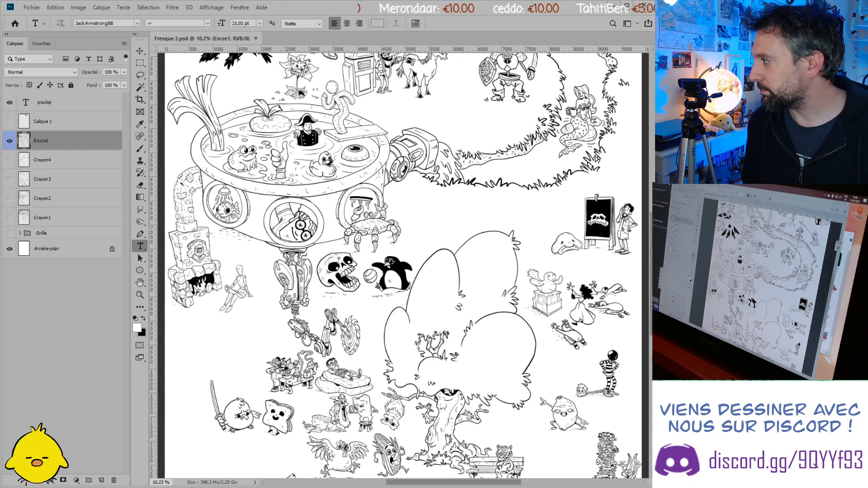
# - Activate the Brush tool for work on the Encre1 layer
pyautogui.scroll(-2, 402, 267)
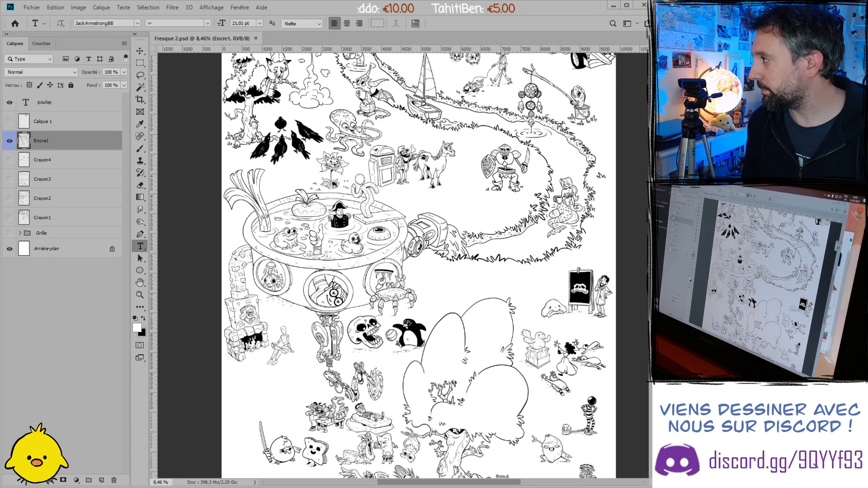
pyautogui.scroll(1, 355, 242)
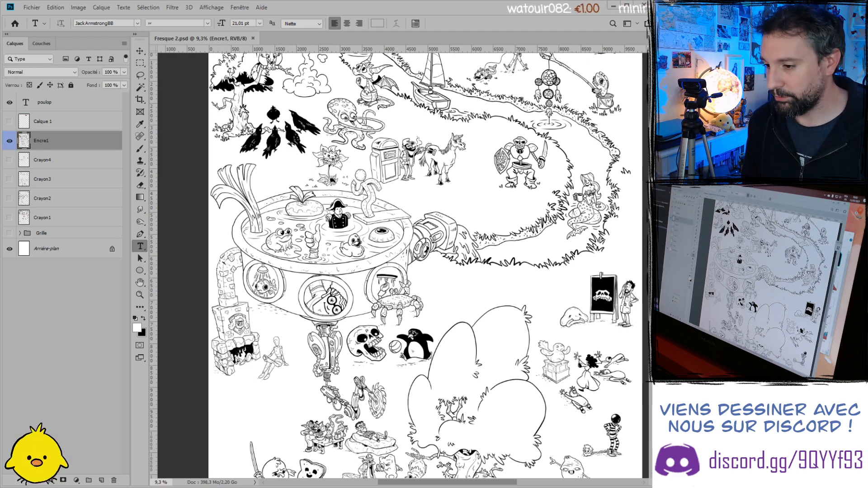
pyautogui.scroll(-1, 327, 151)
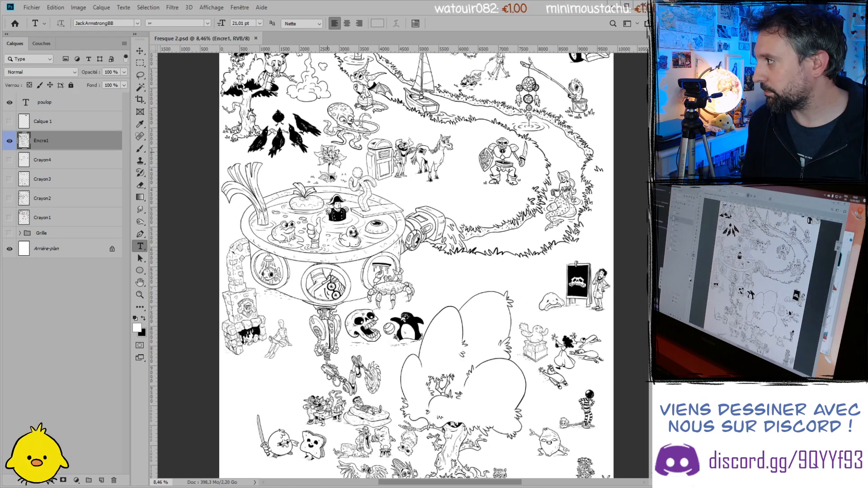
pyautogui.scroll(1, 328, 150)
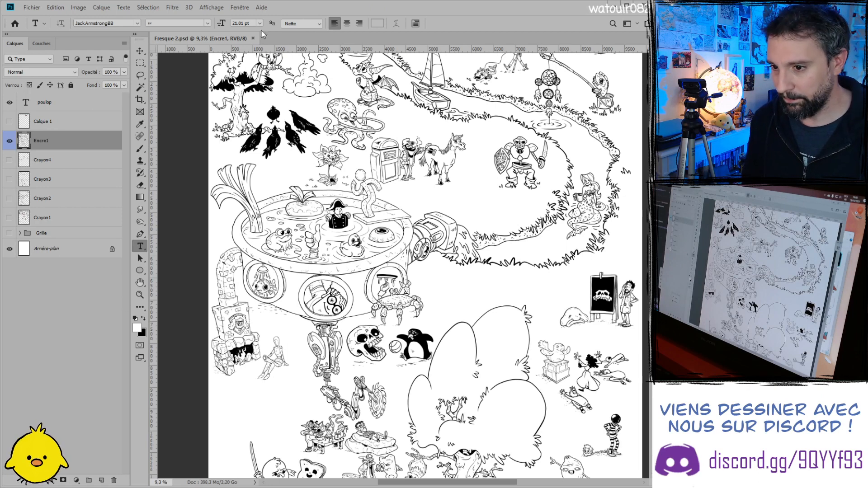
pyautogui.press('b')
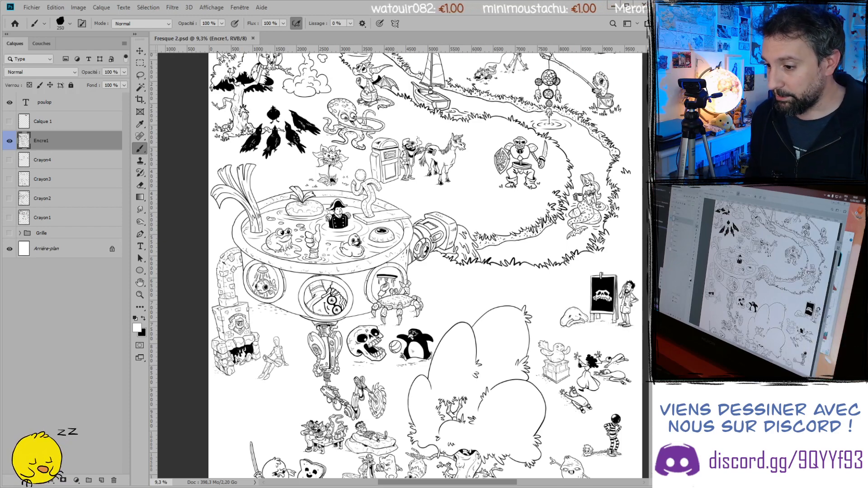
# - Look over the inked fresco from the river scene at its upper edge down to the characters along its lower edge
pyautogui.scroll(5, 361, 240)
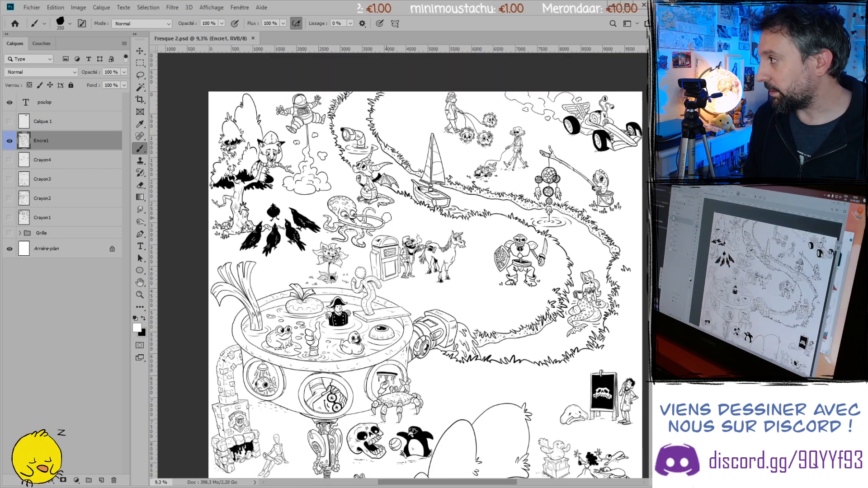
pyautogui.scroll(2, 394, 224)
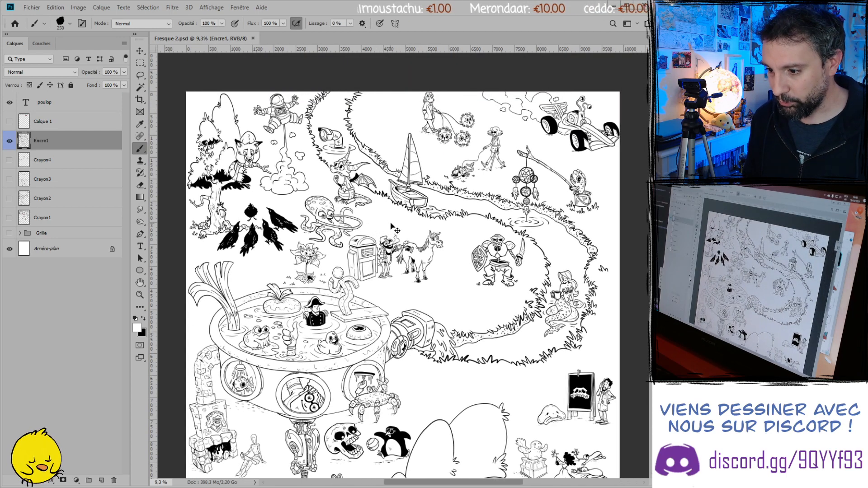
pyautogui.scroll(-1, 393, 220)
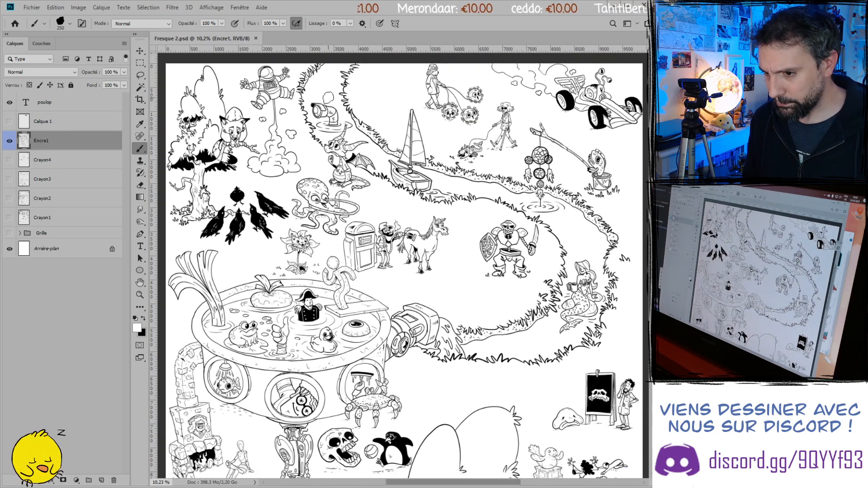
pyautogui.scroll(-2, 361, 166)
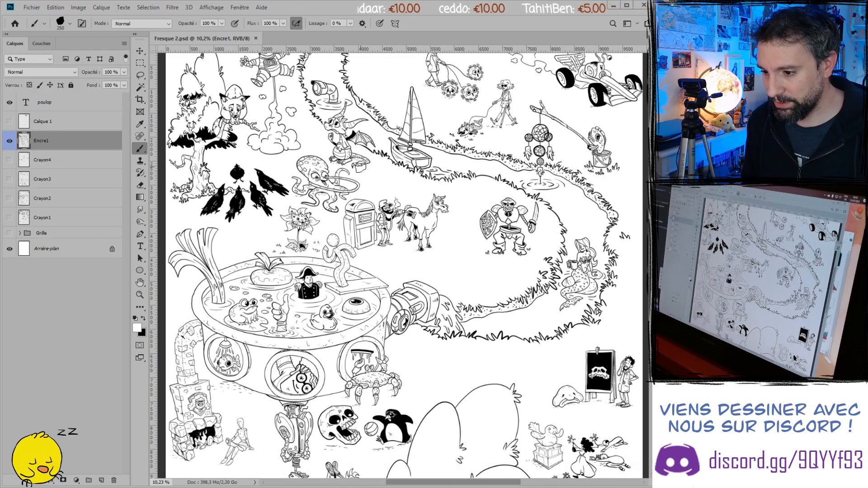
pyautogui.scroll(-3, 360, 166)
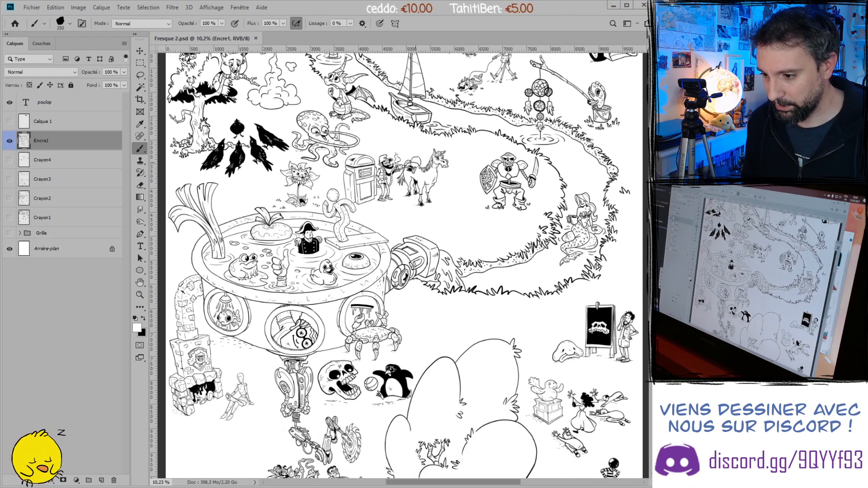
pyautogui.scroll(1, 331, 159)
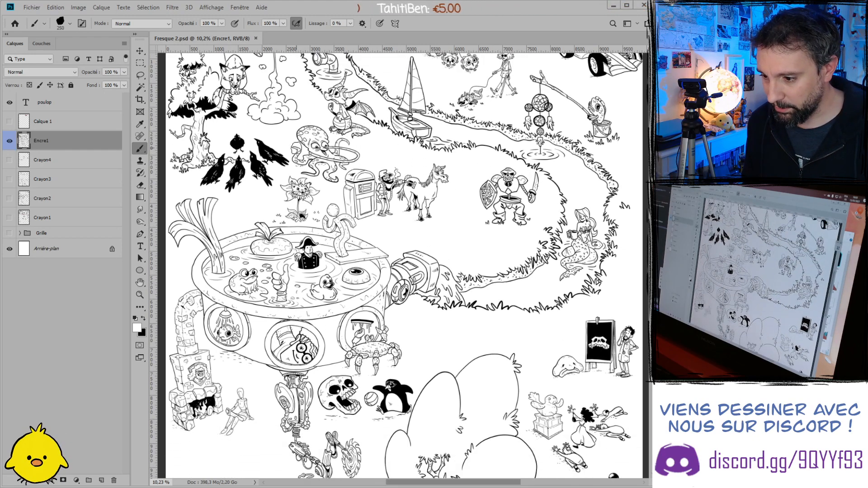
pyautogui.scroll(-3, 503, 163)
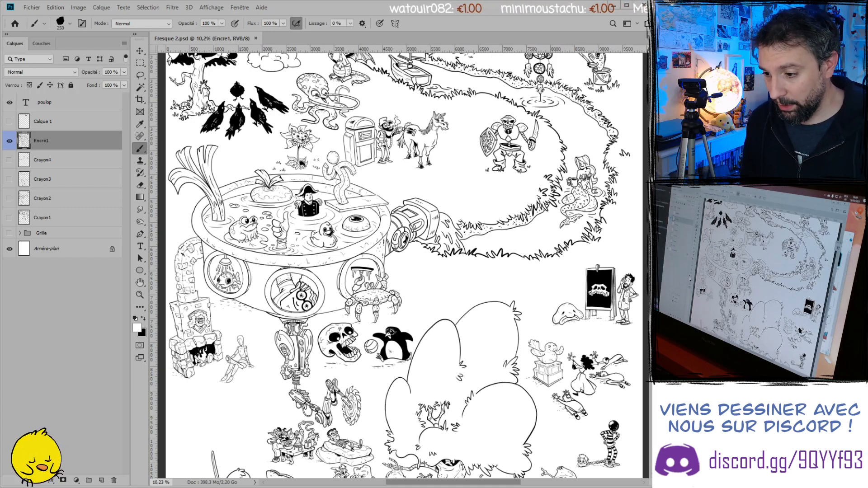
pyautogui.scroll(5, 404, 266)
pyautogui.scroll(-6, 404, 266)
pyautogui.scroll(-5, 404, 266)
pyautogui.scroll(8, 404, 266)
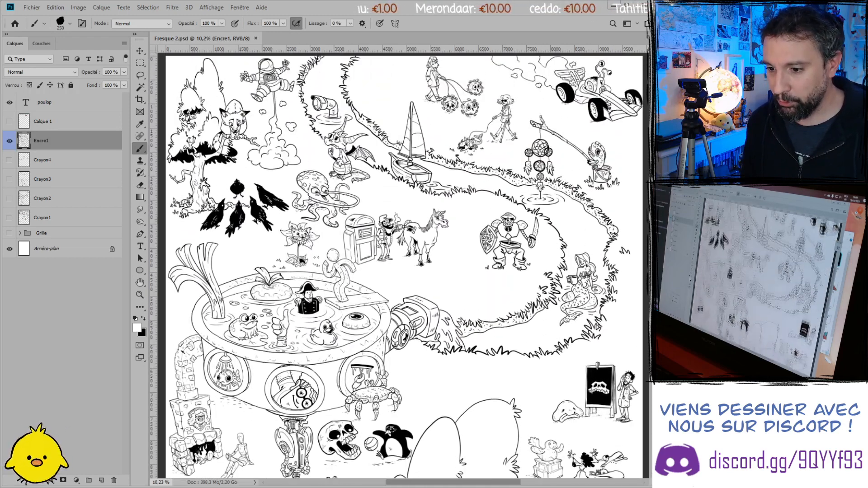
pyautogui.scroll(2, 404, 265)
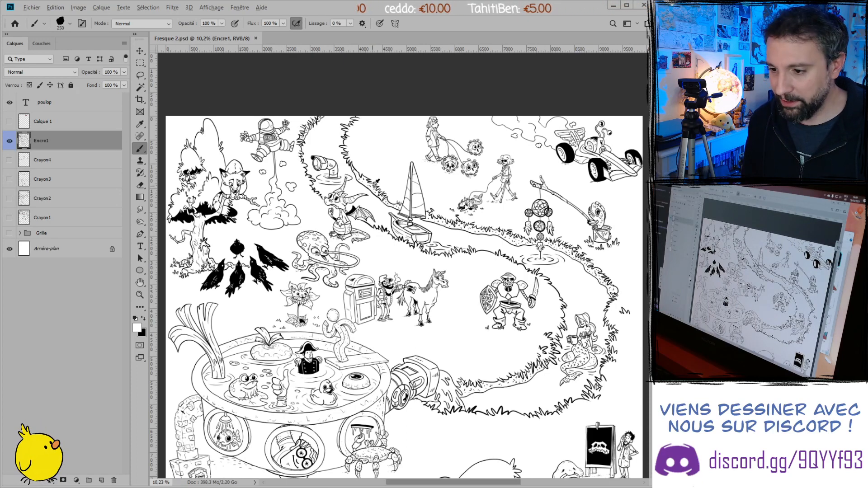
pyautogui.scroll(1, 376, 181)
pyautogui.hscroll(4, 428, 219)
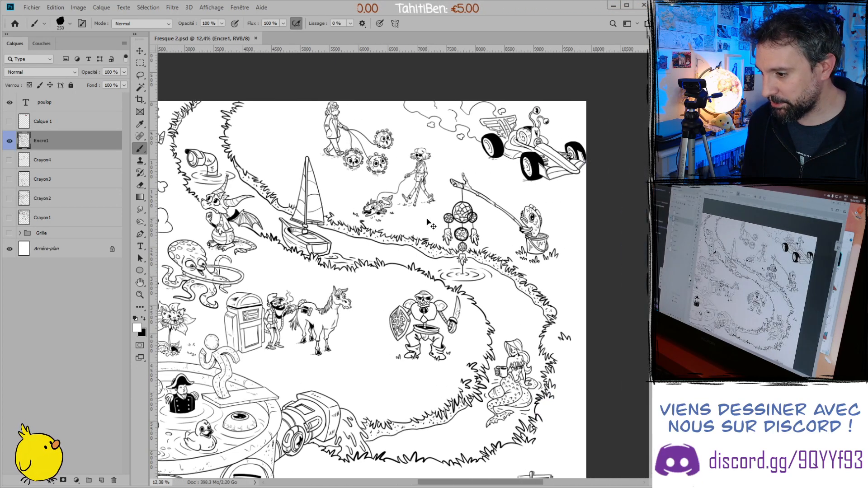
pyautogui.scroll(-4, 427, 218)
pyautogui.hscroll(-7, 427, 219)
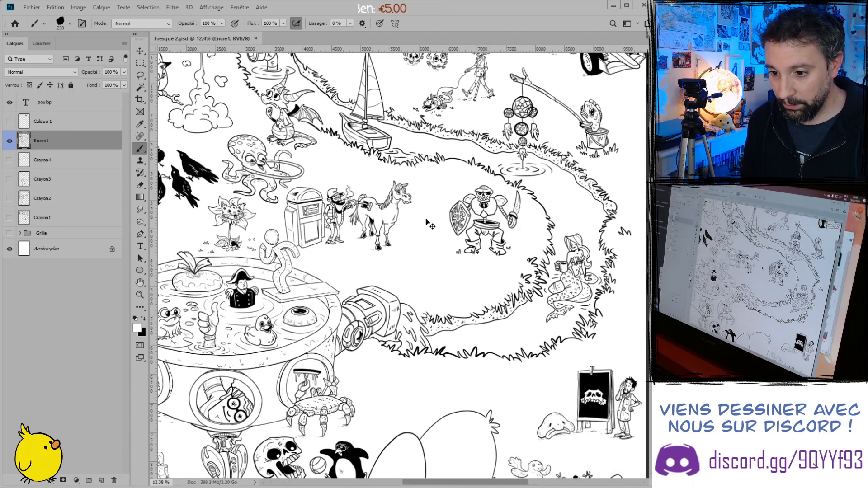
pyautogui.scroll(-10, 427, 220)
pyautogui.hscroll(1, 427, 220)
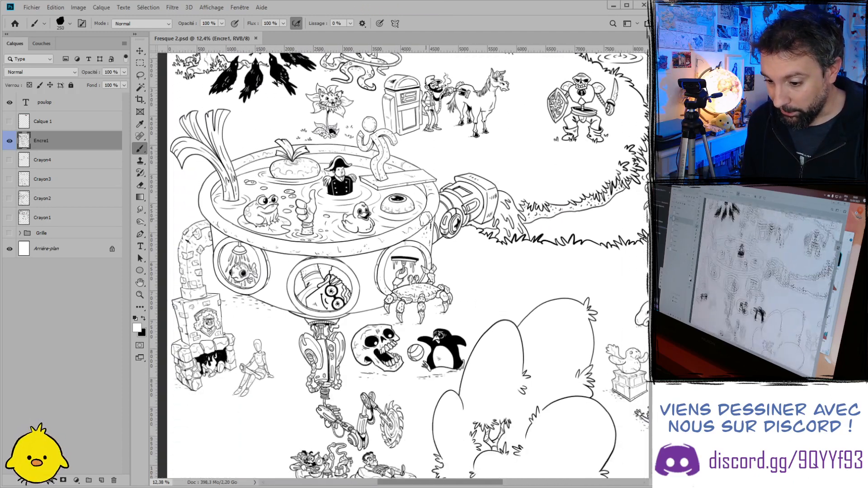
pyautogui.scroll(-6, 286, 293)
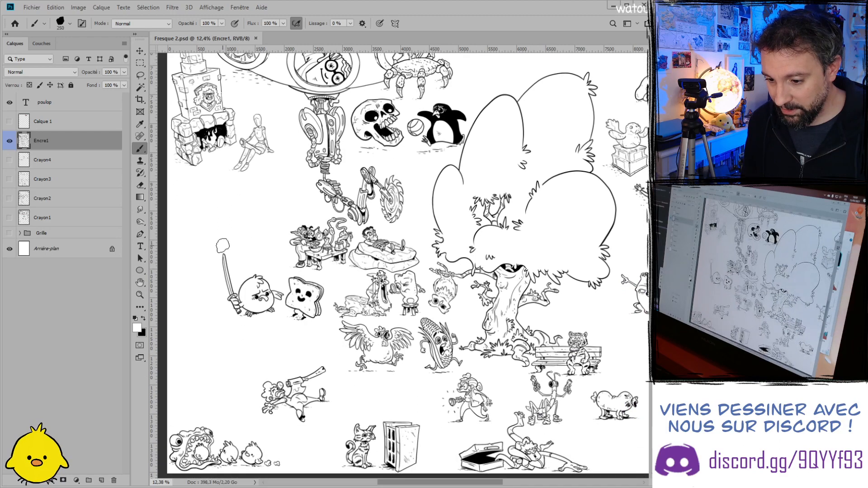
pyautogui.scroll(-3, 317, 262)
pyautogui.scroll(4, 406, 271)
pyautogui.hscroll(4, 452, 276)
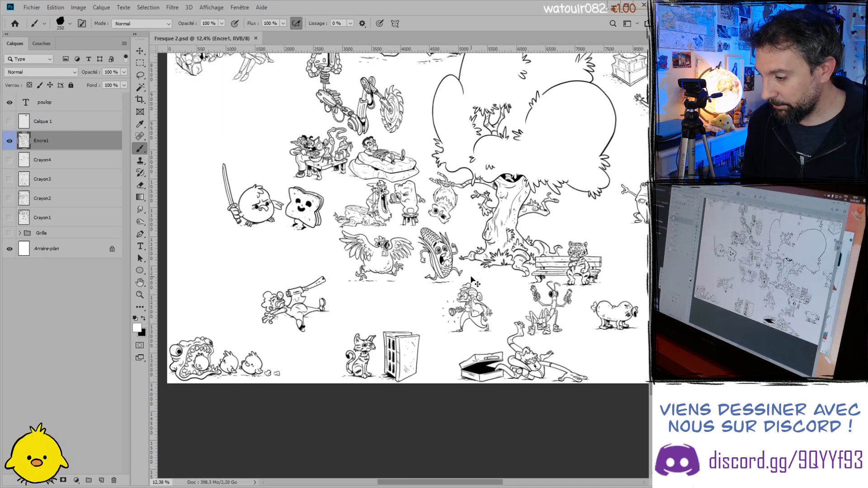
# - Show the Grille layer group over the fresco
pyautogui.hscroll(2, 472, 280)
pyautogui.scroll(2, 473, 279)
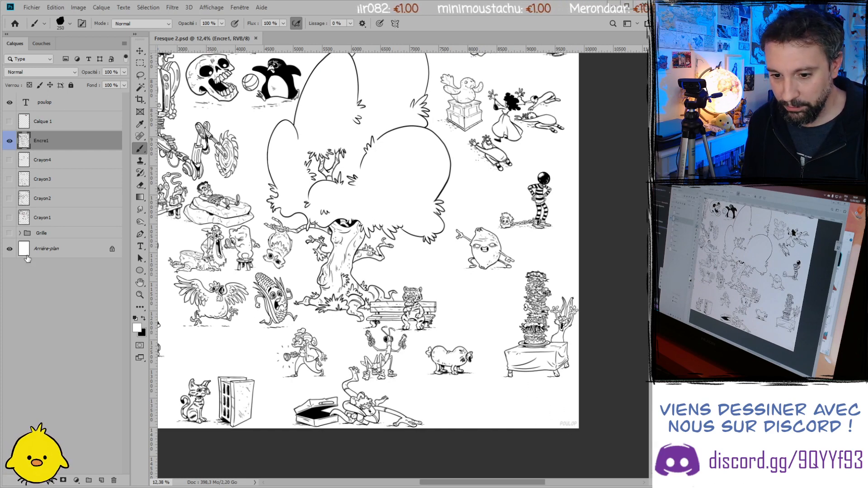
pyautogui.click(9, 232)
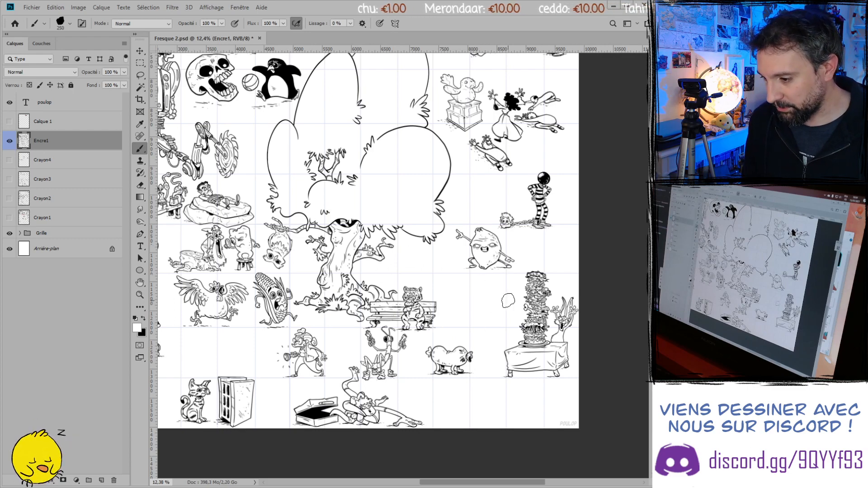
# - Examine how the characters and empty areas around the river, pool and tree sit within the grid
pyautogui.scroll(3, 503, 299)
pyautogui.scroll(8, 503, 299)
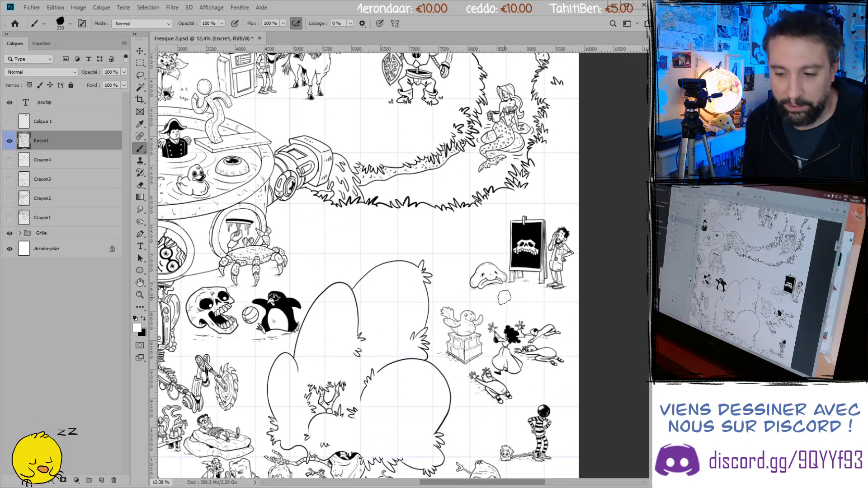
pyautogui.scroll(2, 504, 296)
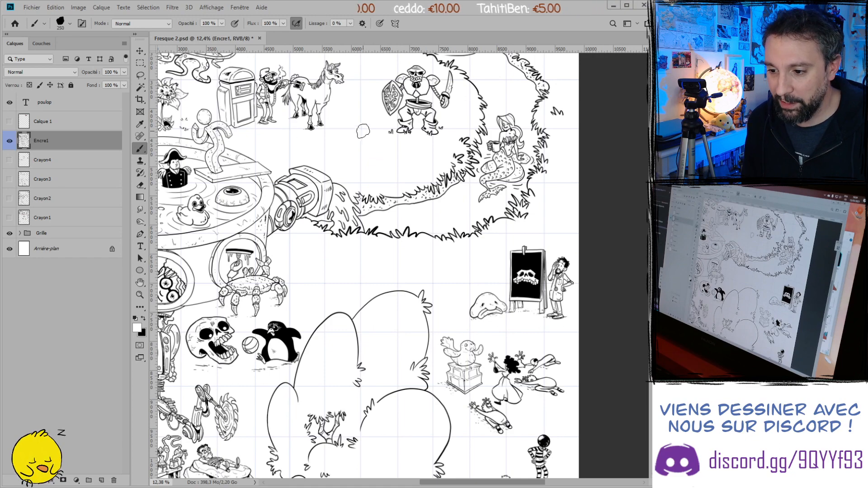
pyautogui.scroll(6, 422, 206)
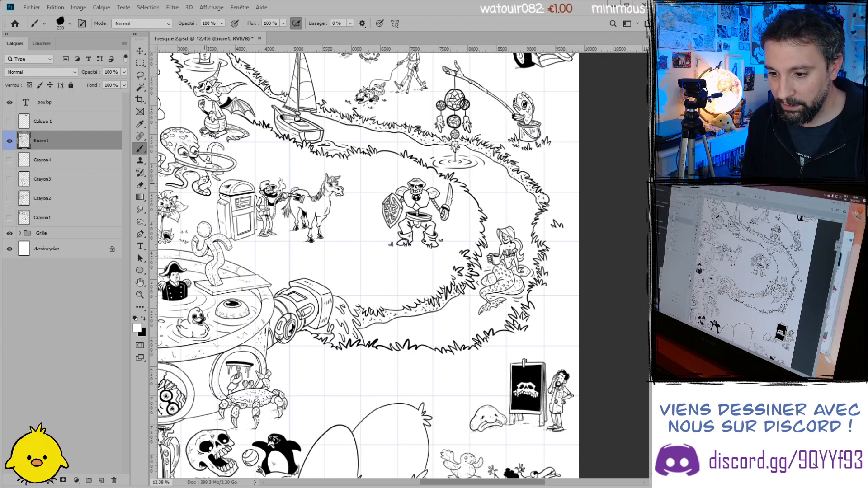
pyautogui.scroll(5, 508, 211)
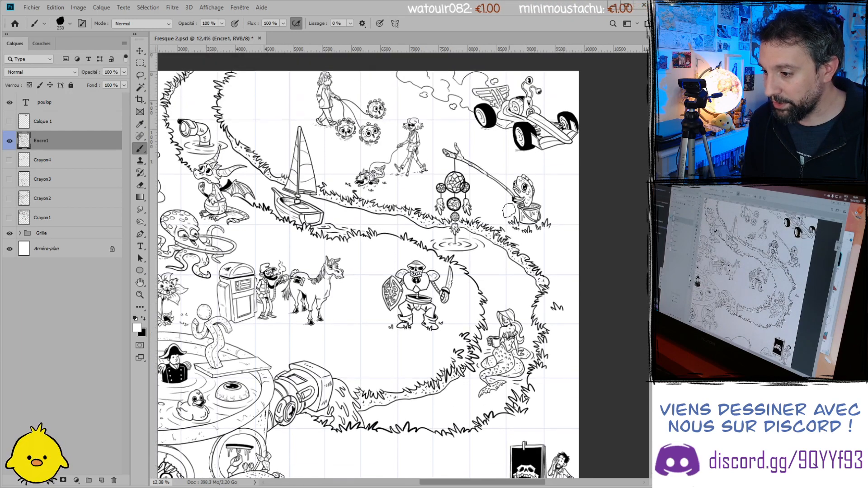
pyautogui.scroll(1, 508, 210)
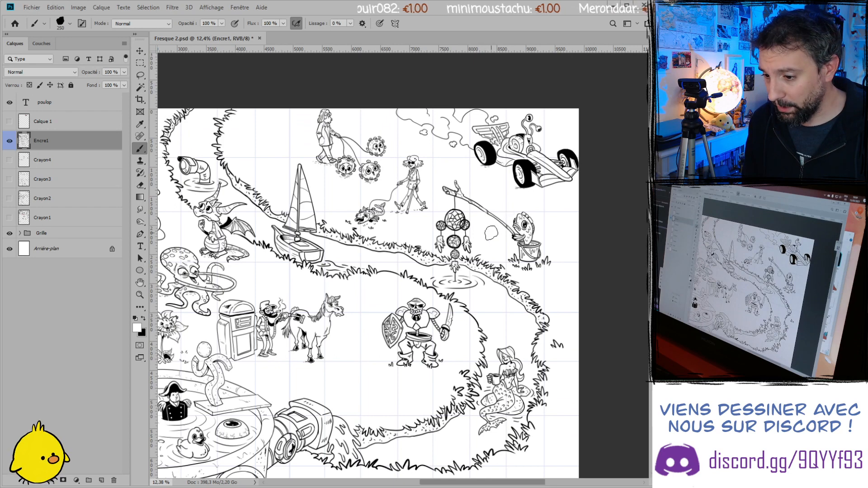
pyautogui.scroll(-3, 491, 232)
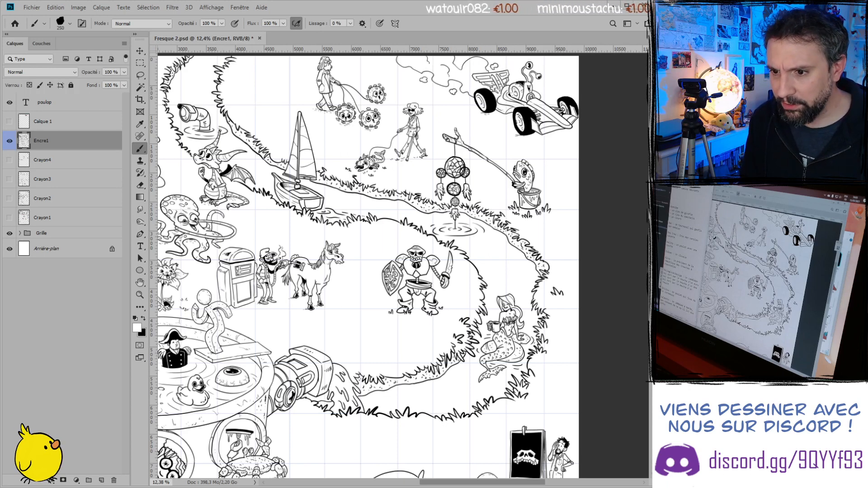
pyautogui.scroll(-5, 369, 265)
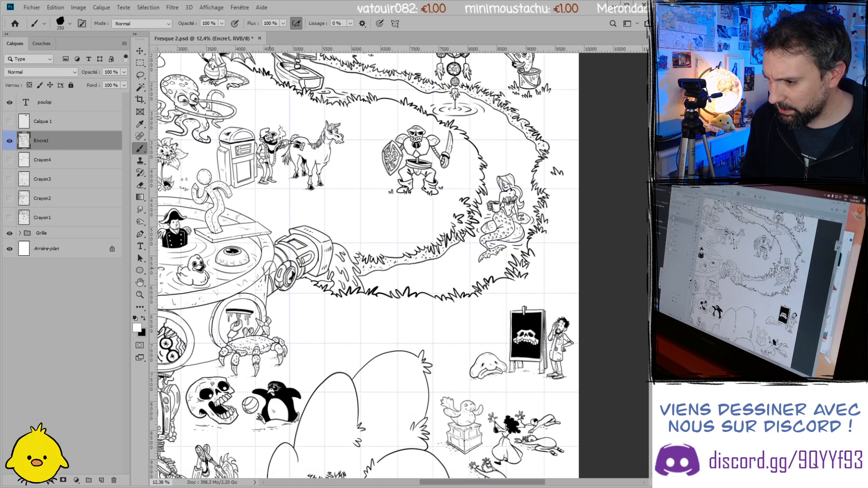
pyautogui.scroll(-2, 368, 265)
pyautogui.scroll(7, 368, 266)
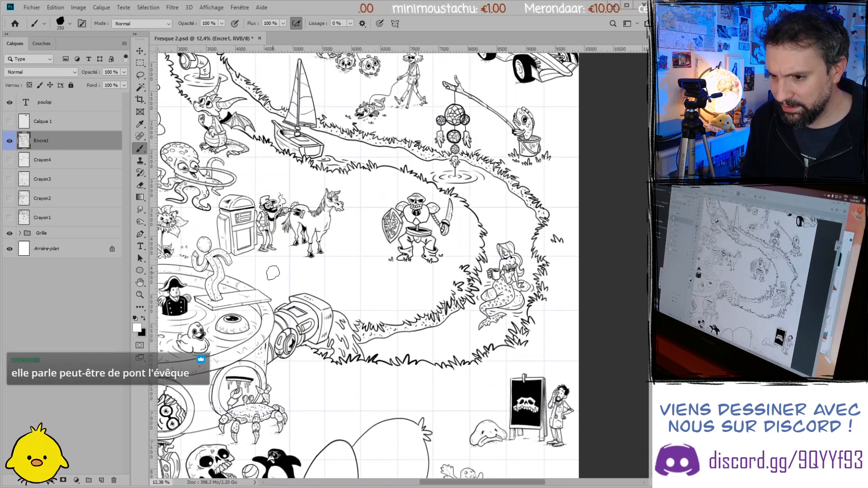
pyautogui.scroll(-1, 368, 265)
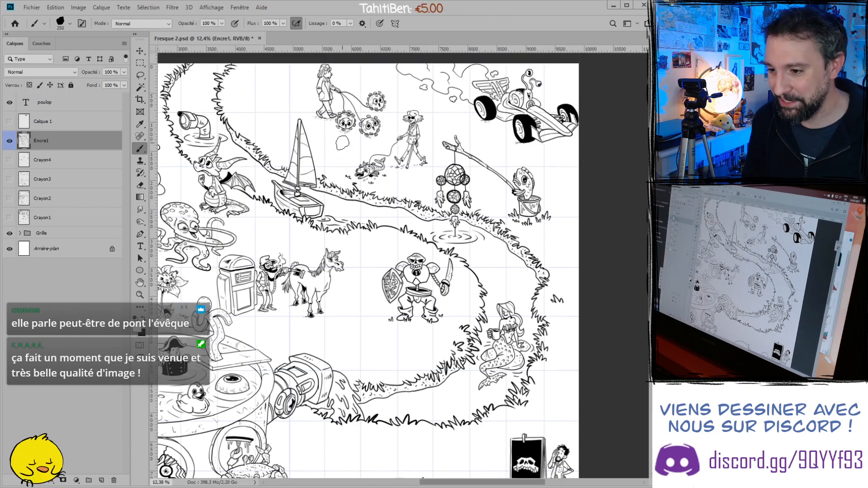
pyautogui.moveTo(482, 446); pyautogui.dragTo(555, 446)
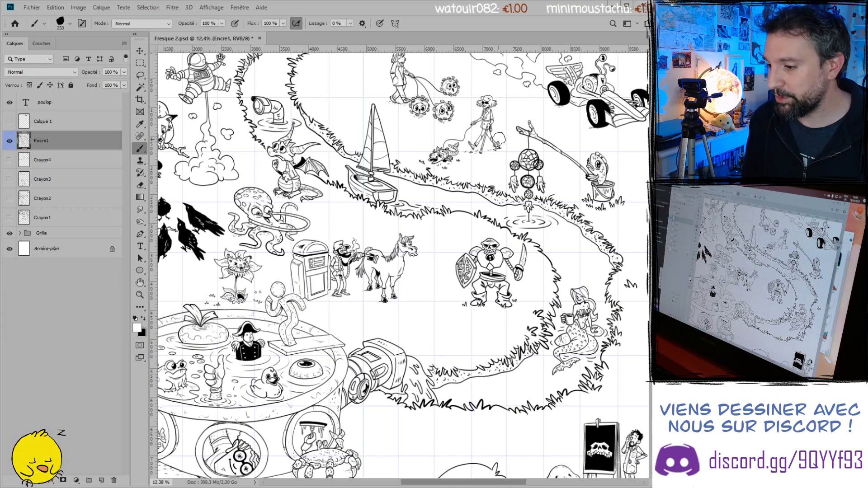
pyautogui.scroll(6, 423, 212)
pyautogui.scroll(-7, 424, 216)
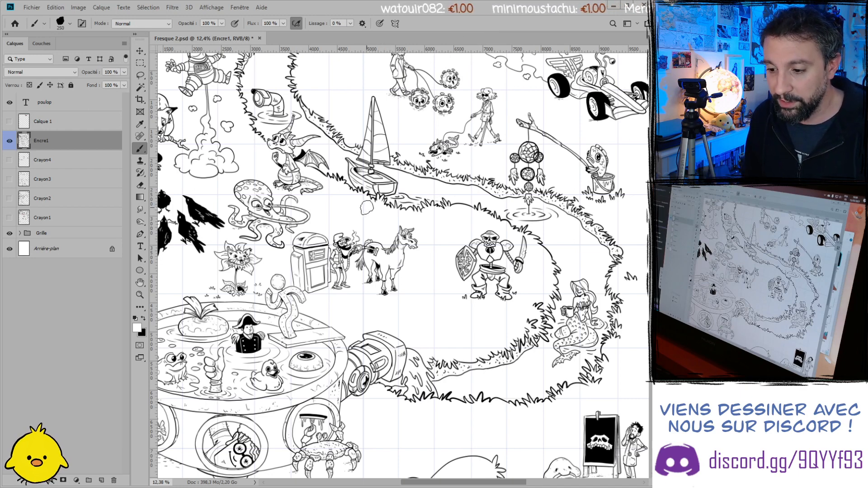
pyautogui.scroll(2, 402, 267)
pyautogui.scroll(-2, 367, 206)
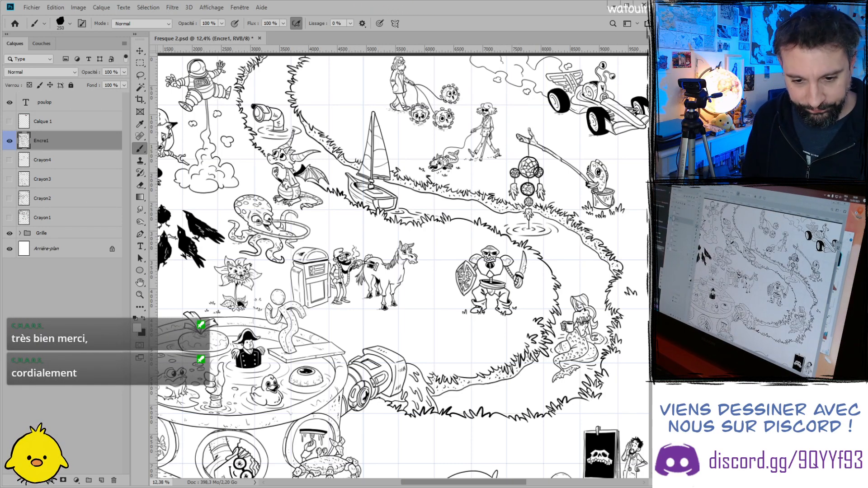
# - Deselect the Encre1 layer so that no layer is active
pyautogui.click(61, 296)
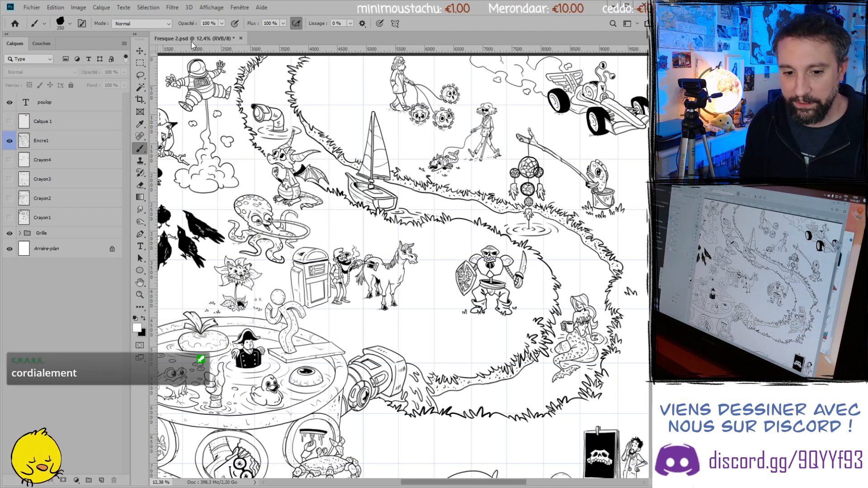
pyautogui.press('alt')
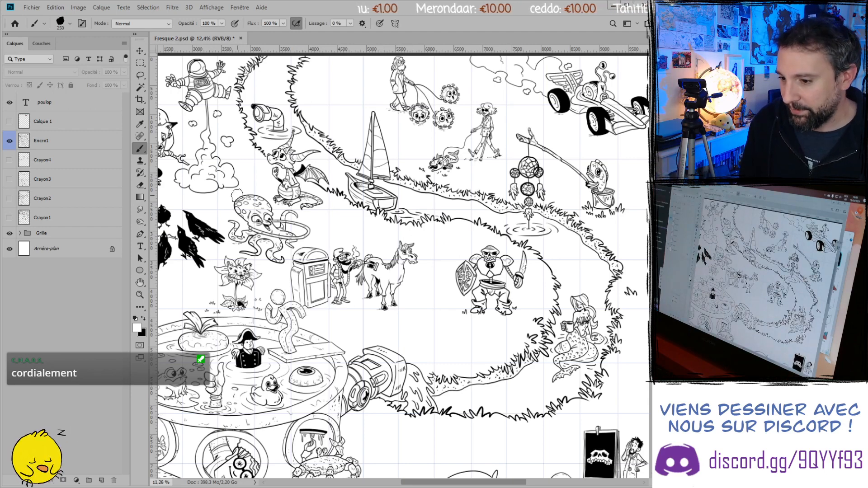
# - Show the Crayon1 pencil layer and make it active, with the empty area between the horse and the armoured warrior in view
pyautogui.scroll(-3, 248, 203)
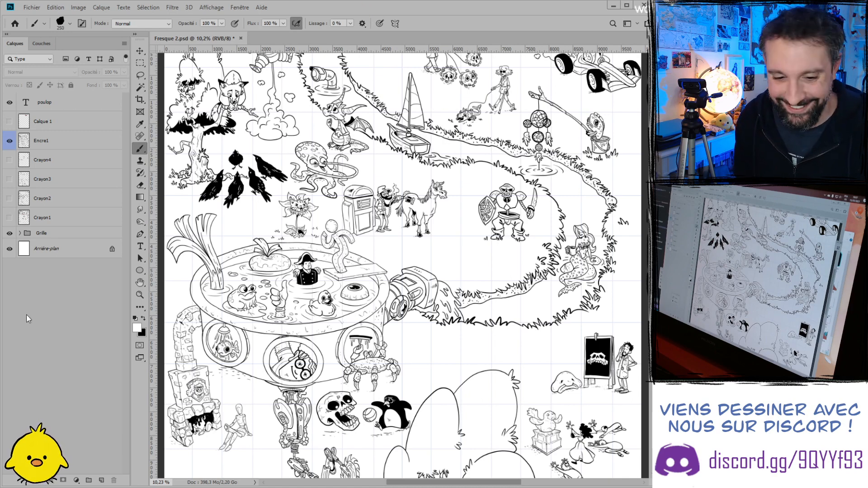
pyautogui.press('e')
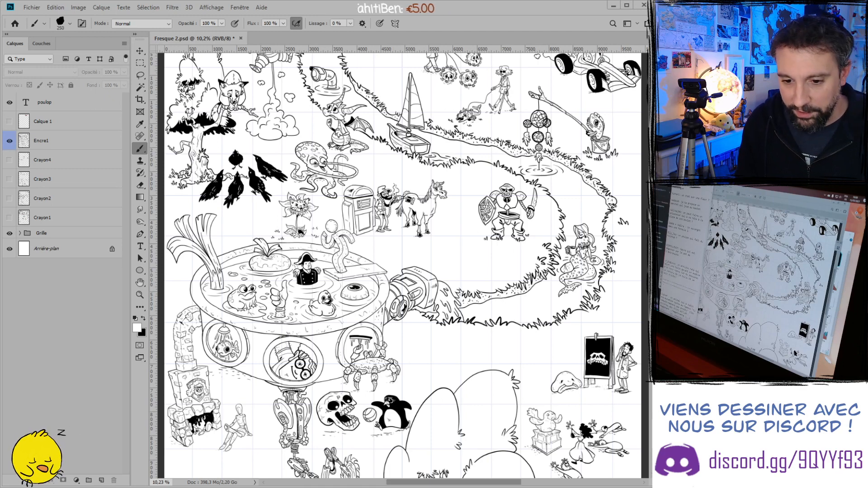
pyautogui.scroll(6, 484, 256)
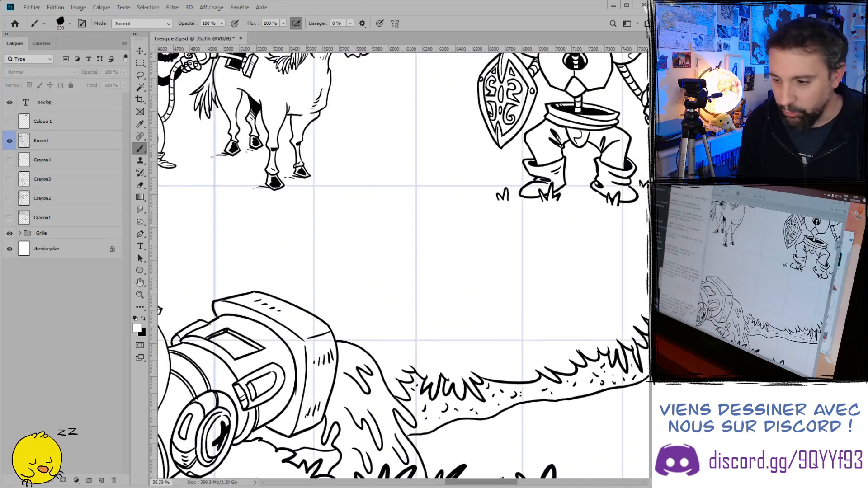
pyautogui.scroll(2, 399, 265)
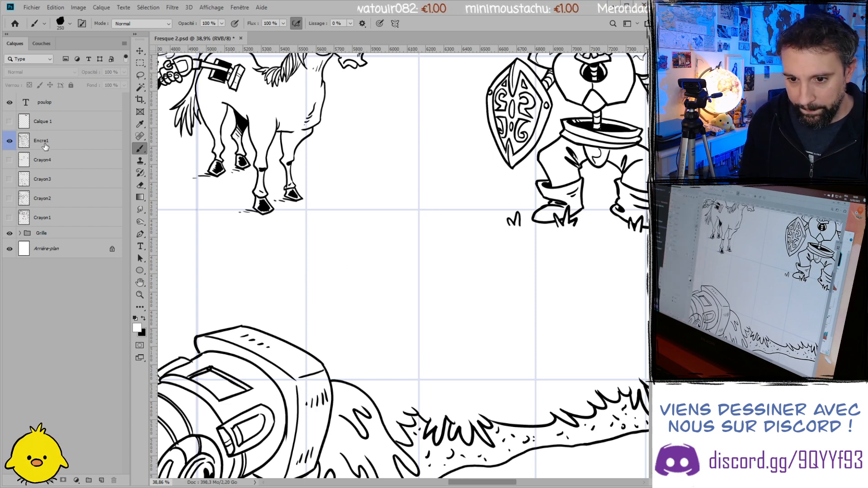
pyautogui.click(9, 218)
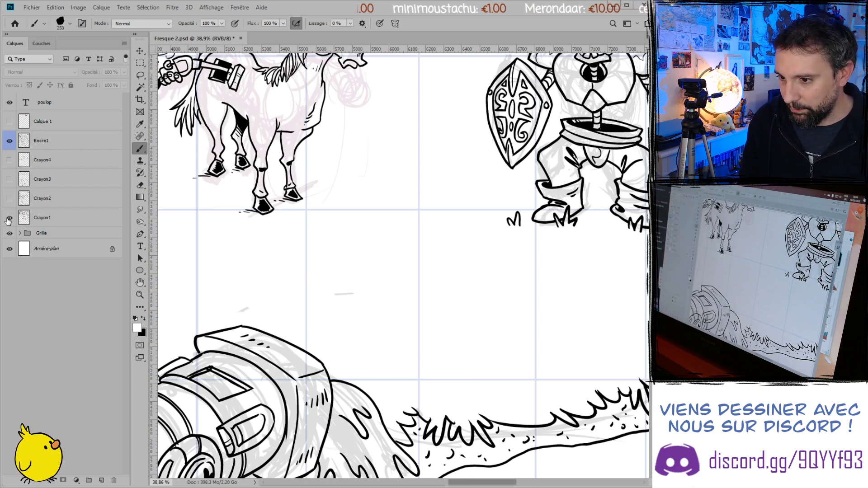
pyautogui.click(74, 220)
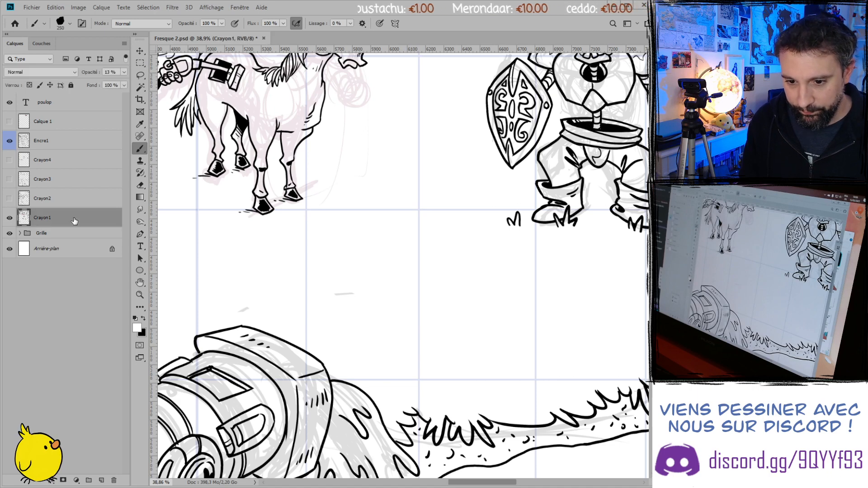
# - Reduce the brush size to 20 for pencil sketching
pyautogui.press('[')
pyautogui.press('[')
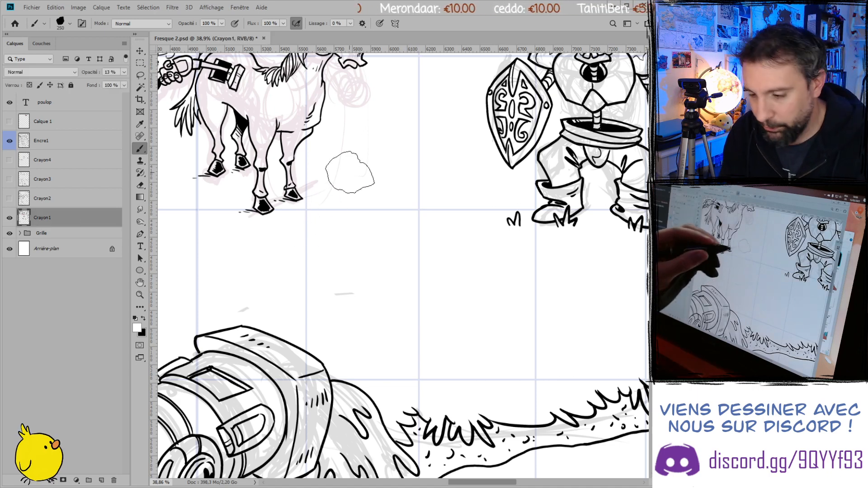
pyautogui.press('[')
pyautogui.press('[')
pyautogui.press('[')
pyautogui.press('[')
pyautogui.press('[')
pyautogui.press('[')
pyautogui.press('[')
pyautogui.press('[')
pyautogui.press('[')
pyautogui.press('[')
pyautogui.press('[')
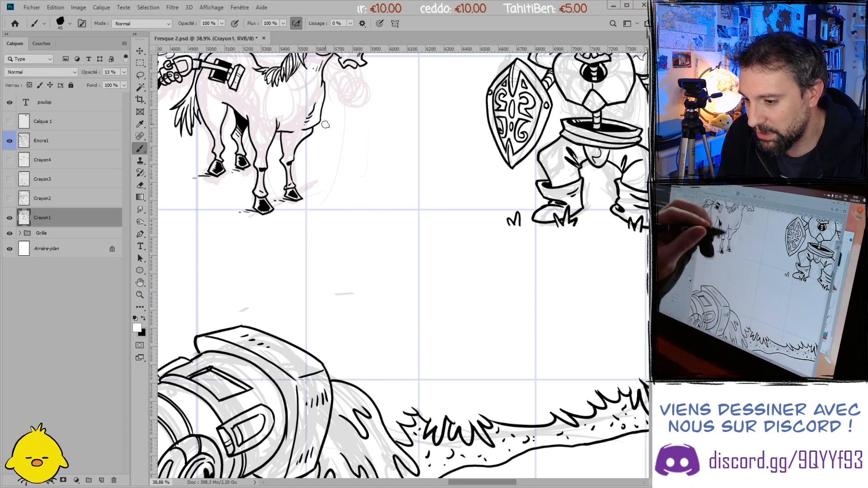
pyautogui.press('[')
pyautogui.press('[')
pyautogui.press('[')
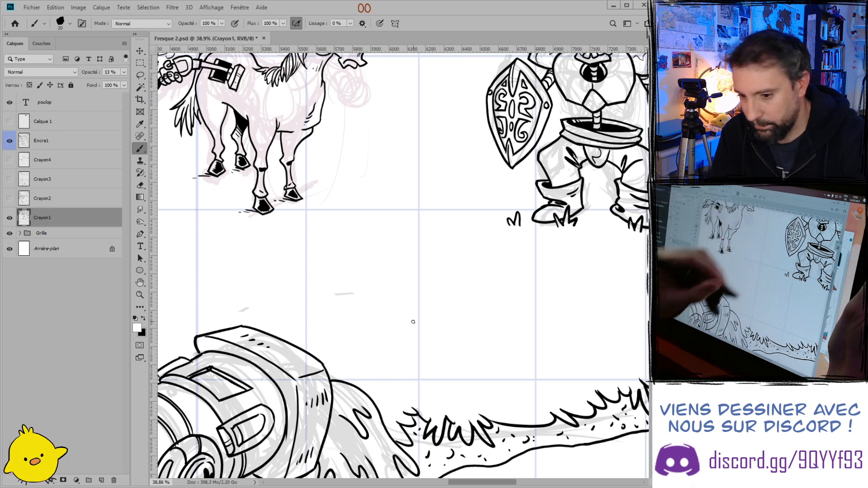
# - Roughly sketch a tall rectangular easel canvas in the empty space between the horse and the armoured warrior, using black
pyautogui.moveTo(464, 166); pyautogui.dragTo(453, 312)
pyautogui.moveTo(462, 178); pyautogui.dragTo(366, 168)
pyautogui.moveTo(366, 168)
pyautogui.mouseDown()
pyautogui.moveTo(483, 171)
pyautogui.moveTo(468, 283)
pyautogui.mouseUp()
pyautogui.moveTo(484, 174)
pyautogui.mouseDown()
pyautogui.moveTo(469, 331)
pyautogui.moveTo(361, 174)
pyautogui.moveTo(482, 332)
pyautogui.moveTo(473, 342)
pyautogui.moveTo(480, 254)
pyautogui.moveTo(473, 339)
pyautogui.moveTo(391, 157)
pyautogui.moveTo(491, 185)
pyautogui.moveTo(477, 302)
pyautogui.moveTo(389, 165)
pyautogui.moveTo(376, 166)
pyautogui.moveTo(377, 273)
pyautogui.mouseUp()
pyautogui.moveTo(387, 175); pyautogui.dragTo(385, 218)
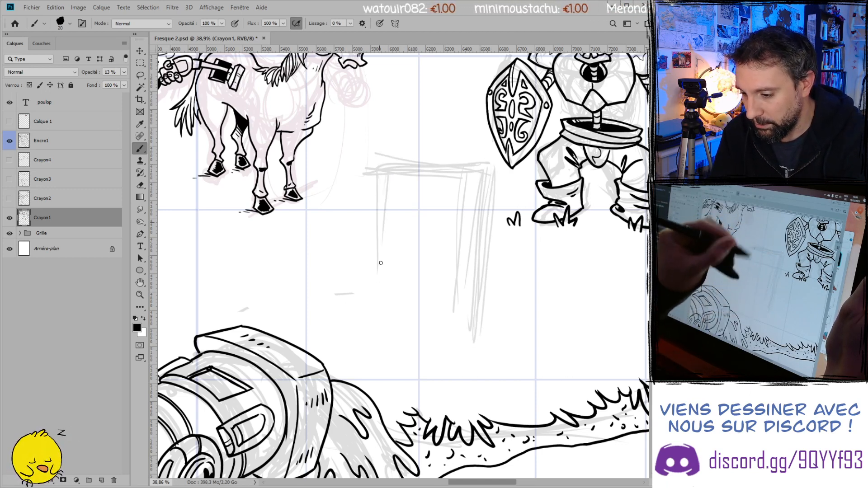
pyautogui.moveTo(402, 171)
pyautogui.mouseDown()
pyautogui.moveTo(385, 303)
pyautogui.moveTo(472, 311)
pyautogui.mouseUp()
pyautogui.moveTo(368, 299); pyautogui.dragTo(462, 315)
pyautogui.moveTo(492, 180); pyautogui.dragTo(479, 285)
pyautogui.moveTo(474, 160); pyautogui.dragTo(404, 147)
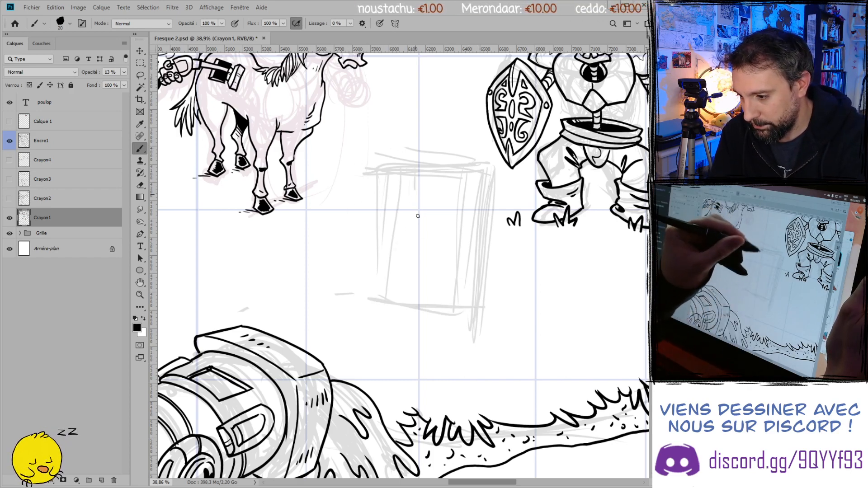
# - Reinforce the canvas's thick far edge and rework its near side and lower edge with extra strokes
pyautogui.moveTo(498, 183); pyautogui.dragTo(486, 290)
pyautogui.moveTo(489, 276); pyautogui.dragTo(480, 323)
pyautogui.moveTo(492, 158)
pyautogui.mouseDown()
pyautogui.moveTo(448, 162)
pyautogui.moveTo(490, 281)
pyautogui.mouseUp()
pyautogui.moveTo(486, 173)
pyautogui.mouseDown()
pyautogui.moveTo(408, 180)
pyautogui.moveTo(403, 287)
pyautogui.mouseUp()
pyautogui.moveTo(405, 239); pyautogui.dragTo(402, 327)
pyautogui.moveTo(398, 224); pyautogui.dragTo(390, 319)
pyautogui.moveTo(394, 312); pyautogui.dragTo(472, 307)
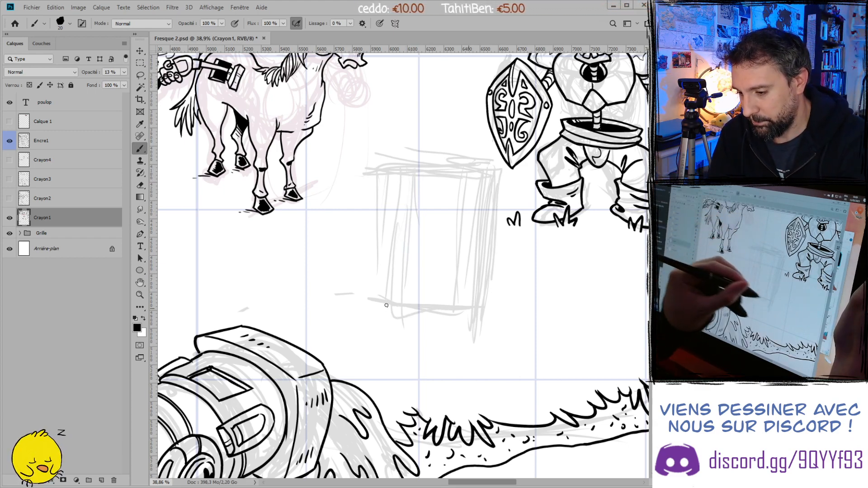
# - Sketch the easel's front and rear legs beneath the canvas, with a diagonal line joining their feet
pyautogui.moveTo(418, 313)
pyautogui.mouseDown()
pyautogui.moveTo(409, 378)
pyautogui.moveTo(424, 369)
pyautogui.moveTo(409, 377)
pyautogui.moveTo(424, 380)
pyautogui.moveTo(430, 341)
pyautogui.moveTo(431, 373)
pyautogui.mouseUp()
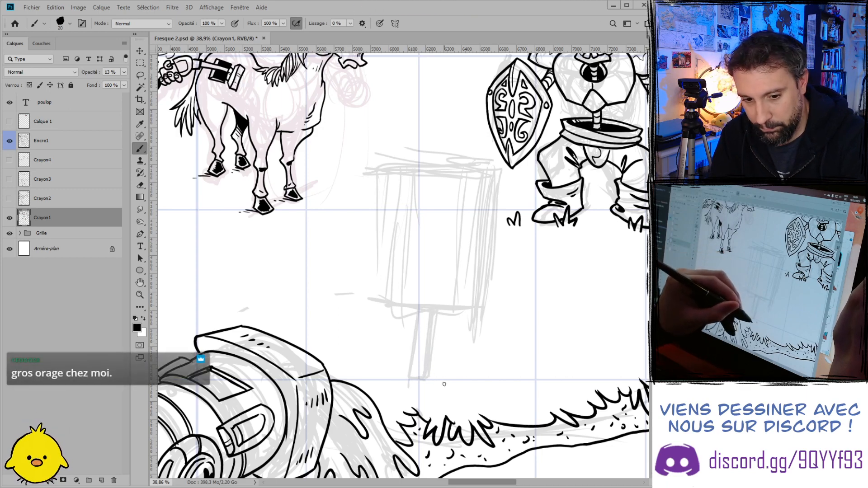
pyautogui.moveTo(474, 193); pyautogui.dragTo(497, 359)
pyautogui.moveTo(493, 275); pyautogui.dragTo(500, 341)
pyautogui.moveTo(441, 378)
pyautogui.mouseDown()
pyautogui.moveTo(492, 329)
pyautogui.moveTo(470, 350)
pyautogui.mouseUp()
pyautogui.moveTo(491, 310)
pyautogui.mouseDown()
pyautogui.moveTo(498, 350)
pyautogui.moveTo(482, 341)
pyautogui.moveTo(498, 346)
pyautogui.mouseUp()
pyautogui.moveTo(491, 283); pyautogui.dragTo(500, 344)
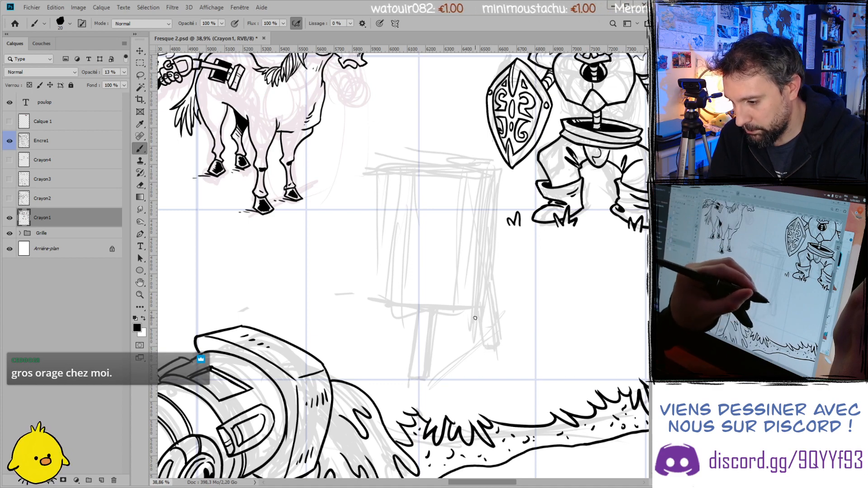
pyautogui.moveTo(475, 318); pyautogui.dragTo(482, 352)
pyautogui.moveTo(409, 312); pyautogui.dragTo(412, 337)
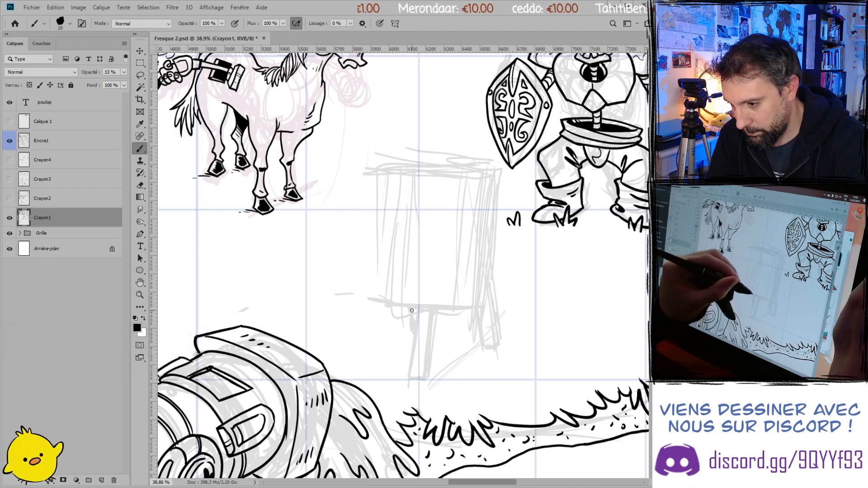
# - Sketch the easel's short upright post rising above the canvas
pyautogui.moveTo(442, 117)
pyautogui.mouseDown()
pyautogui.moveTo(436, 159)
pyautogui.moveTo(452, 153)
pyautogui.mouseUp()
pyautogui.moveTo(441, 116)
pyautogui.mouseDown()
pyautogui.moveTo(456, 119)
pyautogui.moveTo(450, 158)
pyautogui.mouseUp()
pyautogui.moveTo(454, 121); pyautogui.dragTo(452, 156)
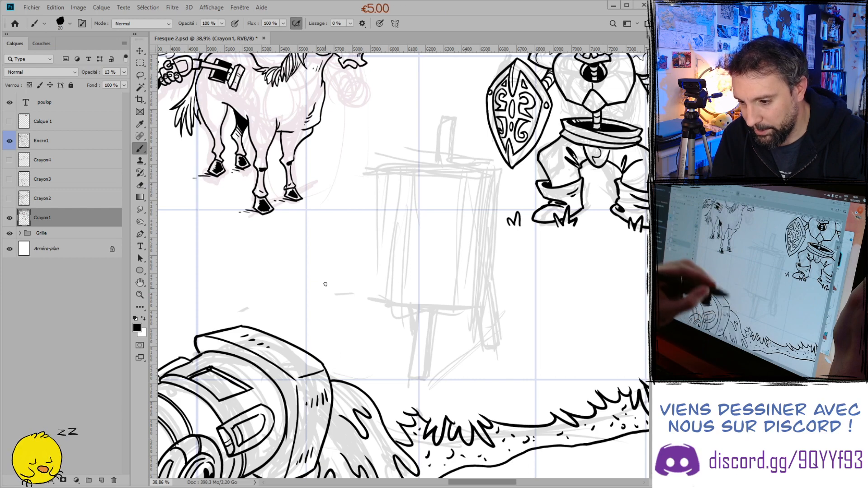
# - Rough in a standing figure beside the canvas with a round head, a body line and a base on the ground
pyautogui.moveTo(379, 199)
pyautogui.mouseDown()
pyautogui.moveTo(357, 228)
pyautogui.moveTo(389, 223)
pyautogui.mouseUp()
pyautogui.moveTo(400, 178); pyautogui.dragTo(394, 291)
pyautogui.moveTo(382, 221); pyautogui.dragTo(380, 226)
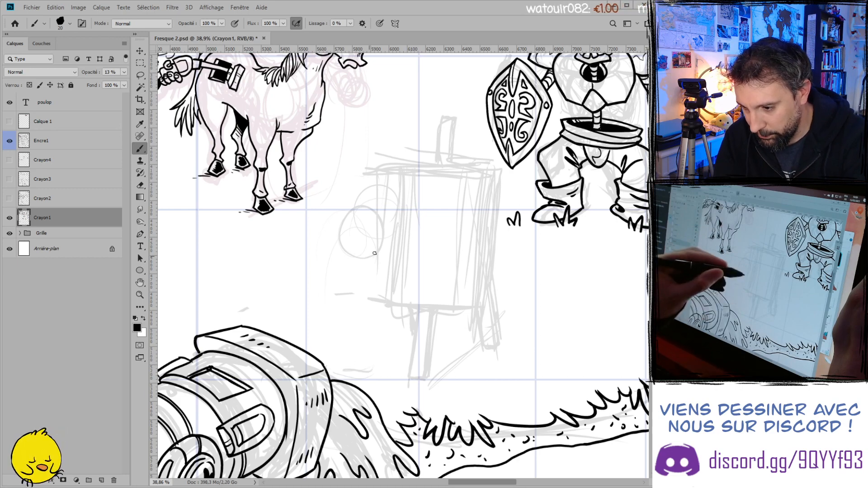
pyautogui.moveTo(377, 364)
pyautogui.mouseDown()
pyautogui.moveTo(386, 375)
pyautogui.moveTo(356, 374)
pyautogui.moveTo(423, 365)
pyautogui.moveTo(412, 365)
pyautogui.mouseUp()
pyautogui.moveTo(491, 333); pyautogui.dragTo(484, 340)
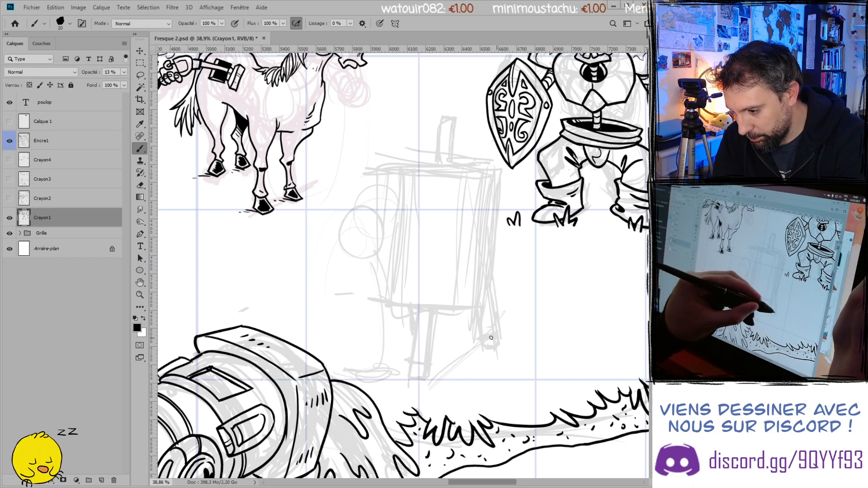
# - Shorten the easel by erasing the lower ends of its legs and their joining diagonal with a size 90 eraser
pyautogui.press('e')
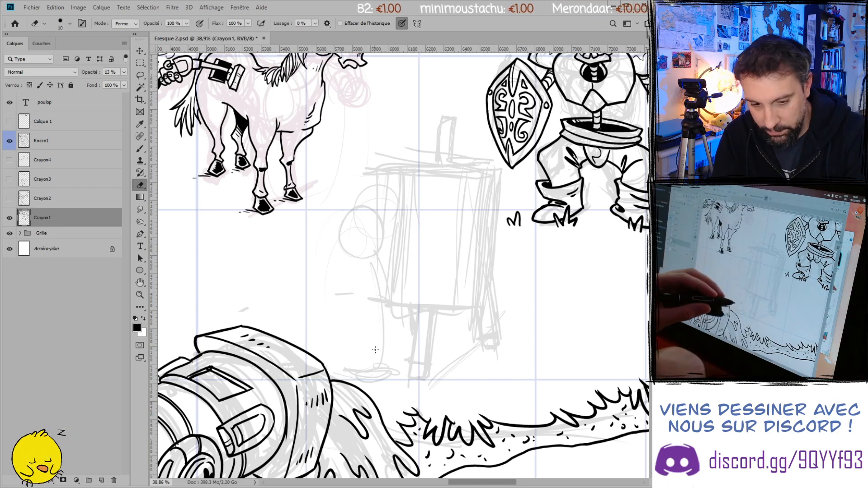
pyautogui.press(']')
pyautogui.press(']')
pyautogui.press(']')
pyautogui.press(']')
pyautogui.press(']')
pyautogui.press(']')
pyautogui.press(']')
pyautogui.press(']')
pyautogui.moveTo(411, 374)
pyautogui.mouseDown()
pyautogui.moveTo(431, 375)
pyautogui.moveTo(419, 374)
pyautogui.moveTo(434, 385)
pyautogui.moveTo(460, 372)
pyautogui.moveTo(470, 331)
pyautogui.moveTo(502, 341)
pyautogui.moveTo(478, 347)
pyautogui.moveTo(485, 351)
pyautogui.moveTo(506, 346)
pyautogui.moveTo(493, 342)
pyautogui.moveTo(469, 301)
pyautogui.mouseUp()
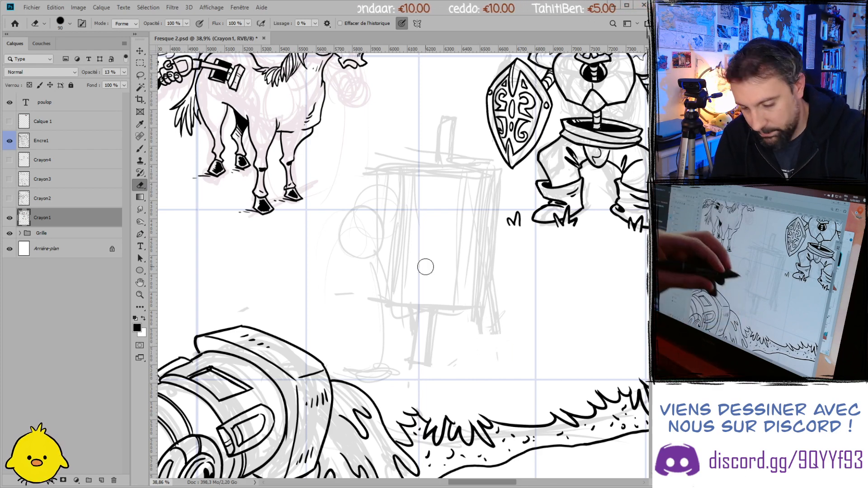
# - Sketch both sides of the figure's torso and long skirt down to the ground with the brush
pyautogui.press('b')
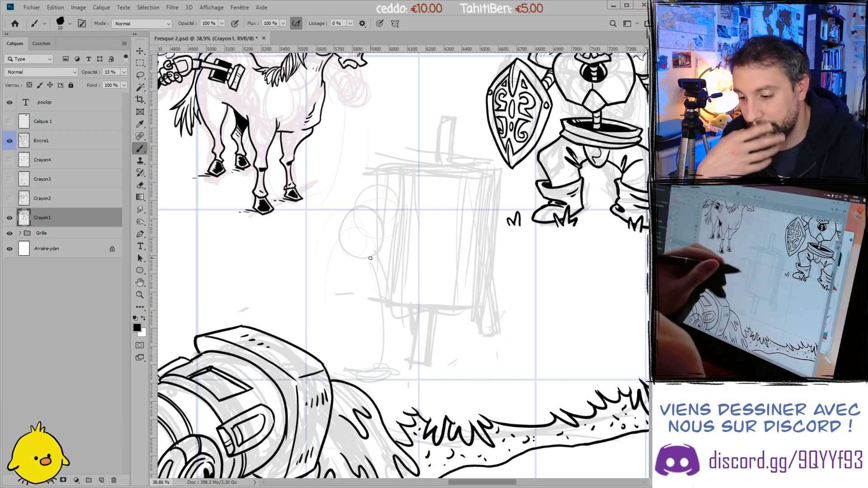
pyautogui.moveTo(391, 309); pyautogui.dragTo(387, 368)
pyautogui.moveTo(342, 295)
pyautogui.mouseDown()
pyautogui.moveTo(342, 369)
pyautogui.moveTo(350, 258)
pyautogui.moveTo(334, 374)
pyautogui.mouseUp()
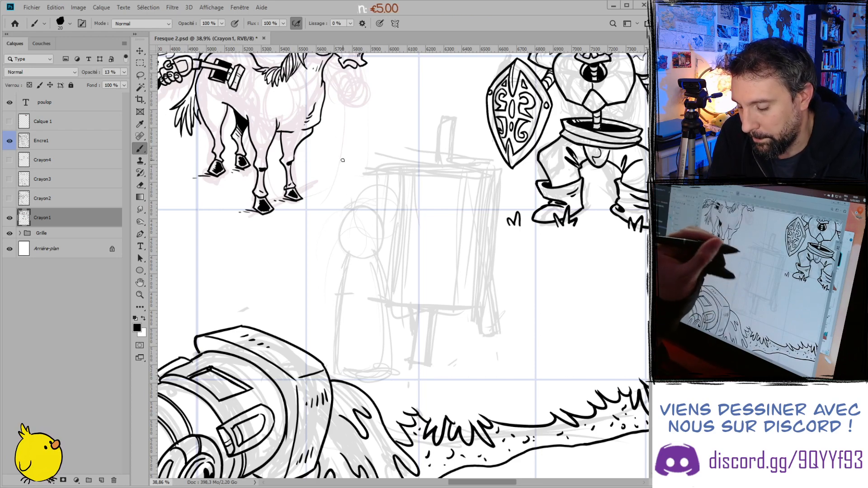
# - Sketch the figure's hair over the head, with a wavy ponytail falling behind it
pyautogui.moveTo(357, 194)
pyautogui.mouseDown()
pyautogui.moveTo(337, 218)
pyautogui.moveTo(345, 200)
pyautogui.moveTo(343, 211)
pyautogui.moveTo(378, 210)
pyautogui.moveTo(358, 197)
pyautogui.moveTo(380, 175)
pyautogui.moveTo(367, 202)
pyautogui.moveTo(337, 215)
pyautogui.moveTo(333, 201)
pyautogui.moveTo(346, 203)
pyautogui.moveTo(321, 194)
pyautogui.moveTo(308, 250)
pyautogui.mouseUp()
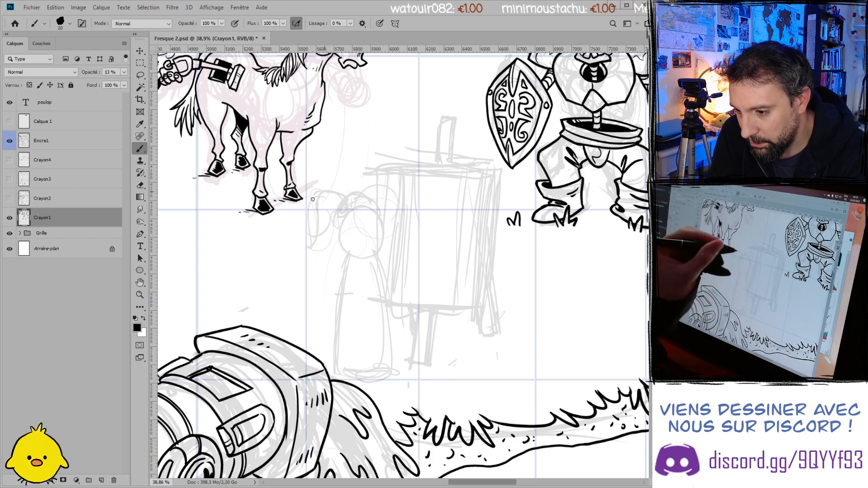
pyautogui.moveTo(337, 203); pyautogui.dragTo(315, 250)
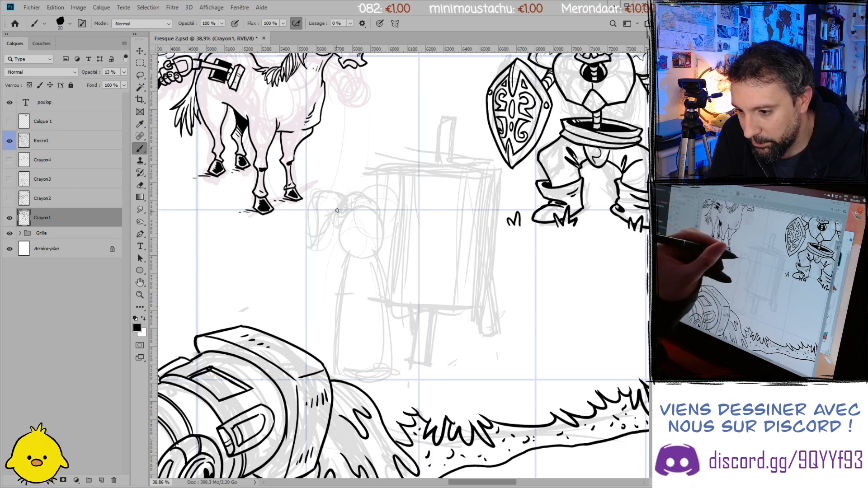
pyautogui.moveTo(340, 195)
pyautogui.mouseDown()
pyautogui.moveTo(322, 200)
pyautogui.moveTo(338, 194)
pyautogui.moveTo(301, 242)
pyautogui.moveTo(329, 238)
pyautogui.mouseUp()
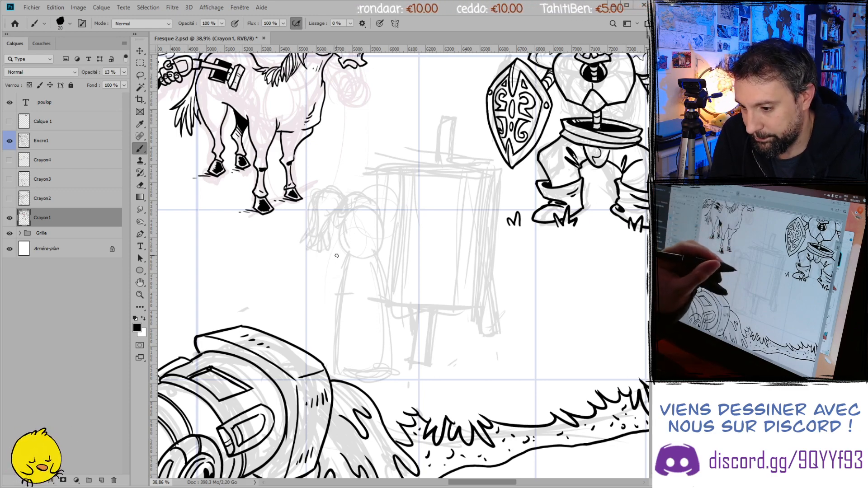
# - Sketch the figure's hand-on-hip arm, the arm reaching towards the canvas, and the long skirt's folds and hem
pyautogui.moveTo(308, 273)
pyautogui.mouseDown()
pyautogui.moveTo(329, 260)
pyautogui.moveTo(332, 311)
pyautogui.moveTo(326, 308)
pyautogui.moveTo(333, 310)
pyautogui.mouseUp()
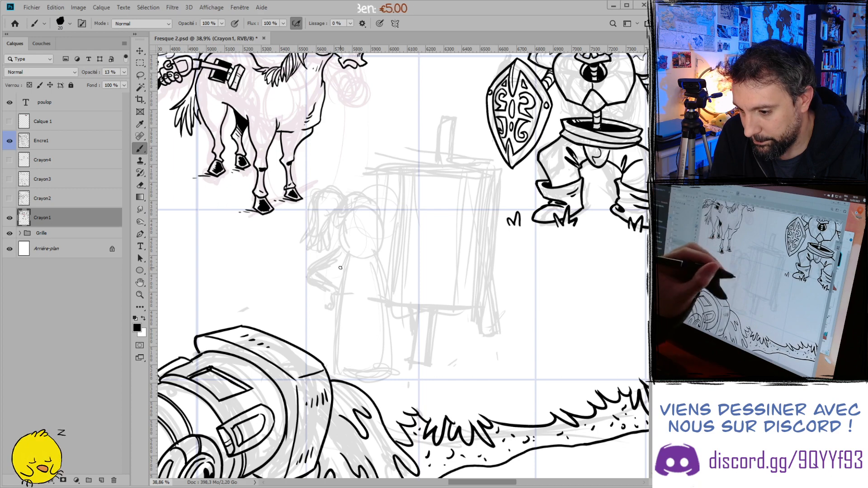
pyautogui.moveTo(348, 270)
pyautogui.mouseDown()
pyautogui.moveTo(368, 259)
pyautogui.moveTo(375, 273)
pyautogui.moveTo(375, 260)
pyautogui.moveTo(345, 288)
pyautogui.moveTo(333, 261)
pyautogui.moveTo(356, 287)
pyautogui.moveTo(376, 286)
pyautogui.moveTo(351, 291)
pyautogui.moveTo(332, 331)
pyautogui.moveTo(334, 371)
pyautogui.moveTo(344, 332)
pyautogui.mouseUp()
pyautogui.moveTo(347, 296)
pyautogui.mouseDown()
pyautogui.moveTo(352, 368)
pyautogui.moveTo(361, 369)
pyautogui.mouseUp()
pyautogui.moveTo(378, 315)
pyautogui.mouseDown()
pyautogui.moveTo(379, 366)
pyautogui.moveTo(394, 369)
pyautogui.mouseUp()
pyautogui.moveTo(370, 373); pyautogui.dragTo(389, 378)
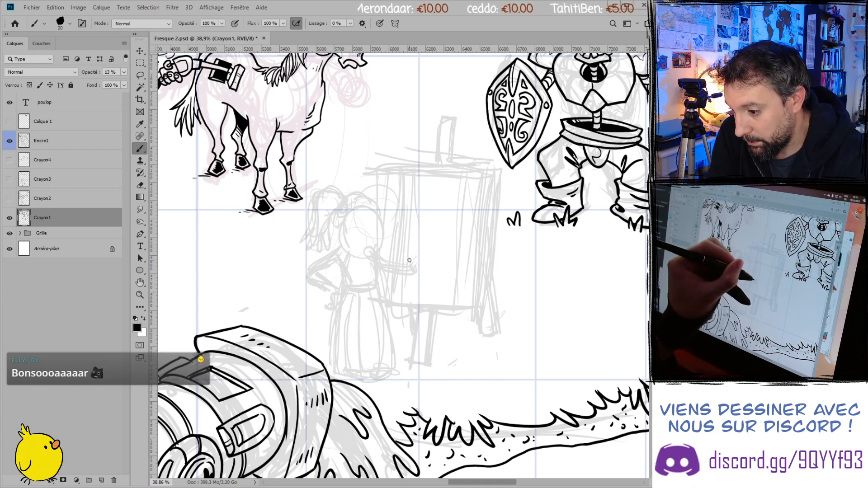
# - Sketch the hand of the outstretched arm and the curved object it holds up to the canvas
pyautogui.moveTo(422, 242)
pyautogui.mouseDown()
pyautogui.moveTo(409, 244)
pyautogui.moveTo(417, 260)
pyautogui.mouseUp()
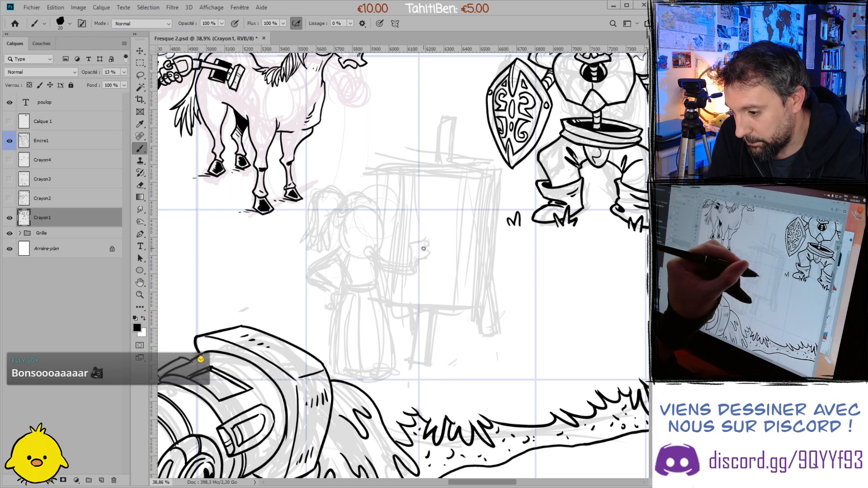
pyautogui.moveTo(422, 253); pyautogui.dragTo(418, 265)
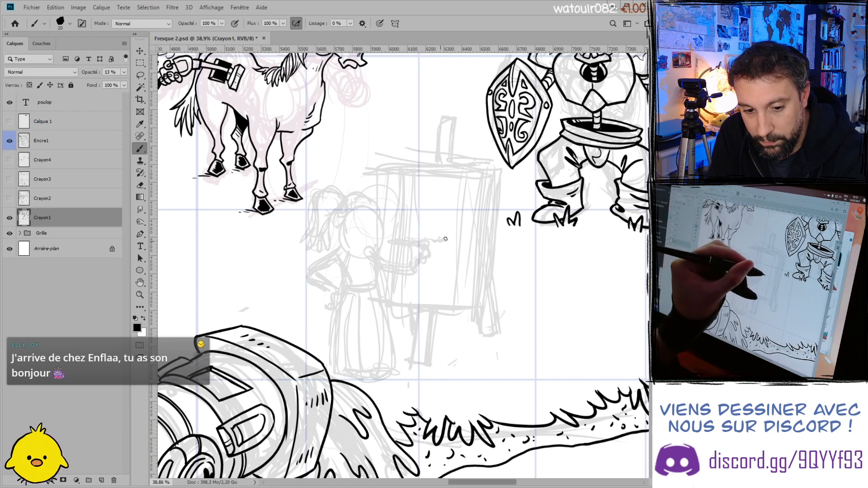
pyautogui.moveTo(443, 239); pyautogui.dragTo(449, 254)
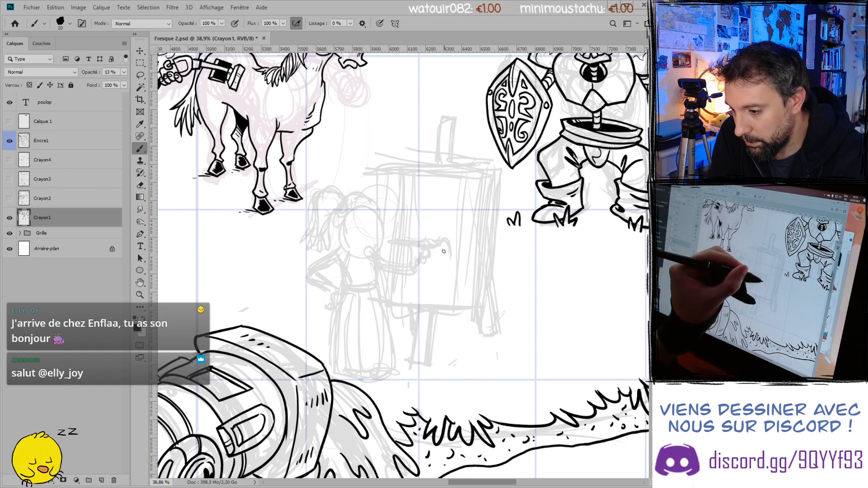
pyautogui.moveTo(443, 249); pyautogui.dragTo(445, 271)
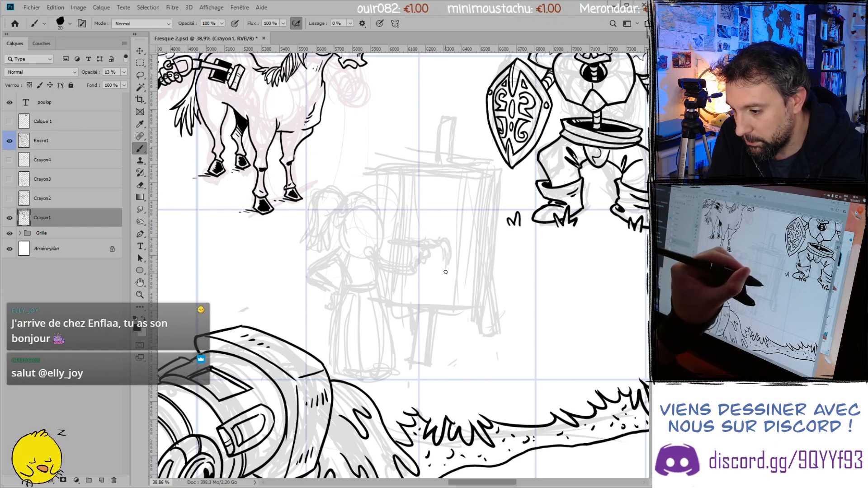
pyautogui.moveTo(446, 239); pyautogui.dragTo(452, 258)
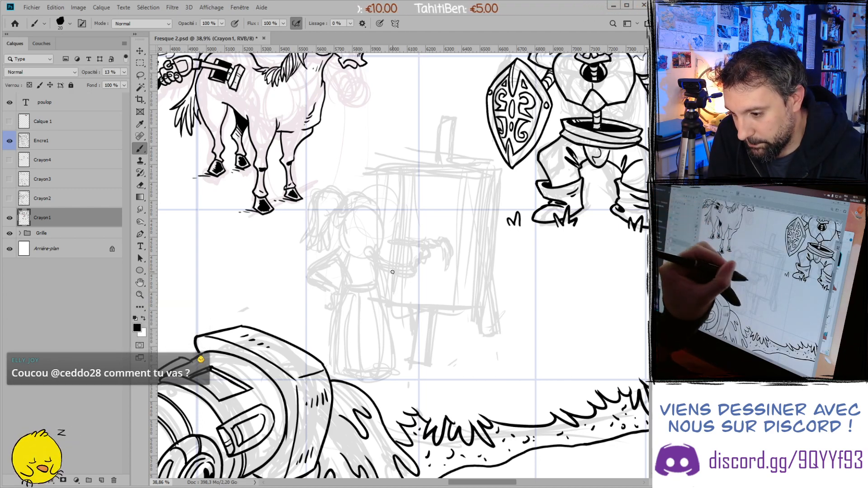
# - Refine the figure's bodice and skirt edge, and sketch the facial features
pyautogui.moveTo(346, 252)
pyautogui.mouseDown()
pyautogui.moveTo(367, 245)
pyautogui.moveTo(373, 281)
pyautogui.mouseUp()
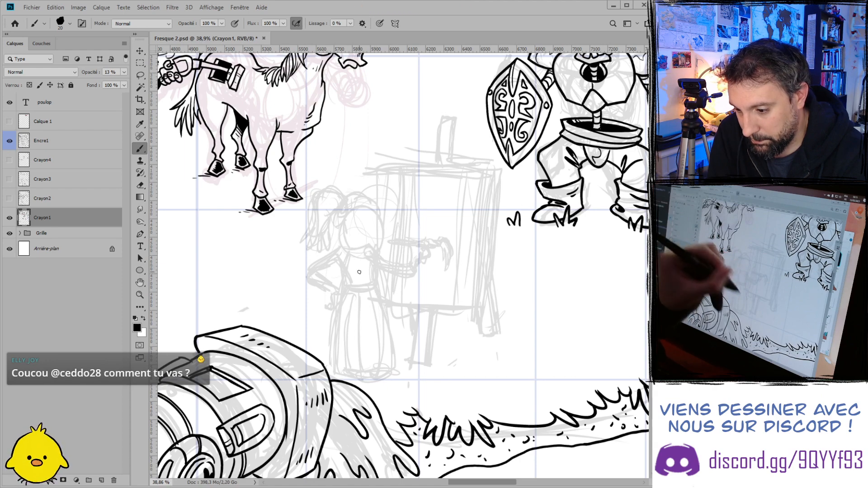
pyautogui.moveTo(391, 316); pyautogui.dragTo(392, 366)
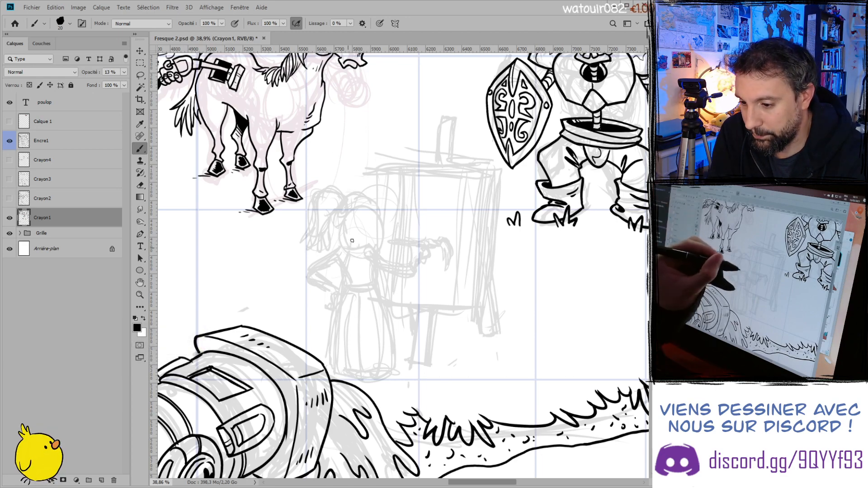
pyautogui.moveTo(374, 234); pyautogui.dragTo(350, 235)
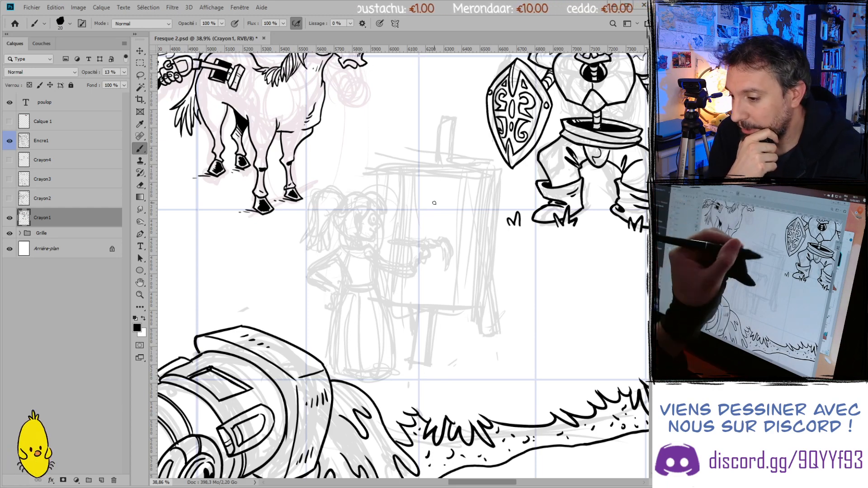
# - Try a small skull on the easel's canvas and erase it along with the vertical sketch lines inside the canvas
pyautogui.moveTo(422, 202)
pyautogui.mouseDown()
pyautogui.moveTo(454, 206)
pyautogui.moveTo(445, 220)
pyautogui.moveTo(435, 196)
pyautogui.mouseUp()
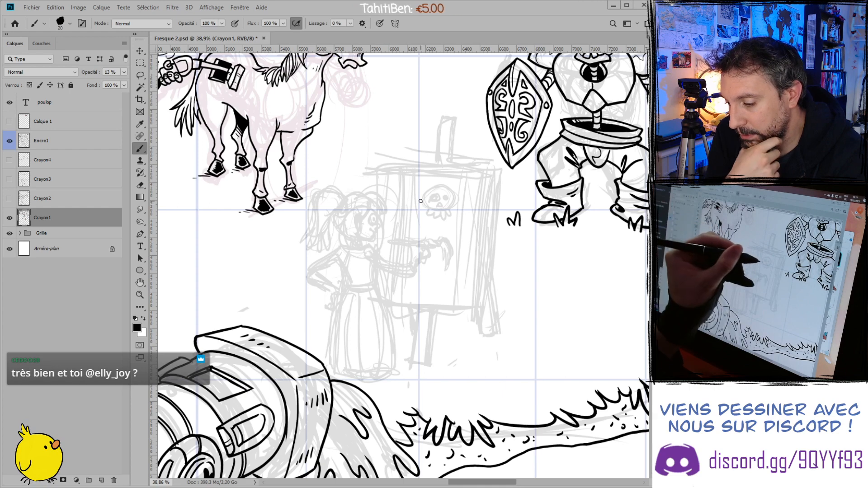
pyautogui.press('e')
pyautogui.moveTo(419, 196)
pyautogui.mouseDown()
pyautogui.moveTo(457, 198)
pyautogui.moveTo(459, 279)
pyautogui.moveTo(473, 274)
pyautogui.mouseUp()
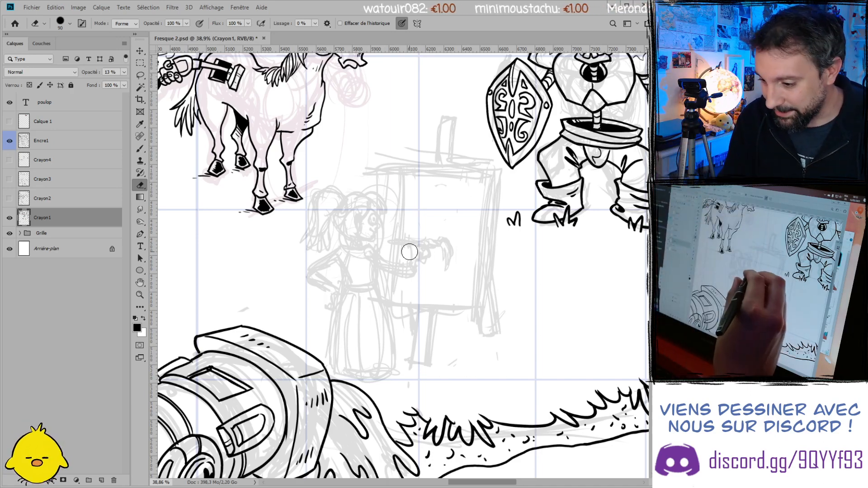
# - Sketch a large skull in the upper part of the canvas, with bony hands below it and feet near the lower edge
pyautogui.press('b')
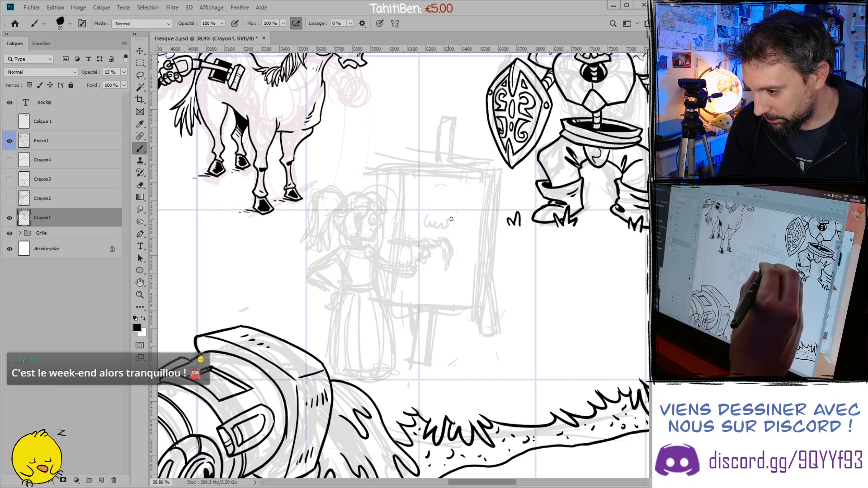
pyautogui.moveTo(460, 214)
pyautogui.mouseDown()
pyautogui.moveTo(464, 194)
pyautogui.moveTo(448, 182)
pyautogui.moveTo(428, 185)
pyautogui.moveTo(426, 213)
pyautogui.mouseUp()
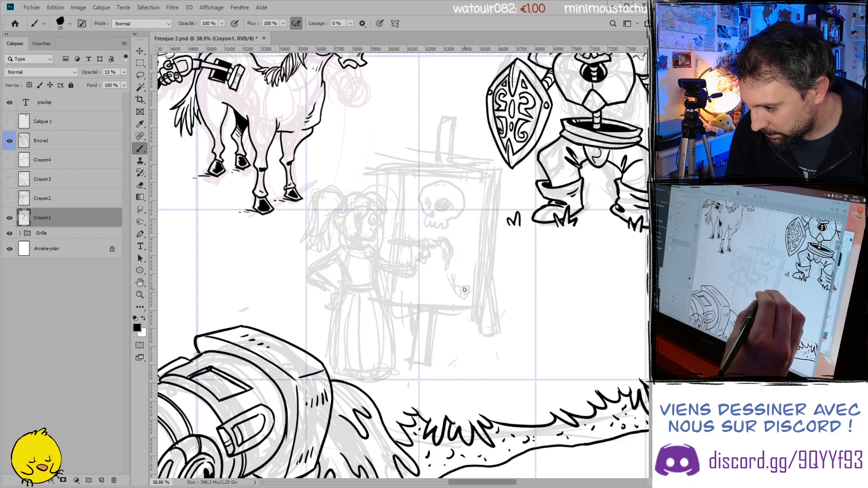
pyautogui.moveTo(429, 273); pyautogui.dragTo(422, 287)
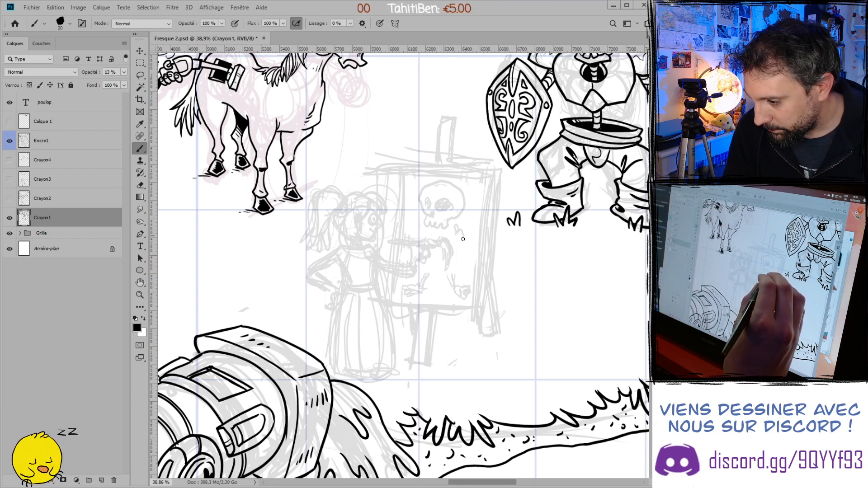
pyautogui.moveTo(470, 224); pyautogui.dragTo(464, 231)
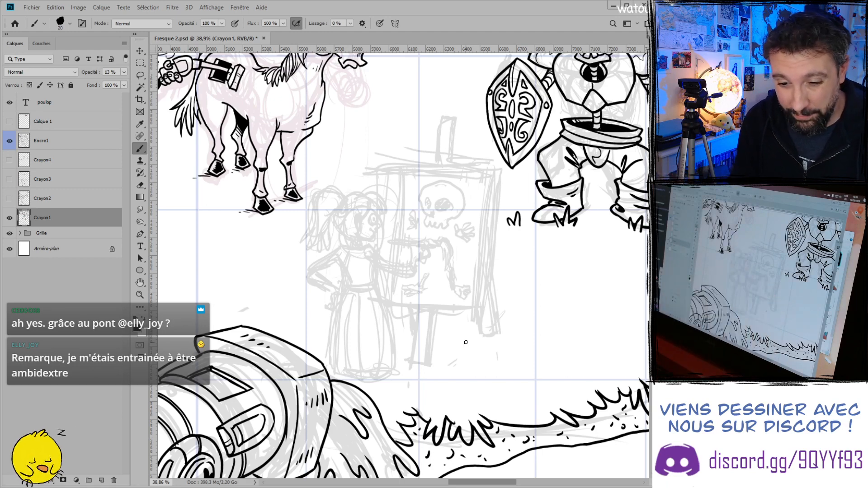
# - Show the Crayon3 layer and draw the woman's cleaner hair outline and flowing ponytail on it
pyautogui.click(45, 140)
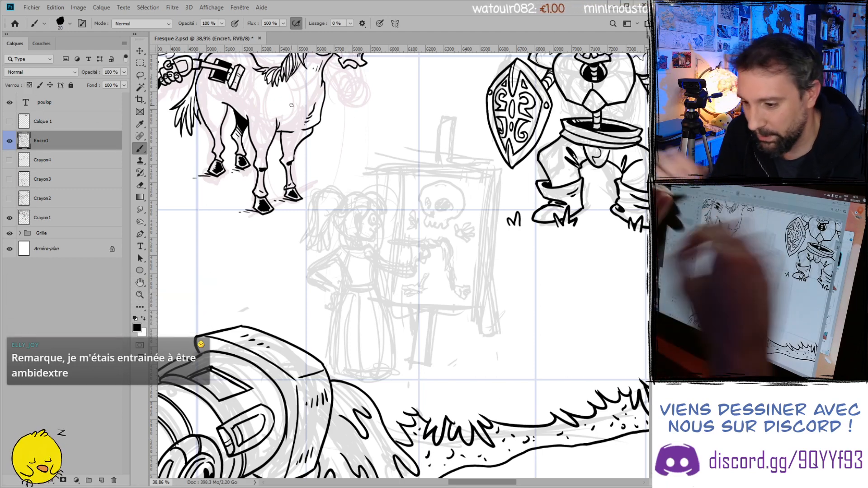
pyautogui.click(9, 179)
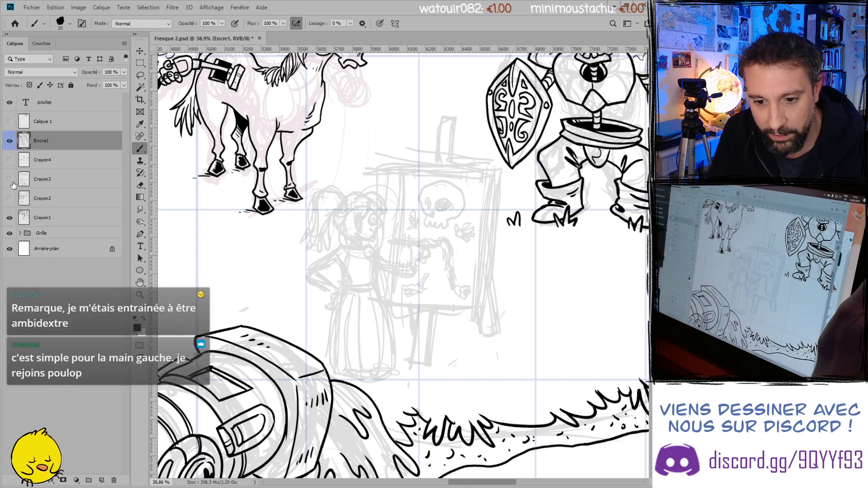
pyautogui.click(43, 179)
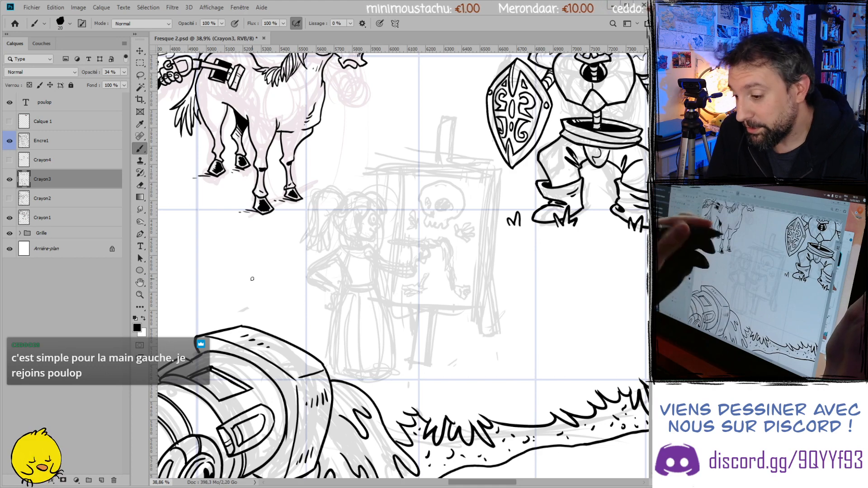
pyautogui.moveTo(345, 198)
pyautogui.mouseDown()
pyautogui.moveTo(373, 194)
pyautogui.moveTo(384, 213)
pyautogui.moveTo(348, 235)
pyautogui.moveTo(321, 199)
pyautogui.moveTo(302, 239)
pyautogui.moveTo(334, 248)
pyautogui.mouseUp()
pyautogui.moveTo(337, 197)
pyautogui.mouseDown()
pyautogui.moveTo(326, 239)
pyautogui.moveTo(323, 227)
pyautogui.mouseUp()
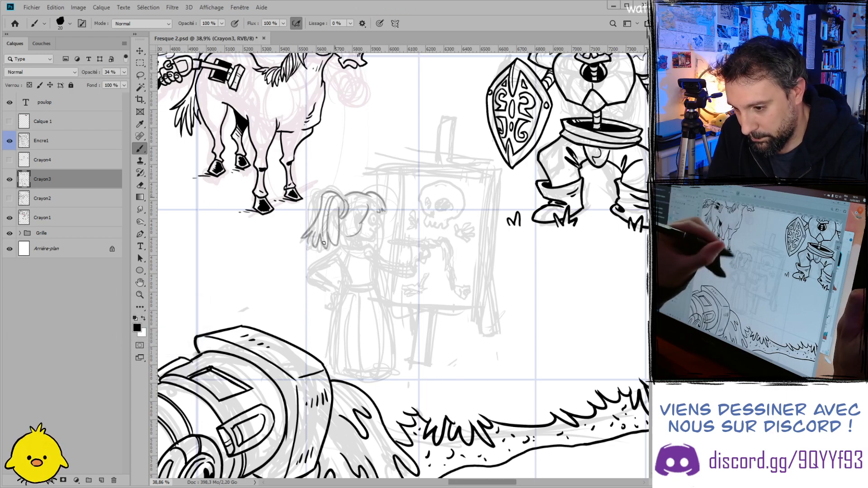
pyautogui.moveTo(332, 197); pyautogui.dragTo(320, 231)
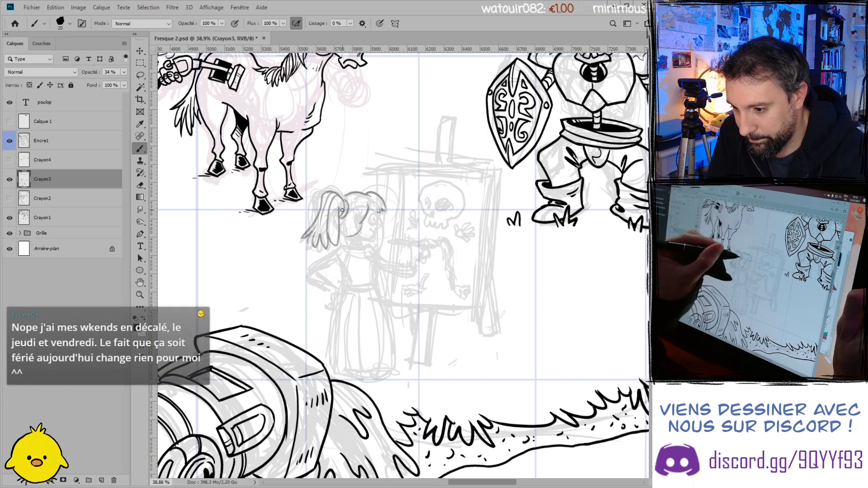
pyautogui.moveTo(343, 205); pyautogui.dragTo(336, 248)
pyautogui.hotkey('ctrl', 'z')
pyautogui.moveTo(344, 204); pyautogui.dragTo(335, 245)
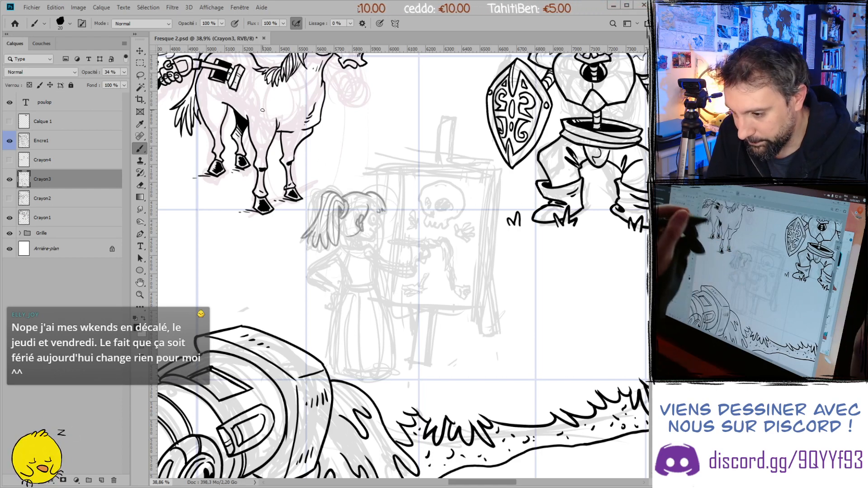
# - Draw the woman's face in profile with eye, nose, lips, chin and neck, and add strands to her fringe
pyautogui.hotkey('ctrl', '+')
pyautogui.hotkey('ctrl', '+')
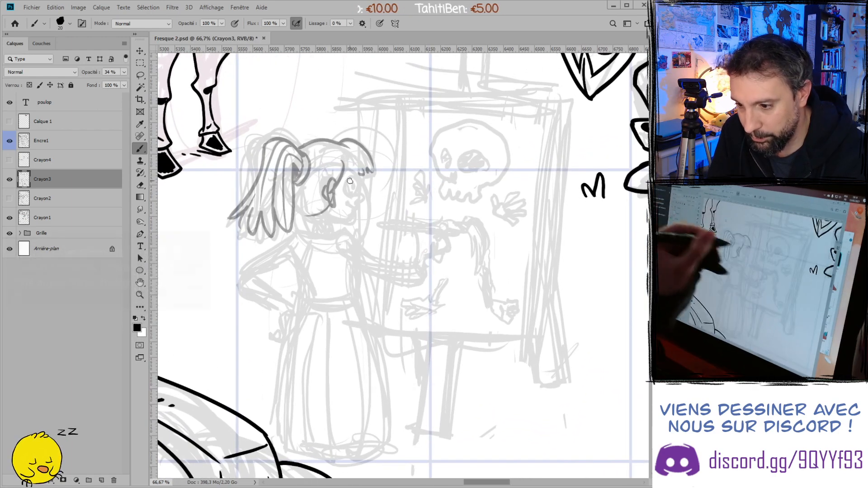
pyautogui.moveTo(357, 177)
pyautogui.mouseDown()
pyautogui.moveTo(368, 205)
pyautogui.moveTo(352, 204)
pyautogui.moveTo(333, 232)
pyautogui.moveTo(326, 221)
pyautogui.mouseUp()
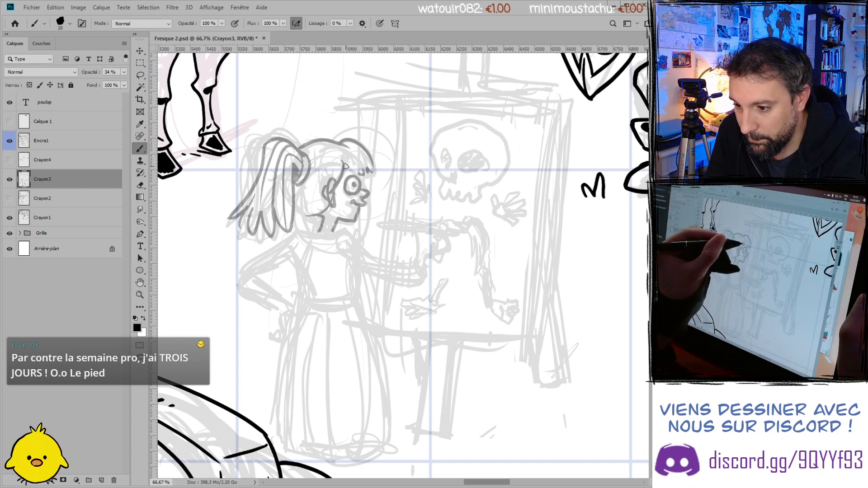
pyautogui.moveTo(345, 170); pyautogui.dragTo(370, 171)
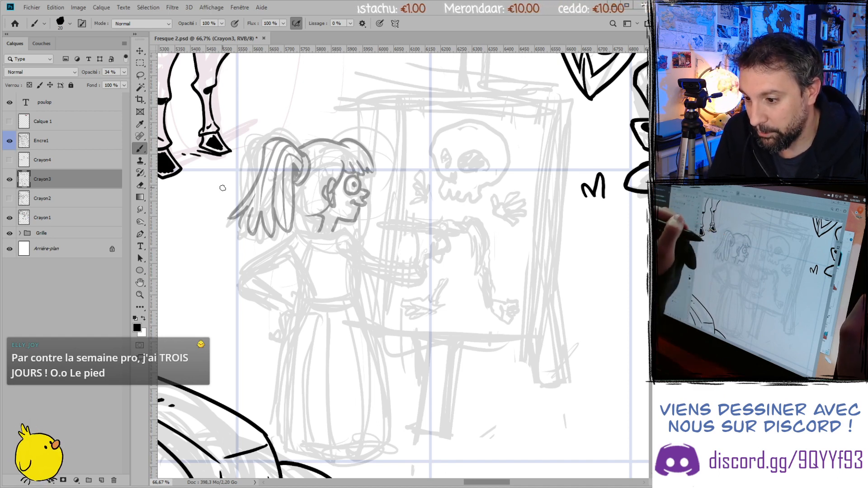
# - Draw the fitted bodice, the outstretched arm's flared sleeve and the bent hand-on-hip arm over the rough sketch
pyautogui.moveTo(340, 230)
pyautogui.mouseDown()
pyautogui.moveTo(301, 231)
pyautogui.moveTo(344, 232)
pyautogui.moveTo(389, 260)
pyautogui.moveTo(412, 263)
pyautogui.moveTo(420, 300)
pyautogui.moveTo(347, 251)
pyautogui.moveTo(350, 295)
pyautogui.mouseUp()
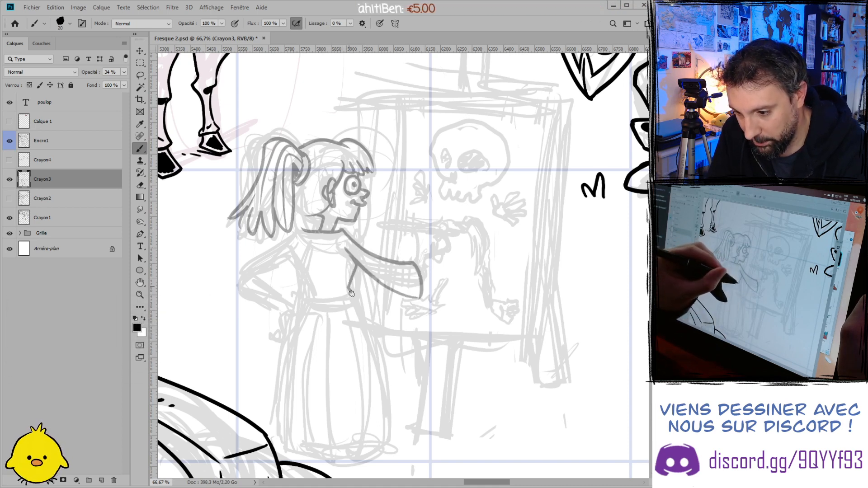
pyautogui.moveTo(293, 251)
pyautogui.mouseDown()
pyautogui.moveTo(304, 295)
pyautogui.moveTo(342, 292)
pyautogui.moveTo(311, 287)
pyautogui.moveTo(297, 296)
pyautogui.moveTo(304, 301)
pyautogui.moveTo(353, 296)
pyautogui.mouseUp()
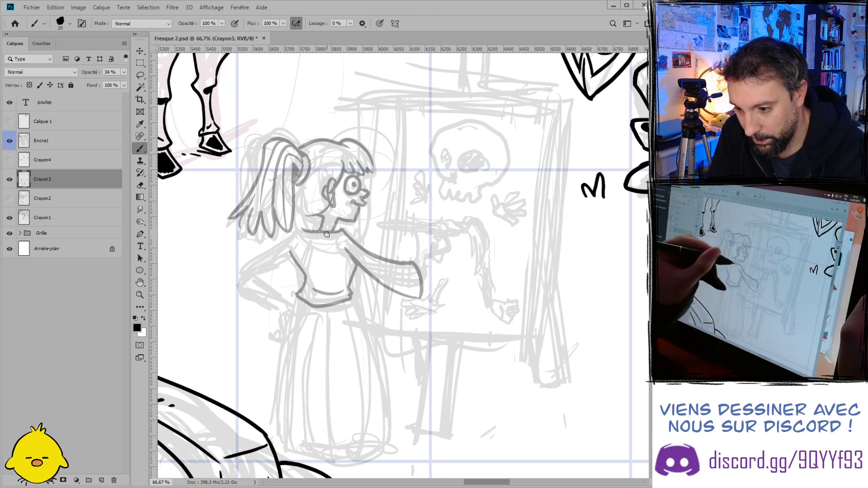
pyautogui.moveTo(296, 231); pyautogui.dragTo(238, 270)
pyautogui.hotkey('ctrl', 'z')
pyautogui.moveTo(296, 233)
pyautogui.mouseDown()
pyautogui.moveTo(260, 266)
pyautogui.moveTo(268, 273)
pyautogui.moveTo(258, 273)
pyautogui.moveTo(269, 271)
pyautogui.moveTo(284, 298)
pyautogui.mouseUp()
pyautogui.moveTo(253, 270)
pyautogui.mouseDown()
pyautogui.moveTo(282, 307)
pyautogui.moveTo(285, 301)
pyautogui.moveTo(285, 334)
pyautogui.mouseUp()
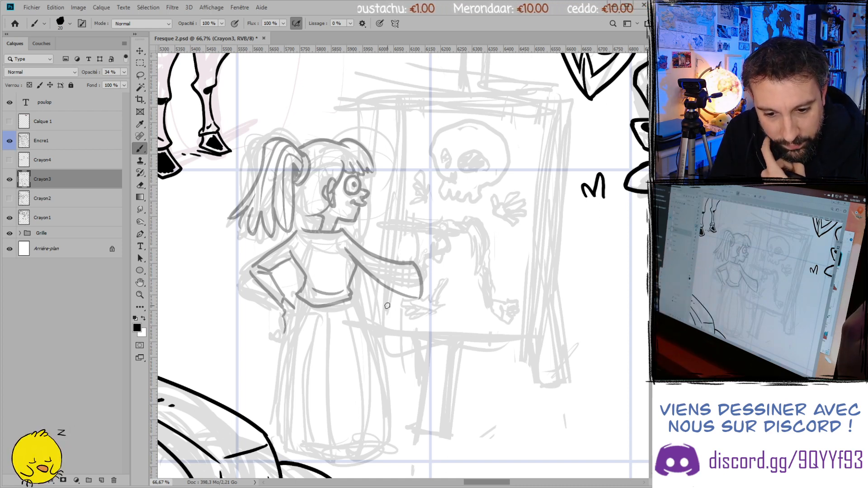
# - Draw the long skirt's outline, vertical folds and curved hem, finishing around the hand on the hip
pyautogui.moveTo(284, 312)
pyautogui.mouseDown()
pyautogui.moveTo(284, 336)
pyautogui.moveTo(277, 332)
pyautogui.moveTo(284, 343)
pyautogui.moveTo(281, 325)
pyautogui.moveTo(281, 337)
pyautogui.moveTo(298, 297)
pyautogui.moveTo(282, 355)
pyautogui.mouseUp()
pyautogui.moveTo(288, 320); pyautogui.dragTo(285, 441)
pyautogui.moveTo(295, 364)
pyautogui.mouseDown()
pyautogui.moveTo(289, 446)
pyautogui.moveTo(315, 453)
pyautogui.mouseUp()
pyautogui.moveTo(318, 353); pyautogui.dragTo(314, 451)
pyautogui.moveTo(352, 300)
pyautogui.mouseDown()
pyautogui.moveTo(369, 327)
pyautogui.moveTo(383, 390)
pyautogui.moveTo(372, 448)
pyautogui.moveTo(380, 445)
pyautogui.mouseUp()
pyautogui.moveTo(350, 337)
pyautogui.mouseDown()
pyautogui.moveTo(366, 459)
pyautogui.moveTo(316, 465)
pyautogui.mouseUp()
pyautogui.moveTo(366, 449)
pyautogui.mouseDown()
pyautogui.moveTo(389, 444)
pyautogui.moveTo(387, 413)
pyautogui.mouseUp()
pyautogui.moveTo(367, 368); pyautogui.dragTo(389, 437)
pyautogui.moveTo(351, 296); pyautogui.dragTo(381, 386)
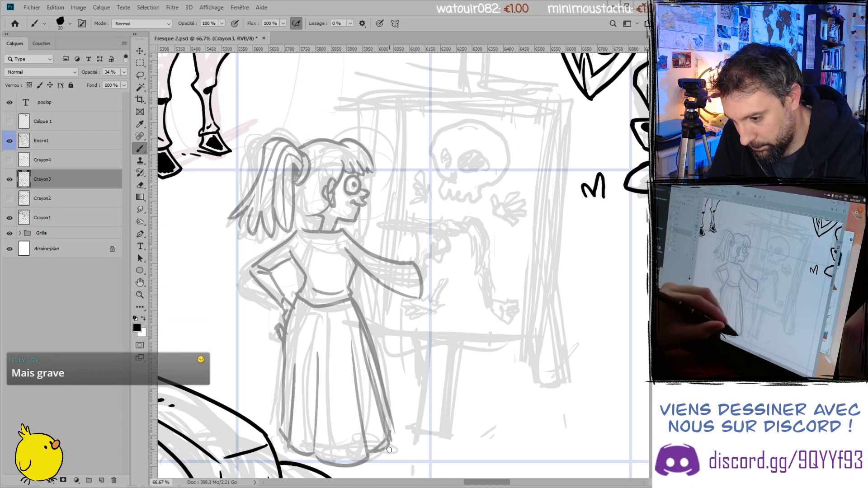
pyautogui.moveTo(299, 304); pyautogui.dragTo(285, 317)
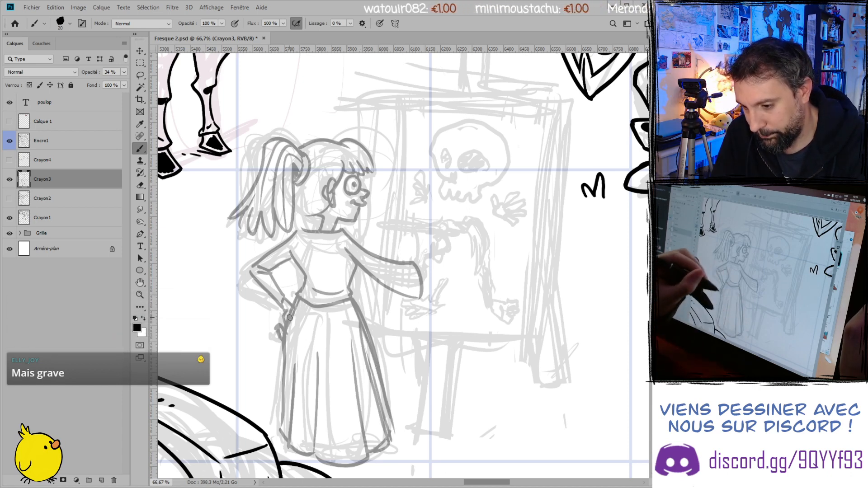
# - Draw the outstretched hand holding a long pointed paintbrush with drooping bristles in front of the canvas
pyautogui.moveTo(416, 264)
pyautogui.mouseDown()
pyautogui.moveTo(416, 233)
pyautogui.moveTo(430, 217)
pyautogui.moveTo(446, 219)
pyautogui.moveTo(446, 242)
pyautogui.mouseUp()
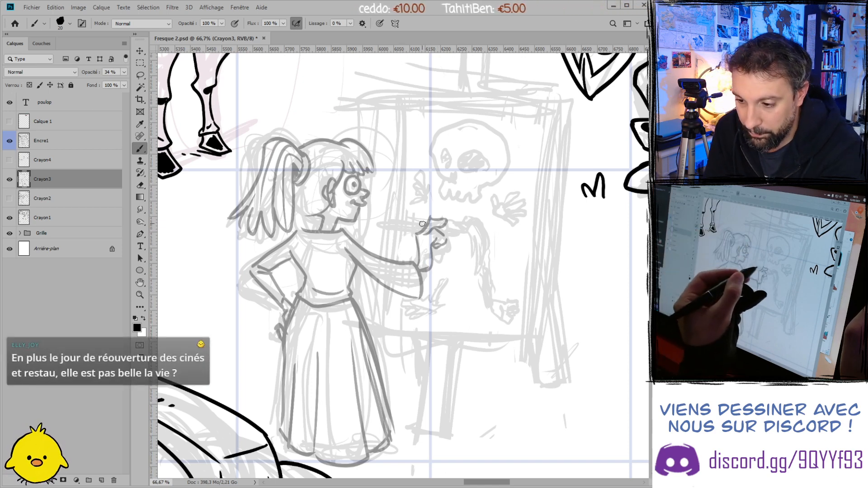
pyautogui.moveTo(429, 222); pyautogui.dragTo(382, 225)
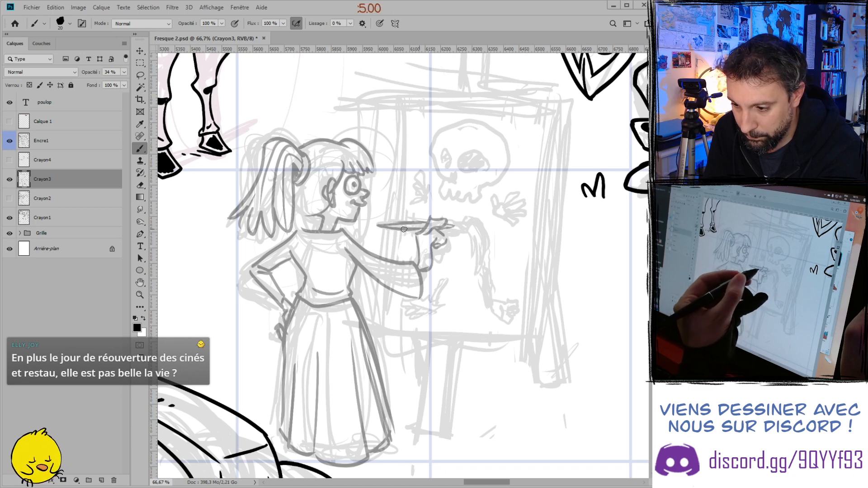
pyautogui.hotkey('ctrl', 'z')
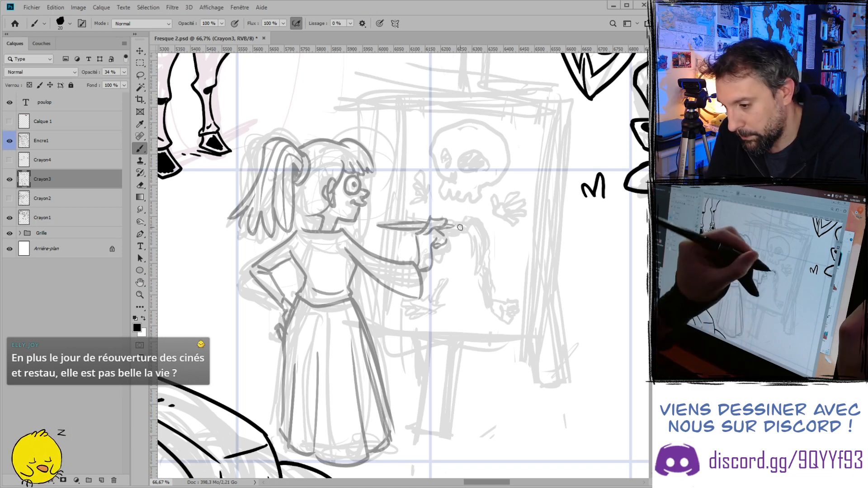
pyautogui.moveTo(450, 223); pyautogui.dragTo(474, 253)
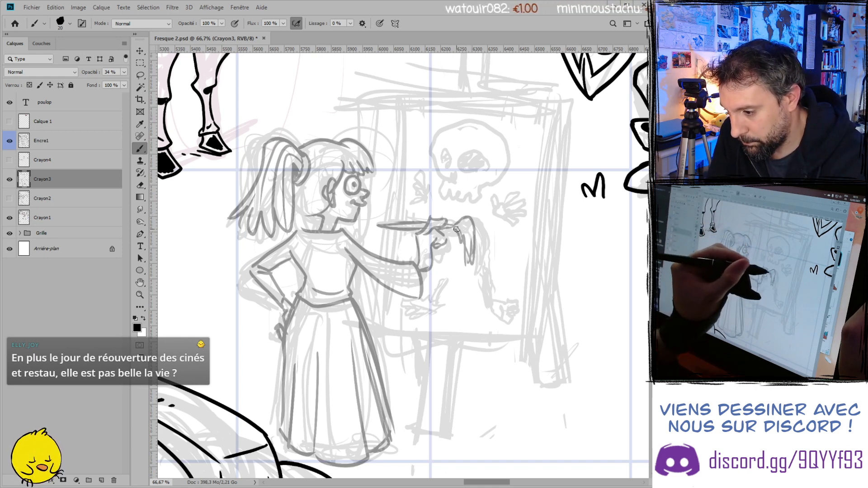
pyautogui.press('e')
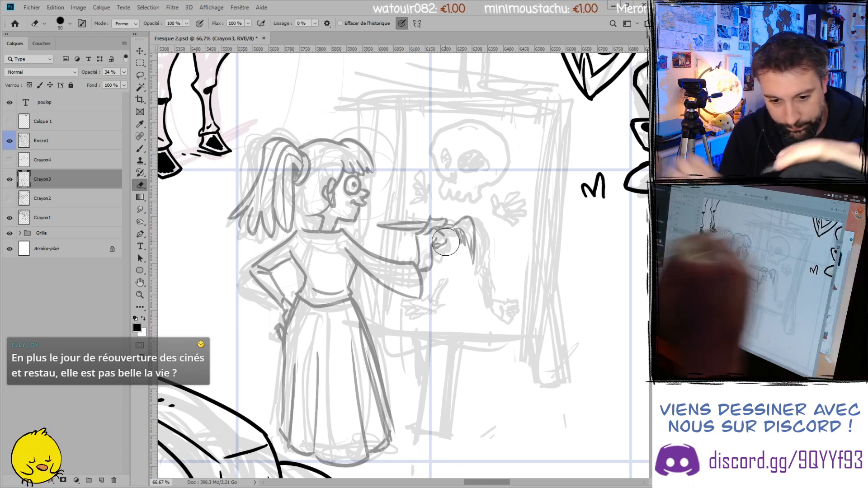
pyautogui.press('b')
pyautogui.moveTo(472, 242); pyautogui.dragTo(466, 266)
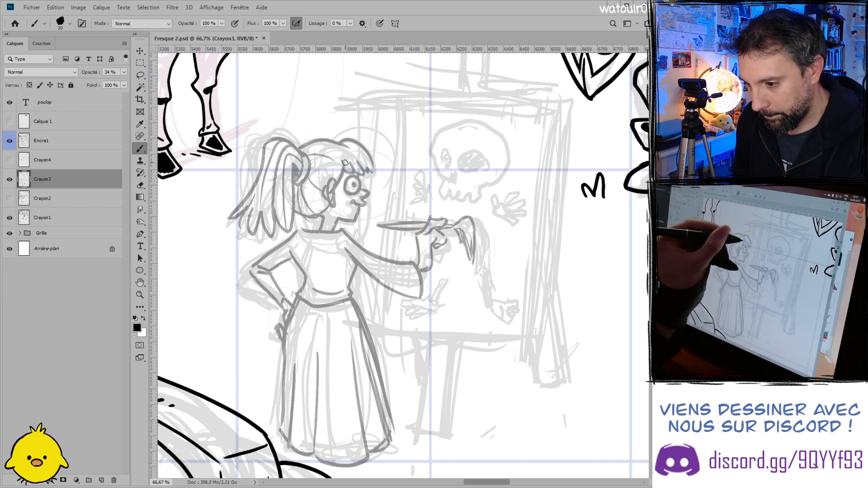
# - Clean up the lines around the woman's ear and neck, and reduce the eraser size to 40
pyautogui.press('e')
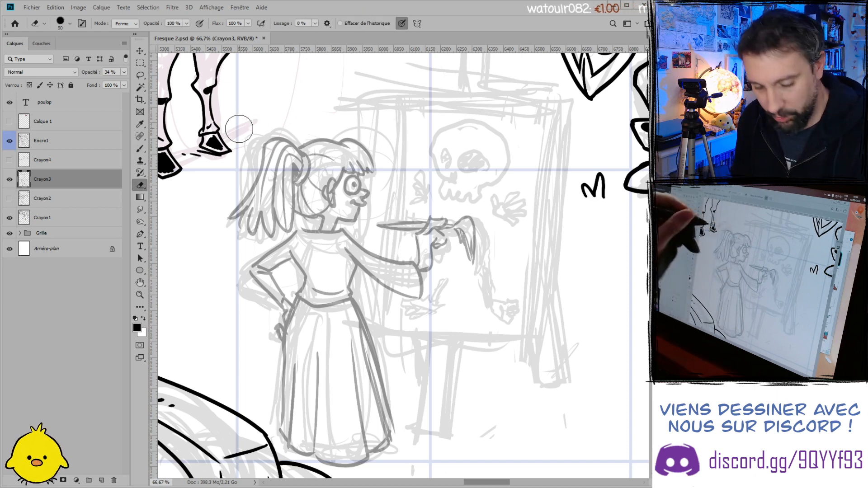
pyautogui.press('b')
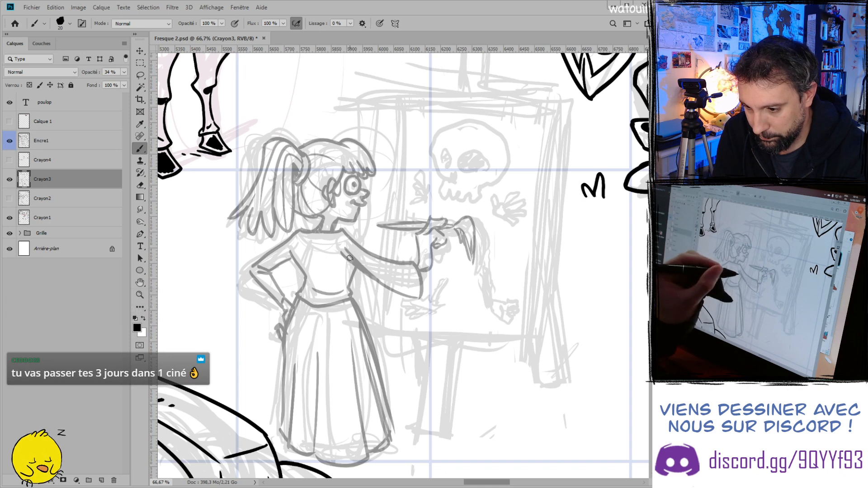
pyautogui.press('e')
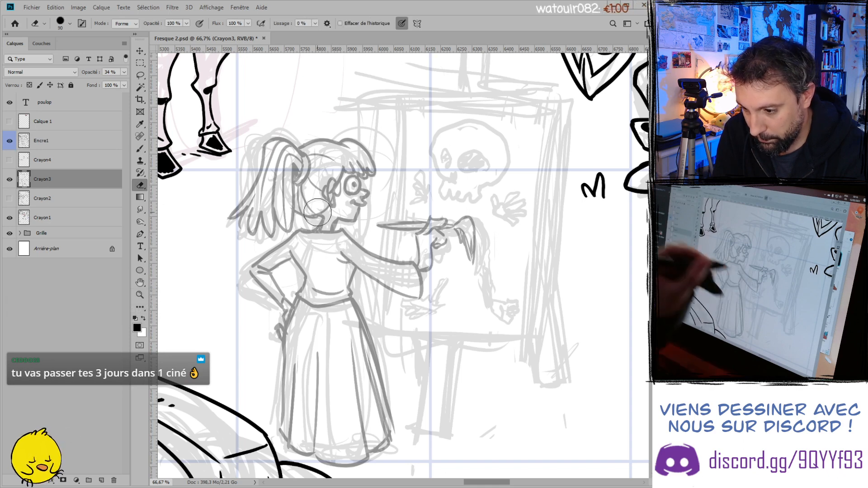
pyautogui.press('[')
pyautogui.press('[')
pyautogui.press('[')
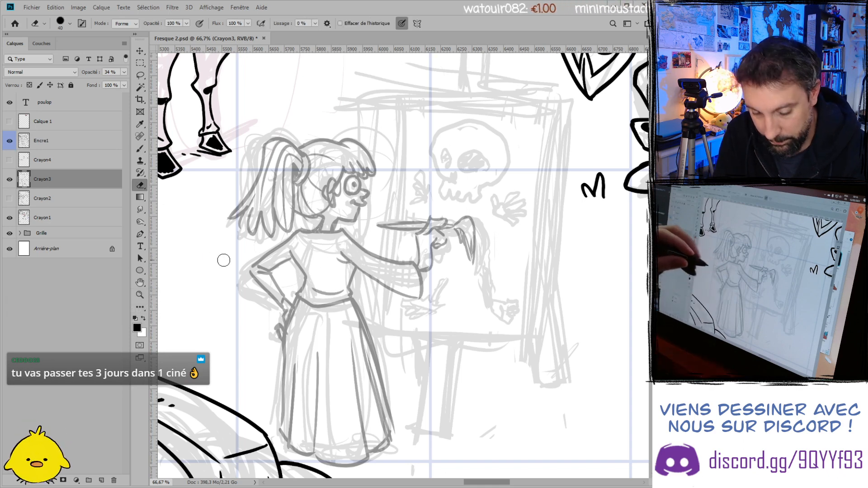
# - Draw a wide flared sleeve on the hand-on-hip arm, erasing stray lines inside it, and detail the outstretched sleeve's cuff
pyautogui.press('b')
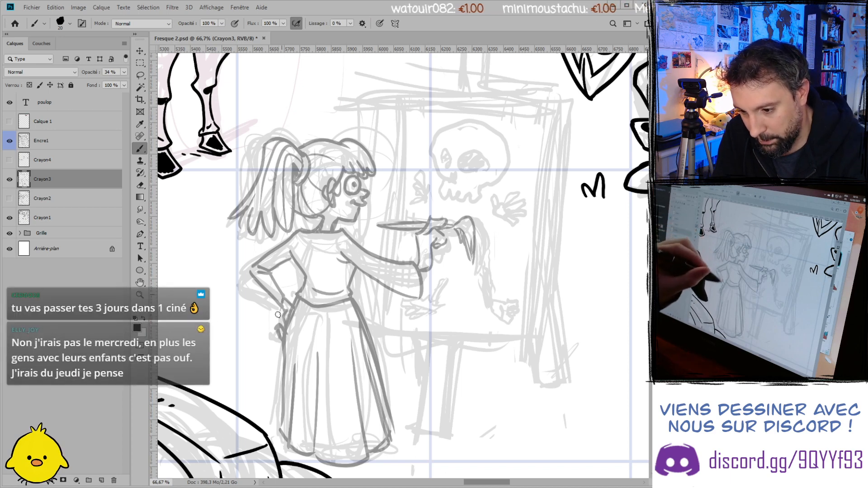
pyautogui.moveTo(251, 271); pyautogui.dragTo(264, 324)
pyautogui.press('e')
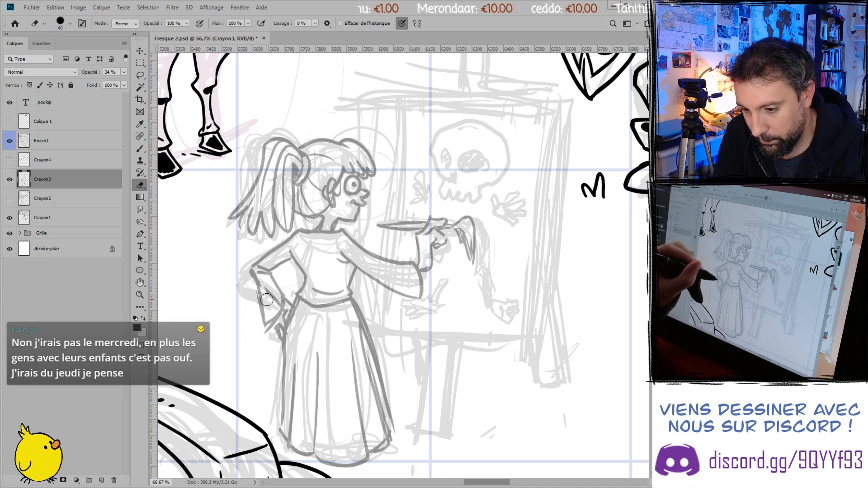
pyautogui.moveTo(267, 297); pyautogui.dragTo(278, 299)
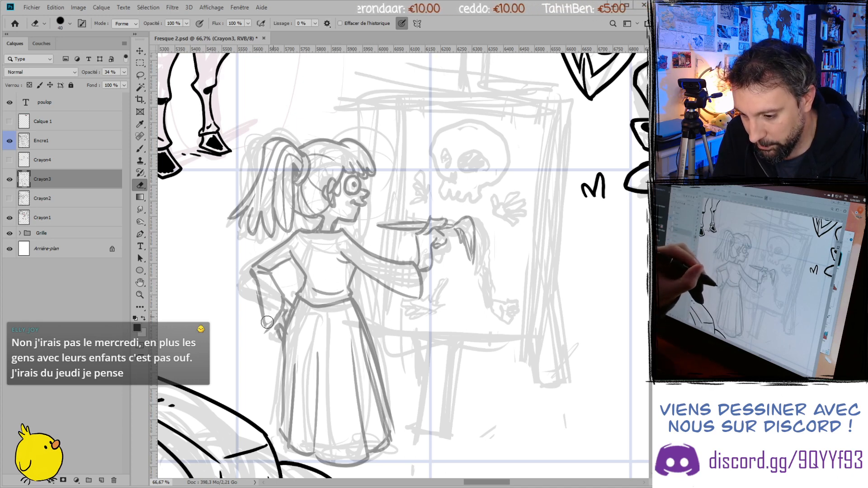
pyautogui.press('b')
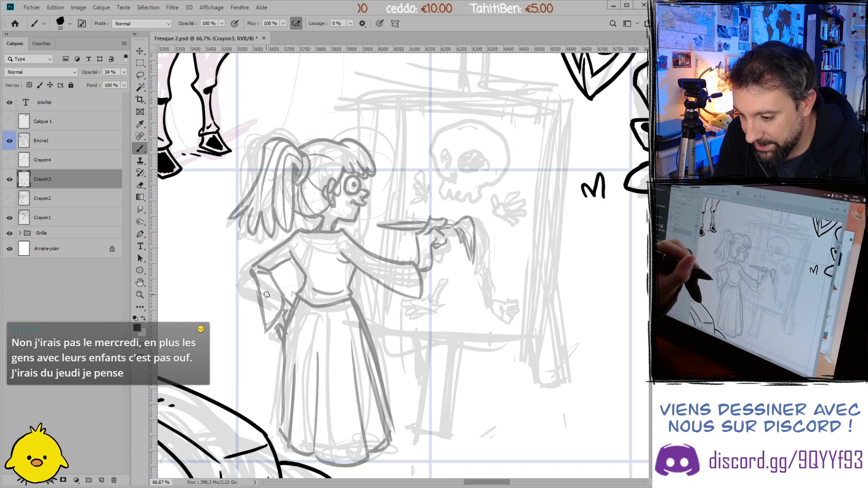
pyautogui.moveTo(412, 268); pyautogui.dragTo(399, 290)
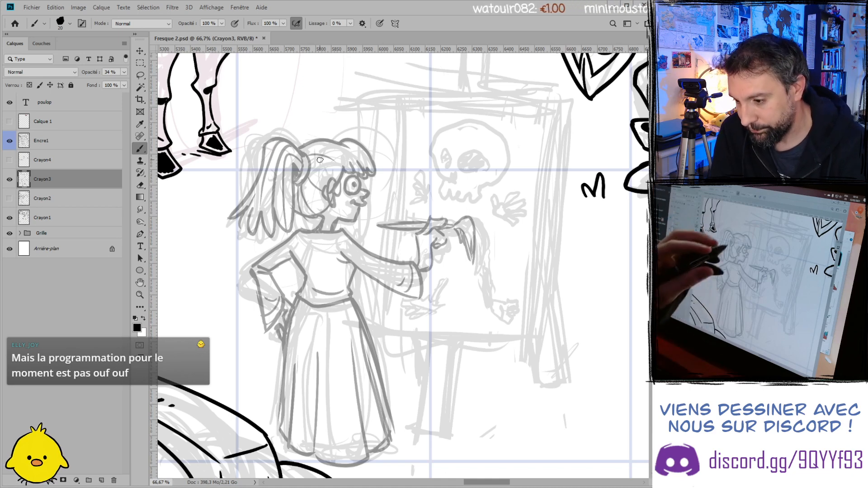
# - Outline the easel's canvas on the Crayon3 layer, with a doubled right edge for thickness and a closed bottom edge
pyautogui.moveTo(404, 102); pyautogui.dragTo(397, 218)
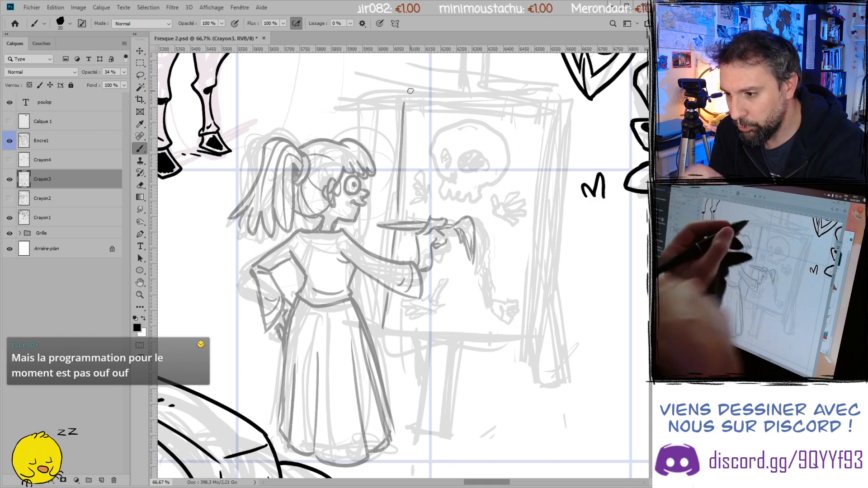
pyautogui.moveTo(407, 101)
pyautogui.mouseDown()
pyautogui.moveTo(495, 98)
pyautogui.moveTo(563, 109)
pyautogui.moveTo(556, 103)
pyautogui.moveTo(527, 342)
pyautogui.mouseUp()
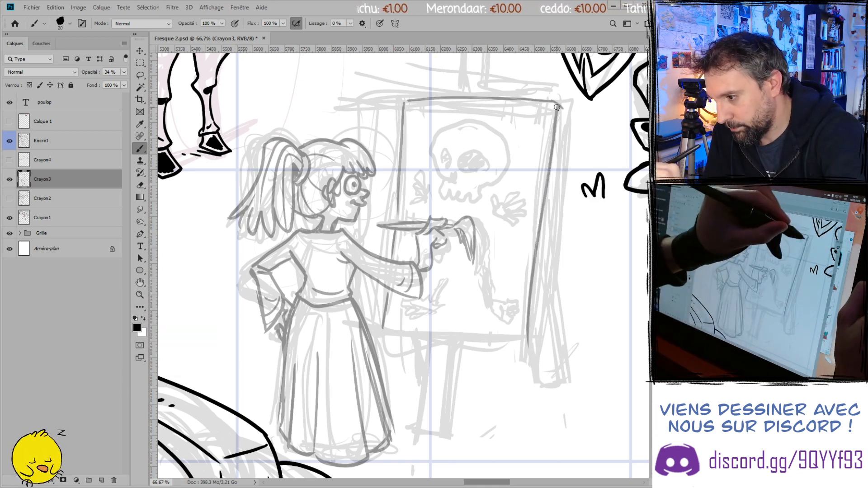
pyautogui.hotkey('ctrl', 'z')
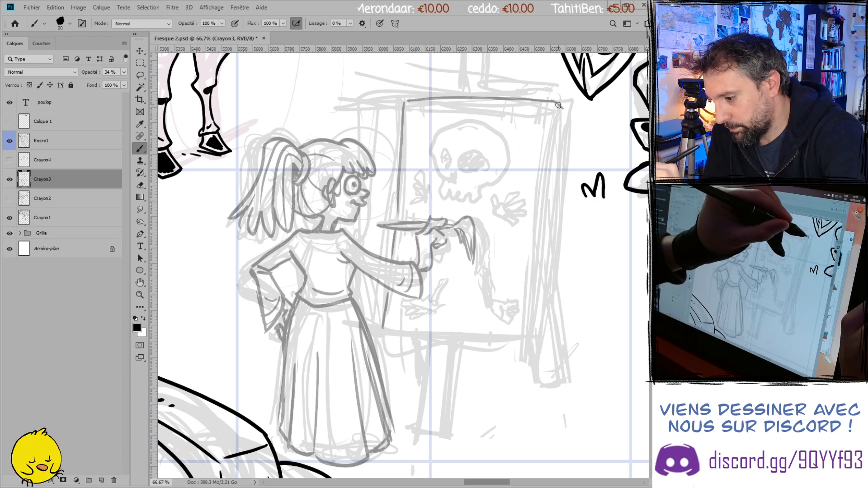
pyautogui.moveTo(559, 103); pyautogui.dragTo(532, 336)
pyautogui.moveTo(552, 101)
pyautogui.mouseDown()
pyautogui.moveTo(534, 201)
pyautogui.moveTo(530, 330)
pyautogui.moveTo(384, 326)
pyautogui.mouseUp()
pyautogui.hotkey('ctrl', 'z')
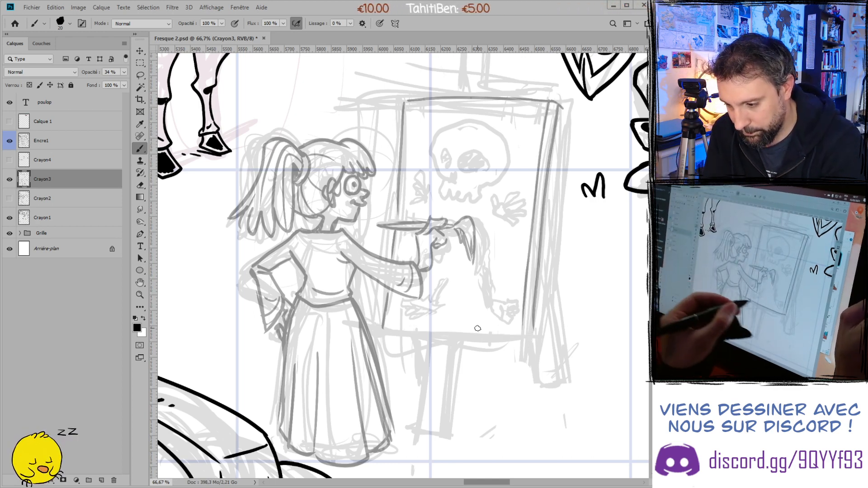
pyautogui.moveTo(536, 335); pyautogui.dragTo(384, 326)
pyautogui.hotkey('ctrl', 'z')
pyautogui.moveTo(528, 336); pyautogui.dragTo(400, 336)
pyautogui.hotkey('ctrl', 'z')
pyautogui.moveTo(538, 337); pyautogui.dragTo(386, 330)
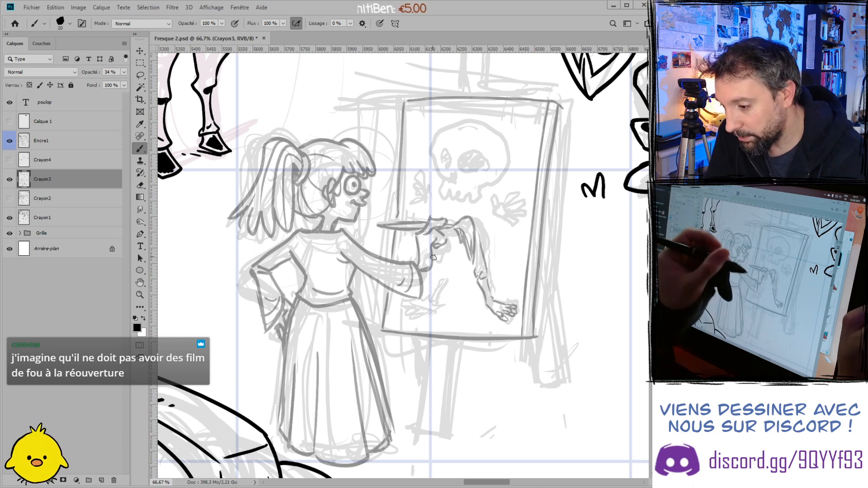
# - Erase the refined leg and foot lines inside the canvas, below the paintbrush
pyautogui.press('e')
pyautogui.moveTo(474, 236)
pyautogui.mouseDown()
pyautogui.moveTo(480, 301)
pyautogui.moveTo(482, 293)
pyautogui.moveTo(502, 318)
pyautogui.mouseUp()
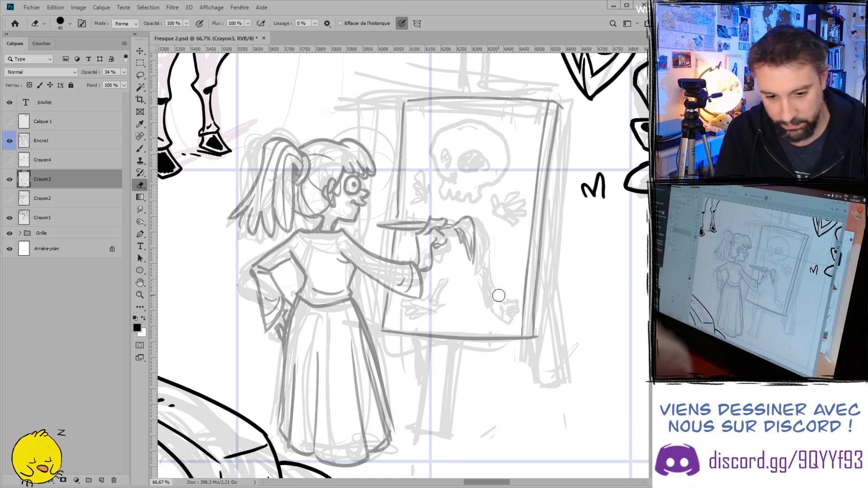
pyautogui.press('b')
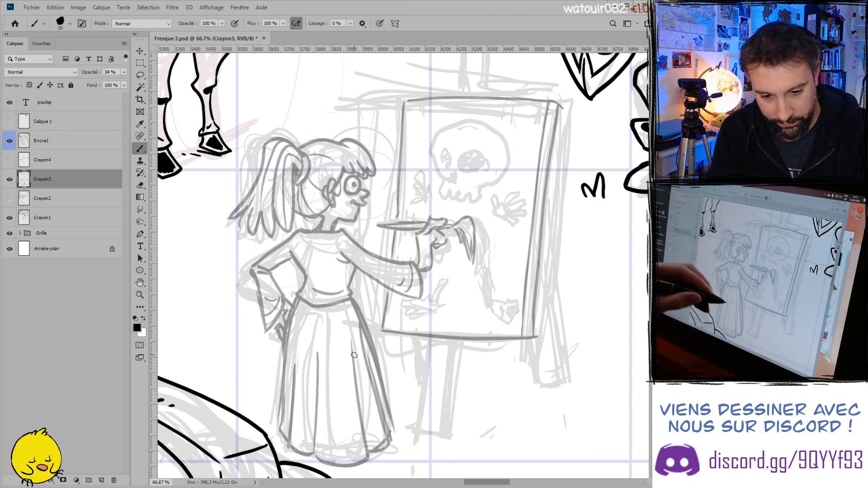
# - Draw a thin ledge with a rounded right end along the canvas's bottom edge
pyautogui.moveTo(538, 335)
pyautogui.mouseDown()
pyautogui.moveTo(397, 328)
pyautogui.moveTo(369, 329)
pyautogui.mouseUp()
pyautogui.hotkey('ctrl', 'z')
pyautogui.moveTo(545, 332)
pyautogui.mouseDown()
pyautogui.moveTo(371, 313)
pyautogui.moveTo(377, 334)
pyautogui.moveTo(541, 338)
pyautogui.moveTo(429, 330)
pyautogui.moveTo(540, 341)
pyautogui.mouseUp()
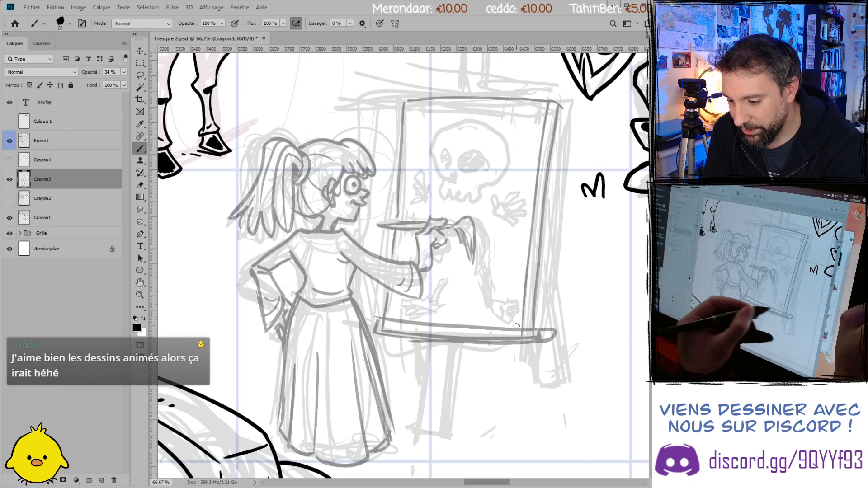
# - Draw the outer frame lines beyond the canvas's right edge and across its top
pyautogui.moveTo(571, 103)
pyautogui.mouseDown()
pyautogui.moveTo(563, 151)
pyautogui.moveTo(538, 318)
pyautogui.moveTo(556, 223)
pyautogui.mouseUp()
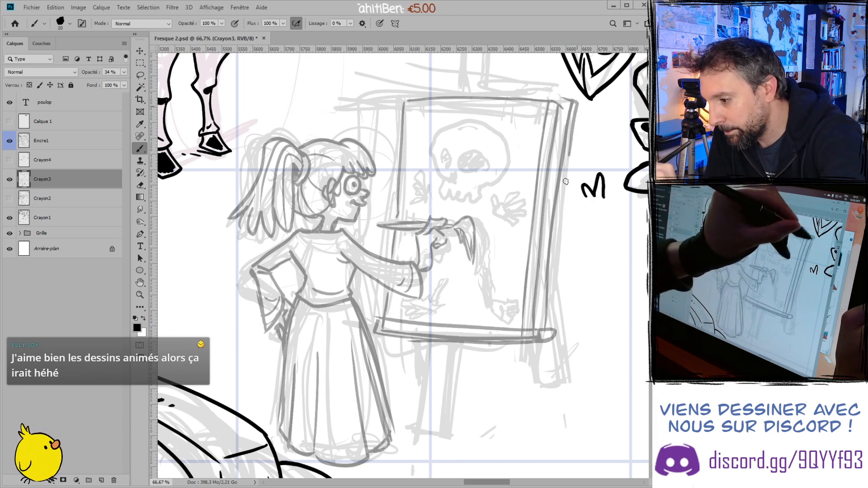
pyautogui.moveTo(572, 102); pyautogui.dragTo(545, 324)
pyautogui.moveTo(548, 275); pyautogui.dragTo(543, 327)
pyautogui.moveTo(574, 100)
pyautogui.mouseDown()
pyautogui.moveTo(419, 95)
pyautogui.moveTo(581, 96)
pyautogui.mouseUp()
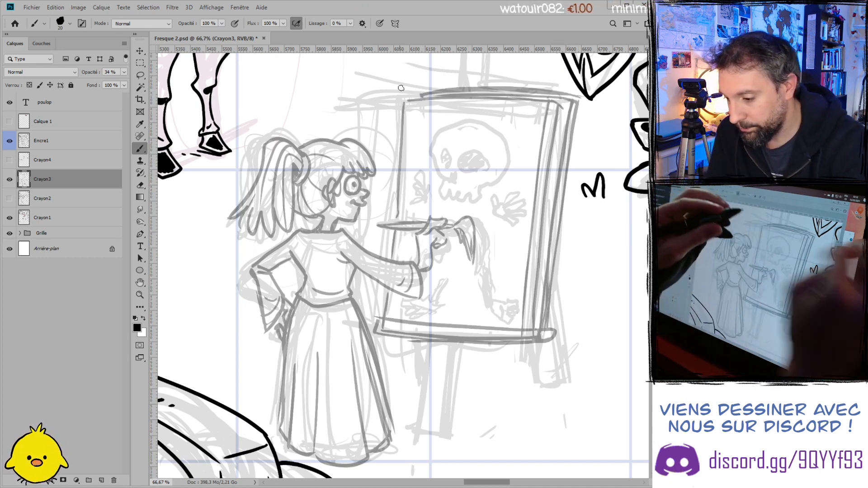
# - Draw the easel's front leg with a shaded side edge and the slanted leg at its right
pyautogui.moveTo(436, 345); pyautogui.dragTo(429, 412)
pyautogui.moveTo(465, 345); pyautogui.dragTo(449, 434)
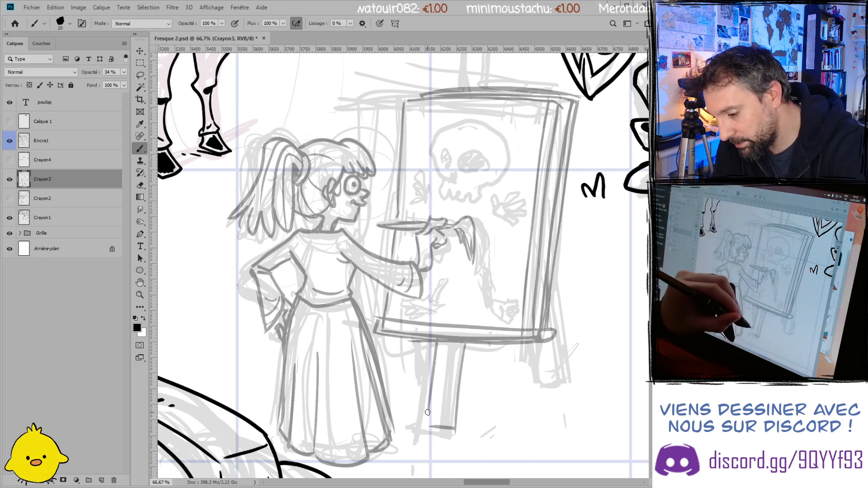
pyautogui.moveTo(464, 343); pyautogui.dragTo(452, 427)
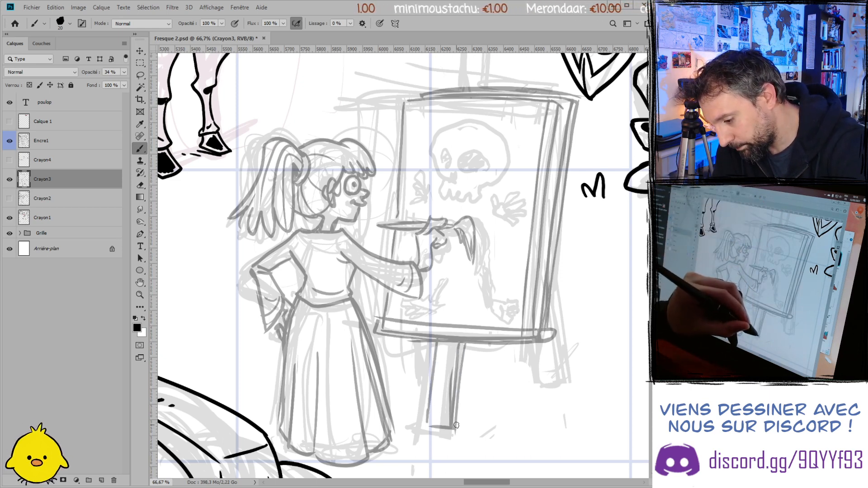
pyautogui.moveTo(554, 281)
pyautogui.mouseDown()
pyautogui.moveTo(566, 375)
pyautogui.moveTo(540, 374)
pyautogui.mouseUp()
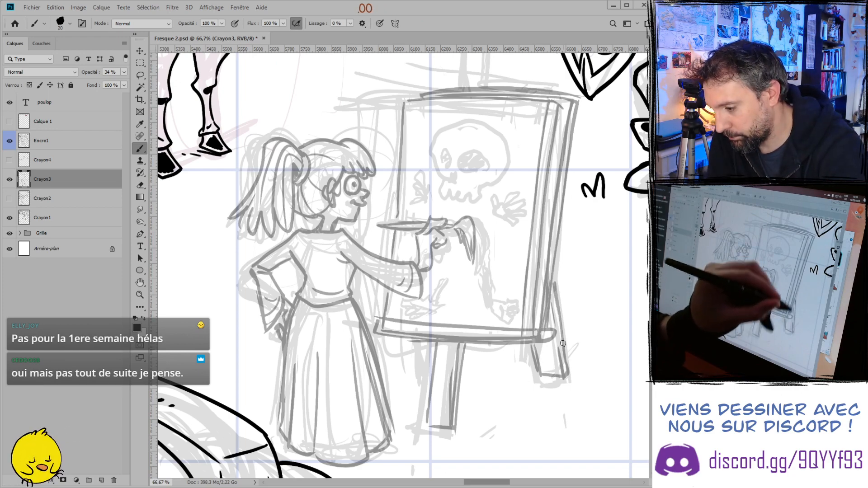
# - Draw the easel's upright post above the canvas and reinforce the underside of the ledge
pyautogui.moveTo(437, 78)
pyautogui.mouseDown()
pyautogui.moveTo(482, 151)
pyautogui.moveTo(483, 100)
pyautogui.moveTo(510, 103)
pyautogui.moveTo(501, 161)
pyautogui.mouseUp()
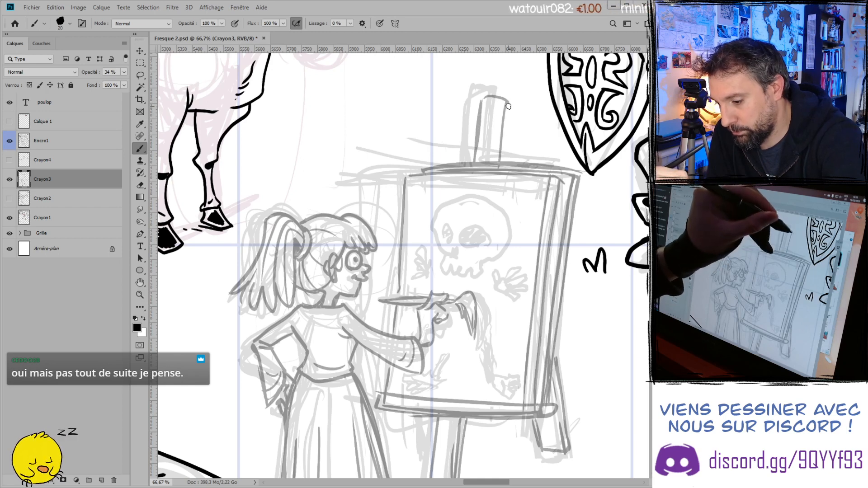
pyautogui.moveTo(511, 104); pyautogui.dragTo(507, 164)
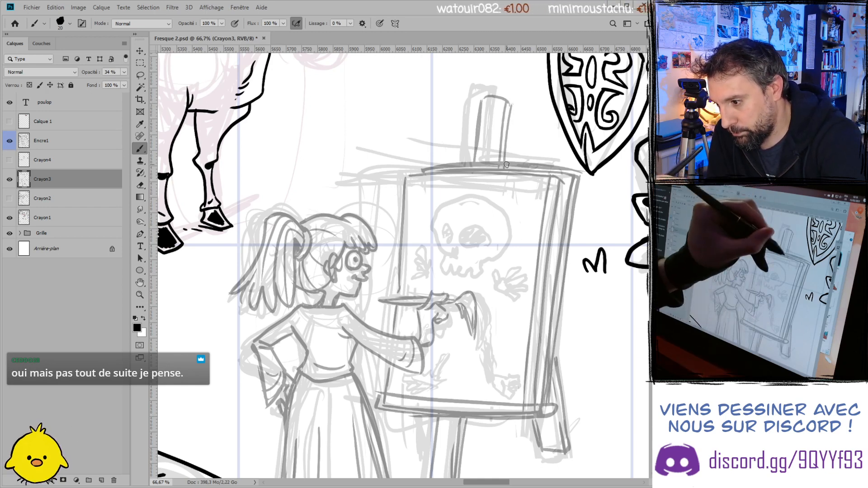
pyautogui.moveTo(510, 105); pyautogui.dragTo(506, 161)
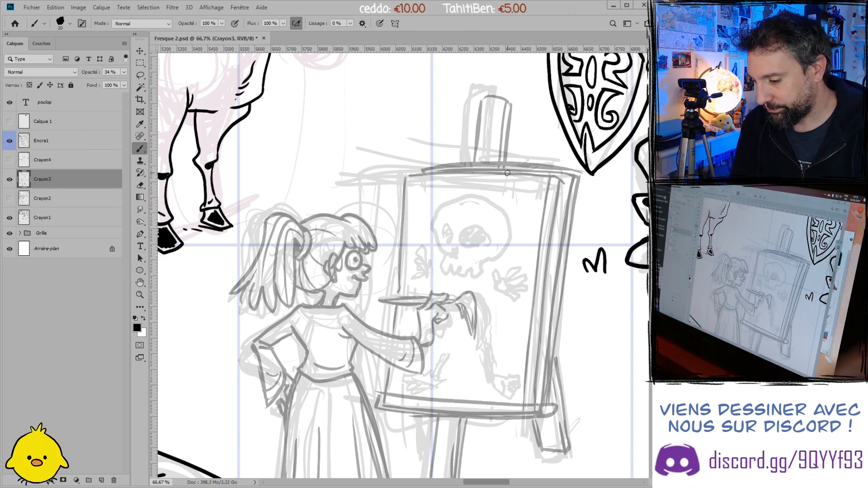
pyautogui.moveTo(391, 335); pyautogui.dragTo(361, 115)
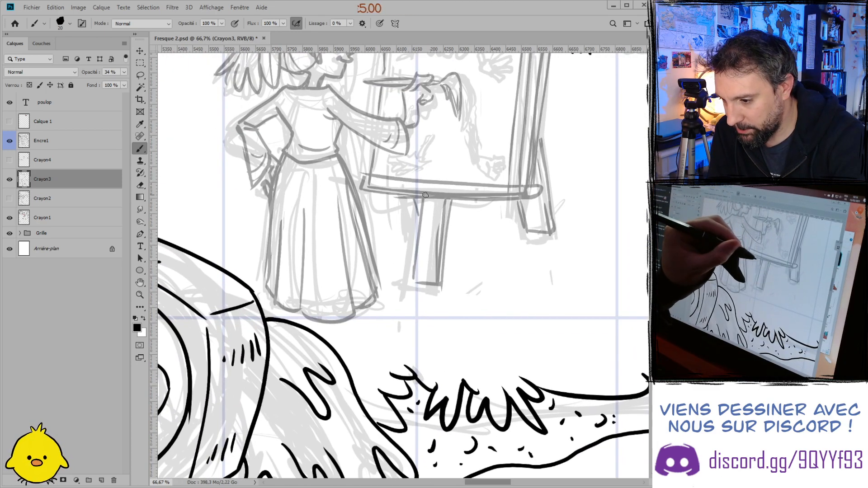
pyautogui.moveTo(411, 112)
pyautogui.mouseDown()
pyautogui.moveTo(404, 261)
pyautogui.moveTo(391, 266)
pyautogui.mouseUp()
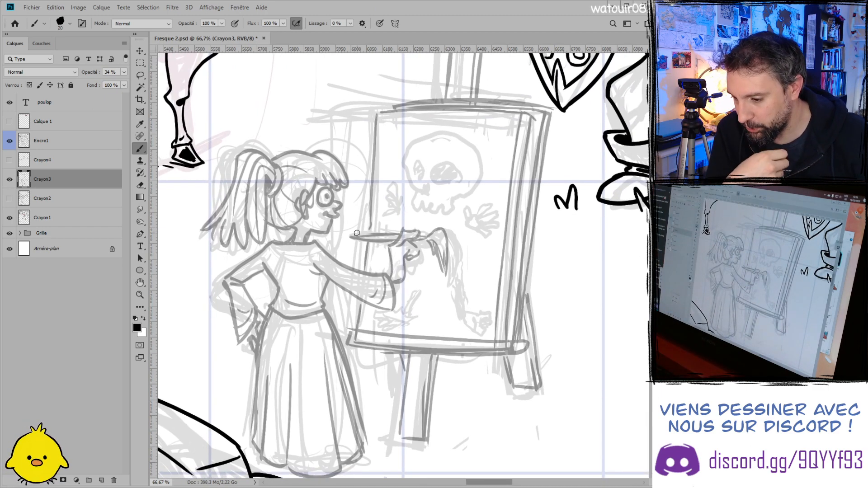
pyautogui.moveTo(526, 355); pyautogui.dragTo(443, 353)
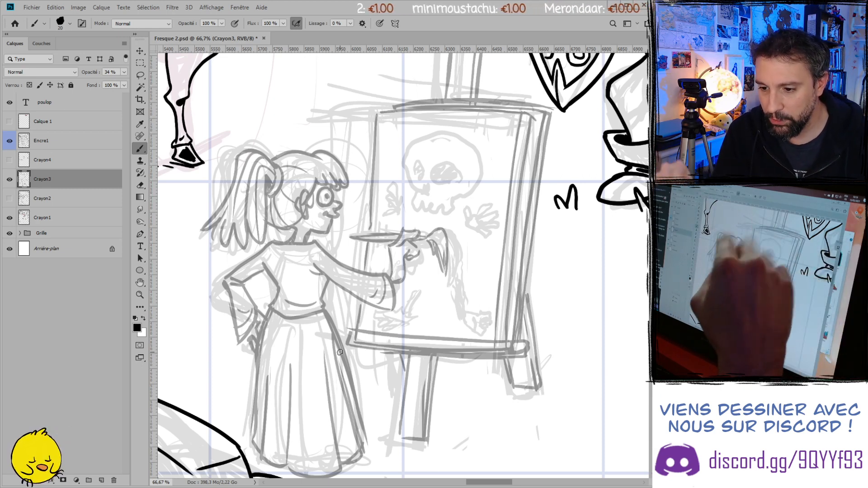
# - Ink the ponytail, its hair tie and the hair at the nape on the Encre1 layer, cleaning up overlaps
pyautogui.click(54, 140)
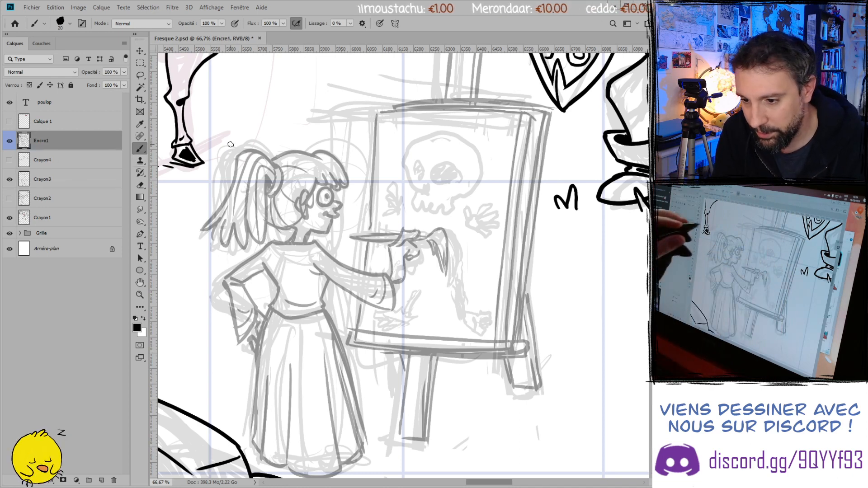
pyautogui.moveTo(274, 167)
pyautogui.mouseDown()
pyautogui.moveTo(248, 151)
pyautogui.moveTo(234, 163)
pyautogui.moveTo(203, 229)
pyautogui.moveTo(214, 227)
pyautogui.moveTo(216, 240)
pyautogui.moveTo(223, 224)
pyautogui.moveTo(246, 250)
pyautogui.moveTo(259, 246)
pyautogui.moveTo(276, 166)
pyautogui.moveTo(270, 187)
pyautogui.mouseUp()
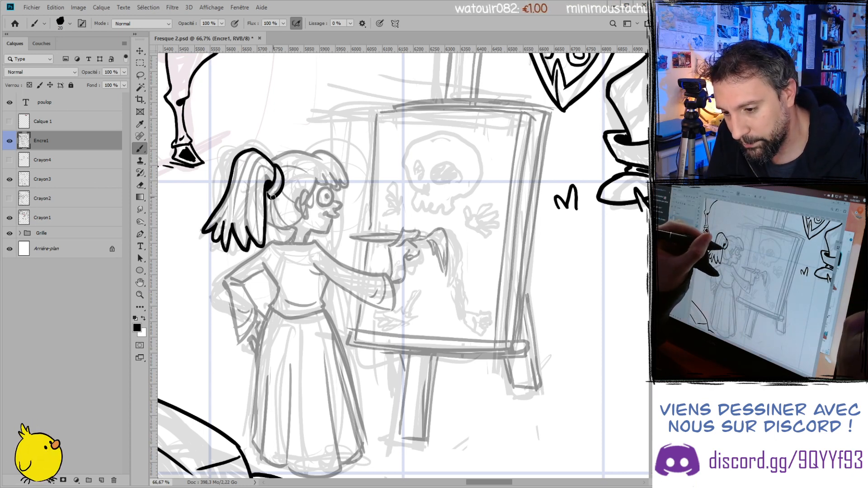
pyautogui.press('e')
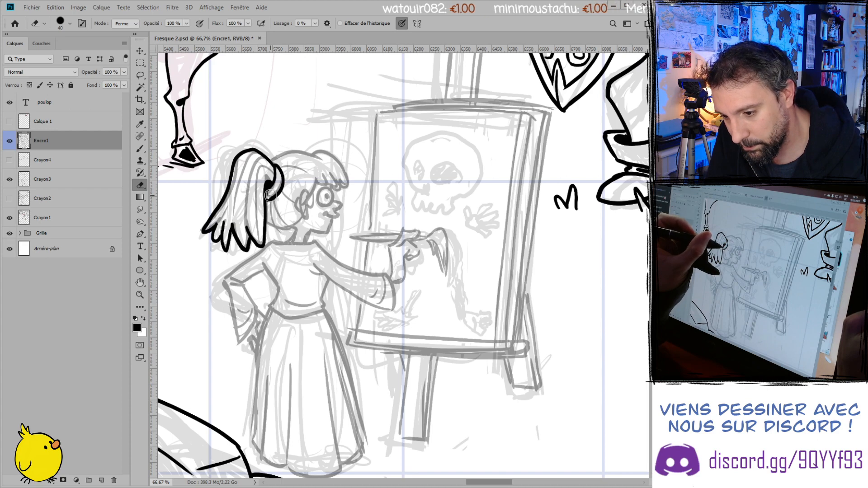
pyautogui.press('b')
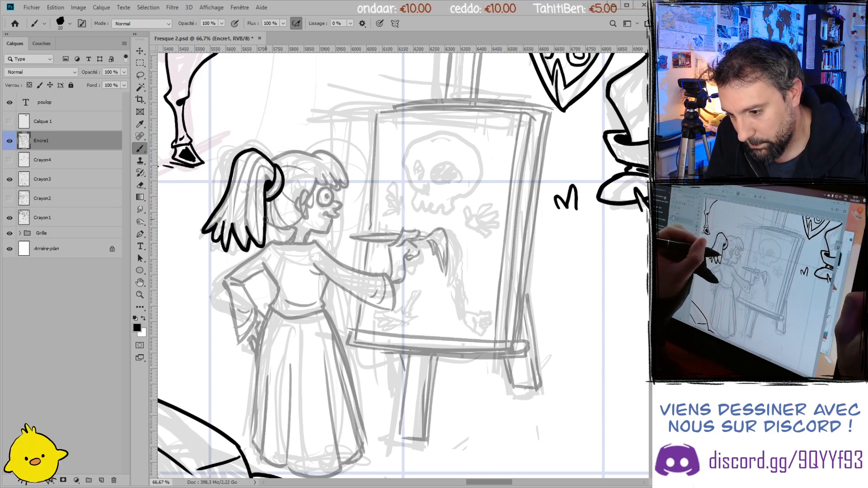
pyautogui.moveTo(276, 215); pyautogui.dragTo(289, 231)
pyautogui.moveTo(272, 195)
pyautogui.mouseDown()
pyautogui.moveTo(275, 223)
pyautogui.moveTo(275, 203)
pyautogui.moveTo(301, 218)
pyautogui.mouseUp()
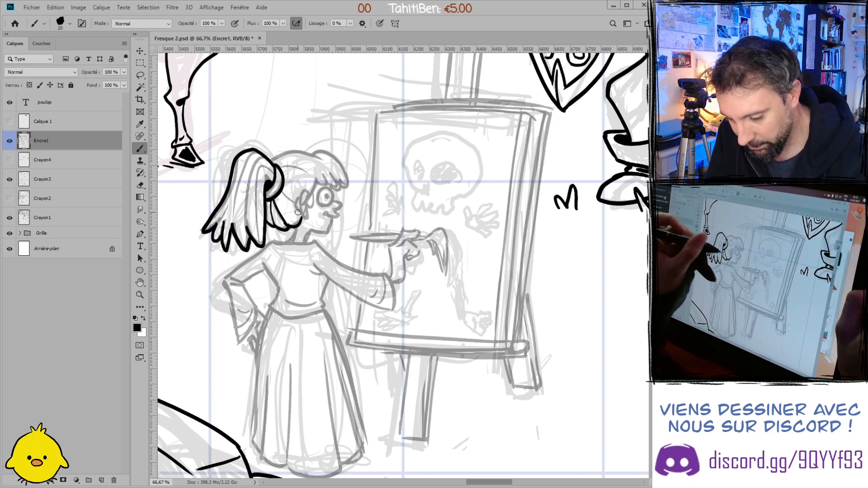
pyautogui.press('e')
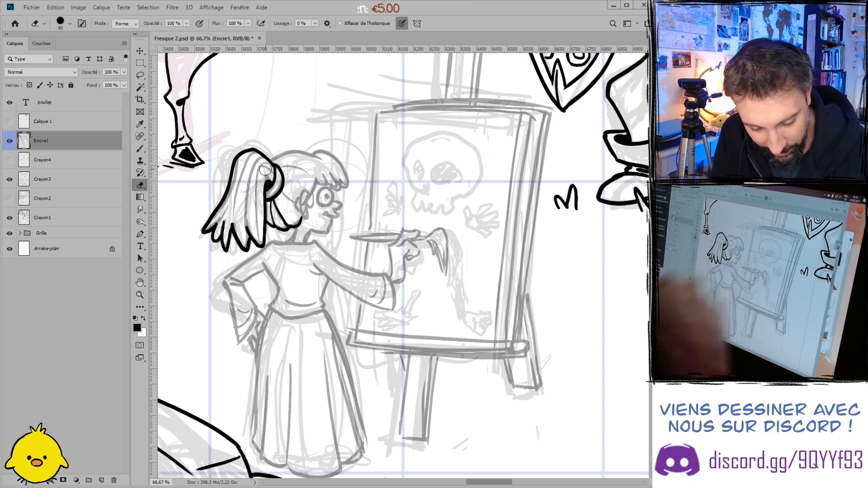
pyautogui.press('b')
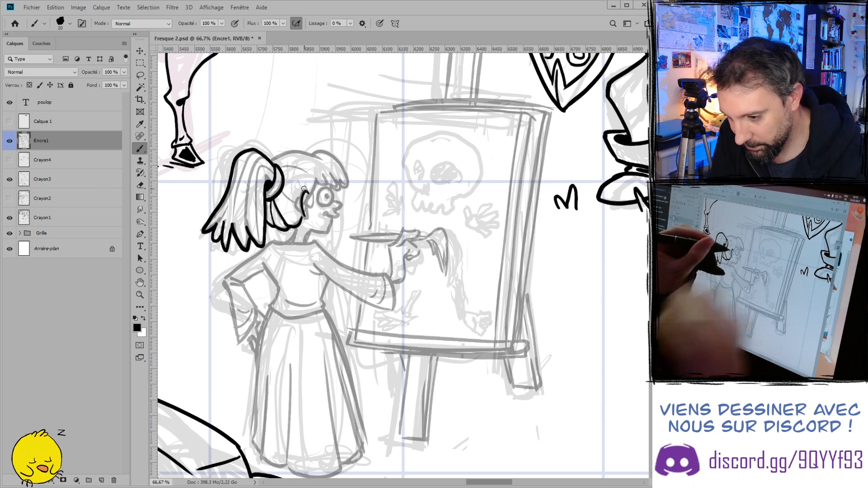
# - Ink the woman's ear and the pointed locks of her fringe, redoing unsatisfactory strokes
pyautogui.moveTo(302, 192)
pyautogui.mouseDown()
pyautogui.moveTo(302, 221)
pyautogui.moveTo(303, 214)
pyautogui.mouseUp()
pyautogui.hotkey('ctrl', 'z')
pyautogui.moveTo(320, 179); pyautogui.dragTo(314, 194)
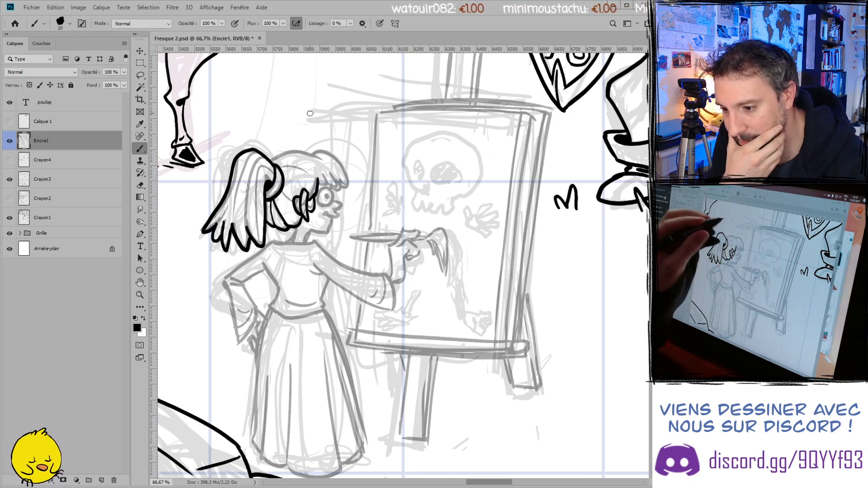
pyautogui.hotkey('ctrl', 'z')
pyautogui.moveTo(310, 198)
pyautogui.mouseDown()
pyautogui.moveTo(316, 207)
pyautogui.moveTo(308, 208)
pyautogui.moveTo(315, 174)
pyautogui.moveTo(337, 186)
pyautogui.mouseUp()
pyautogui.hotkey('ctrl', 'z')
pyautogui.hotkey('ctrl', 'z')
pyautogui.hotkey('ctrl', 'z')
pyautogui.moveTo(313, 152)
pyautogui.mouseDown()
pyautogui.moveTo(338, 182)
pyautogui.moveTo(344, 174)
pyautogui.moveTo(315, 152)
pyautogui.mouseUp()
pyautogui.hotkey('ctrl', 'z')
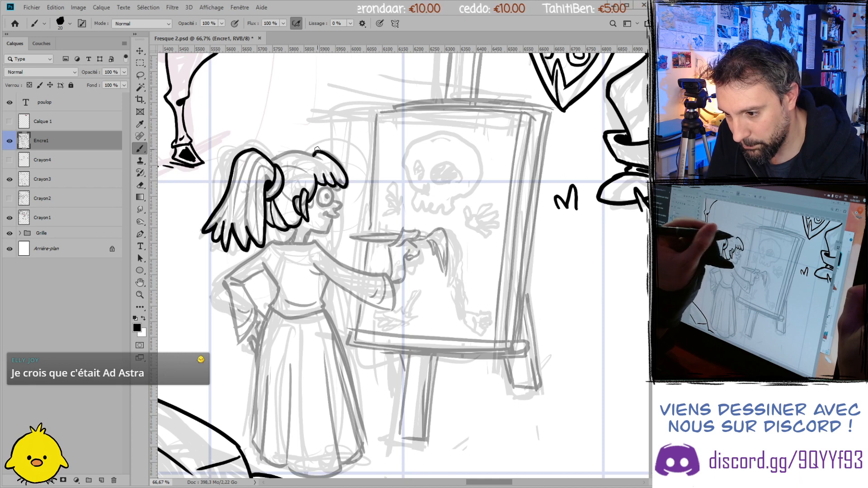
# - Ink the top of the woman's head, then her round eye, nose, mouth, jaw and neck
pyautogui.moveTo(272, 159); pyautogui.dragTo(315, 152)
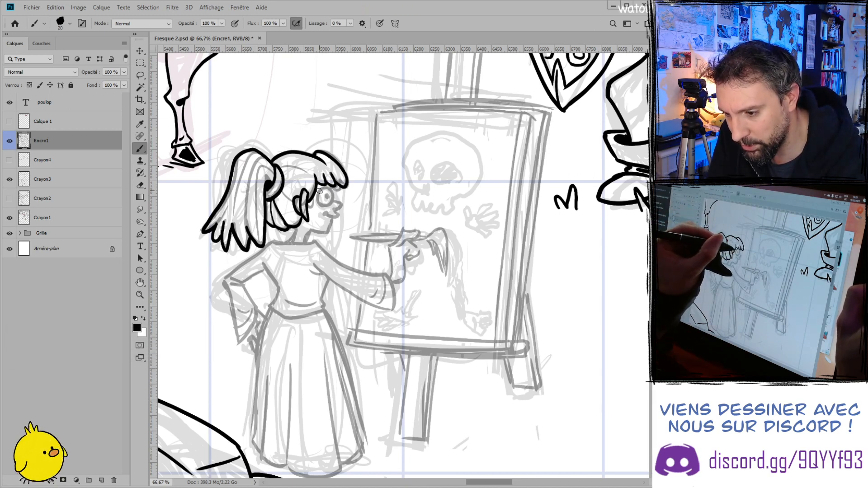
pyautogui.moveTo(326, 191); pyautogui.dragTo(322, 193)
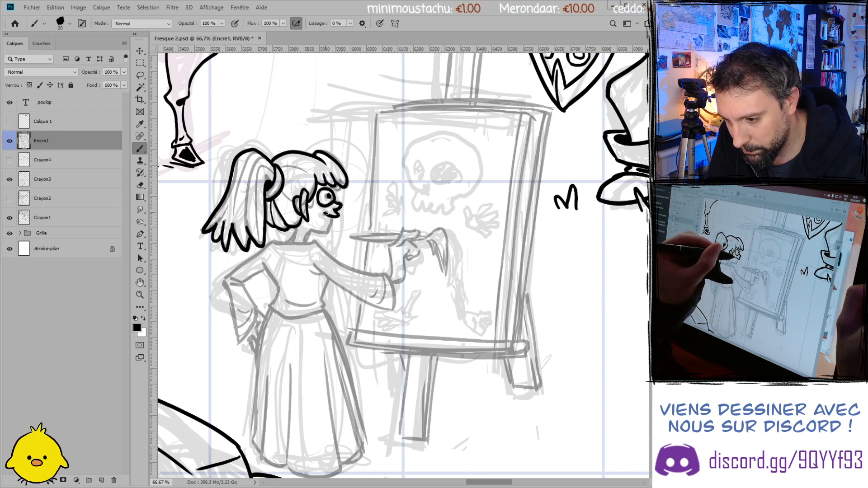
pyautogui.moveTo(332, 218); pyautogui.dragTo(304, 233)
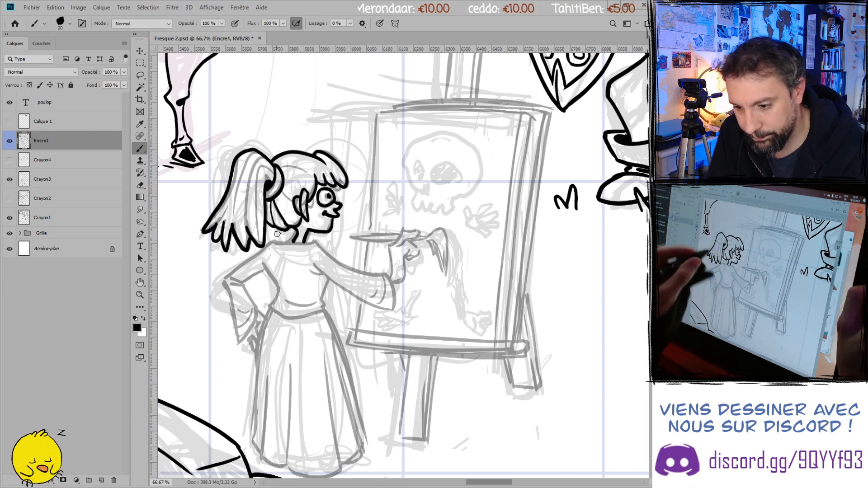
# - Ink the dress's neckline and the outstretched arm's flared sleeve with its inner folds, redoing the first strokes
pyautogui.moveTo(276, 241)
pyautogui.mouseDown()
pyautogui.moveTo(328, 244)
pyautogui.moveTo(388, 275)
pyautogui.moveTo(394, 312)
pyautogui.moveTo(310, 260)
pyautogui.moveTo(391, 305)
pyautogui.mouseUp()
pyautogui.hotkey('ctrl', 'z')
pyautogui.hotkey('ctrl', 'z')
pyautogui.hotkey('ctrl', 'z')
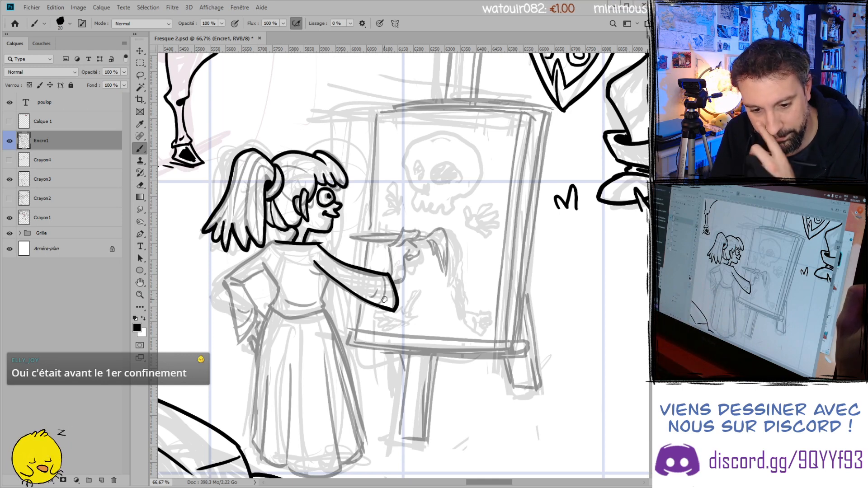
pyautogui.moveTo(385, 293)
pyautogui.mouseDown()
pyautogui.moveTo(370, 300)
pyautogui.moveTo(377, 278)
pyautogui.mouseUp()
# - Ink both sides of the bodice and the curved waistline, tidying the waist's corner
pyautogui.moveTo(325, 276); pyautogui.dragTo(319, 305)
pyautogui.moveTo(265, 268)
pyautogui.mouseDown()
pyautogui.moveTo(271, 310)
pyautogui.moveTo(326, 312)
pyautogui.mouseUp()
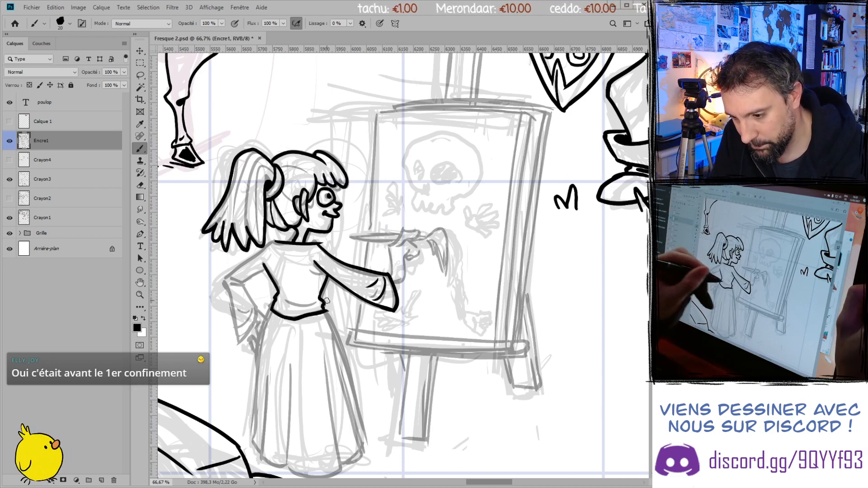
pyautogui.press('e')
pyautogui.press('b')
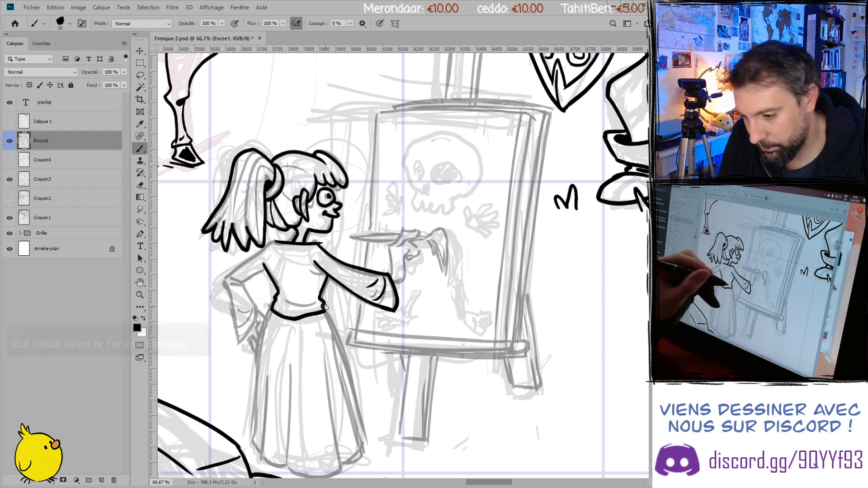
pyautogui.moveTo(260, 251); pyautogui.dragTo(276, 178)
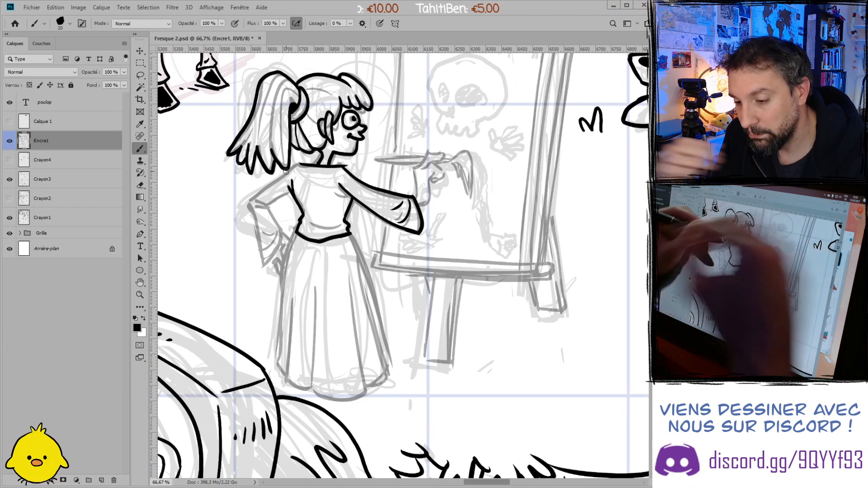
# - Ink the bent arm's upper sleeve, then the long inner strands of the woman's ponytail, redoing unsatisfactory strokes
pyautogui.moveTo(293, 190); pyautogui.dragTo(270, 210)
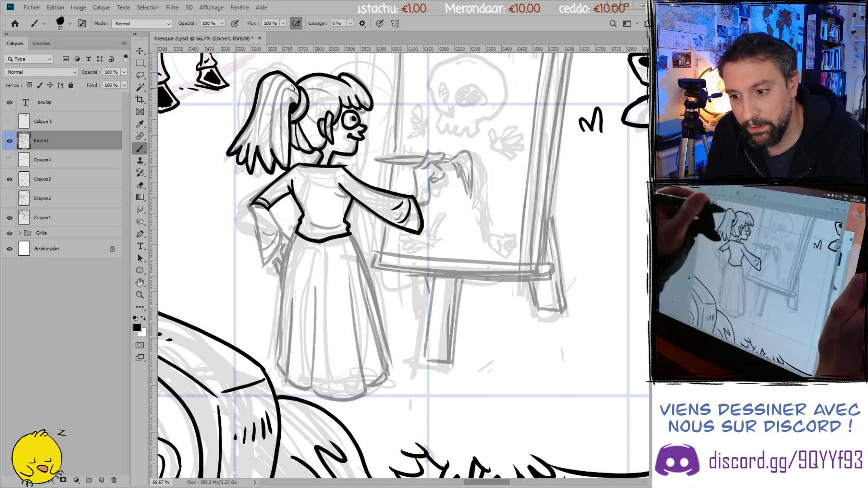
pyautogui.moveTo(272, 87); pyautogui.dragTo(267, 127)
pyautogui.hotkey('ctrl', 'z')
pyautogui.moveTo(272, 87); pyautogui.dragTo(268, 126)
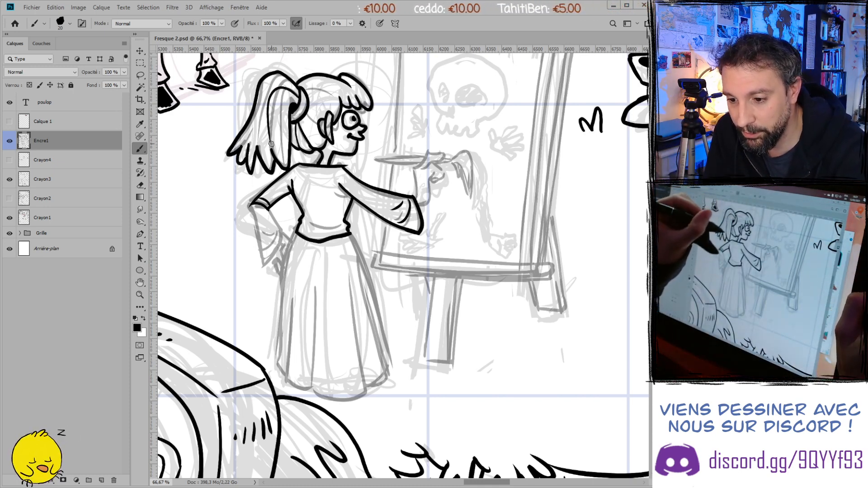
pyautogui.moveTo(271, 80); pyautogui.dragTo(253, 144)
pyautogui.hotkey('ctrl', 'z')
pyautogui.moveTo(294, 88); pyautogui.dragTo(245, 146)
pyautogui.hotkey('ctrl', 'z')
pyautogui.moveTo(255, 110)
pyautogui.mouseDown()
pyautogui.moveTo(251, 141)
pyautogui.moveTo(254, 114)
pyautogui.moveTo(247, 143)
pyautogui.moveTo(248, 123)
pyautogui.moveTo(241, 146)
pyautogui.mouseUp()
pyautogui.hotkey('ctrl', 'z')
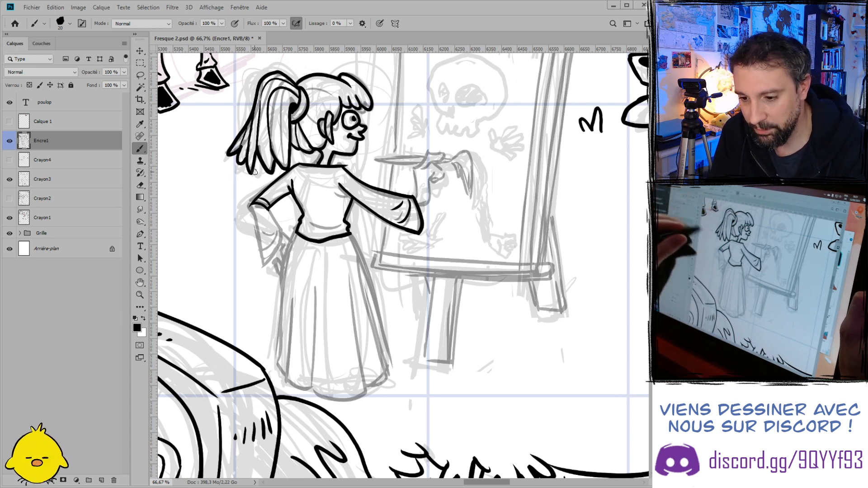
# - Ink the flared cuff of the bent arm's sleeve, with its inner folds
pyautogui.moveTo(269, 208)
pyautogui.mouseDown()
pyautogui.moveTo(281, 232)
pyautogui.moveTo(262, 257)
pyautogui.mouseUp()
pyautogui.moveTo(250, 207)
pyautogui.mouseDown()
pyautogui.moveTo(262, 257)
pyautogui.moveTo(253, 212)
pyautogui.moveTo(262, 228)
pyautogui.mouseUp()
pyautogui.hotkey('ctrl', 'z')
pyautogui.hotkey('ctrl', 'z')
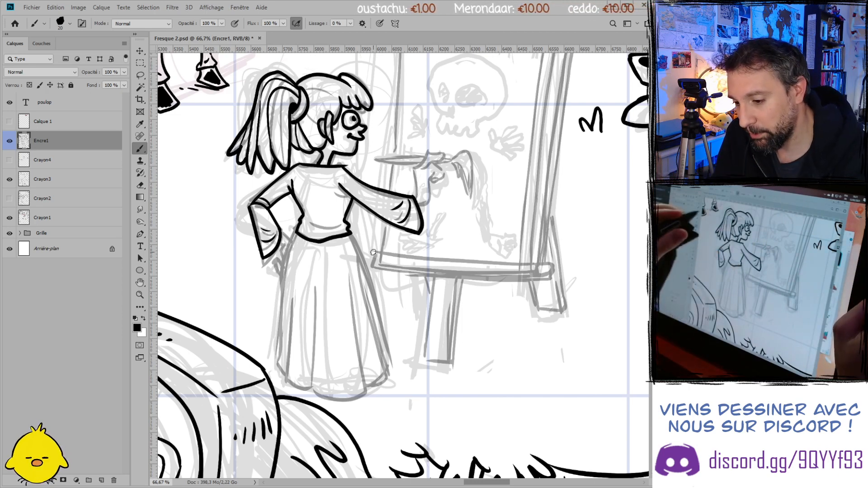
# - Ink the skirt's back edge and its first long folds down to the hem, redoing the strokes that miss the sketch
pyautogui.moveTo(297, 233); pyautogui.dragTo(271, 358)
pyautogui.hotkey('ctrl', 'z')
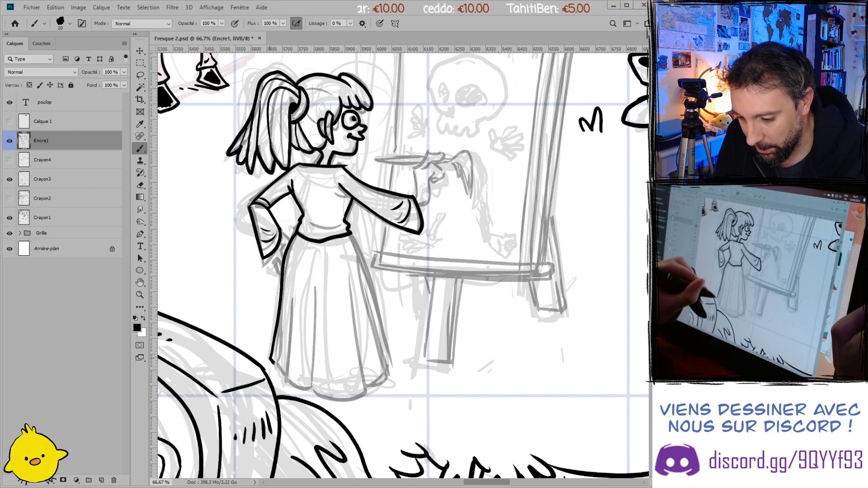
pyautogui.moveTo(290, 287); pyautogui.dragTo(270, 361)
pyautogui.hotkey('ctrl', 'z')
pyautogui.moveTo(292, 268)
pyautogui.mouseDown()
pyautogui.moveTo(273, 362)
pyautogui.moveTo(286, 378)
pyautogui.mouseUp()
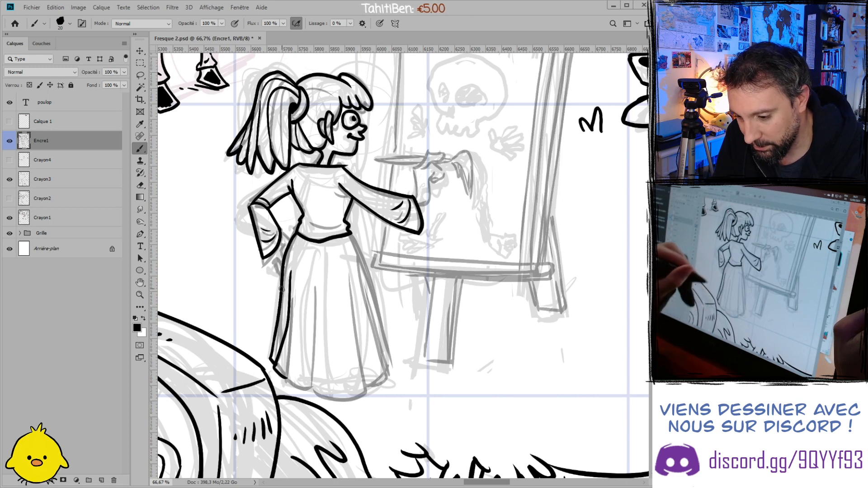
pyautogui.moveTo(303, 260)
pyautogui.mouseDown()
pyautogui.moveTo(287, 385)
pyautogui.moveTo(316, 391)
pyautogui.mouseUp()
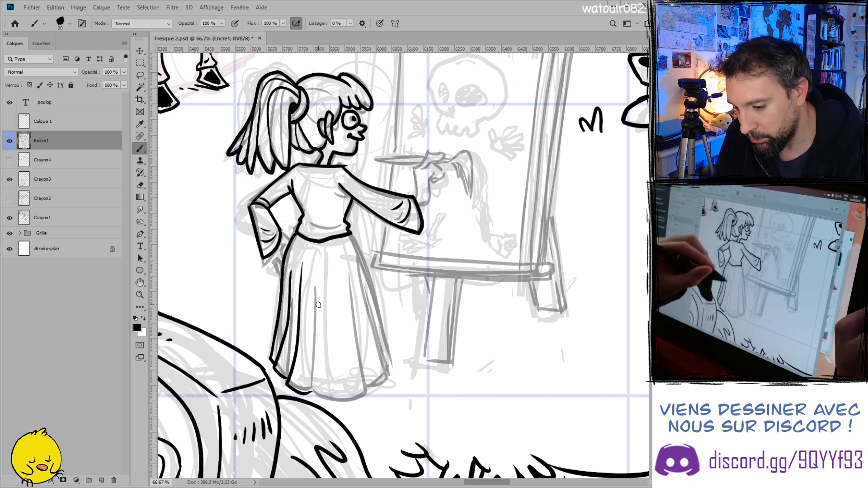
# - Ink the skirt's middle fold, curved hem and short front fold, then its front edge from waist to hem
pyautogui.moveTo(315, 285)
pyautogui.mouseDown()
pyautogui.moveTo(311, 387)
pyautogui.moveTo(370, 392)
pyautogui.mouseUp()
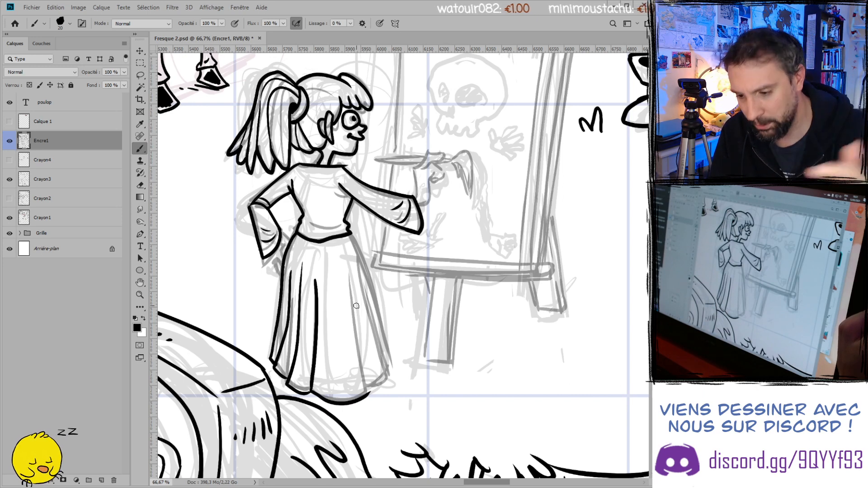
pyautogui.moveTo(369, 389); pyautogui.dragTo(360, 335)
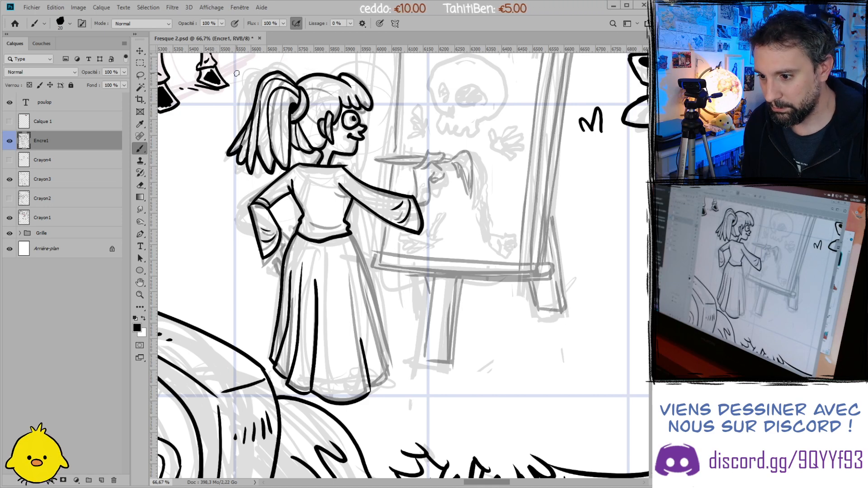
pyautogui.press('e')
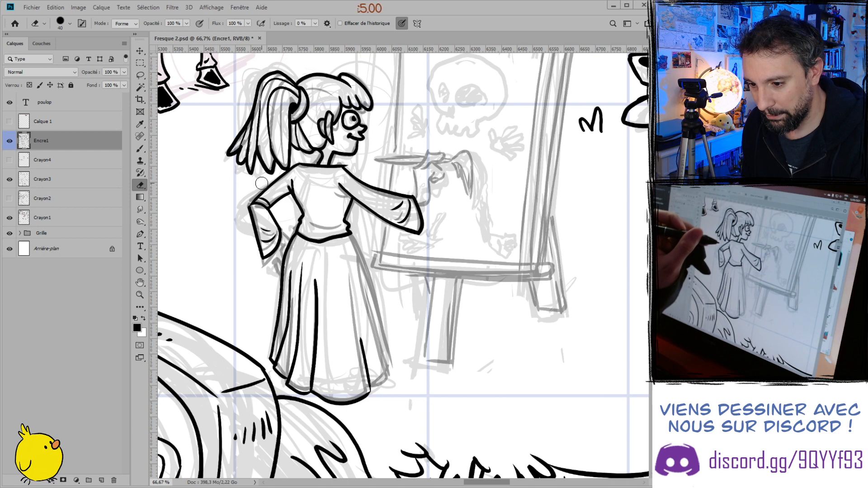
pyautogui.press('b')
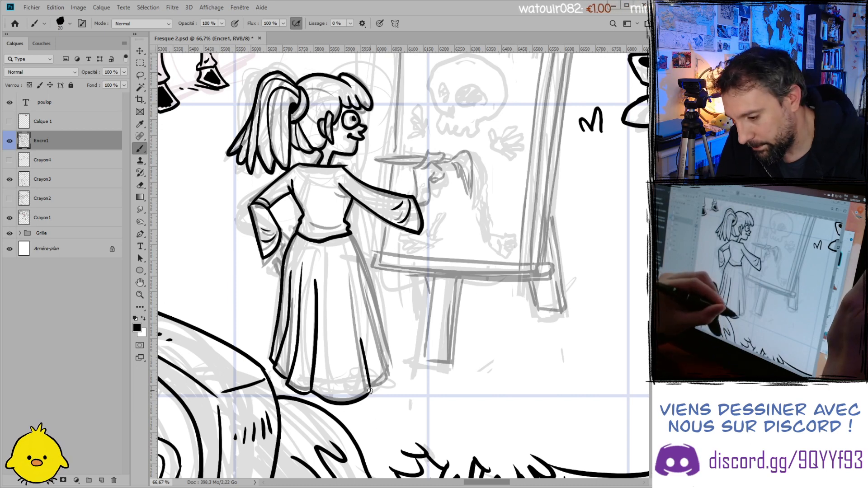
pyautogui.moveTo(349, 234); pyautogui.dragTo(390, 372)
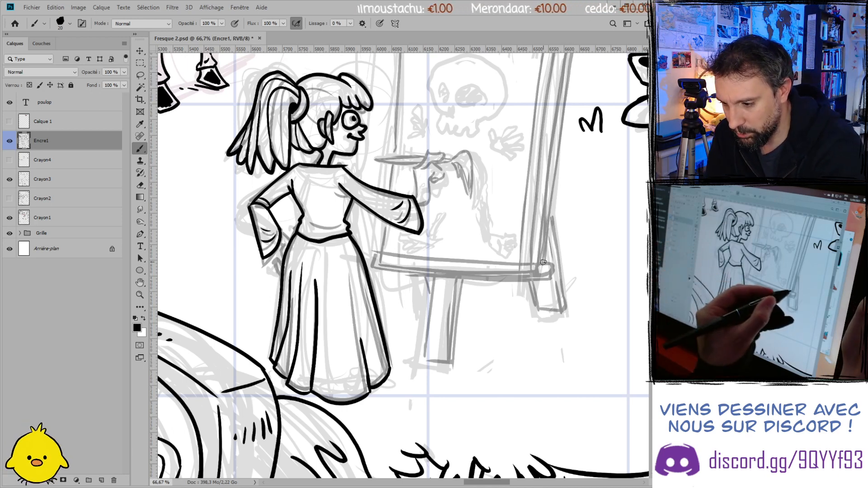
# - Ink the easel's long horizontal ledge as a thin plank with small wood-grain marks
pyautogui.moveTo(544, 262); pyautogui.dragTo(385, 251)
pyautogui.hotkey('ctrl', 'z')
pyautogui.moveTo(551, 262); pyautogui.dragTo(372, 251)
pyautogui.moveTo(550, 263)
pyautogui.mouseDown()
pyautogui.moveTo(549, 281)
pyautogui.moveTo(360, 268)
pyautogui.moveTo(569, 279)
pyautogui.moveTo(553, 270)
pyautogui.moveTo(522, 279)
pyautogui.mouseUp()
pyautogui.hotkey('ctrl', 'z')
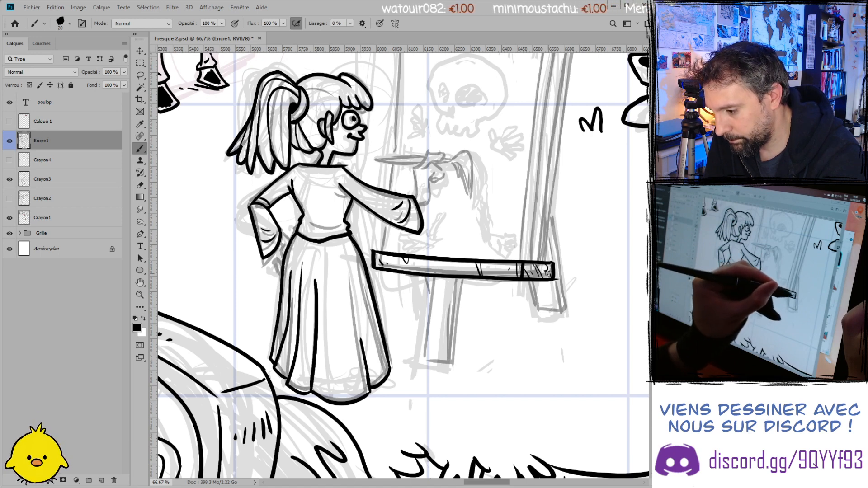
# - Ink a straight leg under the middle of the easel's ledge and trim the overshoot at its foot
pyautogui.moveTo(434, 277); pyautogui.dragTo(423, 367)
pyautogui.moveTo(457, 327)
pyautogui.mouseDown()
pyautogui.moveTo(454, 372)
pyautogui.moveTo(425, 364)
pyautogui.mouseUp()
pyautogui.press('e')
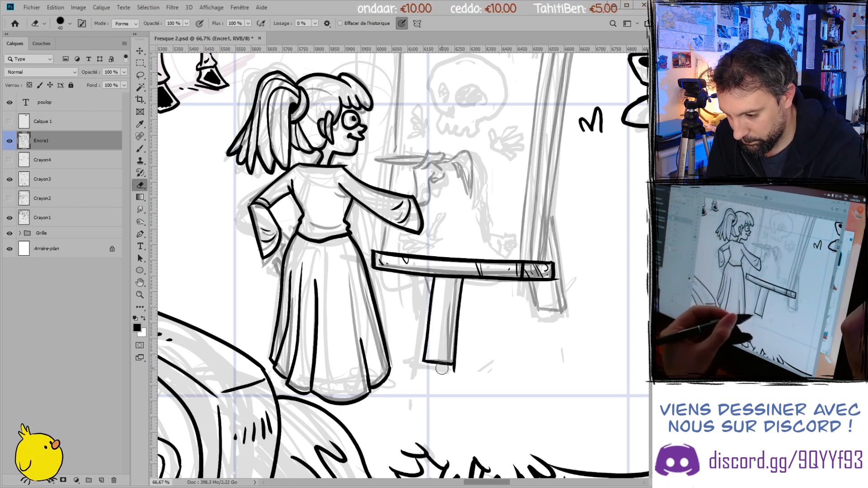
pyautogui.moveTo(452, 372); pyautogui.dragTo(455, 366)
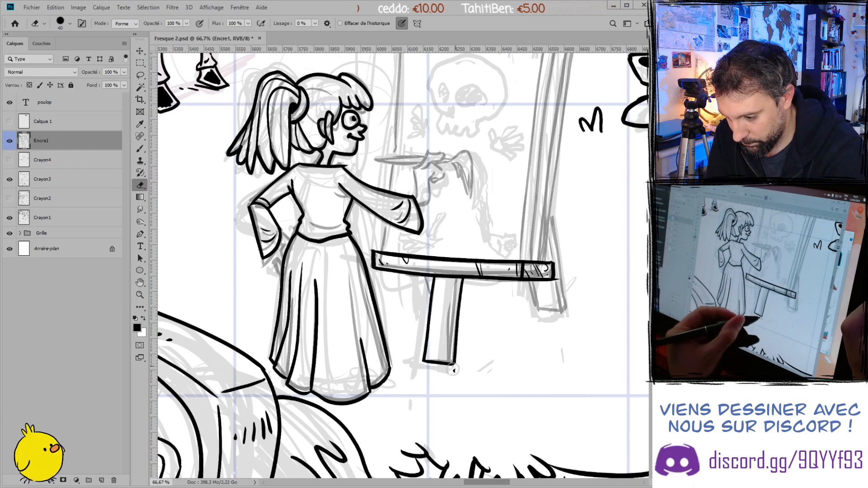
pyautogui.press('b')
# - Ink the canvas's outline above the ledge, adding a parallel line inside its far edge for thickness
pyautogui.scroll(5, 324, 172)
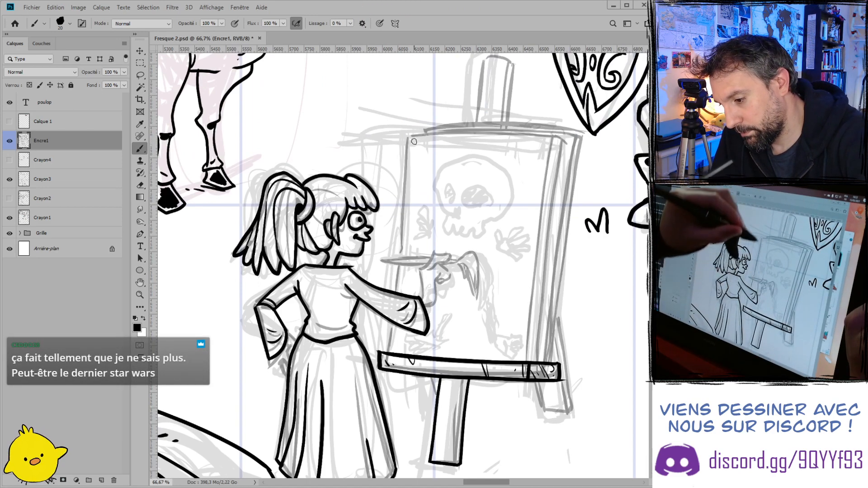
pyautogui.moveTo(409, 138); pyautogui.dragTo(401, 250)
pyautogui.hotkey('ctrl', 'z')
pyautogui.moveTo(410, 135); pyautogui.dragTo(398, 273)
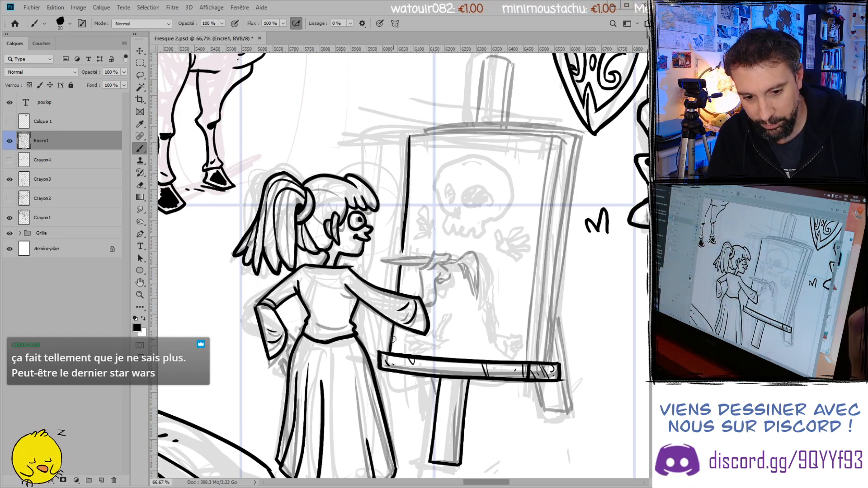
pyautogui.moveTo(409, 135)
pyautogui.mouseDown()
pyautogui.moveTo(561, 138)
pyautogui.moveTo(537, 360)
pyautogui.mouseUp()
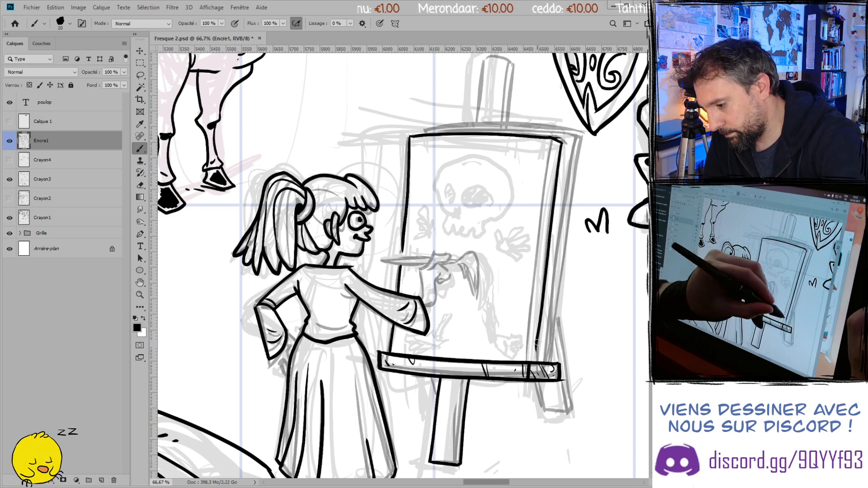
pyautogui.moveTo(548, 167); pyautogui.dragTo(530, 319)
pyautogui.hotkey('ctrl', 'z')
pyautogui.moveTo(552, 138); pyautogui.dragTo(525, 360)
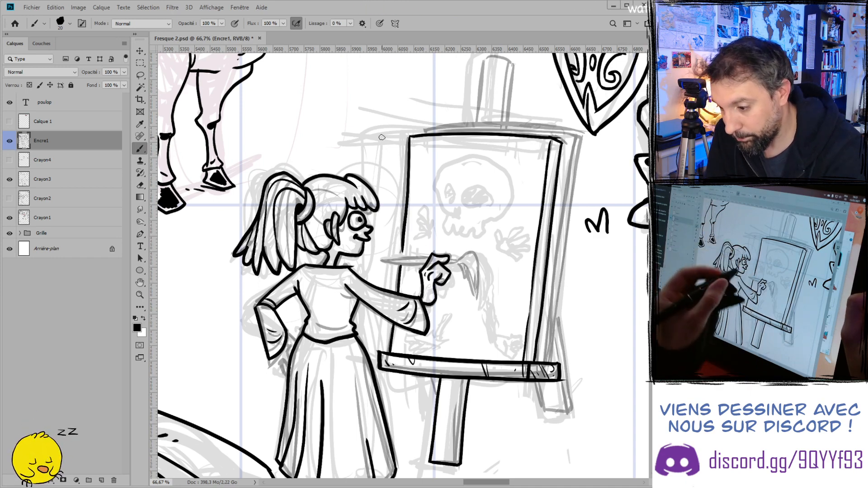
# - Ink the paintbrush in the woman's hand, with its pointed handle and drooping bristles
pyautogui.moveTo(427, 259); pyautogui.dragTo(383, 261)
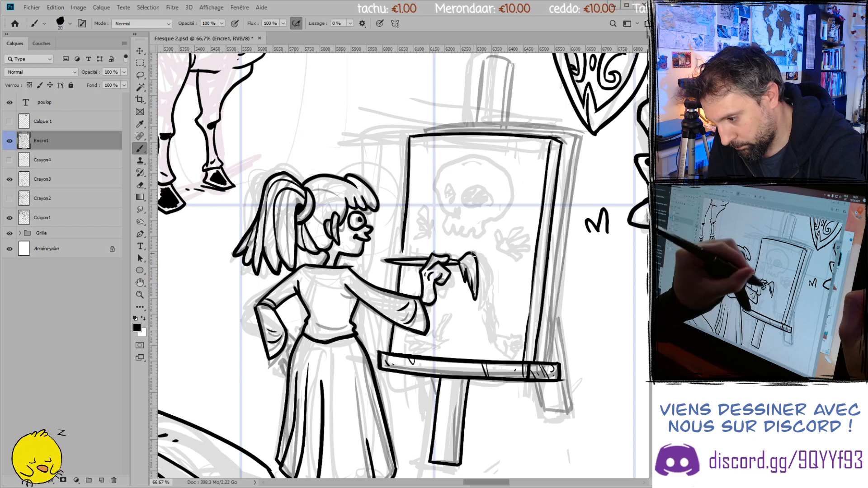
pyautogui.moveTo(470, 262); pyautogui.dragTo(471, 280)
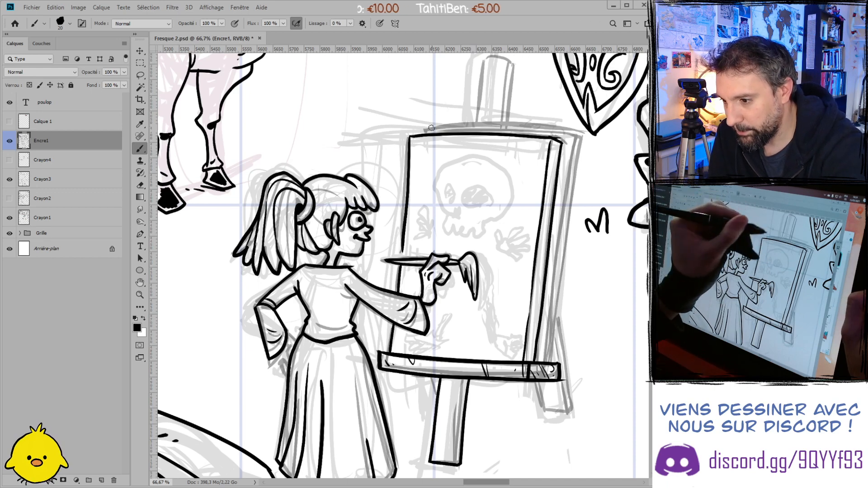
# - Ink the frame behind the canvas with a second top edge and parallel lines down its far side to the ledge
pyautogui.moveTo(462, 126)
pyautogui.mouseDown()
pyautogui.moveTo(580, 131)
pyautogui.moveTo(430, 127)
pyautogui.mouseUp()
pyautogui.hotkey('ctrl', 'z')
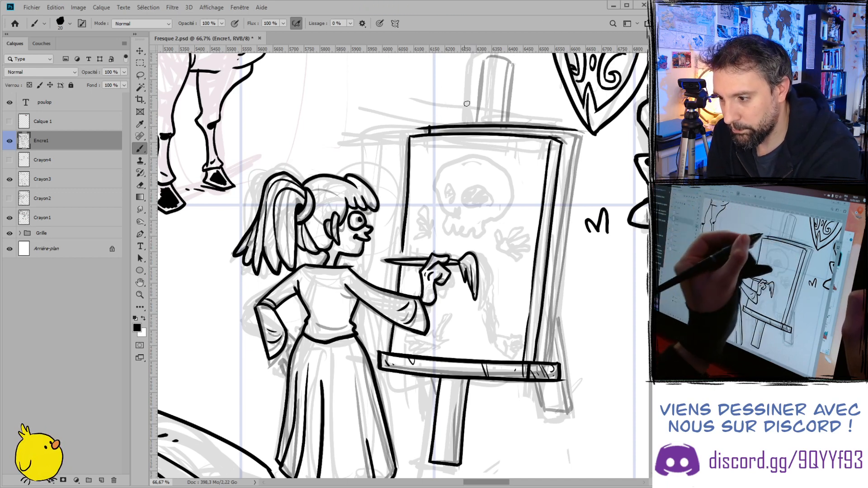
pyautogui.moveTo(581, 136); pyautogui.dragTo(546, 364)
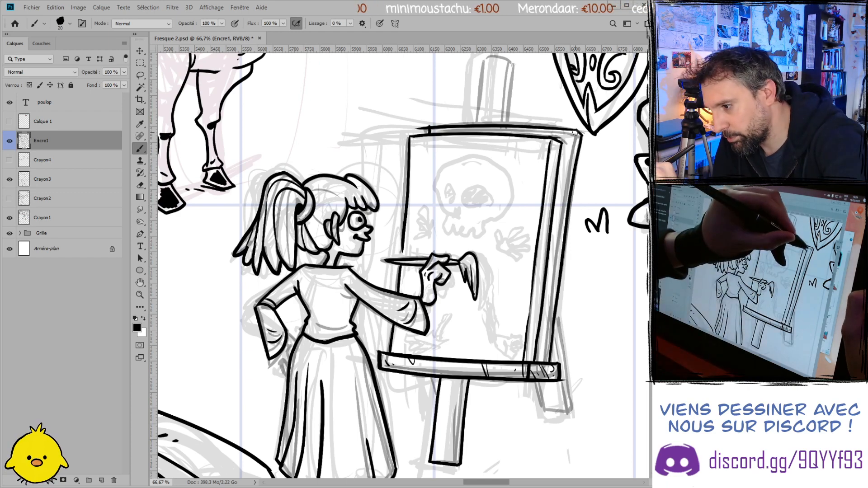
pyautogui.moveTo(556, 277); pyautogui.dragTo(543, 356)
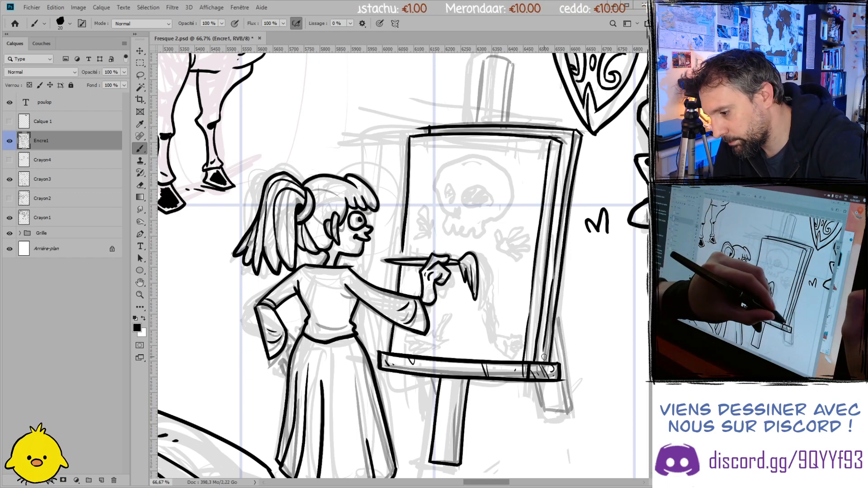
# - Erase the inked leg under the middle of the easel's ledge
pyautogui.press('e')
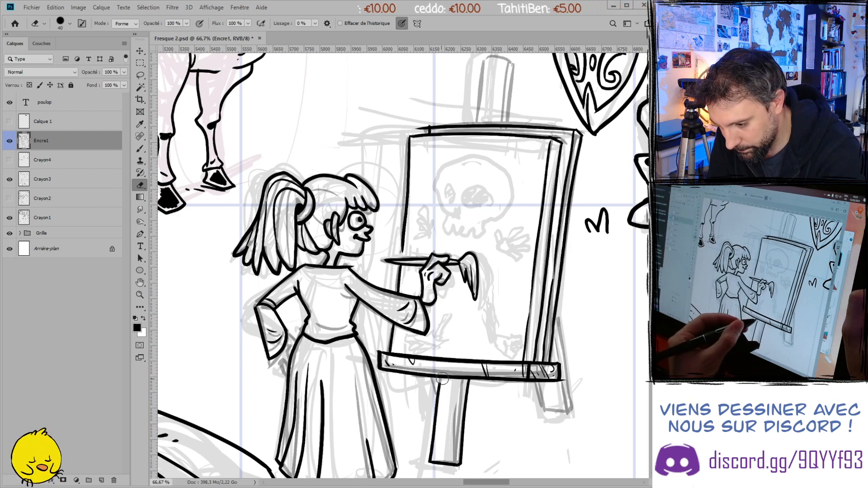
pyautogui.moveTo(466, 384); pyautogui.dragTo(464, 425)
pyautogui.moveTo(440, 389)
pyautogui.mouseDown()
pyautogui.moveTo(431, 460)
pyautogui.moveTo(465, 423)
pyautogui.mouseUp()
pyautogui.press('b')
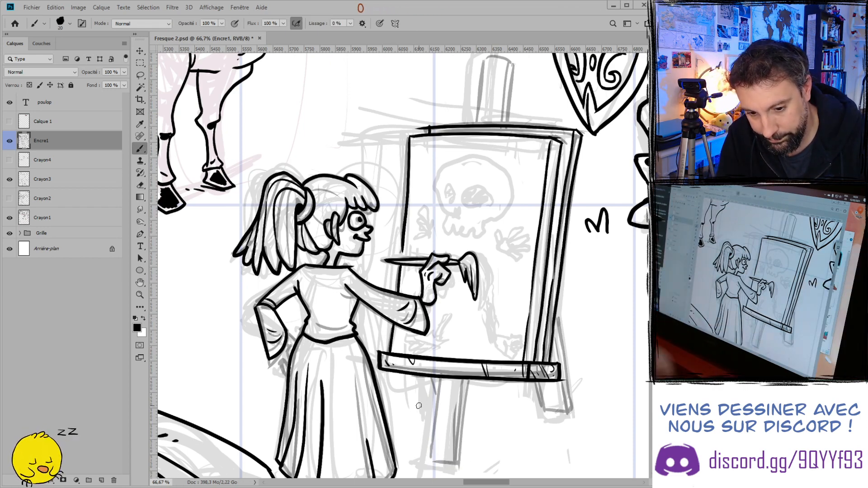
pyautogui.press('e')
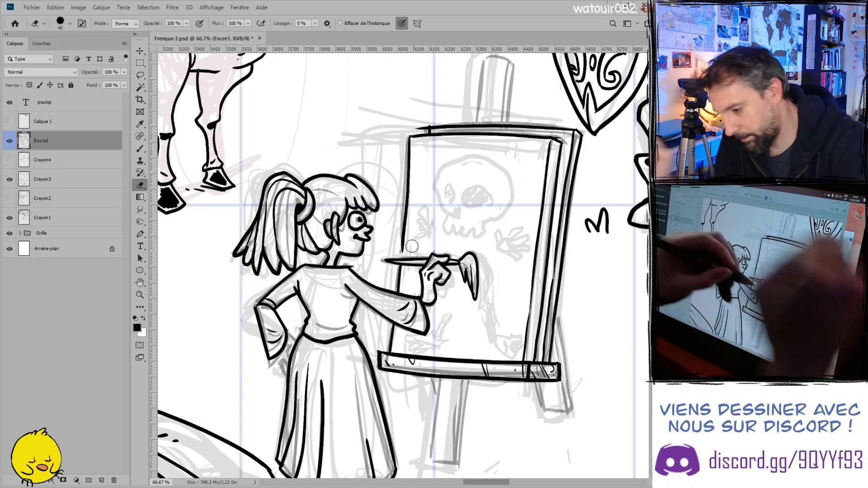
# - Ink a straight leg under the end of the ledge farthest from the woman
pyautogui.press('b')
pyautogui.moveTo(545, 381); pyautogui.dragTo(540, 470)
pyautogui.moveTo(524, 381)
pyautogui.mouseDown()
pyautogui.moveTo(513, 461)
pyautogui.moveTo(533, 468)
pyautogui.moveTo(482, 408)
pyautogui.moveTo(510, 466)
pyautogui.mouseUp()
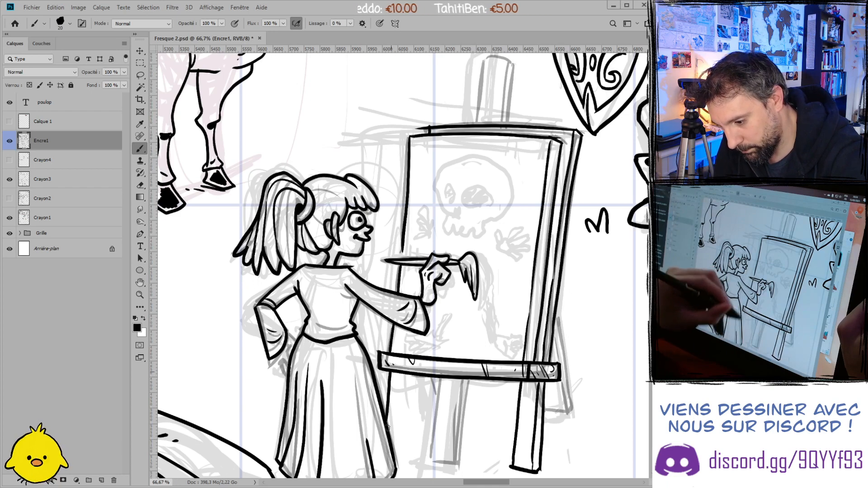
# - Ink the easel leg beside the skirt, add wood-grain marks to both legs, and hatch a shaded wedge beside the far leg
pyautogui.moveTo(415, 375); pyautogui.dragTo(405, 468)
pyautogui.hotkey('ctrl', 'z')
pyautogui.moveTo(414, 373); pyautogui.dragTo(402, 466)
pyautogui.moveTo(418, 375); pyautogui.dragTo(408, 456)
pyautogui.hotkey('ctrl', 'z')
pyautogui.moveTo(415, 375); pyautogui.dragTo(409, 459)
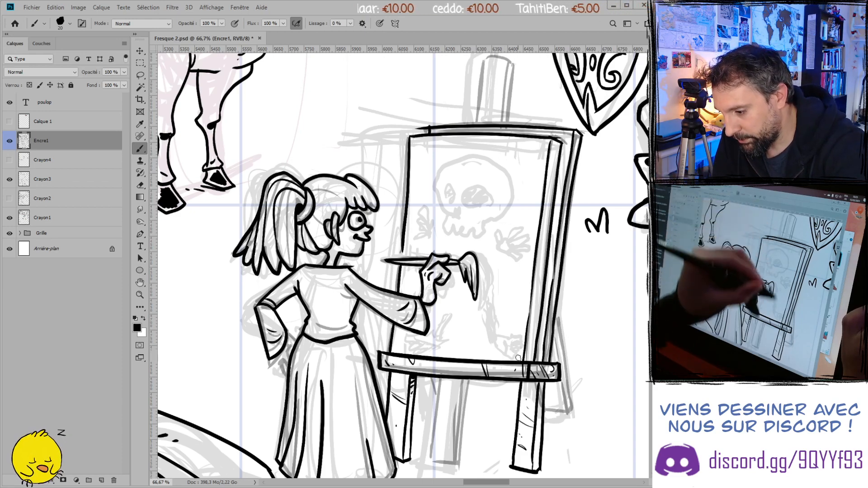
pyautogui.moveTo(504, 380); pyautogui.dragTo(516, 417)
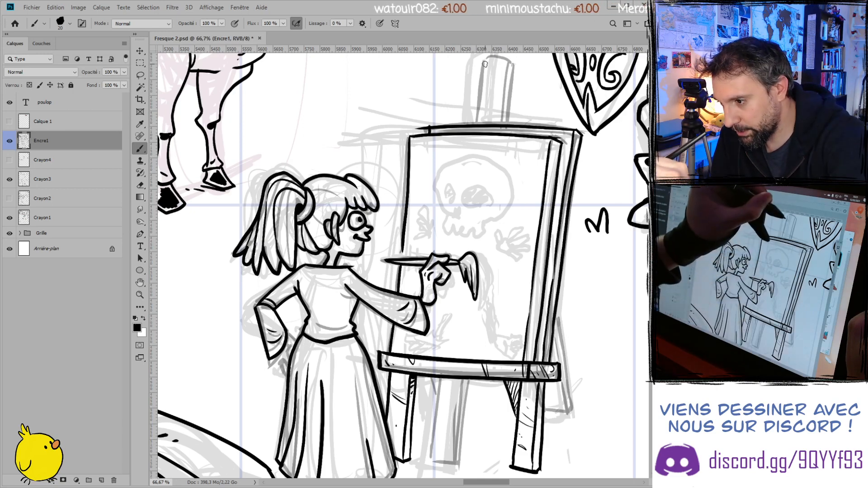
# - Ink the easel's rounded post above the canvas with small wood-grain marks, and save the file
pyautogui.moveTo(484, 61)
pyautogui.mouseDown()
pyautogui.moveTo(479, 123)
pyautogui.moveTo(480, 95)
pyautogui.moveTo(476, 127)
pyautogui.mouseUp()
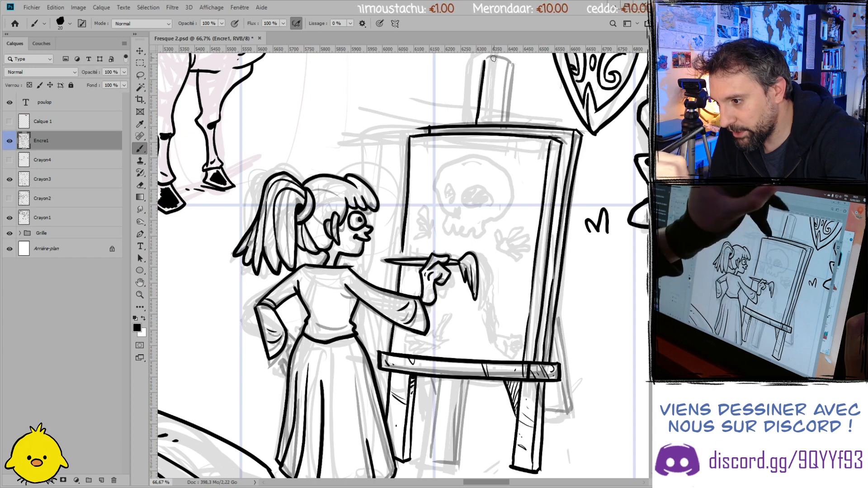
pyautogui.hotkey('ctrl', 'z')
pyautogui.moveTo(485, 64); pyautogui.dragTo(477, 128)
pyautogui.hotkey('ctrl', 'z')
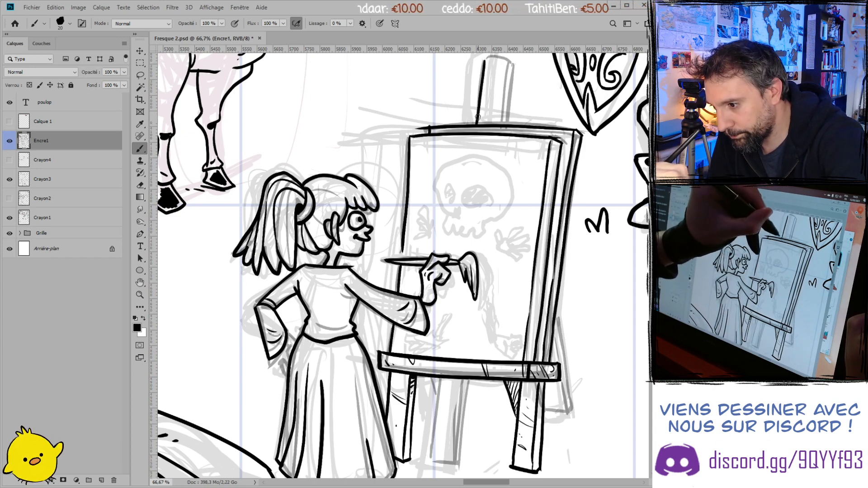
pyautogui.moveTo(512, 64); pyautogui.dragTo(509, 126)
pyautogui.moveTo(513, 66)
pyautogui.mouseDown()
pyautogui.moveTo(486, 68)
pyautogui.moveTo(510, 65)
pyautogui.moveTo(502, 125)
pyautogui.mouseUp()
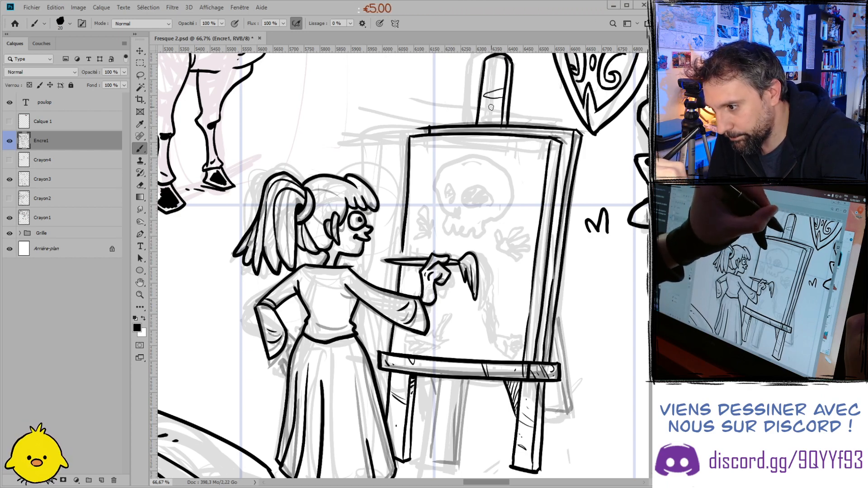
pyautogui.moveTo(481, 92)
pyautogui.mouseDown()
pyautogui.moveTo(493, 95)
pyautogui.moveTo(496, 78)
pyautogui.mouseUp()
pyautogui.moveTo(493, 109); pyautogui.dragTo(487, 114)
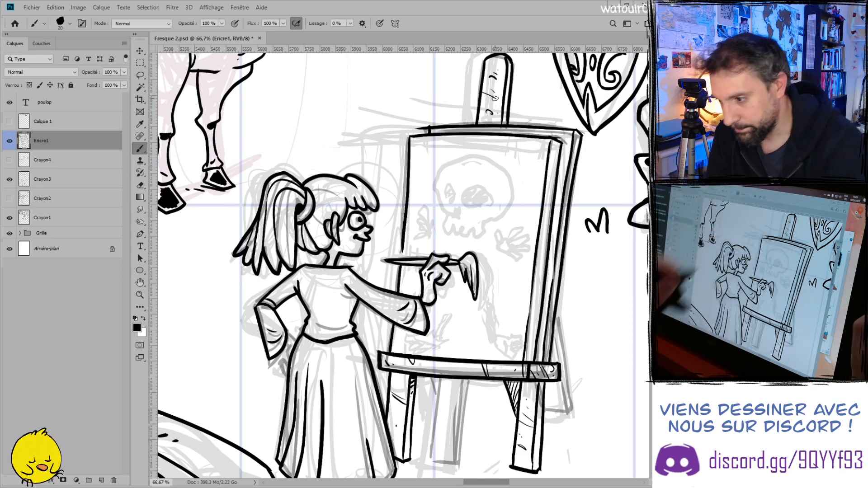
pyautogui.hotkey('ctrl', 's')
pyautogui.scroll(-2, 562, 343)
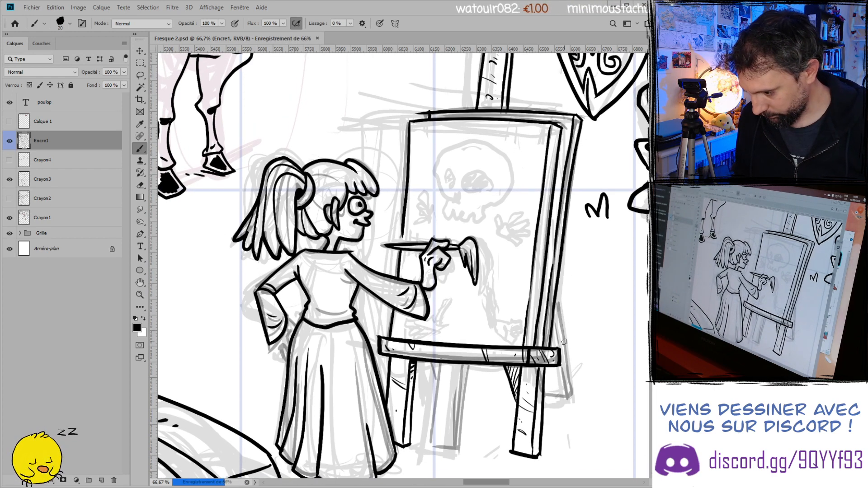
pyautogui.scroll(-4, 563, 343)
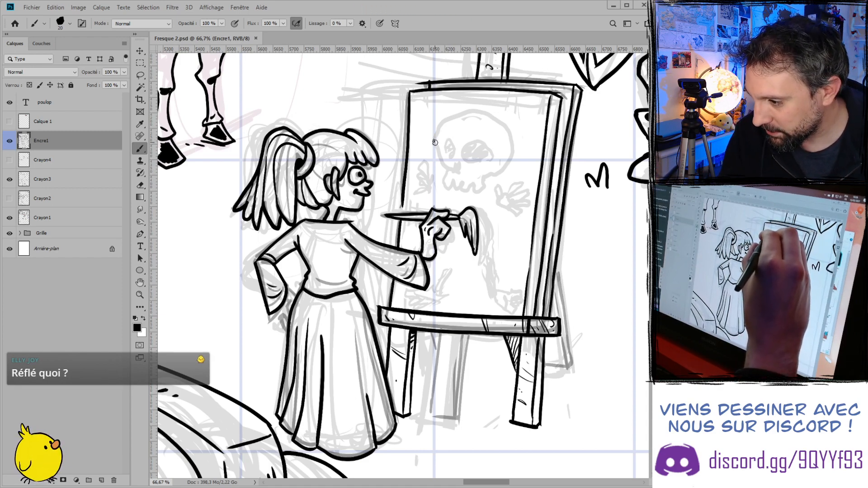
pyautogui.moveTo(438, 130)
pyautogui.mouseDown()
pyautogui.moveTo(467, 110)
pyautogui.moveTo(502, 115)
pyautogui.moveTo(518, 144)
pyautogui.moveTo(507, 168)
pyautogui.moveTo(488, 169)
pyautogui.mouseUp()
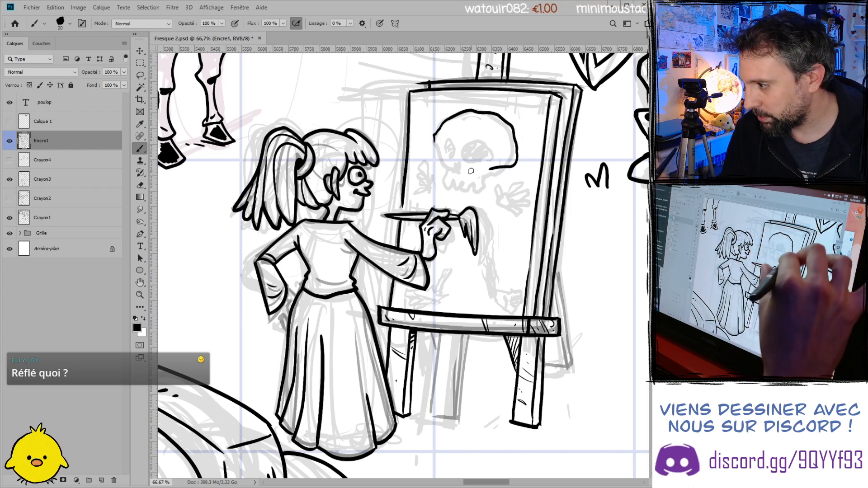
pyautogui.hotkey('ctrl', 'z')
pyautogui.hotkey('ctrl', 'z')
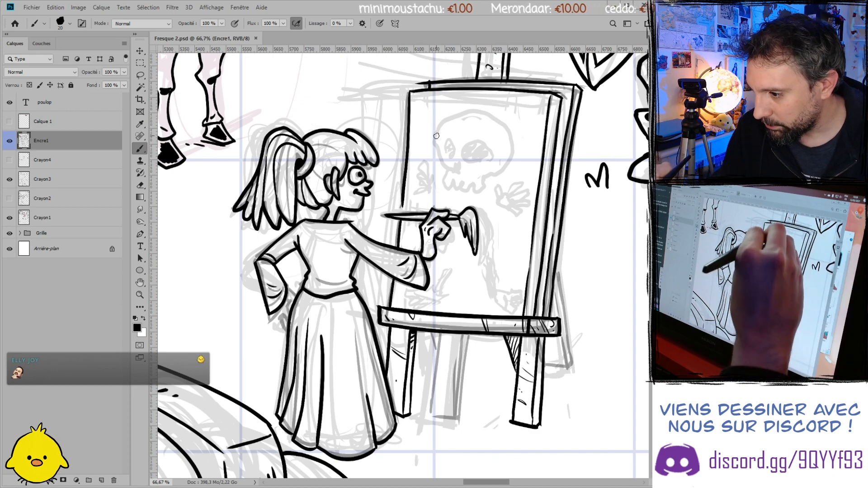
# - Ink the skull on the canvas over the sketch: thin round cranium, scribbled-in eye sockets, nose, teeth and forehead crack lines
pyautogui.moveTo(436, 144)
pyautogui.mouseDown()
pyautogui.moveTo(457, 116)
pyautogui.moveTo(494, 117)
pyautogui.moveTo(515, 156)
pyautogui.moveTo(484, 181)
pyautogui.mouseUp()
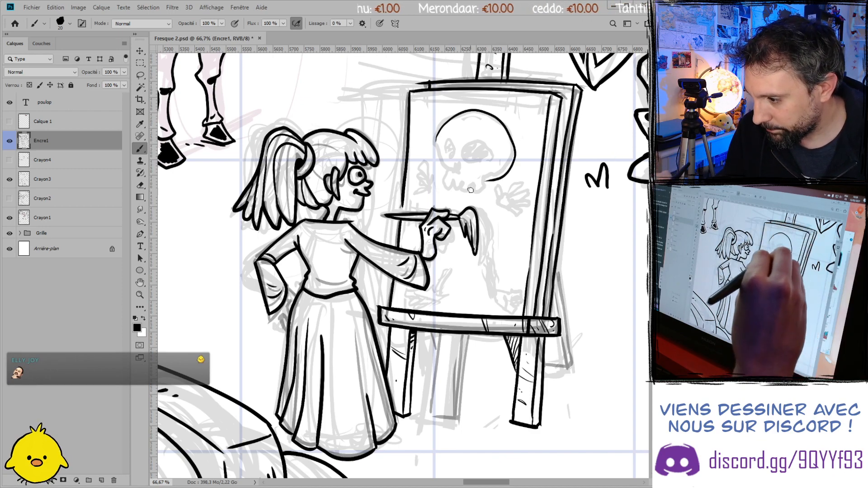
pyautogui.moveTo(436, 139)
pyautogui.mouseDown()
pyautogui.moveTo(449, 169)
pyautogui.moveTo(443, 184)
pyautogui.moveTo(454, 194)
pyautogui.moveTo(460, 182)
pyautogui.moveTo(461, 194)
pyautogui.moveTo(470, 183)
pyautogui.moveTo(476, 192)
pyautogui.moveTo(479, 179)
pyautogui.moveTo(485, 189)
pyautogui.moveTo(493, 170)
pyautogui.moveTo(487, 142)
pyautogui.moveTo(492, 162)
pyautogui.moveTo(454, 137)
pyautogui.moveTo(446, 140)
pyautogui.moveTo(457, 168)
pyautogui.mouseUp()
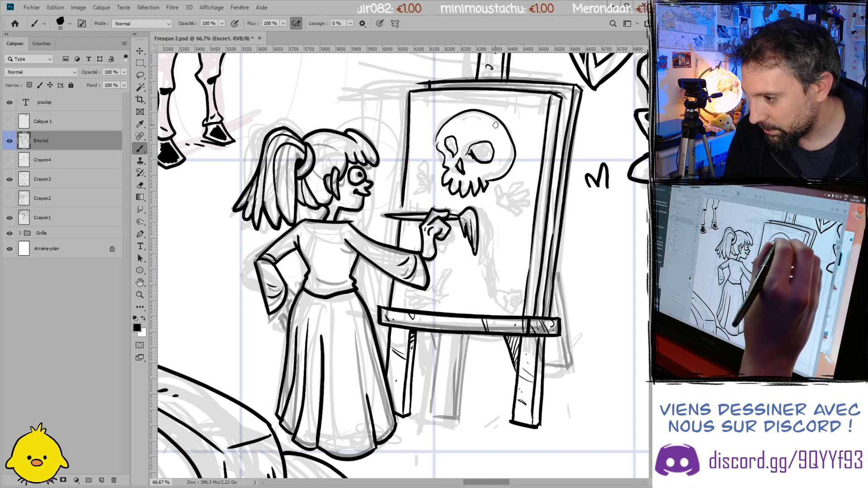
pyautogui.moveTo(487, 157)
pyautogui.mouseDown()
pyautogui.moveTo(473, 151)
pyautogui.moveTo(483, 143)
pyautogui.moveTo(486, 156)
pyautogui.moveTo(451, 143)
pyautogui.mouseUp()
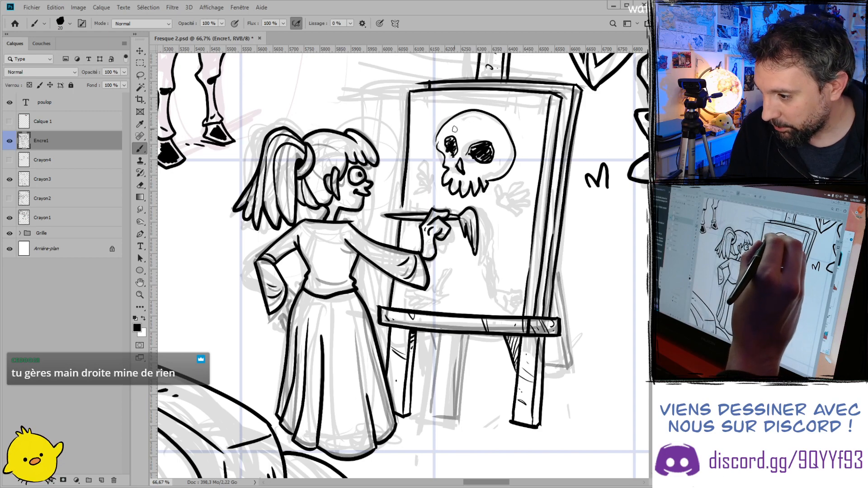
pyautogui.moveTo(466, 132); pyautogui.dragTo(493, 120)
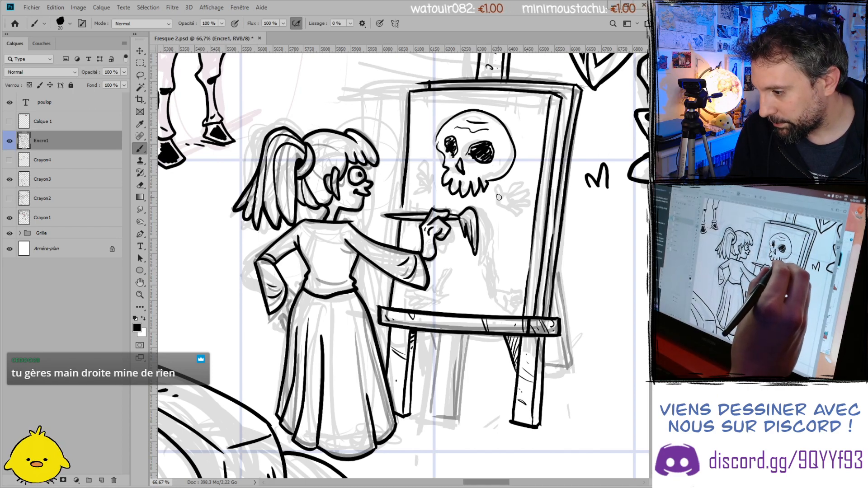
# - Ink a small raised skeletal hand below the skull on the side of the canvas away from the woman
pyautogui.moveTo(501, 194)
pyautogui.mouseDown()
pyautogui.moveTo(513, 191)
pyautogui.moveTo(517, 208)
pyautogui.mouseUp()
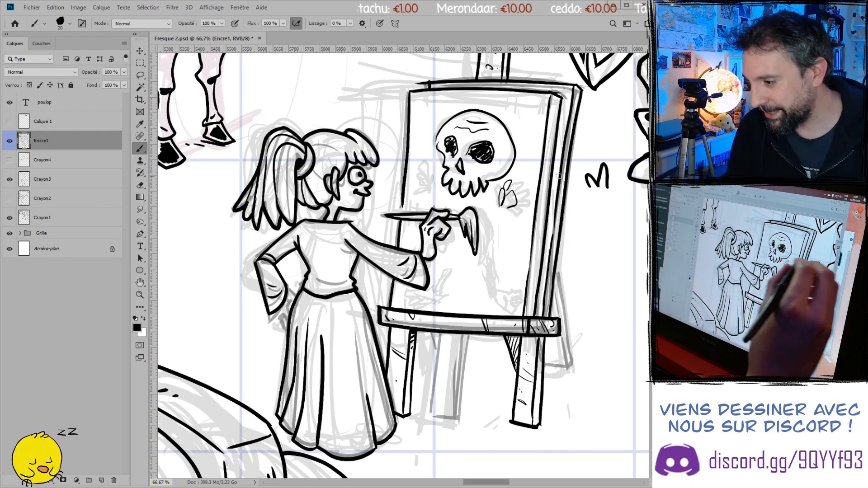
pyautogui.moveTo(512, 191)
pyautogui.mouseDown()
pyautogui.moveTo(529, 185)
pyautogui.moveTo(520, 199)
pyautogui.moveTo(534, 189)
pyautogui.moveTo(512, 193)
pyautogui.moveTo(528, 179)
pyautogui.mouseUp()
pyautogui.hotkey('ctrl', 'z')
pyautogui.hotkey('ctrl', 'z')
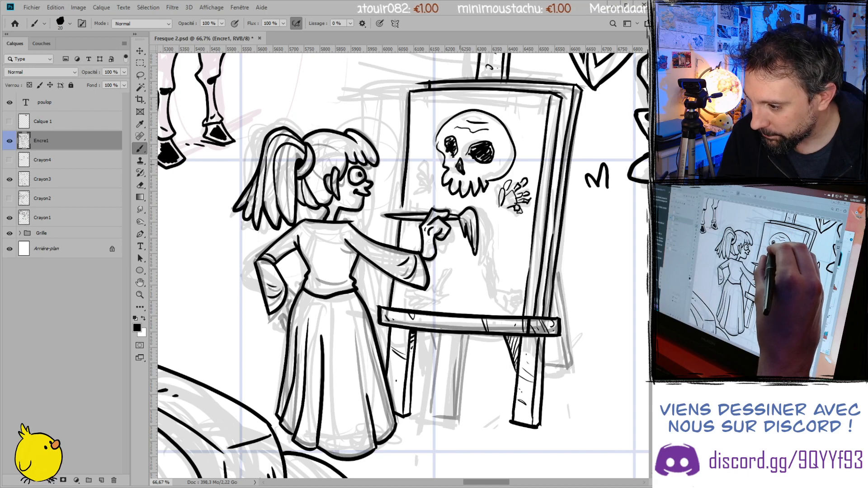
# - Ink the skeleton's other raised hand beside the skull's jaw, with separate finger bones, above the woman's painting hand
pyautogui.moveTo(432, 198)
pyautogui.mouseDown()
pyautogui.moveTo(430, 160)
pyautogui.moveTo(424, 181)
pyautogui.mouseUp()
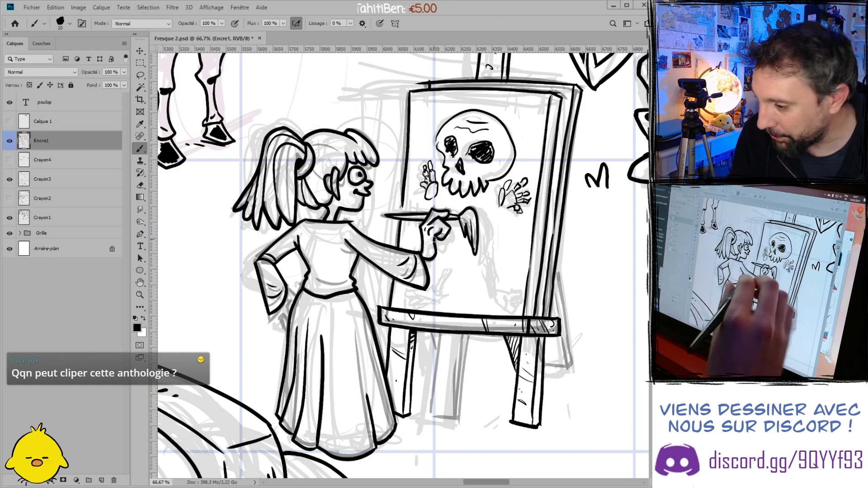
pyautogui.moveTo(417, 156); pyautogui.dragTo(426, 171)
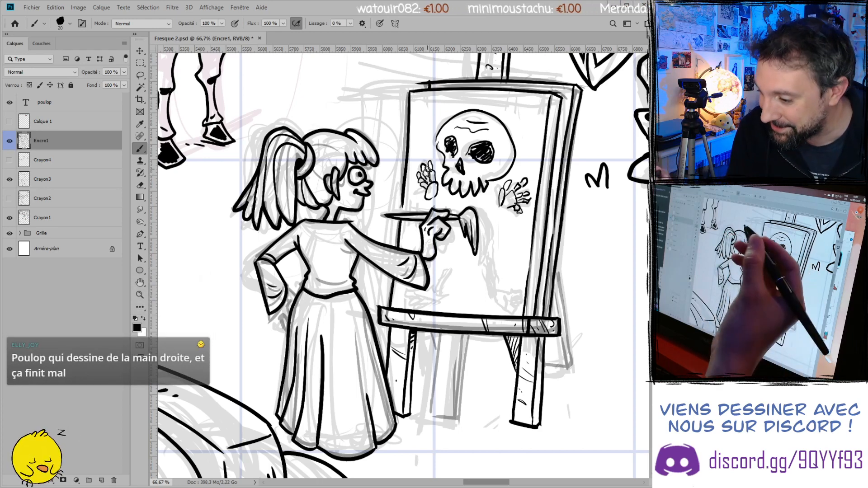
pyautogui.moveTo(419, 189); pyautogui.dragTo(430, 198)
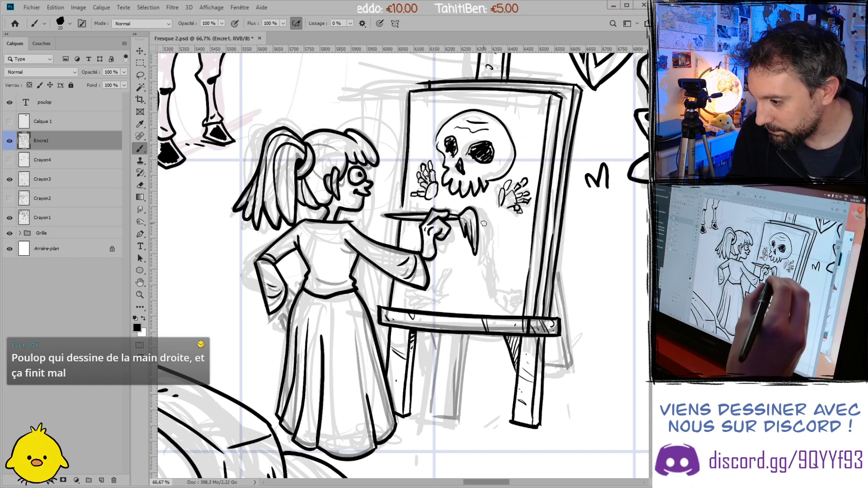
# - Ink the skeleton's leg bones from below the paintbrush tip to a bony foot just above the easel's ledge
pyautogui.moveTo(480, 224); pyautogui.dragTo(489, 294)
pyautogui.moveTo(492, 263)
pyautogui.mouseDown()
pyautogui.moveTo(496, 291)
pyautogui.moveTo(484, 292)
pyautogui.mouseUp()
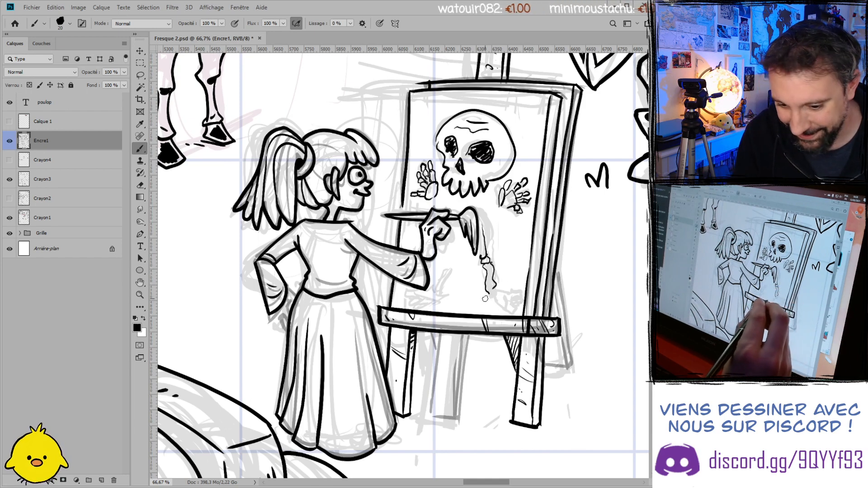
pyautogui.moveTo(494, 289)
pyautogui.mouseDown()
pyautogui.moveTo(514, 310)
pyautogui.moveTo(510, 302)
pyautogui.mouseUp()
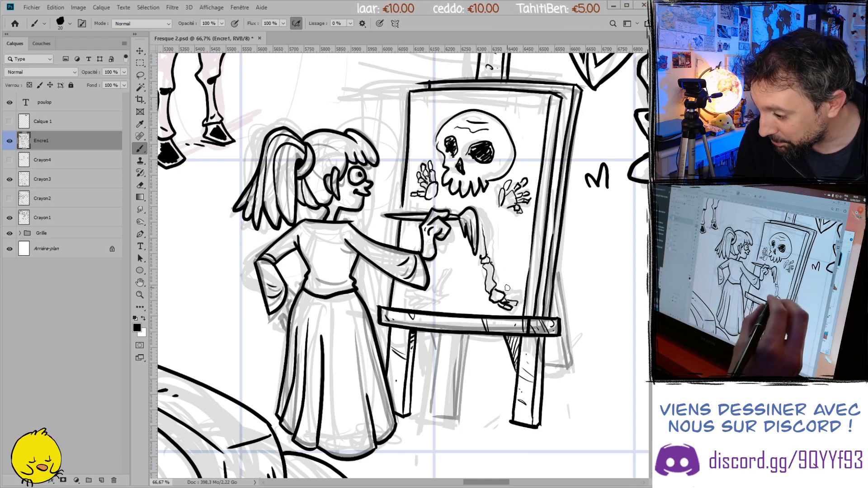
pyautogui.moveTo(506, 295); pyautogui.dragTo(521, 301)
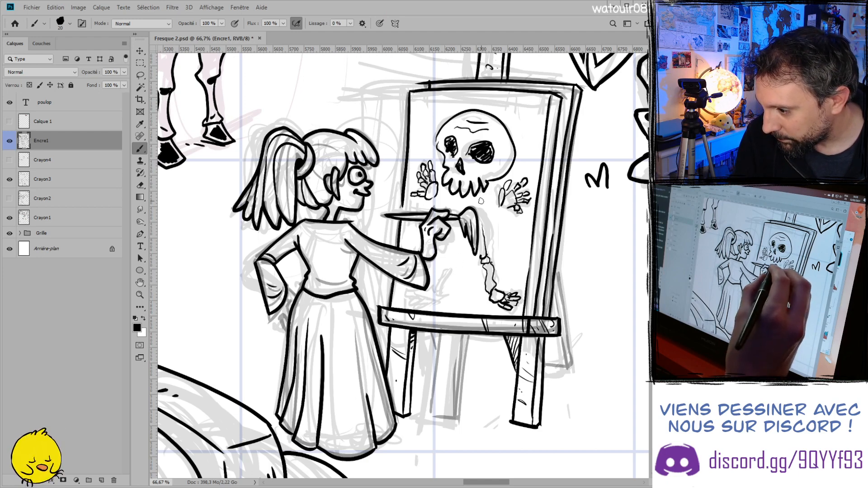
# - Ink the small bones under the skull and around the painting hand, plus the skeleton's second leg and foot
pyautogui.moveTo(477, 206)
pyautogui.mouseDown()
pyautogui.moveTo(487, 202)
pyautogui.moveTo(492, 225)
pyautogui.mouseUp()
pyautogui.moveTo(445, 199)
pyautogui.mouseDown()
pyautogui.moveTo(451, 204)
pyautogui.moveTo(444, 198)
pyautogui.mouseUp()
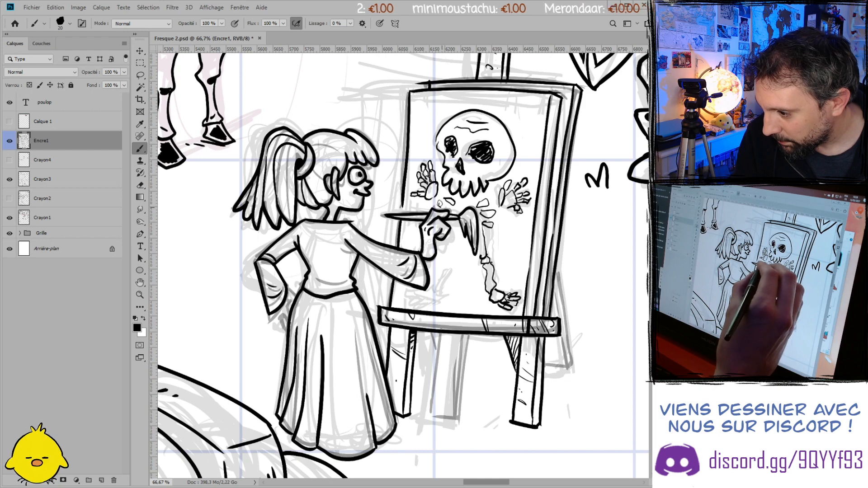
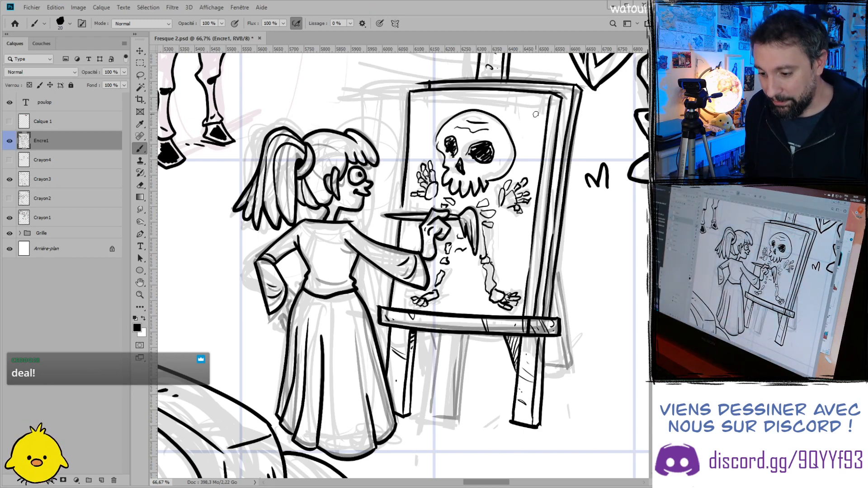
# - Ink short ground-shadow strokes at the feet of both easel legs, and hide the sketch layers Crayon3 and Crayon1
pyautogui.moveTo(418, 422); pyautogui.dragTo(398, 419)
pyautogui.moveTo(521, 420); pyautogui.dragTo(497, 428)
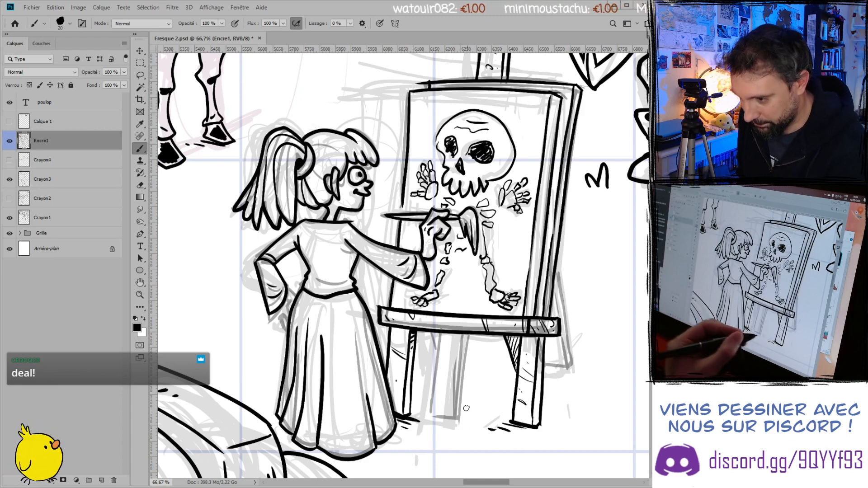
pyautogui.click(9, 179)
pyautogui.click(9, 218)
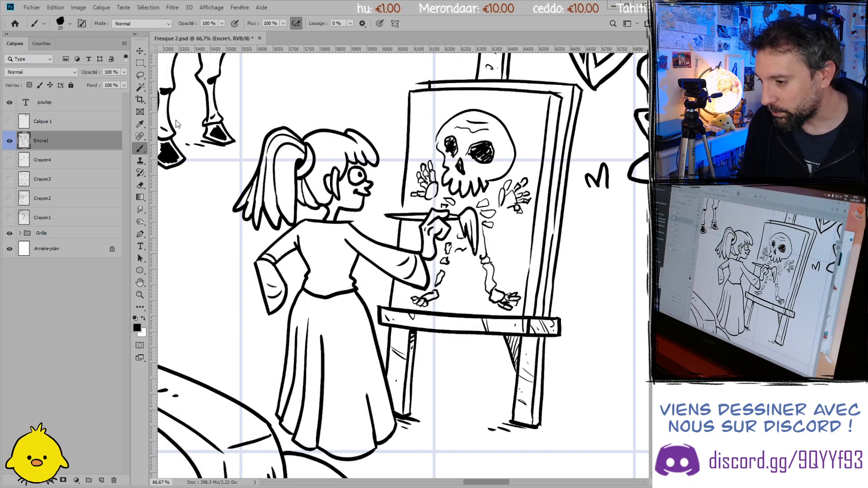
# - Ink the woman's small closed hand at her hip, emerging from the wide sleeve of her bent arm
pyautogui.moveTo(547, 151); pyautogui.dragTo(515, 152)
pyautogui.moveTo(644, 106)
pyautogui.mouseDown()
pyautogui.moveTo(646, 151)
pyautogui.moveTo(617, 182)
pyautogui.moveTo(247, 206)
pyautogui.moveTo(254, 215)
pyautogui.mouseUp()
pyautogui.scroll(8, 224, 276)
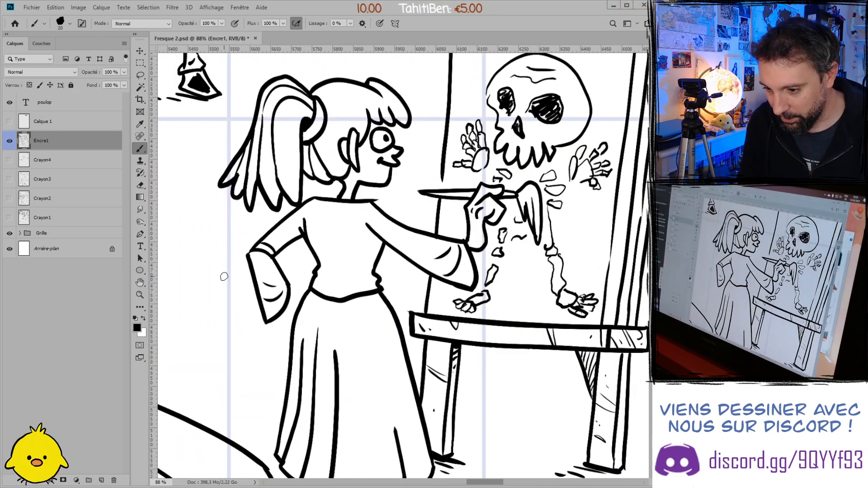
pyautogui.moveTo(287, 290)
pyautogui.mouseDown()
pyautogui.moveTo(297, 305)
pyautogui.moveTo(284, 342)
pyautogui.moveTo(291, 355)
pyautogui.moveTo(273, 338)
pyautogui.moveTo(289, 346)
pyautogui.mouseUp()
pyautogui.hotkey('ctrl', 'z')
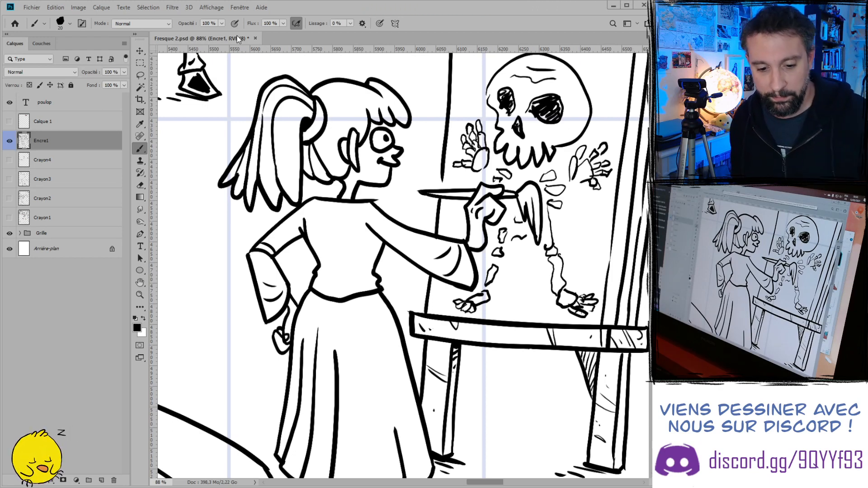
# - Add dots in the canvas's upper corner farthest from the woman, and cross-hatching and grain marks down its side edge
pyautogui.scroll(-2, 364, 149)
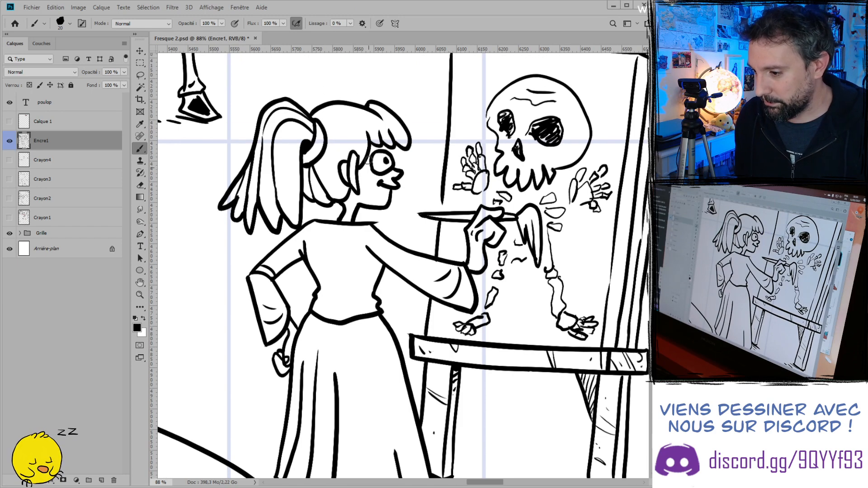
pyautogui.scroll(-1, 370, 165)
pyautogui.scroll(1, 370, 164)
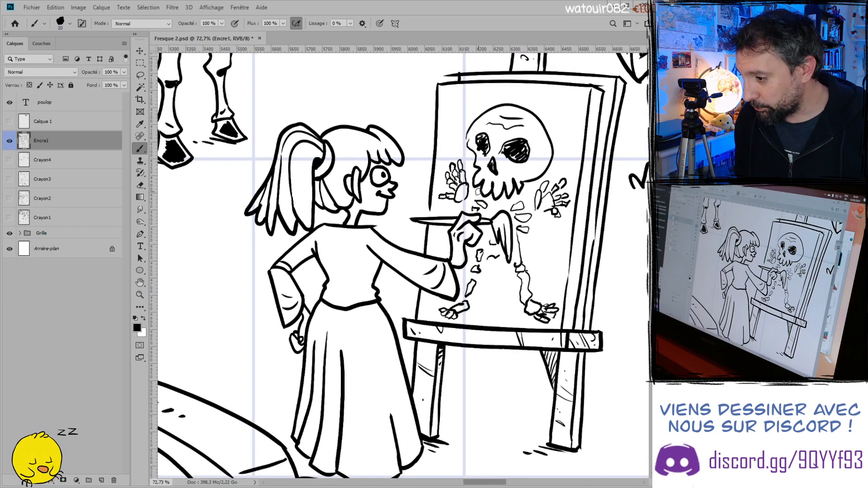
pyautogui.click(564, 102)
pyautogui.click(575, 100)
pyautogui.click(574, 107)
pyautogui.click(571, 123)
pyautogui.click(592, 122)
pyautogui.moveTo(590, 145); pyautogui.dragTo(593, 152)
pyautogui.click(586, 182)
pyautogui.moveTo(584, 195)
pyautogui.mouseDown()
pyautogui.moveTo(581, 205)
pyautogui.moveTo(586, 199)
pyautogui.mouseUp()
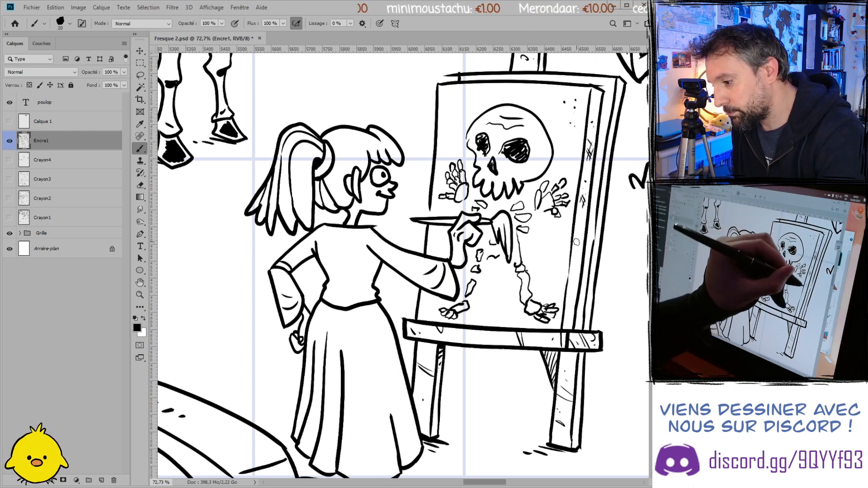
pyautogui.moveTo(575, 262); pyautogui.dragTo(575, 273)
pyautogui.moveTo(570, 269); pyautogui.dragTo(579, 270)
pyautogui.moveTo(571, 309)
pyautogui.mouseDown()
pyautogui.moveTo(568, 322)
pyautogui.moveTo(575, 317)
pyautogui.mouseUp()
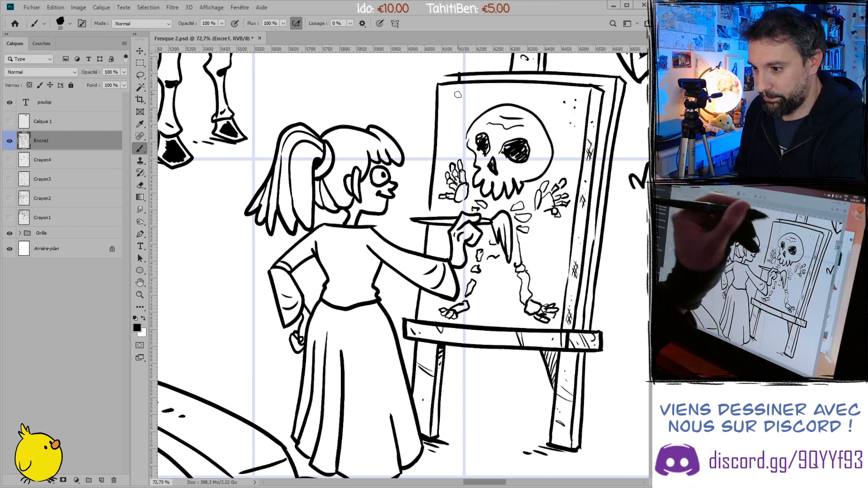
# - Cross-hatch a small texture patch in the canvas's upper corner nearest the woman
pyautogui.moveTo(446, 89); pyautogui.dragTo(453, 107)
pyautogui.moveTo(450, 90)
pyautogui.mouseDown()
pyautogui.moveTo(458, 108)
pyautogui.moveTo(446, 106)
pyautogui.mouseUp()
pyautogui.moveTo(461, 93); pyautogui.dragTo(450, 111)
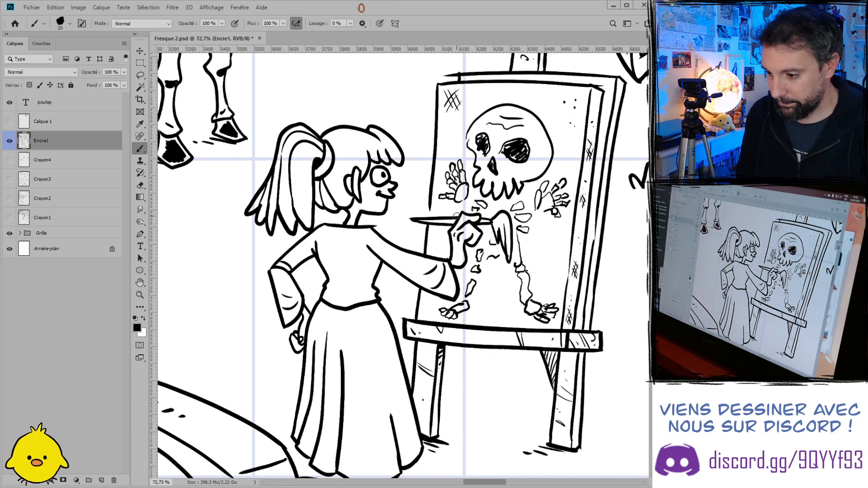
# - Erase the overshooting line end at the upper corner of the board behind the canvas, and save the file
pyautogui.scroll(-5, 455, 215)
pyautogui.scroll(4, 445, 178)
pyautogui.press('e')
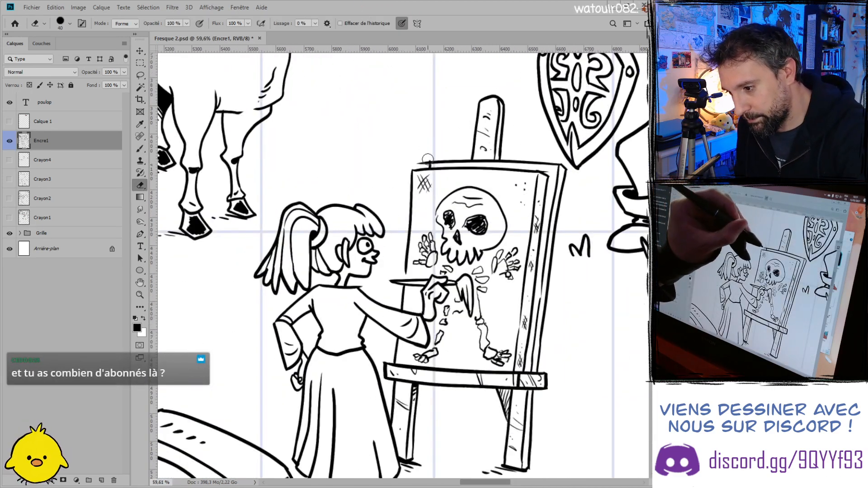
pyautogui.moveTo(419, 162); pyautogui.dragTo(430, 158)
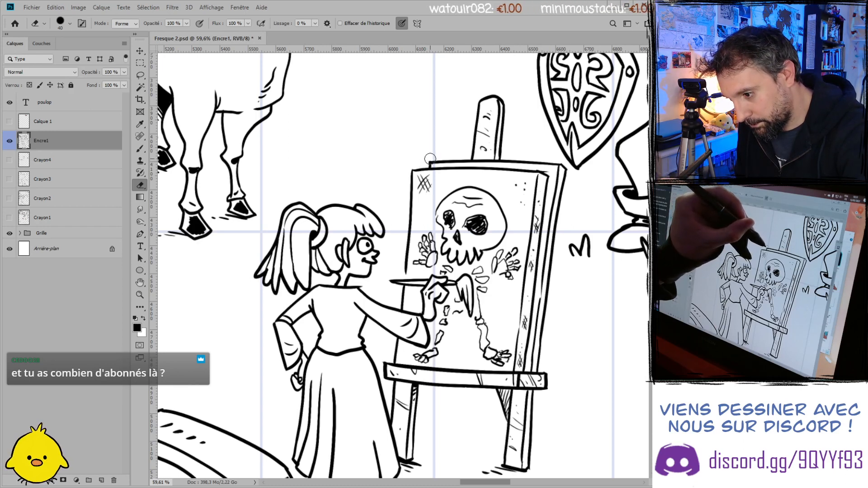
pyautogui.scroll(-1, 435, 199)
pyautogui.scroll(-4, 434, 199)
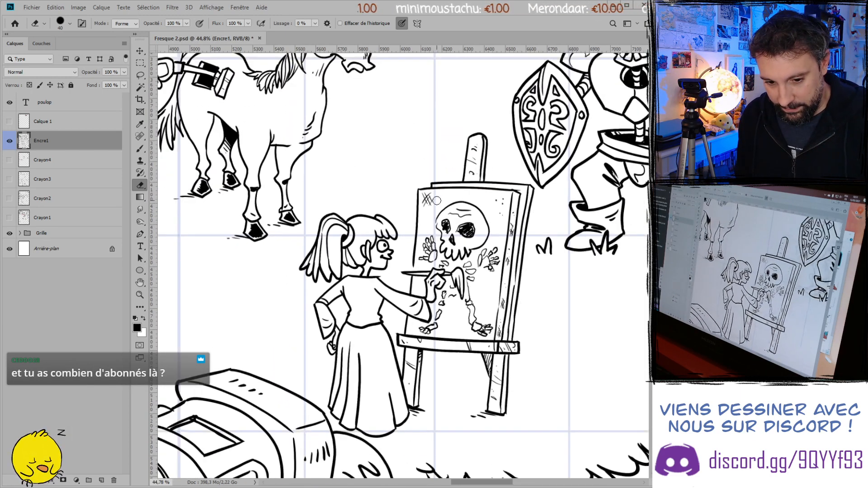
pyautogui.scroll(-4, 437, 201)
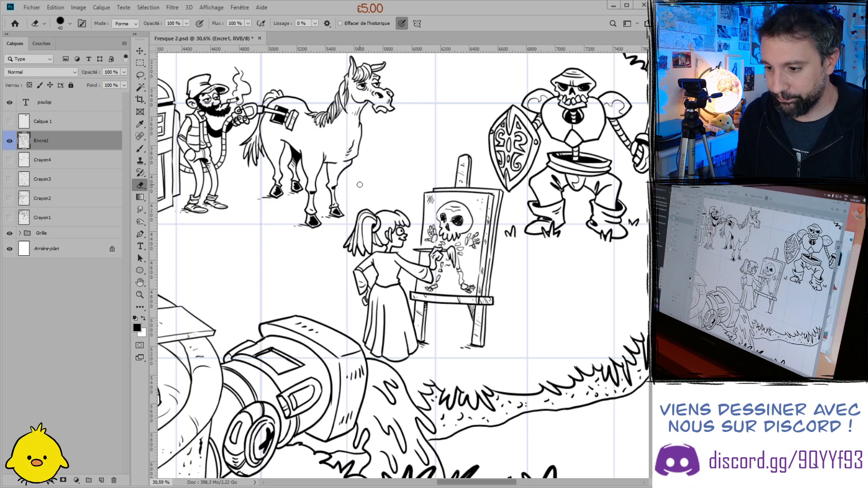
pyautogui.hotkey('ctrl', 's')
# - Look over the inked painter and easel among the surrounding characters of the fresco at several zoom levels
pyautogui.scroll(-3, 359, 184)
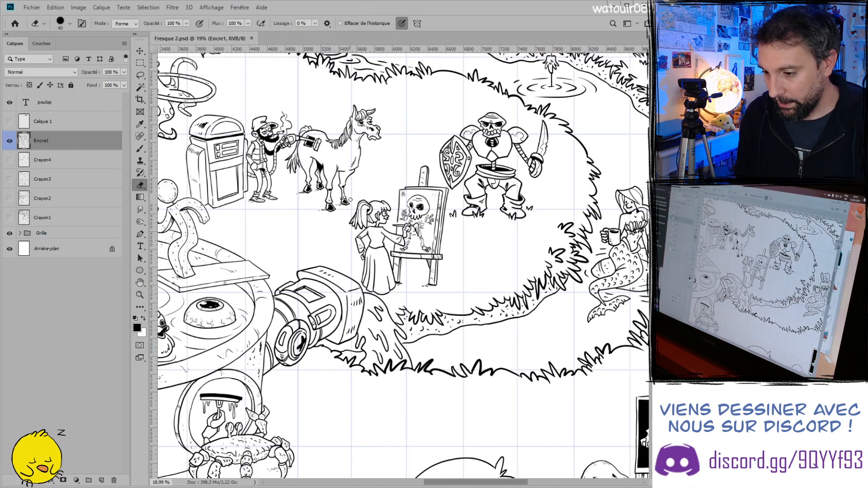
pyautogui.scroll(5, 402, 266)
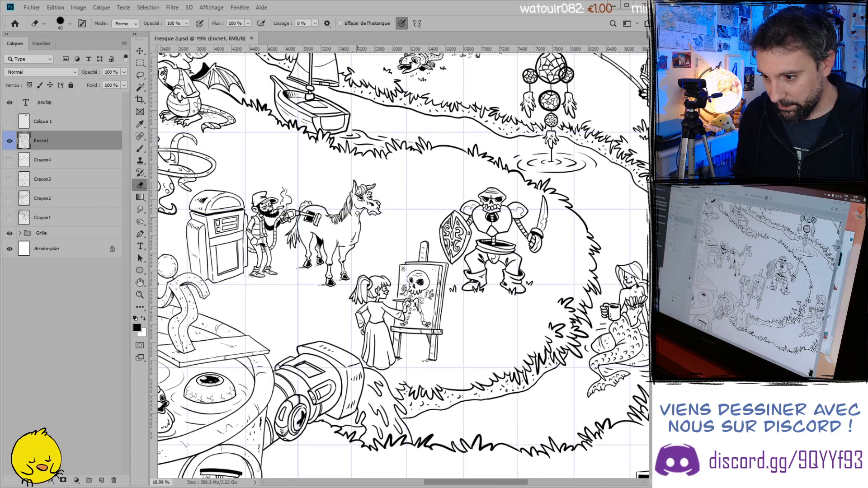
pyautogui.scroll(-2, 375, 282)
pyautogui.scroll(4, 375, 281)
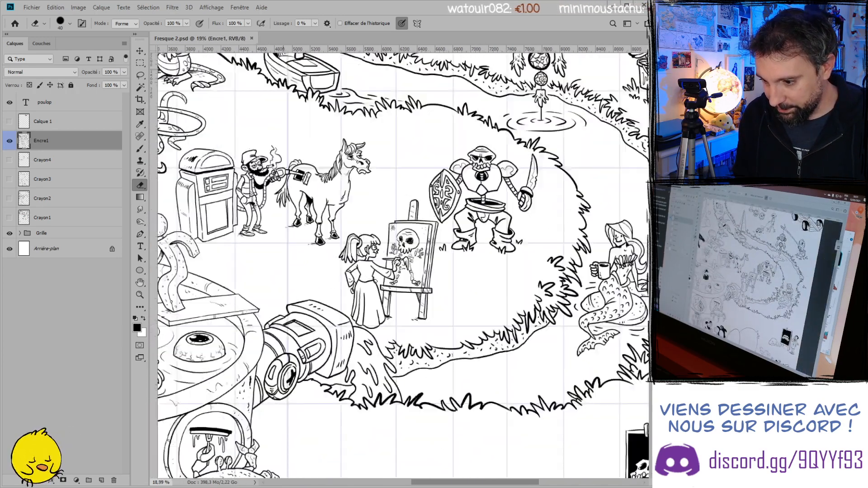
pyautogui.scroll(-4, 375, 281)
pyautogui.scroll(4, 346, 268)
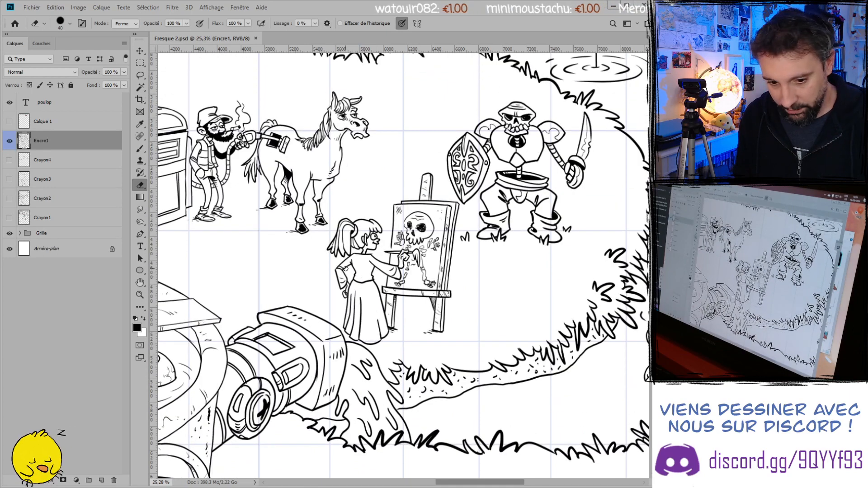
pyautogui.scroll(-4, 345, 268)
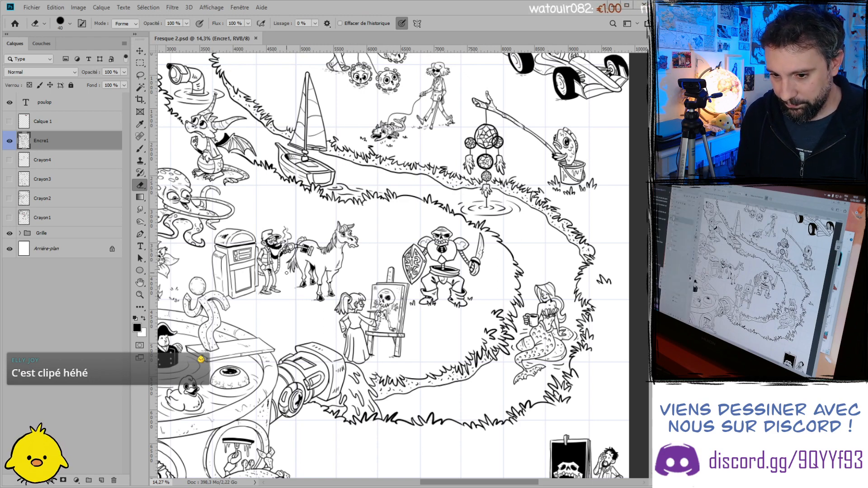
# - Survey the whole fresco at several zoom levels, from the upper path to the lower corner, for empty areas between the characters
pyautogui.scroll(4, 286, 273)
pyautogui.scroll(-3, 286, 272)
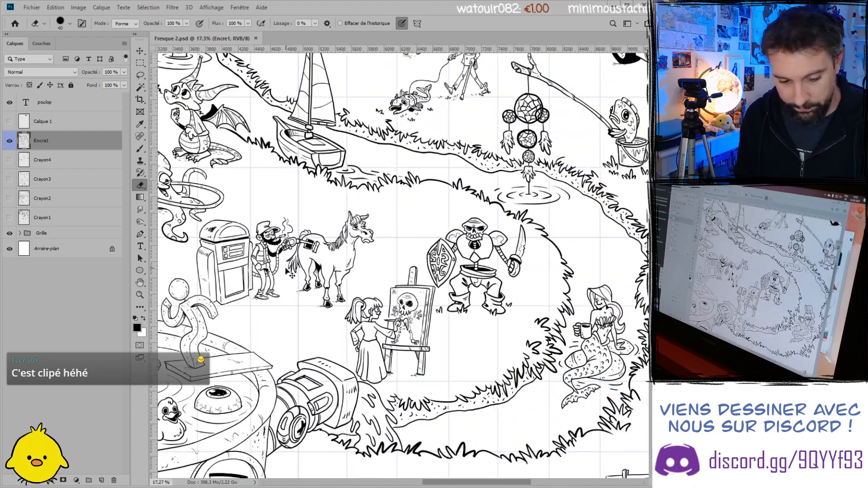
pyautogui.scroll(-8, 286, 273)
pyautogui.hscroll(-6, 285, 267)
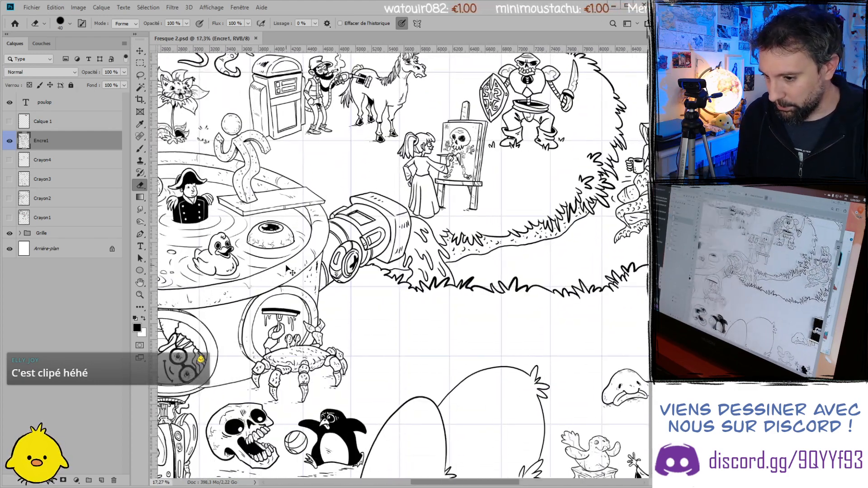
pyautogui.scroll(-3, 286, 266)
pyautogui.scroll(3, 274, 265)
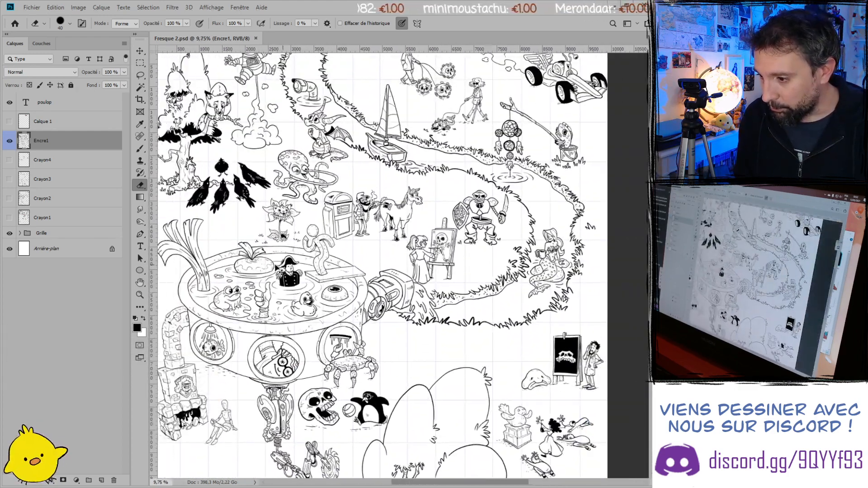
pyautogui.hscroll(-1, 275, 264)
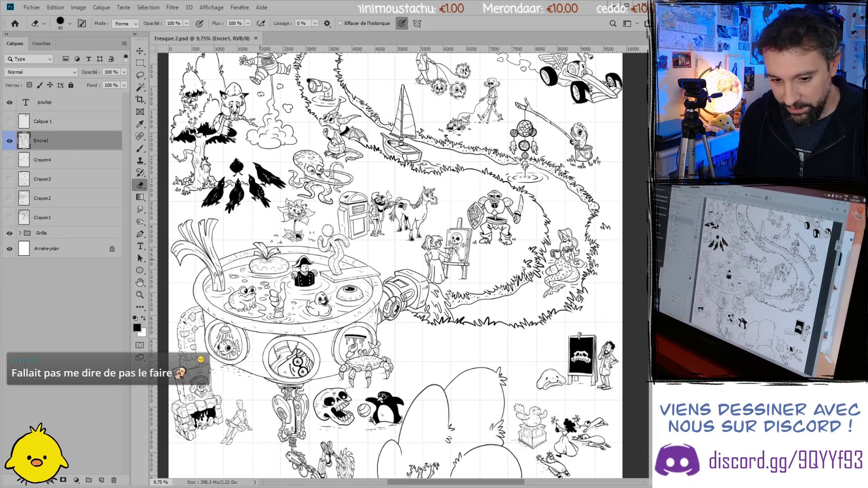
pyautogui.scroll(2, 260, 259)
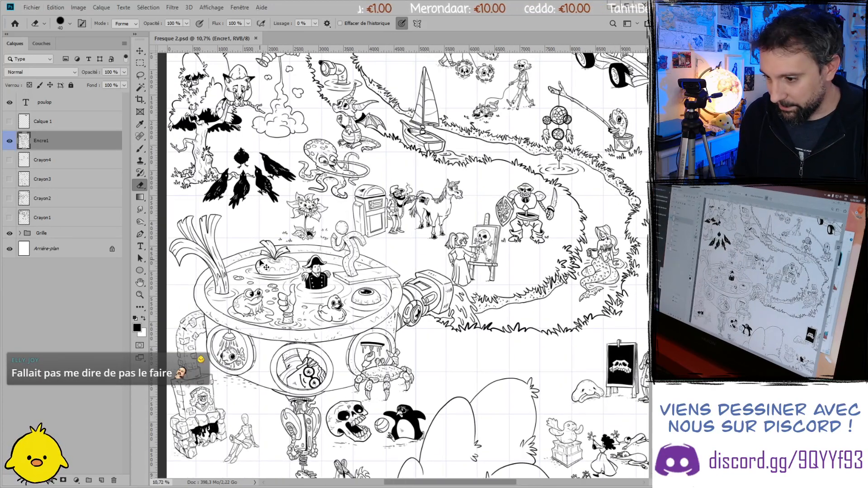
pyautogui.scroll(3, 259, 259)
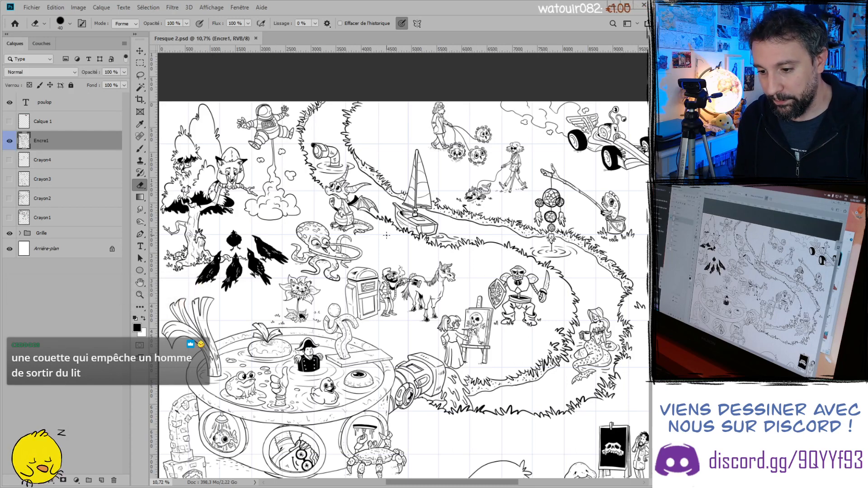
pyautogui.scroll(-5, 386, 235)
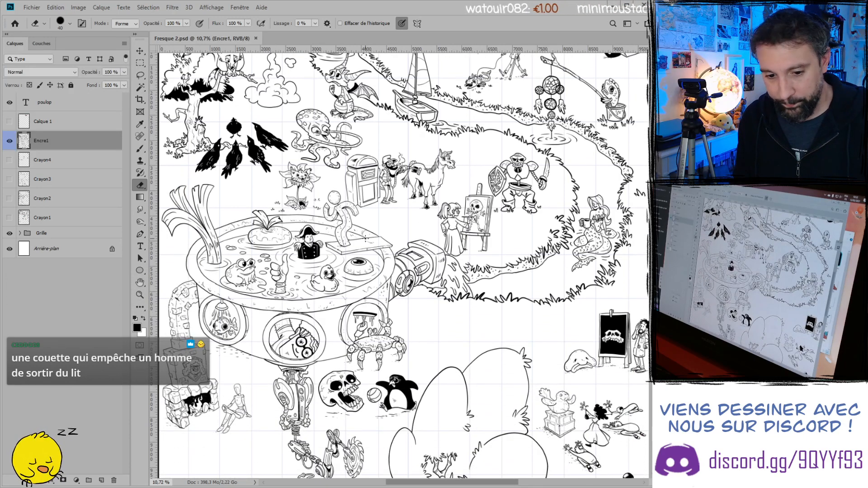
pyautogui.scroll(-2, 365, 237)
pyautogui.scroll(-5, 366, 239)
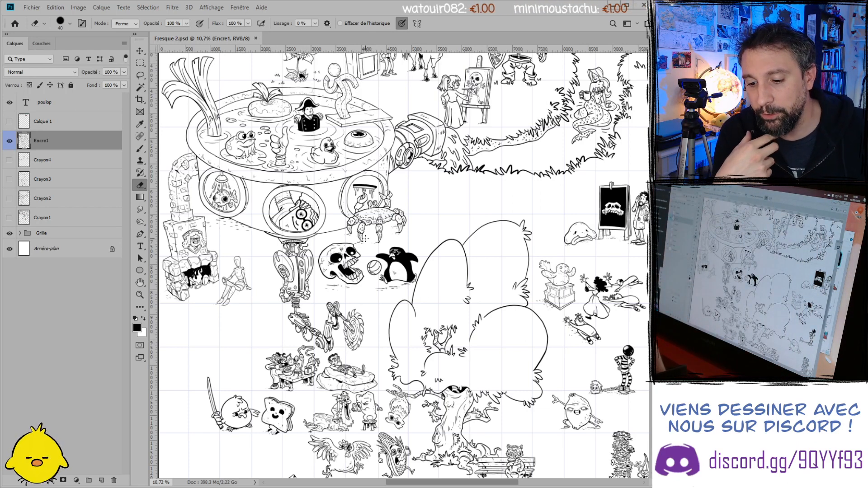
pyautogui.scroll(-5, 381, 331)
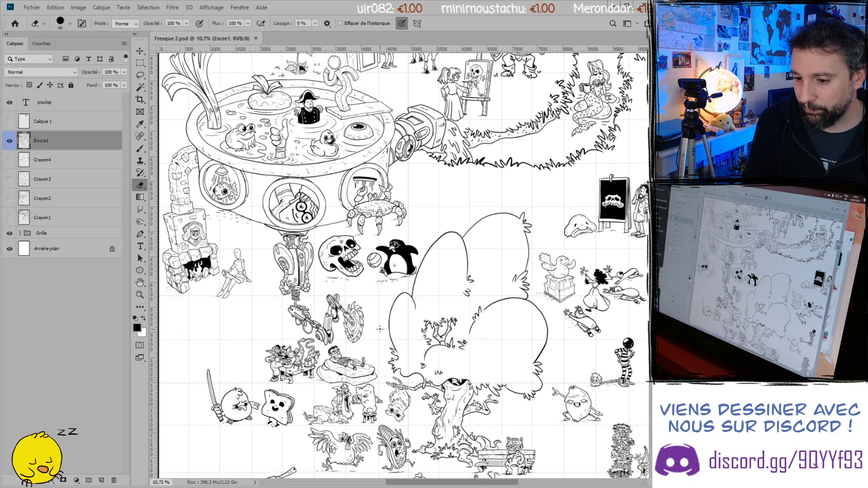
pyautogui.hscroll(-2, 382, 331)
pyautogui.hscroll(-2, 382, 332)
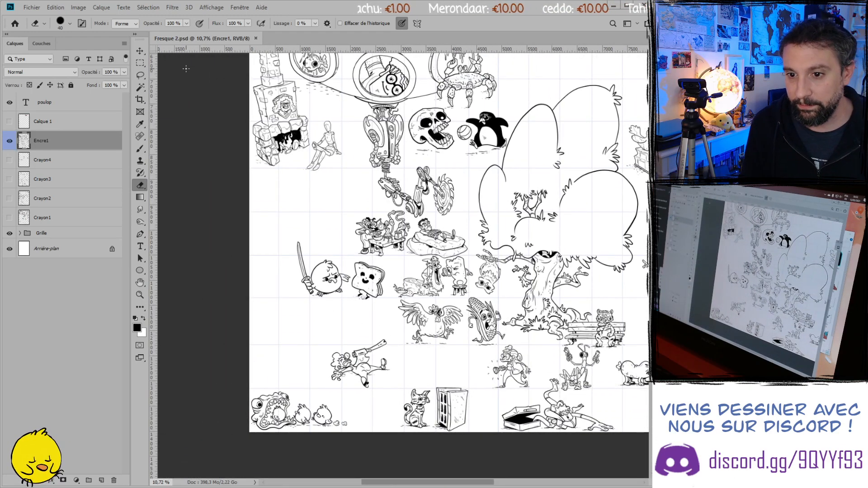
# - Show the pencil layer Crayon1 and make it active, with the empty area below the sword-wielding chick in view
pyautogui.click(54, 220)
pyautogui.click(10, 217)
pyautogui.scroll(2, 280, 316)
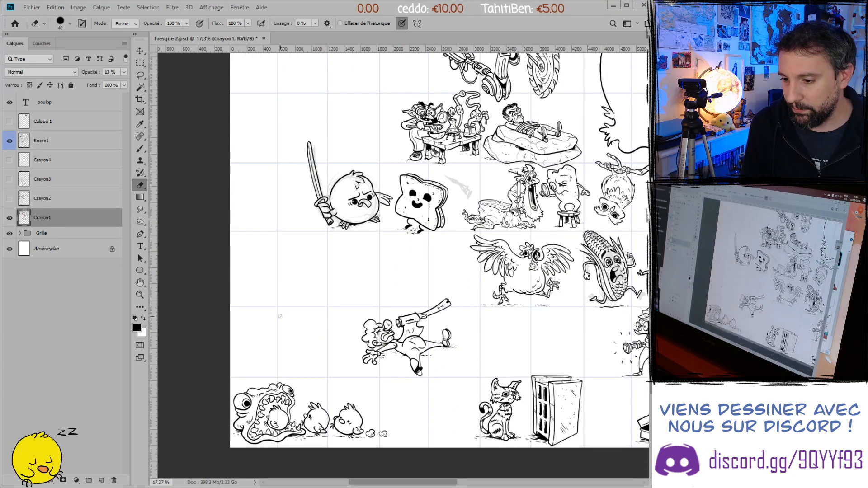
pyautogui.scroll(-1, 280, 316)
pyautogui.scroll(1, 422, 290)
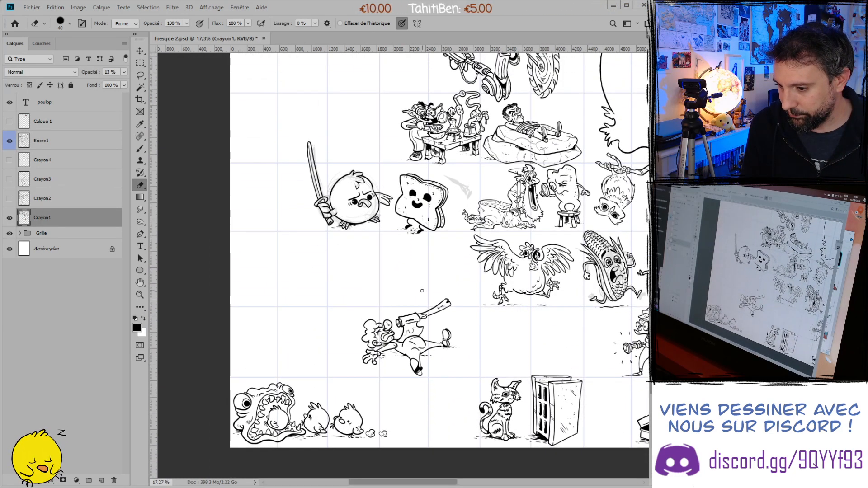
pyautogui.scroll(1, 246, 270)
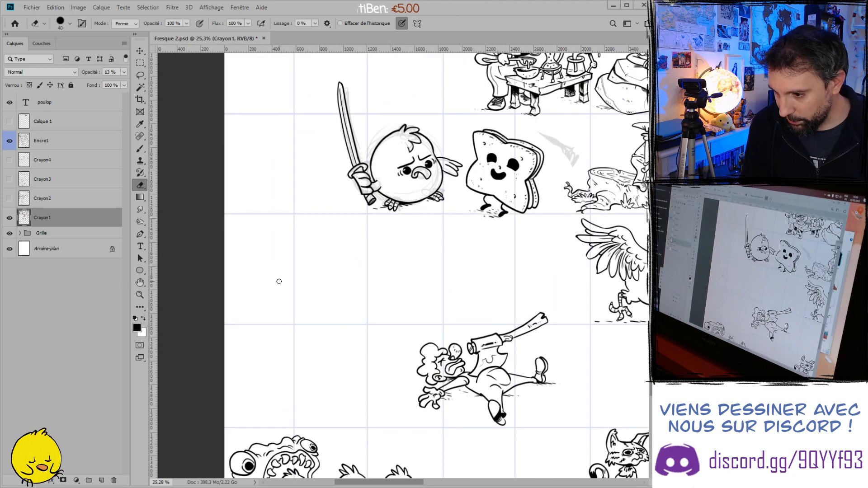
pyautogui.scroll(1, 278, 281)
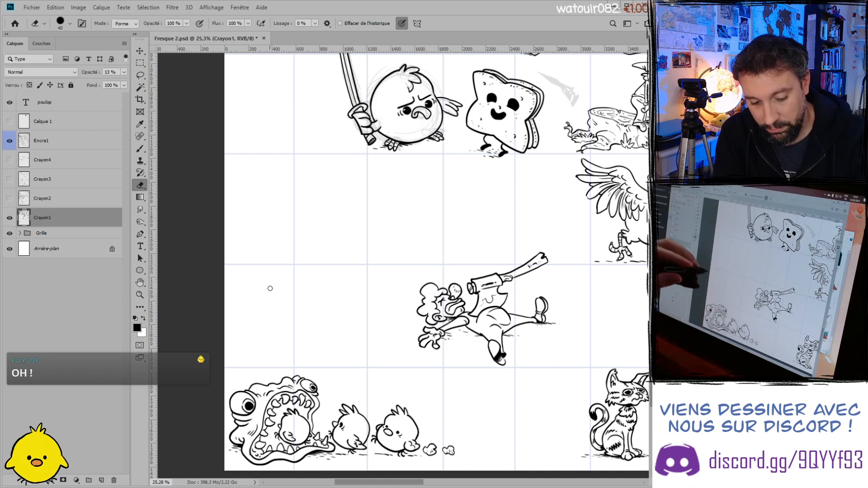
# - Pencil the rough outline of a bed above the open-mouthed monster, with its front end and a long side receding diagonally
pyautogui.press('b')
pyautogui.moveTo(273, 297); pyautogui.dragTo(273, 352)
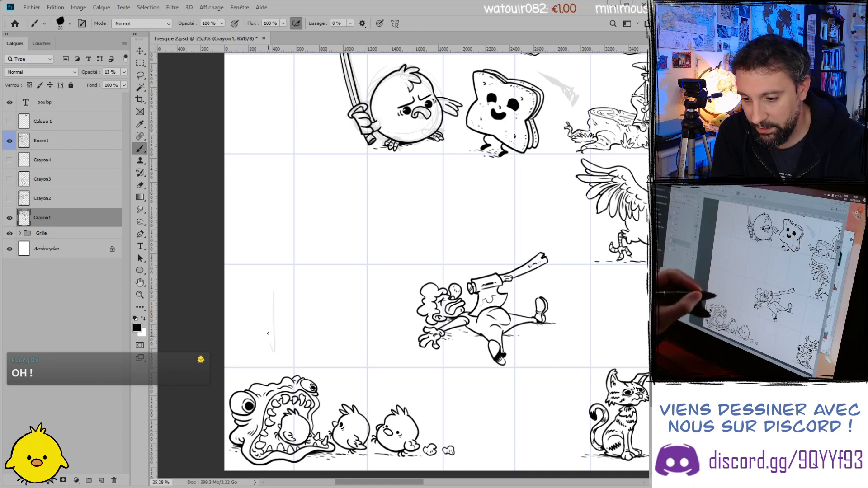
pyautogui.moveTo(263, 303)
pyautogui.mouseDown()
pyautogui.moveTo(264, 355)
pyautogui.moveTo(320, 353)
pyautogui.moveTo(289, 359)
pyautogui.moveTo(332, 354)
pyautogui.moveTo(377, 317)
pyautogui.moveTo(351, 346)
pyautogui.moveTo(396, 308)
pyautogui.mouseUp()
pyautogui.moveTo(377, 324); pyautogui.dragTo(346, 353)
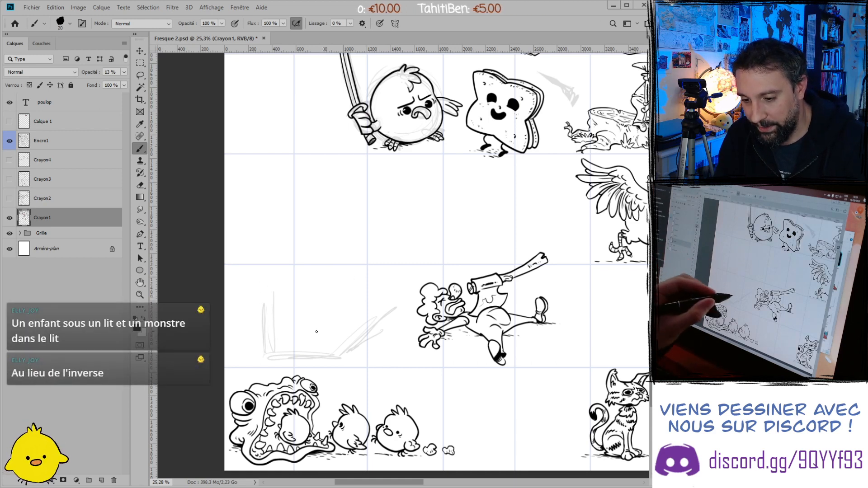
pyautogui.moveTo(334, 334); pyautogui.dragTo(248, 333)
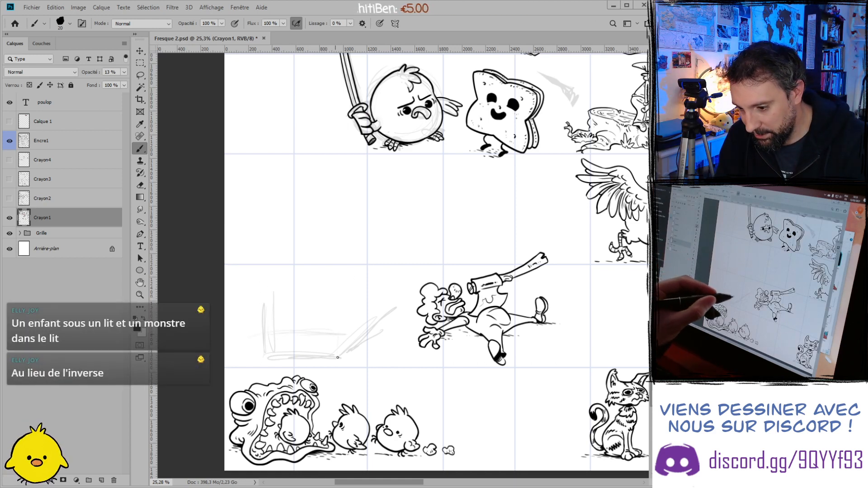
pyautogui.moveTo(364, 323)
pyautogui.mouseDown()
pyautogui.moveTo(407, 269)
pyautogui.moveTo(404, 289)
pyautogui.mouseUp()
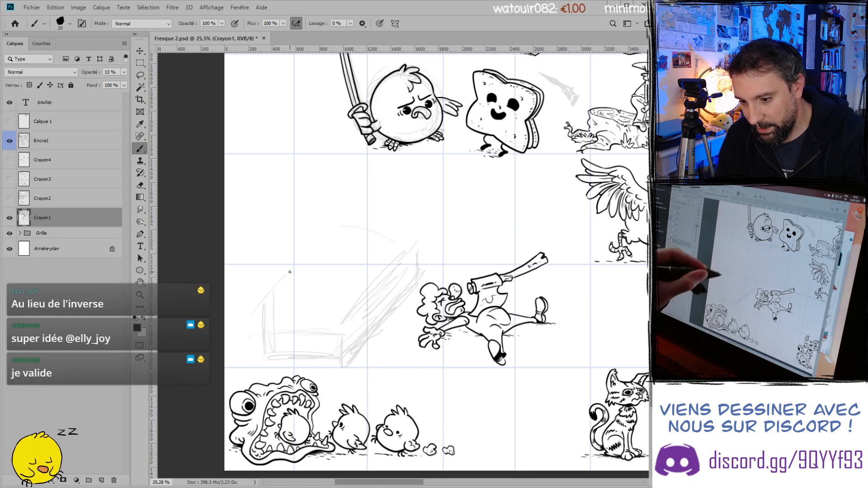
# - Sketch the bed's front board with a crossrail between two thick posts topped by round knobs
pyautogui.moveTo(246, 326); pyautogui.dragTo(346, 320)
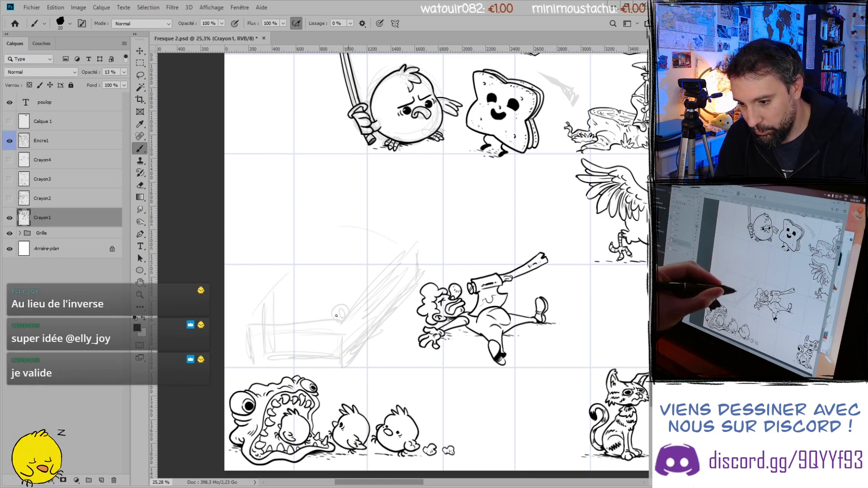
pyautogui.moveTo(250, 322)
pyautogui.mouseDown()
pyautogui.moveTo(247, 359)
pyautogui.moveTo(257, 362)
pyautogui.mouseUp()
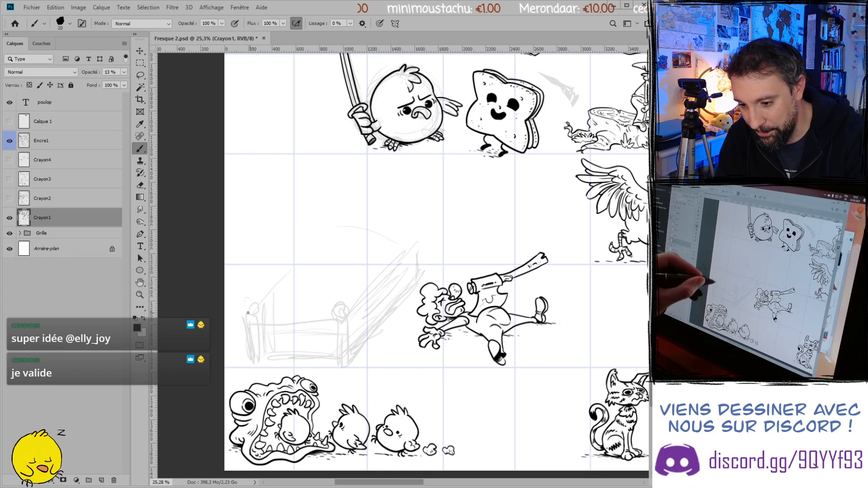
pyautogui.moveTo(255, 314); pyautogui.dragTo(252, 311)
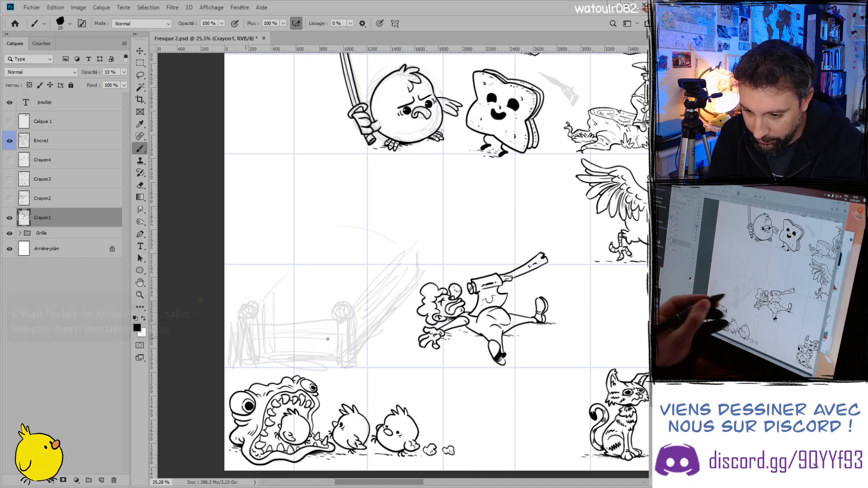
# - Add an arched panel and raised knobs to the bed's front board, and rough in a round head with two eyes above the bed
pyautogui.moveTo(264, 338); pyautogui.dragTo(325, 337)
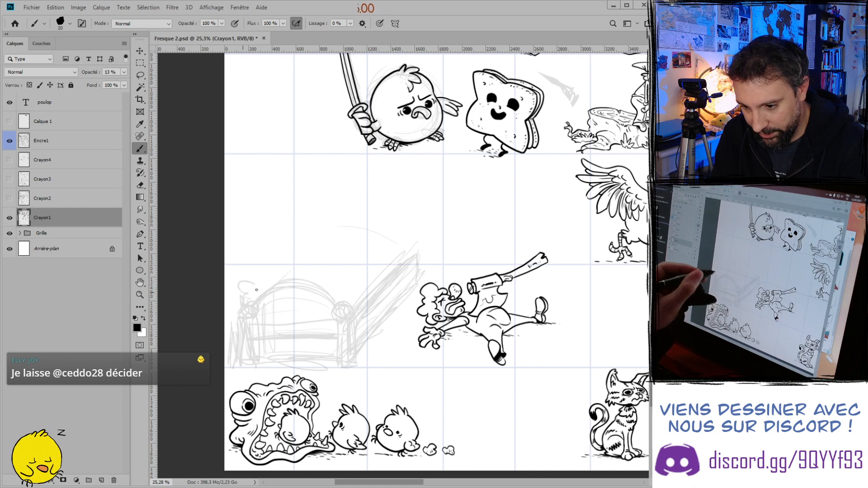
pyautogui.moveTo(254, 284); pyautogui.dragTo(240, 305)
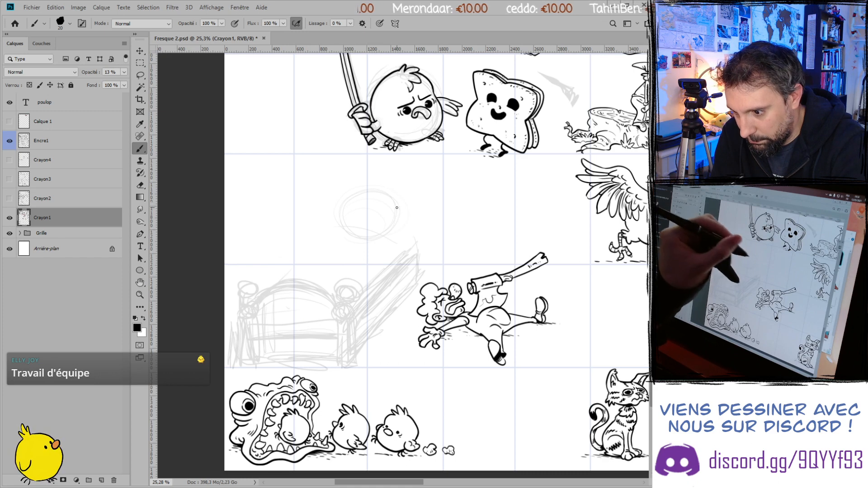
pyautogui.moveTo(397, 240); pyautogui.dragTo(400, 237)
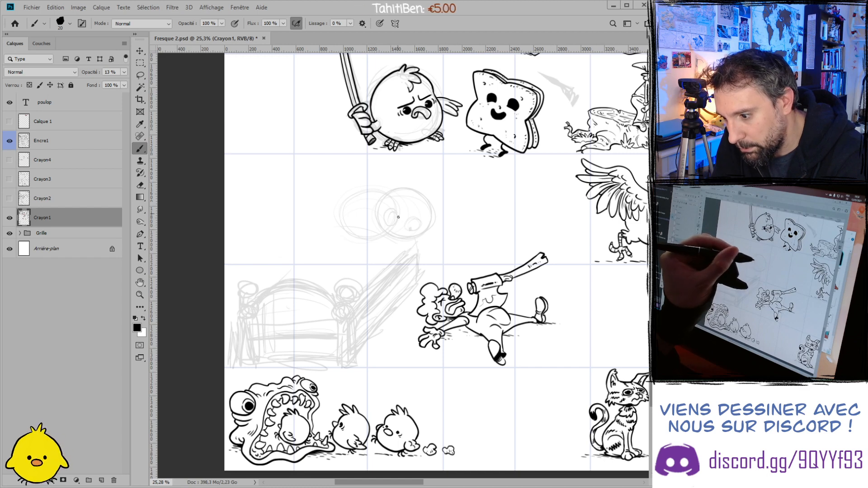
# - Lasso the curly-haired figure with the axe on layer Encre1 and shift it horizontally away from the bed sketch
pyautogui.press('l')
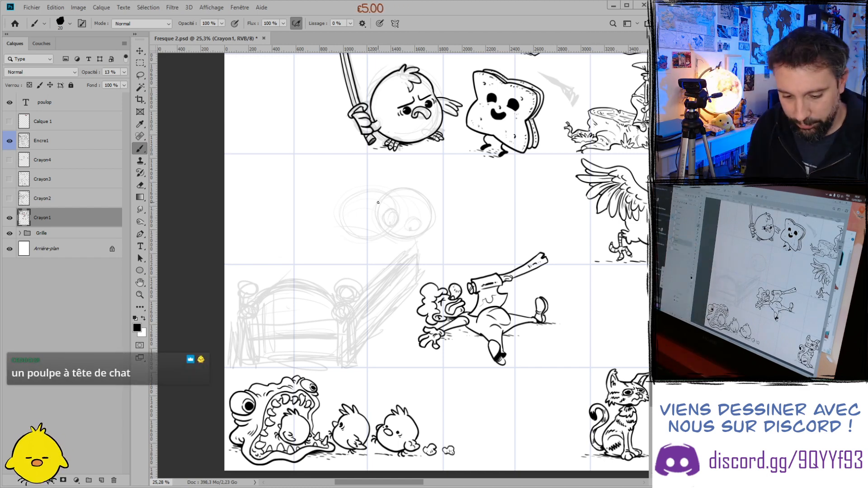
pyautogui.moveTo(420, 288)
pyautogui.mouseDown()
pyautogui.moveTo(537, 231)
pyautogui.moveTo(570, 281)
pyautogui.moveTo(574, 354)
pyautogui.moveTo(501, 404)
pyautogui.moveTo(402, 343)
pyautogui.mouseUp()
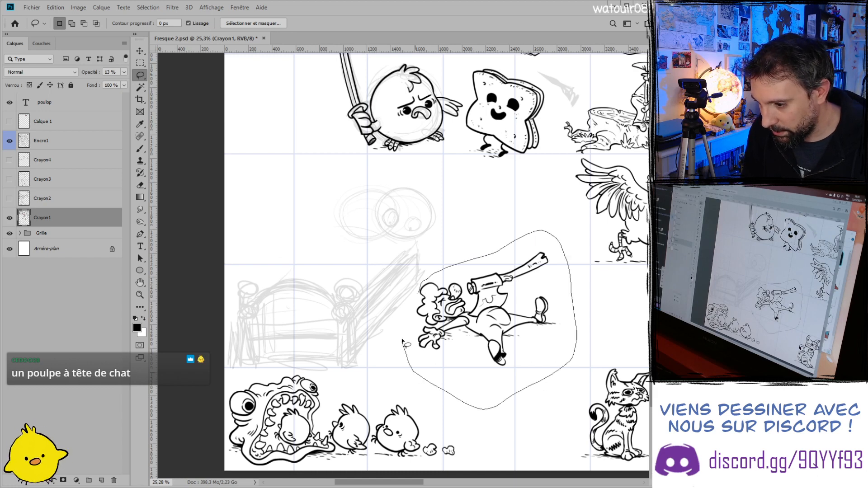
pyautogui.moveTo(412, 309); pyautogui.dragTo(417, 294)
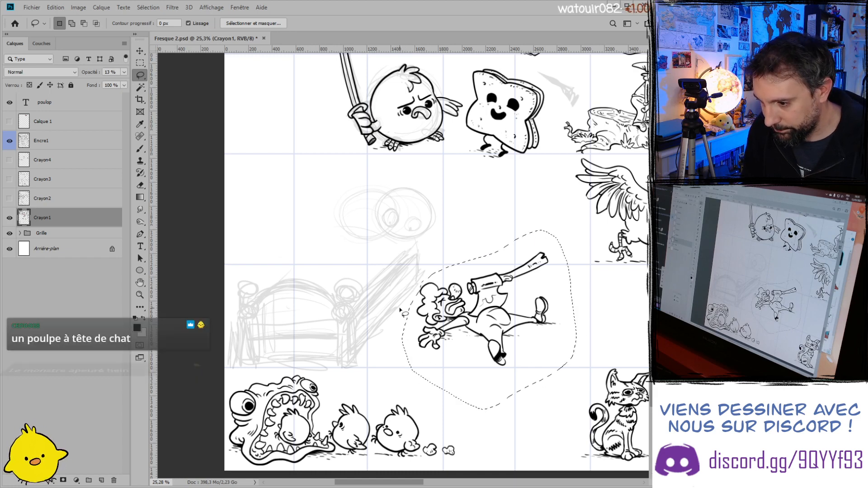
pyautogui.click(51, 141)
pyautogui.hotkey('ctrl', 't')
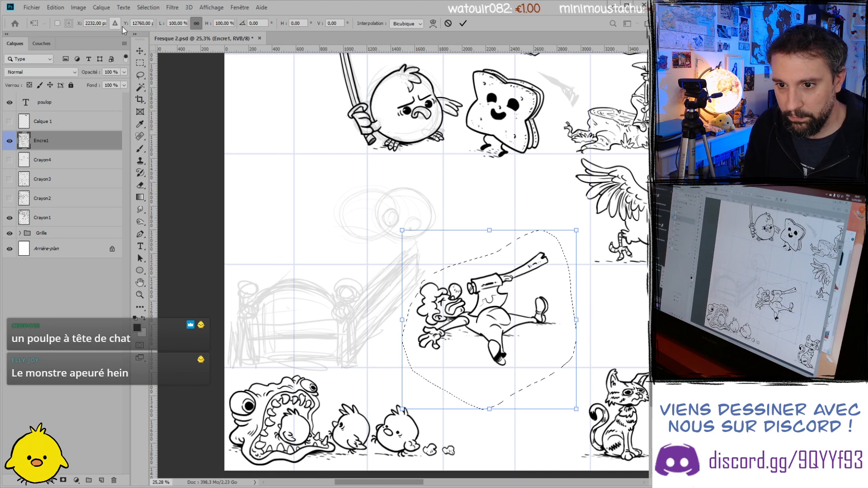
pyautogui.moveTo(126, 24); pyautogui.dragTo(170, 37)
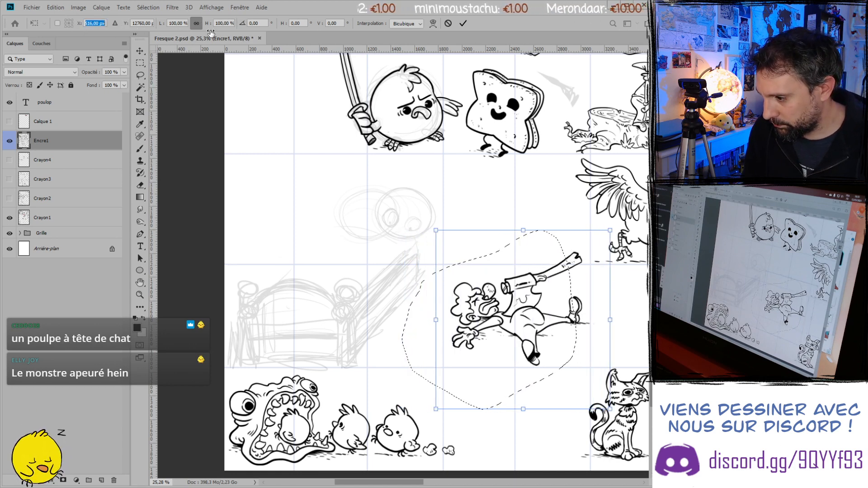
pyautogui.click(463, 23)
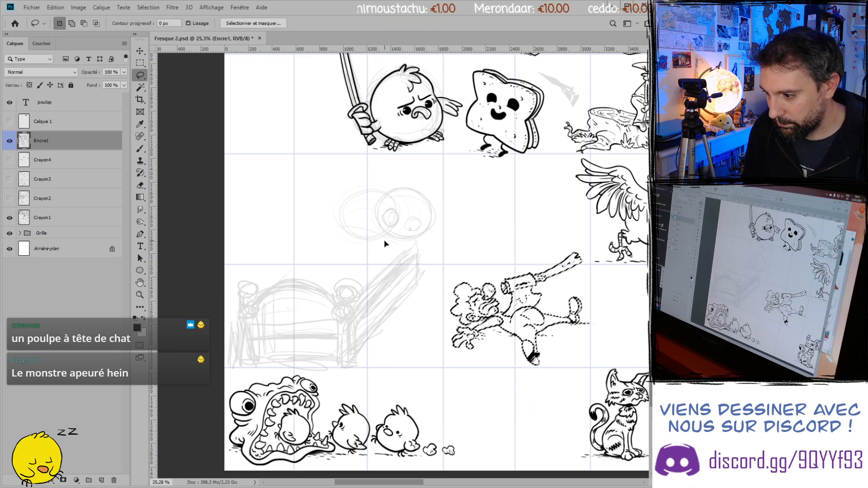
# - Check the spacing around the moved figure, clear the selection and save the file
pyautogui.hscroll(5, 378, 240)
pyautogui.hscroll(3, 379, 240)
pyautogui.hscroll(-8, 381, 239)
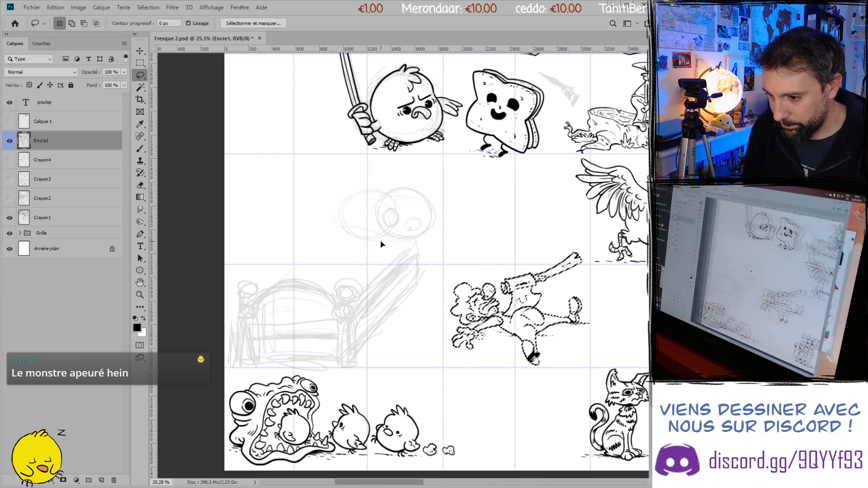
pyautogui.hotkey('ctrl', 'd')
pyautogui.hotkey('ctrl', 's')
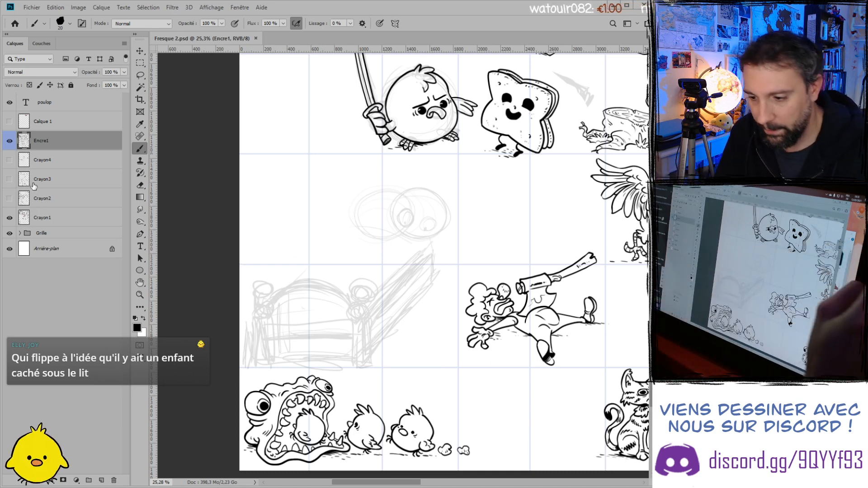
# - On layer Crayon1, sketch worried brows, horns, pointed ears and spikes on the round head, plus a small rounded hand beneath it
pyautogui.click(19, 195)
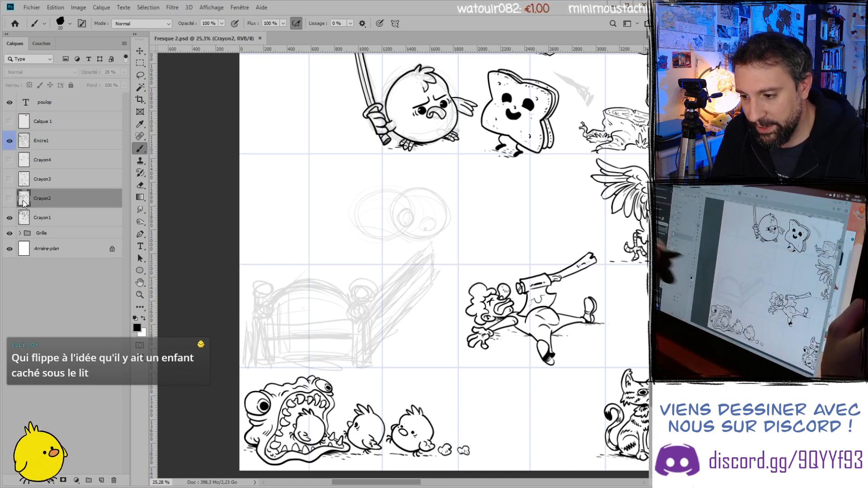
pyautogui.click(97, 219)
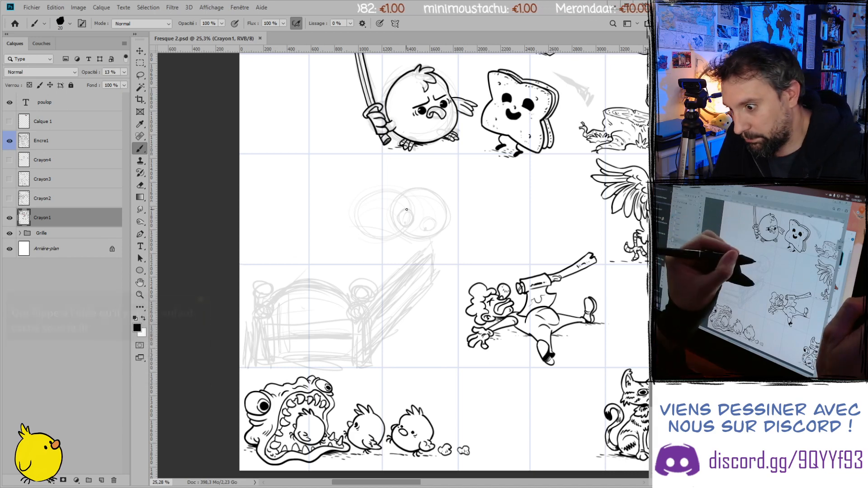
pyautogui.moveTo(405, 210); pyautogui.dragTo(414, 204)
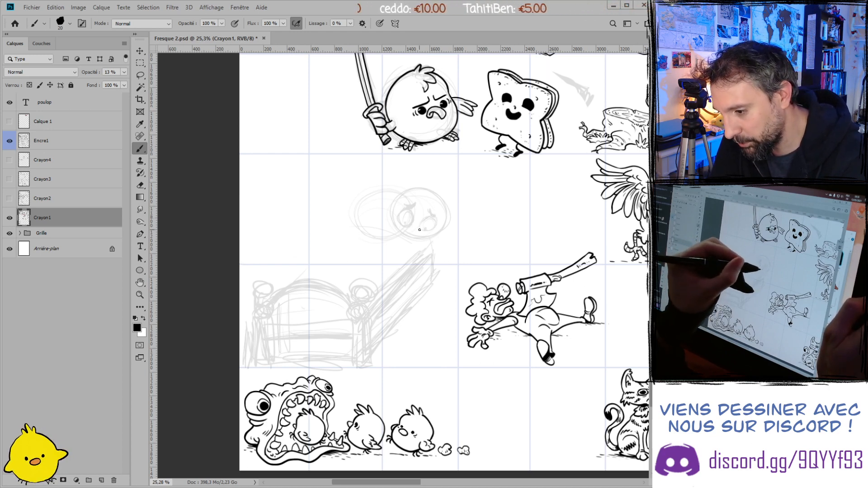
pyautogui.moveTo(431, 215); pyautogui.dragTo(423, 229)
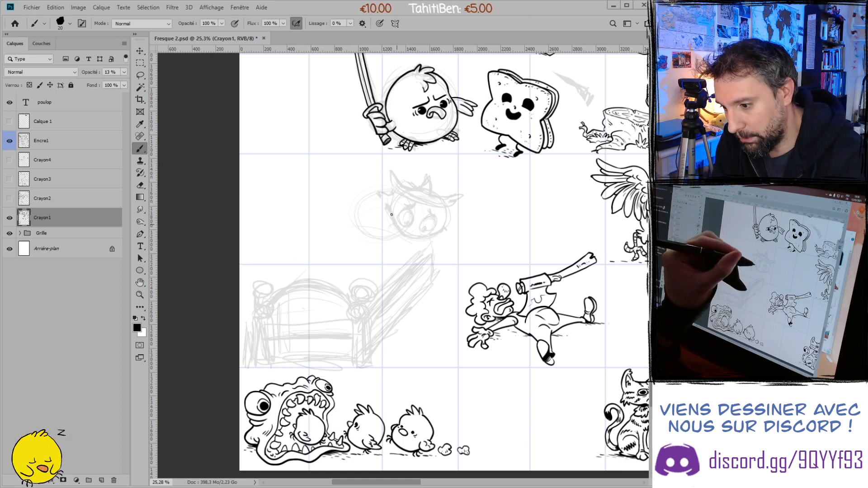
pyautogui.press('e')
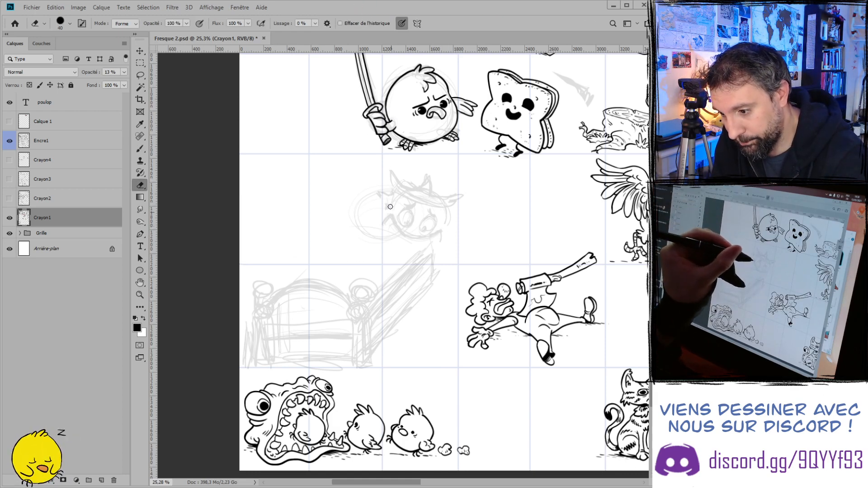
pyautogui.press('b')
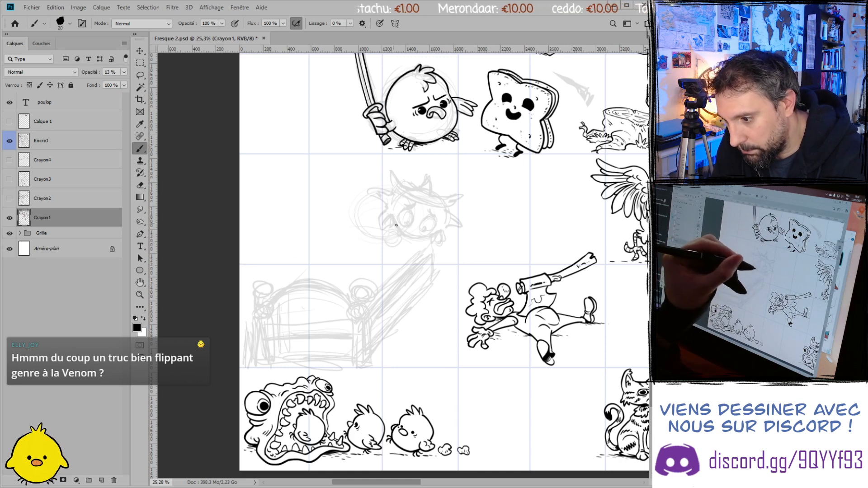
# - Sketch a long curved outline sloping from below the head down to the bed's front board
pyautogui.moveTo(381, 230)
pyautogui.mouseDown()
pyautogui.moveTo(306, 253)
pyautogui.moveTo(267, 287)
pyautogui.moveTo(333, 245)
pyautogui.mouseUp()
pyautogui.moveTo(307, 264); pyautogui.dragTo(350, 236)
pyautogui.moveTo(250, 288)
pyautogui.mouseDown()
pyautogui.moveTo(251, 340)
pyautogui.moveTo(273, 285)
pyautogui.mouseUp()
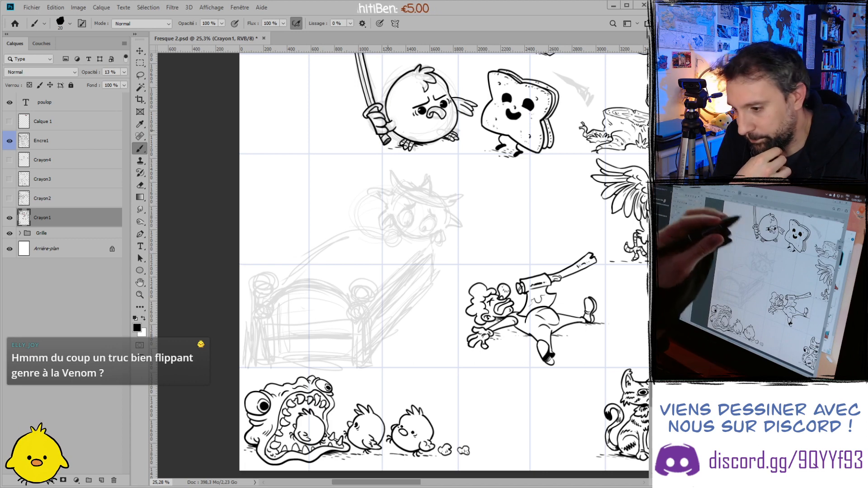
# - Lasso the horned head, scale it down slightly and clear the selection
pyautogui.press('l')
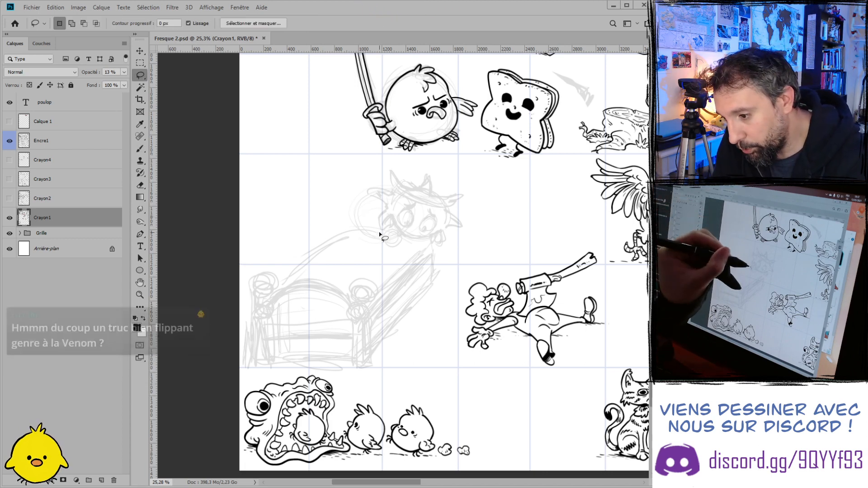
pyautogui.moveTo(379, 231)
pyautogui.mouseDown()
pyautogui.moveTo(435, 248)
pyautogui.moveTo(464, 235)
pyautogui.moveTo(467, 199)
pyautogui.moveTo(430, 168)
pyautogui.moveTo(373, 160)
pyautogui.moveTo(357, 208)
pyautogui.moveTo(379, 231)
pyautogui.mouseUp()
pyautogui.hotkey('ctrl', 't')
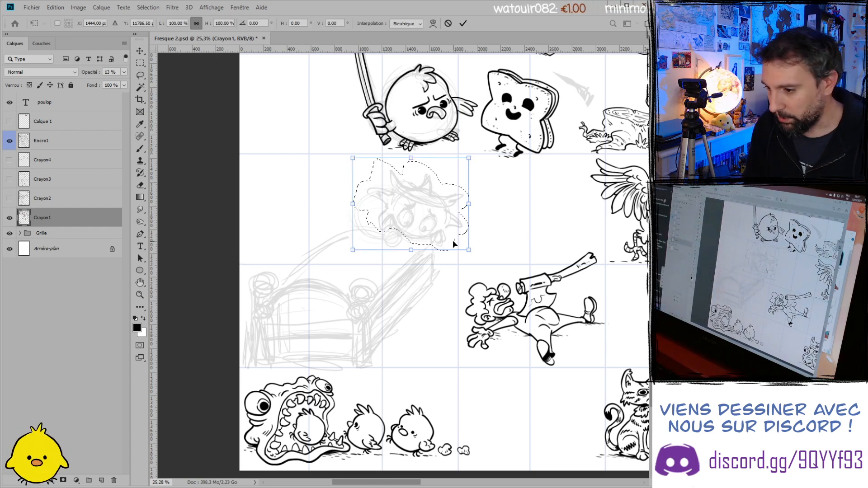
pyautogui.moveTo(468, 251); pyautogui.dragTo(450, 233)
pyautogui.click(463, 23)
pyautogui.hotkey('ctrl', 'd')
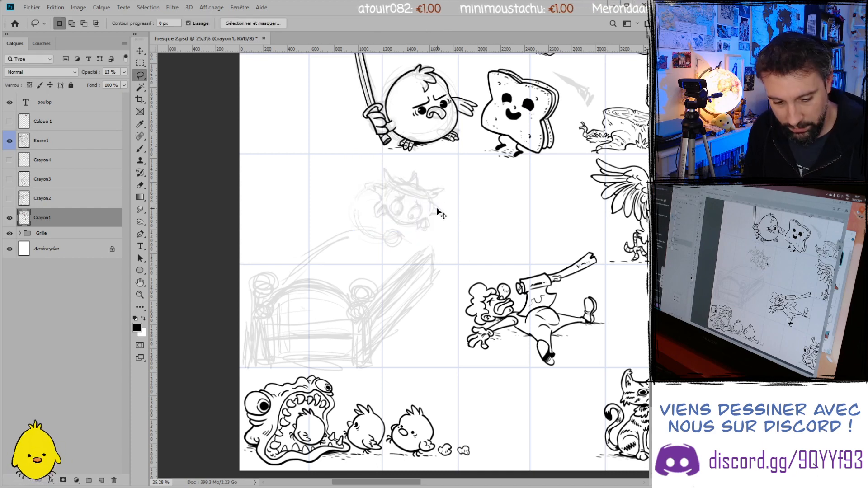
# - Rework the horned head's spikes and mouth, and sketch a second rounded hand at the end of the sloping outline
pyautogui.press('e')
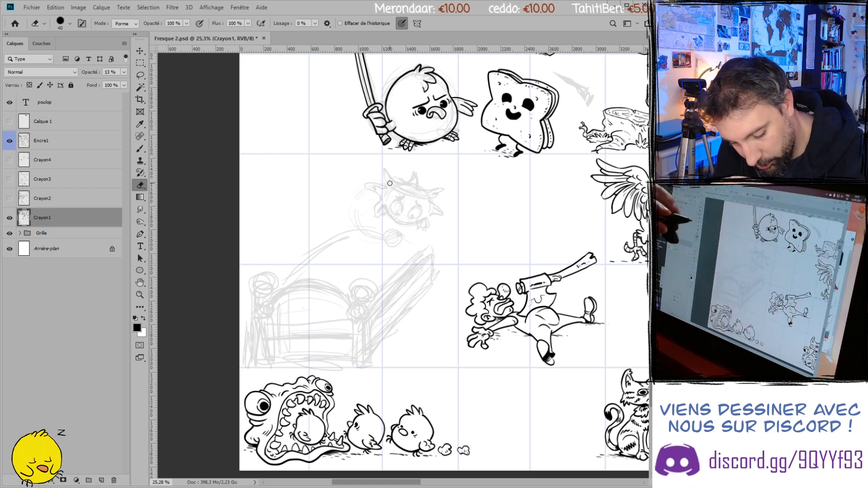
pyautogui.press('b')
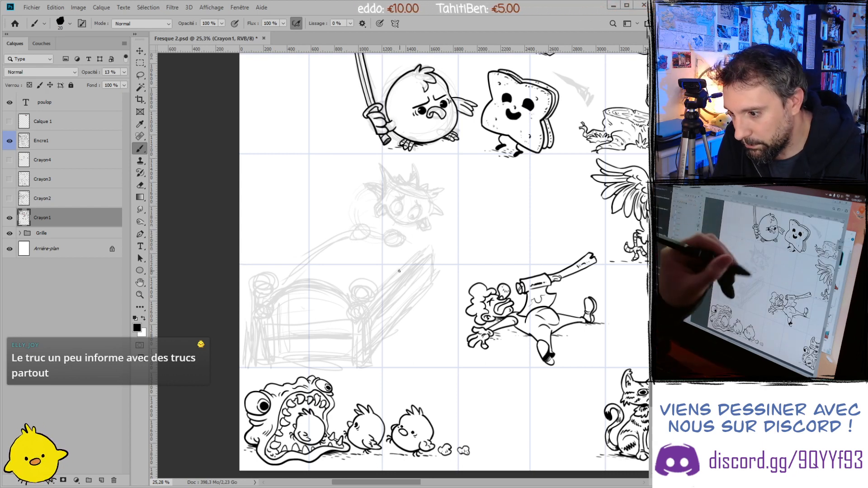
pyautogui.hotkey('ctrl', '+')
pyautogui.hotkey('ctrl', '+')
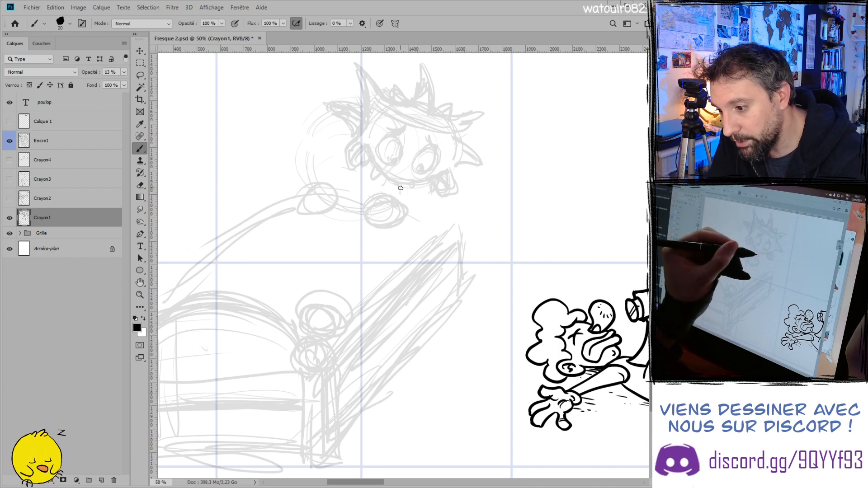
pyautogui.moveTo(409, 196)
pyautogui.mouseDown()
pyautogui.moveTo(415, 215)
pyautogui.moveTo(419, 208)
pyautogui.mouseUp()
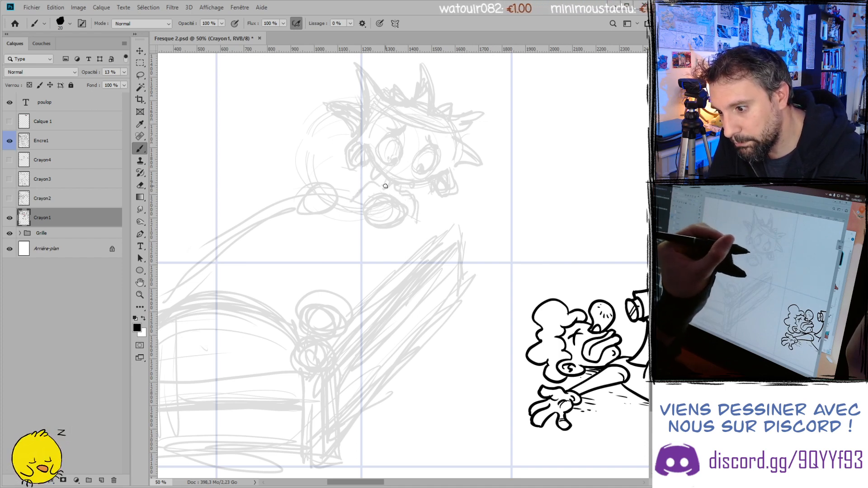
pyautogui.hotkey('ctrl', '-')
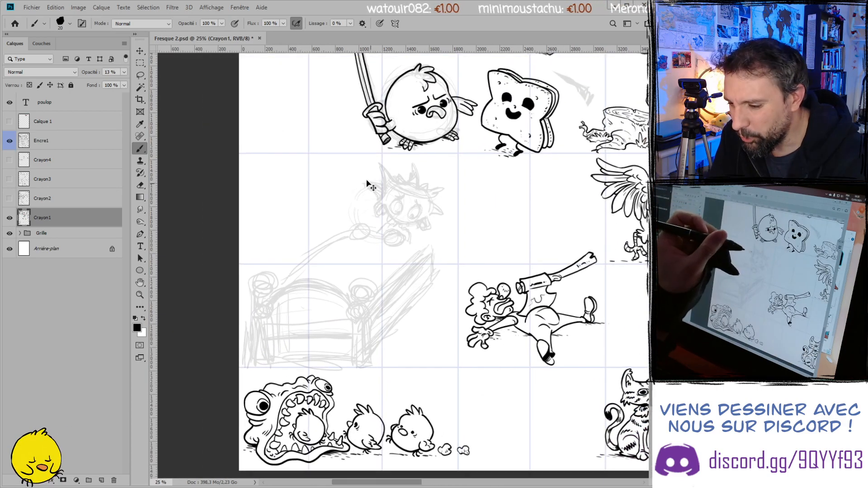
# - Erase the horned head above the bed while keeping the two rounded hands
pyautogui.hotkey('ctrl', '+')
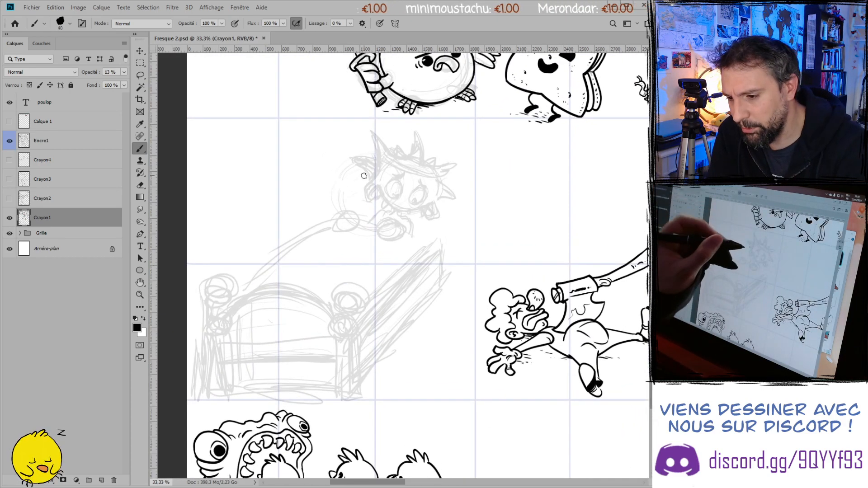
pyautogui.press('e')
pyautogui.moveTo(364, 194)
pyautogui.mouseDown()
pyautogui.moveTo(382, 187)
pyautogui.moveTo(419, 226)
pyautogui.moveTo(439, 223)
pyautogui.moveTo(454, 190)
pyautogui.moveTo(430, 151)
pyautogui.mouseUp()
pyautogui.press('b')
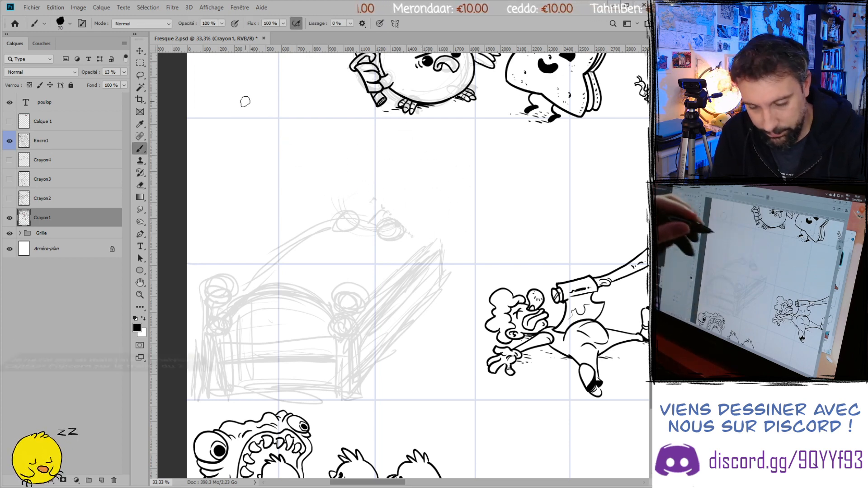
# - Rough in a larger head above the bed with a domed skull, a wide wavy mouth and two round eyes
pyautogui.moveTo(374, 165); pyautogui.dragTo(368, 190)
pyautogui.moveTo(425, 135); pyautogui.dragTo(447, 144)
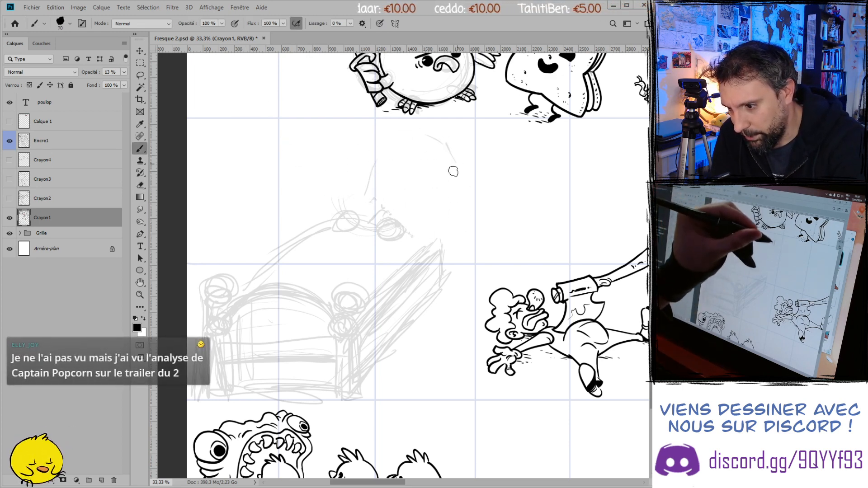
pyautogui.moveTo(384, 197); pyautogui.dragTo(437, 205)
pyautogui.moveTo(398, 127)
pyautogui.mouseDown()
pyautogui.moveTo(464, 170)
pyautogui.moveTo(462, 182)
pyautogui.mouseUp()
pyautogui.moveTo(451, 210)
pyautogui.mouseDown()
pyautogui.moveTo(417, 211)
pyautogui.moveTo(435, 202)
pyautogui.moveTo(395, 194)
pyautogui.moveTo(364, 204)
pyautogui.moveTo(417, 219)
pyautogui.moveTo(446, 204)
pyautogui.moveTo(446, 232)
pyautogui.mouseUp()
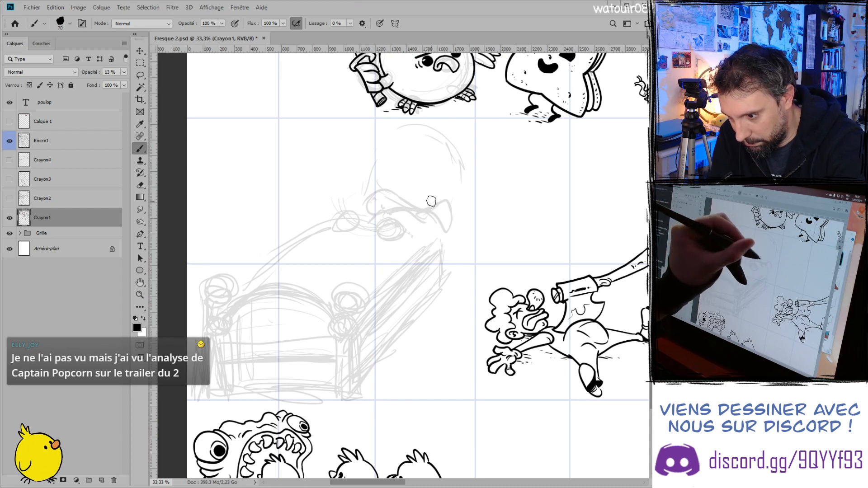
pyautogui.moveTo(397, 165)
pyautogui.mouseDown()
pyautogui.moveTo(415, 177)
pyautogui.moveTo(394, 168)
pyautogui.moveTo(396, 186)
pyautogui.moveTo(442, 175)
pyautogui.mouseUp()
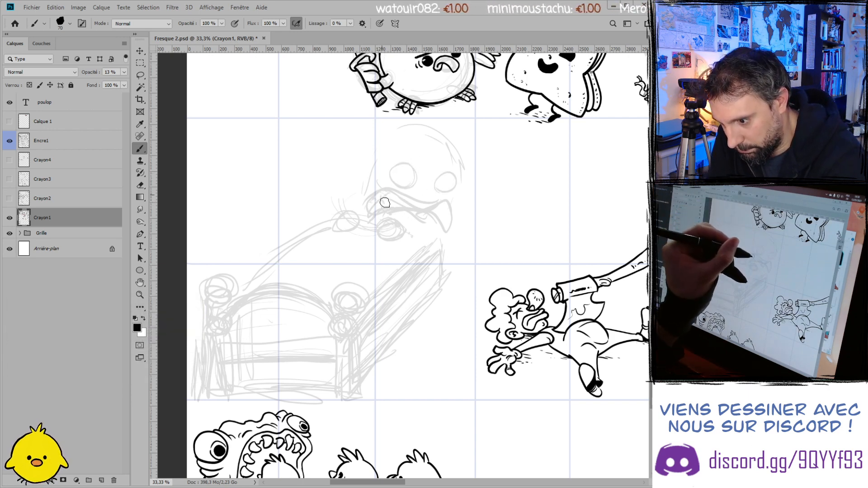
# - Reduce the brush size to 25 and fill the wide mouth with pointed teeth
pyautogui.press('[')
pyautogui.press('[')
pyautogui.press('[')
pyautogui.press('[')
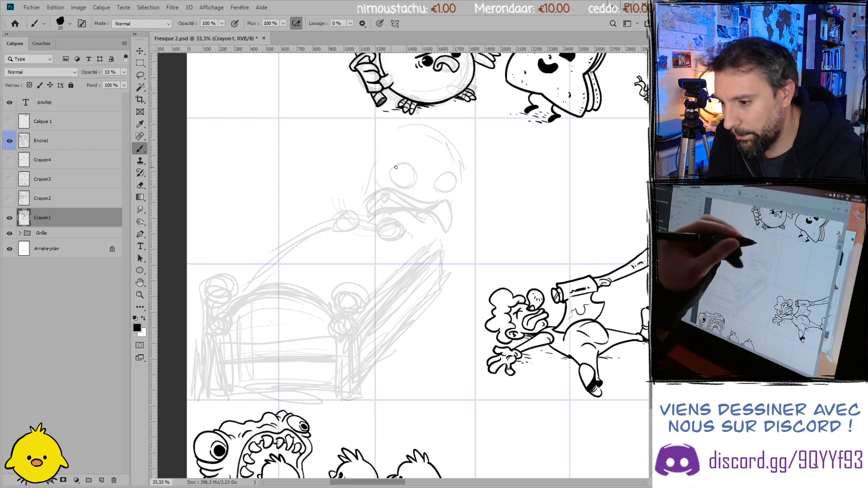
pyautogui.press(']')
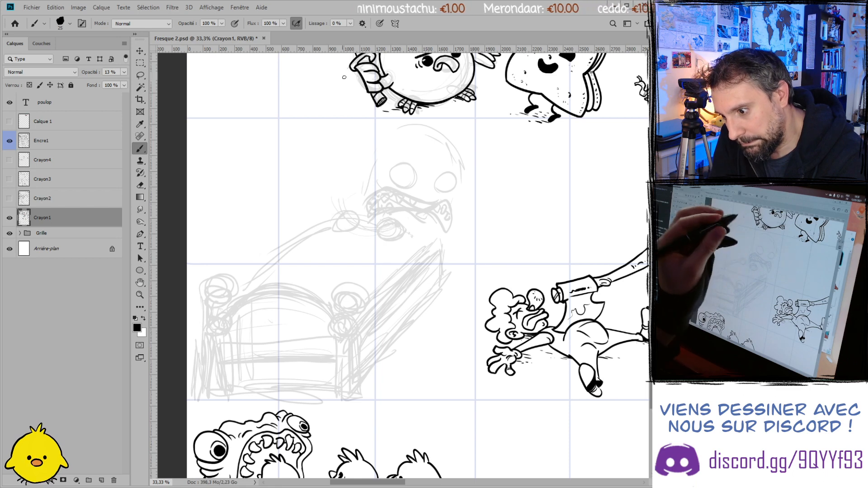
# - Darken the outlines of the two round eyes and trim their upper edges with the eraser
pyautogui.moveTo(390, 178); pyautogui.dragTo(418, 185)
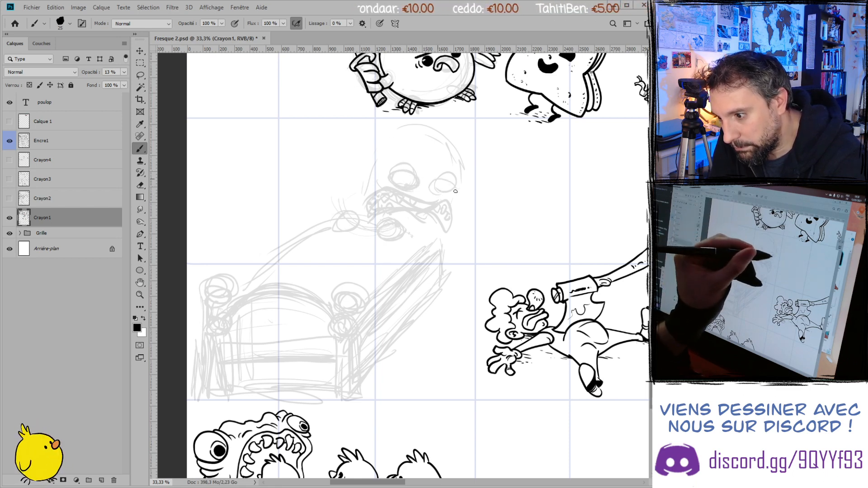
pyautogui.press('e')
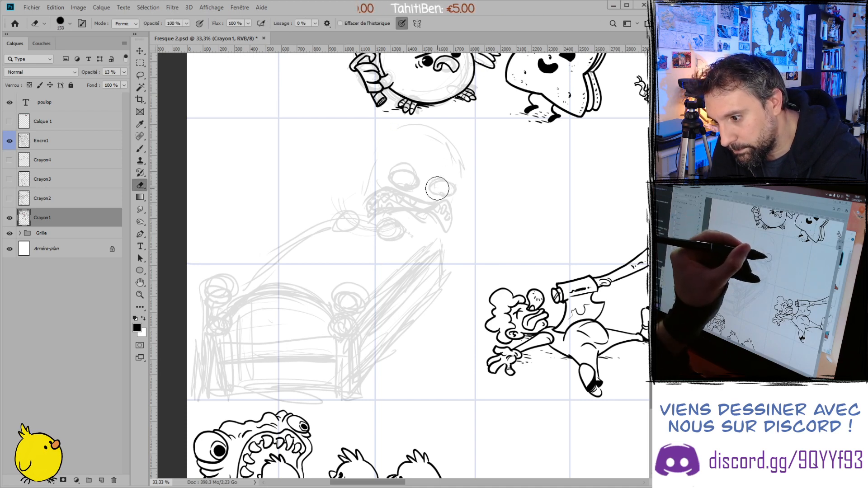
pyautogui.moveTo(401, 164); pyautogui.dragTo(388, 162)
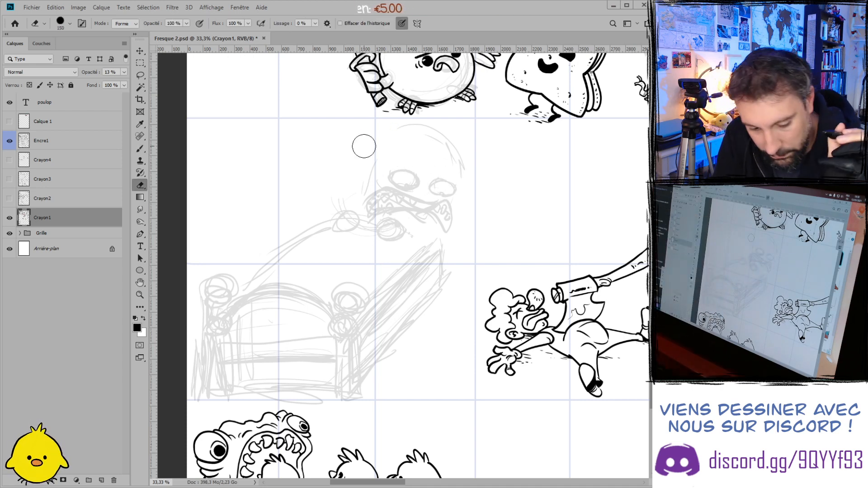
pyautogui.press('b')
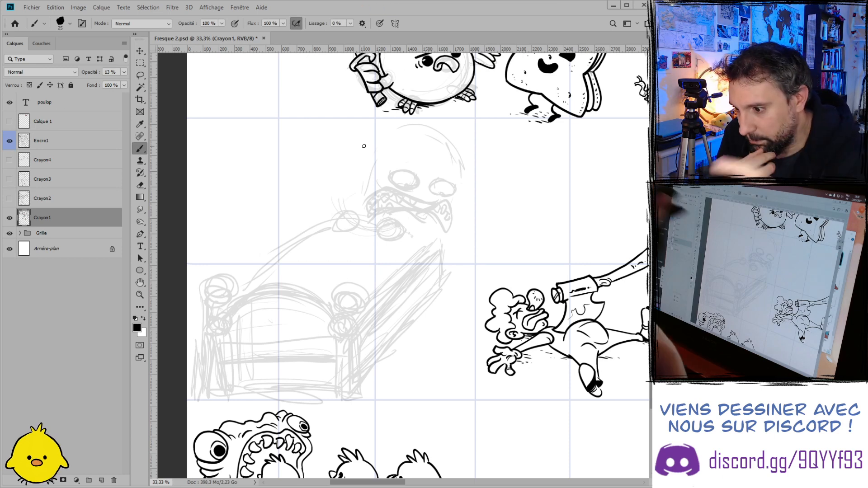
# - Erase the wide-mouthed face and sketch a new round head inside the skull outline
pyautogui.press('e')
pyautogui.moveTo(357, 212)
pyautogui.mouseDown()
pyautogui.moveTo(380, 182)
pyautogui.moveTo(403, 167)
pyautogui.moveTo(440, 177)
pyautogui.moveTo(447, 224)
pyautogui.mouseUp()
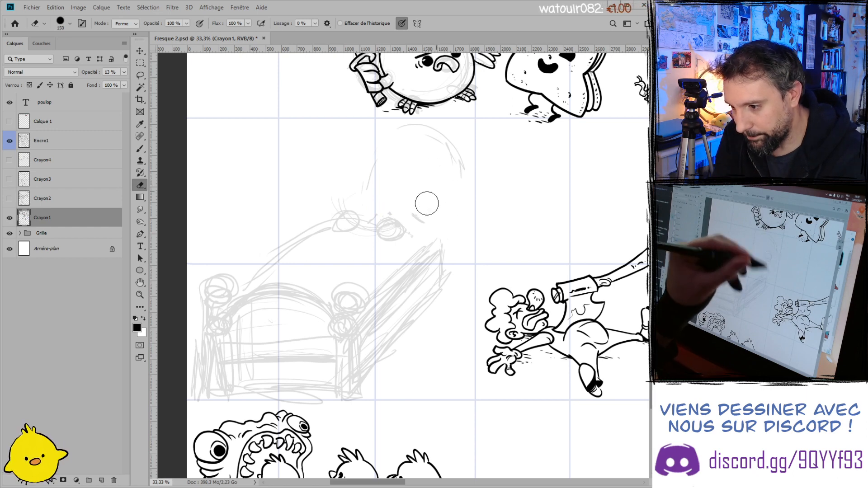
pyautogui.press('b')
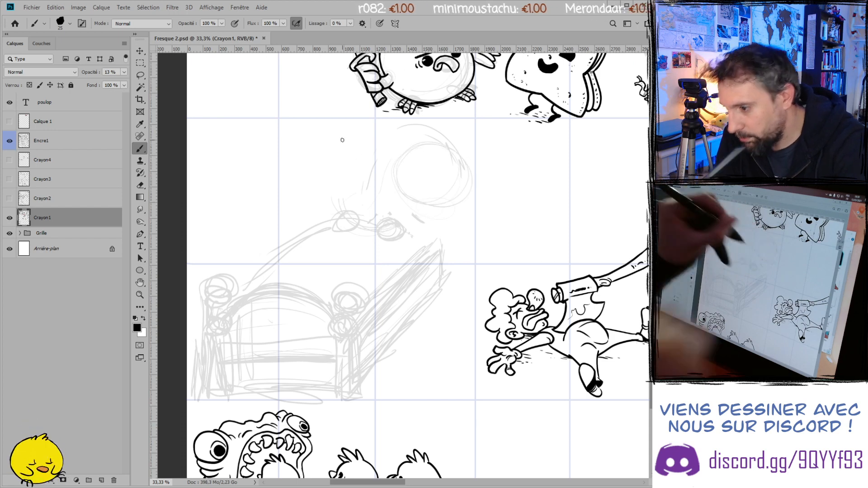
# - Sketch two oval eyes with narrow pupils and slanted worried brows in the lower part of the round head
pyautogui.hotkey('ctrl', '+')
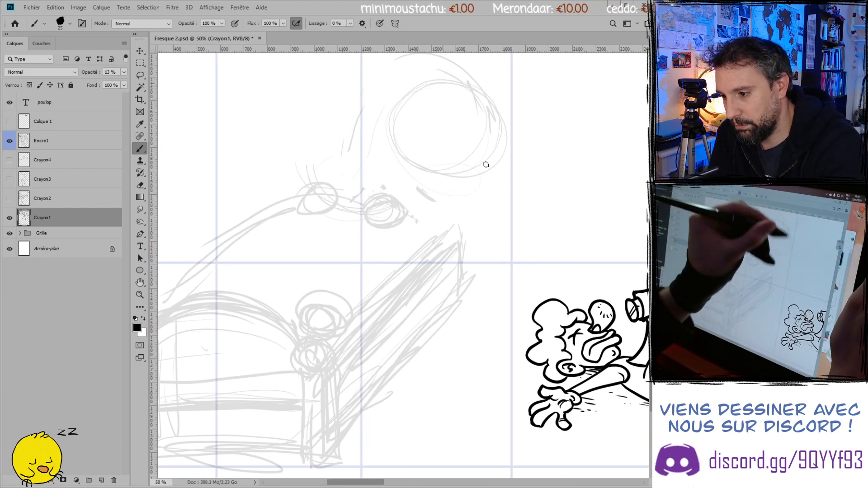
pyautogui.moveTo(441, 142)
pyautogui.mouseDown()
pyautogui.moveTo(416, 136)
pyautogui.moveTo(422, 157)
pyautogui.moveTo(447, 145)
pyautogui.moveTo(415, 144)
pyautogui.moveTo(431, 157)
pyautogui.mouseUp()
pyautogui.moveTo(490, 146)
pyautogui.mouseDown()
pyautogui.moveTo(490, 163)
pyautogui.moveTo(474, 163)
pyautogui.moveTo(478, 156)
pyautogui.mouseUp()
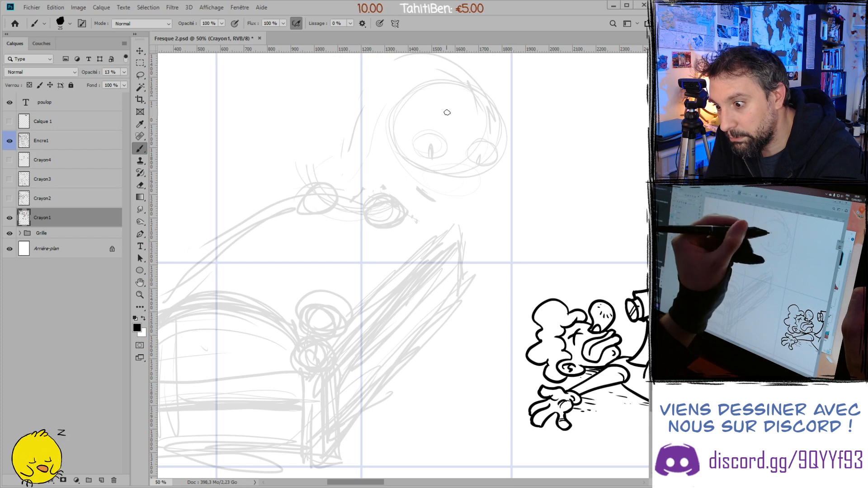
pyautogui.moveTo(420, 128); pyautogui.dragTo(471, 114)
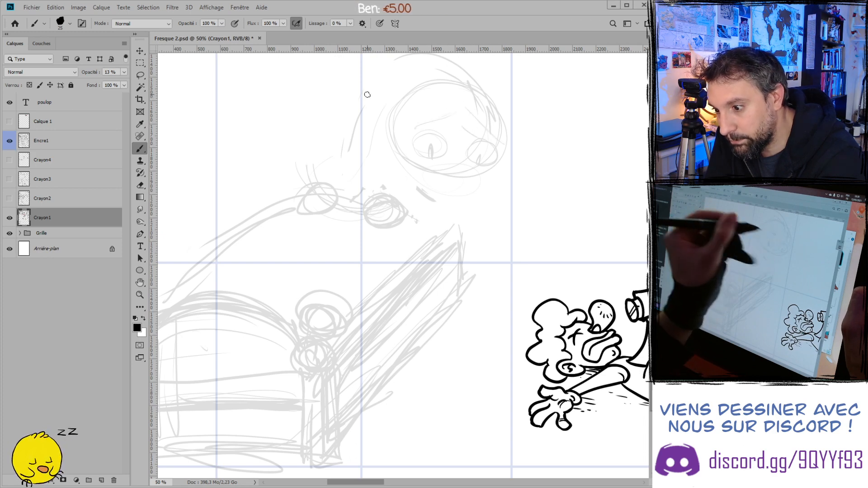
# - Draw a tall open mouth with teeth and lips below the eyes, and add jaw and cheek strokes around it
pyautogui.moveTo(426, 166)
pyautogui.mouseDown()
pyautogui.moveTo(467, 170)
pyautogui.moveTo(461, 159)
pyautogui.mouseUp()
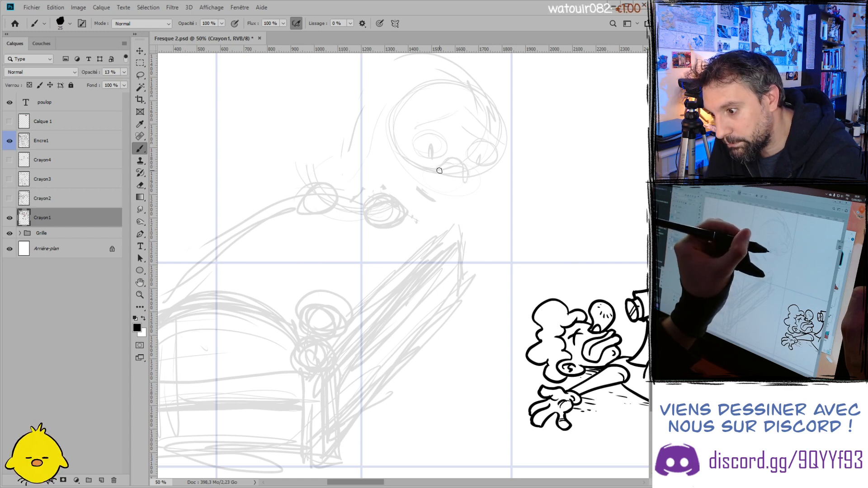
pyautogui.moveTo(447, 169); pyautogui.dragTo(455, 158)
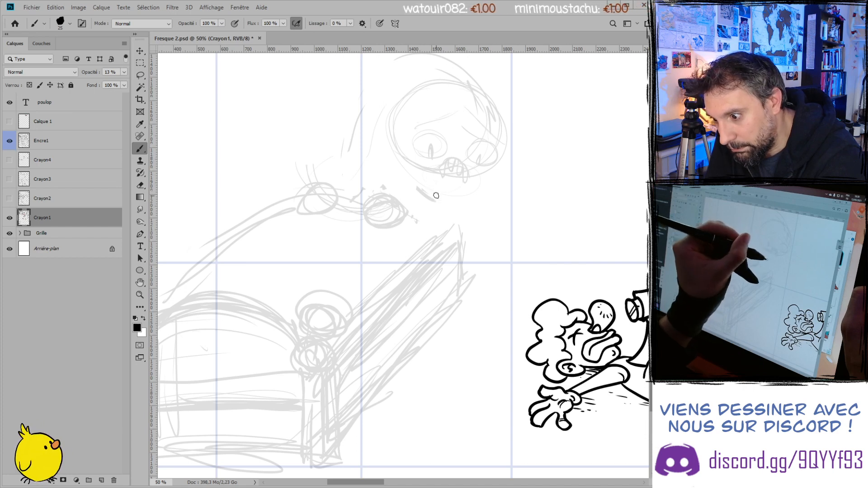
pyautogui.moveTo(449, 192); pyautogui.dragTo(469, 202)
pyautogui.moveTo(465, 178); pyautogui.dragTo(437, 194)
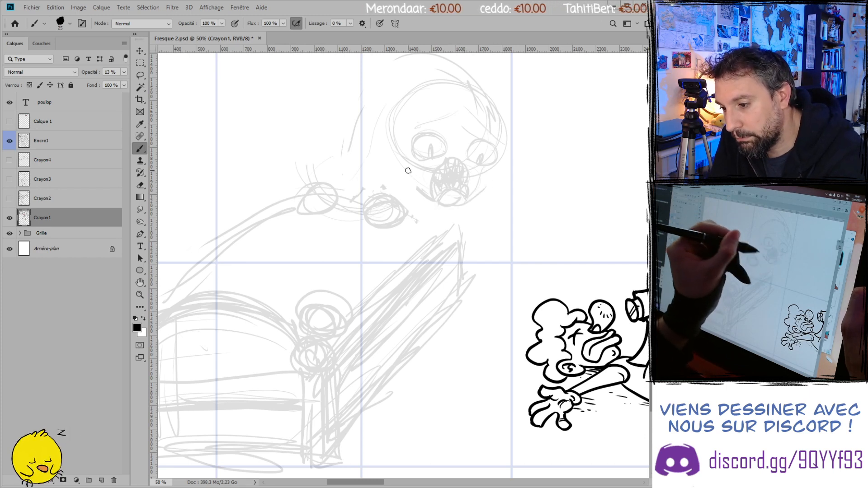
pyautogui.moveTo(398, 150); pyautogui.dragTo(392, 172)
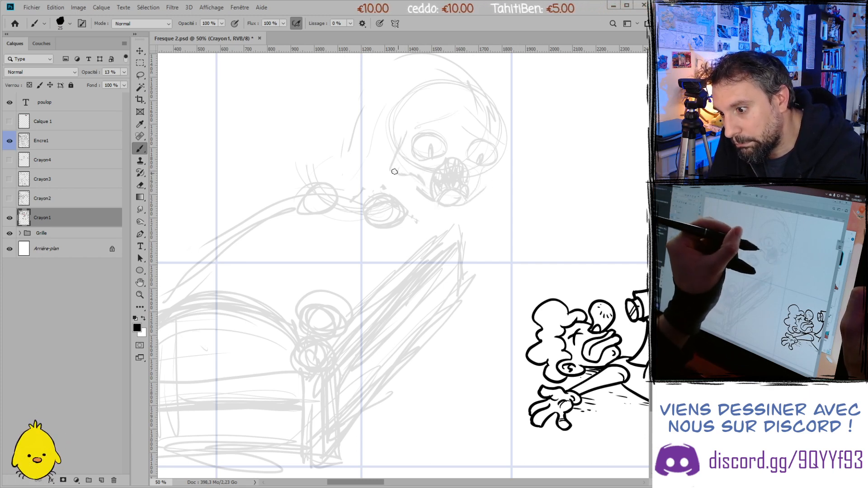
# - Add pointed ears, a heavy brow line and shoulder strokes to the monster's head on layer Crayon1
pyautogui.moveTo(481, 118)
pyautogui.mouseDown()
pyautogui.moveTo(396, 135)
pyautogui.moveTo(392, 127)
pyautogui.moveTo(482, 129)
pyautogui.moveTo(509, 147)
pyautogui.mouseUp()
pyautogui.moveTo(467, 122)
pyautogui.mouseDown()
pyautogui.moveTo(473, 129)
pyautogui.moveTo(463, 131)
pyautogui.mouseUp()
pyautogui.moveTo(395, 109)
pyautogui.mouseDown()
pyautogui.moveTo(398, 149)
pyautogui.moveTo(378, 125)
pyautogui.mouseUp()
pyautogui.moveTo(513, 122)
pyautogui.mouseDown()
pyautogui.moveTo(503, 138)
pyautogui.moveTo(512, 156)
pyautogui.moveTo(479, 181)
pyautogui.mouseUp()
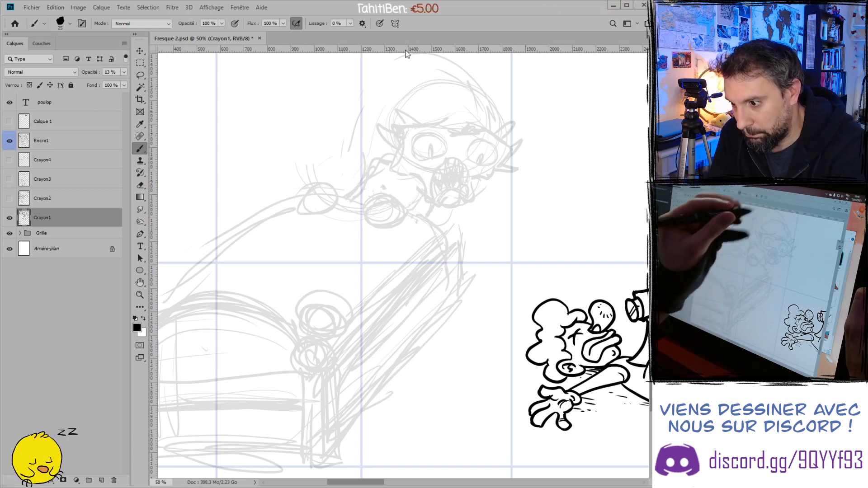
pyautogui.moveTo(452, 134); pyautogui.dragTo(428, 128)
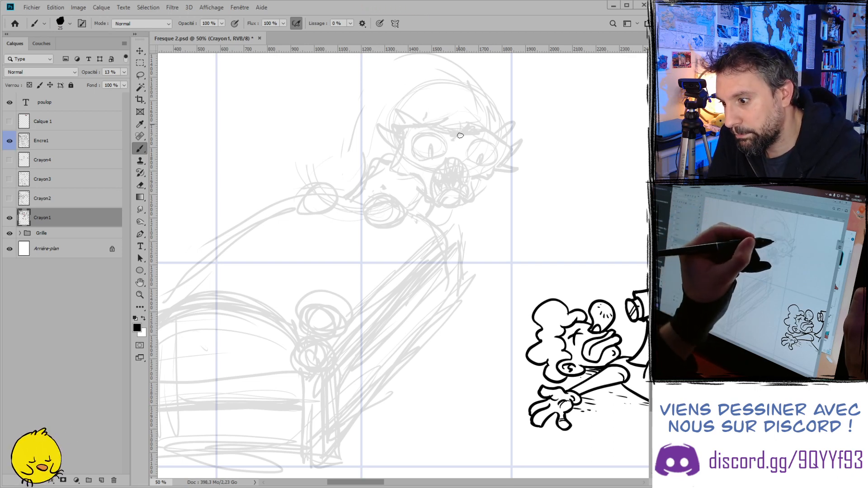
pyautogui.moveTo(466, 123); pyautogui.dragTo(485, 132)
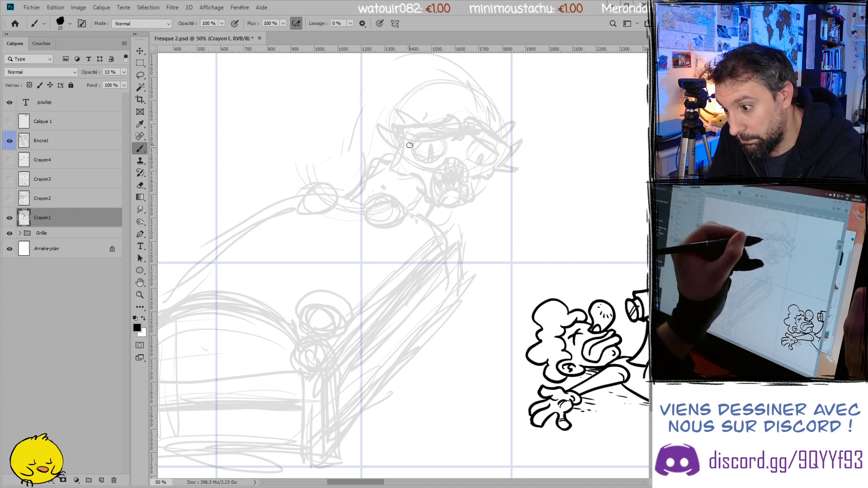
# - Sketch the round head of a second small figure peeking out beside the bed, with rough arm and hand strokes
pyautogui.hotkey('ctrl', '-')
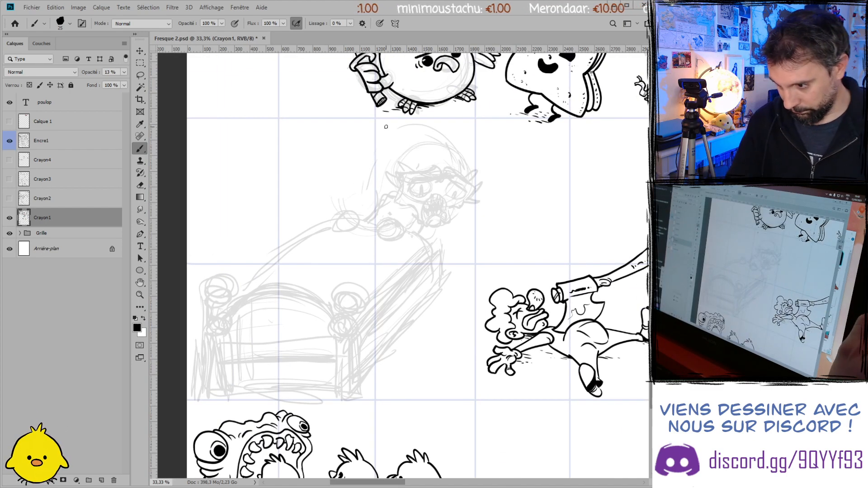
pyautogui.hotkey('ctrl', '+')
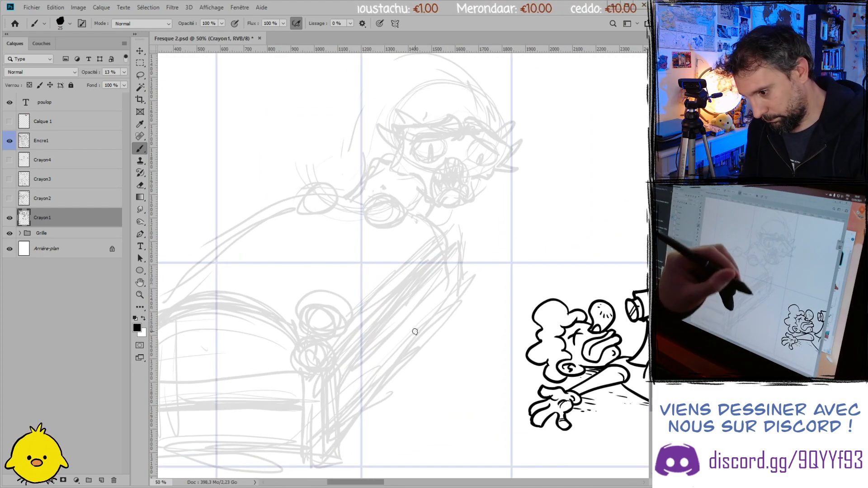
pyautogui.moveTo(417, 315)
pyautogui.mouseDown()
pyautogui.moveTo(442, 341)
pyautogui.moveTo(436, 362)
pyautogui.moveTo(417, 377)
pyautogui.moveTo(389, 355)
pyautogui.moveTo(420, 382)
pyautogui.mouseUp()
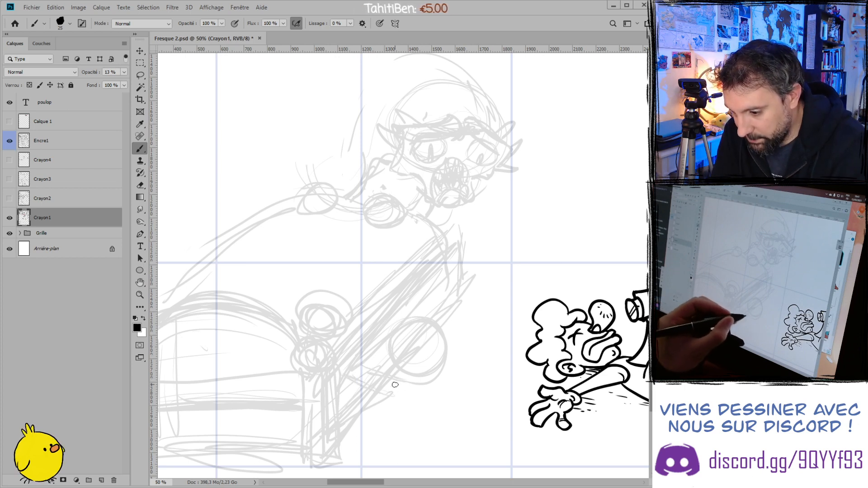
pyautogui.moveTo(356, 377)
pyautogui.mouseDown()
pyautogui.moveTo(397, 384)
pyautogui.moveTo(387, 374)
pyautogui.moveTo(425, 388)
pyautogui.moveTo(393, 395)
pyautogui.moveTo(411, 404)
pyautogui.moveTo(401, 397)
pyautogui.moveTo(416, 406)
pyautogui.mouseUp()
pyautogui.moveTo(450, 364)
pyautogui.mouseDown()
pyautogui.moveTo(470, 363)
pyautogui.moveTo(449, 362)
pyautogui.moveTo(462, 368)
pyautogui.moveTo(444, 376)
pyautogui.moveTo(465, 377)
pyautogui.moveTo(442, 367)
pyautogui.moveTo(438, 382)
pyautogui.moveTo(465, 384)
pyautogui.mouseUp()
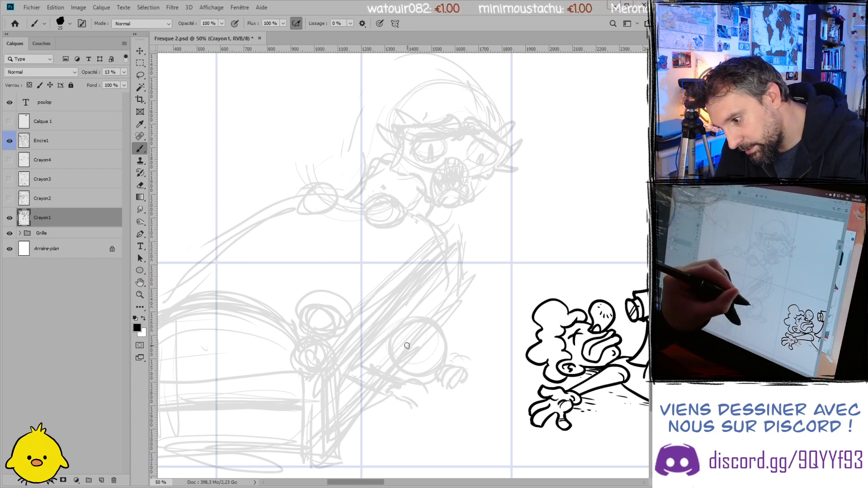
# - Clean out the small figure's round head and draw its round eyes, nose, toothed mouth and hair with tufts on both sides
pyautogui.press('e')
pyautogui.moveTo(411, 343); pyautogui.dragTo(422, 355)
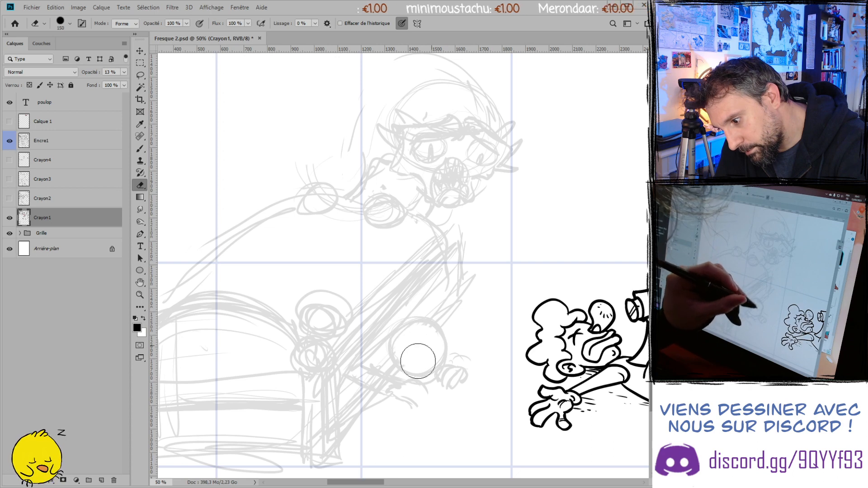
pyautogui.press('b')
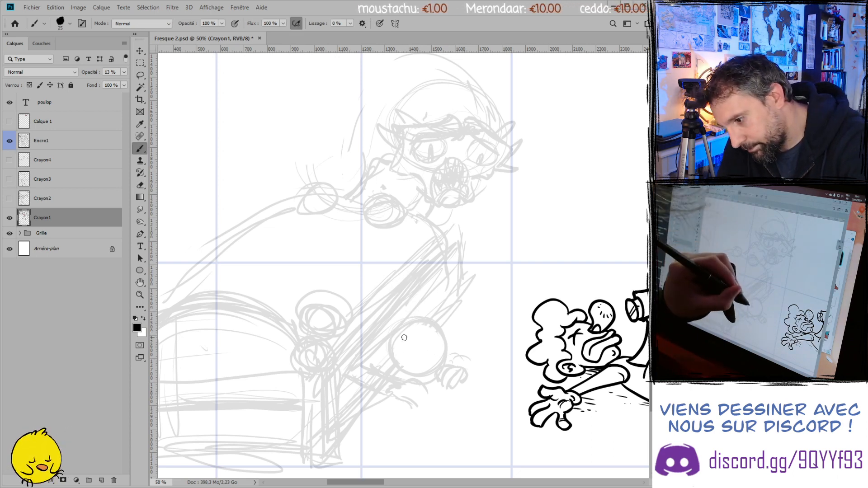
pyautogui.moveTo(416, 339)
pyautogui.mouseDown()
pyautogui.moveTo(405, 350)
pyautogui.moveTo(435, 347)
pyautogui.moveTo(423, 355)
pyautogui.mouseUp()
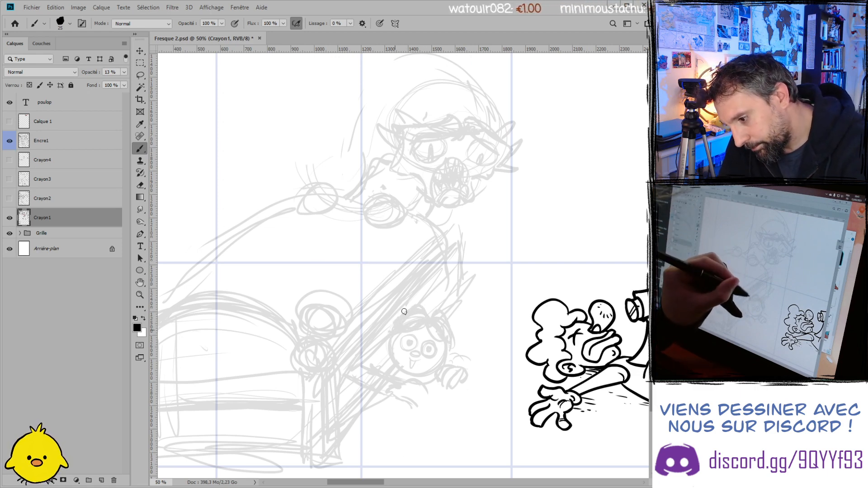
pyautogui.moveTo(456, 347)
pyautogui.mouseDown()
pyautogui.moveTo(487, 364)
pyautogui.moveTo(476, 369)
pyautogui.moveTo(454, 348)
pyautogui.moveTo(488, 360)
pyautogui.moveTo(460, 363)
pyautogui.moveTo(453, 349)
pyautogui.moveTo(474, 369)
pyautogui.moveTo(455, 335)
pyautogui.moveTo(494, 350)
pyautogui.mouseUp()
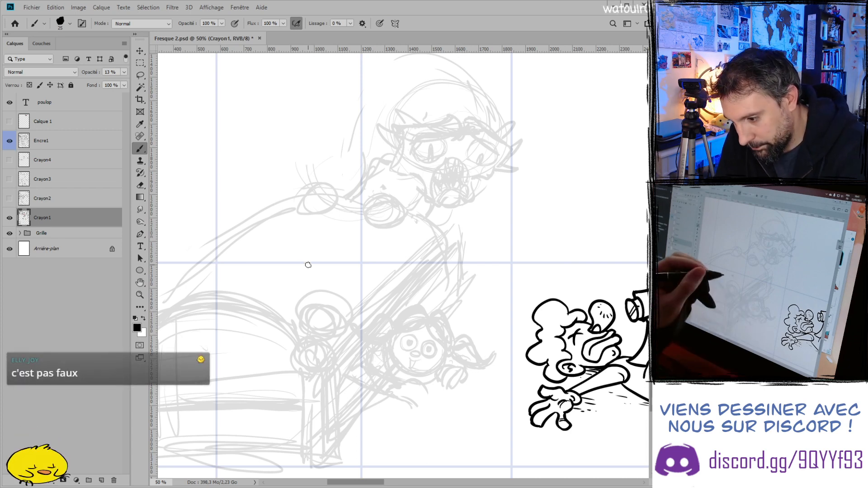
pyautogui.press('e')
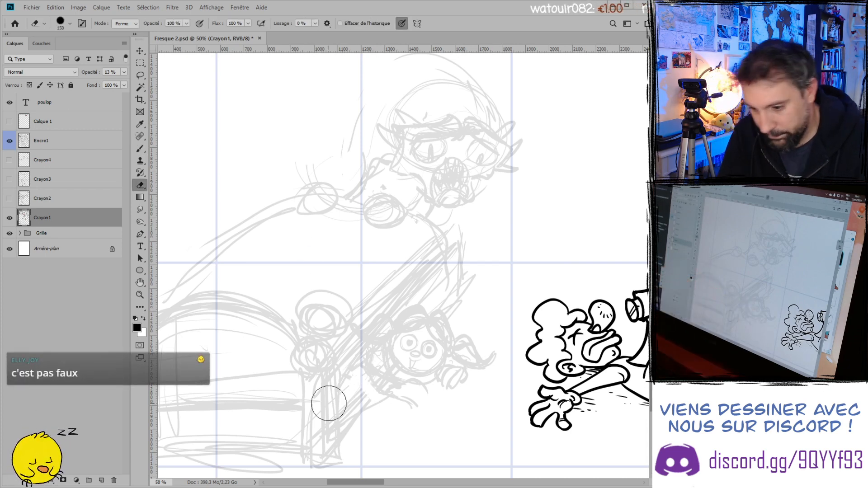
pyautogui.press('b')
# - Add a pointed hair tuft and nostrils to the monster's head, and sketch a narrow bed leg with a round foot below it
pyautogui.scroll(3, 254, 236)
pyautogui.hscroll(2, 253, 231)
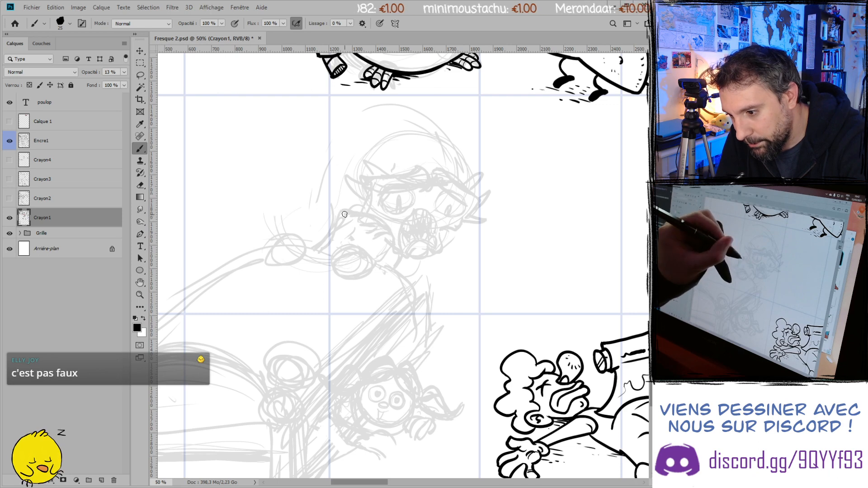
pyautogui.moveTo(405, 166)
pyautogui.mouseDown()
pyautogui.moveTo(423, 163)
pyautogui.moveTo(409, 159)
pyautogui.mouseUp()
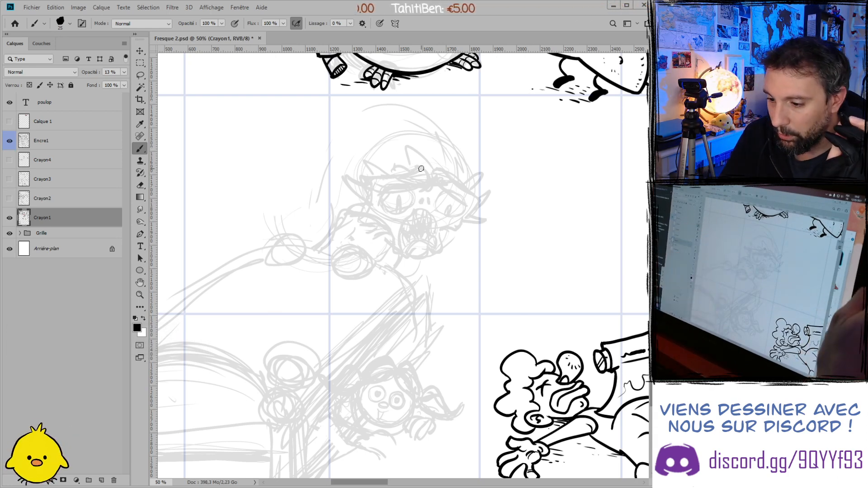
pyautogui.hotkey('ctrl', '-')
pyautogui.hotkey('ctrl', '+')
pyautogui.moveTo(435, 260); pyautogui.dragTo(440, 329)
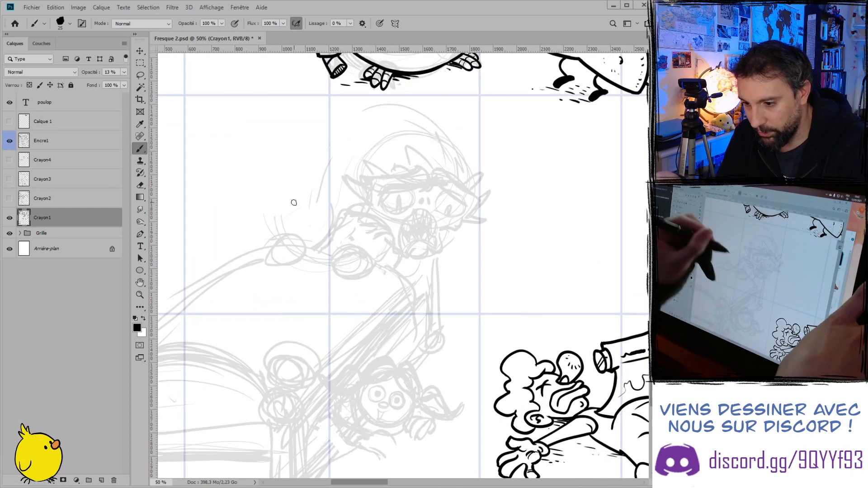
# - Sketch the headboard's arch and ball-topped post behind the blanket, and redraw the round knobs on the footboard posts
pyautogui.moveTo(246, 205)
pyautogui.mouseDown()
pyautogui.moveTo(340, 174)
pyautogui.moveTo(368, 128)
pyautogui.mouseUp()
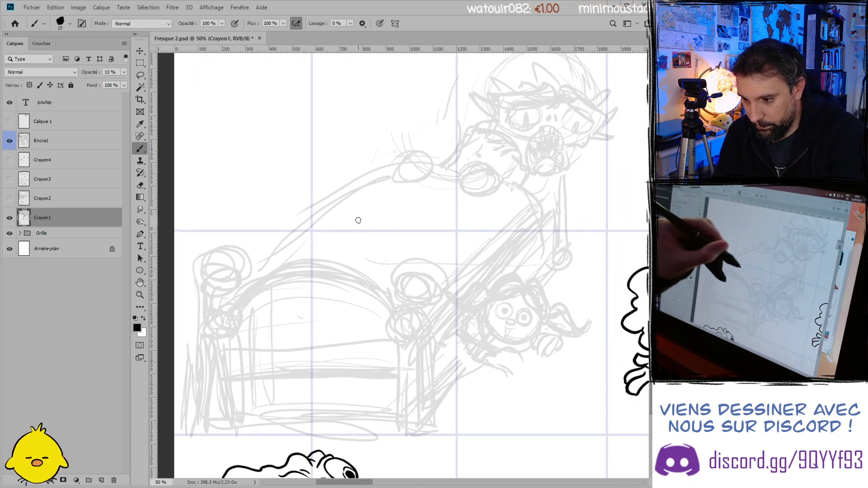
pyautogui.moveTo(384, 122)
pyautogui.mouseDown()
pyautogui.moveTo(477, 85)
pyautogui.moveTo(383, 117)
pyautogui.moveTo(379, 165)
pyautogui.mouseUp()
pyautogui.moveTo(358, 131); pyautogui.dragTo(357, 179)
pyautogui.moveTo(354, 122)
pyautogui.mouseDown()
pyautogui.moveTo(355, 144)
pyautogui.moveTo(380, 118)
pyautogui.mouseUp()
pyautogui.moveTo(379, 118); pyautogui.dragTo(348, 115)
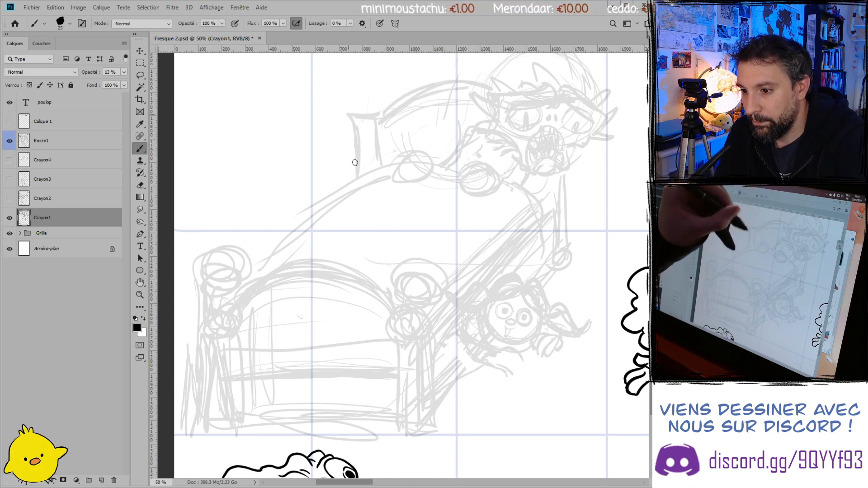
pyautogui.moveTo(361, 68)
pyautogui.mouseDown()
pyautogui.moveTo(347, 85)
pyautogui.moveTo(361, 103)
pyautogui.moveTo(377, 75)
pyautogui.moveTo(356, 77)
pyautogui.moveTo(356, 107)
pyautogui.moveTo(383, 98)
pyautogui.moveTo(373, 115)
pyautogui.mouseUp()
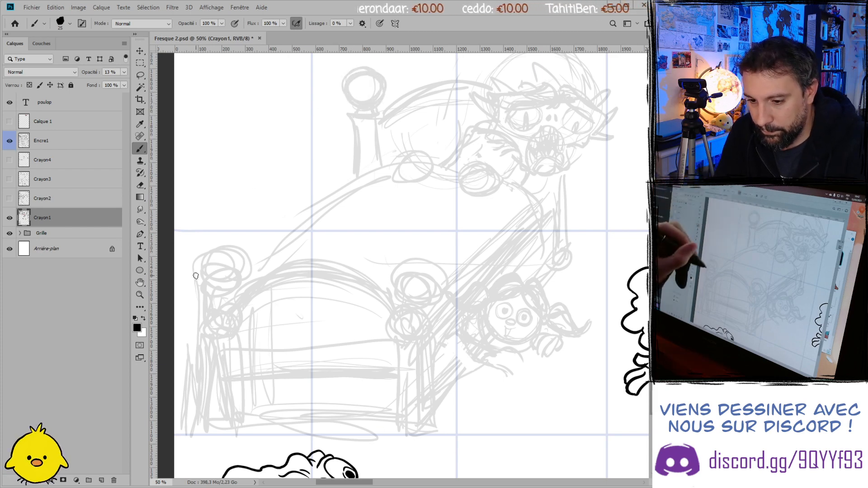
pyautogui.moveTo(409, 281)
pyautogui.mouseDown()
pyautogui.moveTo(395, 269)
pyautogui.moveTo(409, 259)
pyautogui.mouseUp()
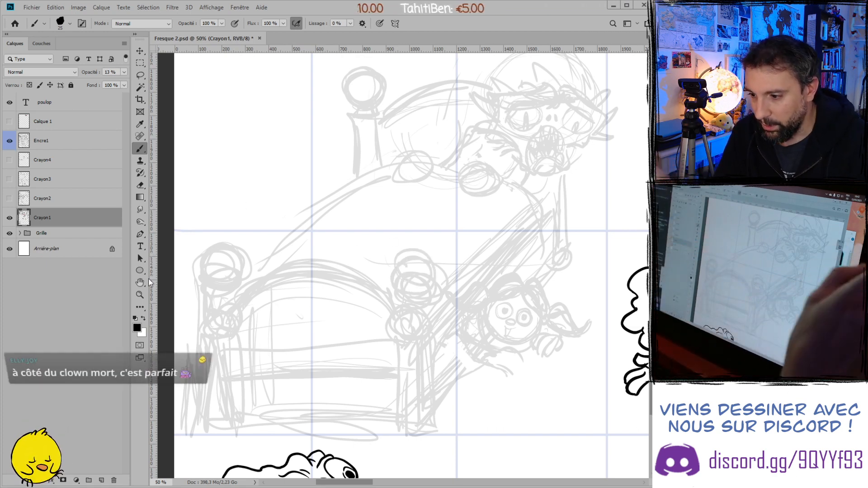
# - Activate and show layer Crayon3, and draw the two footboard knobs between a pair of horizontal guide lines
pyautogui.click(72, 179)
pyautogui.click(10, 179)
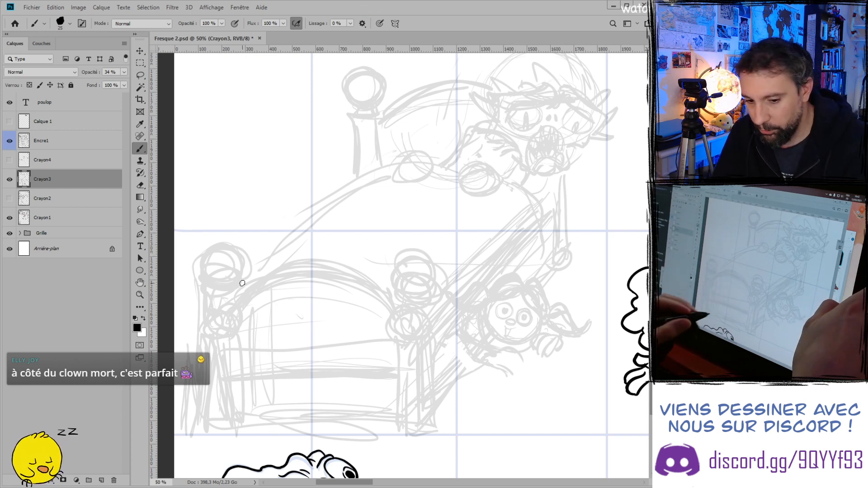
pyautogui.moveTo(406, 265)
pyautogui.mouseDown()
pyautogui.moveTo(431, 287)
pyautogui.moveTo(410, 266)
pyautogui.moveTo(405, 299)
pyautogui.moveTo(434, 279)
pyautogui.moveTo(347, 257)
pyautogui.moveTo(212, 261)
pyautogui.mouseUp()
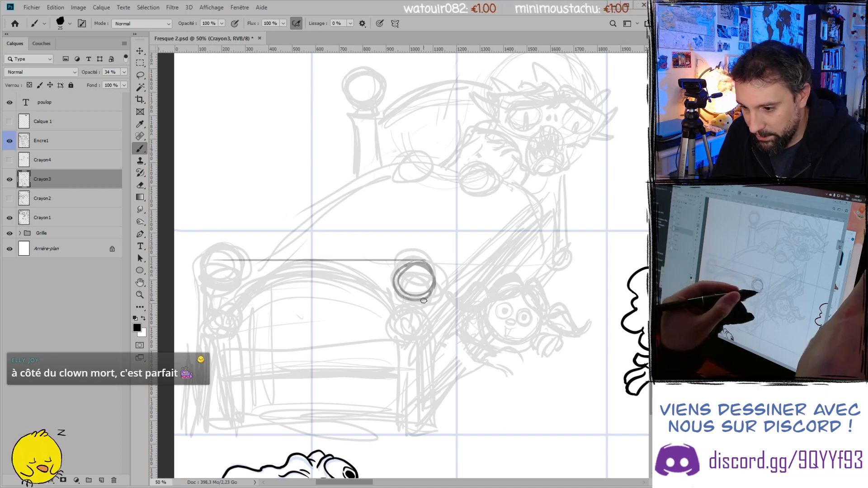
pyautogui.moveTo(409, 299); pyautogui.dragTo(192, 299)
pyautogui.moveTo(210, 265)
pyautogui.mouseDown()
pyautogui.moveTo(215, 296)
pyautogui.moveTo(241, 280)
pyautogui.moveTo(210, 265)
pyautogui.moveTo(200, 290)
pyautogui.moveTo(232, 273)
pyautogui.mouseUp()
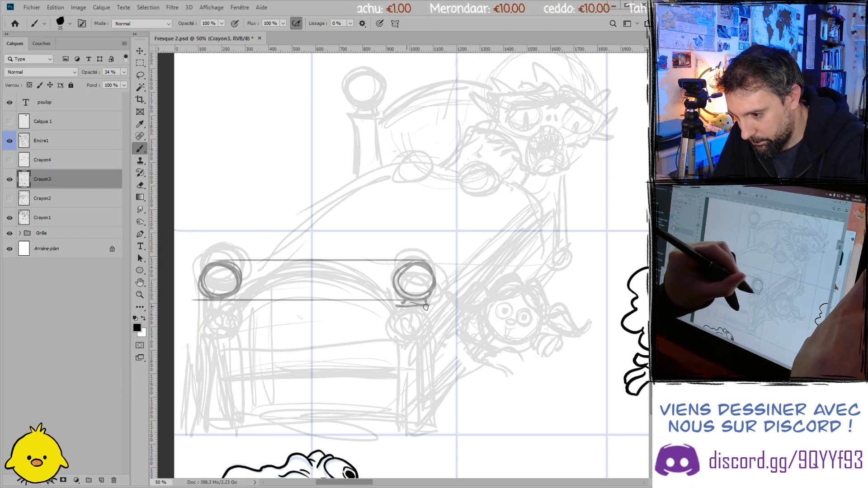
# - Draw the two rectangular footboard posts with side faces under the knobs, and a straight crossbar line between them
pyautogui.moveTo(399, 307)
pyautogui.mouseDown()
pyautogui.moveTo(398, 436)
pyautogui.moveTo(424, 412)
pyautogui.moveTo(424, 439)
pyautogui.mouseUp()
pyautogui.moveTo(431, 308)
pyautogui.mouseDown()
pyautogui.moveTo(431, 425)
pyautogui.moveTo(399, 435)
pyautogui.mouseUp()
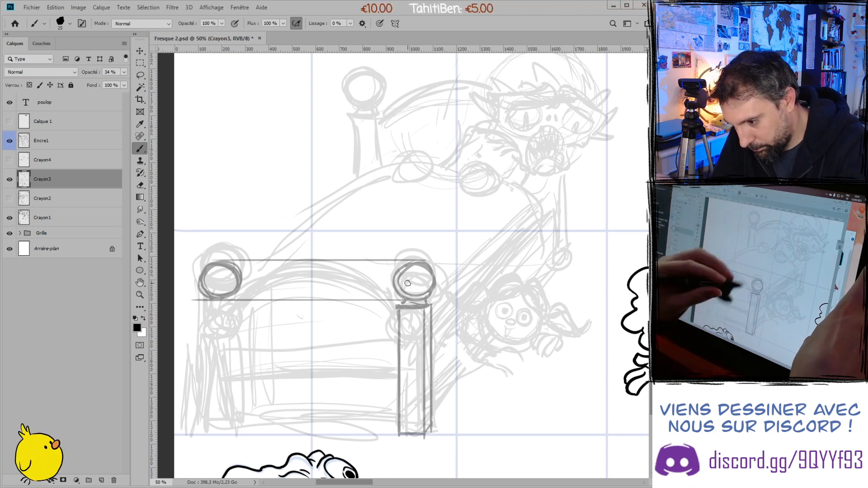
pyautogui.moveTo(397, 313); pyautogui.dragTo(398, 433)
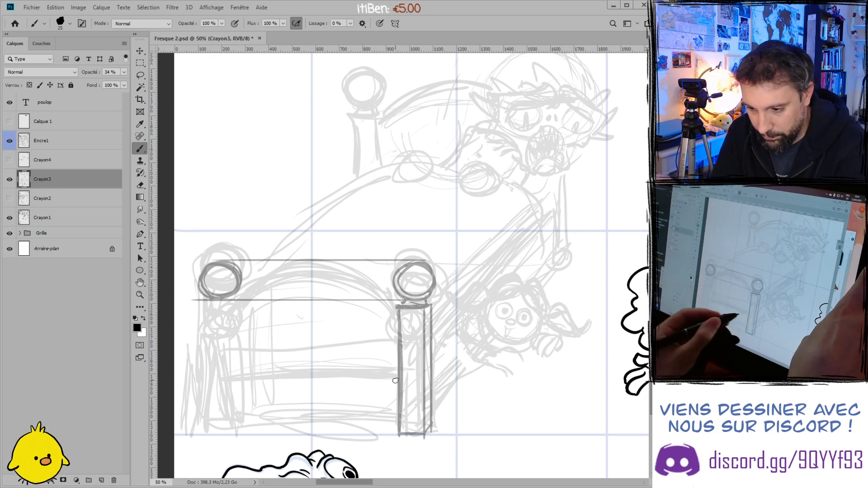
pyautogui.moveTo(400, 373); pyautogui.dragTo(208, 374)
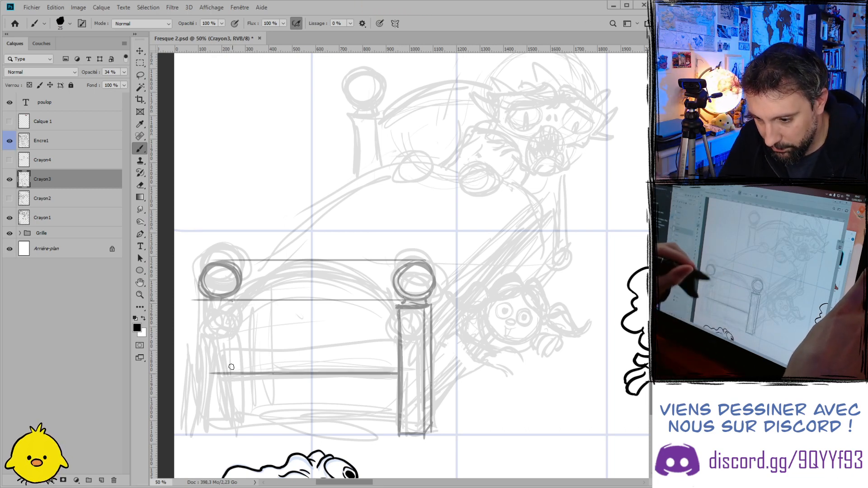
pyautogui.moveTo(231, 300); pyautogui.dragTo(233, 429)
pyautogui.moveTo(200, 302)
pyautogui.mouseDown()
pyautogui.moveTo(203, 384)
pyautogui.moveTo(234, 433)
pyautogui.mouseUp()
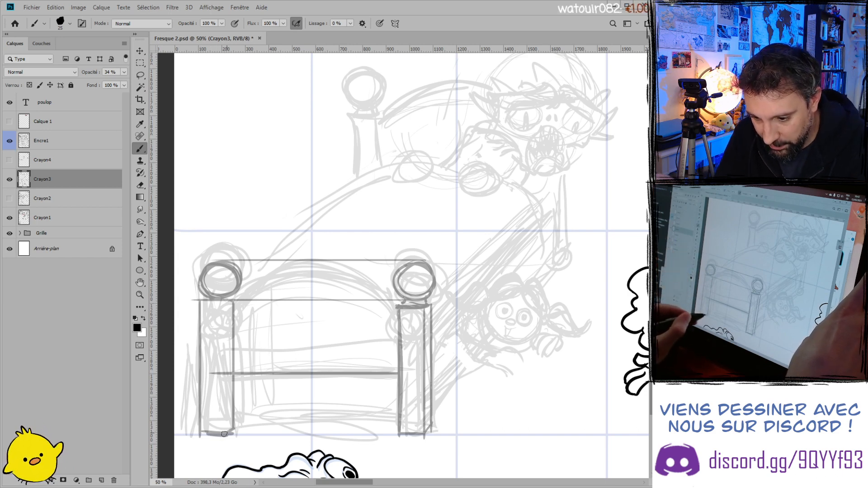
pyautogui.moveTo(224, 302); pyautogui.dragTo(224, 429)
# - Draw the footboard's arched top between the posts and add the lower edge of the crossbar
pyautogui.moveTo(228, 311)
pyautogui.mouseDown()
pyautogui.moveTo(255, 284)
pyautogui.moveTo(391, 299)
pyautogui.moveTo(326, 264)
pyautogui.moveTo(397, 311)
pyautogui.mouseUp()
pyautogui.moveTo(333, 263)
pyautogui.mouseDown()
pyautogui.moveTo(399, 314)
pyautogui.moveTo(394, 308)
pyautogui.mouseUp()
pyautogui.moveTo(237, 377)
pyautogui.mouseDown()
pyautogui.moveTo(394, 377)
pyautogui.moveTo(232, 371)
pyautogui.moveTo(397, 381)
pyautogui.moveTo(381, 366)
pyautogui.moveTo(369, 378)
pyautogui.moveTo(395, 381)
pyautogui.moveTo(230, 383)
pyautogui.mouseUp()
pyautogui.moveTo(228, 384); pyautogui.dragTo(398, 385)
pyautogui.moveTo(399, 387); pyautogui.dragTo(231, 386)
pyautogui.moveTo(231, 385)
pyautogui.mouseDown()
pyautogui.moveTo(396, 388)
pyautogui.moveTo(235, 382)
pyautogui.mouseUp()
# - Reinforce the footboard's arch and draw a heart centred beneath it
pyautogui.moveTo(333, 268)
pyautogui.mouseDown()
pyautogui.moveTo(394, 311)
pyautogui.moveTo(361, 275)
pyautogui.mouseUp()
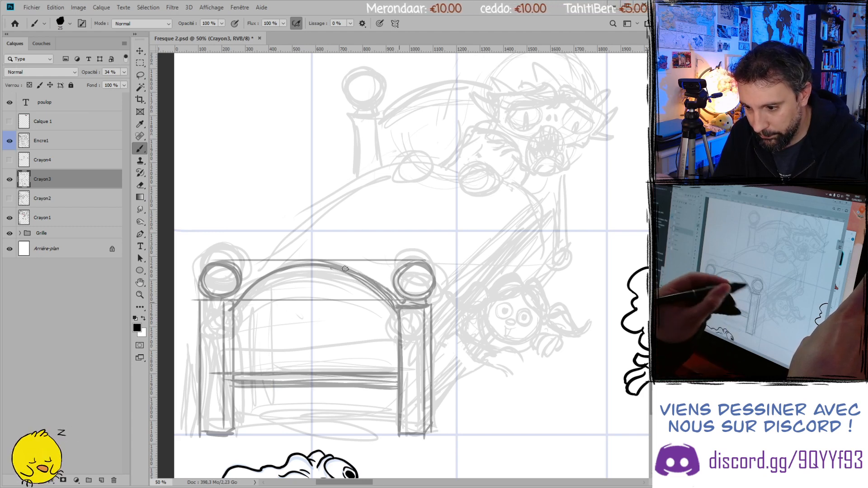
pyautogui.moveTo(303, 315)
pyautogui.mouseDown()
pyautogui.moveTo(283, 297)
pyautogui.moveTo(320, 285)
pyautogui.moveTo(309, 321)
pyautogui.moveTo(287, 304)
pyautogui.moveTo(304, 294)
pyautogui.moveTo(281, 298)
pyautogui.moveTo(306, 295)
pyautogui.mouseUp()
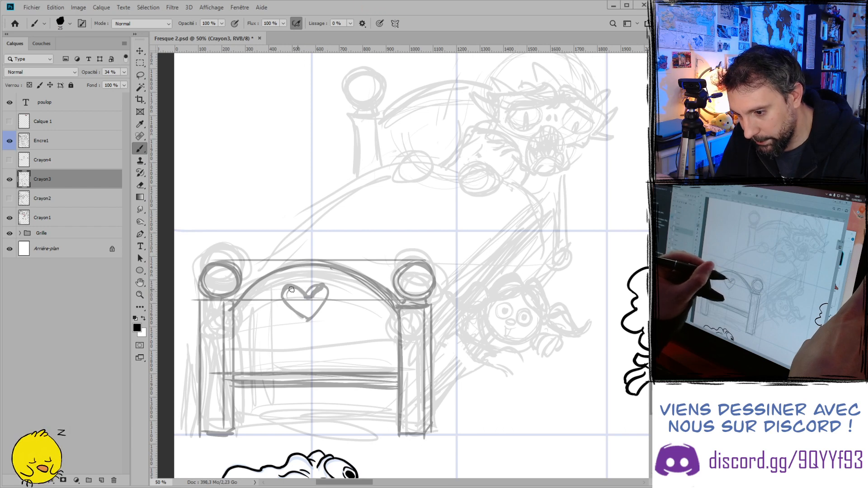
pyautogui.moveTo(297, 317); pyautogui.dragTo(311, 316)
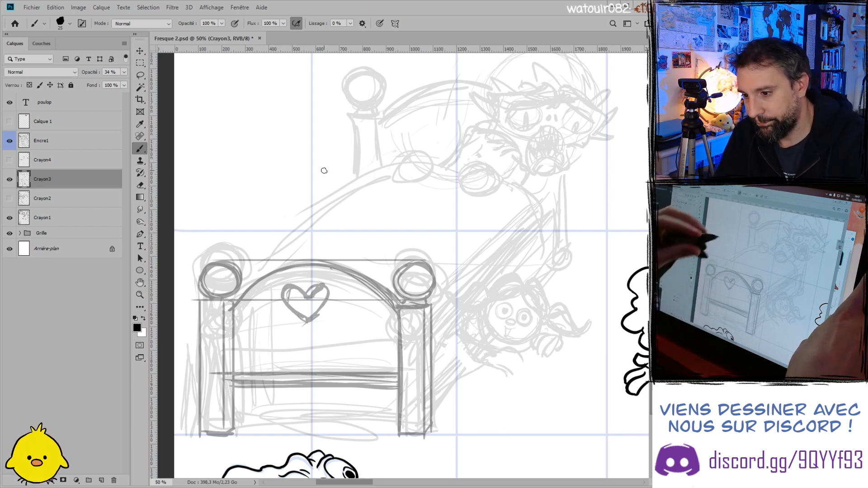
# - Outline the blanket's sloping edge from the headboard down to the footboard and add curved fold lines over the knees
pyautogui.moveTo(398, 161)
pyautogui.mouseDown()
pyautogui.moveTo(340, 178)
pyautogui.moveTo(300, 212)
pyautogui.moveTo(360, 174)
pyautogui.moveTo(276, 240)
pyautogui.mouseUp()
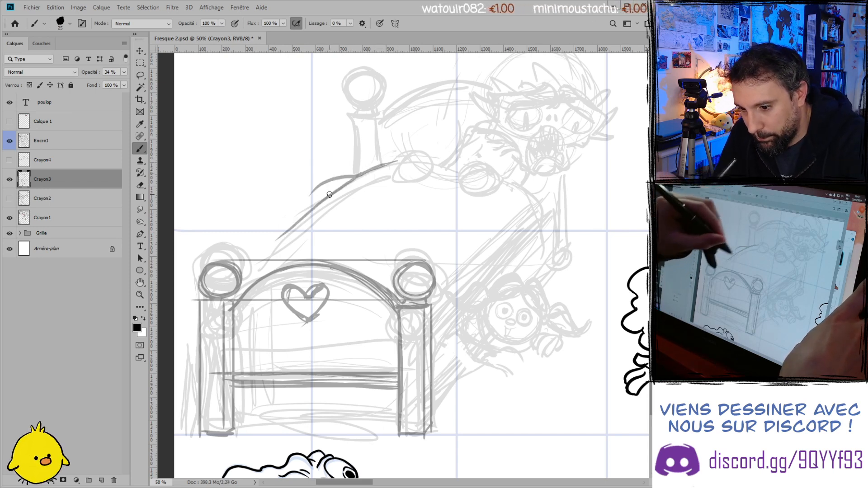
pyautogui.moveTo(354, 181); pyautogui.dragTo(267, 255)
pyautogui.moveTo(300, 229); pyautogui.dragTo(240, 277)
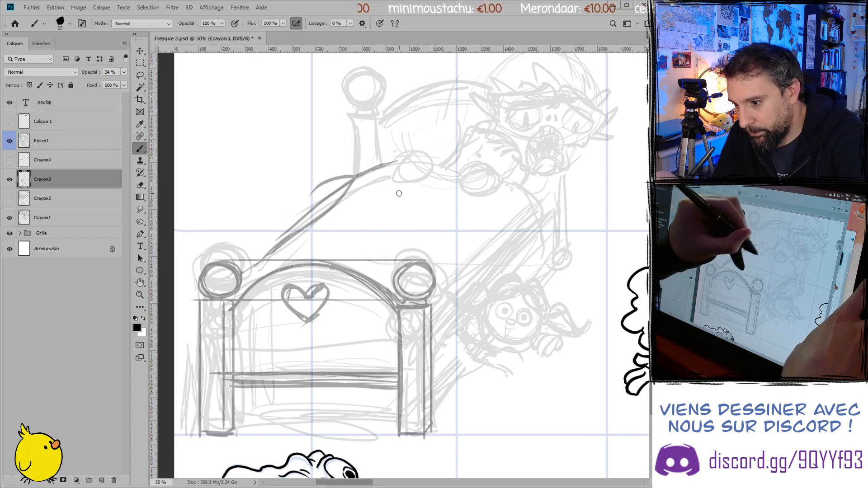
pyautogui.moveTo(427, 183)
pyautogui.mouseDown()
pyautogui.moveTo(366, 201)
pyautogui.moveTo(318, 231)
pyautogui.moveTo(302, 251)
pyautogui.mouseUp()
pyautogui.moveTo(479, 217); pyautogui.dragTo(456, 197)
pyautogui.moveTo(466, 240); pyautogui.dragTo(409, 217)
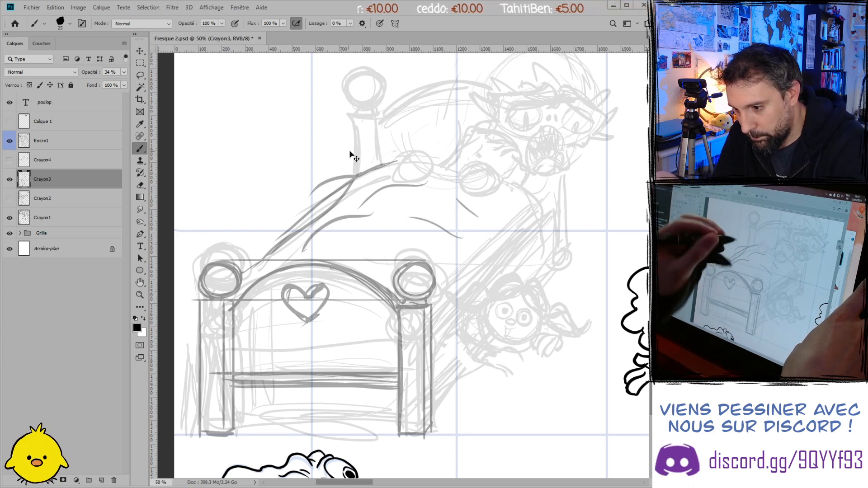
pyautogui.hotkey('ctrl', 'z')
pyautogui.moveTo(455, 238); pyautogui.dragTo(401, 215)
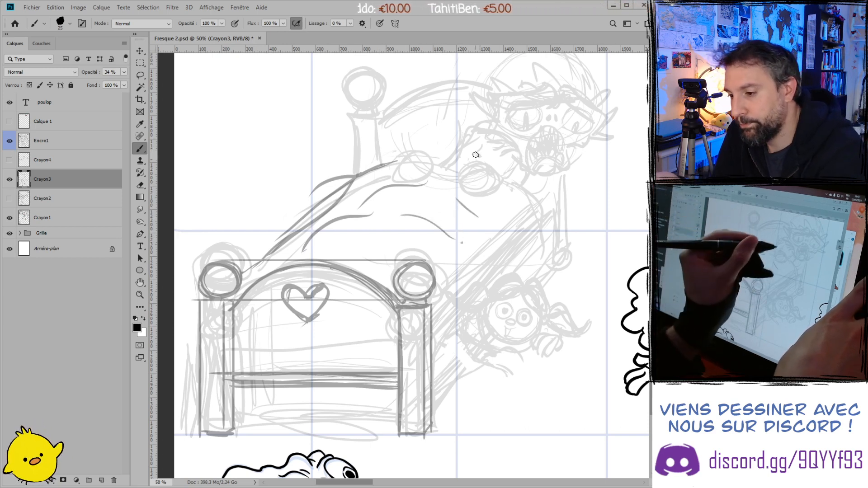
# - Sketch the monster's two clawed hands gripping the top of the blanket over the rough sketch on the Crayon3 layer
pyautogui.moveTo(461, 166); pyautogui.dragTo(454, 195)
pyautogui.moveTo(485, 162); pyautogui.dragTo(468, 198)
pyautogui.moveTo(489, 171)
pyautogui.mouseDown()
pyautogui.moveTo(497, 183)
pyautogui.moveTo(480, 202)
pyautogui.mouseUp()
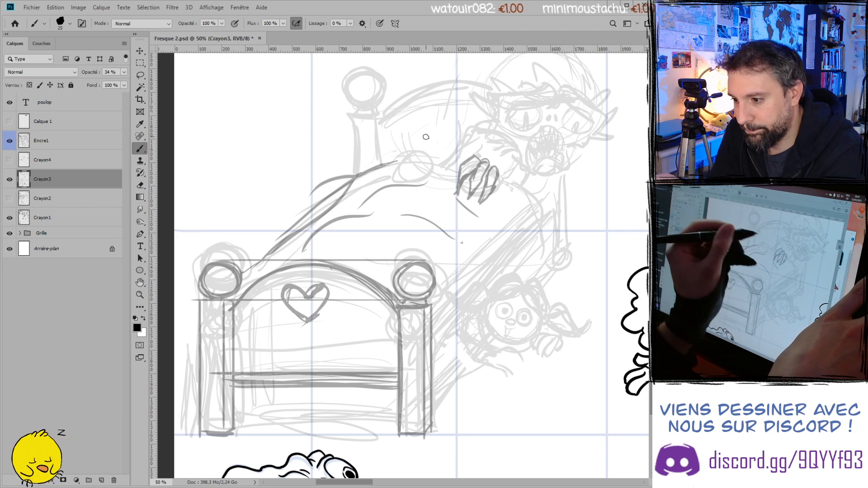
pyautogui.moveTo(425, 157); pyautogui.dragTo(420, 177)
pyautogui.moveTo(420, 143)
pyautogui.mouseDown()
pyautogui.moveTo(400, 153)
pyautogui.moveTo(411, 178)
pyautogui.moveTo(402, 150)
pyautogui.mouseUp()
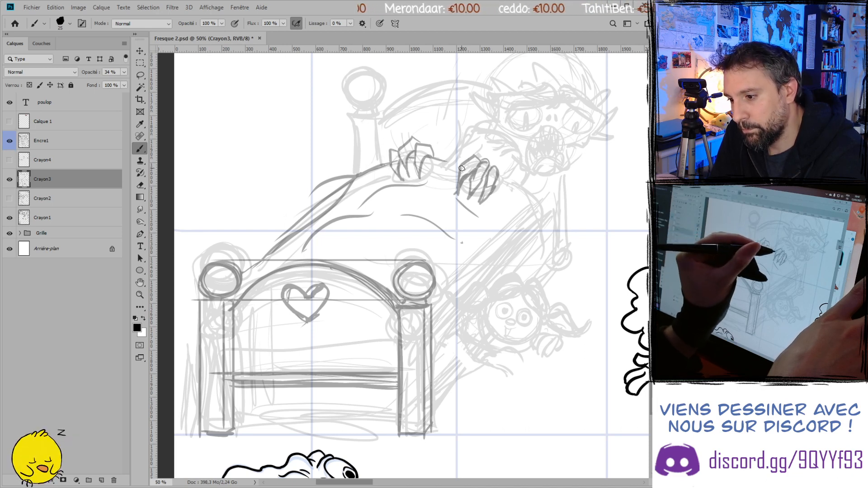
# - Draw the blanket's top edge between the two hands and down its far side to just above the girl's head
pyautogui.moveTo(462, 168); pyautogui.dragTo(429, 157)
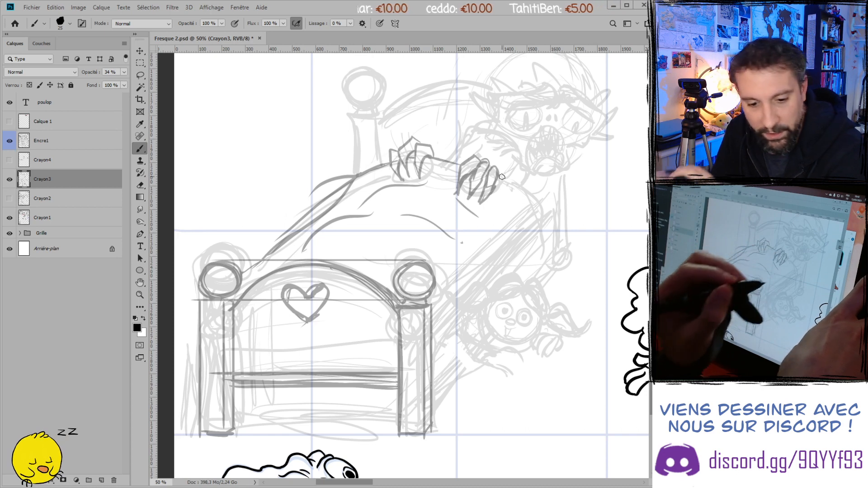
pyautogui.moveTo(499, 178)
pyautogui.mouseDown()
pyautogui.moveTo(522, 187)
pyautogui.moveTo(542, 218)
pyautogui.moveTo(544, 261)
pyautogui.mouseUp()
pyautogui.moveTo(526, 195)
pyautogui.mouseDown()
pyautogui.moveTo(544, 262)
pyautogui.moveTo(530, 271)
pyautogui.mouseUp()
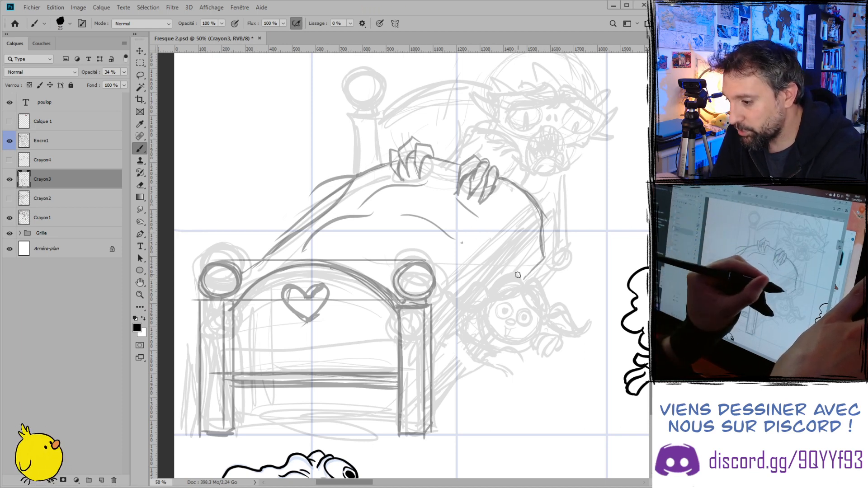
# - Sketch the girl peeking out beside the bed, with parted hair, two pigtails, round eyes, open mouth, arm and hands
pyautogui.moveTo(511, 276); pyautogui.dragTo(488, 291)
pyautogui.moveTo(542, 284); pyautogui.dragTo(551, 312)
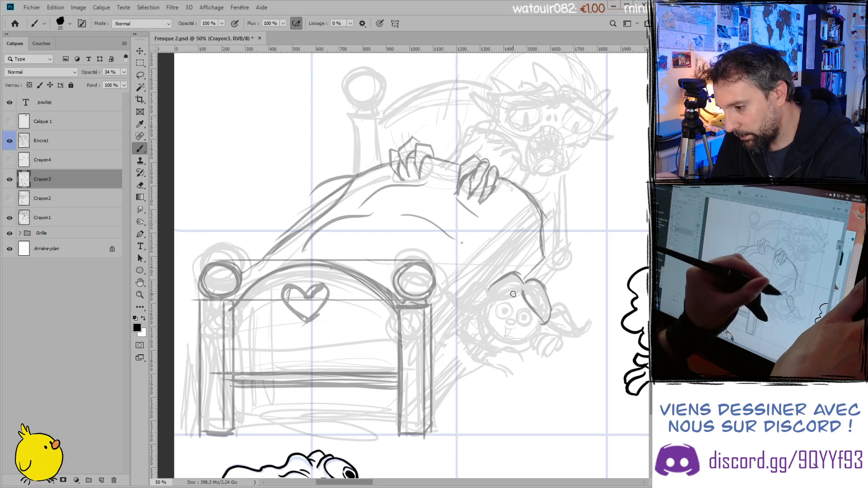
pyautogui.moveTo(514, 295)
pyautogui.mouseDown()
pyautogui.moveTo(489, 305)
pyautogui.moveTo(488, 290)
pyautogui.moveTo(448, 313)
pyautogui.moveTo(481, 312)
pyautogui.moveTo(485, 294)
pyautogui.mouseUp()
pyautogui.moveTo(590, 322)
pyautogui.mouseDown()
pyautogui.moveTo(551, 308)
pyautogui.moveTo(571, 335)
pyautogui.mouseUp()
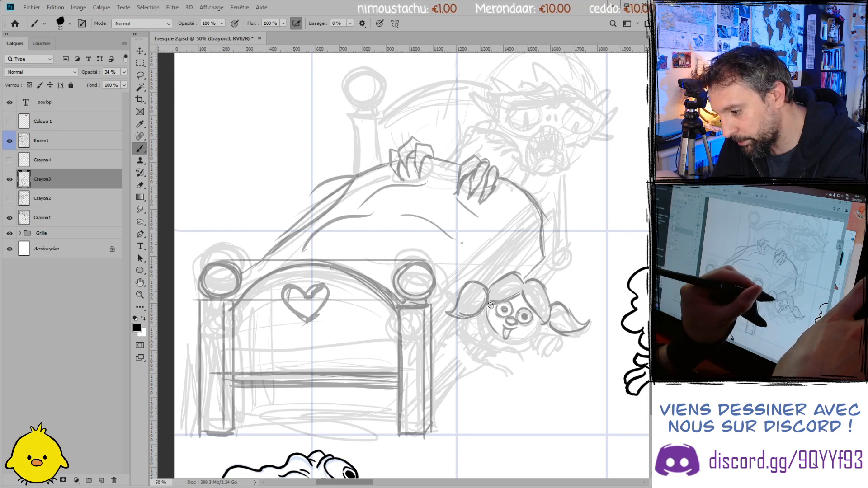
pyautogui.moveTo(510, 339)
pyautogui.mouseDown()
pyautogui.moveTo(537, 330)
pyautogui.moveTo(521, 337)
pyautogui.mouseUp()
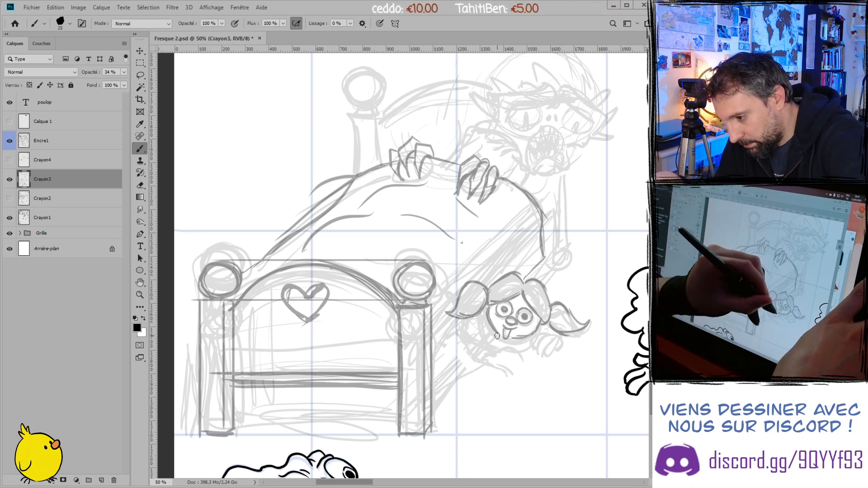
pyautogui.moveTo(486, 311)
pyautogui.mouseDown()
pyautogui.moveTo(483, 346)
pyautogui.moveTo(468, 318)
pyautogui.mouseUp()
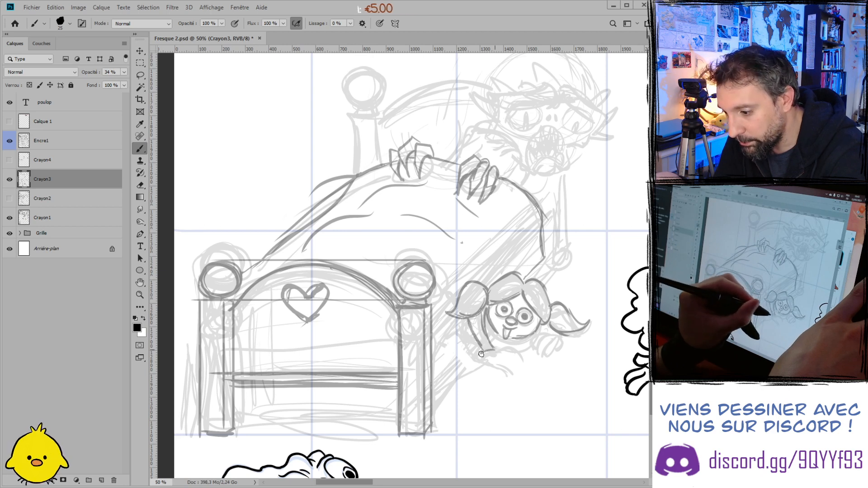
pyautogui.moveTo(496, 351); pyautogui.dragTo(515, 360)
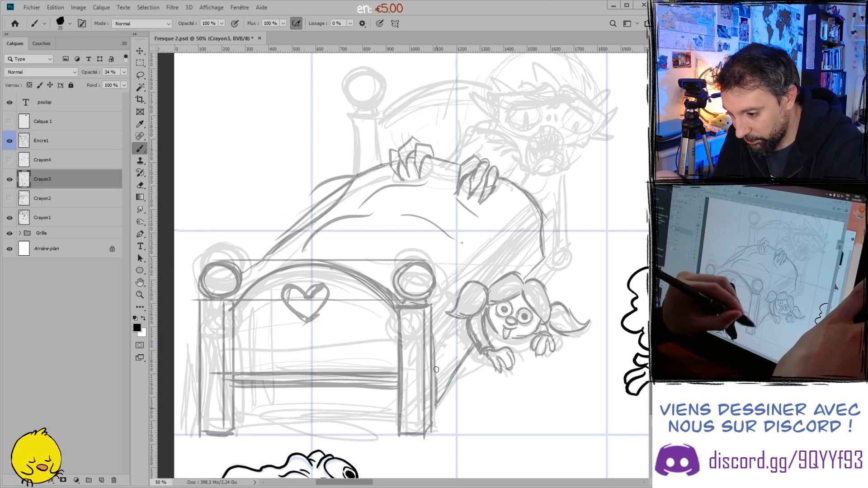
# - Draw the blanket's hanging side behind the footboard post and add fold lines across its surface
pyautogui.moveTo(448, 314); pyautogui.dragTo(453, 385)
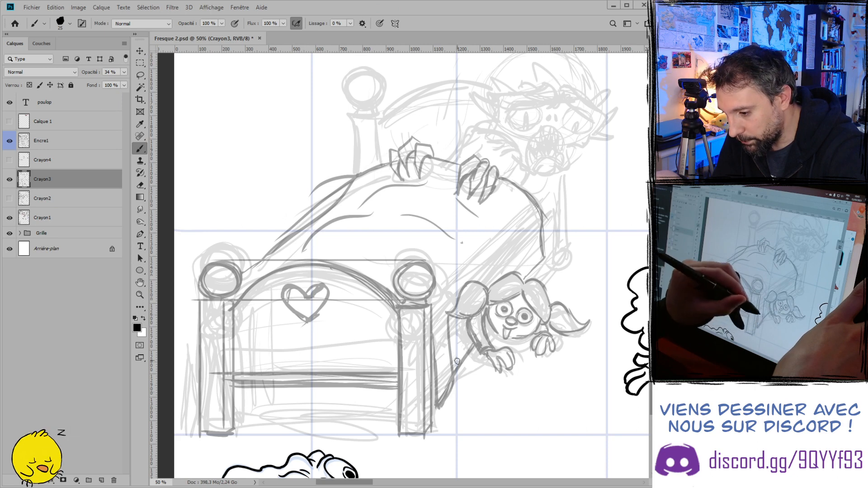
pyautogui.moveTo(522, 221); pyautogui.dragTo(526, 278)
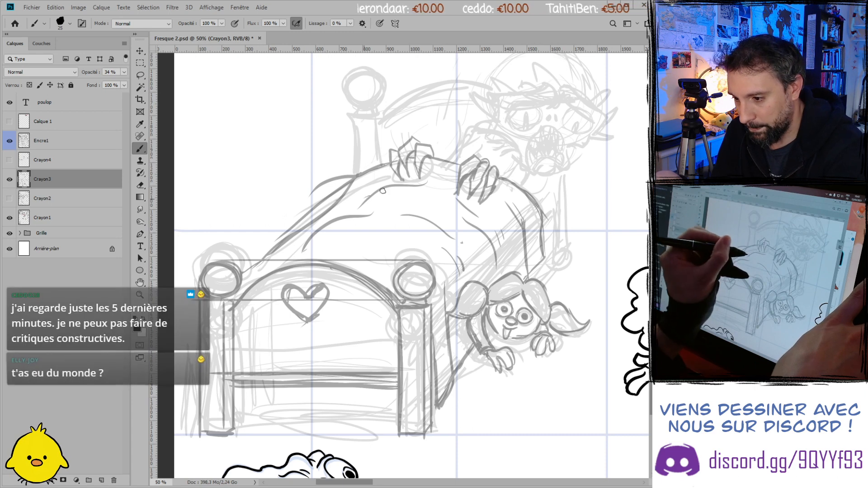
pyautogui.moveTo(377, 192); pyautogui.dragTo(400, 187)
pyautogui.moveTo(424, 159); pyautogui.dragTo(456, 171)
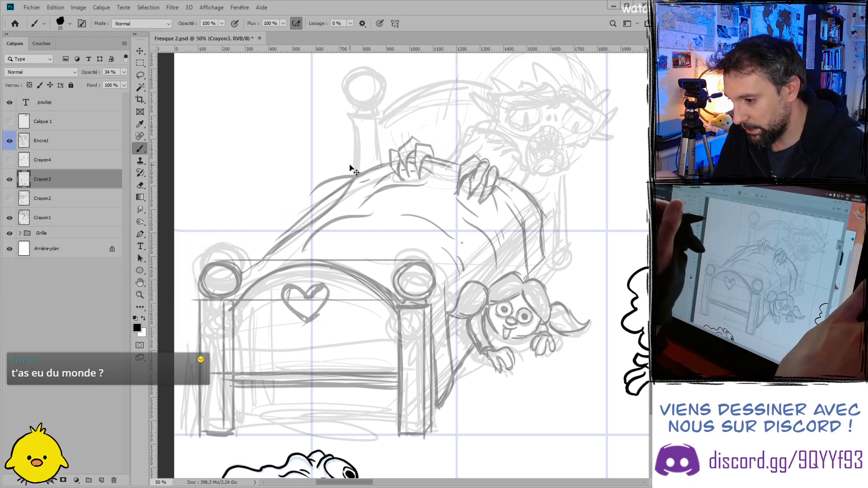
# - Erase the stray outer line along the blanket's left slope and draw the headboard's left post above it
pyautogui.press('e')
pyautogui.moveTo(348, 179)
pyautogui.mouseDown()
pyautogui.moveTo(326, 196)
pyautogui.moveTo(327, 188)
pyautogui.moveTo(309, 197)
pyautogui.moveTo(318, 188)
pyautogui.moveTo(289, 213)
pyautogui.mouseUp()
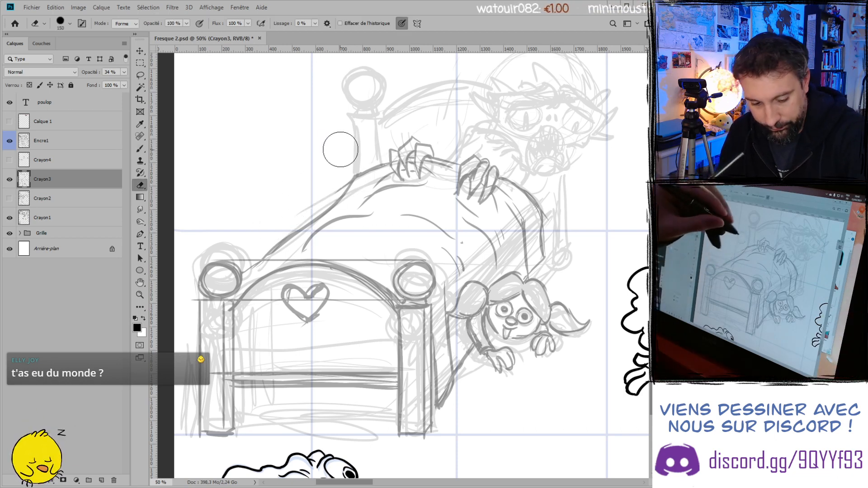
pyautogui.press('b')
pyautogui.moveTo(352, 120)
pyautogui.mouseDown()
pyautogui.moveTo(359, 172)
pyautogui.moveTo(378, 128)
pyautogui.moveTo(376, 153)
pyautogui.moveTo(376, 119)
pyautogui.moveTo(350, 117)
pyautogui.moveTo(356, 174)
pyautogui.mouseUp()
# - Redraw the sides of the footboard's left post slightly wider and erase the crossbar lines running into it
pyautogui.moveTo(195, 299); pyautogui.dragTo(197, 432)
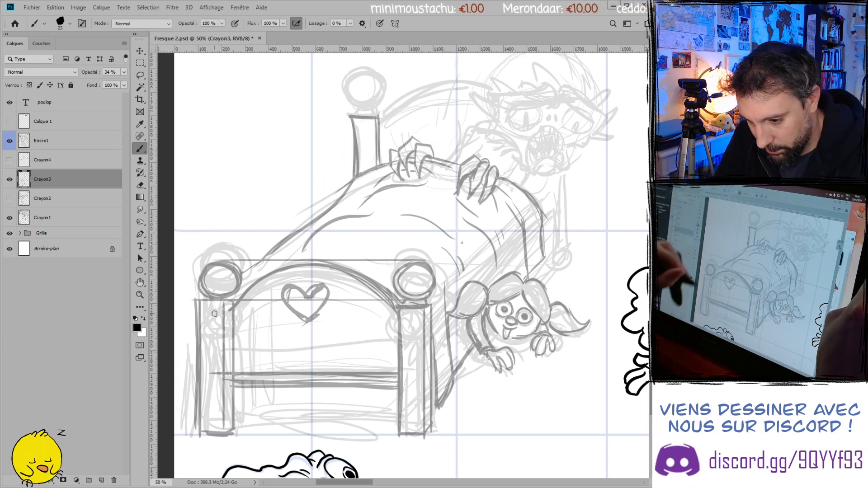
pyautogui.moveTo(232, 302); pyautogui.dragTo(235, 433)
pyautogui.moveTo(229, 319); pyautogui.dragTo(226, 379)
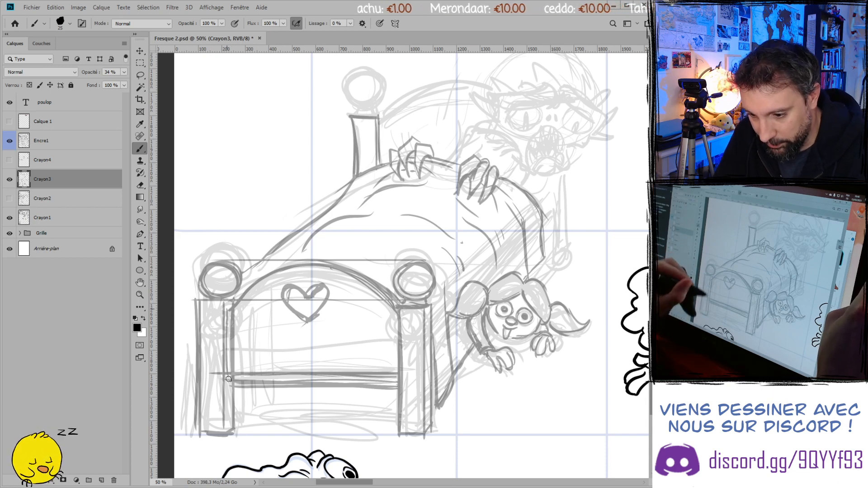
pyautogui.moveTo(228, 347); pyautogui.dragTo(224, 385)
pyautogui.moveTo(228, 311)
pyautogui.mouseDown()
pyautogui.moveTo(225, 367)
pyautogui.moveTo(207, 364)
pyautogui.moveTo(202, 350)
pyautogui.mouseUp()
pyautogui.press('e')
pyautogui.press('b')
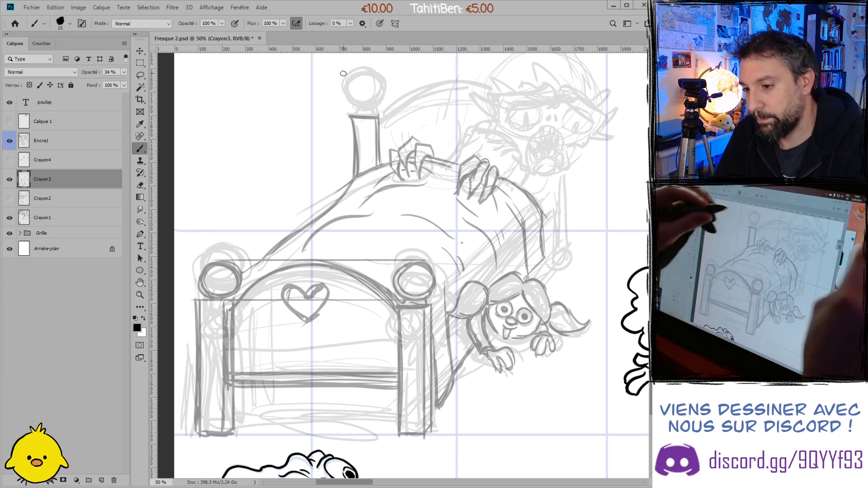
# - Draw the ball on the headboard's left post, horizontal alignment guides across the headboard, and the right post's side lines
pyautogui.moveTo(364, 71)
pyautogui.mouseDown()
pyautogui.moveTo(346, 90)
pyautogui.moveTo(362, 109)
pyautogui.moveTo(348, 90)
pyautogui.moveTo(416, 106)
pyautogui.moveTo(620, 105)
pyautogui.mouseUp()
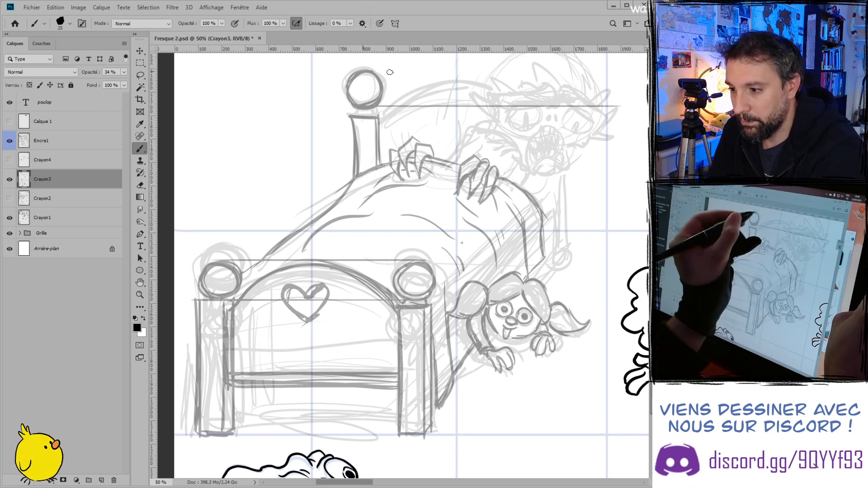
pyautogui.moveTo(370, 71); pyautogui.dragTo(620, 71)
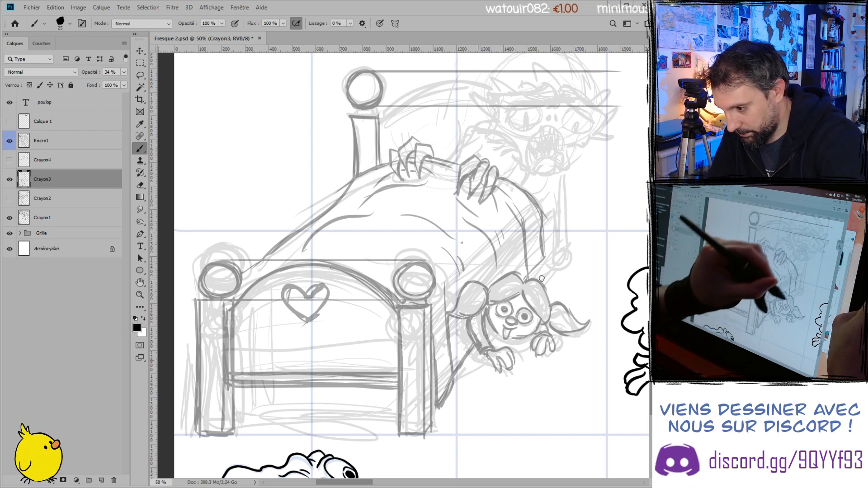
pyautogui.moveTo(567, 108); pyautogui.dragTo(567, 207)
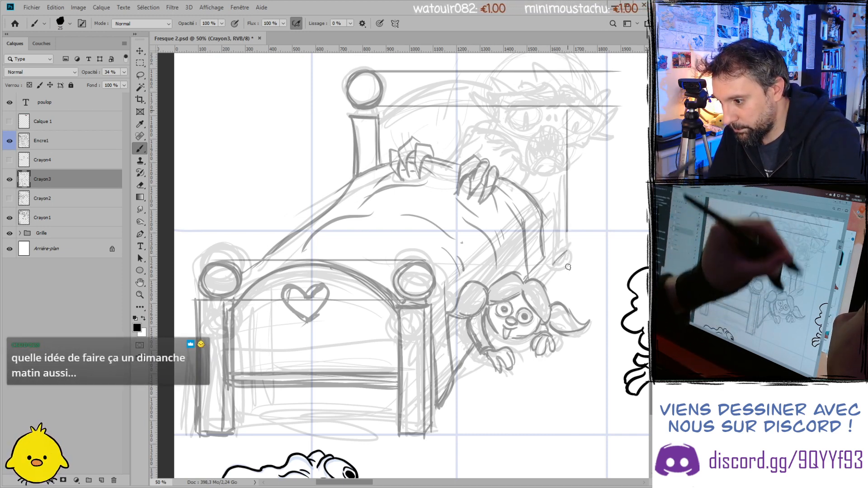
pyautogui.moveTo(379, 116)
pyautogui.mouseDown()
pyautogui.moveTo(581, 116)
pyautogui.moveTo(542, 190)
pyautogui.mouseUp()
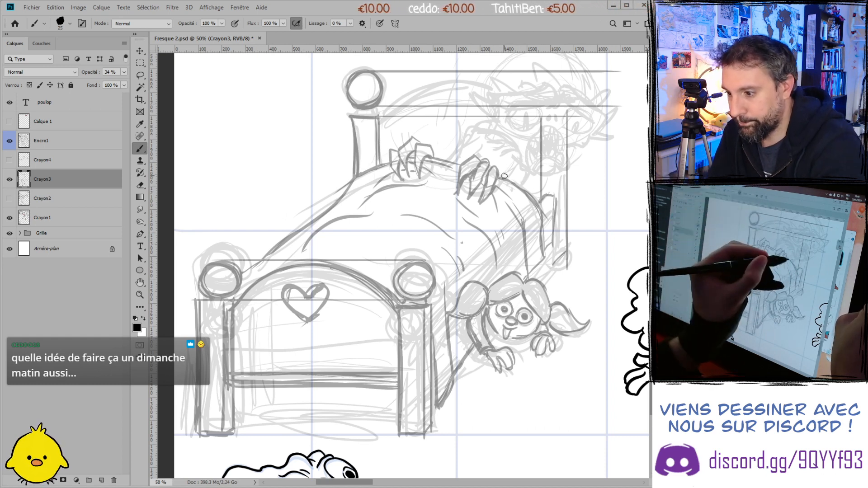
# - Rework the blanket's far corner so it folds down along the headboard's right post
pyautogui.moveTo(521, 180); pyautogui.dragTo(544, 222)
pyautogui.moveTo(544, 186); pyautogui.dragTo(552, 262)
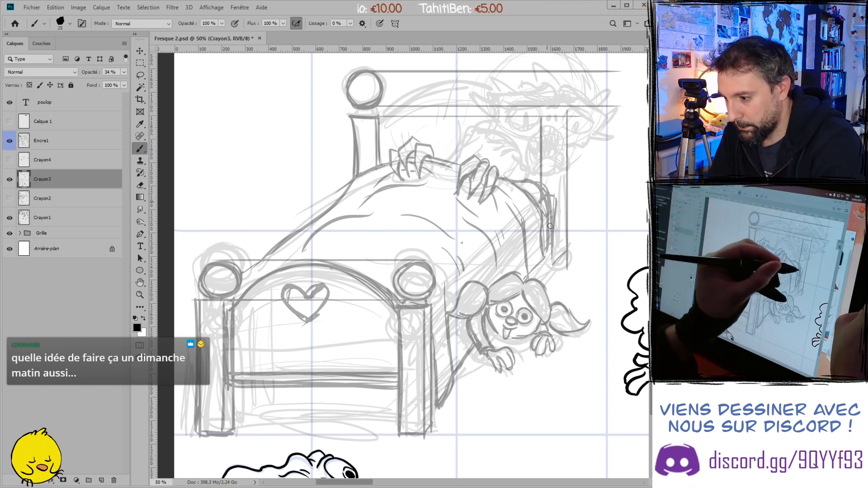
pyautogui.moveTo(552, 217); pyautogui.dragTo(551, 183)
# - Redraw the inner vertical line of the headboard's right post and top the post with a ball
pyautogui.moveTo(555, 120); pyautogui.dragTo(555, 205)
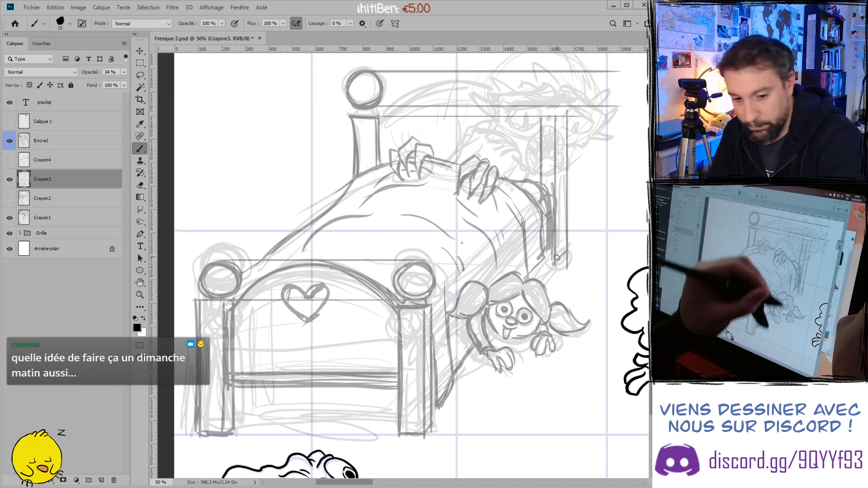
pyautogui.hotkey('ctrl', 'z')
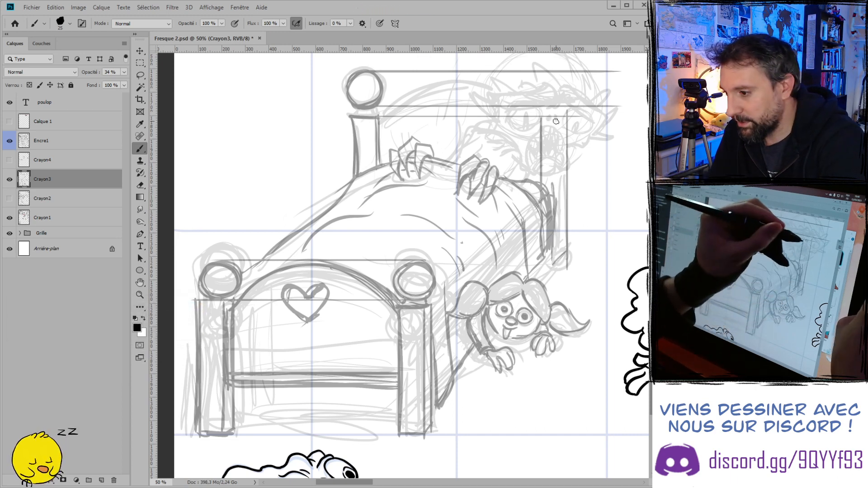
pyautogui.moveTo(559, 116); pyautogui.dragTo(559, 276)
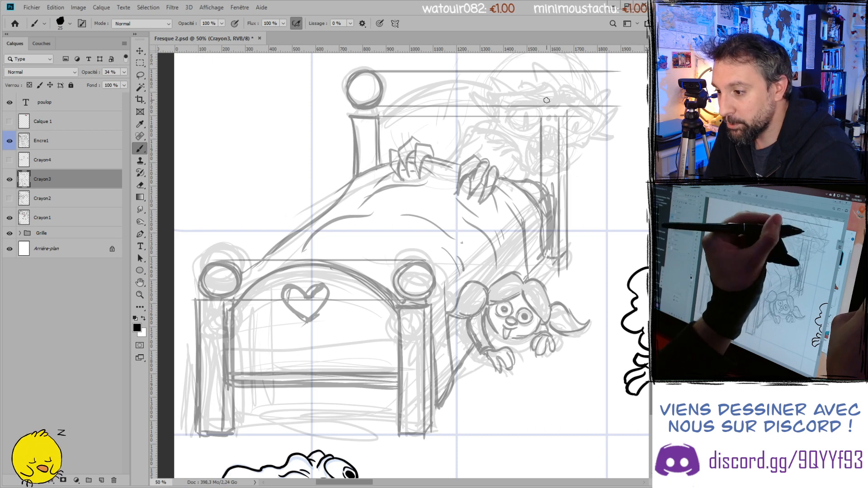
pyautogui.moveTo(536, 86)
pyautogui.mouseDown()
pyautogui.moveTo(563, 104)
pyautogui.moveTo(565, 77)
pyautogui.mouseUp()
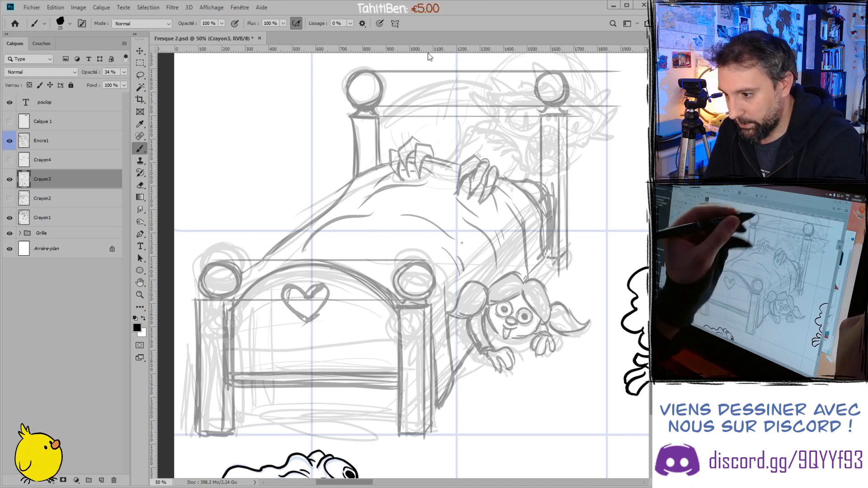
# - Erase the headboard's ball, upper right post and guide lines where they cross the monster's head
pyautogui.press('e')
pyautogui.moveTo(490, 115)
pyautogui.mouseDown()
pyautogui.moveTo(557, 143)
pyautogui.moveTo(575, 137)
pyautogui.moveTo(561, 82)
pyautogui.moveTo(544, 136)
pyautogui.moveTo(533, 142)
pyautogui.moveTo(515, 100)
pyautogui.mouseUp()
pyautogui.press('b')
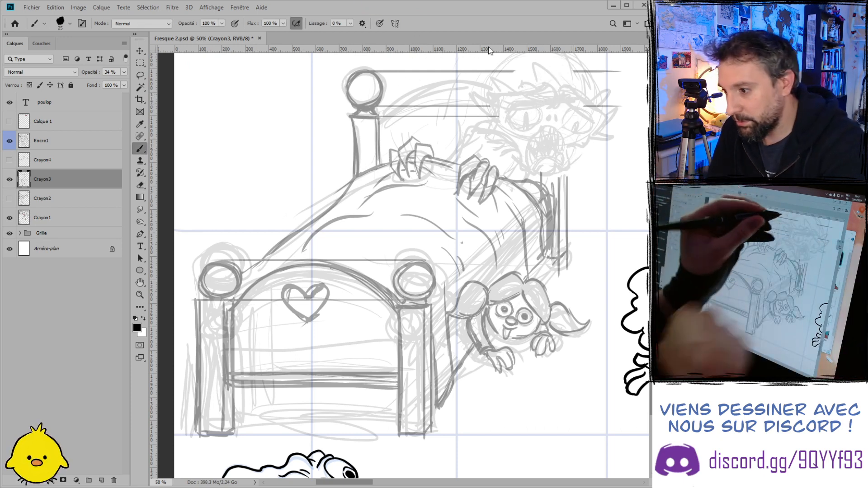
# - Sketch the monster's skull-like head with a central spike, brows, eyes, nostrils and a gaping toothed mouth
pyautogui.moveTo(530, 60); pyautogui.dragTo(544, 84)
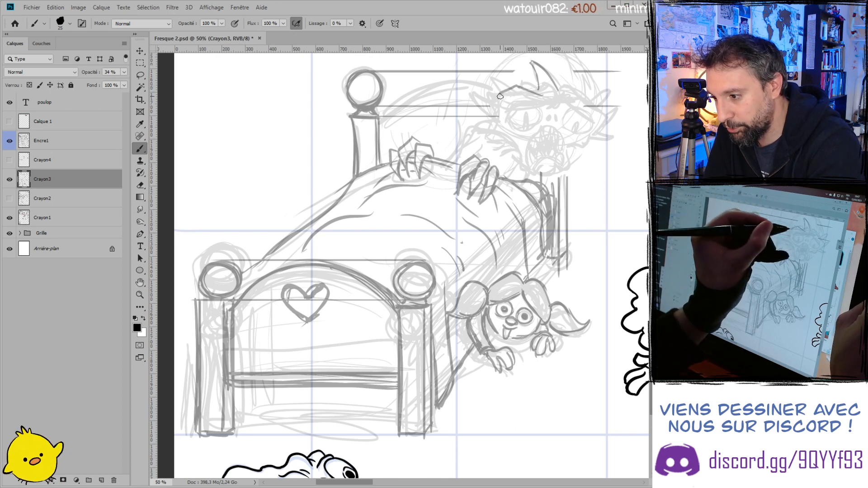
pyautogui.moveTo(494, 116)
pyautogui.mouseDown()
pyautogui.moveTo(524, 135)
pyautogui.moveTo(528, 159)
pyautogui.mouseUp()
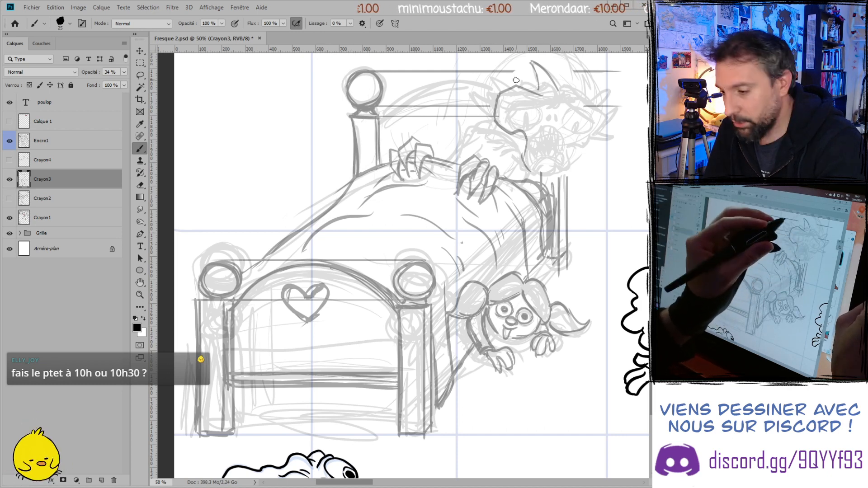
pyautogui.moveTo(529, 168); pyautogui.dragTo(570, 171)
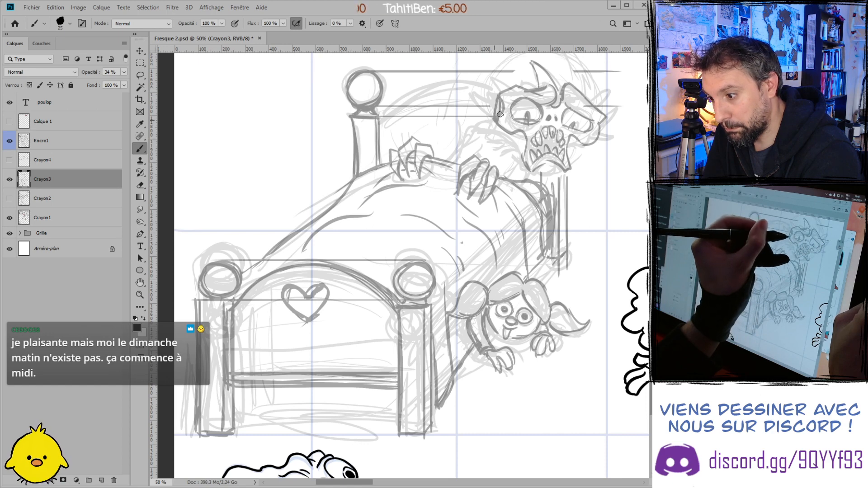
# - Add the monster's pointed ears, the row of spikes on its head, and its shoulder and arm behind the blanket
pyautogui.press('e')
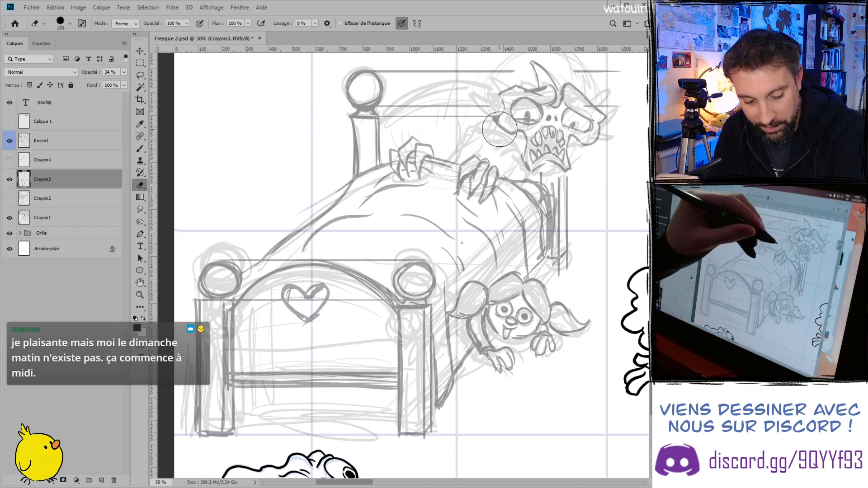
pyautogui.press('b')
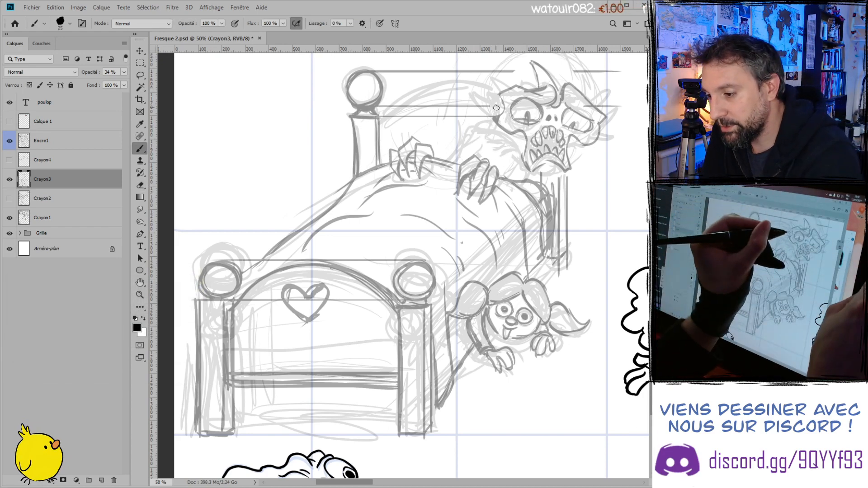
pyautogui.moveTo(483, 96)
pyautogui.mouseDown()
pyautogui.moveTo(477, 103)
pyautogui.moveTo(497, 119)
pyautogui.mouseUp()
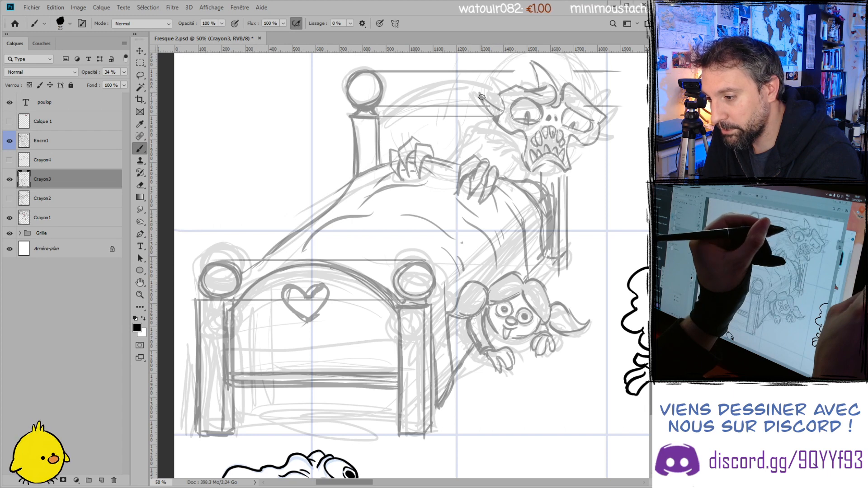
pyautogui.moveTo(597, 118)
pyautogui.mouseDown()
pyautogui.moveTo(617, 135)
pyautogui.moveTo(617, 136)
pyautogui.mouseUp()
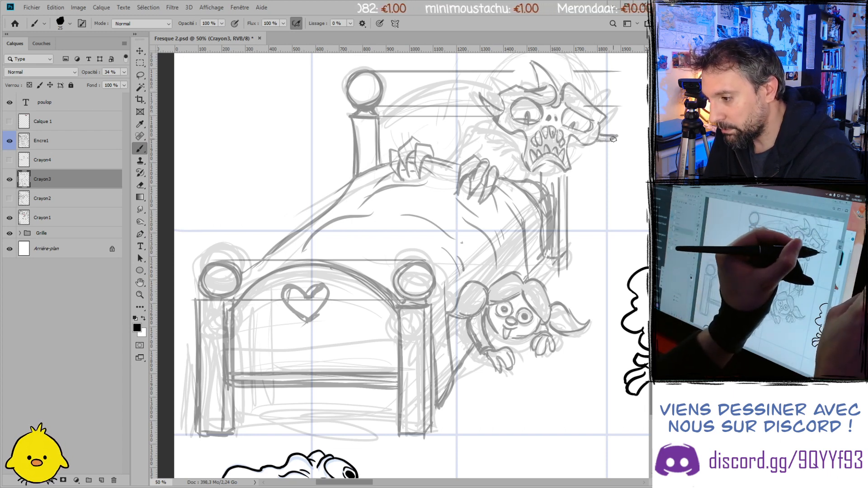
pyautogui.moveTo(531, 61); pyautogui.dragTo(545, 83)
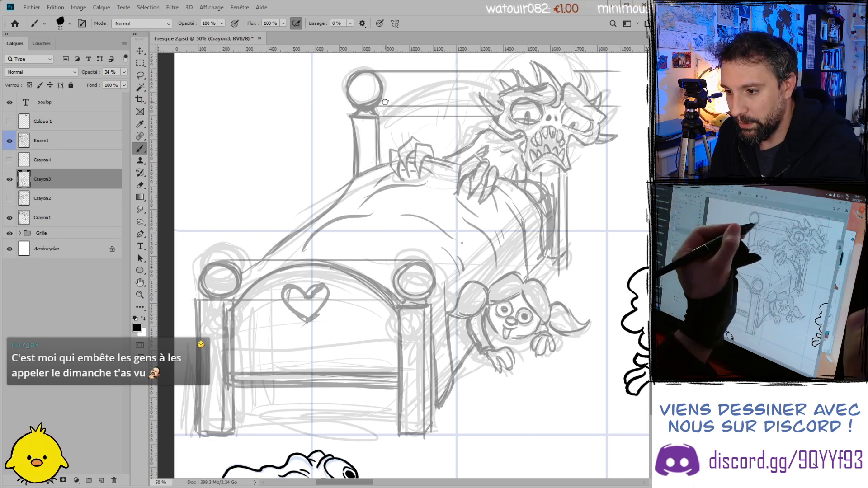
# - Draw the headboard's curved top arch from the left post to behind the monster's ear
pyautogui.moveTo(381, 117)
pyautogui.mouseDown()
pyautogui.moveTo(462, 84)
pyautogui.moveTo(484, 88)
pyautogui.mouseUp()
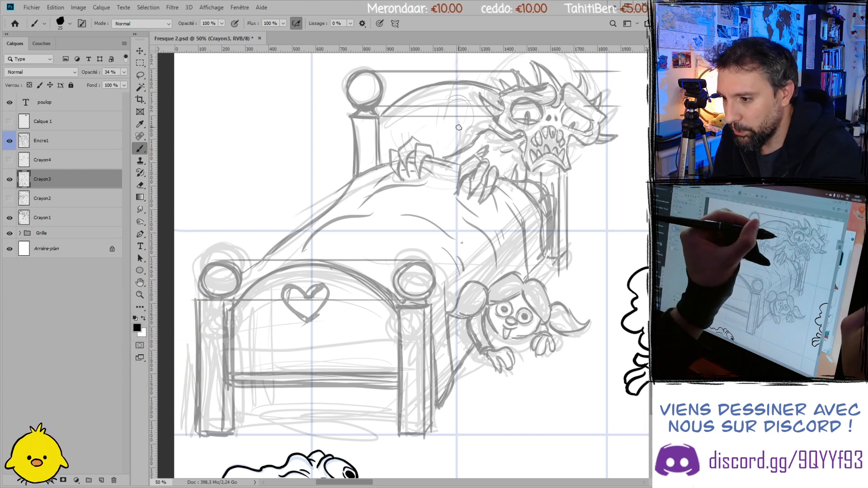
# - Sketch a heart on the headboard, curved shading marks inside the bedpost balls, and small folds along the blanket's edge
pyautogui.moveTo(469, 98); pyautogui.dragTo(459, 127)
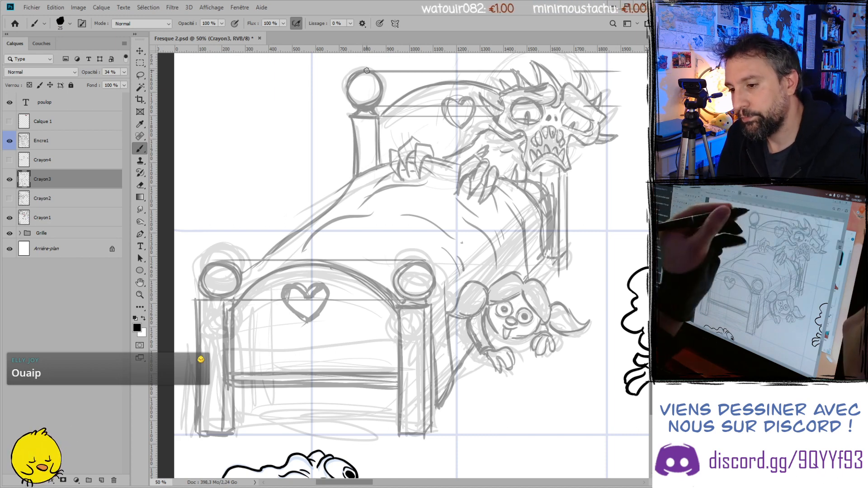
pyautogui.moveTo(360, 90); pyautogui.dragTo(365, 96)
pyautogui.moveTo(223, 270); pyautogui.dragTo(213, 289)
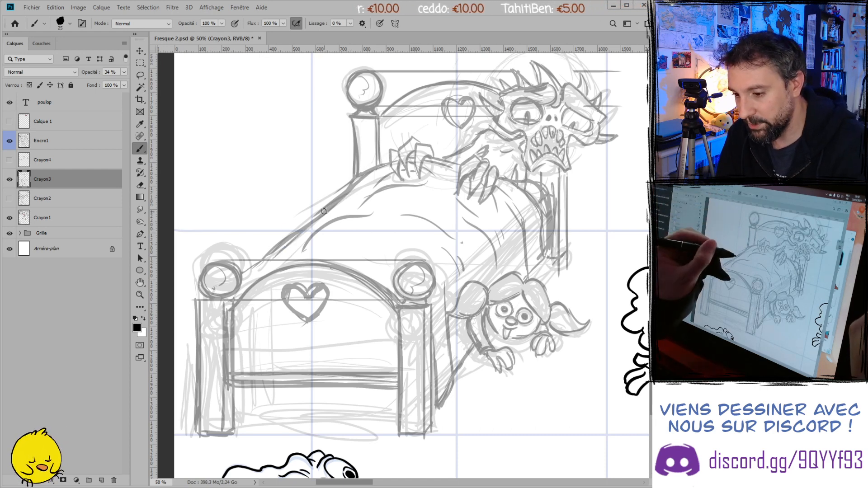
pyautogui.moveTo(293, 231); pyautogui.dragTo(276, 244)
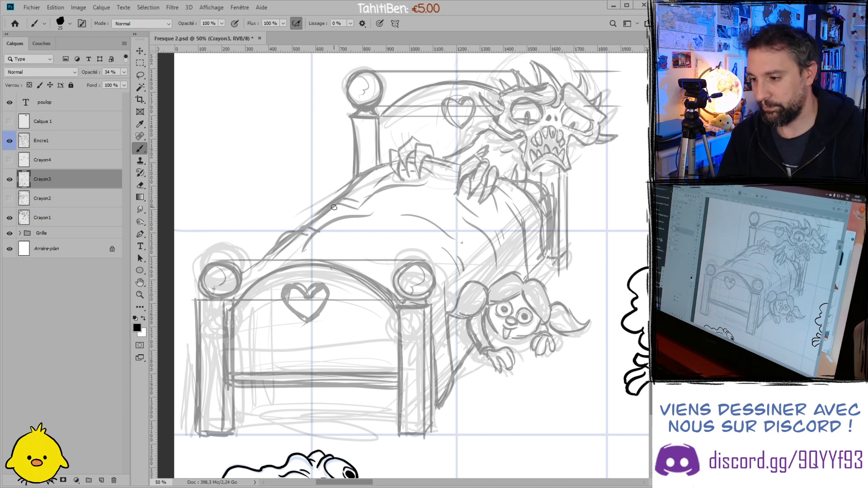
# - On the Encre1 layer, ink the monster's face outline from the brow's outer edge around the cheek and jaw to the opposite cheek
pyautogui.hotkey('alt', ']')
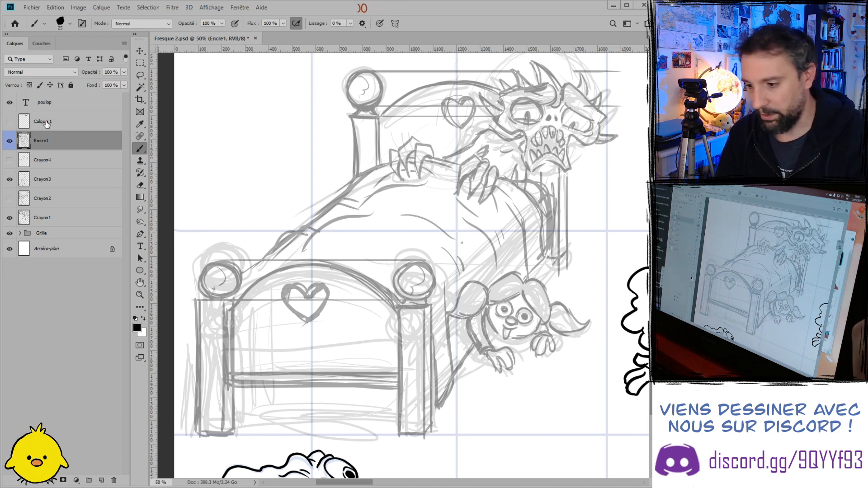
pyautogui.moveTo(499, 95); pyautogui.dragTo(501, 111)
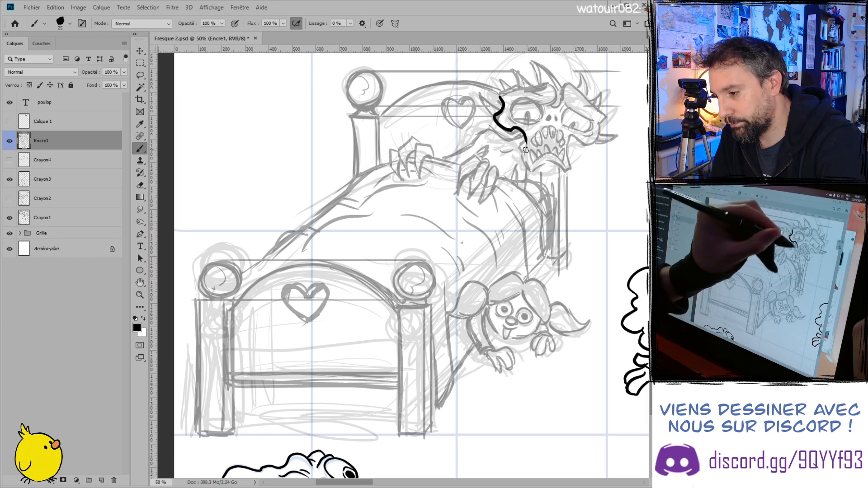
pyautogui.moveTo(526, 141)
pyautogui.mouseDown()
pyautogui.moveTo(529, 169)
pyautogui.moveTo(563, 158)
pyautogui.moveTo(565, 169)
pyautogui.moveTo(571, 137)
pyautogui.moveTo(587, 148)
pyautogui.moveTo(598, 127)
pyautogui.moveTo(593, 144)
pyautogui.moveTo(575, 144)
pyautogui.mouseUp()
pyautogui.hotkey('ctrl', 'z')
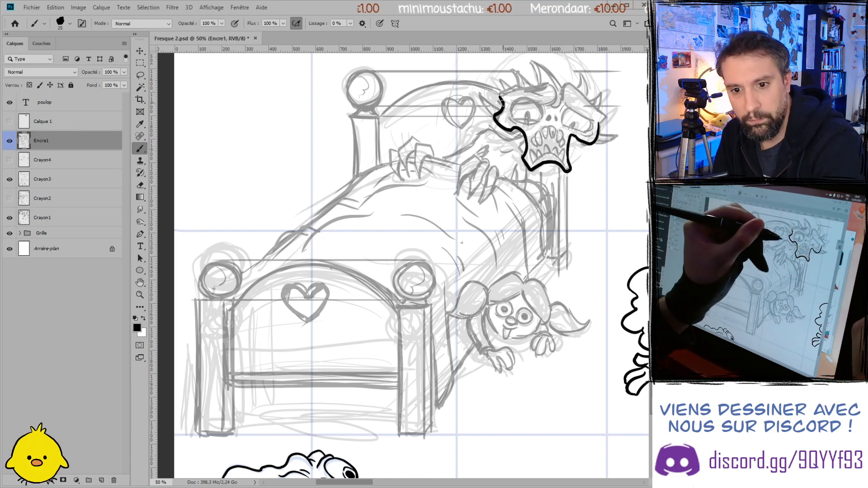
# - With the brush at size 20, ink the monster's two heavy brows, the horns beside the slanted brow, the pointed ears and the slanted eye
pyautogui.hotkey('ctrl', '-')
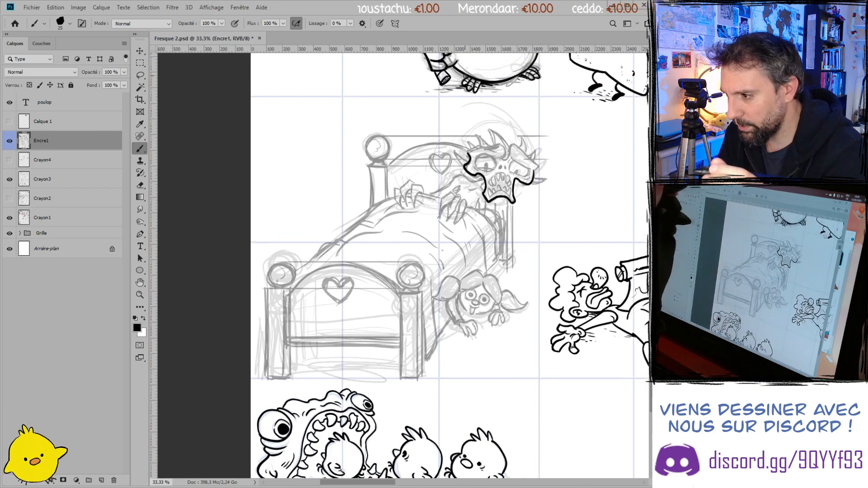
pyautogui.moveTo(341, 252)
pyautogui.mouseDown()
pyautogui.moveTo(252, 319)
pyautogui.moveTo(253, 277)
pyautogui.moveTo(332, 149)
pyautogui.moveTo(340, 156)
pyautogui.mouseUp()
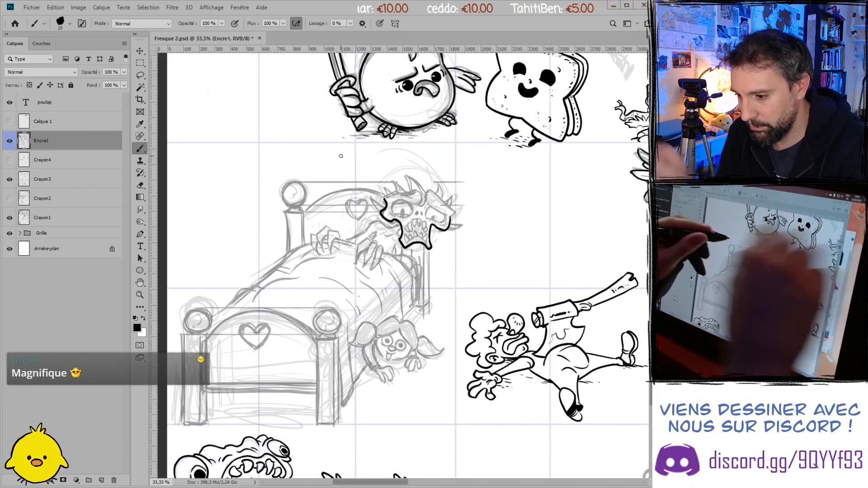
pyautogui.hotkey('ctrl', '+')
pyautogui.press('[')
pyautogui.moveTo(441, 153); pyautogui.dragTo(461, 185)
pyautogui.moveTo(443, 153)
pyautogui.mouseDown()
pyautogui.moveTo(477, 182)
pyautogui.moveTo(474, 192)
pyautogui.moveTo(459, 146)
pyautogui.moveTo(463, 165)
pyautogui.mouseUp()
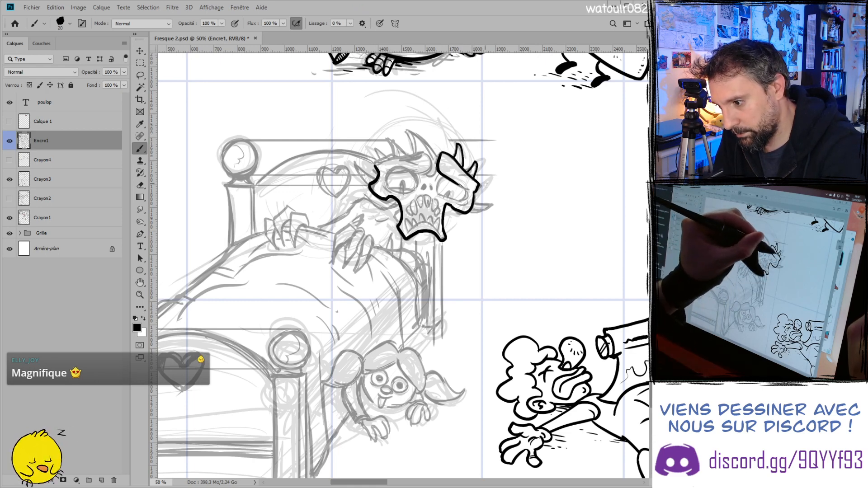
pyautogui.moveTo(473, 204); pyautogui.dragTo(471, 212)
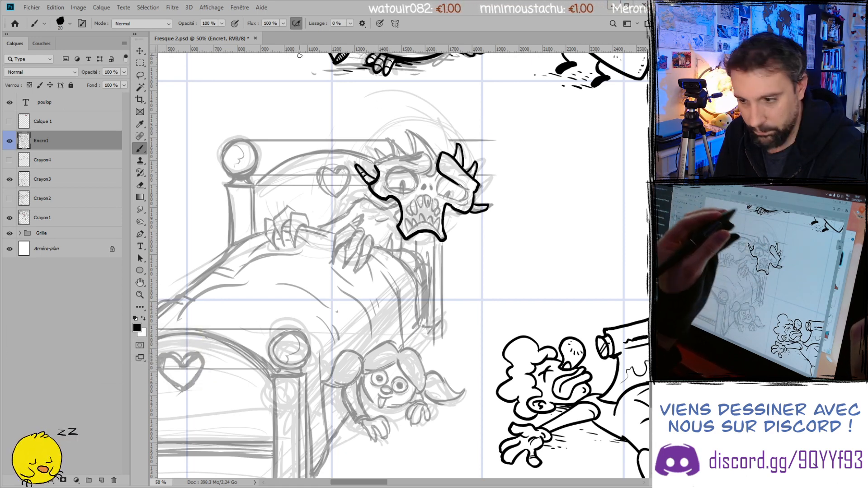
pyautogui.moveTo(374, 167); pyautogui.dragTo(401, 157)
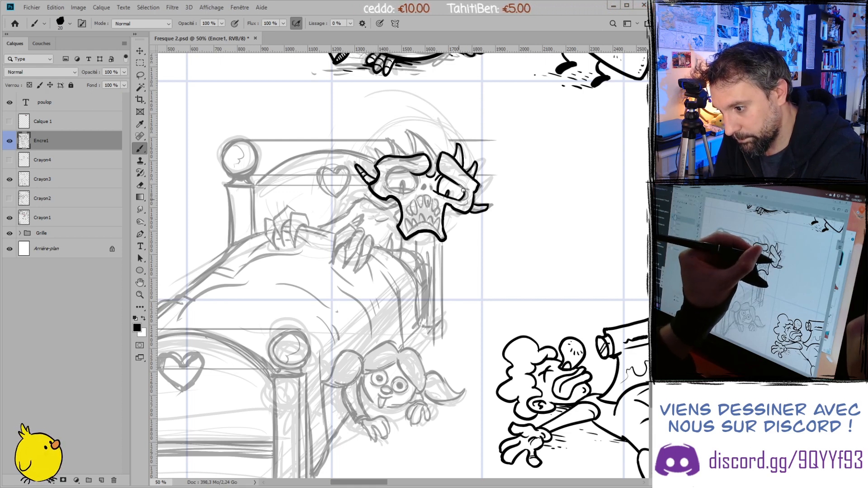
# - Reduce the eraser size to 40 and finish inking the monster's eyes with drooping lids, pupils and creases underneath
pyautogui.press('e')
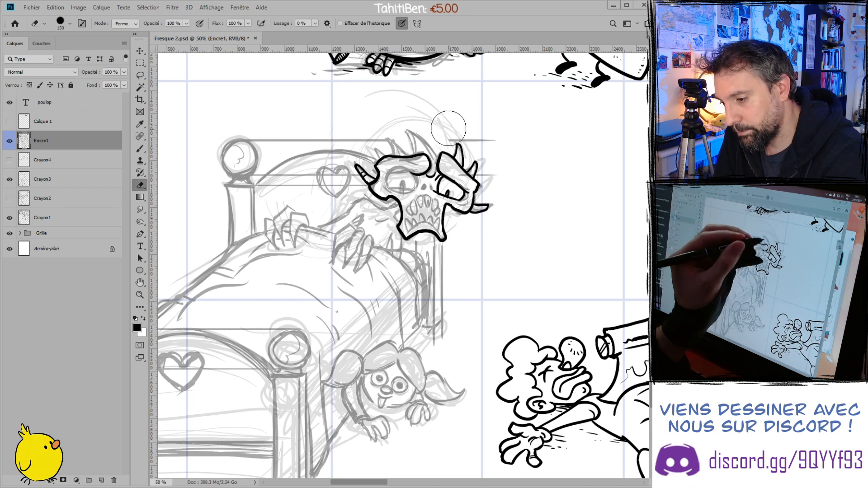
pyautogui.hotkey('ctrl', '+')
pyautogui.press('[')
pyautogui.press('[')
pyautogui.press('[')
pyautogui.press('[')
pyautogui.press('[')
pyautogui.press('[')
pyautogui.press('[')
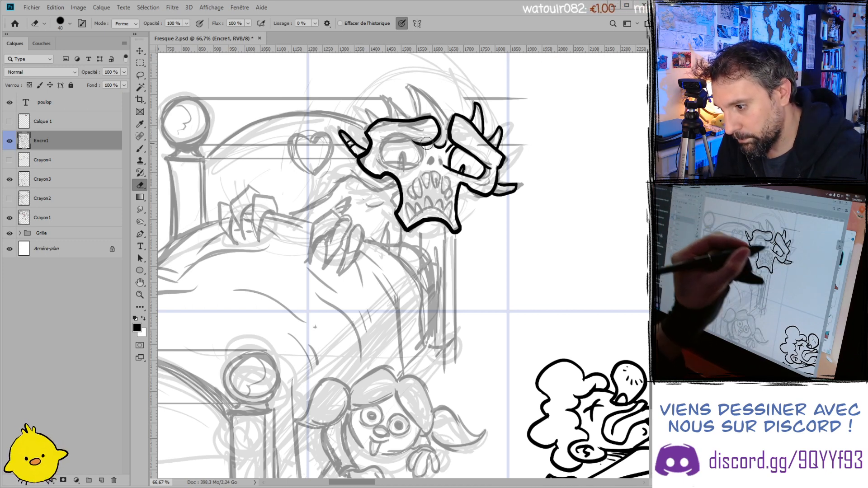
pyautogui.press('b')
pyautogui.moveTo(449, 170); pyautogui.dragTo(462, 179)
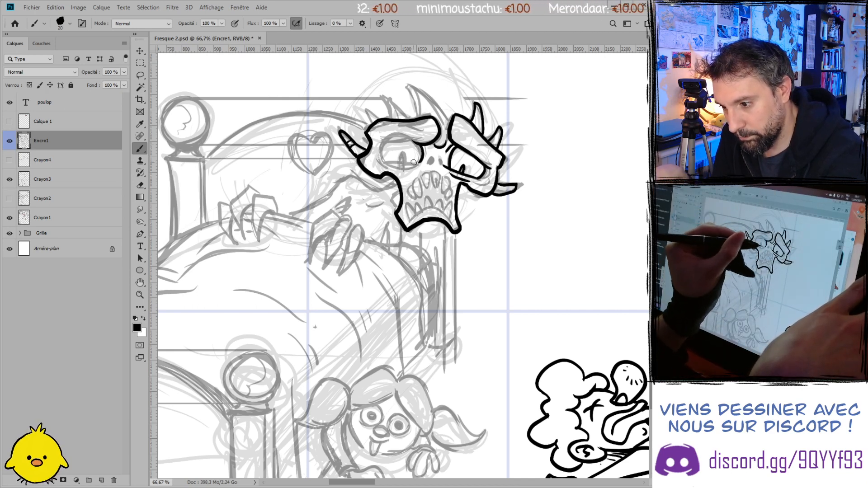
pyautogui.moveTo(416, 166)
pyautogui.mouseDown()
pyautogui.moveTo(384, 165)
pyautogui.moveTo(403, 172)
pyautogui.mouseUp()
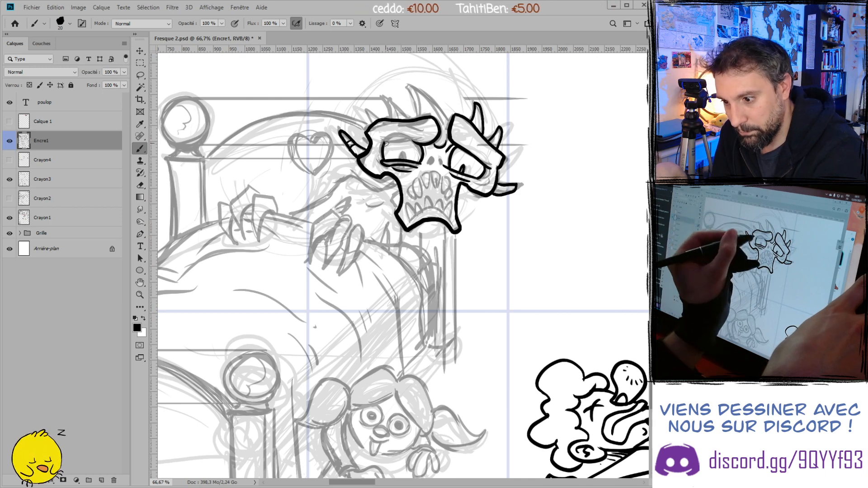
pyautogui.moveTo(382, 146); pyautogui.dragTo(399, 138)
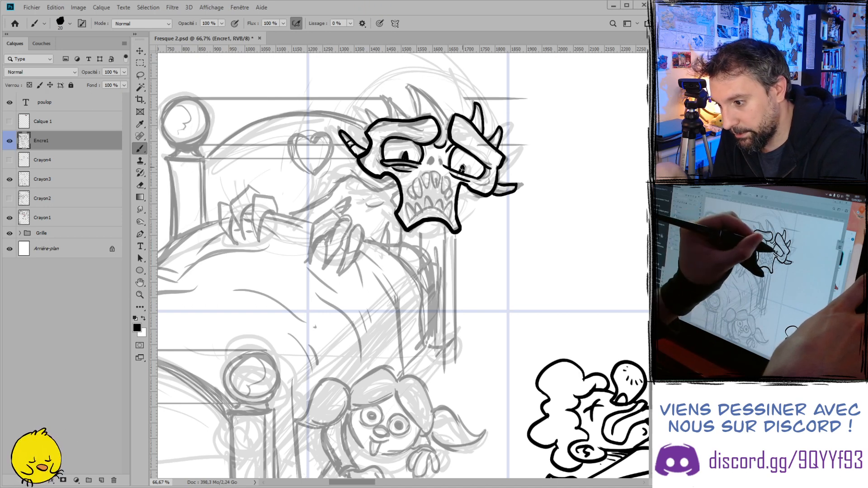
# - Ink the monster's upper and lower teeth, fill the mouth's interior with black, and add the nostrils
pyautogui.moveTo(420, 178); pyautogui.dragTo(419, 197)
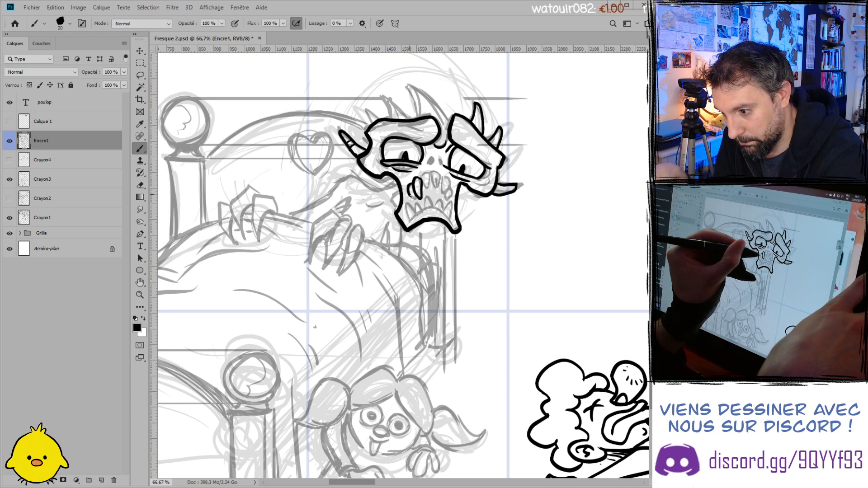
pyautogui.moveTo(431, 174)
pyautogui.mouseDown()
pyautogui.moveTo(446, 218)
pyautogui.moveTo(441, 213)
pyautogui.mouseUp()
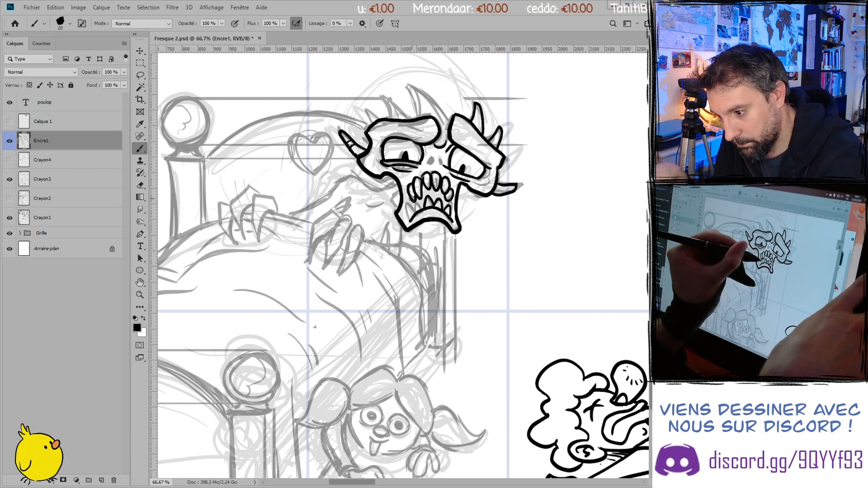
pyautogui.moveTo(409, 199); pyautogui.dragTo(410, 216)
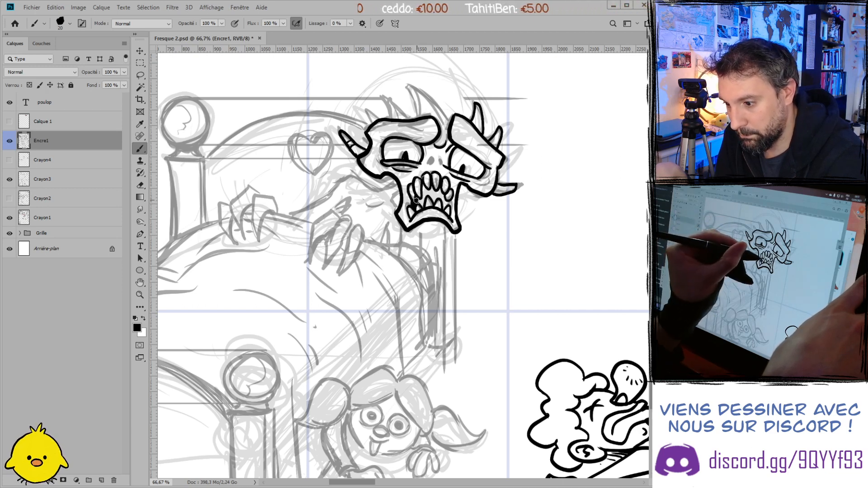
pyautogui.moveTo(424, 183)
pyautogui.mouseDown()
pyautogui.moveTo(422, 195)
pyautogui.moveTo(432, 197)
pyautogui.mouseUp()
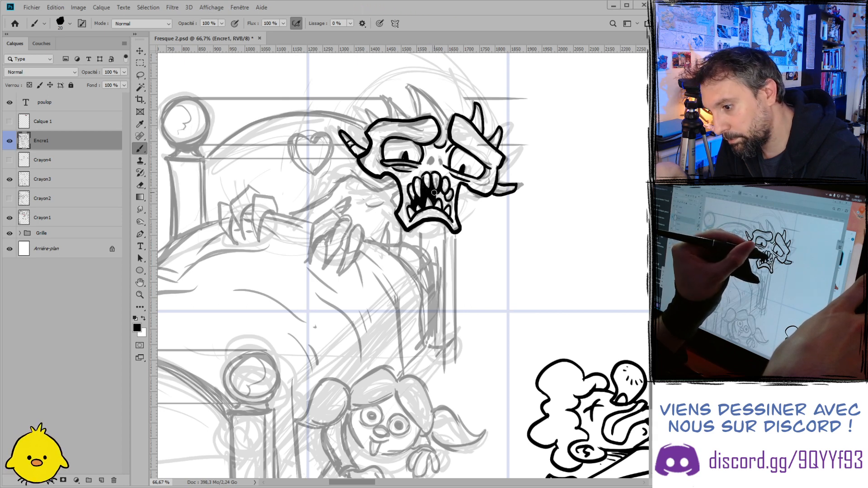
pyautogui.moveTo(437, 195); pyautogui.dragTo(451, 203)
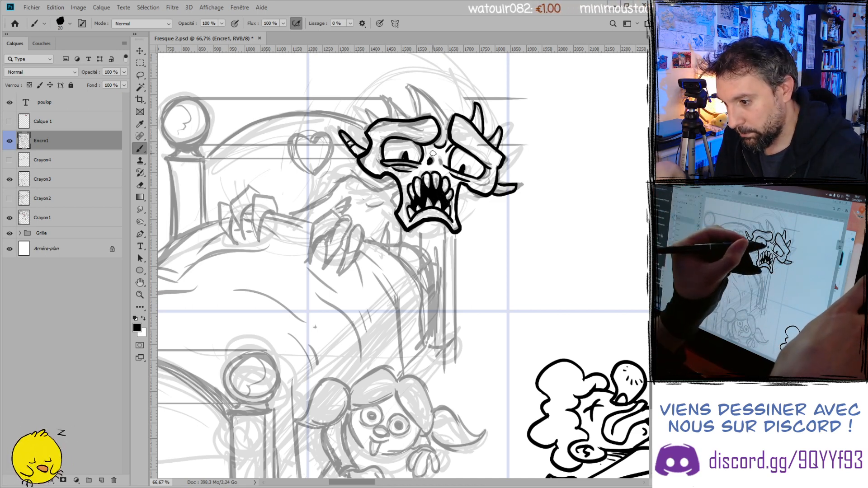
pyautogui.press('e')
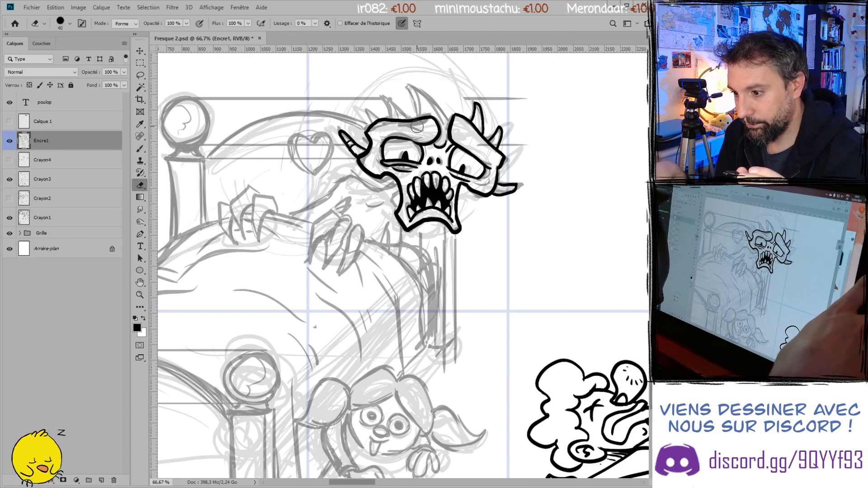
# - Ink the tall central spike and the row of smaller spikes above the monster's rounded brow, with detail lines at their bases
pyautogui.press('b')
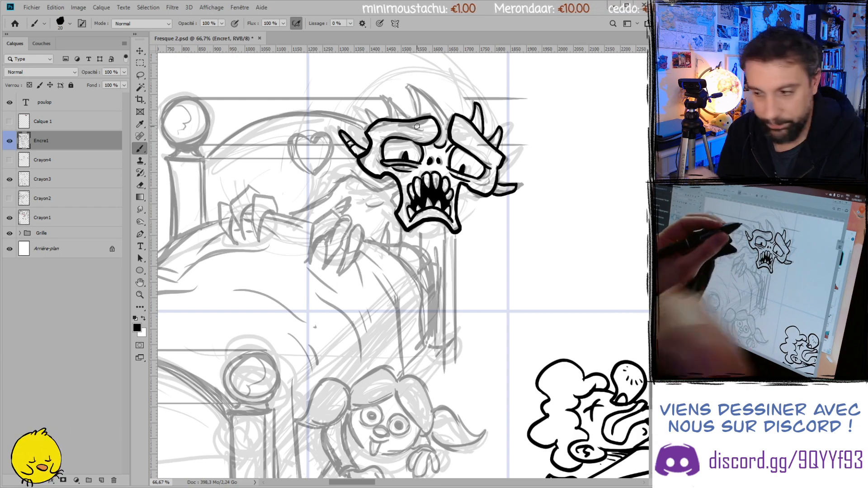
pyautogui.moveTo(438, 80); pyautogui.dragTo(450, 124)
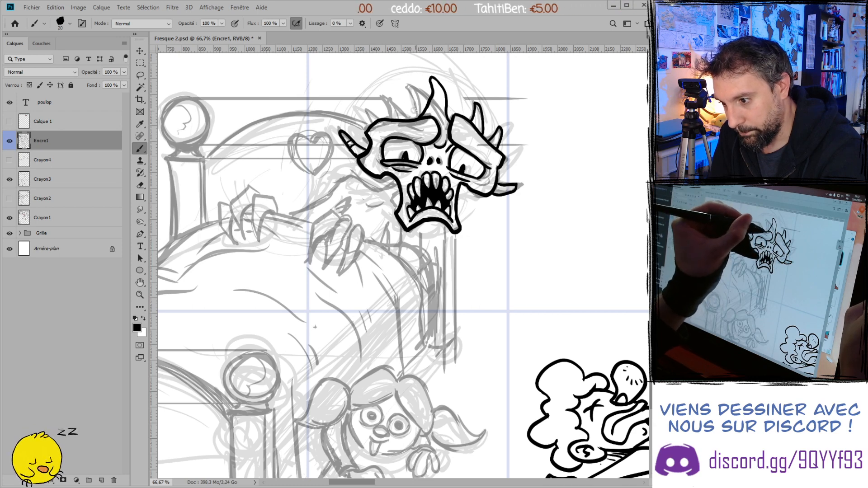
pyautogui.moveTo(387, 94); pyautogui.dragTo(392, 100)
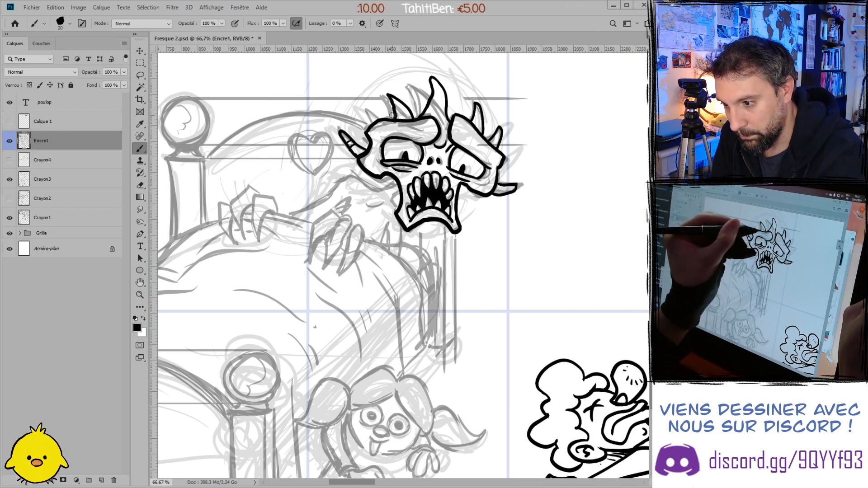
pyautogui.hotkey('ctrl', 'z')
pyautogui.moveTo(388, 94)
pyautogui.mouseDown()
pyautogui.moveTo(394, 119)
pyautogui.moveTo(414, 115)
pyautogui.mouseUp()
pyautogui.press('e')
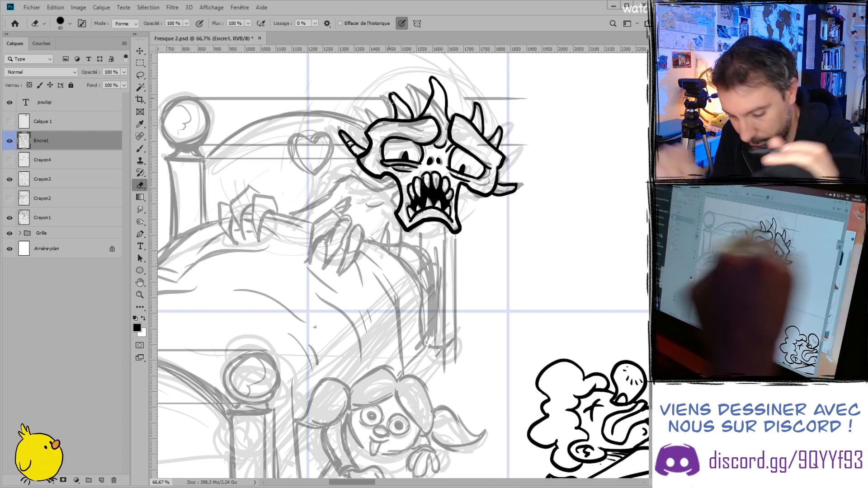
pyautogui.press('b')
pyautogui.moveTo(380, 116); pyautogui.dragTo(364, 111)
pyautogui.moveTo(425, 118)
pyautogui.mouseDown()
pyautogui.moveTo(432, 80)
pyautogui.moveTo(436, 105)
pyautogui.mouseUp()
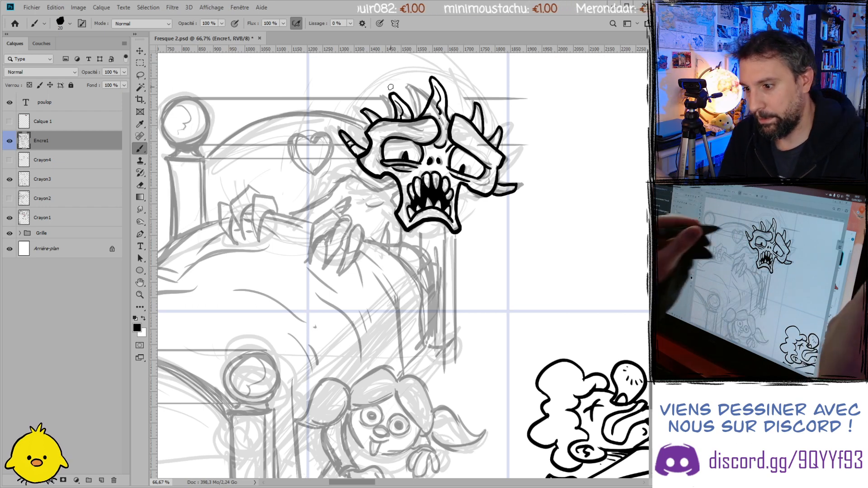
# - Ink the monster's cheek creases, the shoulder line, and the clawed fingers of the hand nearest the head
pyautogui.moveTo(485, 181); pyautogui.dragTo(480, 180)
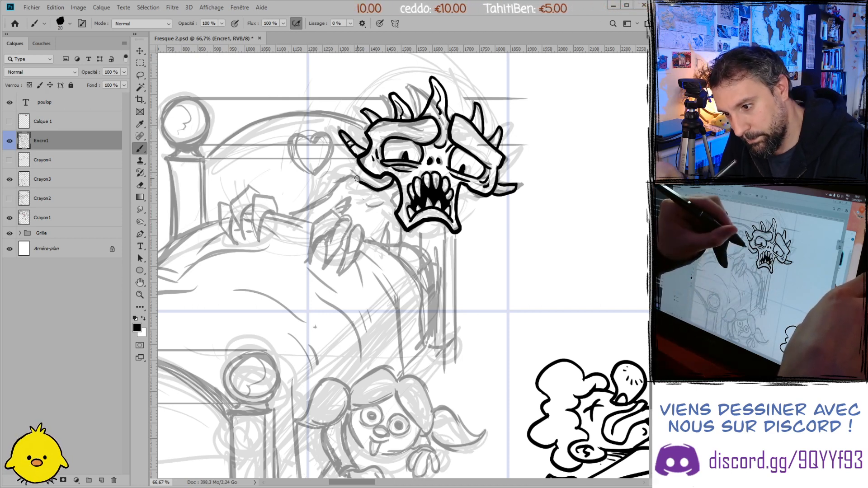
pyautogui.moveTo(348, 175)
pyautogui.mouseDown()
pyautogui.moveTo(327, 193)
pyautogui.moveTo(335, 212)
pyautogui.moveTo(318, 217)
pyautogui.moveTo(312, 257)
pyautogui.mouseUp()
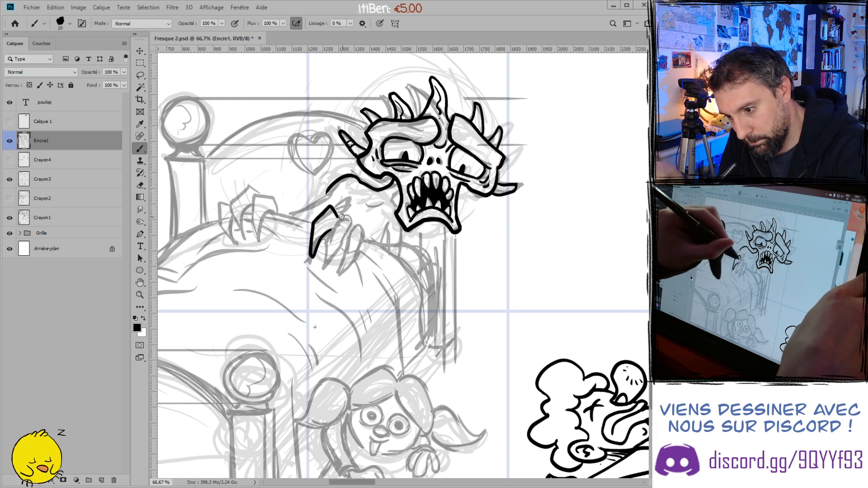
pyautogui.moveTo(334, 222); pyautogui.dragTo(324, 247)
pyautogui.moveTo(345, 214); pyautogui.dragTo(331, 257)
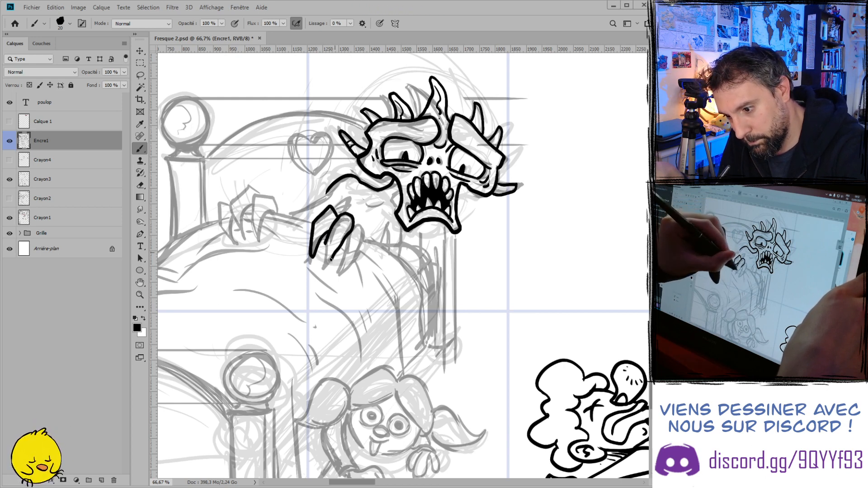
pyautogui.moveTo(361, 222)
pyautogui.mouseDown()
pyautogui.moveTo(365, 241)
pyautogui.moveTo(344, 266)
pyautogui.mouseUp()
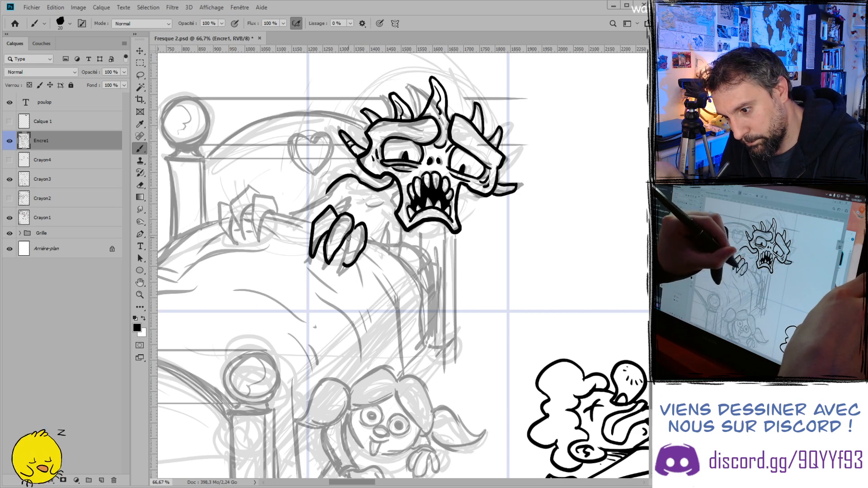
pyautogui.moveTo(353, 232); pyautogui.dragTo(342, 263)
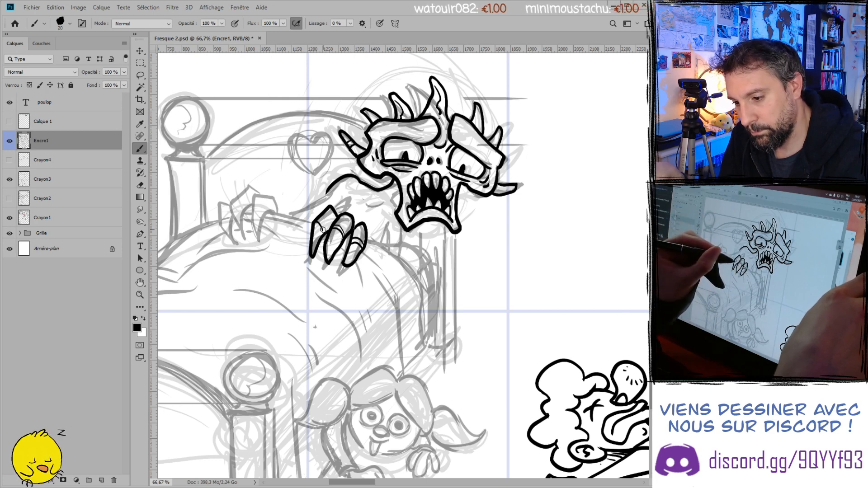
# - Ink the blanket's top edge between the hands and beyond the near hand, plus the clawed fingers of the far hand
pyautogui.moveTo(267, 213)
pyautogui.mouseDown()
pyautogui.moveTo(300, 221)
pyautogui.moveTo(268, 211)
pyautogui.moveTo(259, 245)
pyautogui.mouseUp()
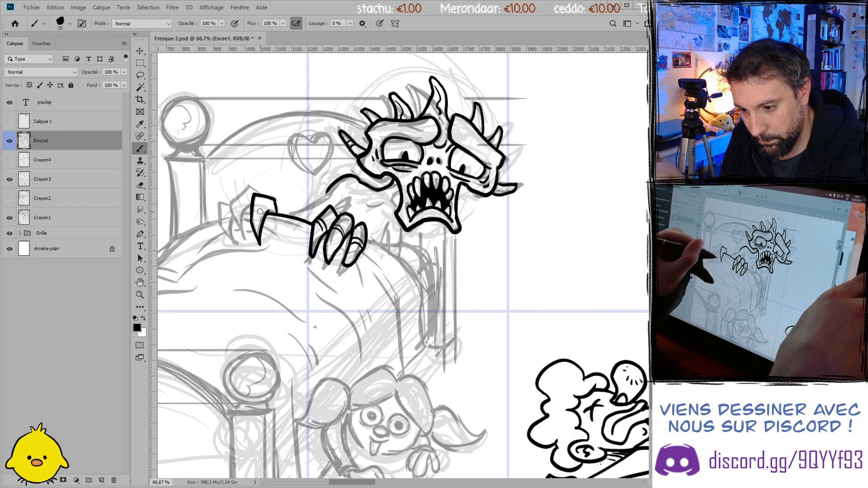
pyautogui.moveTo(255, 189)
pyautogui.mouseDown()
pyautogui.moveTo(236, 185)
pyautogui.moveTo(244, 235)
pyautogui.mouseUp()
pyautogui.moveTo(233, 212); pyautogui.dragTo(243, 236)
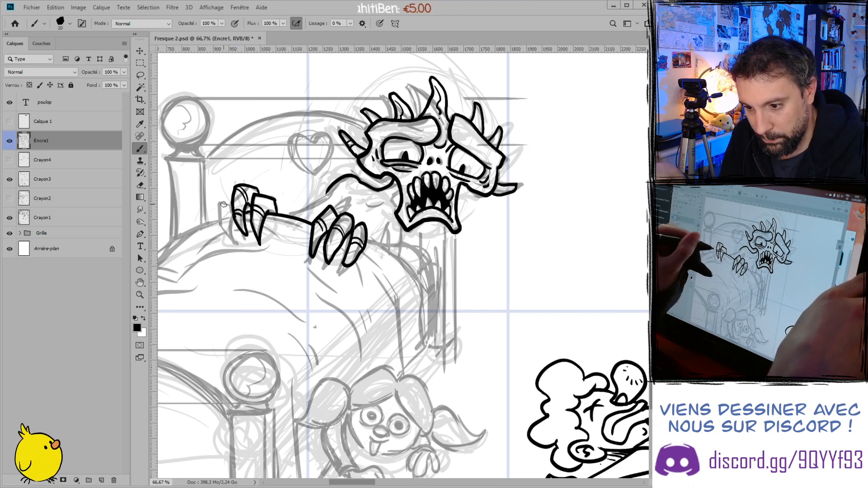
pyautogui.moveTo(229, 203)
pyautogui.mouseDown()
pyautogui.moveTo(220, 223)
pyautogui.moveTo(235, 246)
pyautogui.mouseUp()
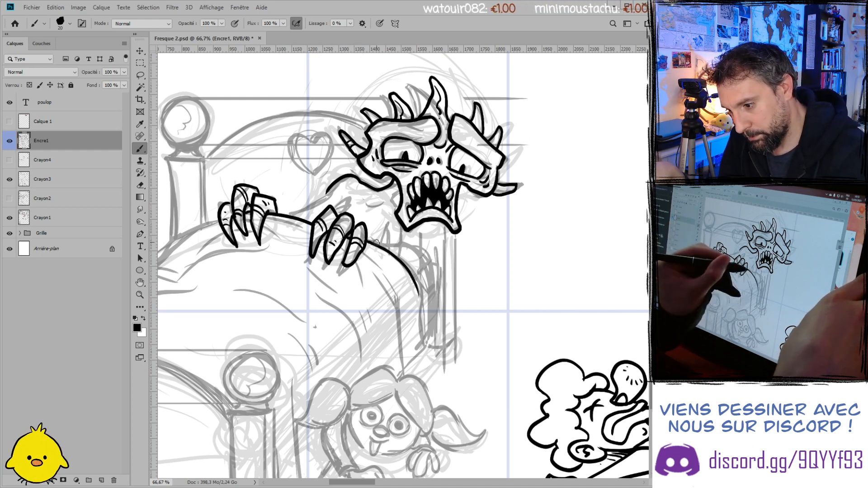
# - Ink the blanket's drooping side from the near hand down to the girl's head, with long fold lines inside its edge
pyautogui.moveTo(391, 244)
pyautogui.mouseDown()
pyautogui.moveTo(419, 253)
pyautogui.moveTo(438, 287)
pyautogui.moveTo(441, 333)
pyautogui.mouseUp()
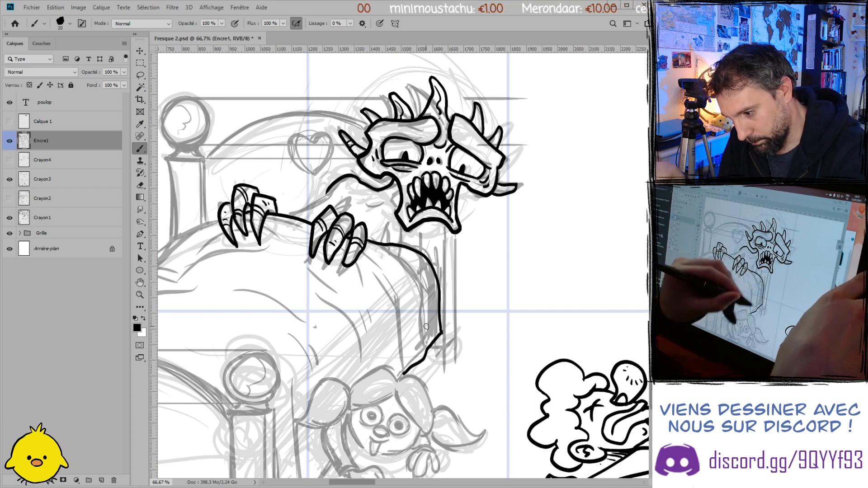
pyautogui.moveTo(426, 347)
pyautogui.mouseDown()
pyautogui.moveTo(420, 276)
pyautogui.moveTo(427, 346)
pyautogui.mouseUp()
pyautogui.hotkey('ctrl', 'z')
pyautogui.hotkey('ctrl', 'z')
pyautogui.moveTo(398, 257); pyautogui.dragTo(427, 339)
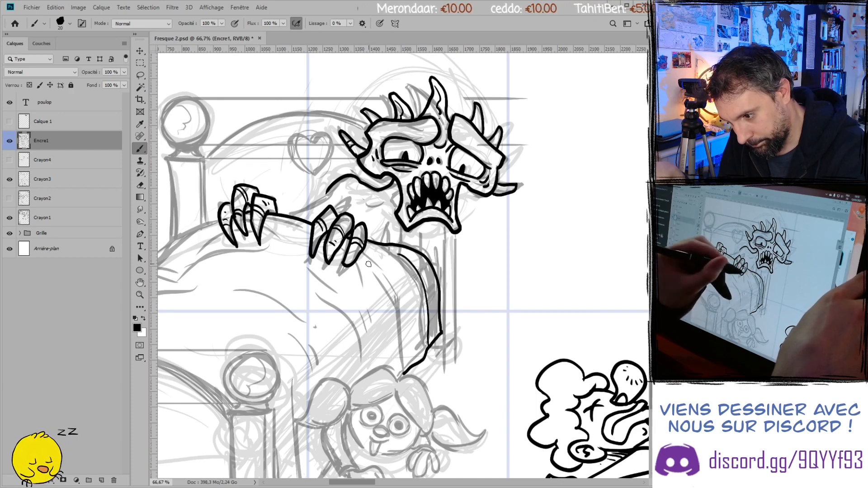
pyautogui.moveTo(369, 261); pyautogui.dragTo(406, 345)
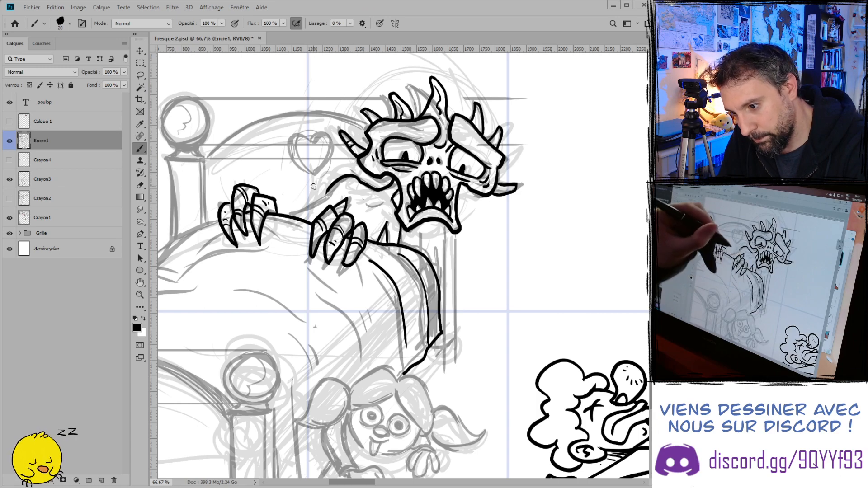
# - Ink the monster's far arm and chest crease, then rework the shoulder line and darken the neck beside the jaw
pyautogui.moveTo(326, 192); pyautogui.dragTo(292, 215)
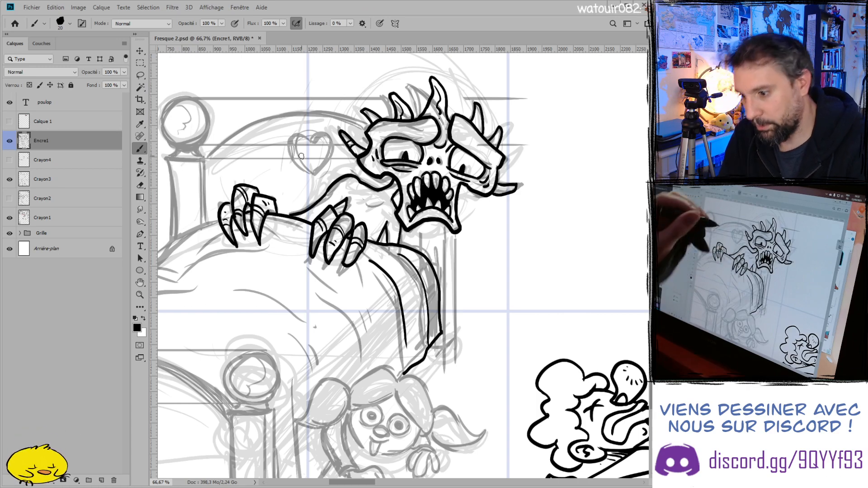
pyautogui.moveTo(383, 201); pyautogui.dragTo(372, 204)
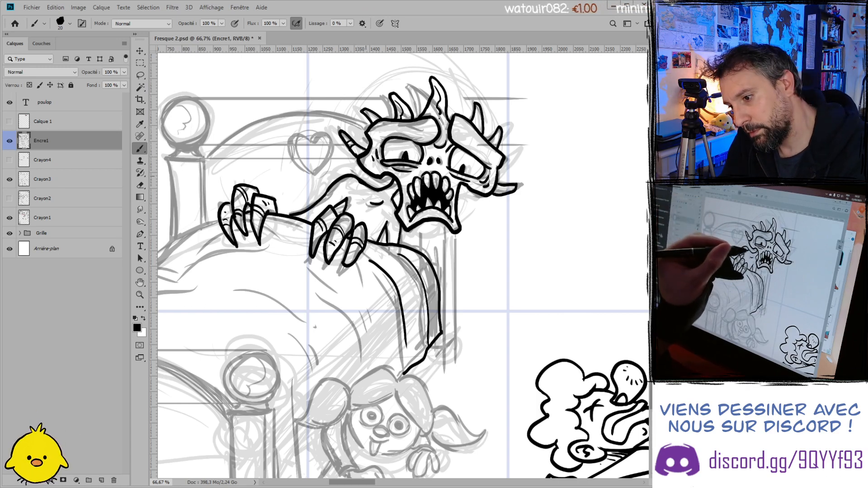
pyautogui.press('e')
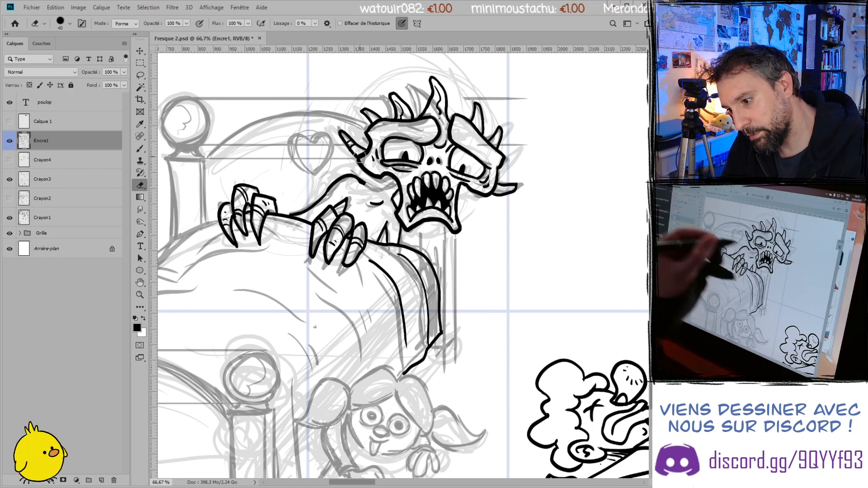
pyautogui.press('b')
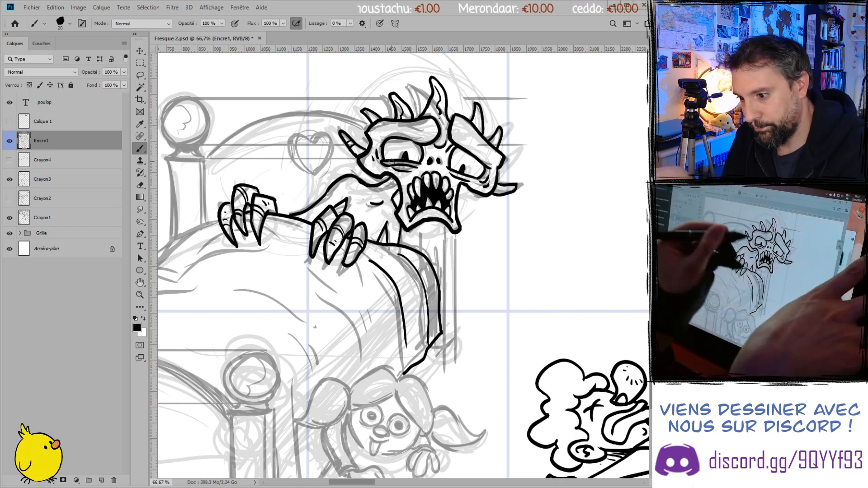
pyautogui.moveTo(393, 178); pyautogui.dragTo(394, 197)
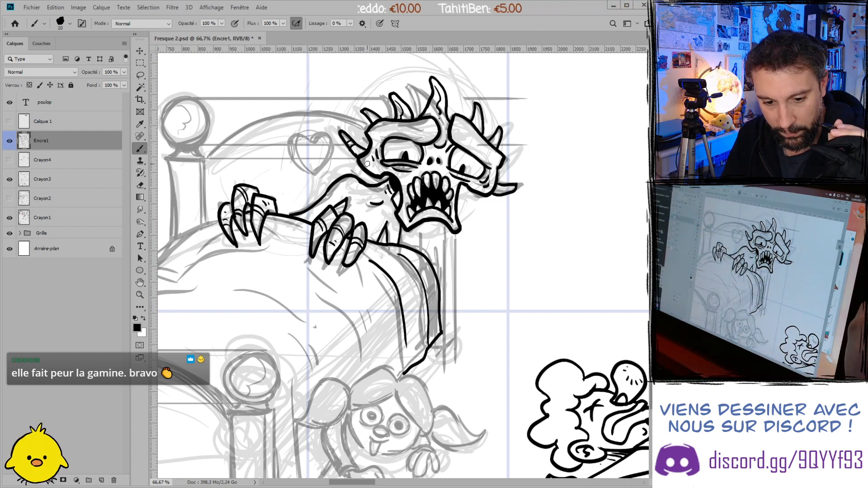
# - Ink the girl's round eyes with their pupils, her nose, and her open mouth
pyautogui.moveTo(301, 386); pyautogui.dragTo(322, 169)
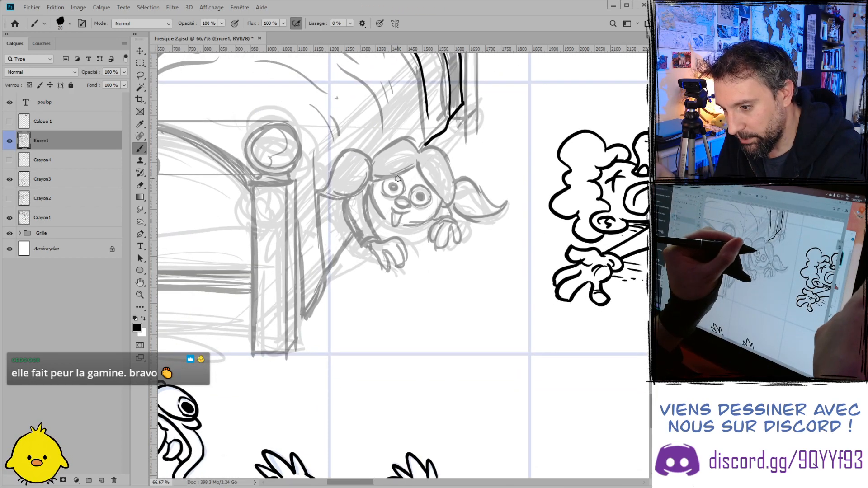
pyautogui.moveTo(401, 192)
pyautogui.mouseDown()
pyautogui.moveTo(382, 188)
pyautogui.moveTo(404, 185)
pyautogui.moveTo(384, 196)
pyautogui.moveTo(384, 181)
pyautogui.moveTo(386, 194)
pyautogui.moveTo(392, 183)
pyautogui.moveTo(425, 188)
pyautogui.moveTo(419, 205)
pyautogui.mouseUp()
pyautogui.hotkey('ctrl', 'z')
pyautogui.hotkey('ctrl', 'z')
pyautogui.click(420, 197)
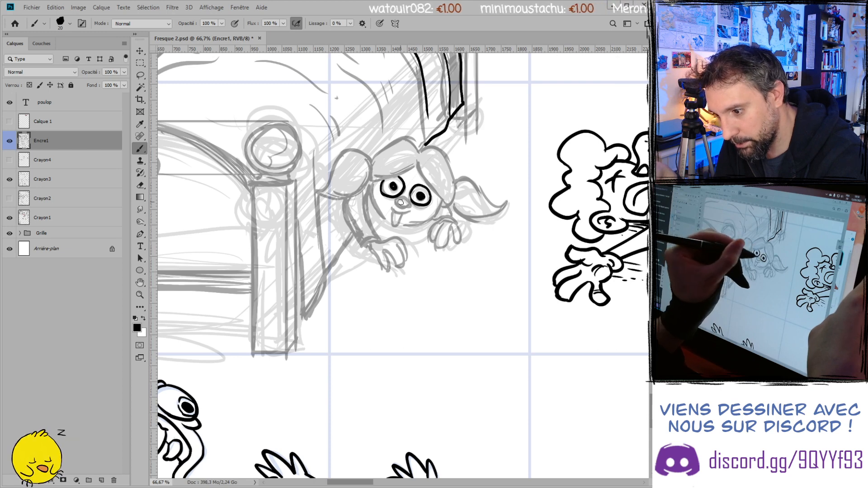
pyautogui.moveTo(411, 212); pyautogui.dragTo(395, 211)
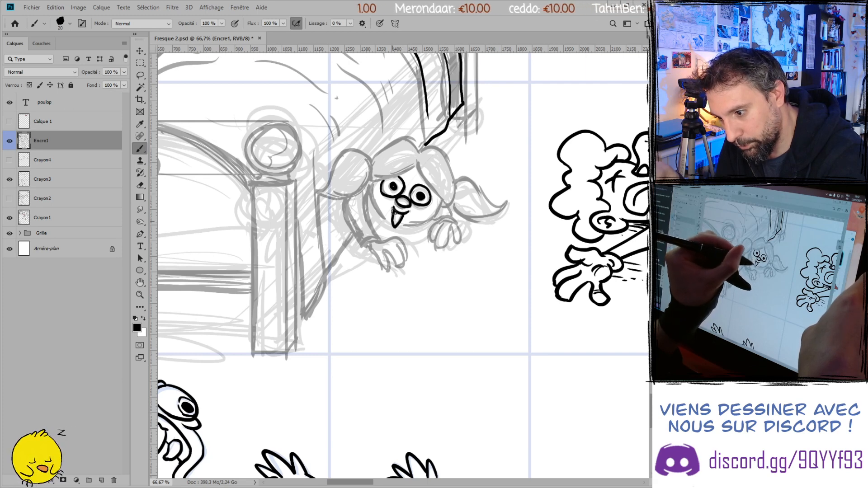
# - Ink the girl's cheek and chin contour and the parted hairline framing her forehead
pyautogui.moveTo(375, 179)
pyautogui.mouseDown()
pyautogui.moveTo(393, 231)
pyautogui.moveTo(391, 224)
pyautogui.moveTo(437, 213)
pyautogui.mouseUp()
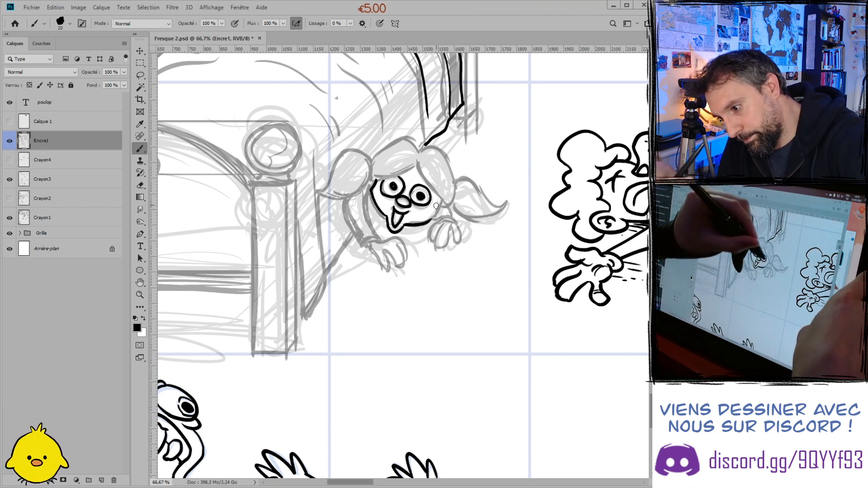
pyautogui.moveTo(416, 161)
pyautogui.mouseDown()
pyautogui.moveTo(424, 179)
pyautogui.moveTo(416, 161)
pyautogui.mouseUp()
pyautogui.hotkey('ctrl', 'z')
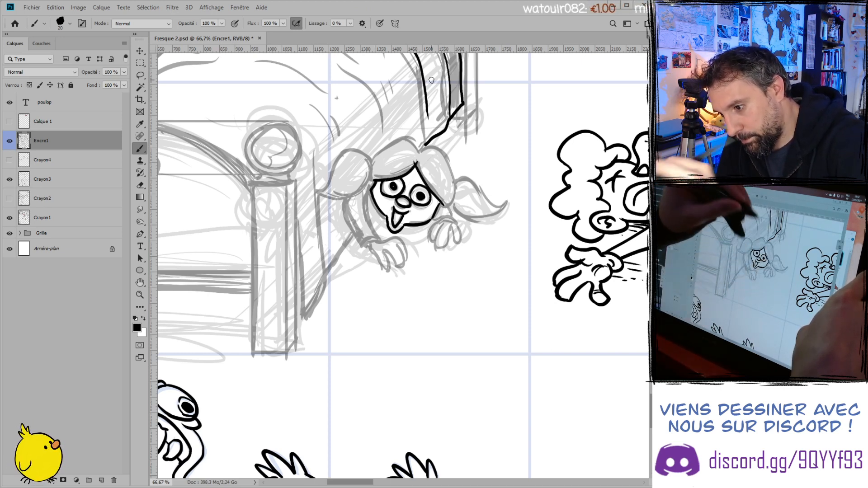
# - Ink the outer contour of the girl's hair and both of her pigtails
pyautogui.moveTo(419, 150)
pyautogui.mouseDown()
pyautogui.moveTo(441, 149)
pyautogui.moveTo(454, 181)
pyautogui.moveTo(440, 201)
pyautogui.mouseUp()
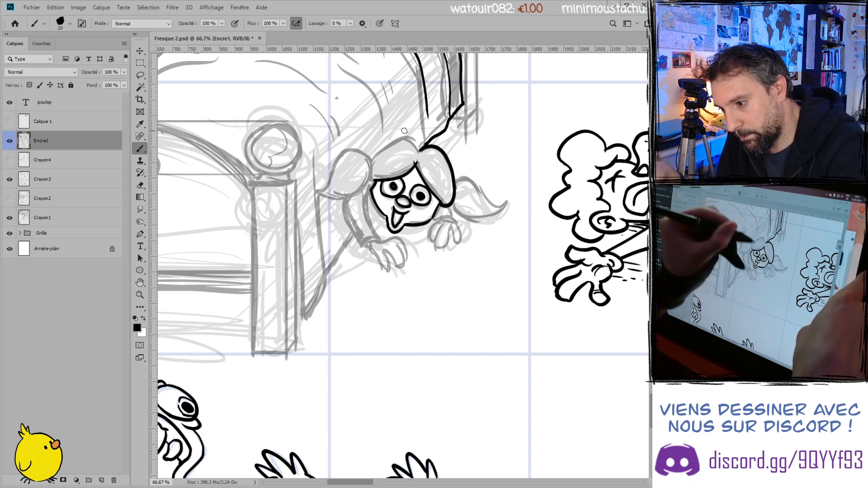
pyautogui.moveTo(405, 140)
pyautogui.mouseDown()
pyautogui.moveTo(376, 168)
pyautogui.moveTo(348, 151)
pyautogui.moveTo(315, 185)
pyautogui.moveTo(373, 173)
pyautogui.moveTo(320, 186)
pyautogui.mouseUp()
pyautogui.hotkey('ctrl', 'z')
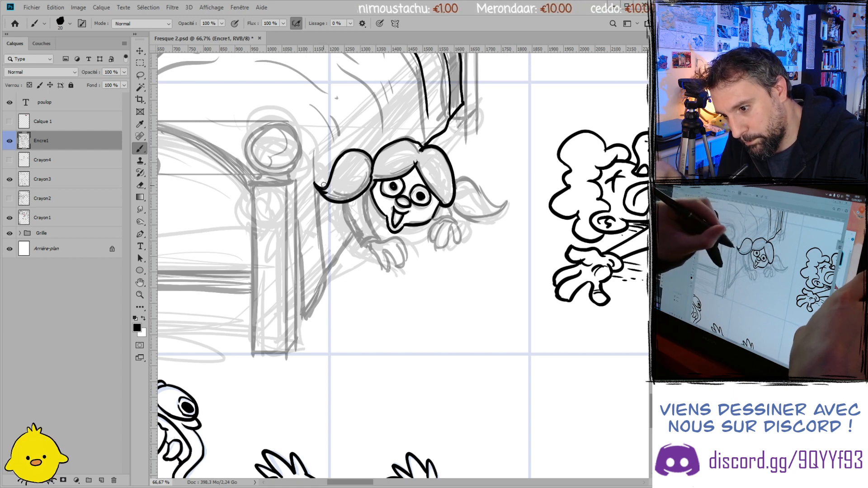
pyautogui.moveTo(455, 178)
pyautogui.mouseDown()
pyautogui.moveTo(483, 188)
pyautogui.moveTo(500, 225)
pyautogui.mouseUp()
pyautogui.moveTo(451, 201)
pyautogui.mouseDown()
pyautogui.moveTo(476, 230)
pyautogui.moveTo(497, 233)
pyautogui.mouseUp()
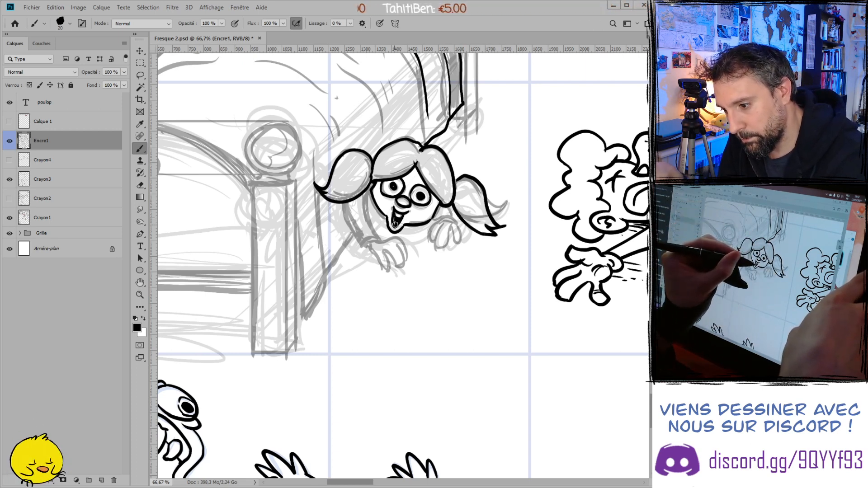
# - Ink the girl's arms, cuffs, and both hands with spread fingers below her face
pyautogui.moveTo(368, 193); pyautogui.dragTo(377, 238)
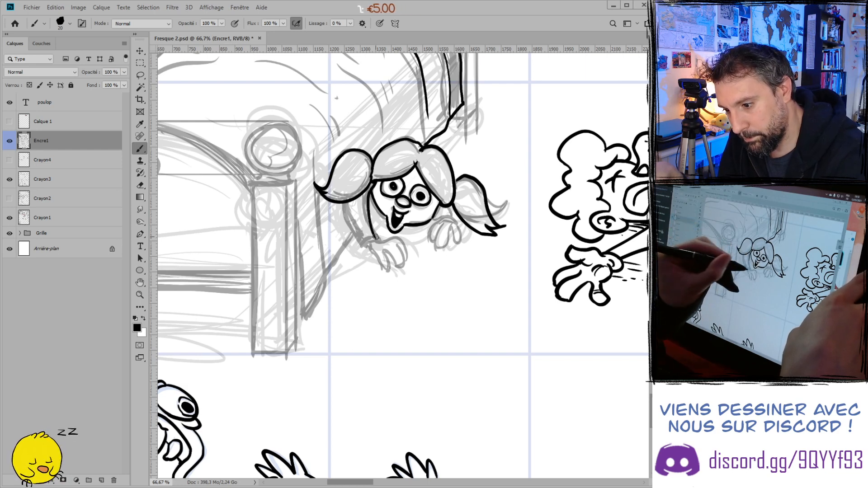
pyautogui.moveTo(346, 204); pyautogui.dragTo(365, 241)
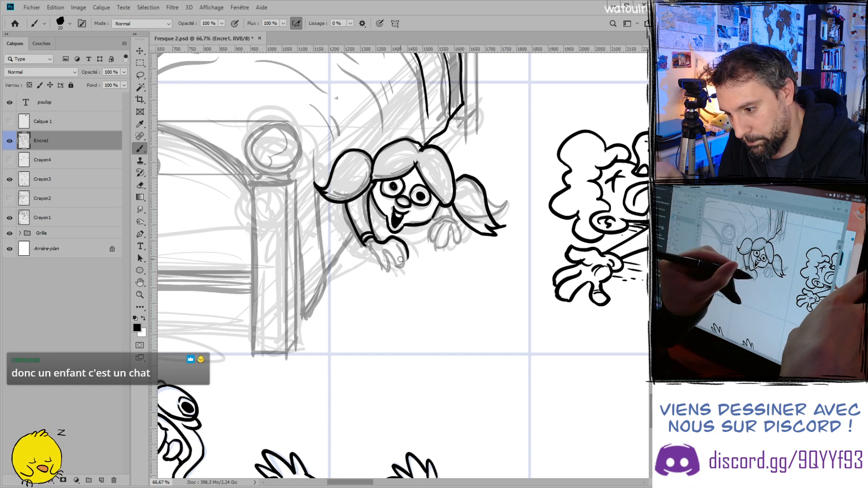
pyautogui.moveTo(396, 245)
pyautogui.mouseDown()
pyautogui.moveTo(396, 267)
pyautogui.moveTo(383, 251)
pyautogui.mouseUp()
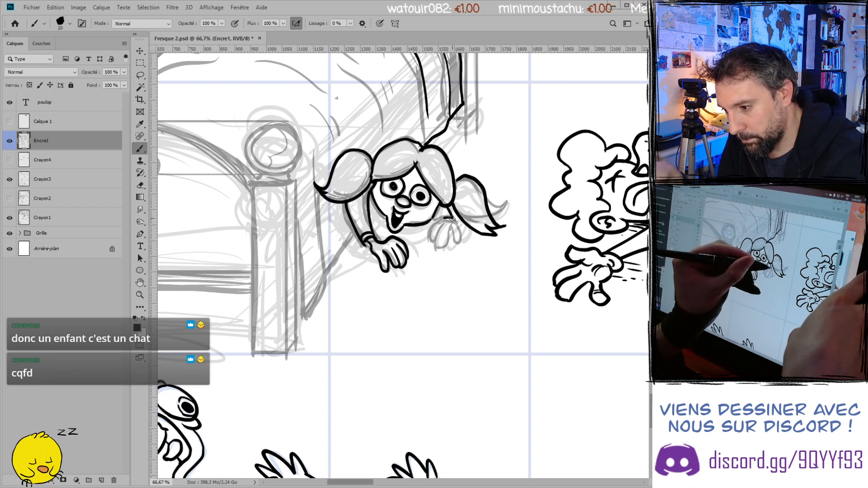
pyautogui.moveTo(442, 218)
pyautogui.mouseDown()
pyautogui.moveTo(433, 243)
pyautogui.moveTo(442, 231)
pyautogui.moveTo(450, 244)
pyautogui.moveTo(454, 221)
pyautogui.moveTo(450, 251)
pyautogui.mouseUp()
pyautogui.moveTo(455, 230)
pyautogui.mouseDown()
pyautogui.moveTo(451, 251)
pyautogui.moveTo(457, 243)
pyautogui.mouseUp()
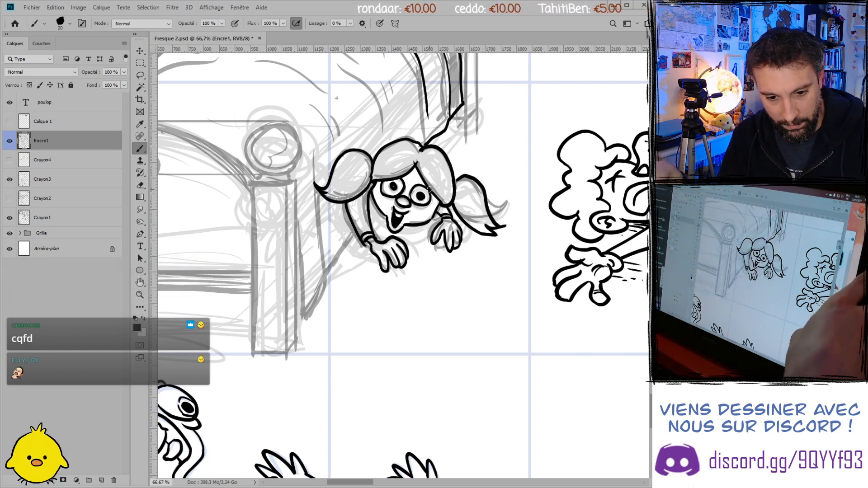
# - Ink the blanket's wavy edge below the girl's pigtail and the curved folds arching above her head
pyautogui.hotkey('ctrl', '-')
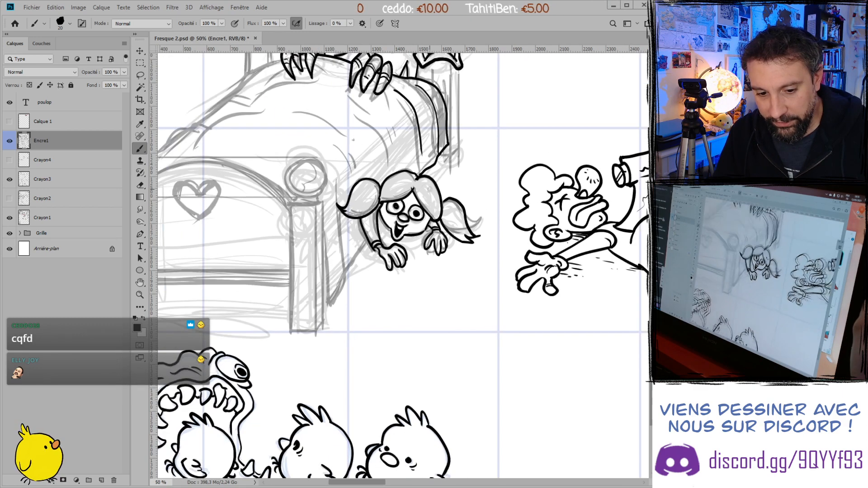
pyautogui.hotkey('ctrl', '+')
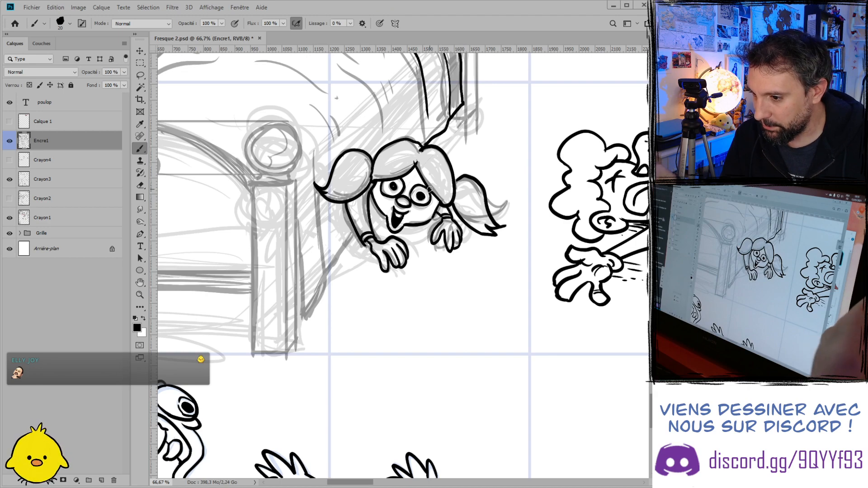
pyautogui.hotkey('ctrl', '-')
pyautogui.hotkey('ctrl', '+')
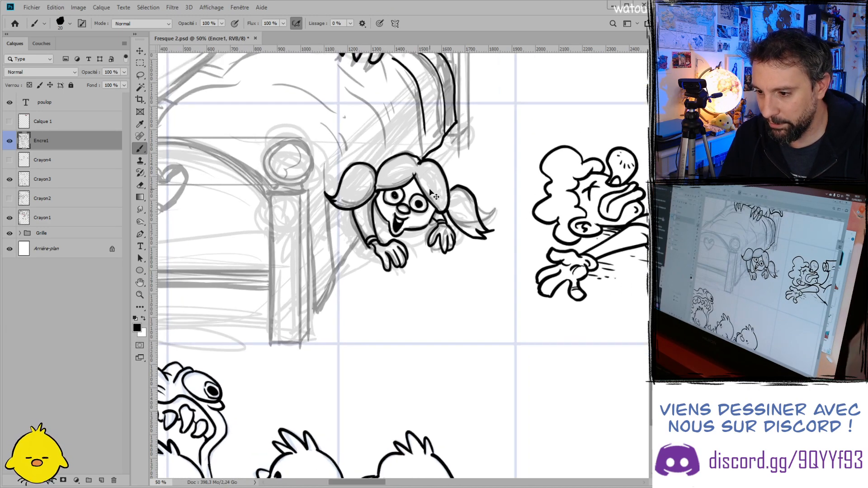
pyautogui.moveTo(339, 203)
pyautogui.mouseDown()
pyautogui.moveTo(343, 262)
pyautogui.moveTo(321, 294)
pyautogui.mouseUp()
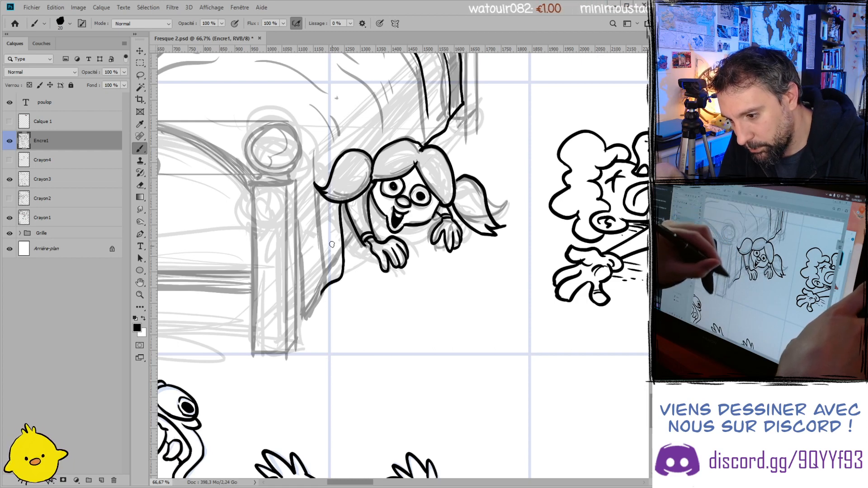
pyautogui.moveTo(362, 148); pyautogui.dragTo(400, 131)
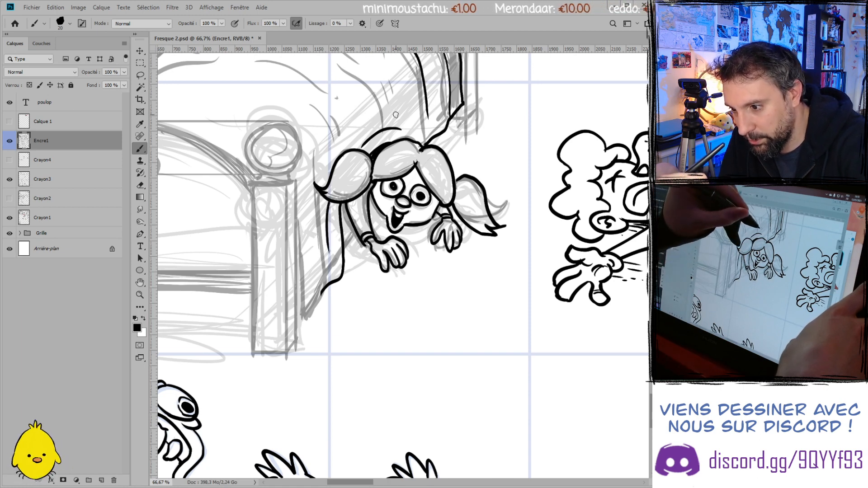
pyautogui.moveTo(397, 113); pyautogui.dragTo(338, 153)
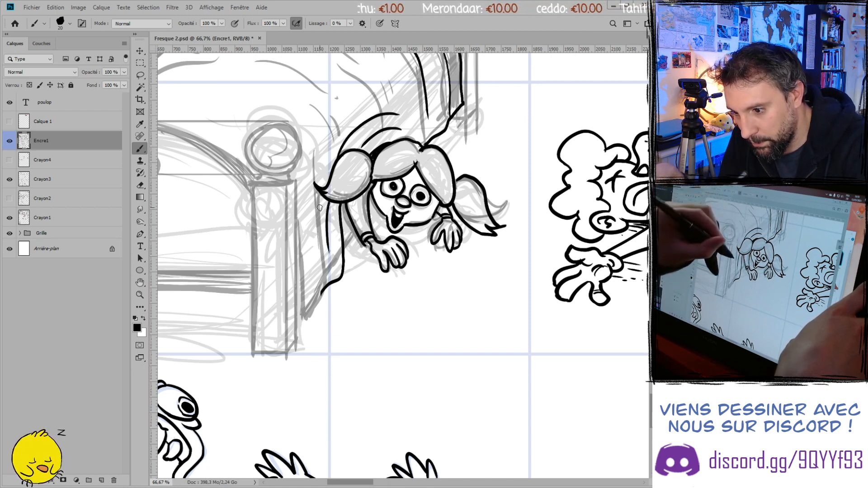
pyautogui.hotkey('ctrl', 'z')
pyautogui.moveTo(394, 113); pyautogui.dragTo(343, 147)
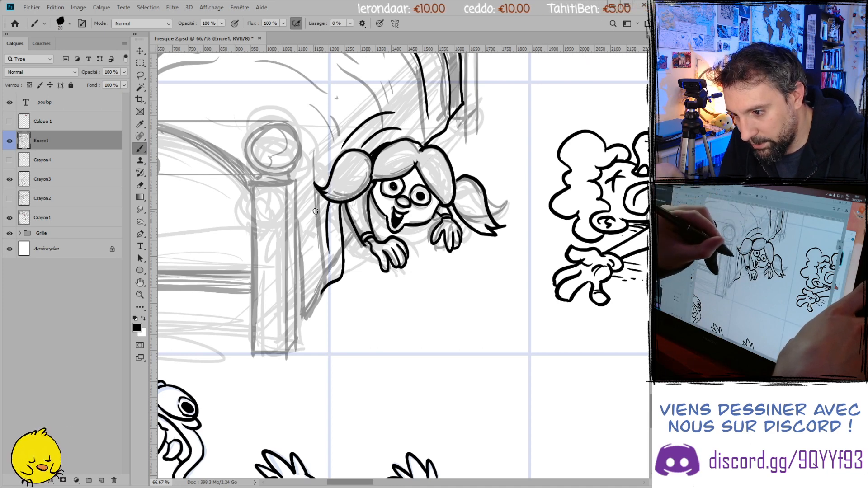
# - Ink the vertical folds and hem of the blanket hanging beside the bedpost, plus its raised outline above the girl's head
pyautogui.moveTo(316, 224); pyautogui.dragTo(319, 301)
pyautogui.hotkey('ctrl', 'z')
pyautogui.hotkey('ctrl', 'z')
pyautogui.moveTo(315, 199)
pyautogui.mouseDown()
pyautogui.moveTo(314, 304)
pyautogui.moveTo(326, 280)
pyautogui.moveTo(309, 326)
pyautogui.mouseUp()
pyautogui.moveTo(305, 198); pyautogui.dragTo(308, 328)
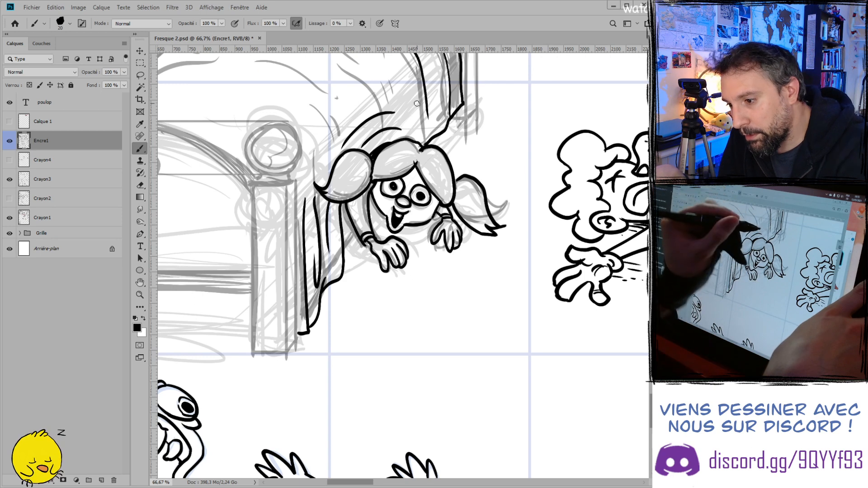
pyautogui.moveTo(396, 112); pyautogui.dragTo(422, 135)
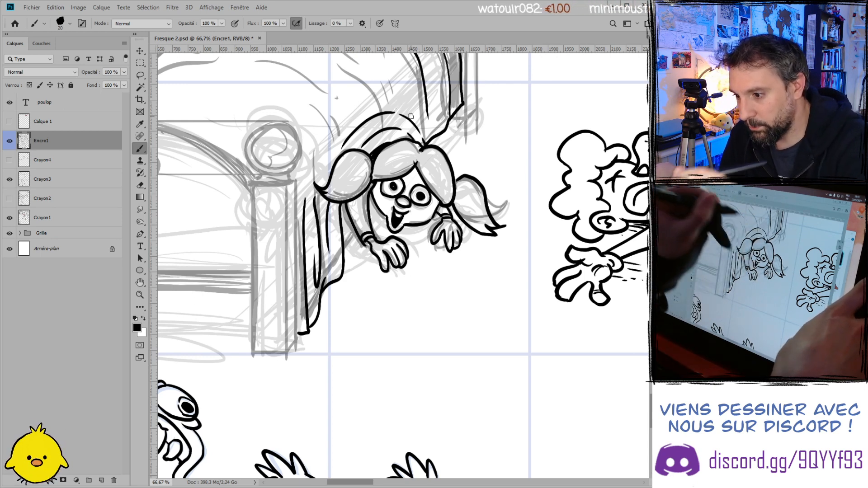
pyautogui.moveTo(382, 90)
pyautogui.mouseDown()
pyautogui.moveTo(328, 119)
pyautogui.moveTo(314, 167)
pyautogui.mouseUp()
# - Ink the front bedpost's knob as a flared, flat-topped block with a narrow shaded neck, replacing the round shape
pyautogui.moveTo(256, 165)
pyautogui.mouseDown()
pyautogui.moveTo(257, 129)
pyautogui.moveTo(302, 147)
pyautogui.moveTo(248, 150)
pyautogui.moveTo(242, 136)
pyautogui.moveTo(273, 120)
pyautogui.moveTo(303, 148)
pyautogui.moveTo(255, 162)
pyautogui.moveTo(254, 122)
pyautogui.moveTo(295, 124)
pyautogui.moveTo(299, 156)
pyautogui.moveTo(255, 161)
pyautogui.moveTo(243, 131)
pyautogui.moveTo(296, 124)
pyautogui.mouseUp()
pyautogui.hotkey('ctrl', 'z')
pyautogui.hotkey('ctrl', 'z')
pyautogui.hotkey('ctrl', 'z')
pyautogui.moveTo(299, 153)
pyautogui.mouseDown()
pyautogui.moveTo(242, 127)
pyautogui.moveTo(291, 124)
pyautogui.moveTo(300, 156)
pyautogui.moveTo(292, 167)
pyautogui.moveTo(256, 153)
pyautogui.mouseUp()
pyautogui.hotkey('ctrl', 'z')
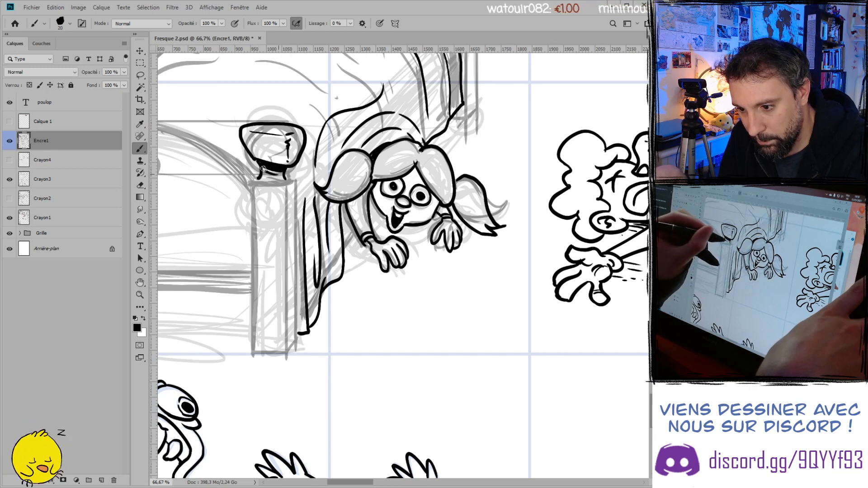
# - Ink the front bedpost's sides, base, and inner corner edge, and add small wood-grain and nick details to its face
pyautogui.moveTo(296, 180); pyautogui.dragTo(295, 338)
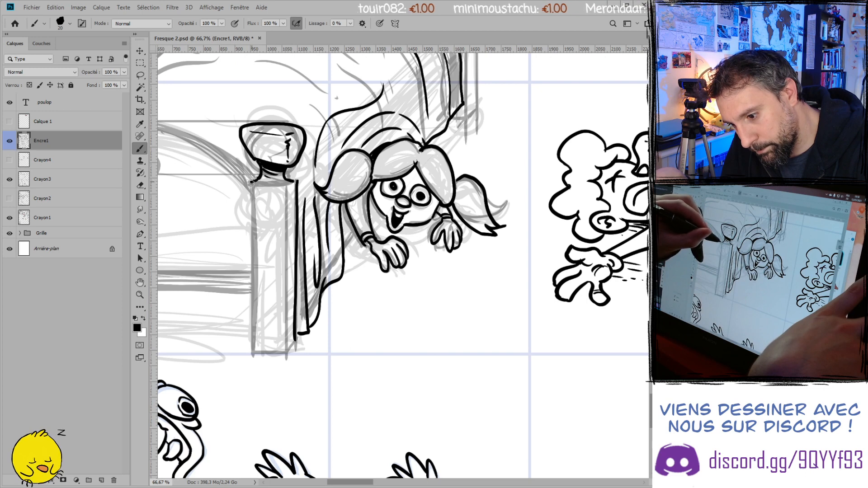
pyautogui.moveTo(253, 181); pyautogui.dragTo(256, 355)
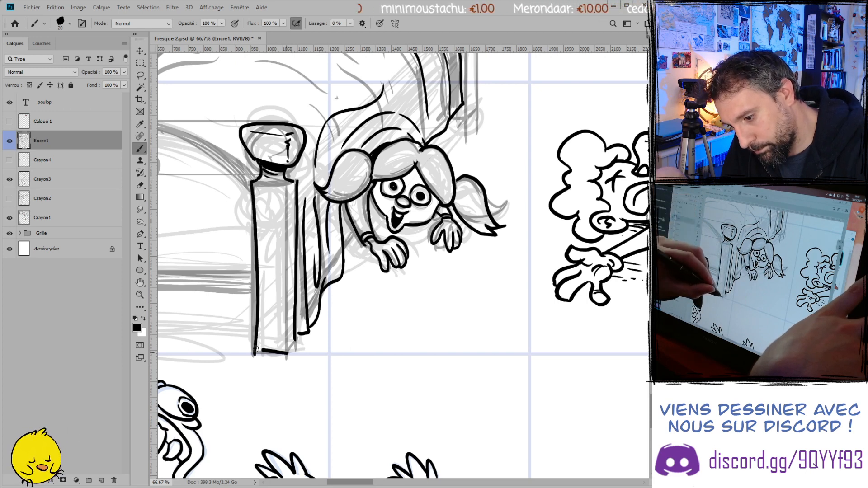
pyautogui.hotkey('ctrl', 'z')
pyautogui.moveTo(249, 355); pyautogui.dragTo(286, 354)
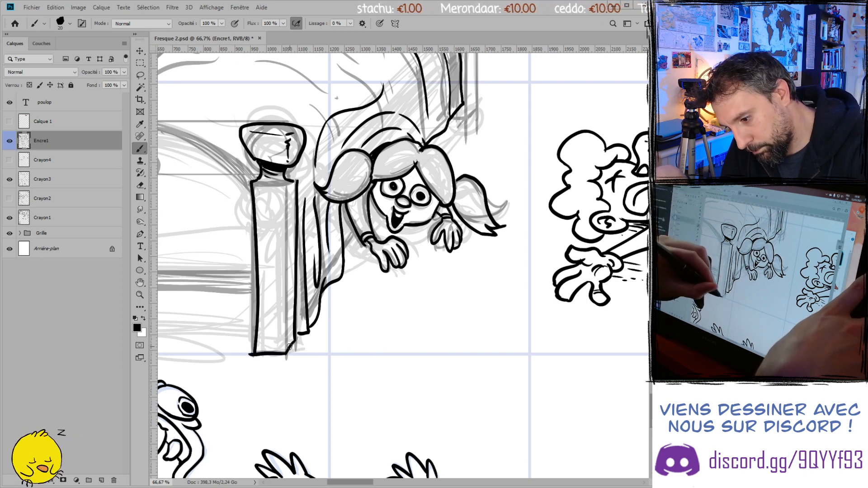
pyautogui.moveTo(285, 188); pyautogui.dragTo(289, 284)
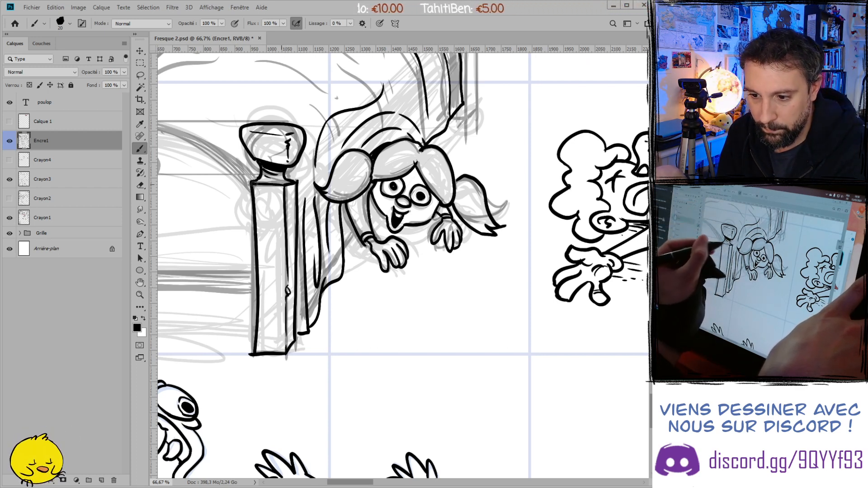
pyautogui.moveTo(257, 234); pyautogui.dragTo(279, 244)
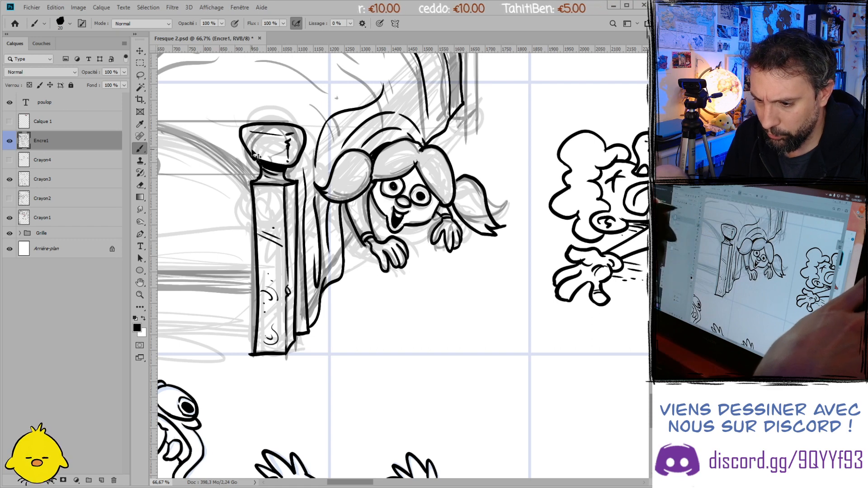
# - Add wood-grain strokes to the narrow side face of the front bedpost and dotted shading around the girl's near arm
pyautogui.moveTo(292, 200); pyautogui.dragTo(287, 218)
pyautogui.moveTo(296, 251); pyautogui.dragTo(292, 270)
pyautogui.moveTo(292, 318); pyautogui.dragTo(287, 343)
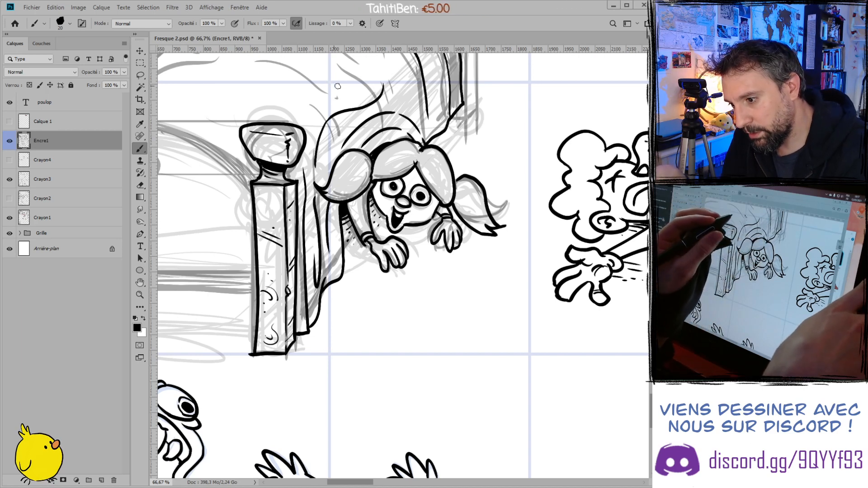
pyautogui.press('e')
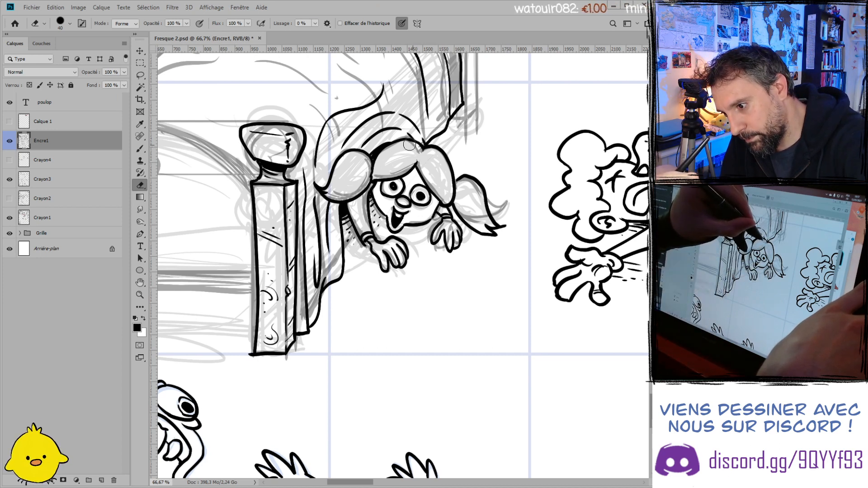
pyautogui.press('b')
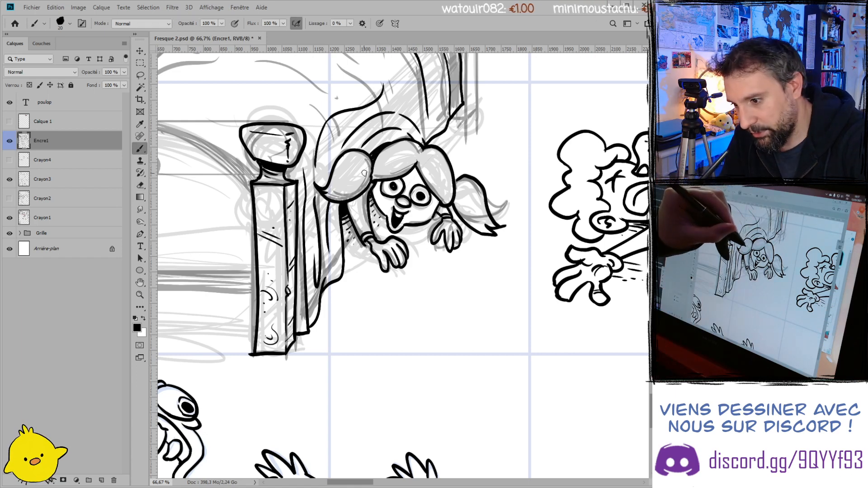
# - Ink flowing strand lines in the girl's pigtails and fringe, and add small expression marks to her face
pyautogui.moveTo(364, 173); pyautogui.dragTo(325, 199)
pyautogui.moveTo(361, 160); pyautogui.dragTo(332, 179)
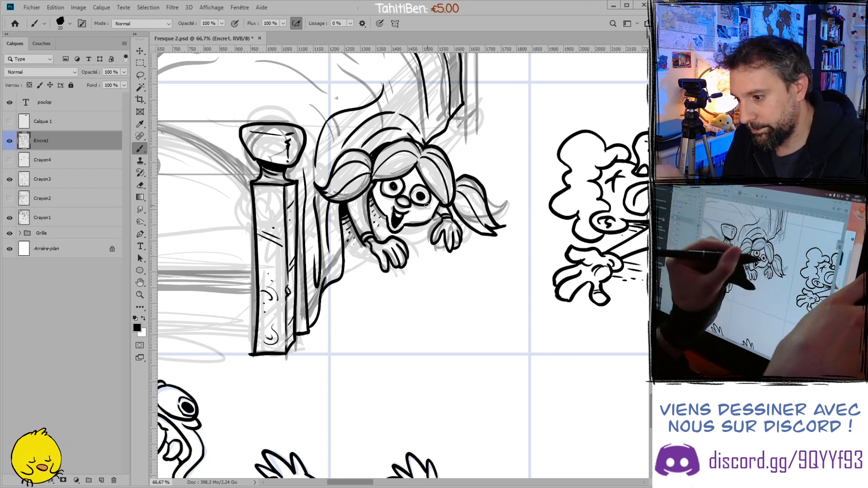
pyautogui.moveTo(429, 209); pyautogui.dragTo(383, 203)
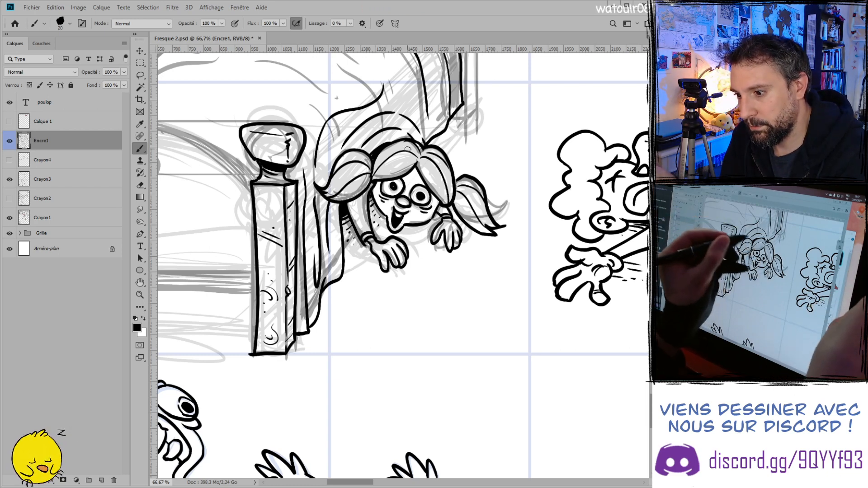
# - Ink the footboard's left post with its top edge, sides, base, nicked inner edge and grain marks, cleaning up its lower corner
pyautogui.hotkey('ctrl', '-')
pyautogui.hotkey('ctrl', '-')
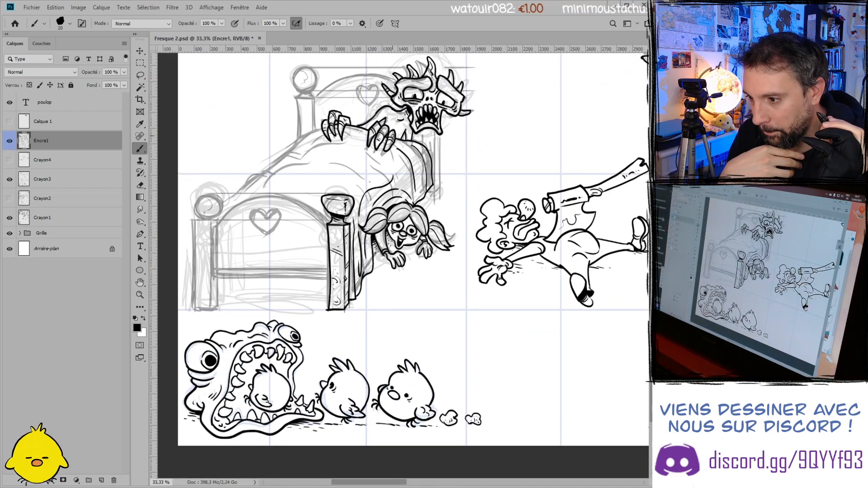
pyautogui.hotkey('ctrl', '+')
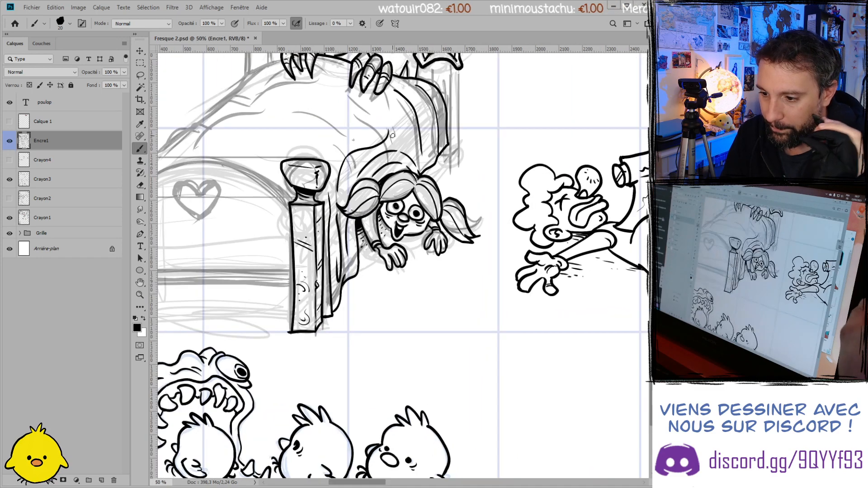
pyautogui.moveTo(260, 275); pyautogui.dragTo(447, 257)
pyautogui.hotkey('ctrl', '+')
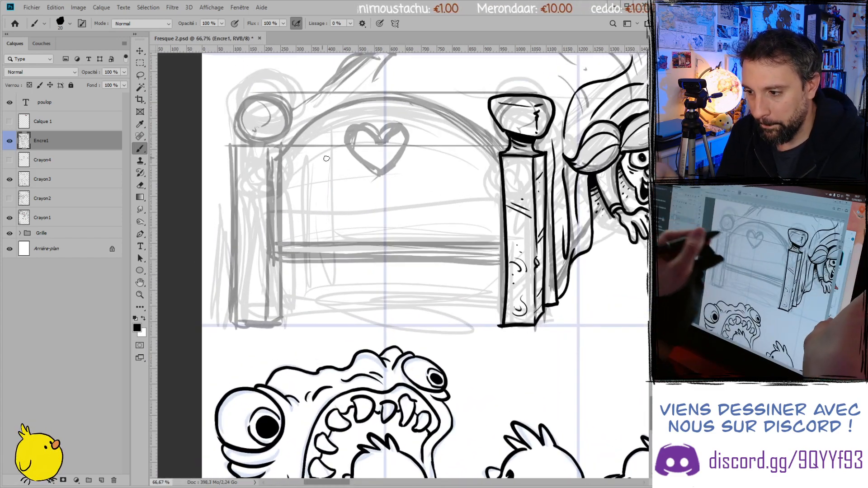
pyautogui.moveTo(245, 151)
pyautogui.mouseDown()
pyautogui.moveTo(228, 154)
pyautogui.moveTo(238, 320)
pyautogui.mouseUp()
pyautogui.hotkey('ctrl', 'z')
pyautogui.moveTo(279, 155)
pyautogui.mouseDown()
pyautogui.moveTo(278, 323)
pyautogui.moveTo(266, 250)
pyautogui.moveTo(268, 321)
pyautogui.mouseUp()
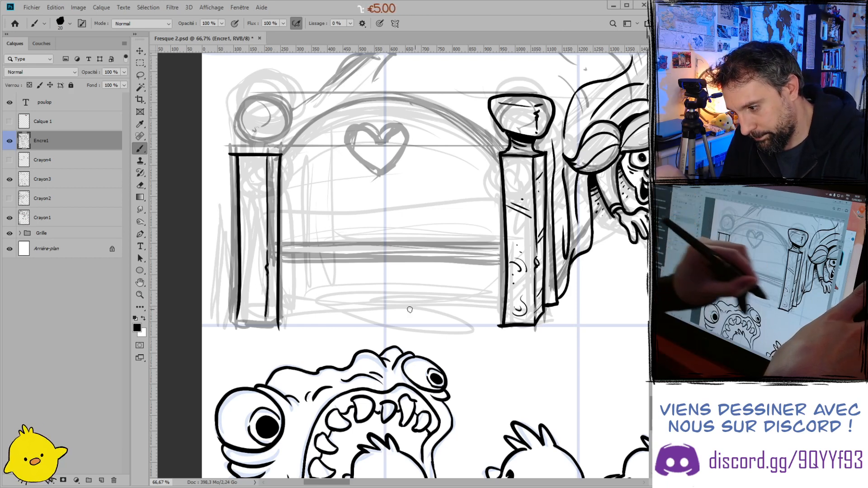
pyautogui.moveTo(271, 323); pyautogui.dragTo(235, 324)
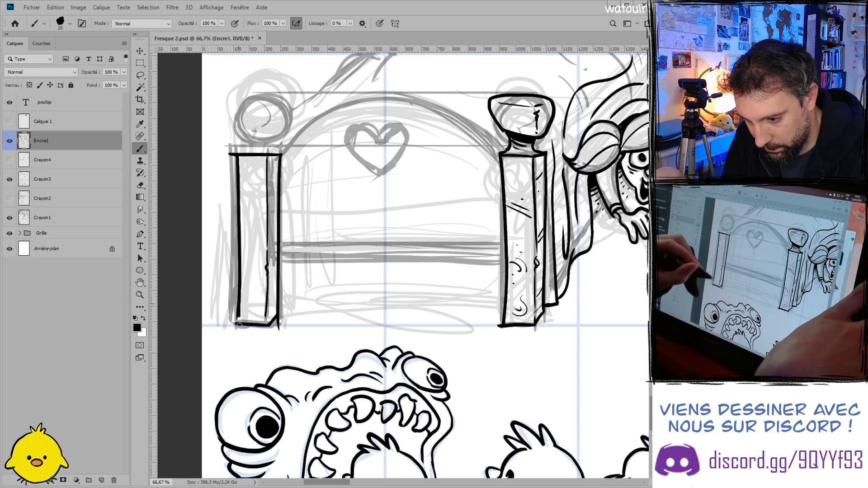
pyautogui.press('e')
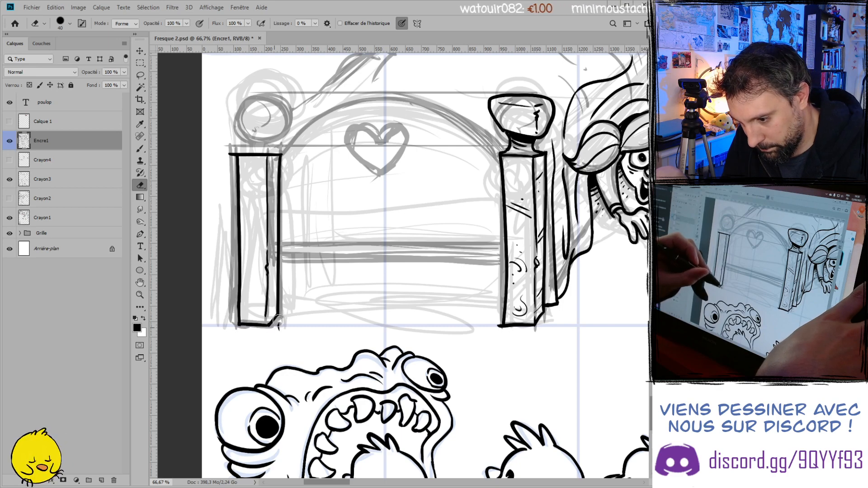
pyautogui.press('b')
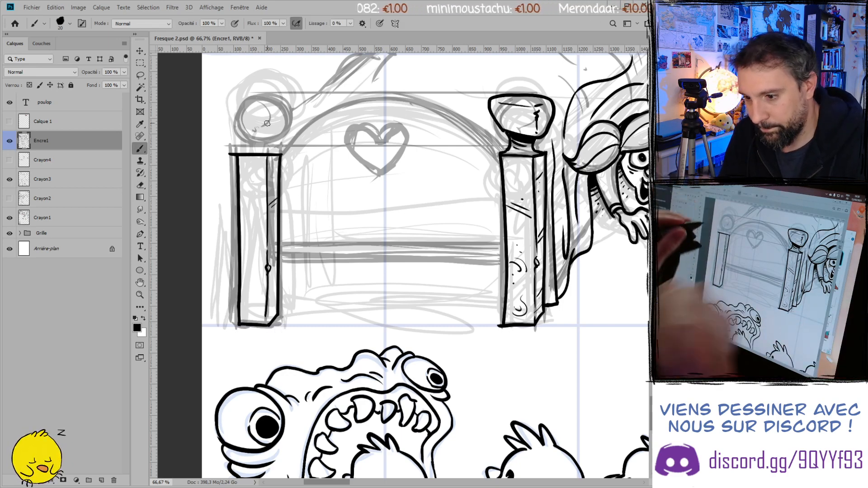
# - Ink the footboard's arched top and the straight lower edge of its panel between the posts, with small cracks in the wood
pyautogui.moveTo(273, 167)
pyautogui.mouseDown()
pyautogui.moveTo(307, 127)
pyautogui.moveTo(345, 104)
pyautogui.moveTo(392, 97)
pyautogui.moveTo(468, 125)
pyautogui.moveTo(495, 146)
pyautogui.mouseUp()
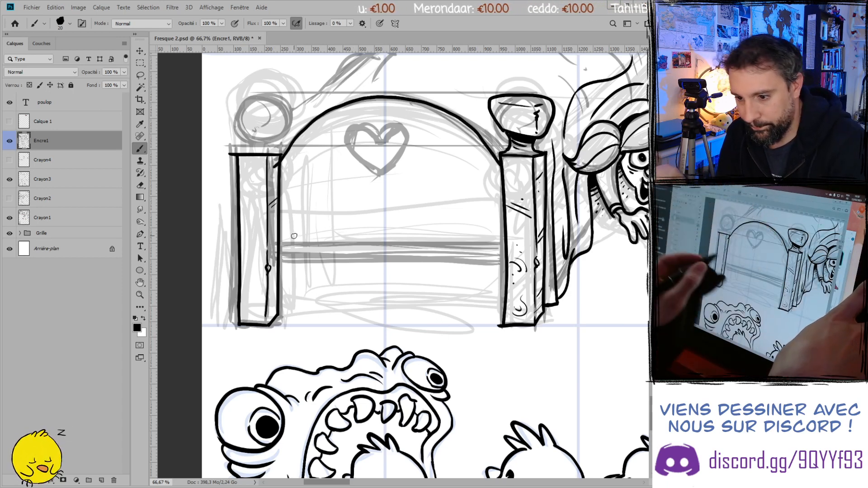
pyautogui.moveTo(504, 246)
pyautogui.mouseDown()
pyautogui.moveTo(293, 247)
pyautogui.moveTo(395, 239)
pyautogui.mouseUp()
pyautogui.hotkey('ctrl', 'z')
pyautogui.hotkey('ctrl', 'z')
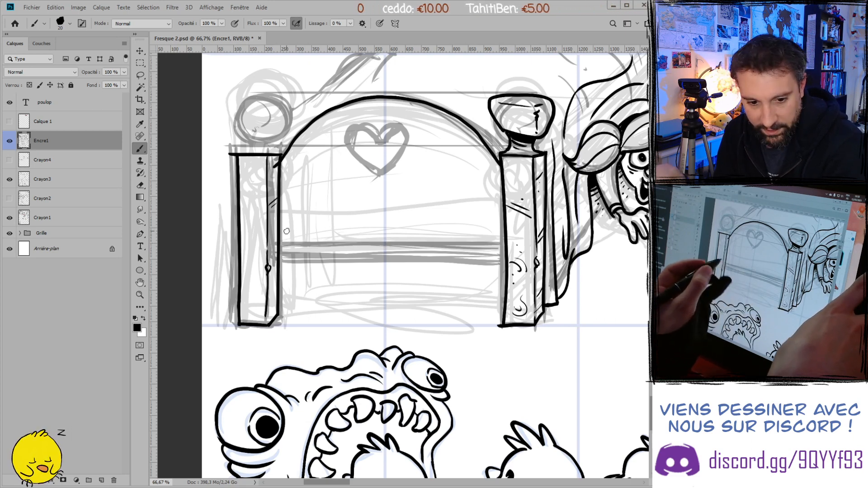
pyautogui.moveTo(304, 244); pyautogui.dragTo(392, 246)
pyautogui.hotkey('ctrl', 'z')
pyautogui.moveTo(278, 244); pyautogui.dragTo(381, 247)
pyautogui.hotkey('ctrl', 'z')
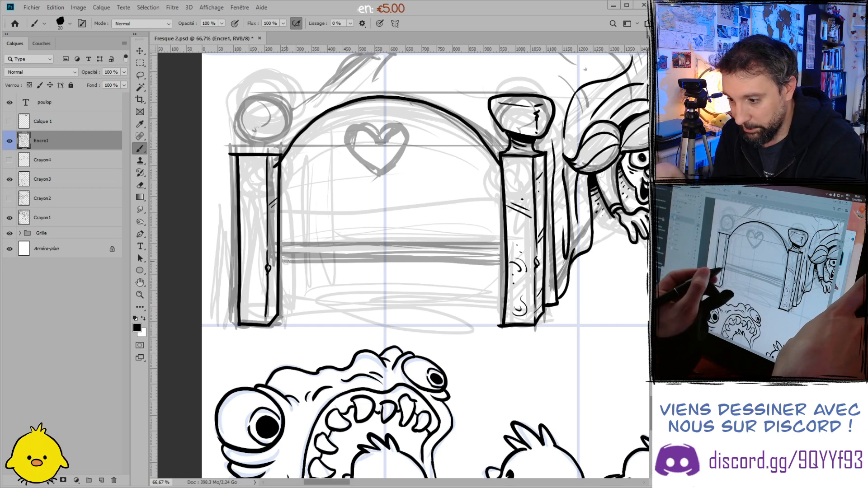
pyautogui.moveTo(281, 260); pyautogui.dragTo(506, 262)
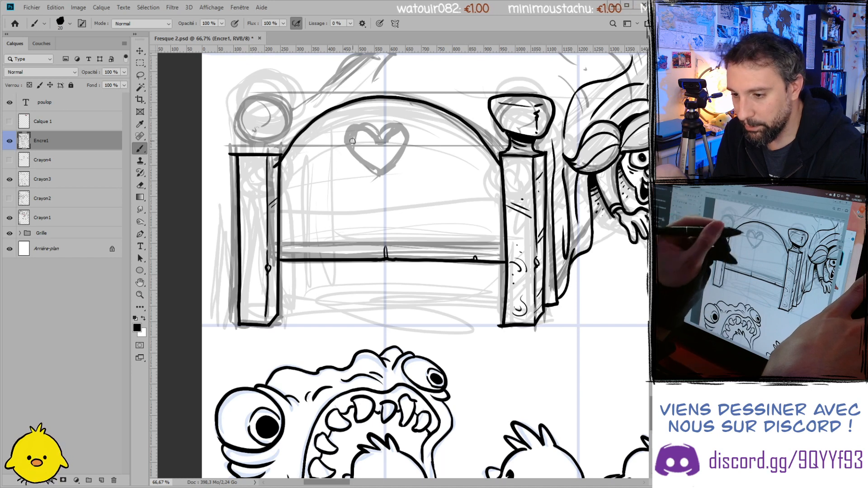
# - Ink the heart cutout in the footboard with a hatched inner thickness and clean up its outline
pyautogui.moveTo(371, 170); pyautogui.dragTo(380, 138)
pyautogui.hotkey('ctrl', 'z')
pyautogui.moveTo(378, 173)
pyautogui.mouseDown()
pyautogui.moveTo(401, 129)
pyautogui.moveTo(378, 176)
pyautogui.mouseUp()
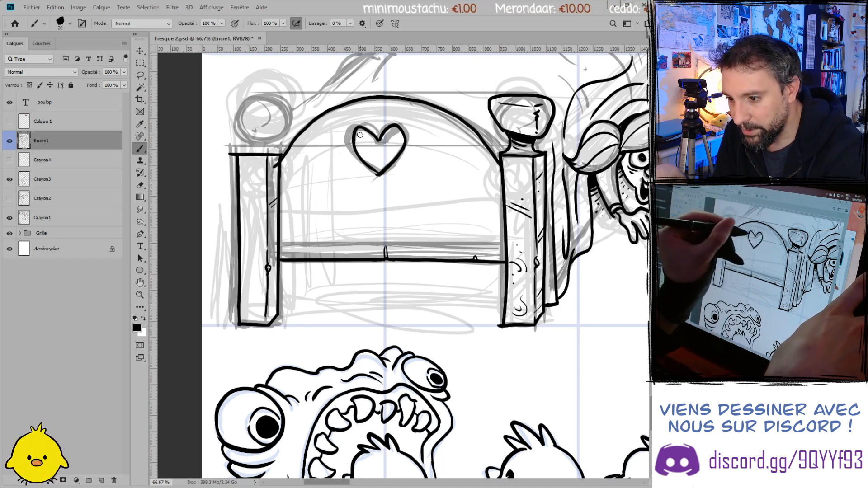
pyautogui.moveTo(362, 137); pyautogui.dragTo(357, 144)
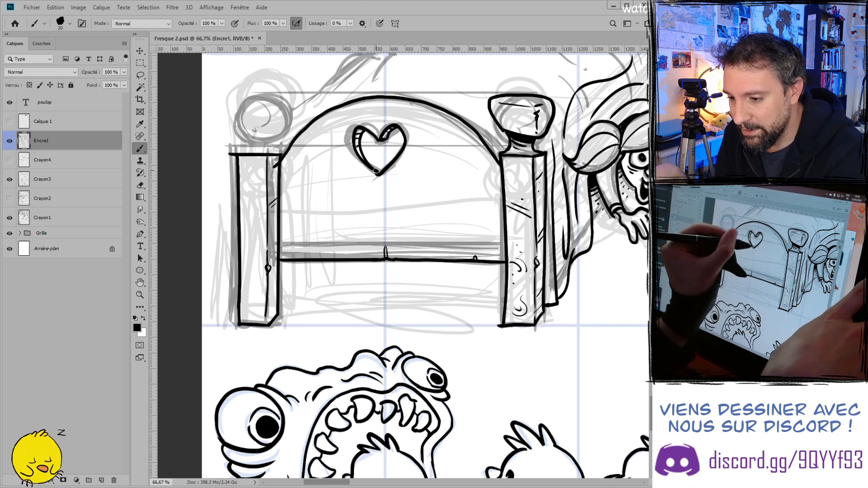
pyautogui.press('e')
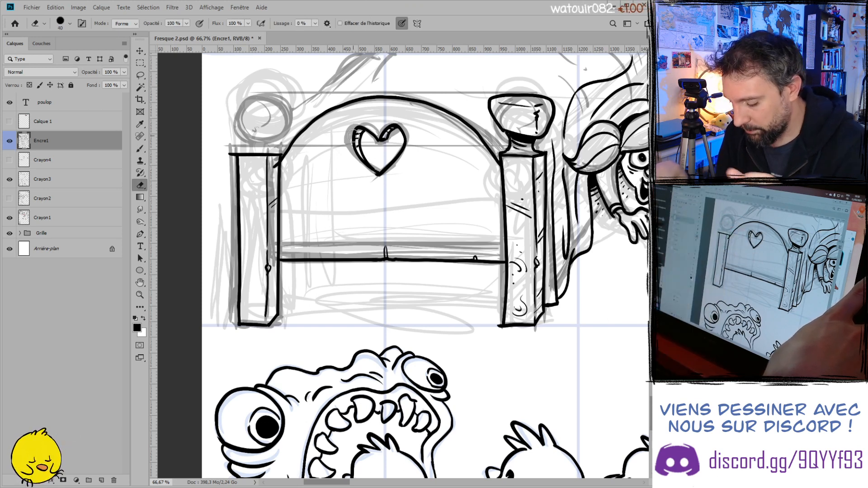
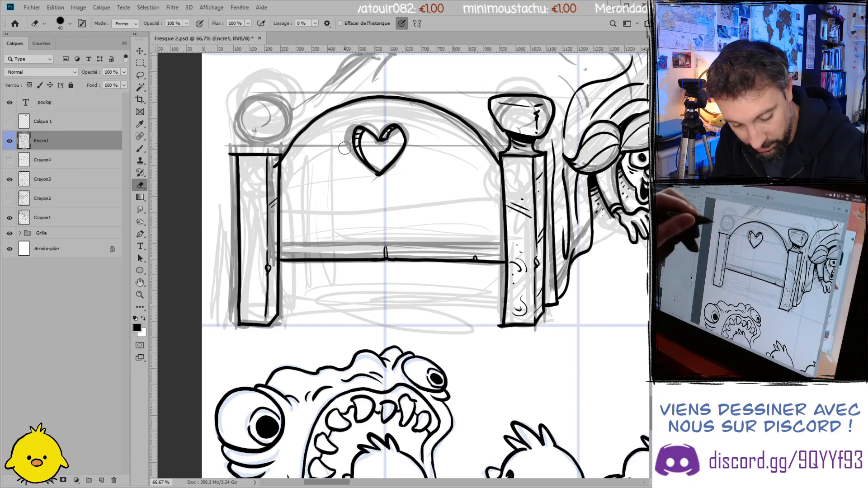
pyautogui.press('b')
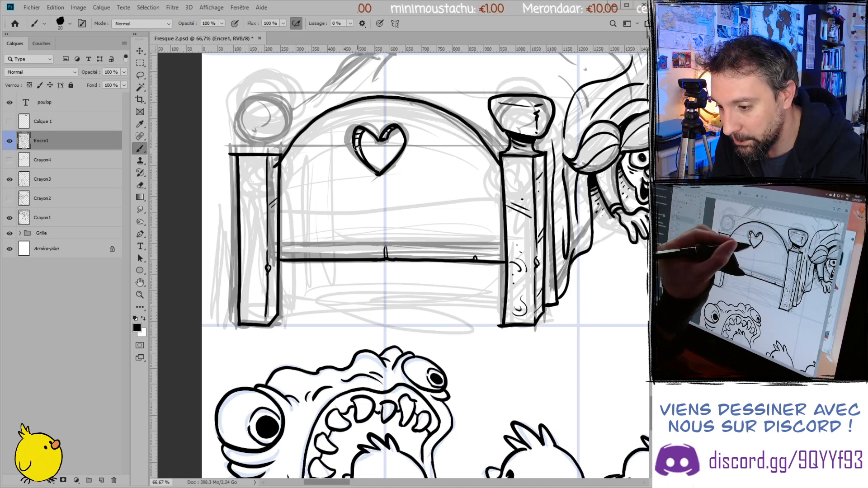
pyautogui.press('e')
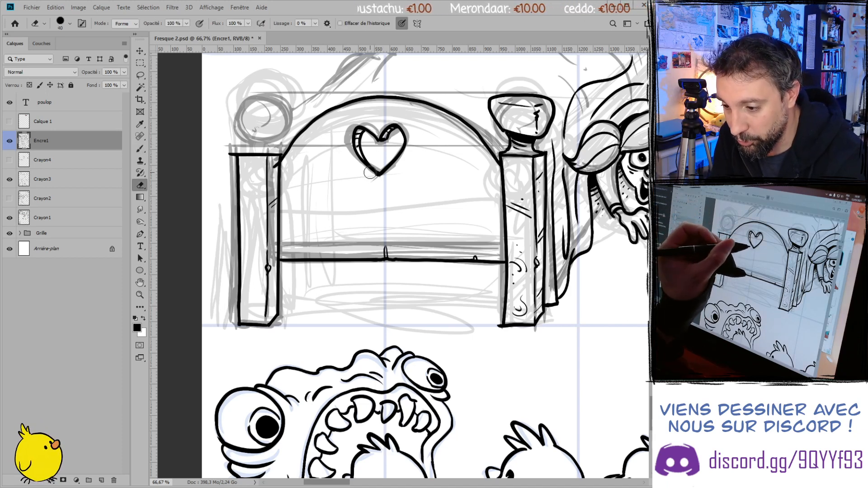
pyautogui.press('b')
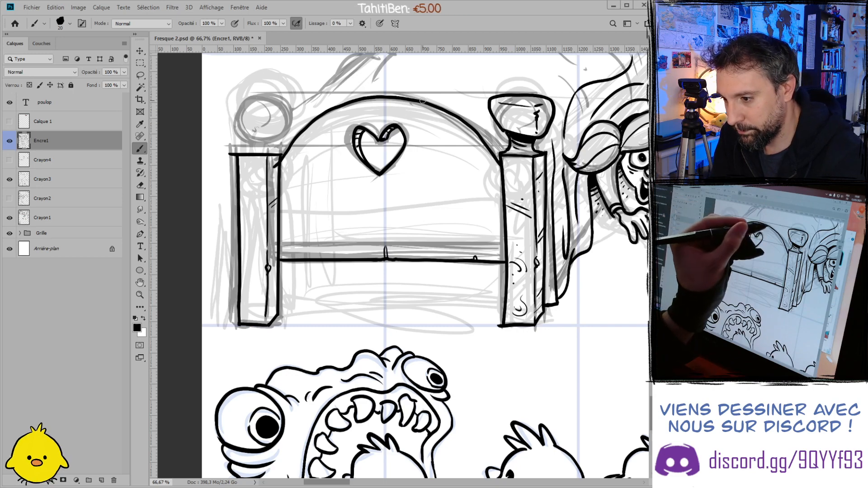
# - Add a second outline along the right side of the footboard's arch and shade the resulting thickness with short hatching
pyautogui.moveTo(423, 100); pyautogui.dragTo(458, 115)
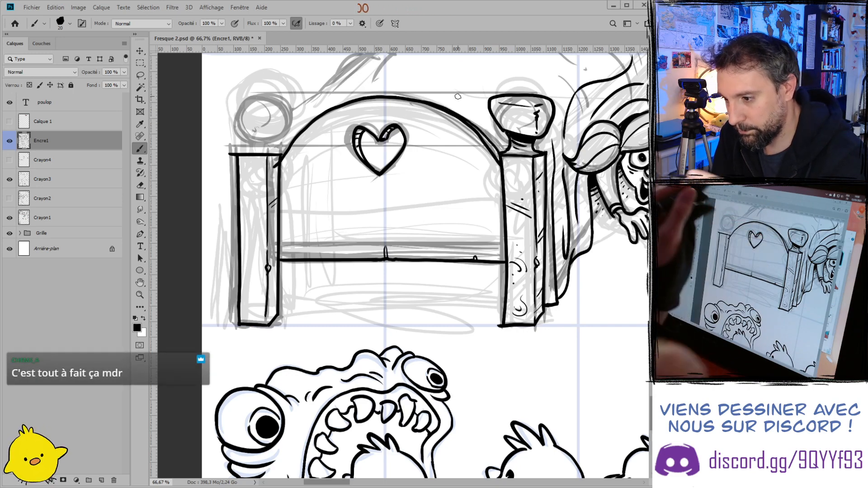
pyautogui.moveTo(421, 98); pyautogui.dragTo(387, 95)
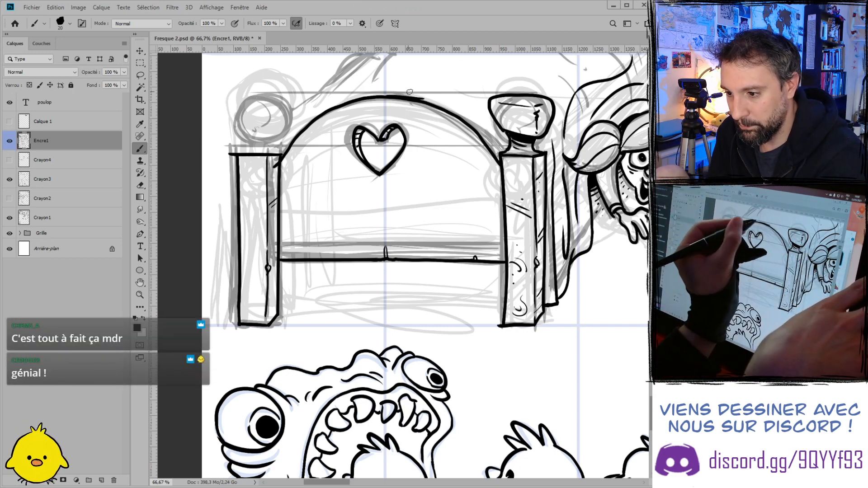
pyautogui.moveTo(468, 116)
pyautogui.mouseDown()
pyautogui.moveTo(487, 133)
pyautogui.moveTo(429, 95)
pyautogui.moveTo(485, 130)
pyautogui.mouseUp()
pyautogui.hotkey('ctrl', 'z')
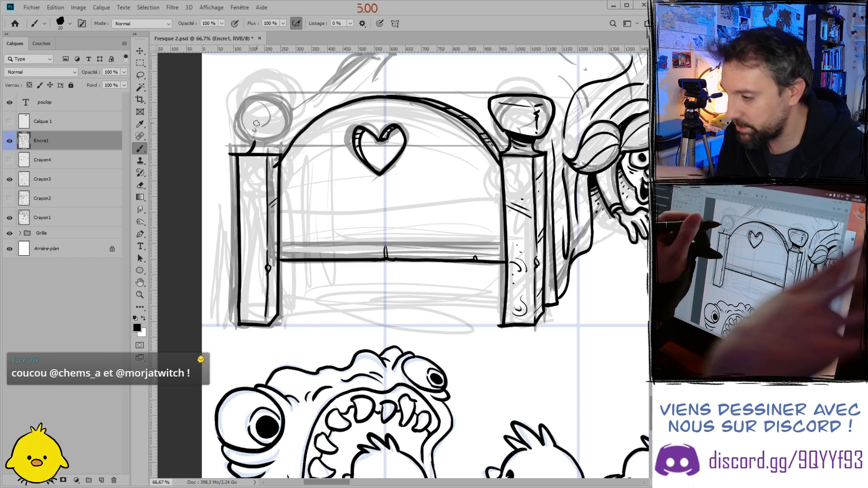
# - Ink the left post's knob as a flared, flat-topped block with a shaded neck, a crack and grain marks
pyautogui.moveTo(247, 142)
pyautogui.mouseDown()
pyautogui.moveTo(250, 153)
pyautogui.moveTo(272, 152)
pyautogui.mouseUp()
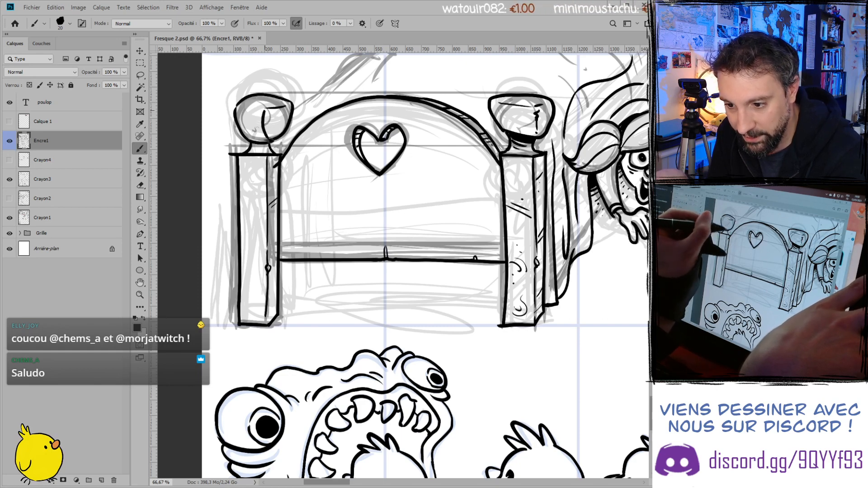
pyautogui.moveTo(248, 107); pyautogui.dragTo(258, 106)
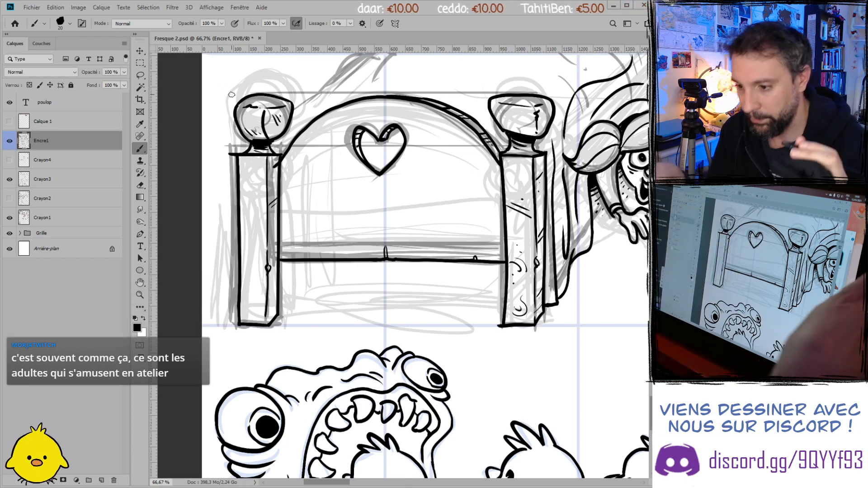
# - Examine the bed scene and the surrounding characters across the whole fresco
pyautogui.hotkey('ctrl', '-')
pyautogui.hotkey('ctrl', '-')
pyautogui.hotkey('ctrl', '-')
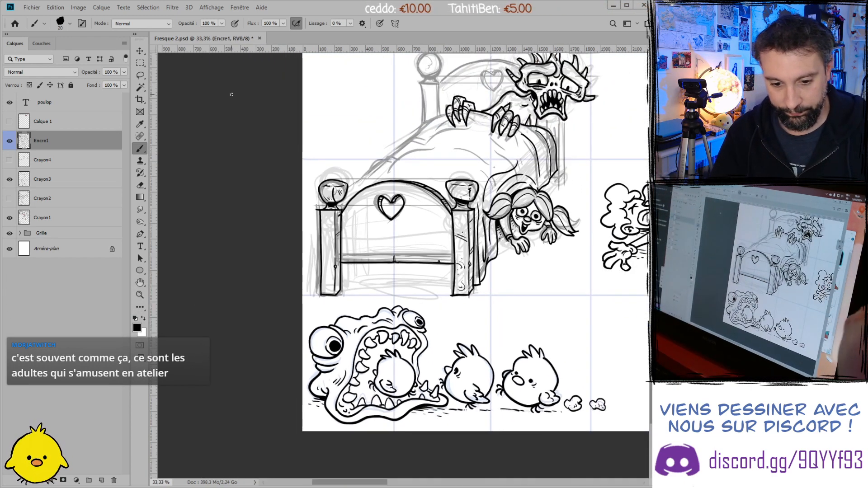
pyautogui.hscroll(10, 234, 97)
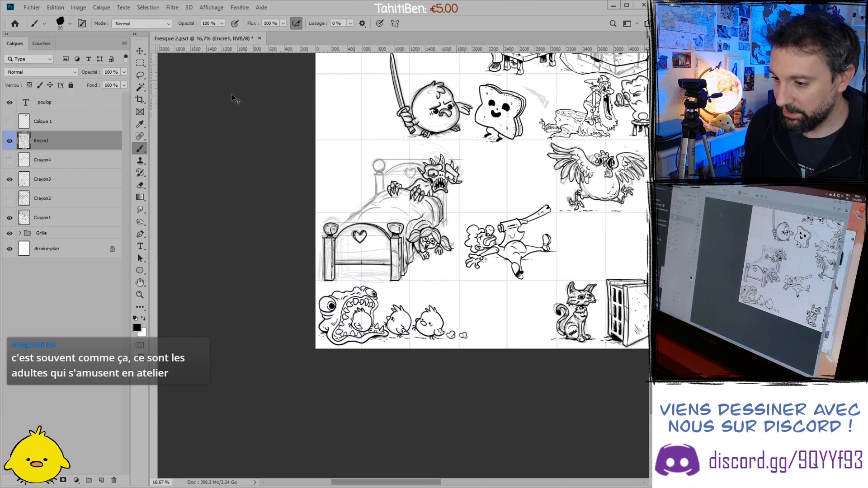
pyautogui.scroll(-1, 285, 206)
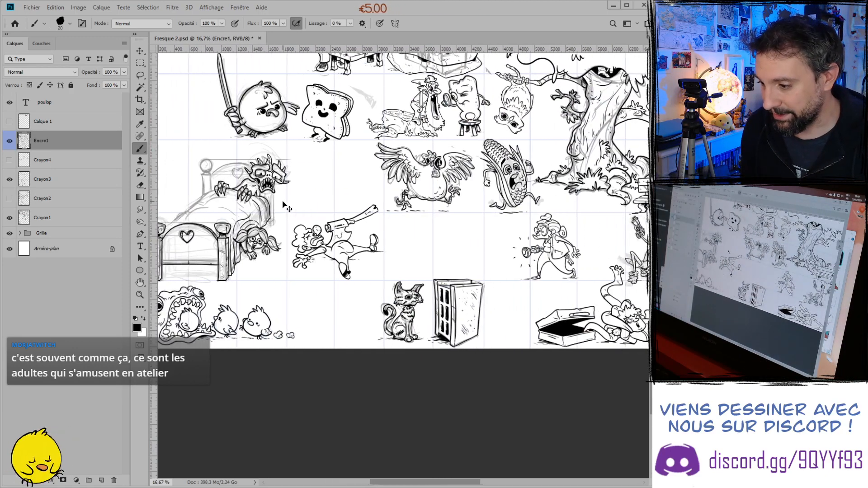
pyautogui.scroll(2, 283, 202)
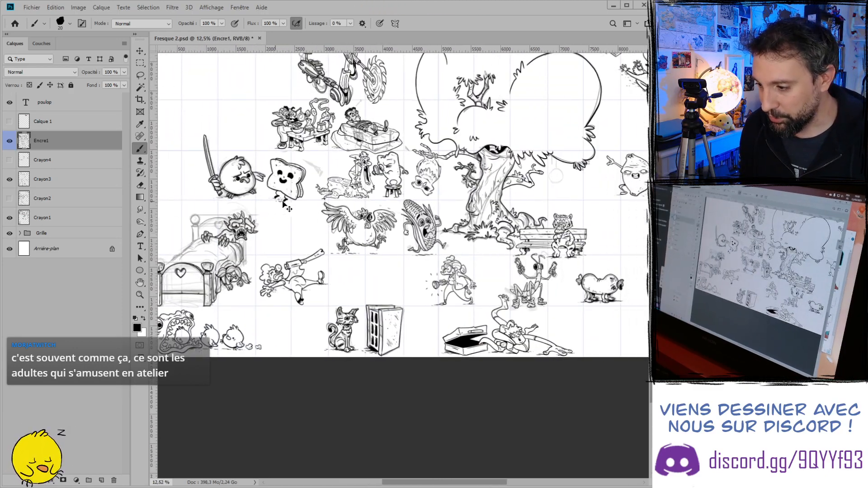
pyautogui.scroll(-1, 282, 202)
pyautogui.scroll(-1, 282, 201)
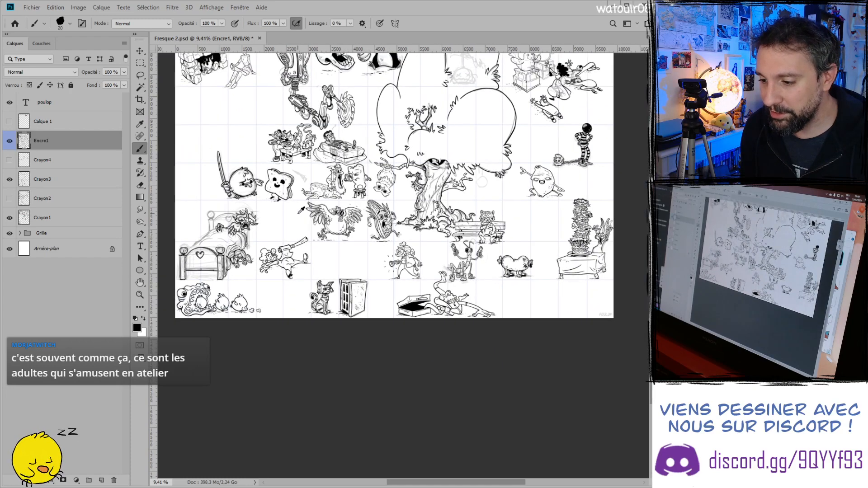
pyautogui.scroll(1, 301, 209)
pyautogui.scroll(2, 301, 209)
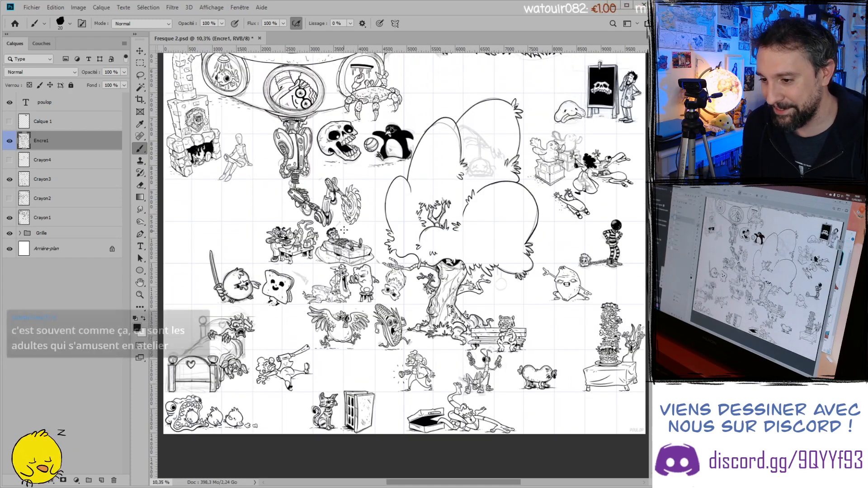
pyautogui.scroll(3, 405, 265)
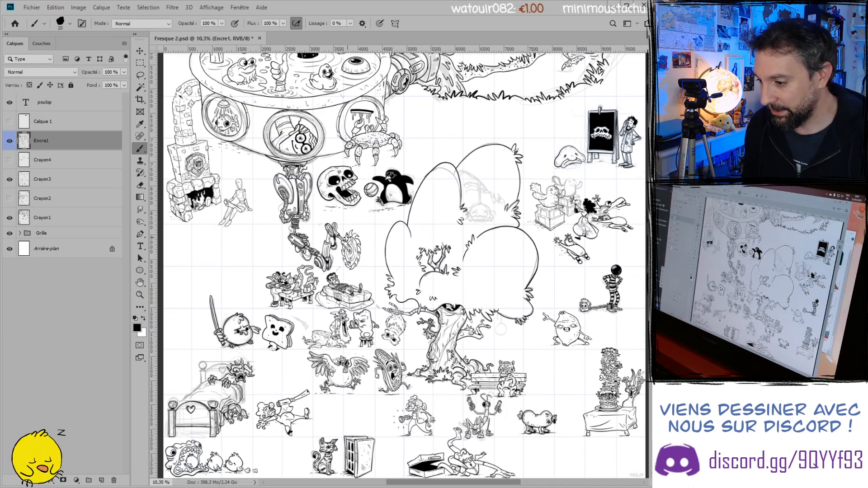
# - Look over the inked characters from the fresco's top edge down to its bottom row
pyautogui.scroll(6, 405, 265)
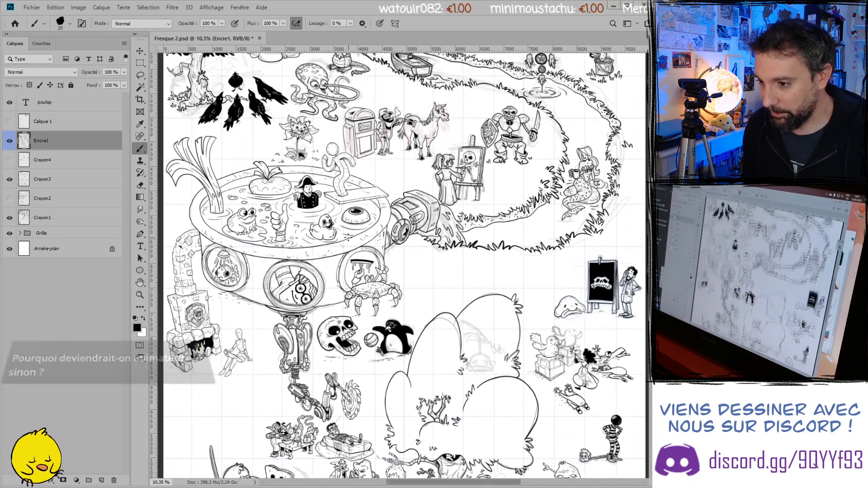
pyautogui.scroll(3, 405, 266)
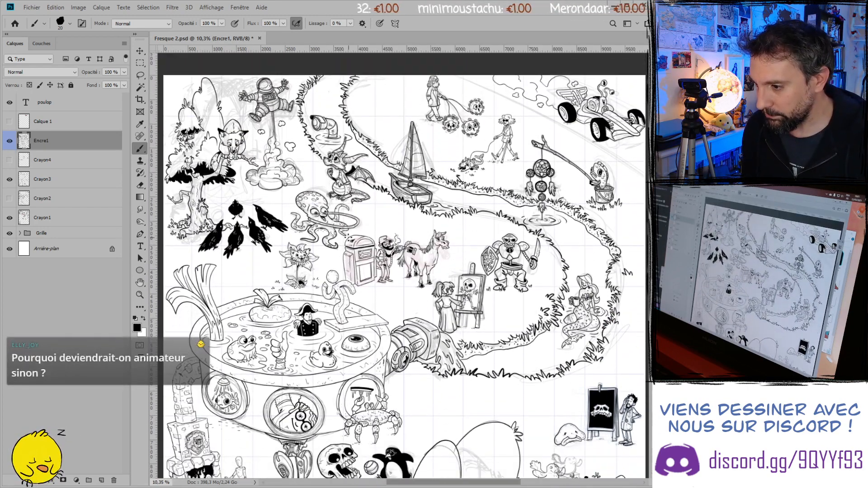
pyautogui.scroll(-3, 413, 236)
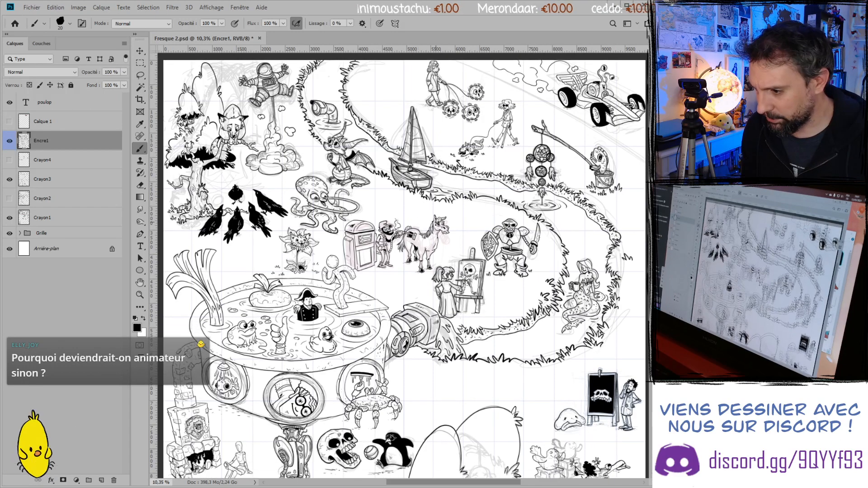
pyautogui.scroll(-1, 455, 169)
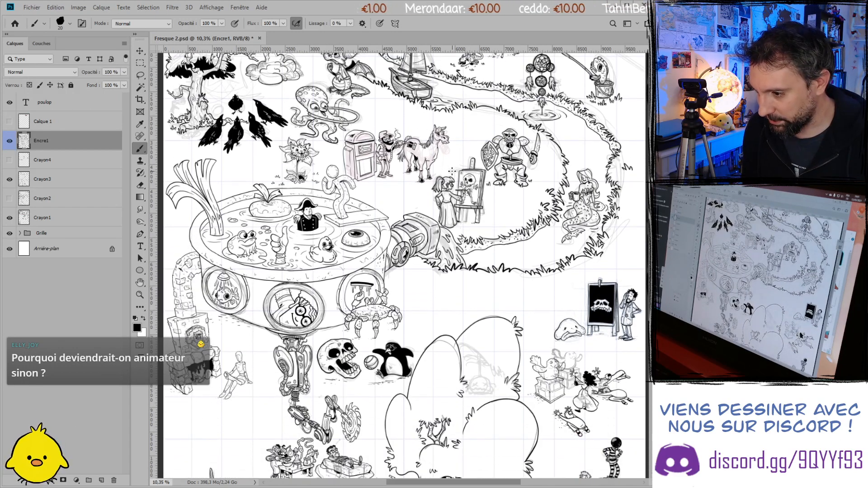
pyautogui.scroll(-8, 405, 266)
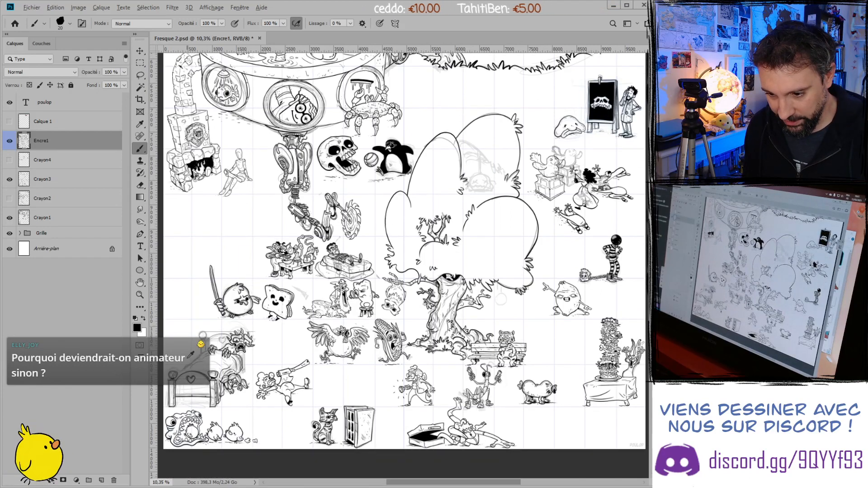
# - Ink the blanket's sloping left edge from the monster's clawed hand down to the footboard's left post knob
pyautogui.scroll(3, 202, 336)
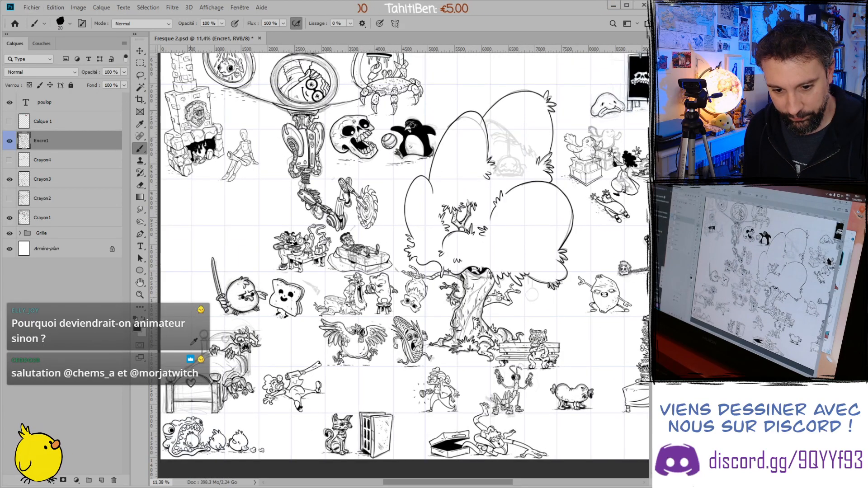
pyautogui.scroll(6, 194, 341)
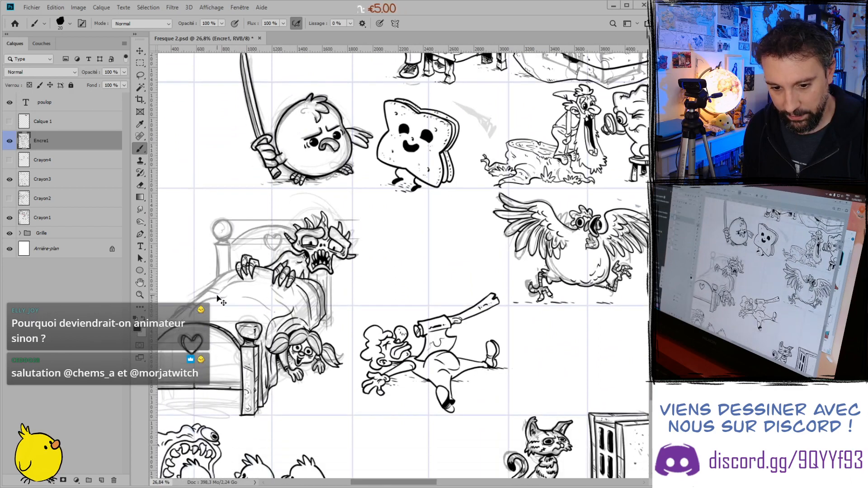
pyautogui.scroll(7, 221, 301)
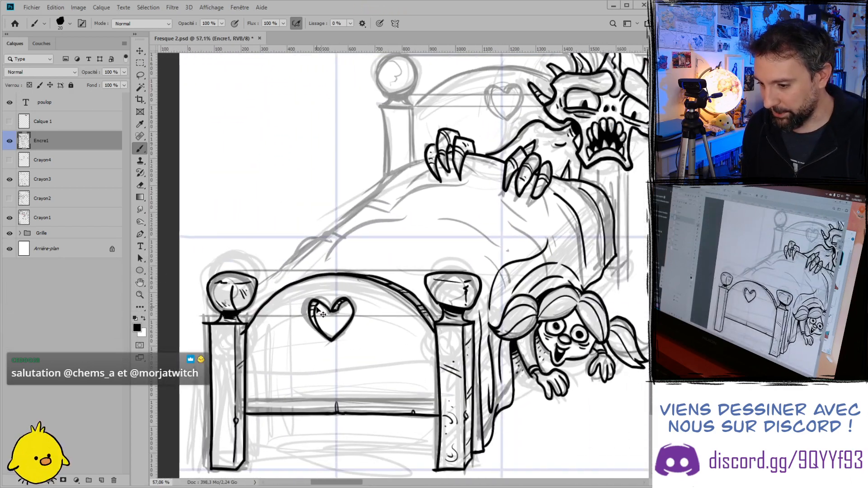
pyautogui.hscroll(-5, 225, 320)
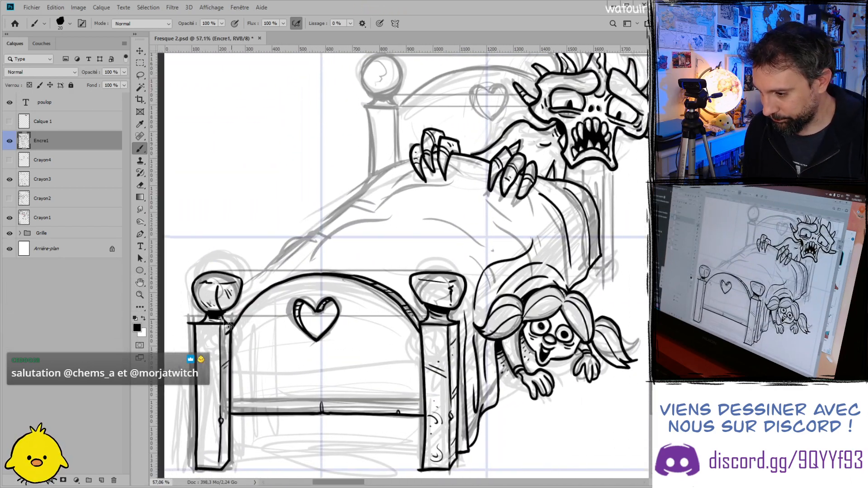
pyautogui.moveTo(418, 160)
pyautogui.mouseDown()
pyautogui.moveTo(371, 185)
pyautogui.moveTo(300, 256)
pyautogui.moveTo(249, 285)
pyautogui.mouseUp()
pyautogui.hotkey('ctrl', 'z')
pyautogui.hotkey('ctrl', 'z')
pyautogui.moveTo(325, 234); pyautogui.dragTo(249, 284)
# - Ink the headboard's left post and its flared, flat-topped knob with a shaded neck and crack marks
pyautogui.moveTo(377, 120); pyautogui.dragTo(379, 188)
pyautogui.hotkey('ctrl', 'z')
pyautogui.moveTo(373, 107); pyautogui.dragTo(378, 166)
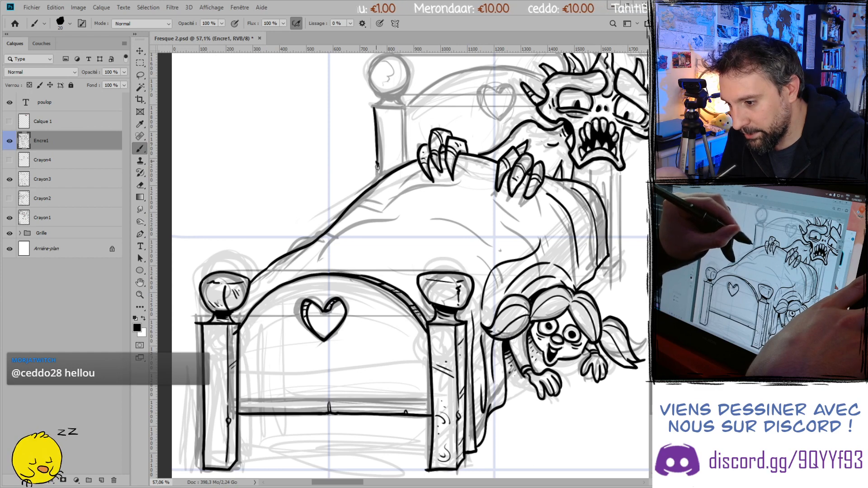
pyautogui.hotkey('ctrl', 'z')
pyautogui.hotkey('ctrl', 'z')
pyautogui.moveTo(382, 111)
pyautogui.mouseDown()
pyautogui.moveTo(403, 107)
pyautogui.moveTo(376, 106)
pyautogui.mouseUp()
pyautogui.hotkey('ctrl', 'z')
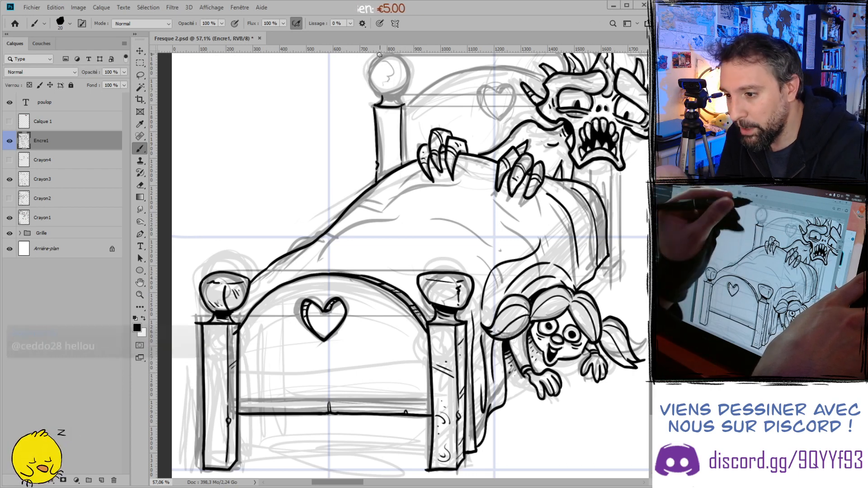
pyautogui.moveTo(406, 111); pyautogui.dragTo(316, 169)
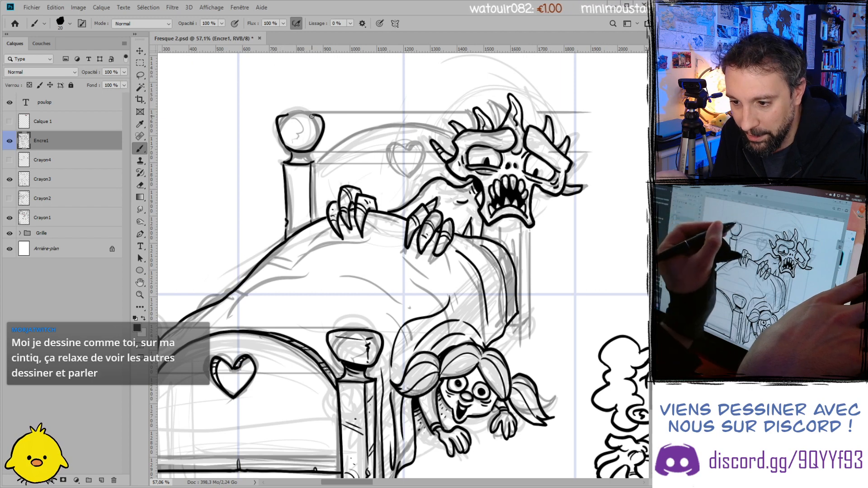
pyautogui.moveTo(318, 119); pyautogui.dragTo(283, 121)
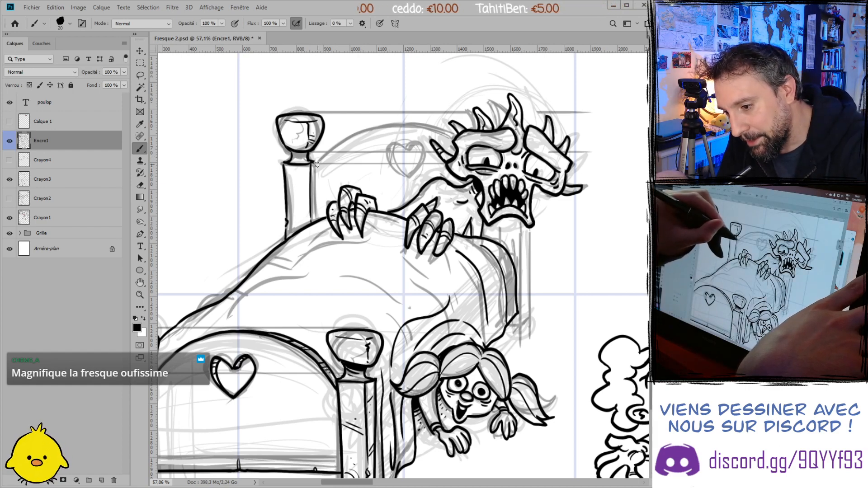
# - Ink the headboard's arched top edge from the left post to the monster's head
pyautogui.moveTo(318, 162)
pyautogui.mouseDown()
pyautogui.moveTo(366, 128)
pyautogui.moveTo(418, 125)
pyautogui.mouseUp()
pyautogui.hotkey('ctrl', 'z')
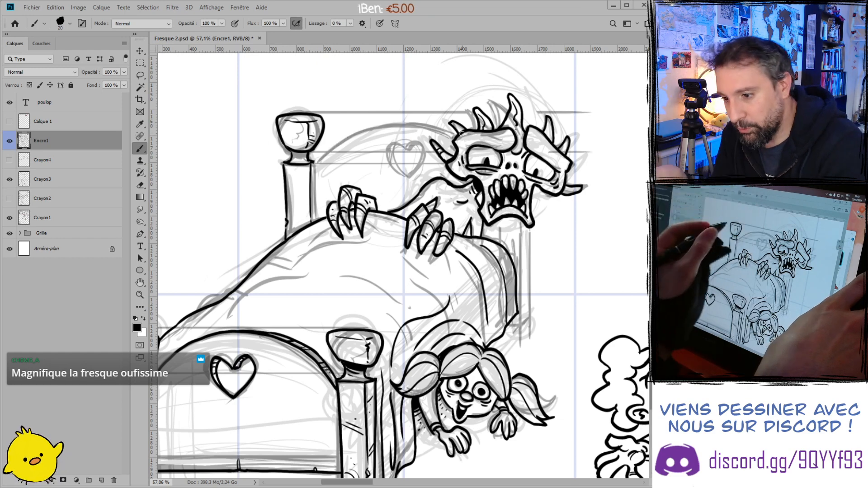
pyautogui.moveTo(319, 162)
pyautogui.mouseDown()
pyautogui.moveTo(341, 146)
pyautogui.moveTo(412, 132)
pyautogui.moveTo(377, 131)
pyautogui.moveTo(450, 134)
pyautogui.mouseUp()
pyautogui.hotkey('ctrl', 'z')
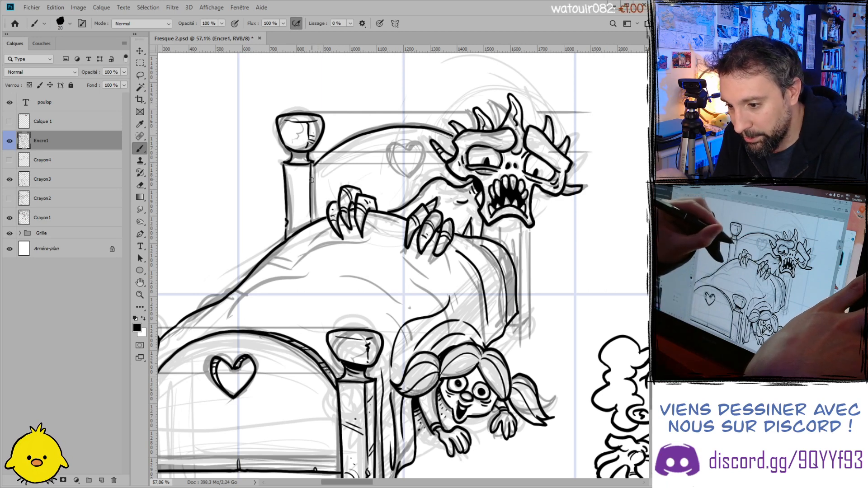
# - Ink a heart cutout in the headboard and the right post beneath the monster's head
pyautogui.hotkey('ctrl', 'z')
pyautogui.moveTo(314, 165); pyautogui.dragTo(316, 219)
pyautogui.hotkey('ctrl', 'z')
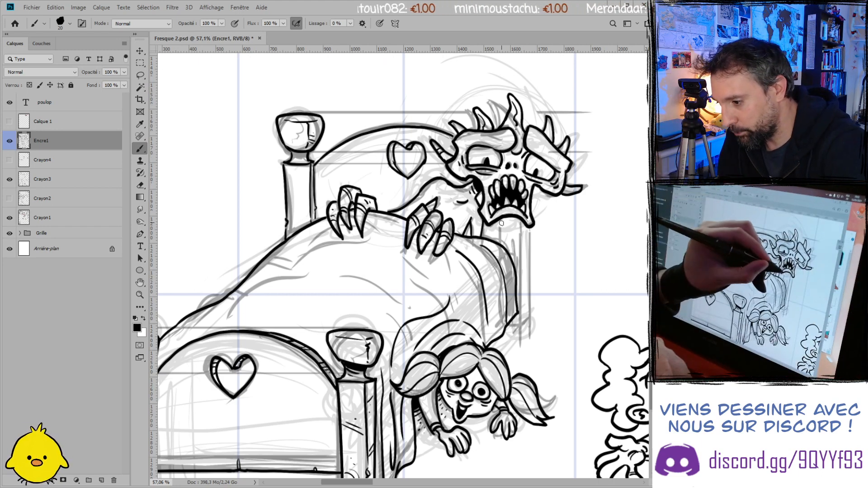
pyautogui.moveTo(502, 243)
pyautogui.mouseDown()
pyautogui.moveTo(529, 228)
pyautogui.moveTo(531, 301)
pyautogui.mouseUp()
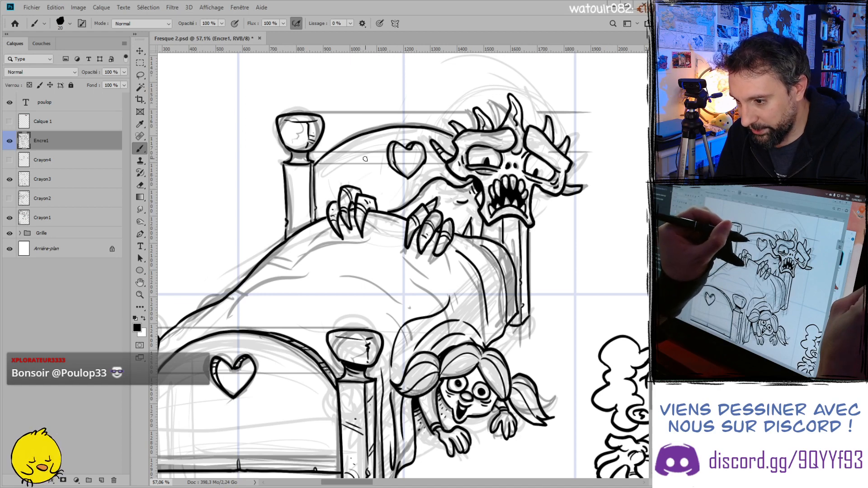
# - Erase the headboard's inked heart and ink a creased pillow between the monster's hand and shoulder
pyautogui.hotkey('ctrl', 'z')
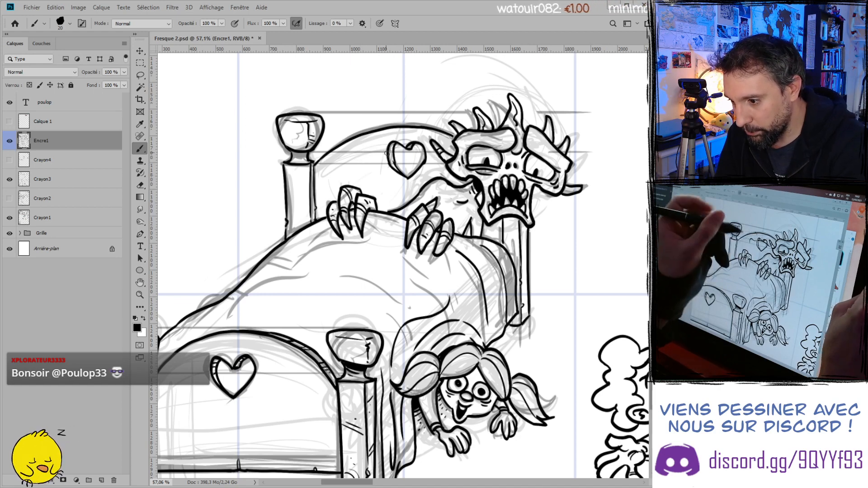
pyautogui.press('e')
pyautogui.moveTo(394, 153)
pyautogui.mouseDown()
pyautogui.moveTo(407, 178)
pyautogui.moveTo(405, 163)
pyautogui.moveTo(418, 148)
pyautogui.moveTo(401, 139)
pyautogui.moveTo(377, 165)
pyautogui.moveTo(386, 168)
pyautogui.moveTo(359, 168)
pyautogui.mouseUp()
pyautogui.press('b')
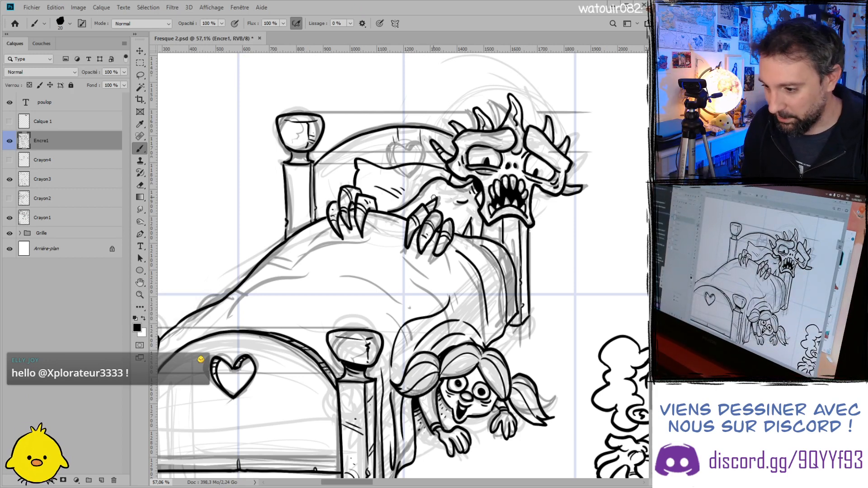
# - Ink curved fold lines across the blanket and along its upper edge between the monster's hands, and save the file
pyautogui.moveTo(231, 302)
pyautogui.mouseDown()
pyautogui.moveTo(331, 270)
pyautogui.moveTo(414, 296)
pyautogui.mouseUp()
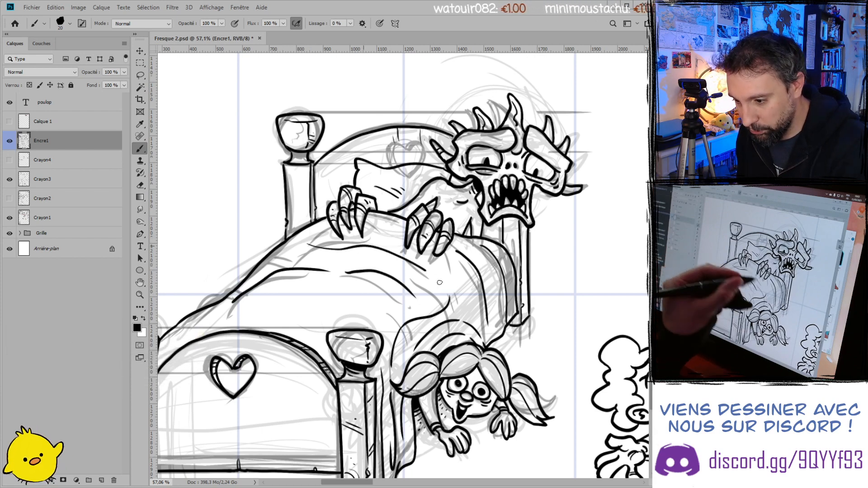
pyautogui.moveTo(403, 236); pyautogui.dragTo(376, 228)
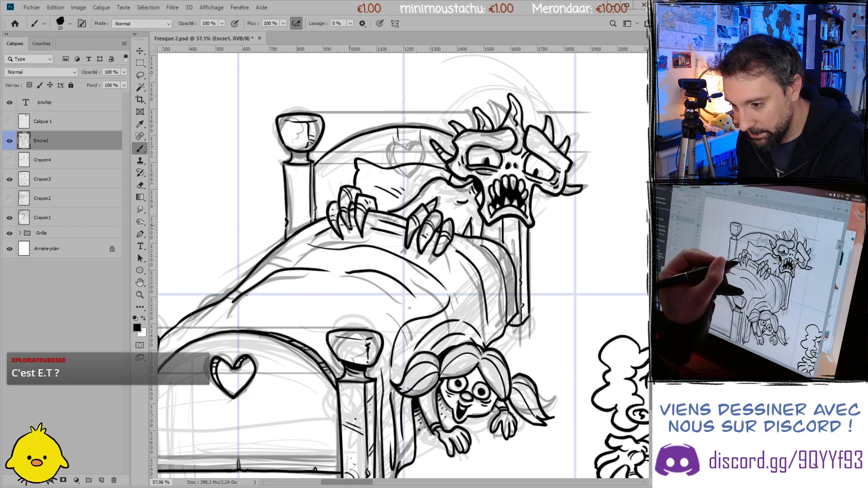
pyautogui.hotkey('ctrl', 's')
# - Ink the hatched shadow edge under the footboard and the floor lines between the two front posts
pyautogui.scroll(-1, 448, 244)
pyautogui.hscroll(3, 442, 271)
pyautogui.scroll(-1, 430, 255)
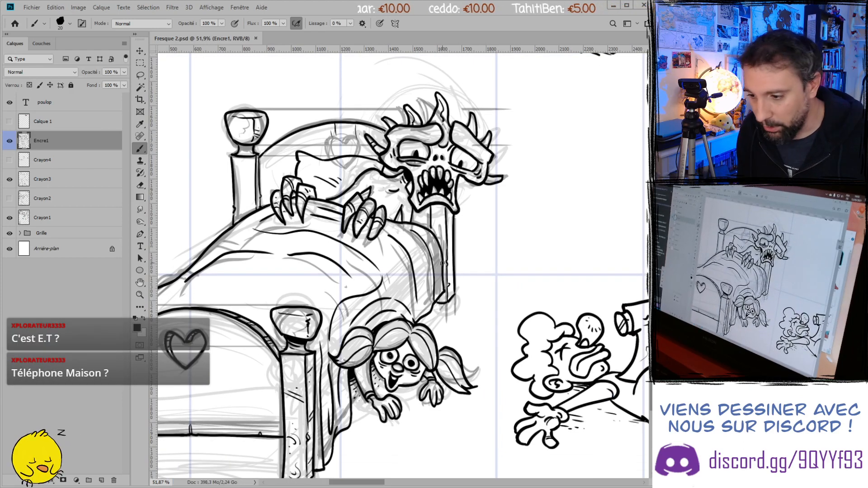
pyautogui.scroll(-2, 420, 286)
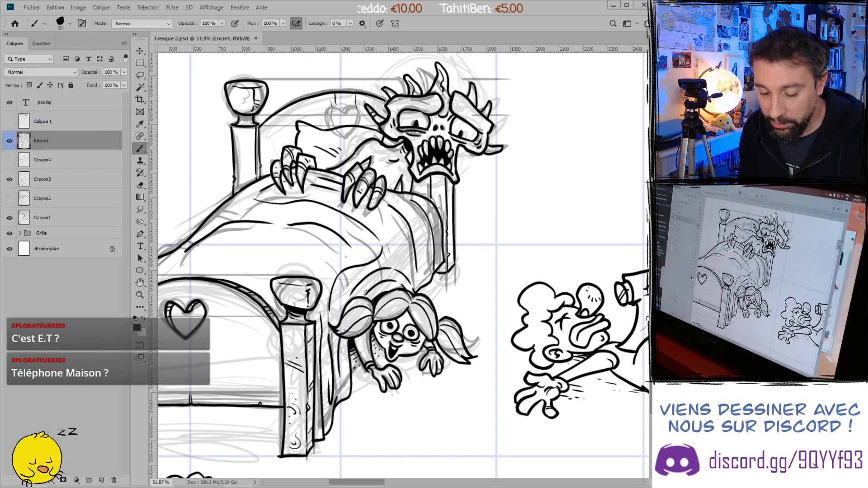
pyautogui.hscroll(-4, 367, 291)
pyautogui.hscroll(-1, 366, 289)
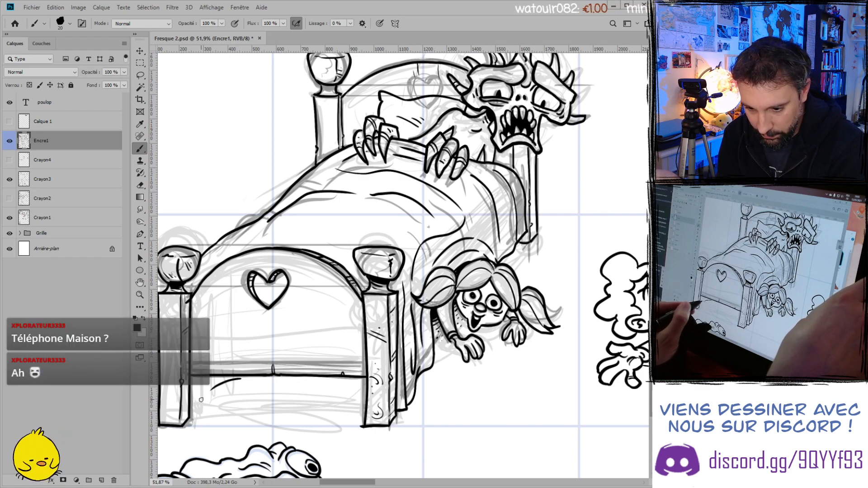
pyautogui.hotkey('ctrl', 'z')
pyautogui.moveTo(202, 395); pyautogui.dragTo(266, 379)
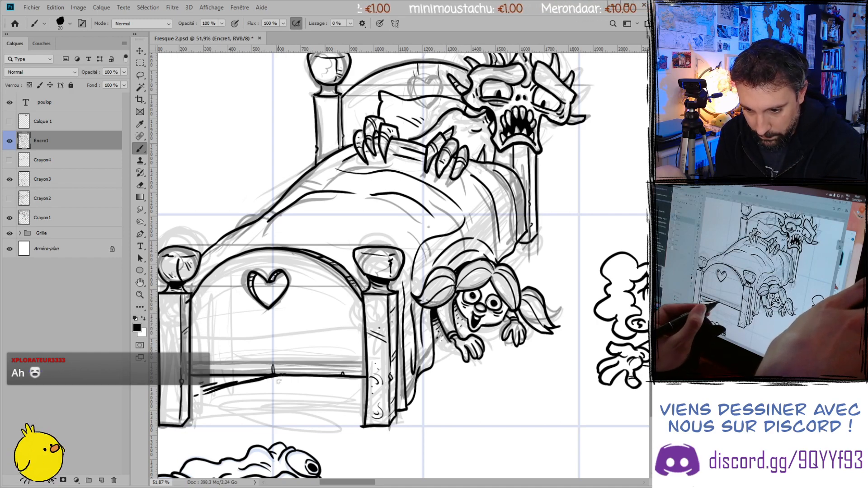
pyautogui.moveTo(366, 405)
pyautogui.mouseDown()
pyautogui.moveTo(230, 405)
pyautogui.moveTo(270, 412)
pyautogui.moveTo(208, 426)
pyautogui.mouseUp()
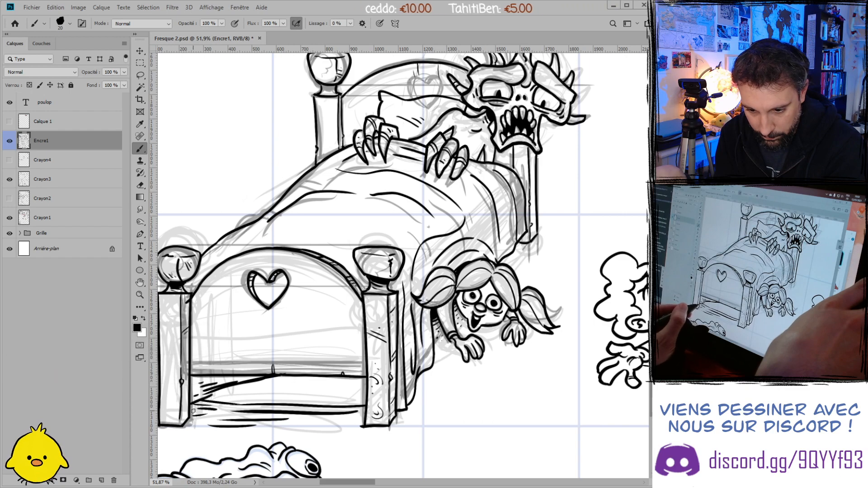
pyautogui.moveTo(217, 403); pyautogui.dragTo(267, 402)
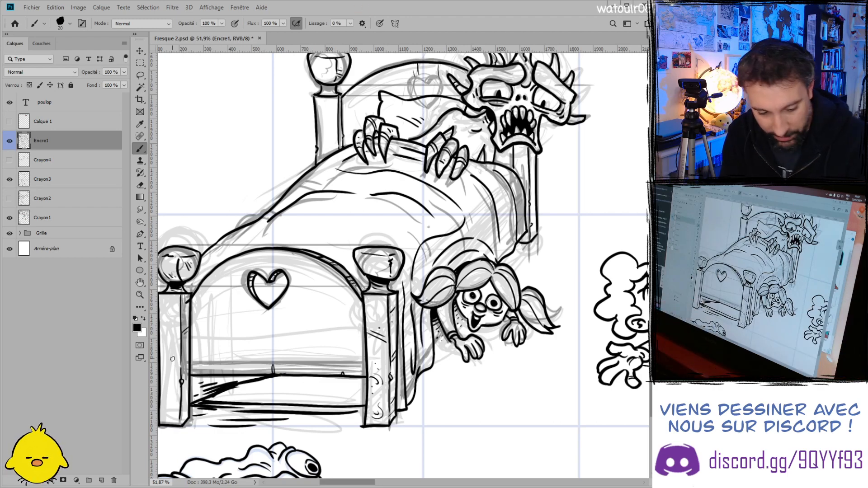
# - Select the enclosed empty area under the footboard with the Magic Wand and adjust the selection's edge
pyautogui.press('w')
pyautogui.click(290, 387)
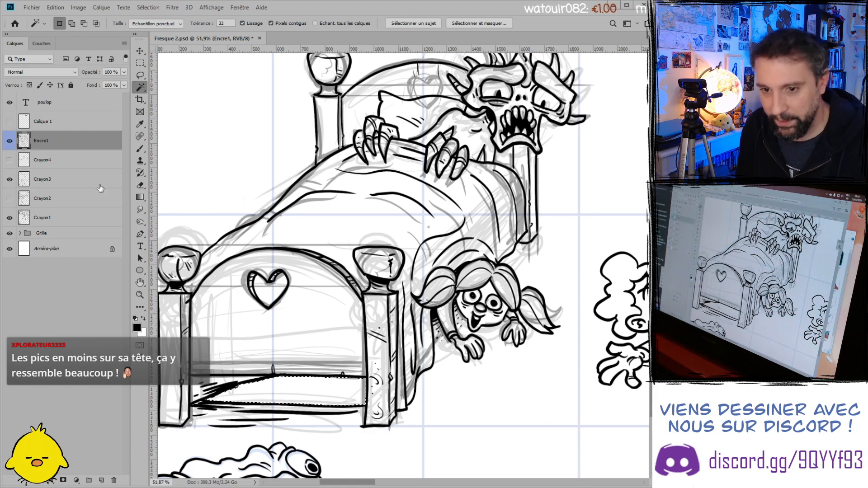
pyautogui.click(157, 11)
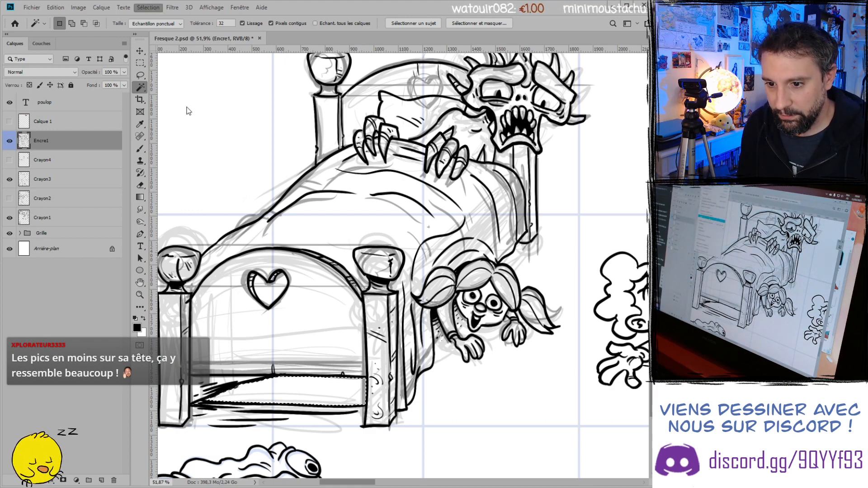
pyautogui.click(299, 161)
pyautogui.press('Return')
pyautogui.press('b')
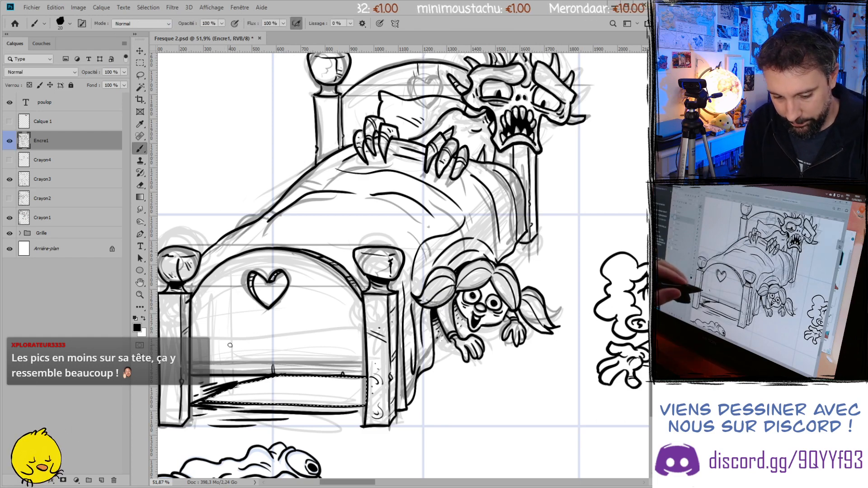
# - Paint the selected area under the footboard solid black with a 200 px brush and clear the selection
pyautogui.press(']')
pyautogui.press(']')
pyautogui.press(']')
pyautogui.press(']')
pyautogui.press(']')
pyautogui.press(']')
pyautogui.press(']')
pyautogui.press(']')
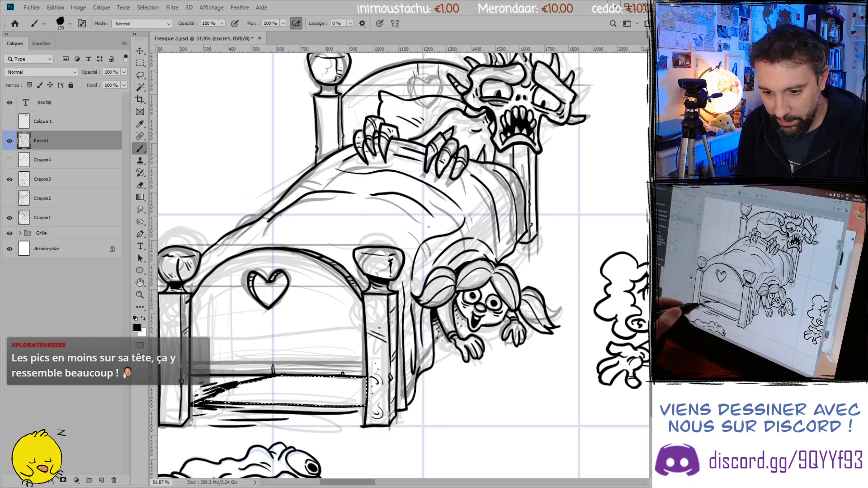
pyautogui.moveTo(203, 397)
pyautogui.mouseDown()
pyautogui.moveTo(348, 393)
pyautogui.moveTo(322, 407)
pyautogui.mouseUp()
pyautogui.hotkey('ctrl', 'd')
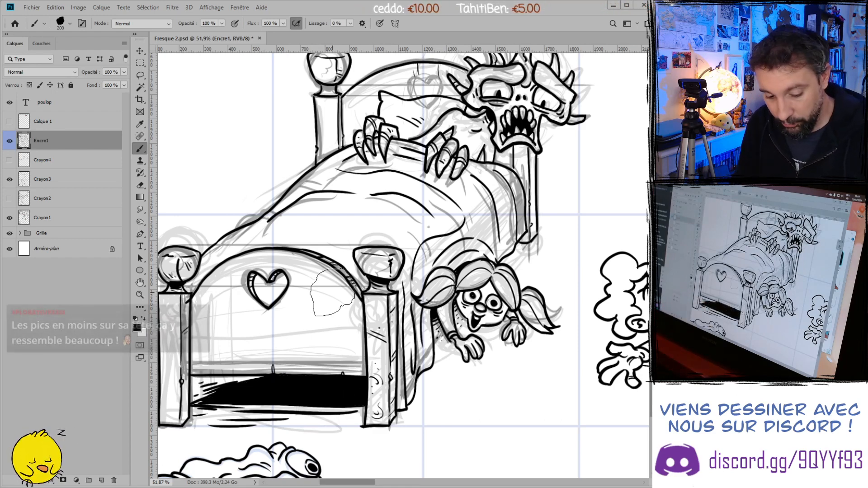
# - With a 25 px brush, blacken the gap behind the girl's arm and the shadow at the foot of the headboard's right post
pyautogui.press('[')
pyautogui.press('[')
pyautogui.press('[')
pyautogui.press('[')
pyautogui.press('[')
pyautogui.press('[')
pyautogui.press('[')
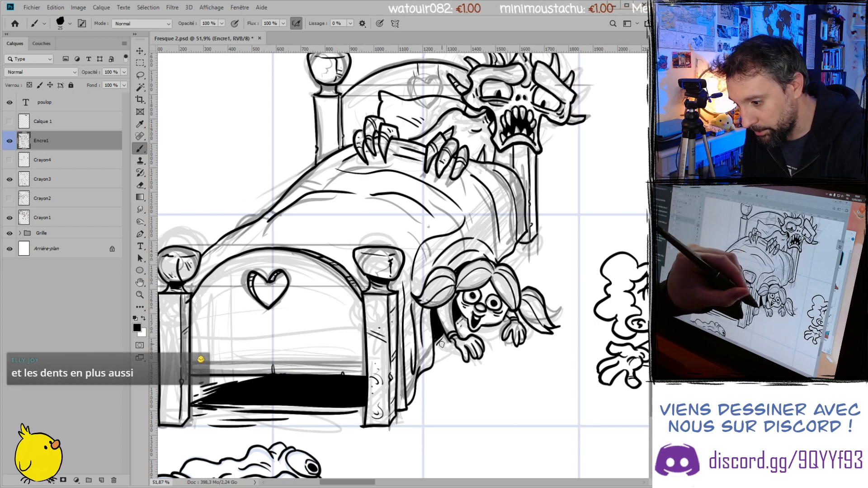
pyautogui.moveTo(525, 244); pyautogui.dragTo(519, 252)
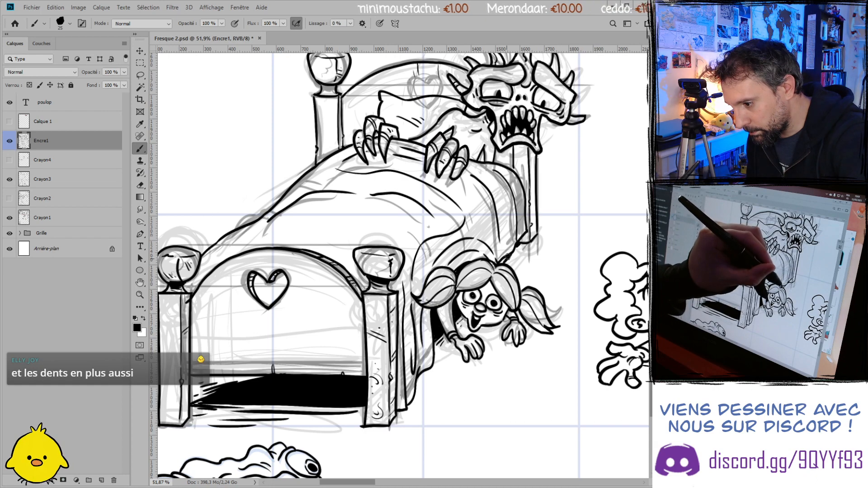
pyautogui.moveTo(507, 257); pyautogui.dragTo(518, 244)
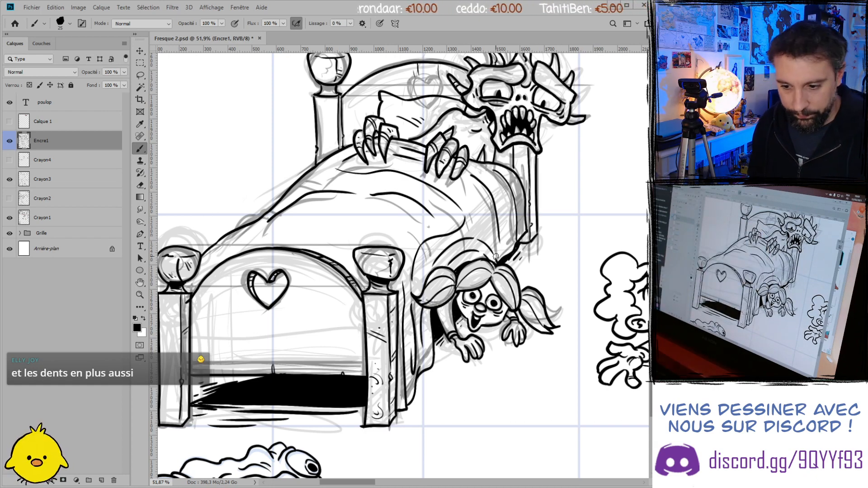
# - Erase parts of the floor lines between the bed's two front posts, ink short dashes there with the 25 px brush, and save the file
pyautogui.press('e')
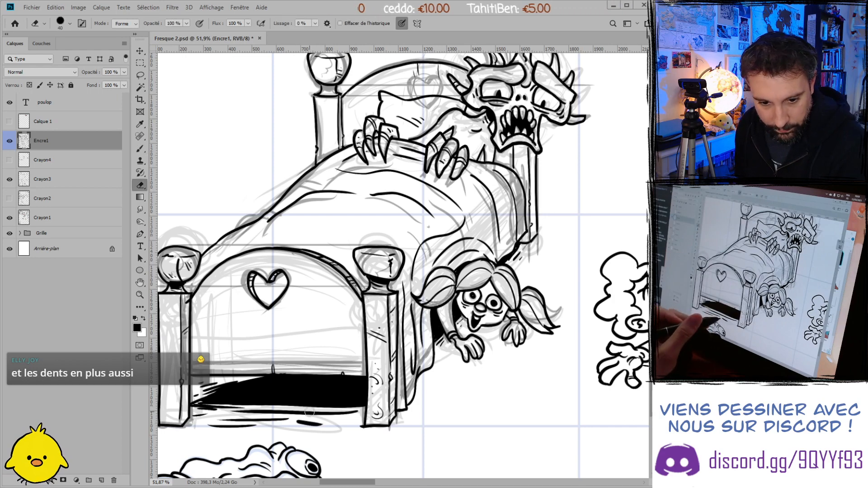
pyautogui.moveTo(359, 412)
pyautogui.mouseDown()
pyautogui.moveTo(237, 412)
pyautogui.moveTo(294, 409)
pyautogui.moveTo(301, 425)
pyautogui.moveTo(301, 397)
pyautogui.moveTo(287, 377)
pyautogui.moveTo(302, 402)
pyautogui.moveTo(334, 416)
pyautogui.moveTo(239, 411)
pyautogui.moveTo(306, 416)
pyautogui.moveTo(287, 413)
pyautogui.mouseUp()
pyautogui.press('b')
pyautogui.moveTo(341, 414); pyautogui.dragTo(352, 414)
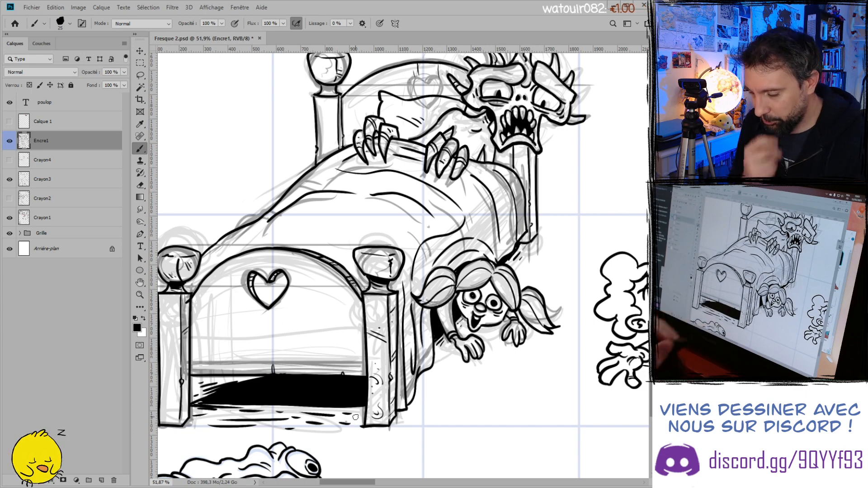
pyautogui.hotkey('ctrl', 's')
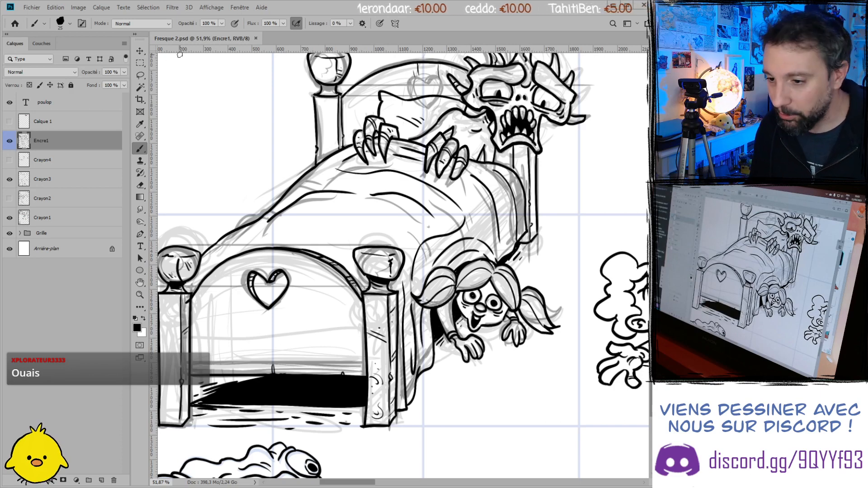
# - Ink small wood-grain marks and knots on the left front post and the headboard's left post, and save the file
pyautogui.scroll(3, 331, 309)
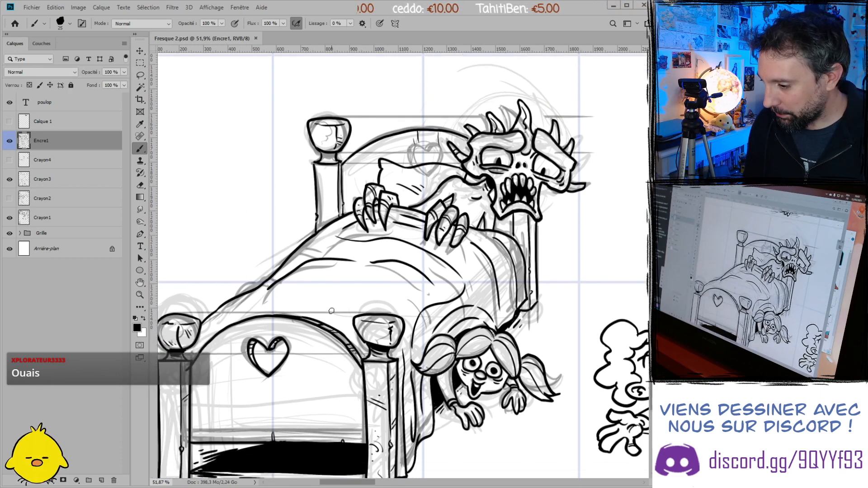
pyautogui.scroll(-4, 331, 310)
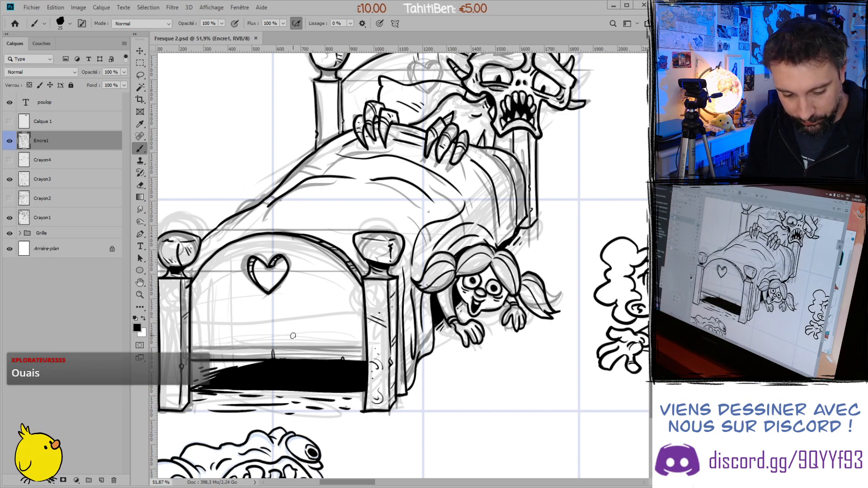
pyautogui.moveTo(164, 346)
pyautogui.mouseDown()
pyautogui.moveTo(180, 352)
pyautogui.moveTo(170, 324)
pyautogui.mouseUp()
pyautogui.moveTo(175, 374); pyautogui.dragTo(166, 380)
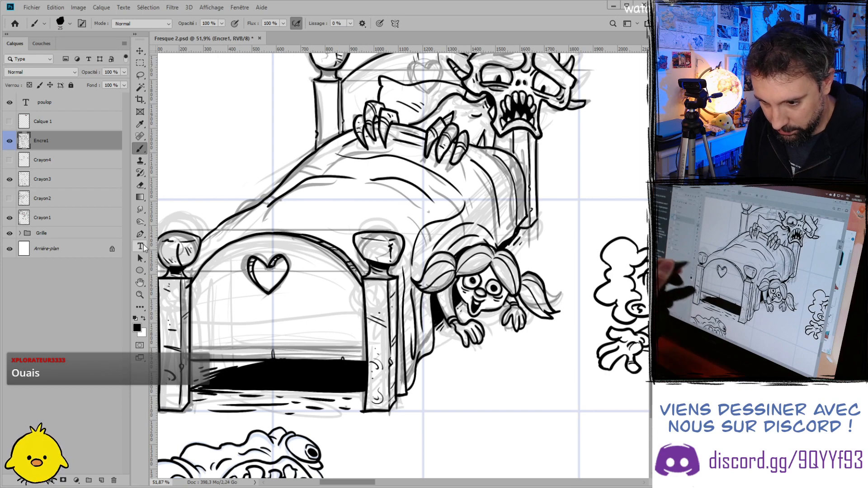
pyautogui.press('e')
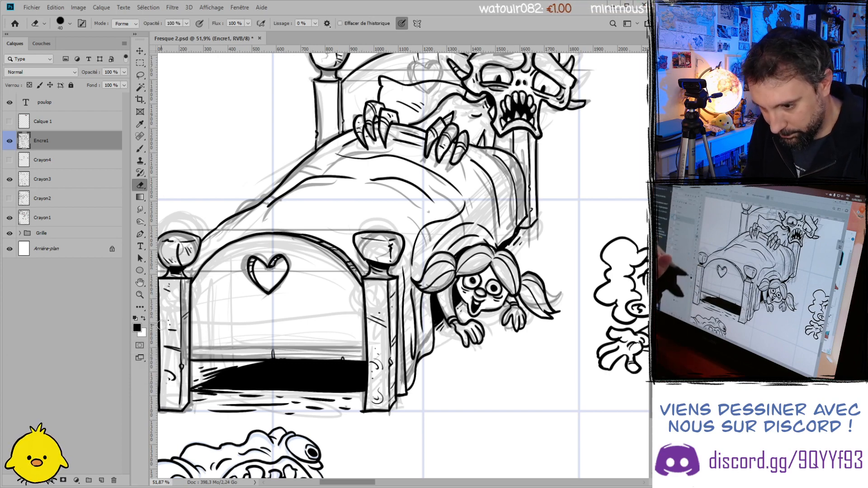
pyautogui.press('b')
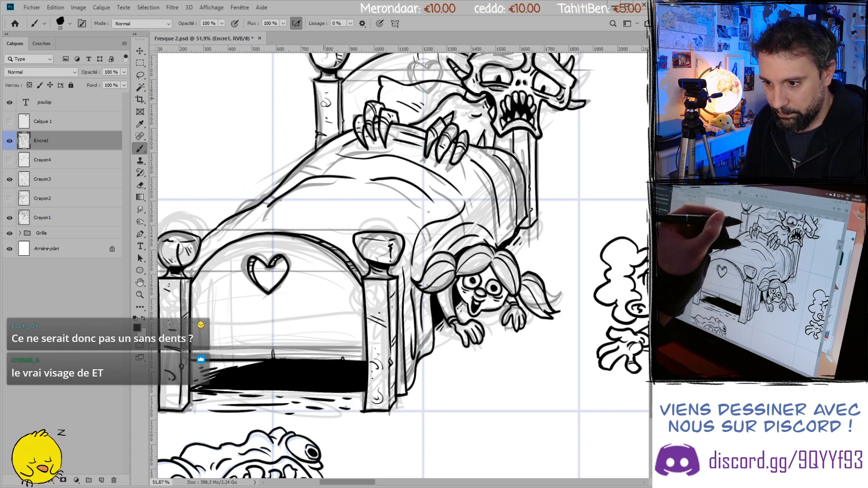
pyautogui.moveTo(445, 193)
pyautogui.mouseDown()
pyautogui.moveTo(407, 195)
pyautogui.moveTo(398, 241)
pyautogui.moveTo(307, 236)
pyautogui.mouseUp()
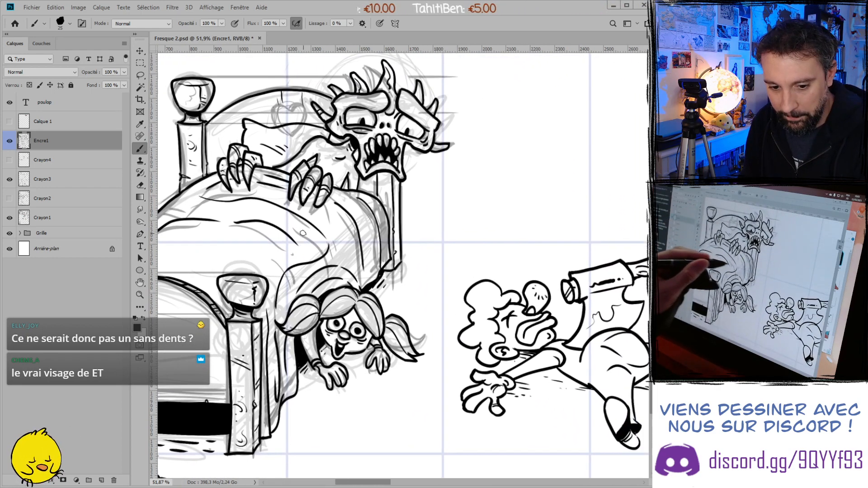
pyautogui.scroll(-3, 306, 236)
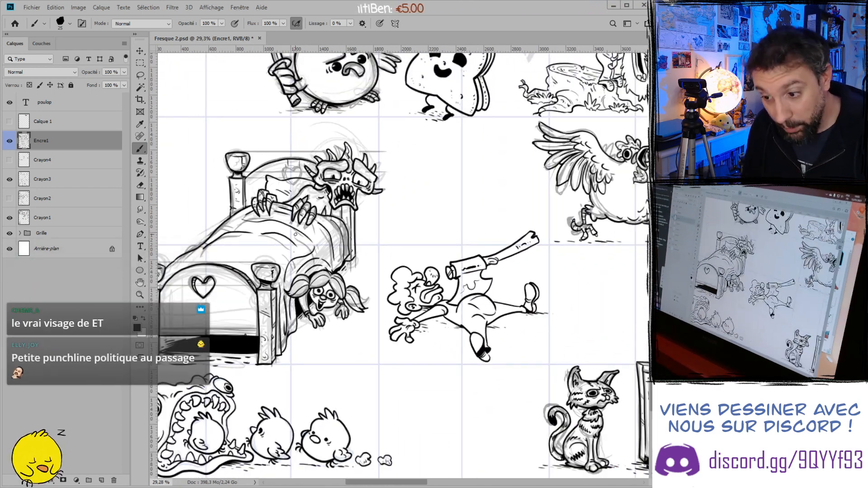
pyautogui.moveTo(325, 326); pyautogui.dragTo(326, 259)
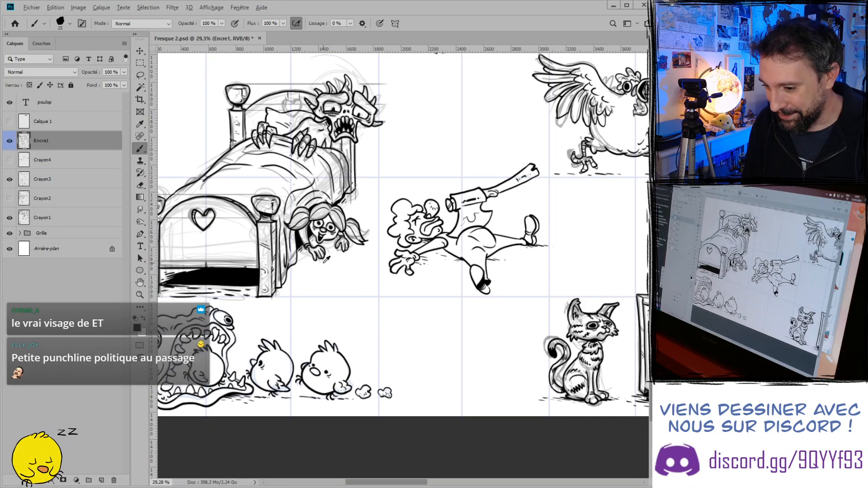
pyautogui.scroll(-4, 325, 259)
pyautogui.scroll(3, 326, 259)
pyautogui.hotkey('ctrl', 's')
# - Clean up the ink beside the right front post's foot, add short ground marks around the girl's hands, and save the file
pyautogui.scroll(3, 272, 293)
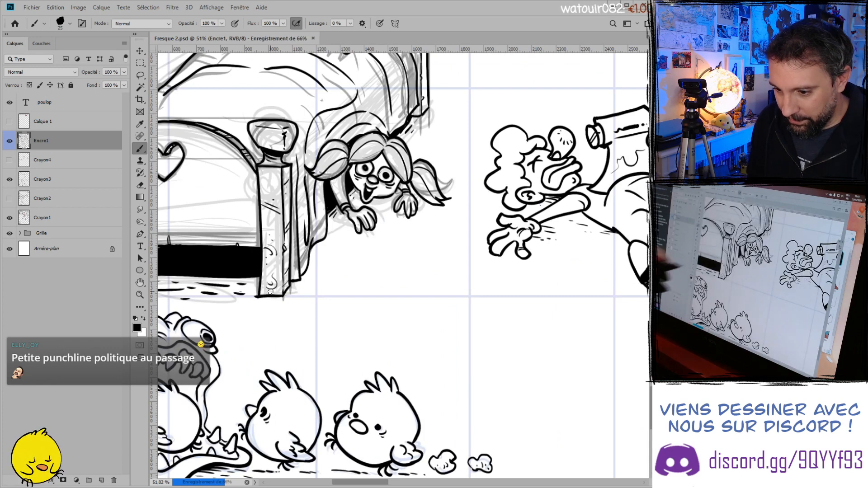
pyautogui.press('e')
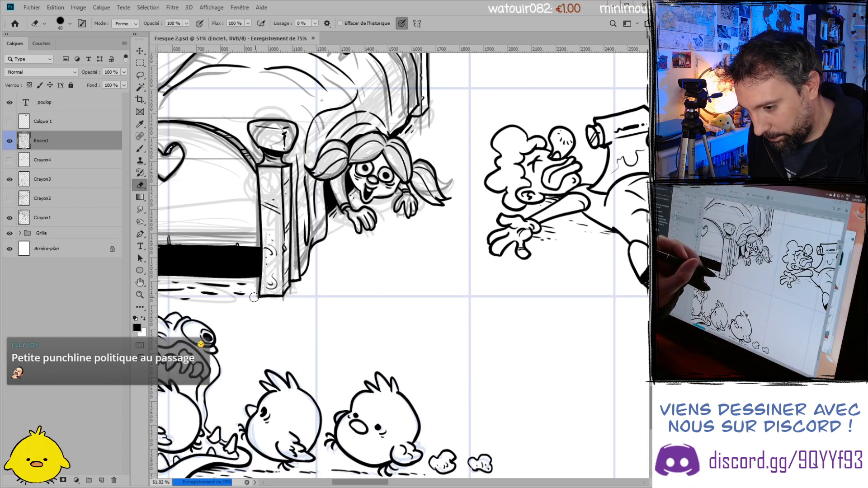
pyautogui.moveTo(254, 296); pyautogui.dragTo(254, 280)
pyautogui.press('b')
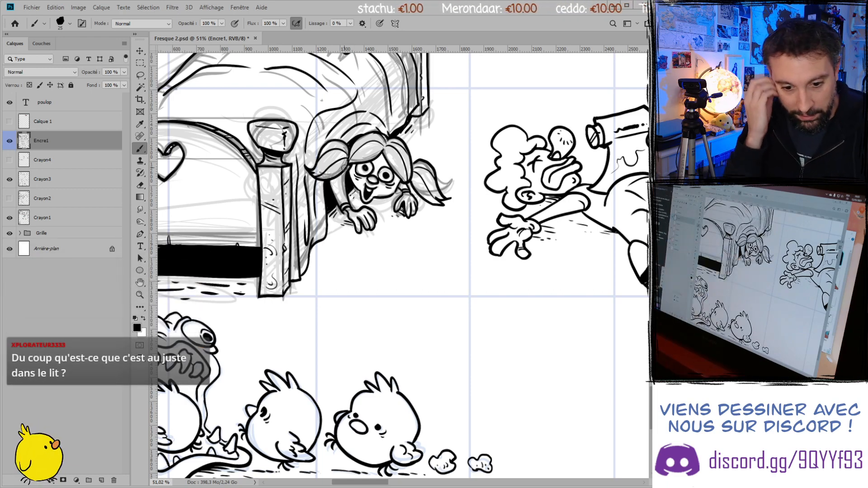
pyautogui.scroll(5, 344, 168)
pyautogui.scroll(-2, 343, 169)
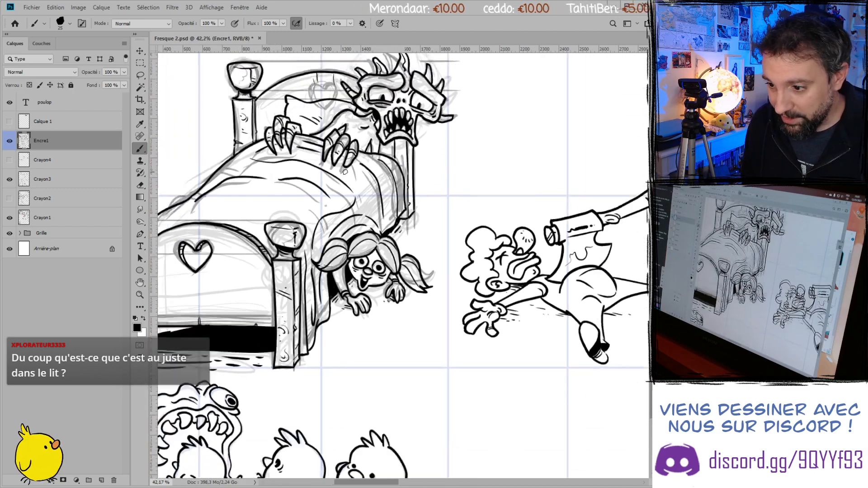
pyautogui.scroll(2, 342, 169)
pyautogui.scroll(-3, 362, 303)
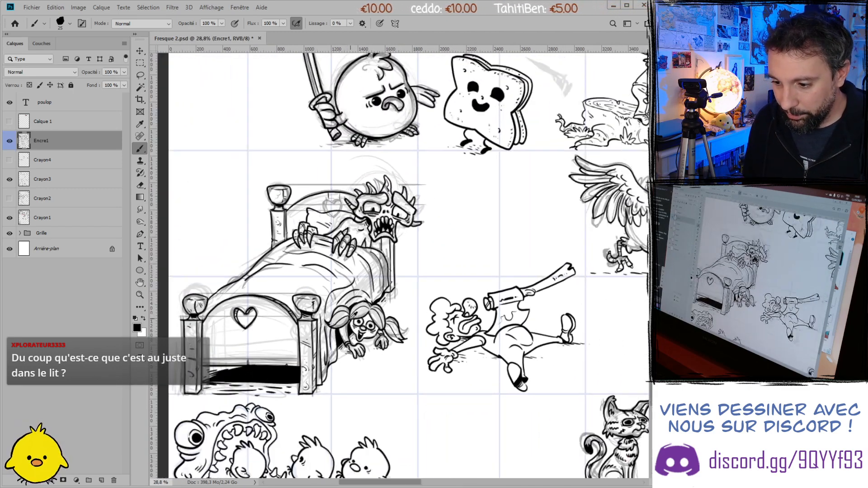
pyautogui.scroll(-2, 417, 314)
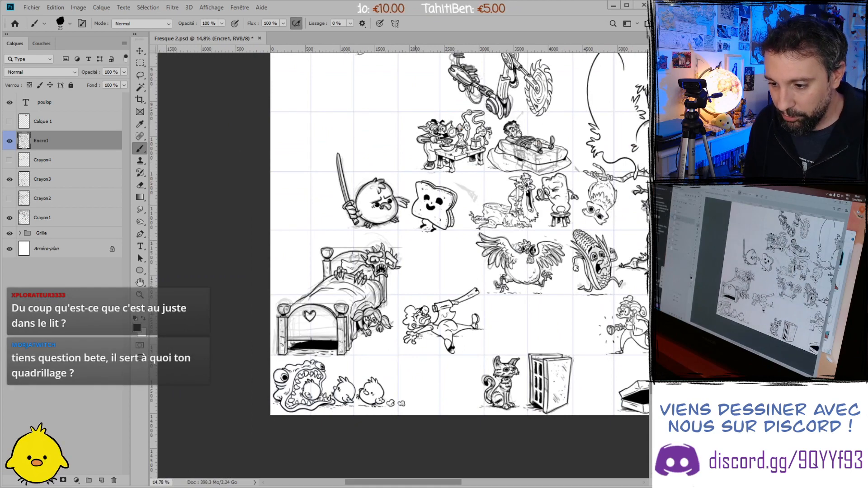
pyautogui.scroll(2, 416, 314)
pyautogui.scroll(-2, 416, 315)
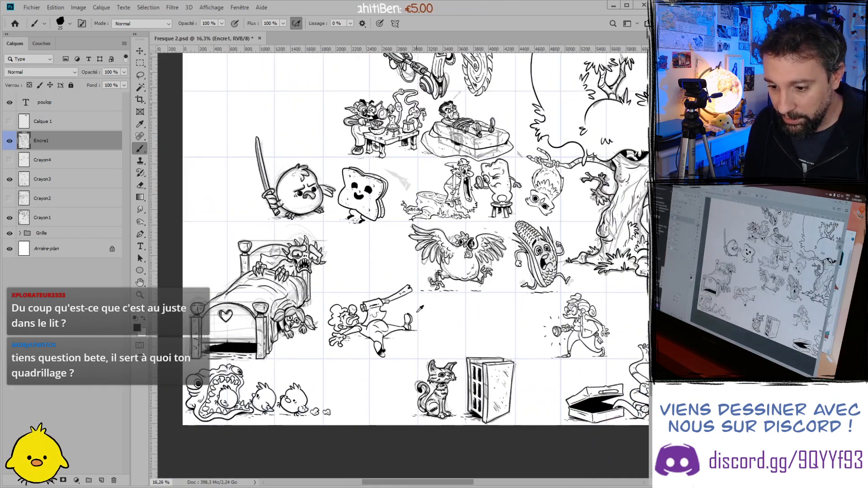
pyautogui.scroll(-1, 416, 312)
pyautogui.hotkey('ctrl', 's')
# - Look over the whole fresco, from the bed scene to the river, pool and tree areas, to examine the inked drawings and empty spaces
pyautogui.scroll(3, 416, 312)
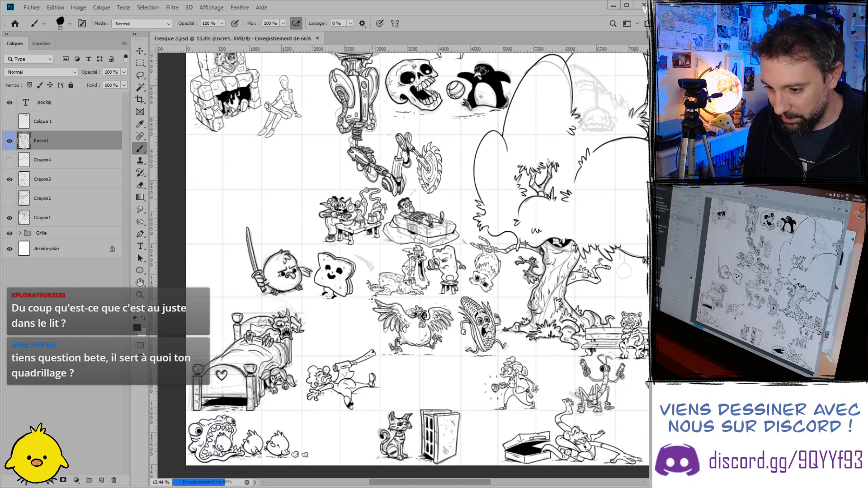
pyautogui.scroll(2, 371, 298)
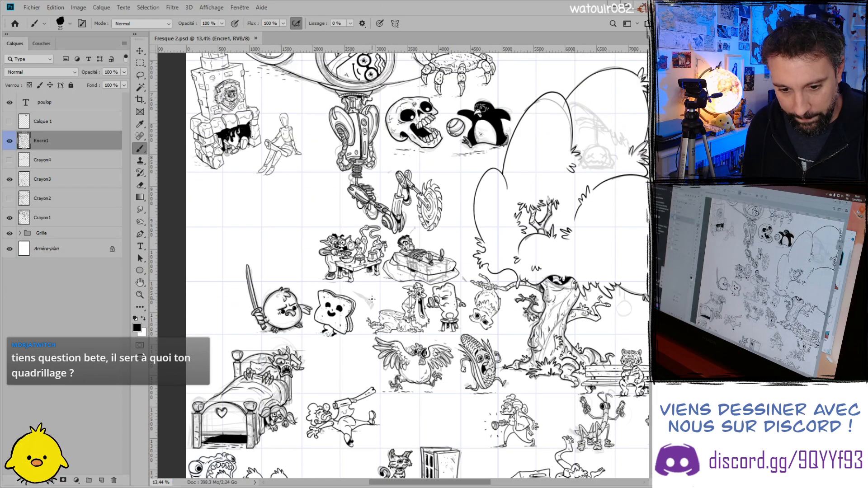
pyautogui.scroll(-4, 372, 299)
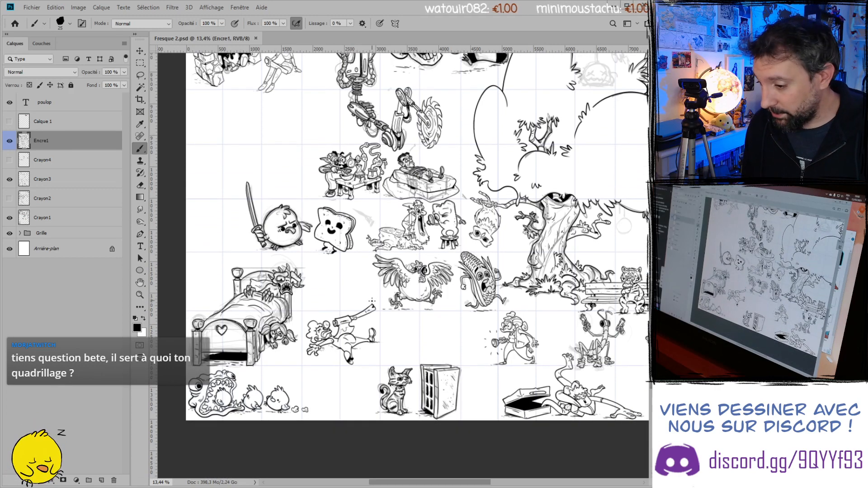
pyautogui.scroll(2, 496, 283)
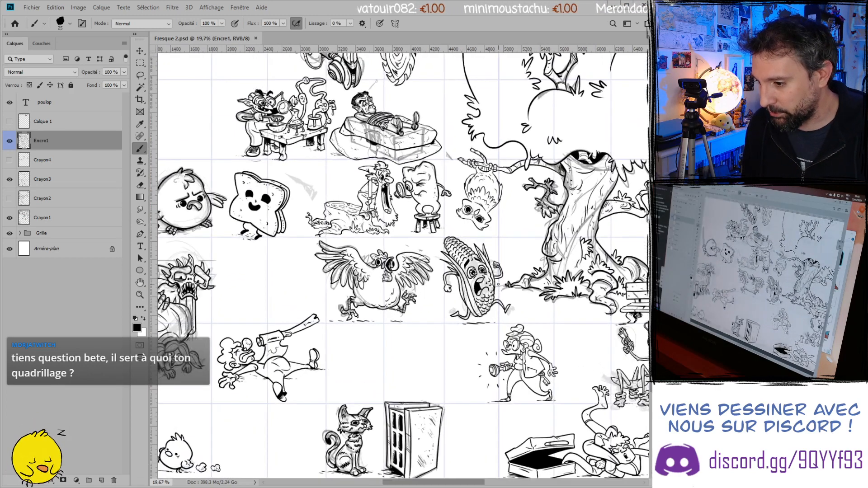
pyautogui.scroll(-4, 322, 267)
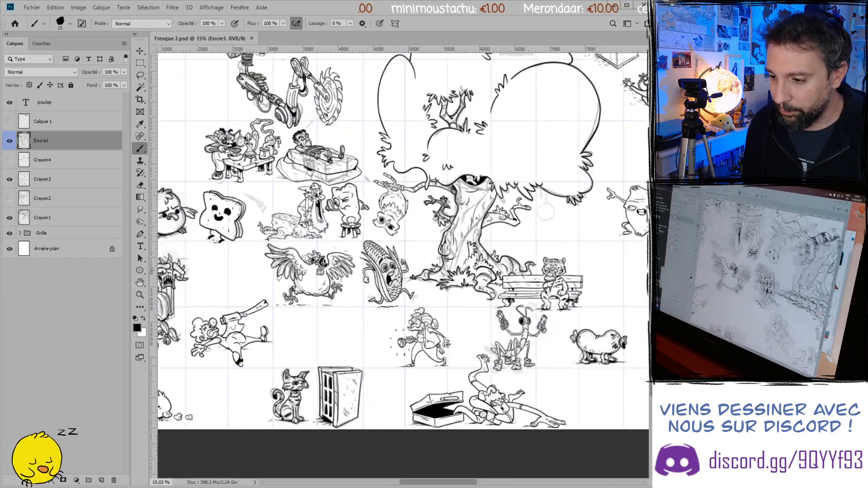
pyautogui.scroll(2, 368, 233)
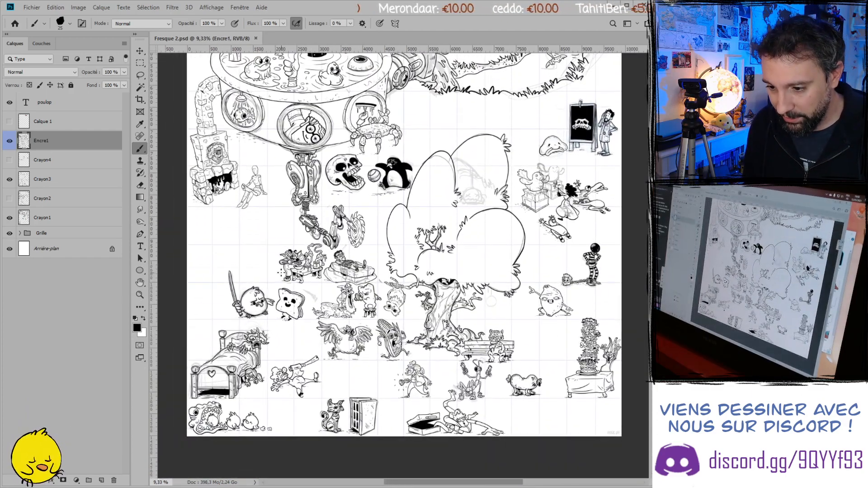
pyautogui.scroll(4, 289, 278)
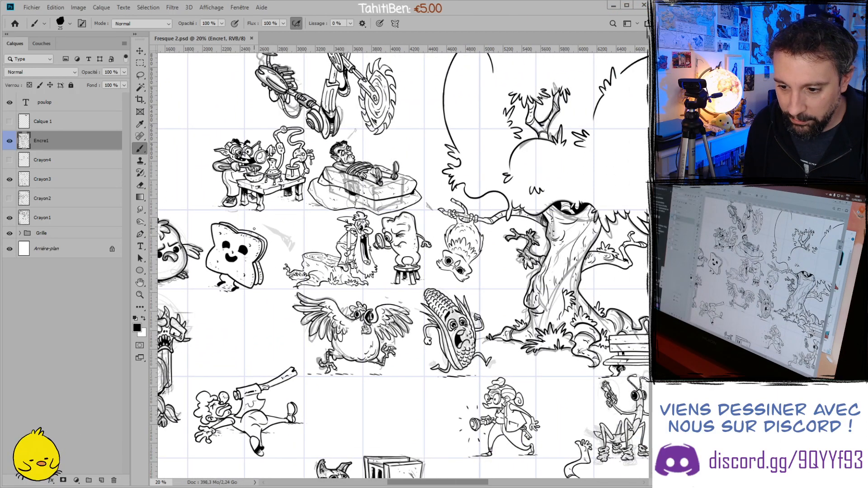
pyautogui.scroll(-1, 428, 270)
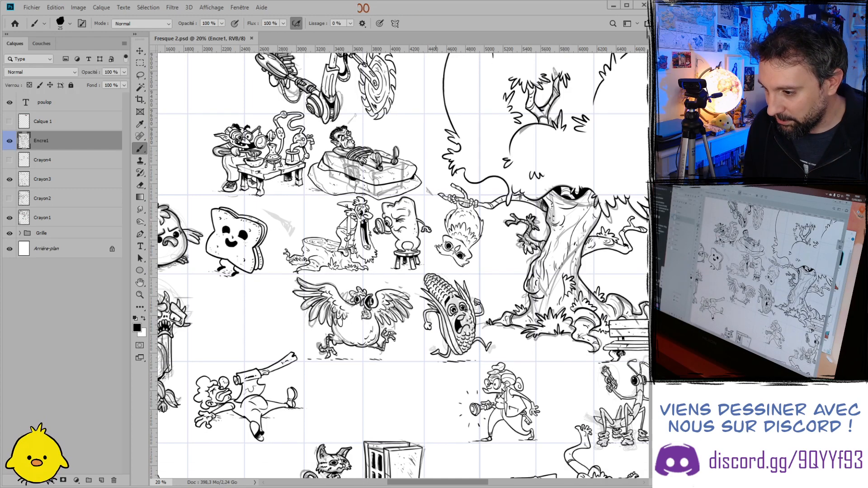
pyautogui.scroll(-5, 402, 266)
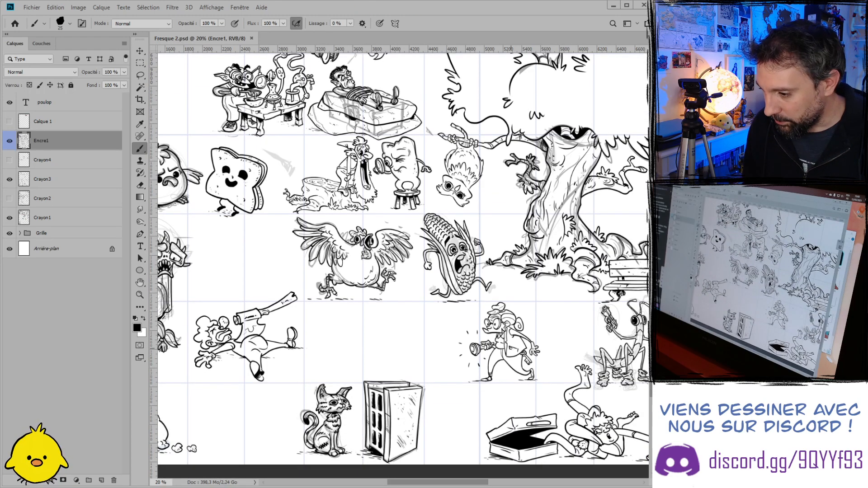
pyautogui.scroll(-2, 402, 266)
pyautogui.scroll(6, 344, 358)
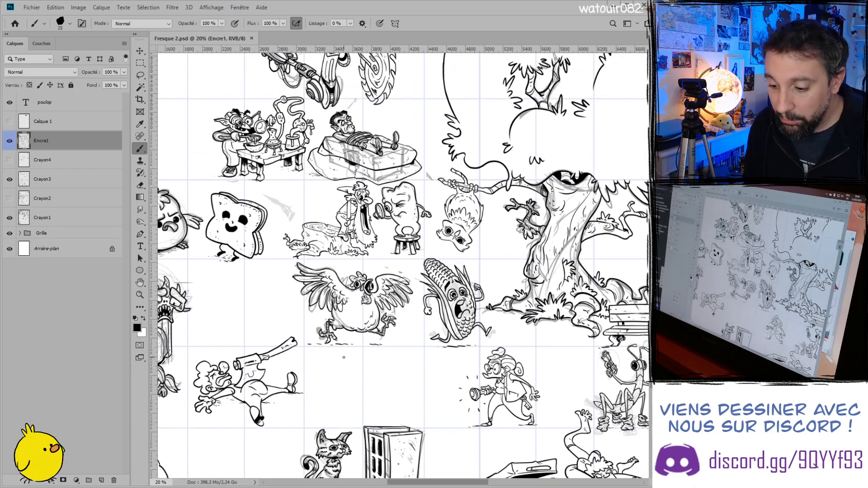
pyautogui.scroll(5, 344, 357)
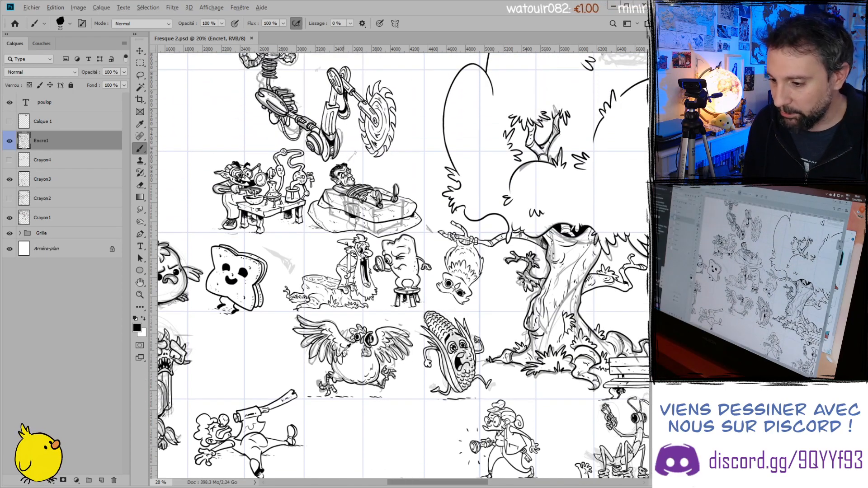
pyautogui.scroll(-3, 344, 358)
pyautogui.moveTo(415, 162); pyautogui.dragTo(357, 352)
pyautogui.scroll(3, 356, 352)
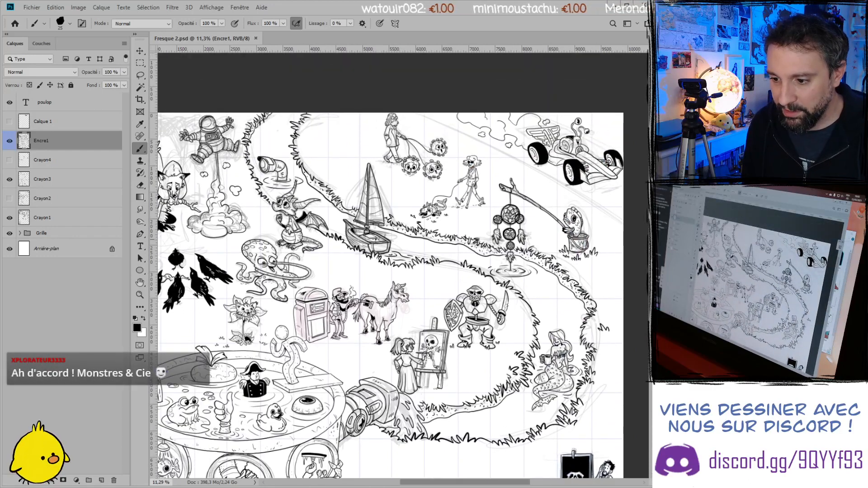
pyautogui.scroll(1, 369, 242)
pyautogui.hscroll(-2, 370, 243)
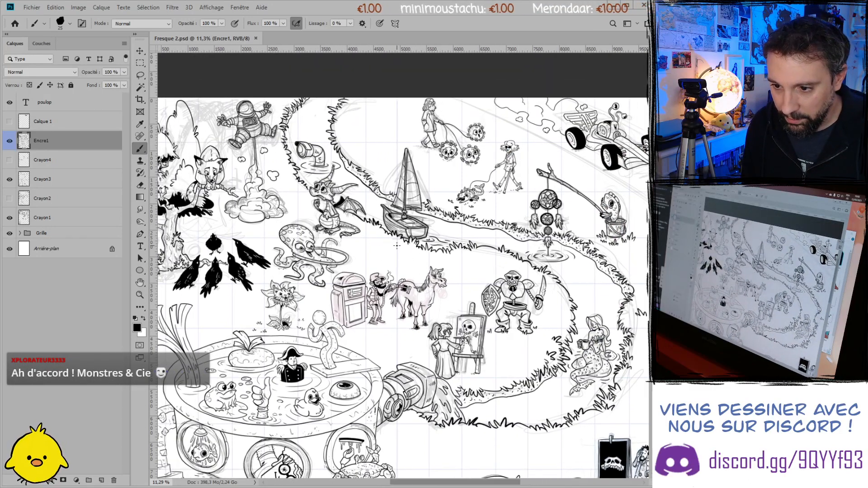
pyautogui.hscroll(-2, 397, 250)
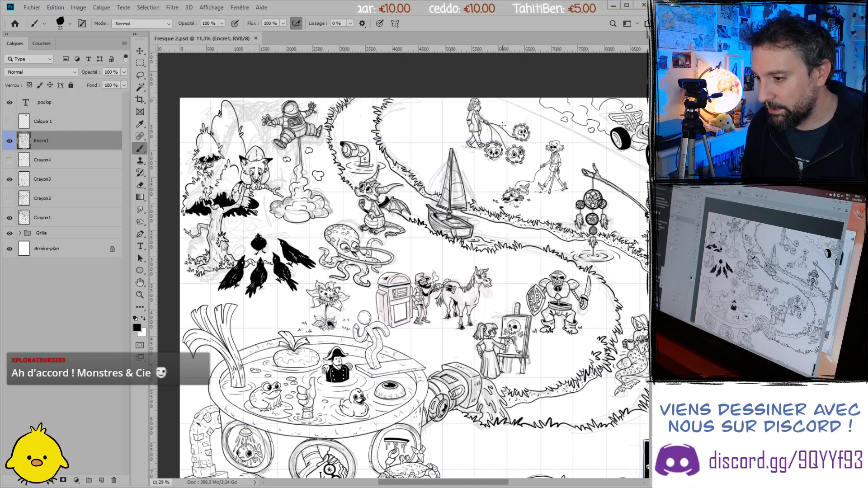
pyautogui.scroll(-10, 503, 116)
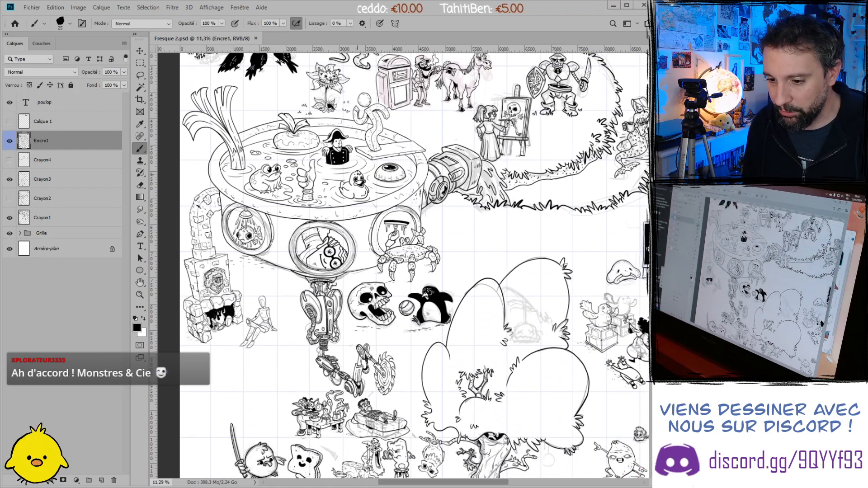
pyautogui.scroll(-4, 361, 185)
pyautogui.hscroll(7, 362, 185)
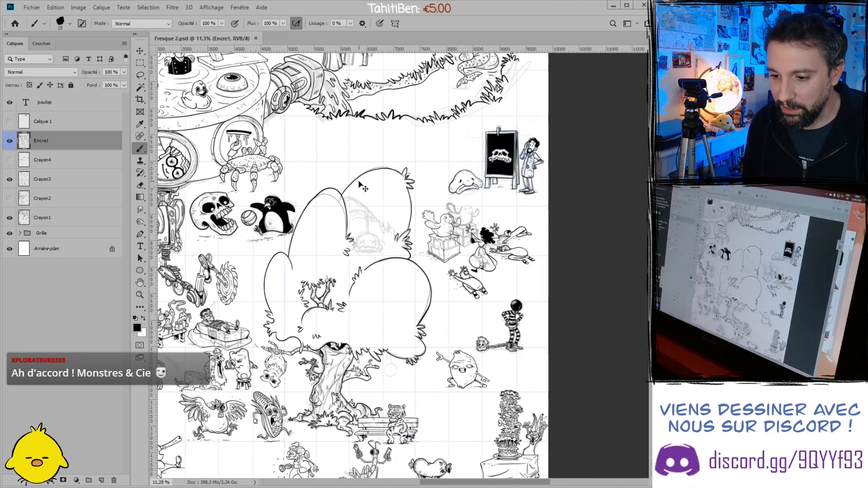
pyautogui.scroll(-5, 364, 188)
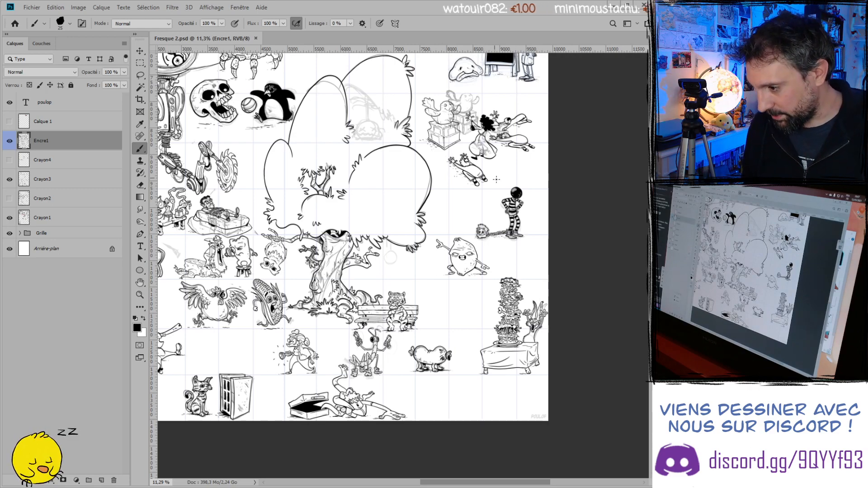
# - Look over the fresco's right edge and river, from the striped prisoner up to the racing car and across to the astronaut
pyautogui.scroll(5, 547, 190)
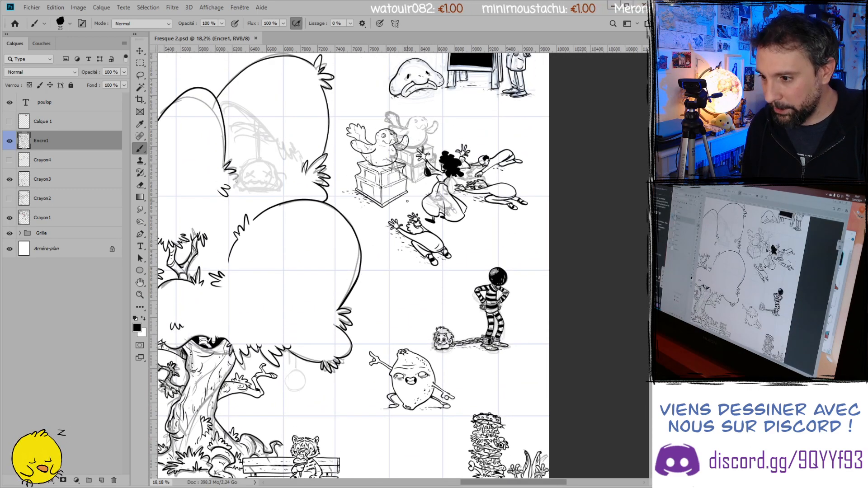
pyautogui.scroll(5, 295, 433)
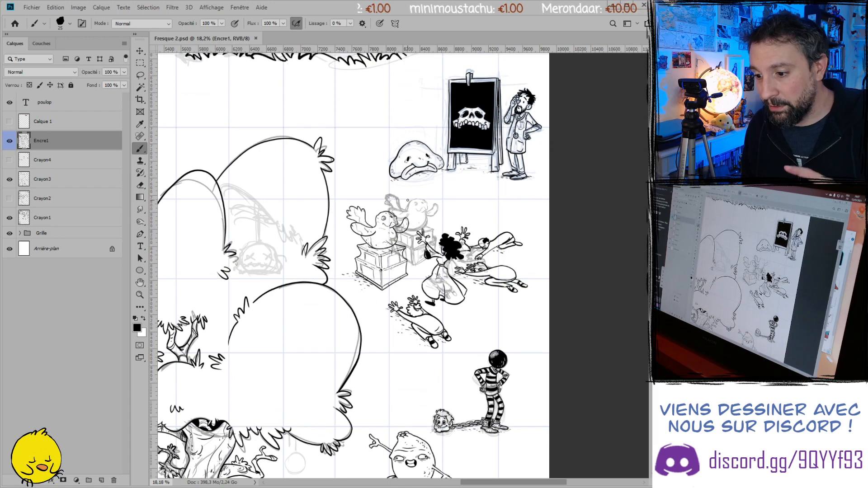
pyautogui.scroll(6, 410, 197)
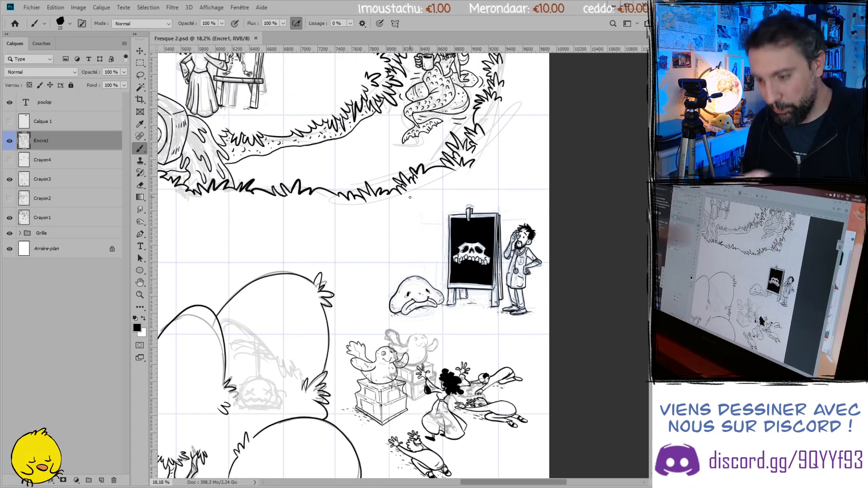
pyautogui.scroll(10, 410, 197)
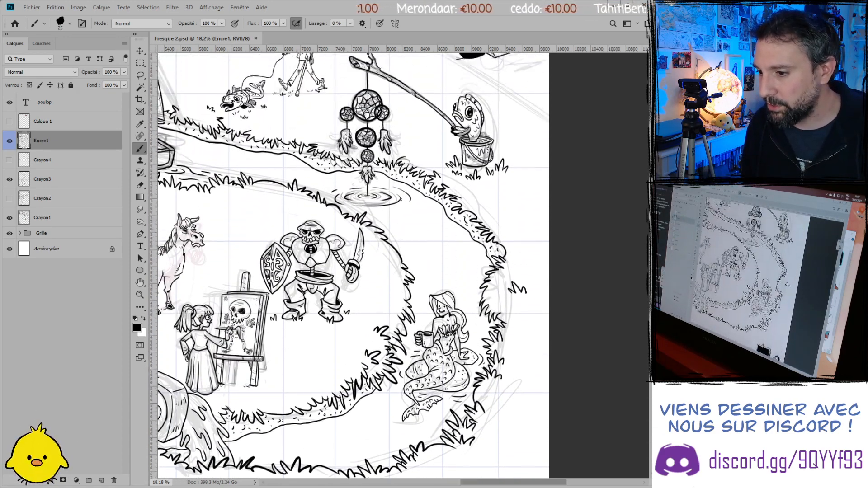
pyautogui.scroll(4, 400, 200)
pyautogui.hscroll(-2, 402, 204)
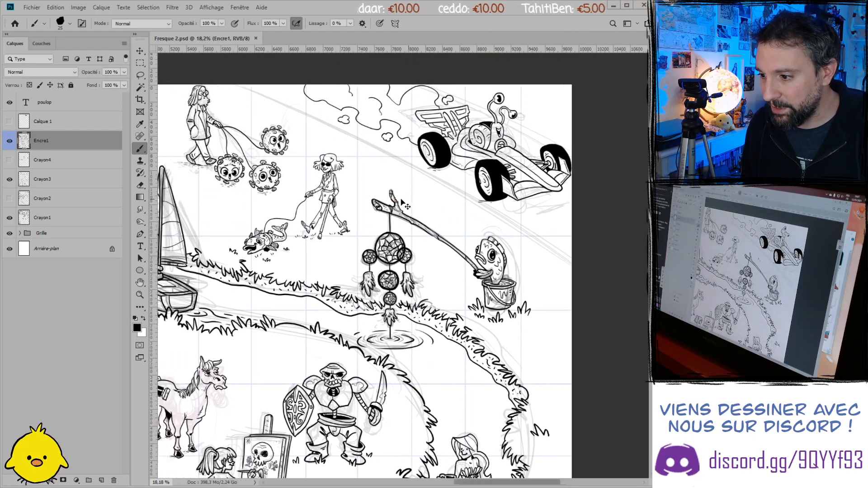
pyautogui.hscroll(-4, 401, 204)
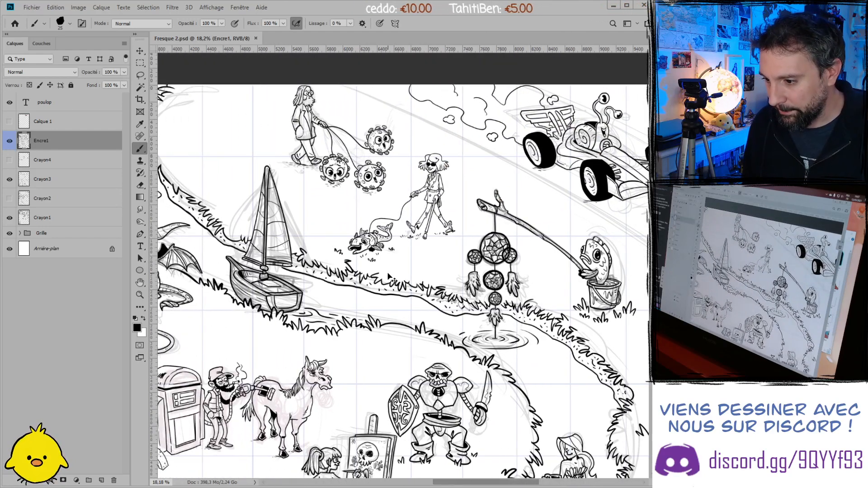
pyautogui.hscroll(-4, 392, 281)
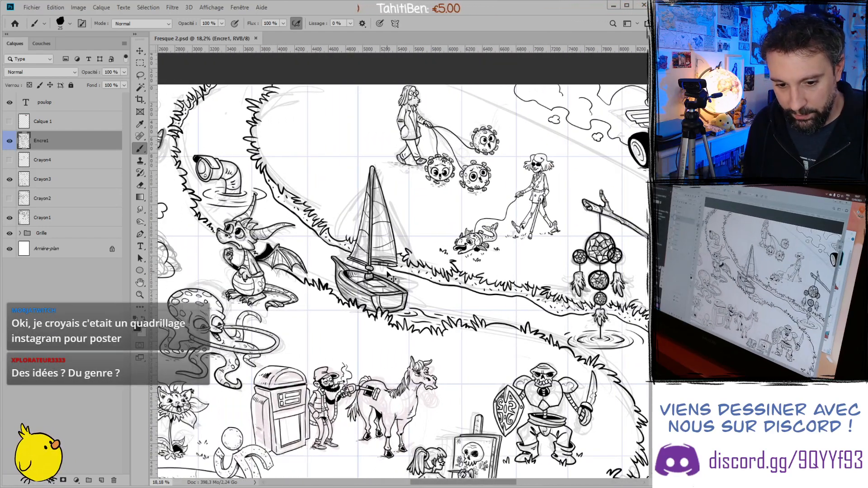
pyautogui.hscroll(-1, 392, 279)
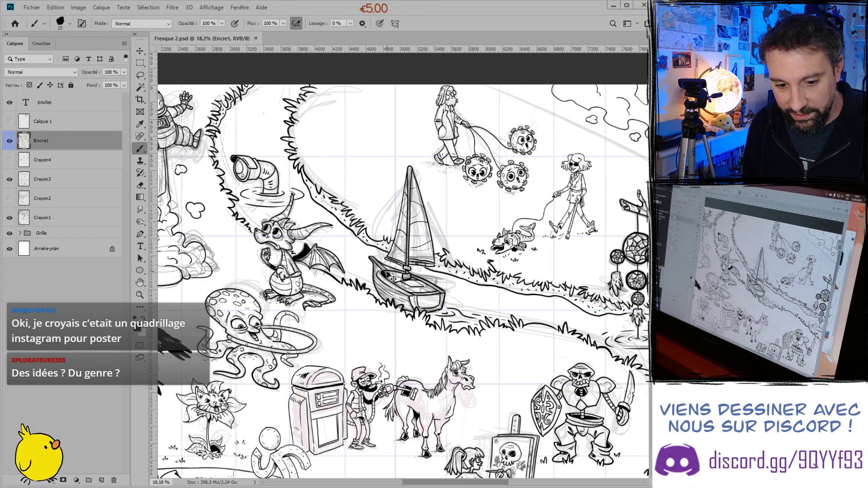
pyautogui.hscroll(-6, 392, 279)
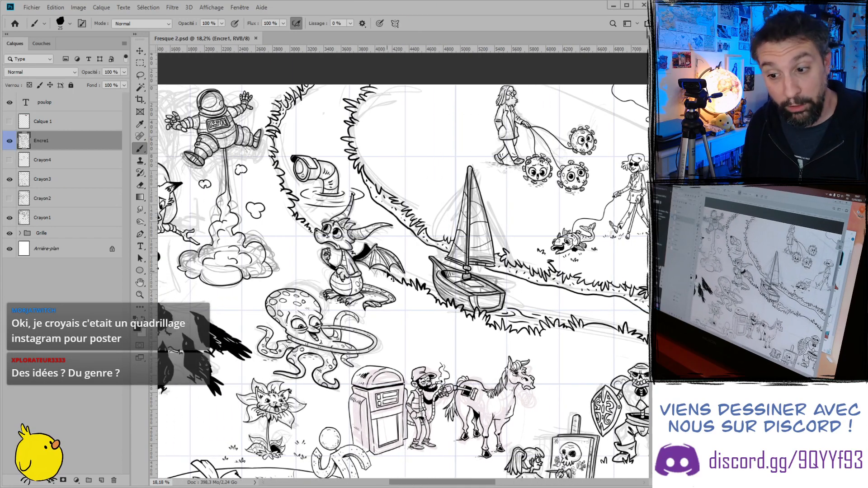
pyautogui.hscroll(-2, 389, 277)
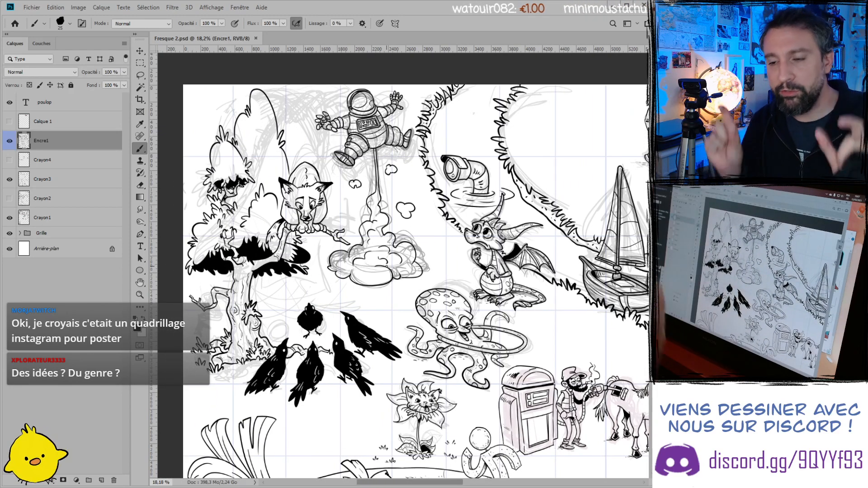
# - Examine the fresco's left side, from the fox tree and crows down through the round pool and its portholes to the robotic leg
pyautogui.scroll(-1, 400, 284)
pyautogui.scroll(-3, 400, 284)
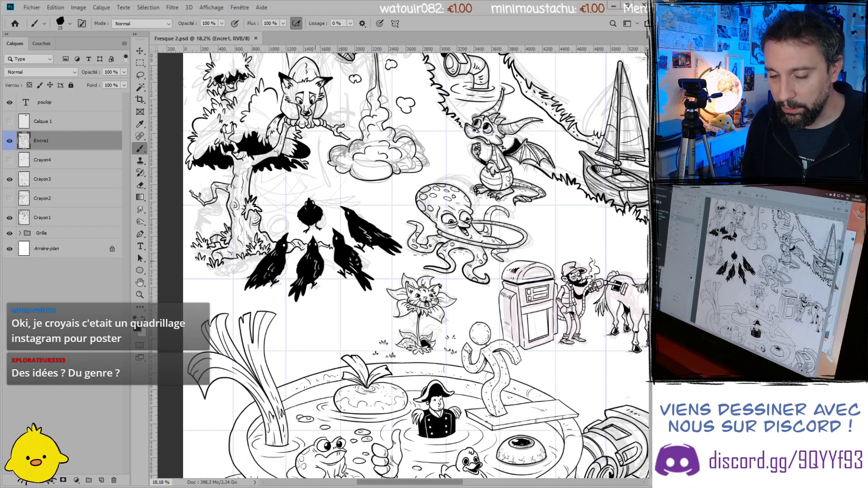
pyautogui.scroll(-2, 315, 259)
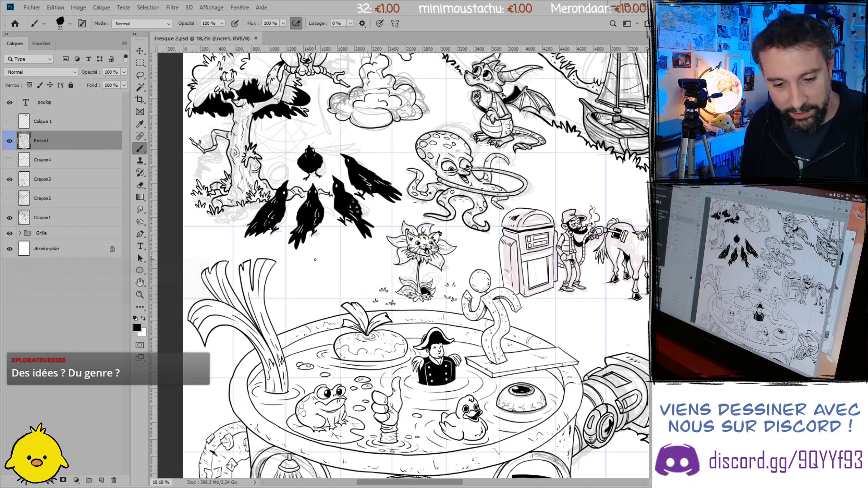
pyautogui.scroll(-1, 315, 259)
pyautogui.scroll(1, 315, 259)
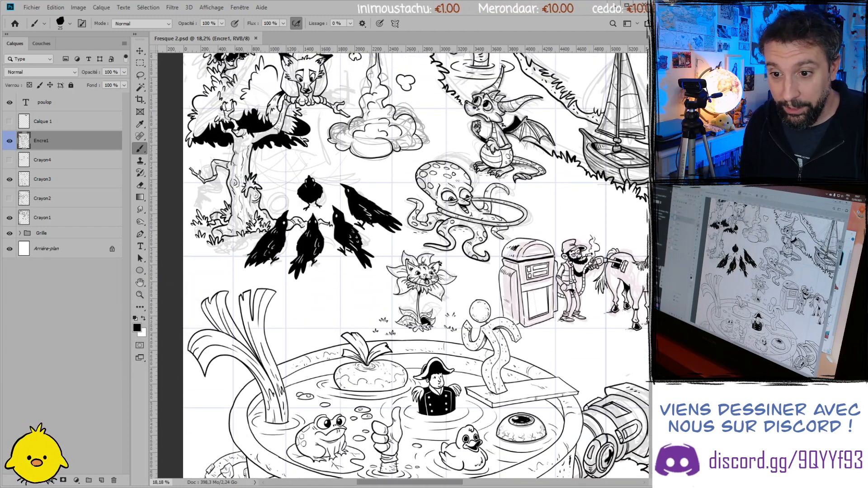
pyautogui.scroll(-1, 443, 195)
pyautogui.scroll(-1, 442, 195)
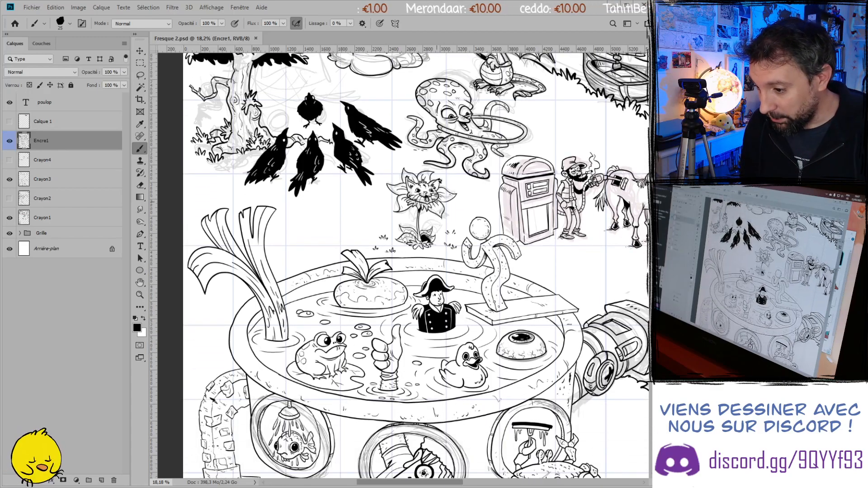
pyautogui.scroll(3, 442, 195)
pyautogui.scroll(-3, 442, 195)
pyautogui.scroll(-1, 443, 196)
pyautogui.scroll(1, 442, 195)
pyautogui.scroll(-1, 442, 195)
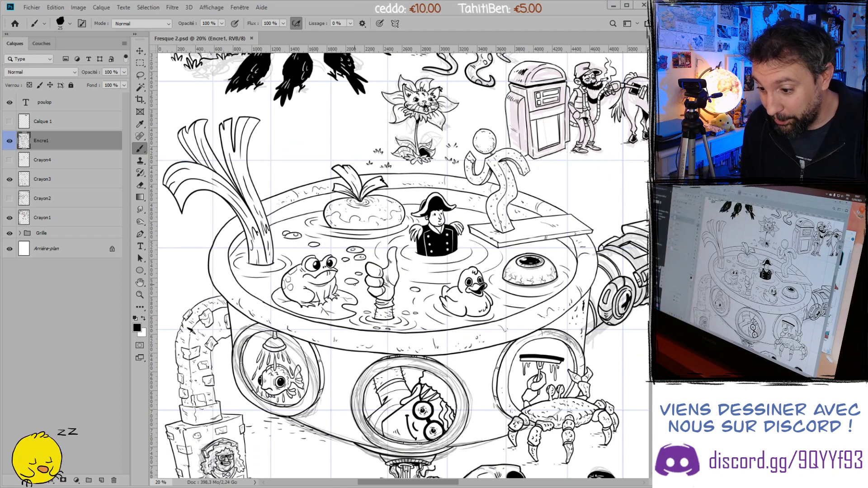
pyautogui.scroll(-1, 442, 196)
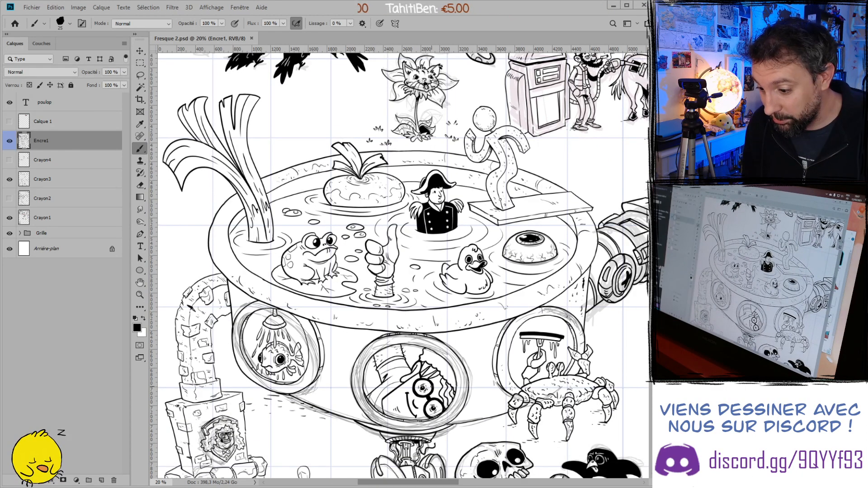
pyautogui.scroll(-2, 405, 266)
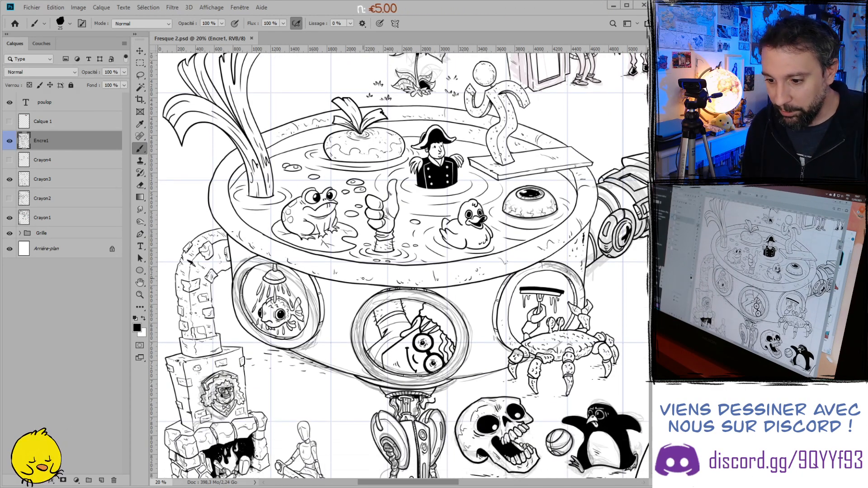
pyautogui.scroll(-3, 405, 266)
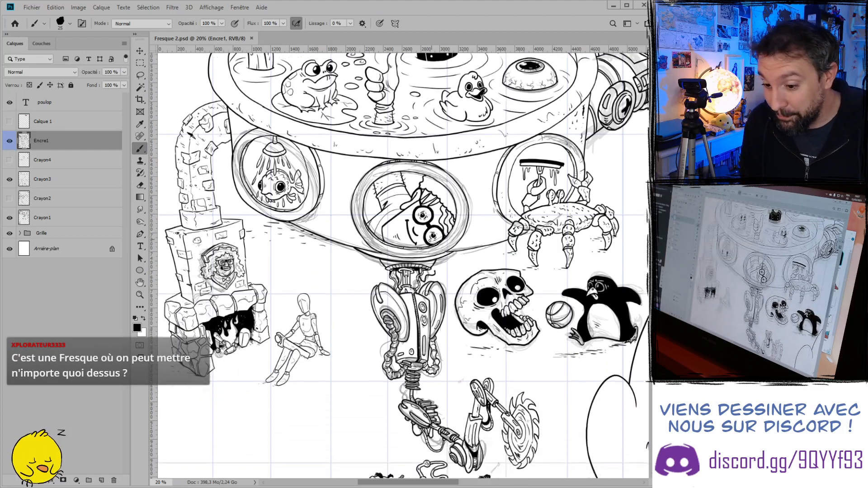
pyautogui.moveTo(344, 347); pyautogui.dragTo(322, 308)
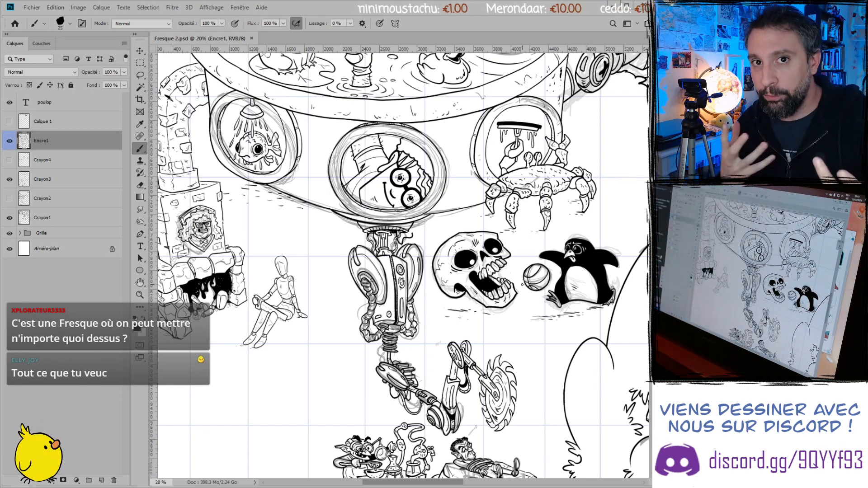
# - Examine the fresco's lower half, from the fireplace and bed scene across to the big tree, sausage animal and sandwich tower
pyautogui.scroll(-5, 522, 284)
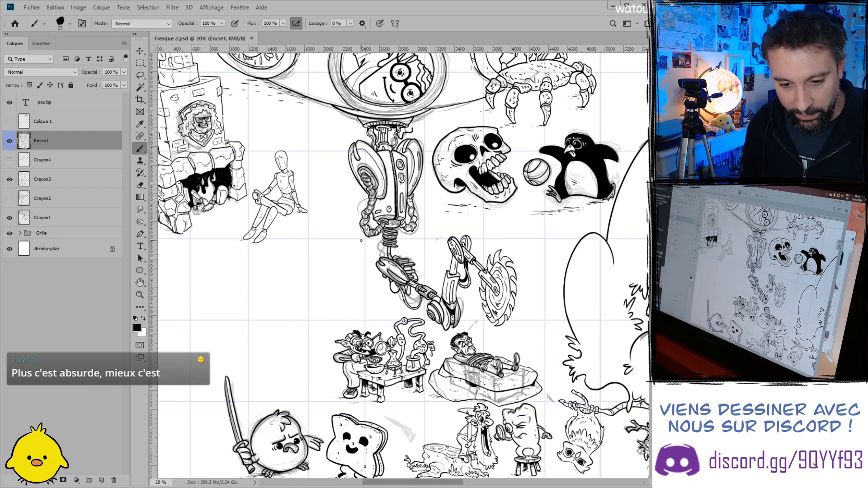
pyautogui.scroll(-8, 361, 241)
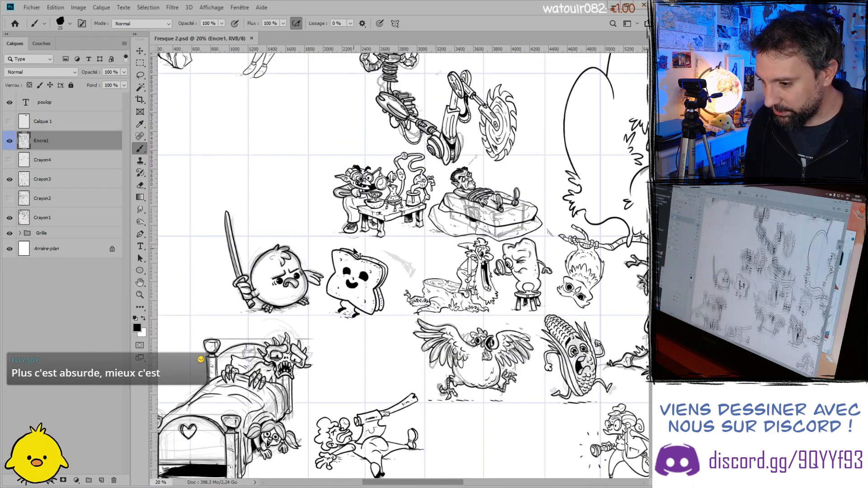
pyautogui.scroll(-4, 352, 254)
pyautogui.scroll(-5, 352, 254)
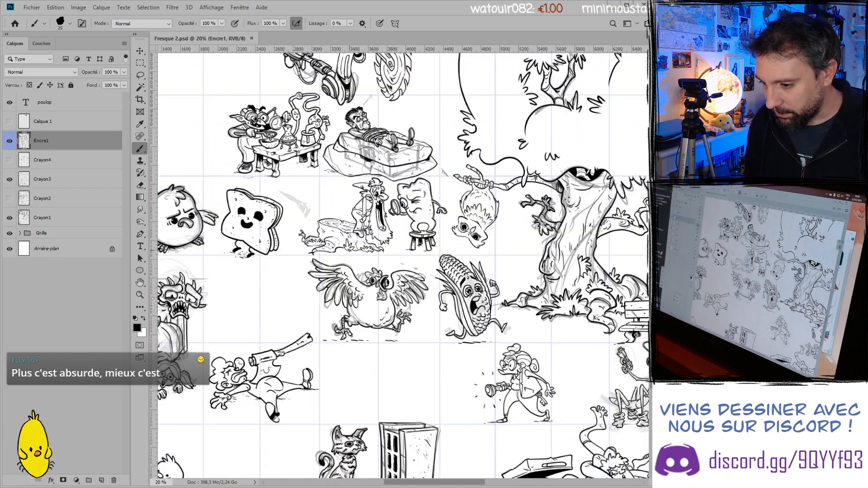
pyautogui.scroll(-2, 353, 254)
pyautogui.hscroll(-8, 354, 254)
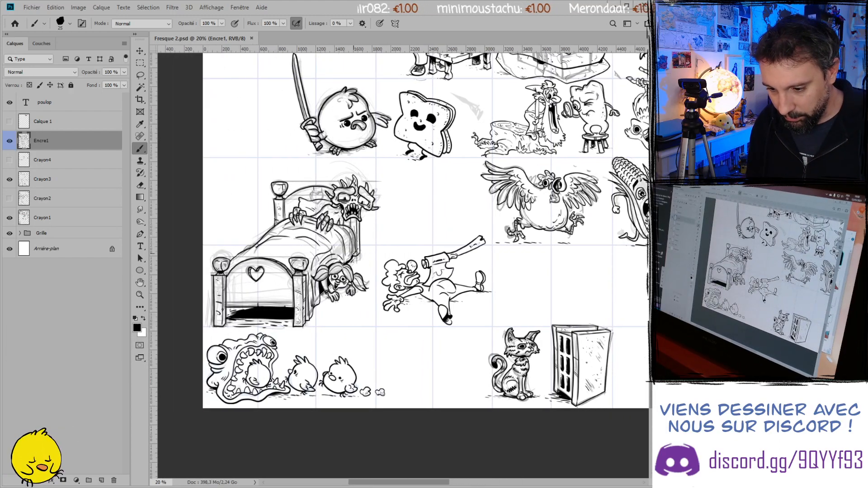
pyautogui.scroll(2, 353, 254)
pyautogui.scroll(1, 352, 251)
pyautogui.hscroll(5, 352, 252)
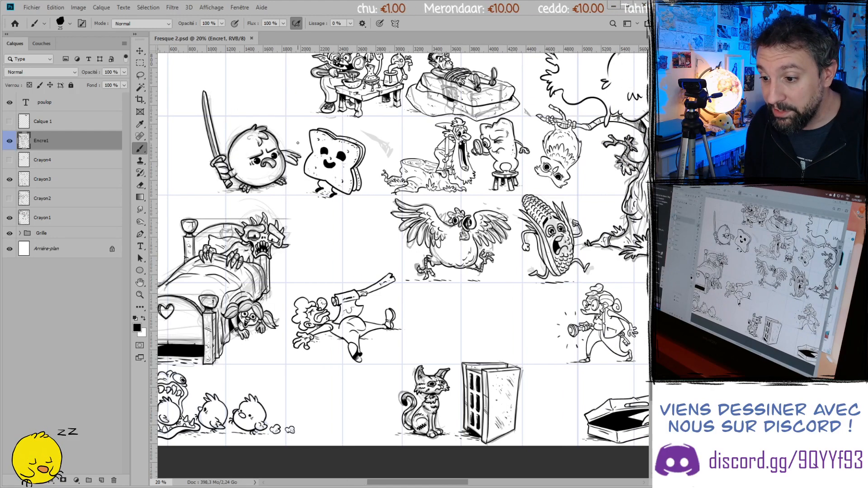
pyautogui.scroll(-1, 401, 175)
pyautogui.hscroll(8, 401, 175)
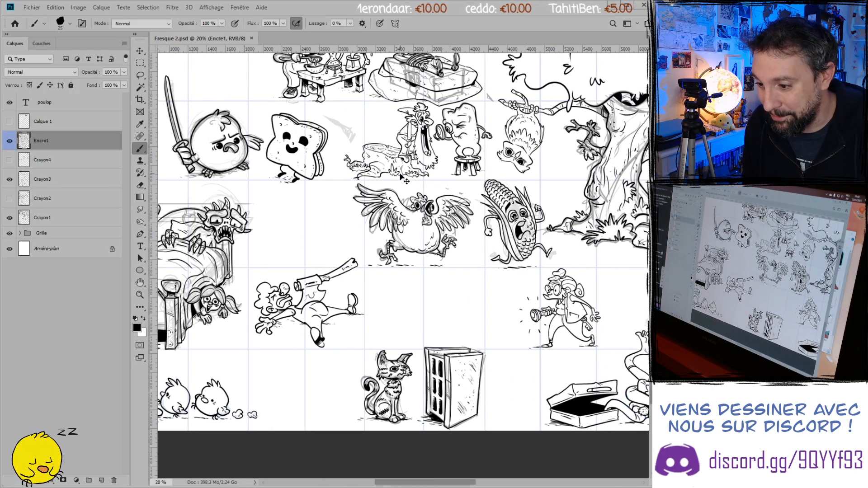
pyautogui.hscroll(1, 401, 175)
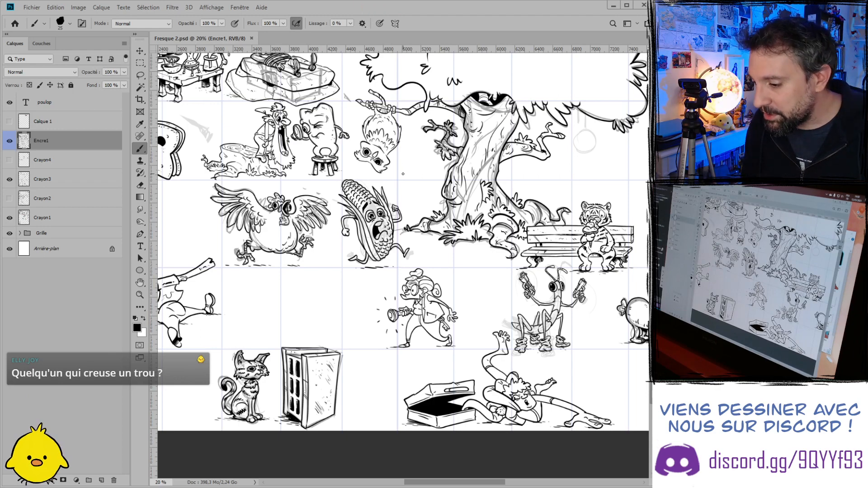
pyautogui.hscroll(3, 403, 174)
pyautogui.hscroll(7, 403, 174)
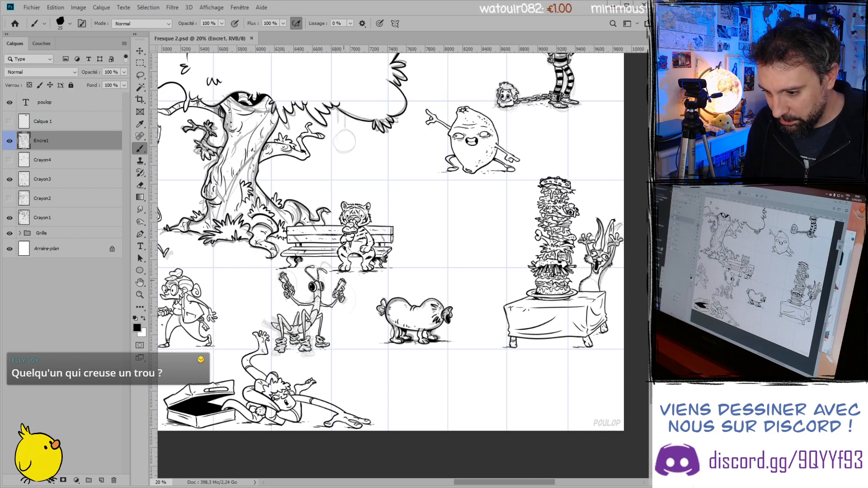
pyautogui.hscroll(2, 391, 242)
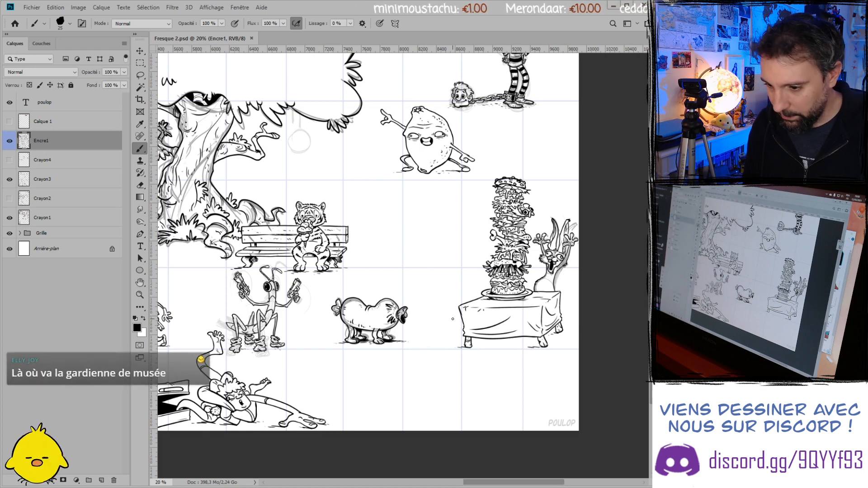
# - Check the empty spaces around the lemon, flashlight explorer and cat, and review the surrounding fresco at a wider view
pyautogui.scroll(5, 453, 320)
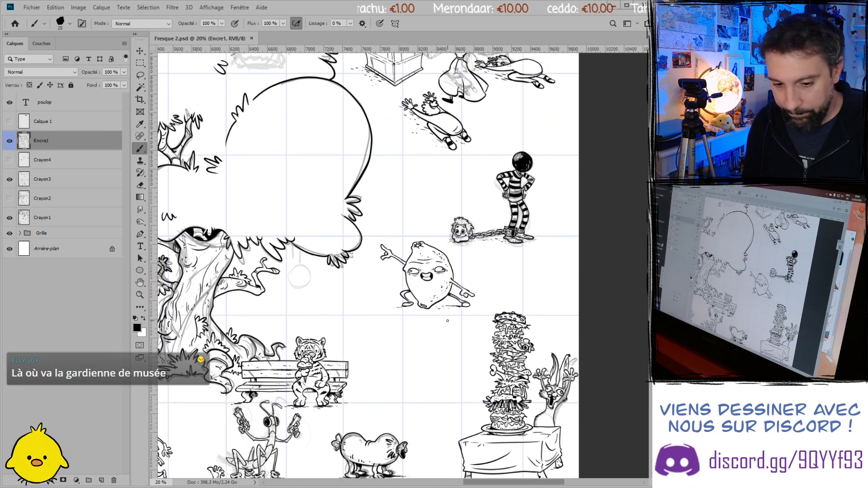
pyautogui.scroll(-5, 447, 321)
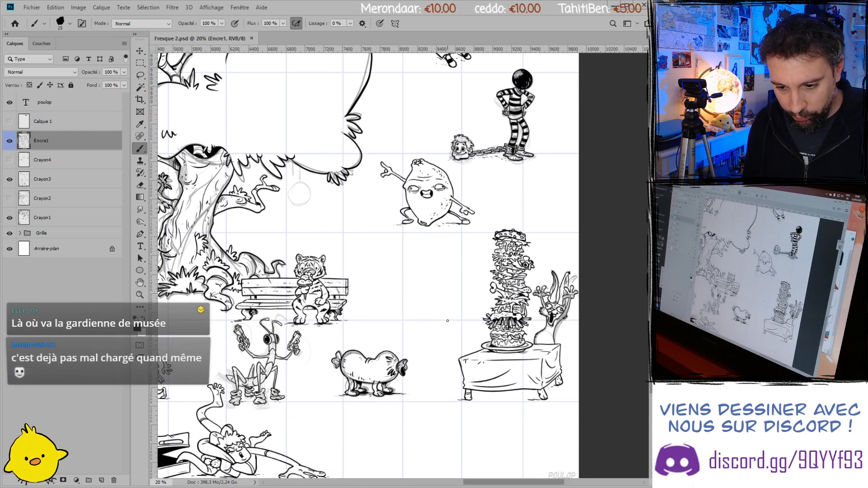
pyautogui.hscroll(-8, 447, 321)
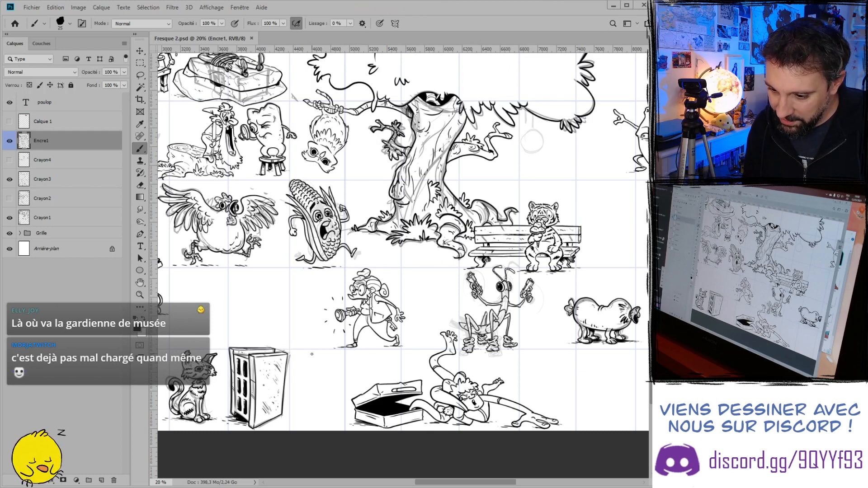
pyautogui.scroll(1, 309, 357)
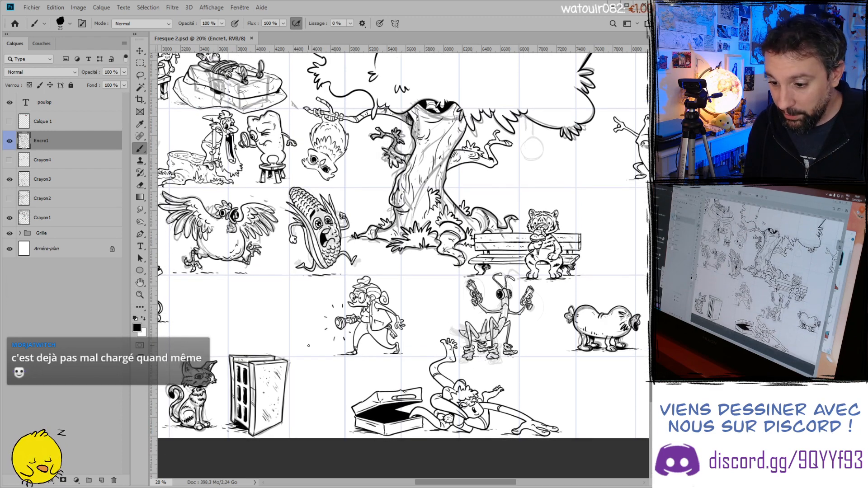
pyautogui.scroll(4, 309, 346)
pyautogui.hscroll(-5, 310, 347)
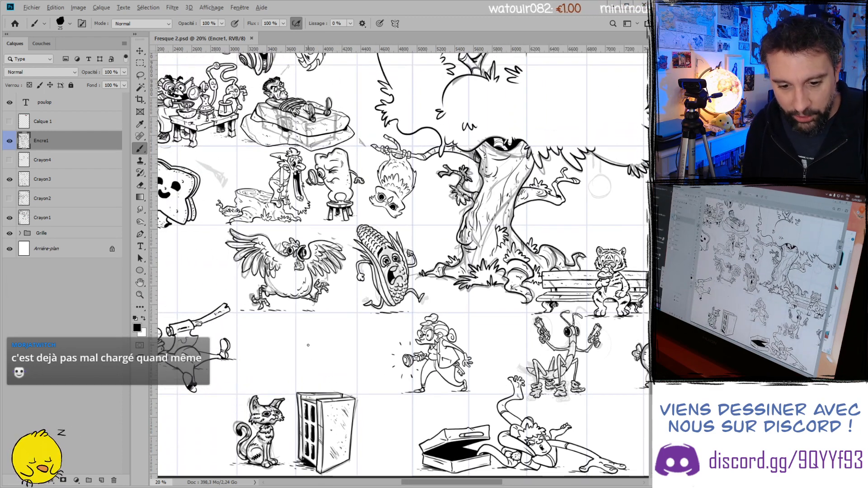
pyautogui.scroll(-3, 308, 345)
pyautogui.scroll(-1, 308, 345)
pyautogui.scroll(-2, 302, 317)
pyautogui.scroll(2, 302, 317)
pyautogui.scroll(4, 302, 317)
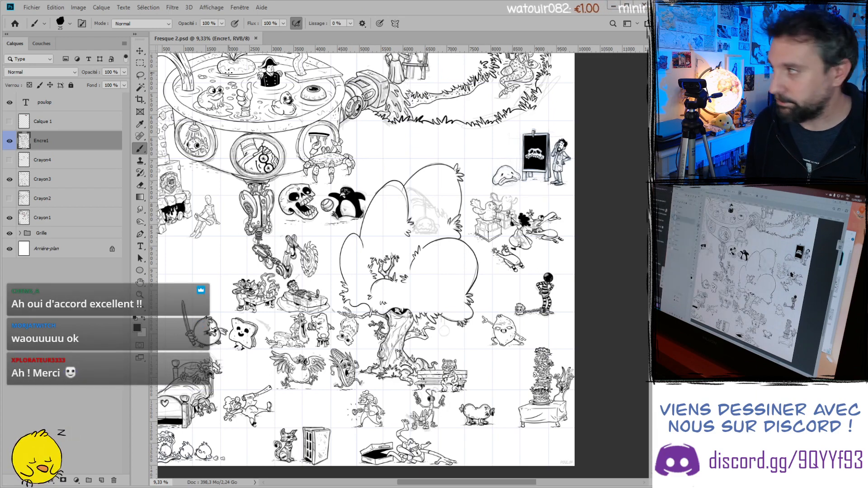
pyautogui.scroll(3, 294, 245)
pyautogui.scroll(-2, 294, 244)
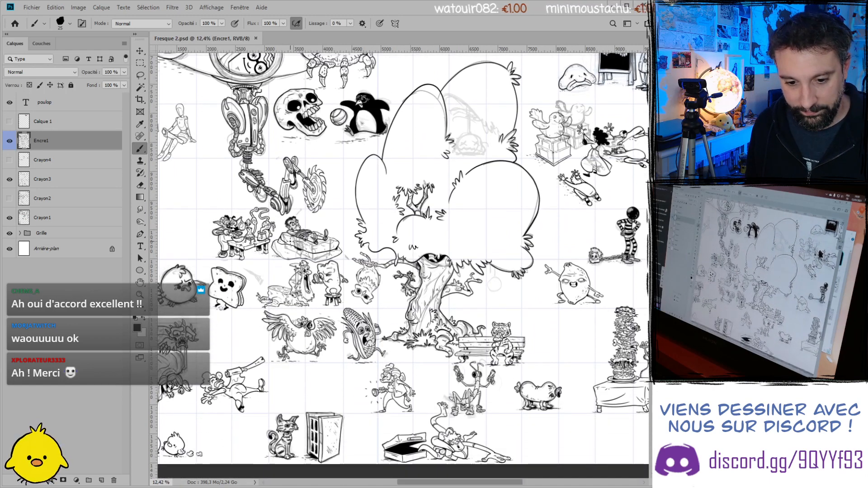
# - Examine the fresco around the big tree, then from the fireplace and round pool across to the river bend and skull blackboard
pyautogui.hscroll(3, 291, 244)
pyautogui.scroll(-1, 292, 244)
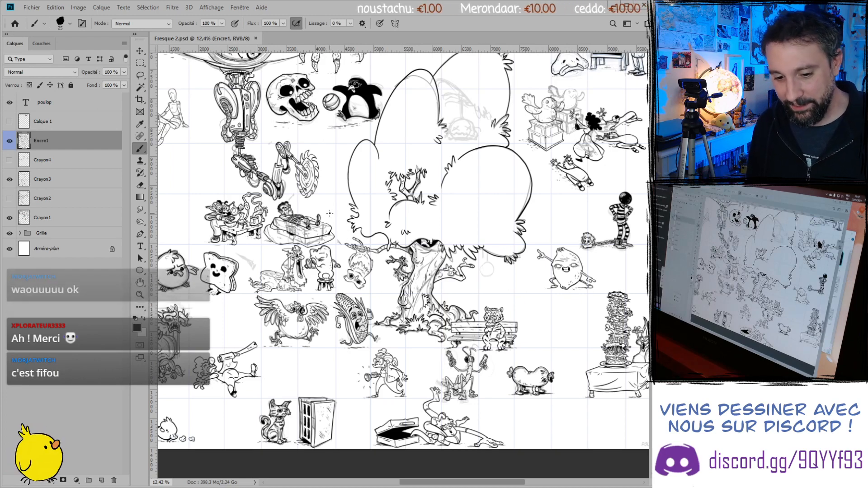
pyautogui.scroll(2, 288, 203)
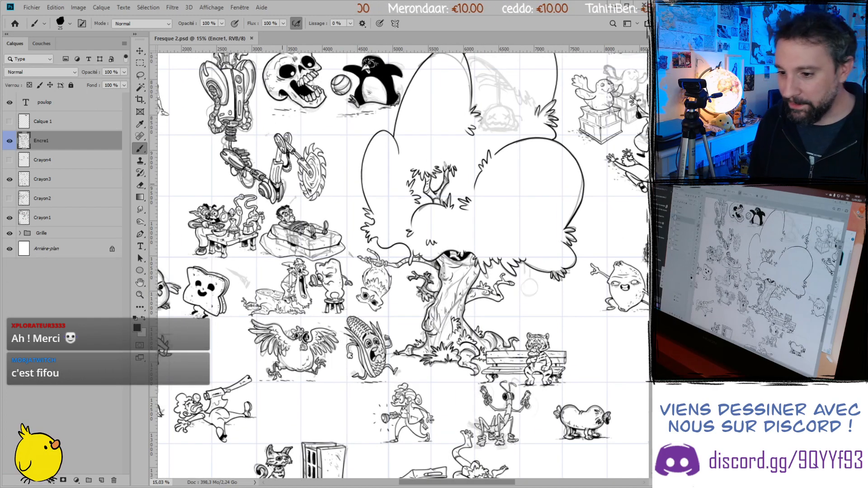
pyautogui.hscroll(-2, 288, 204)
pyautogui.hscroll(-2, 288, 204)
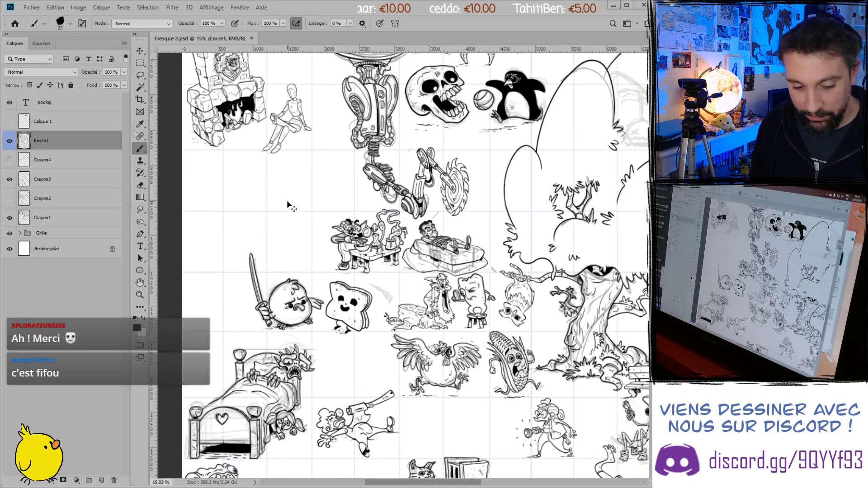
pyautogui.scroll(6, 285, 211)
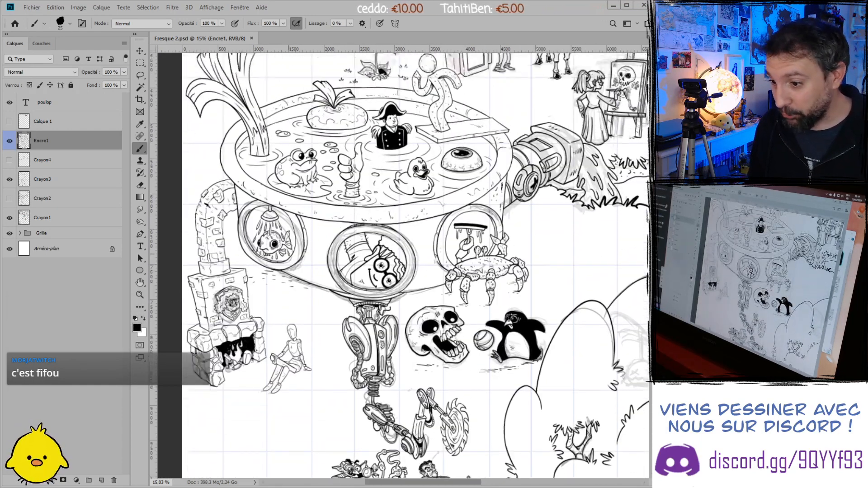
pyautogui.hscroll(9, 286, 238)
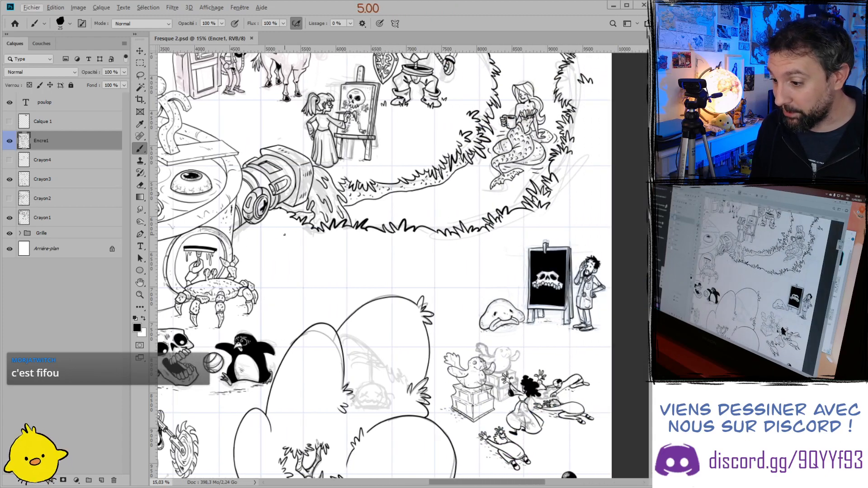
pyautogui.scroll(-4, 287, 237)
pyautogui.scroll(1, 284, 235)
pyautogui.hscroll(-1, 284, 234)
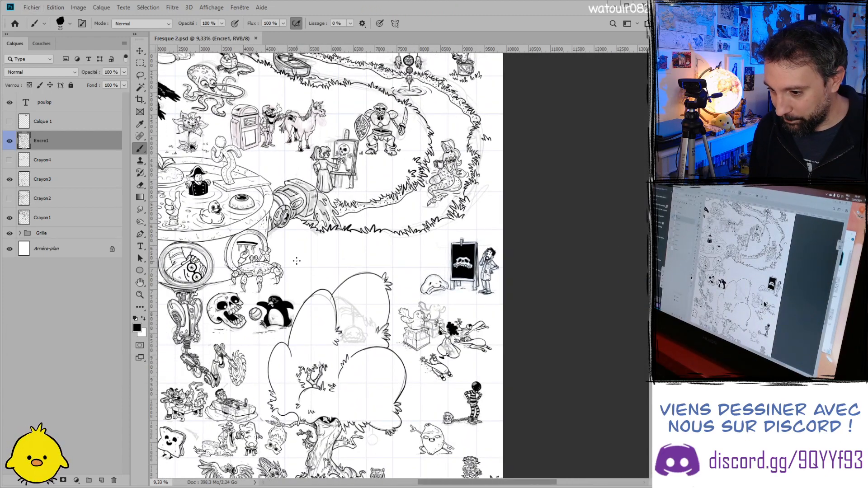
pyautogui.scroll(-3, 296, 260)
pyautogui.hscroll(-4, 296, 263)
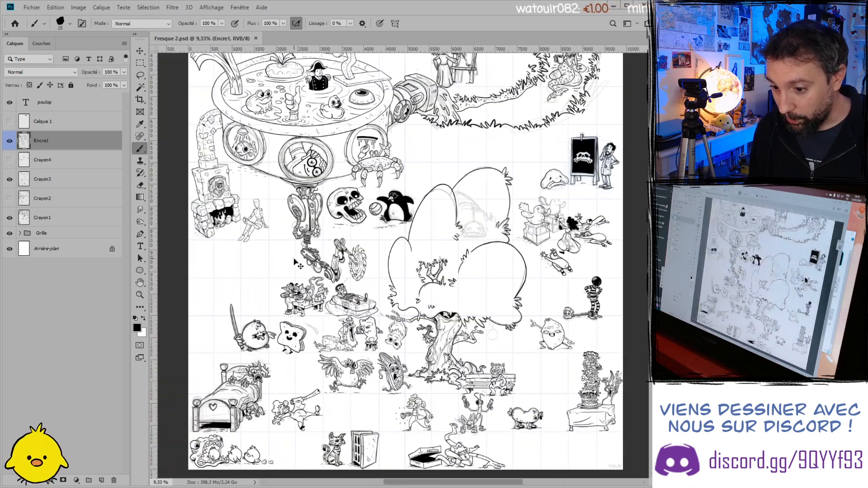
pyautogui.hscroll(-2, 294, 261)
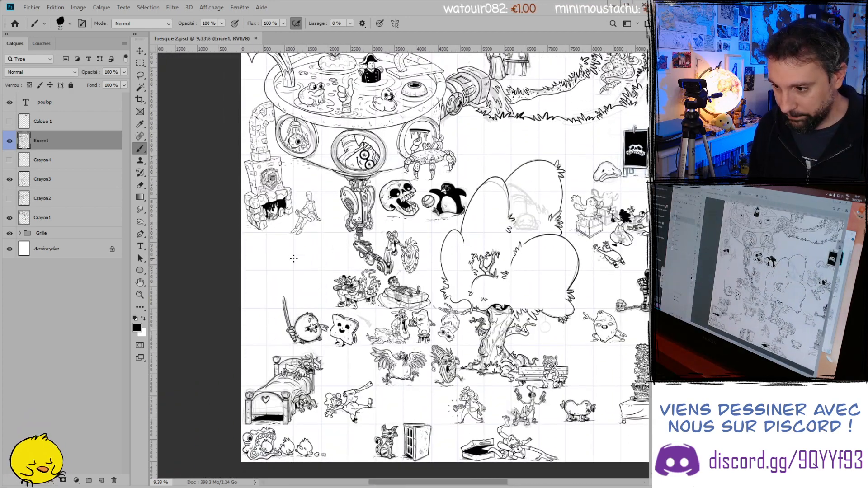
# - Check the empty space below the fireplace against the surrounding robotic leg, sword-wielding chick, bed scene and upper river drawings
pyautogui.scroll(7, 294, 258)
pyautogui.scroll(-4, 290, 268)
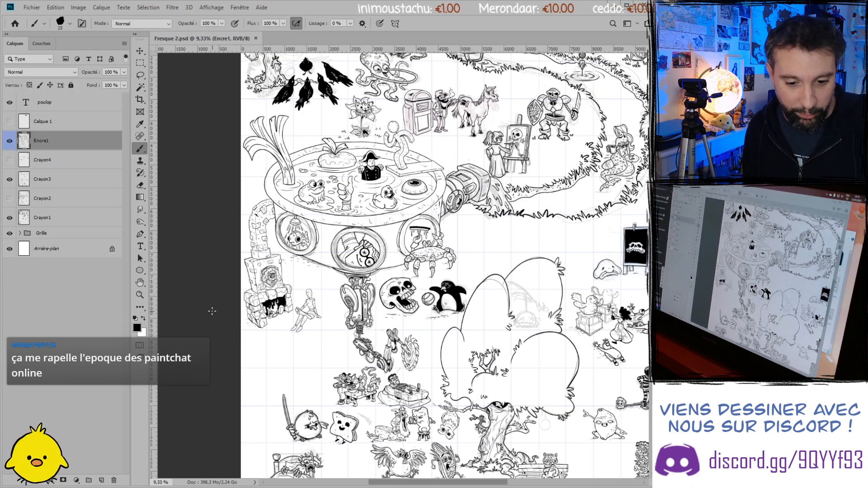
pyautogui.scroll(1, 320, 315)
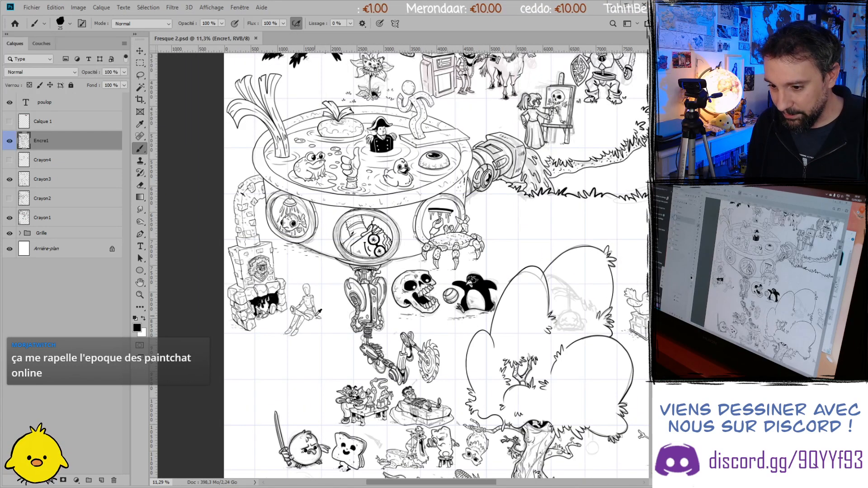
pyautogui.scroll(2, 286, 327)
pyautogui.scroll(-5, 286, 327)
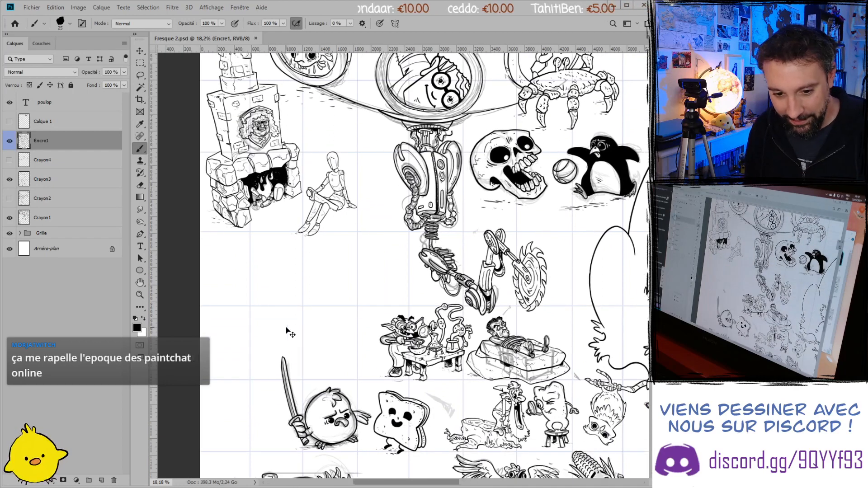
pyautogui.scroll(1, 286, 327)
pyautogui.scroll(-4, 285, 327)
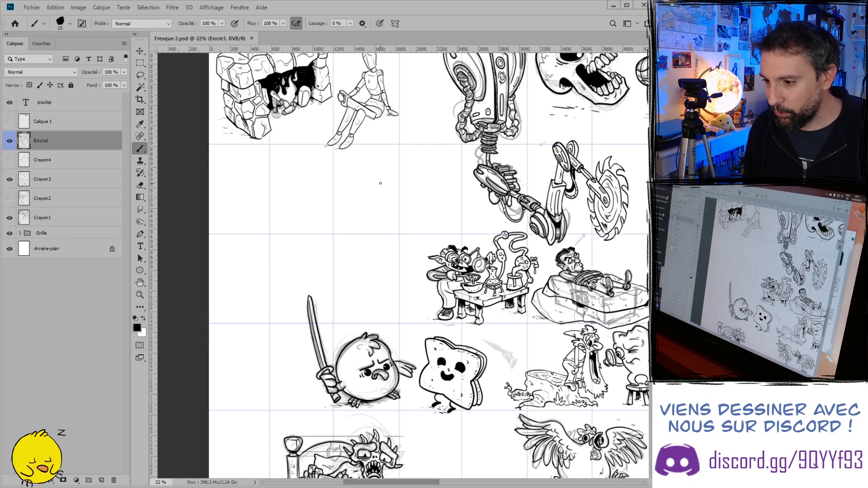
pyautogui.scroll(-5, 386, 199)
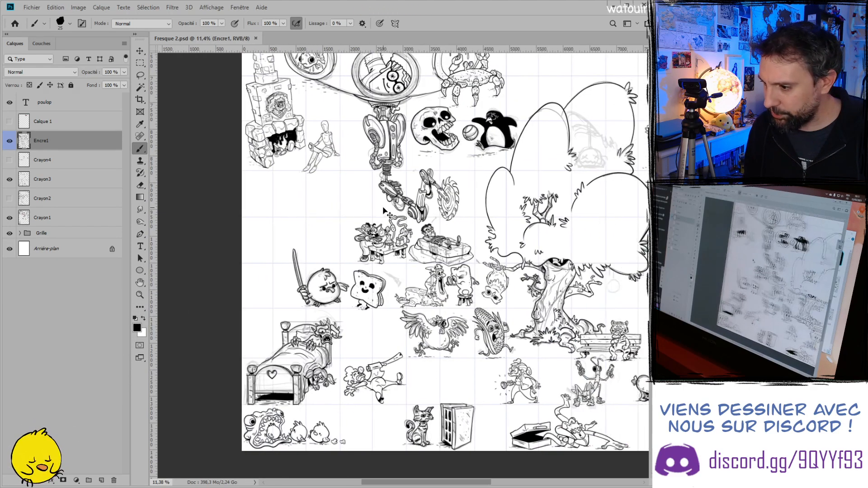
pyautogui.scroll(5, 389, 216)
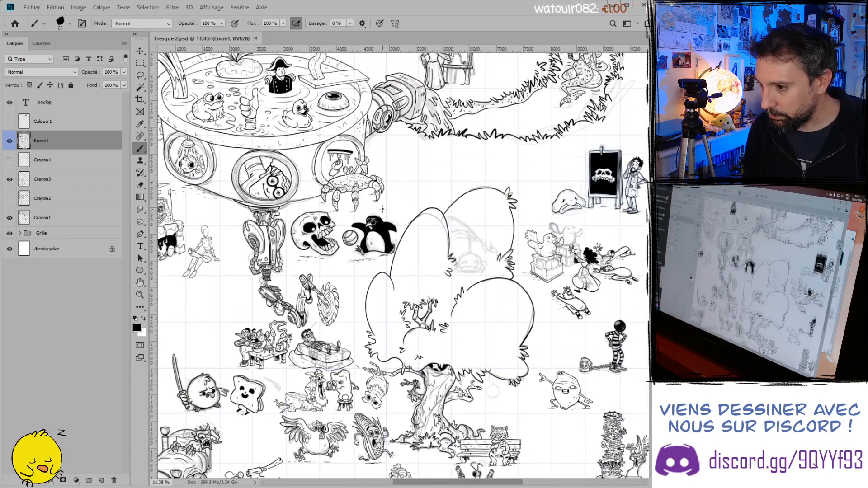
pyautogui.scroll(5, 386, 213)
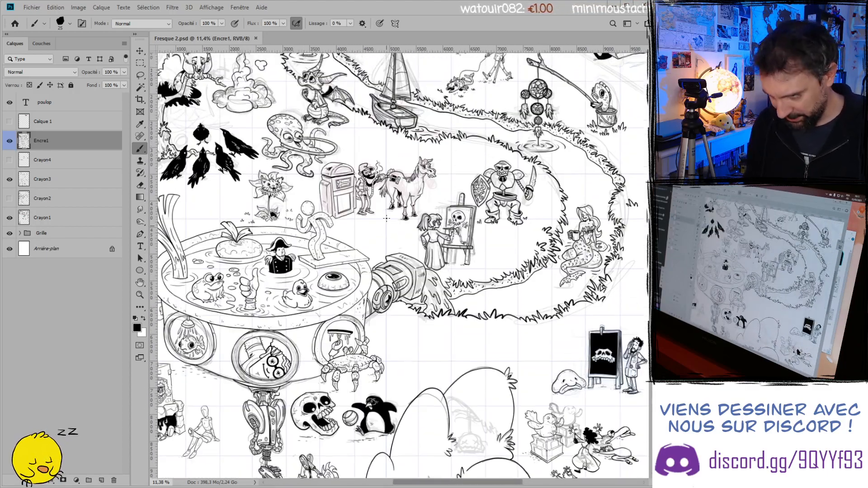
pyautogui.scroll(-10, 375, 215)
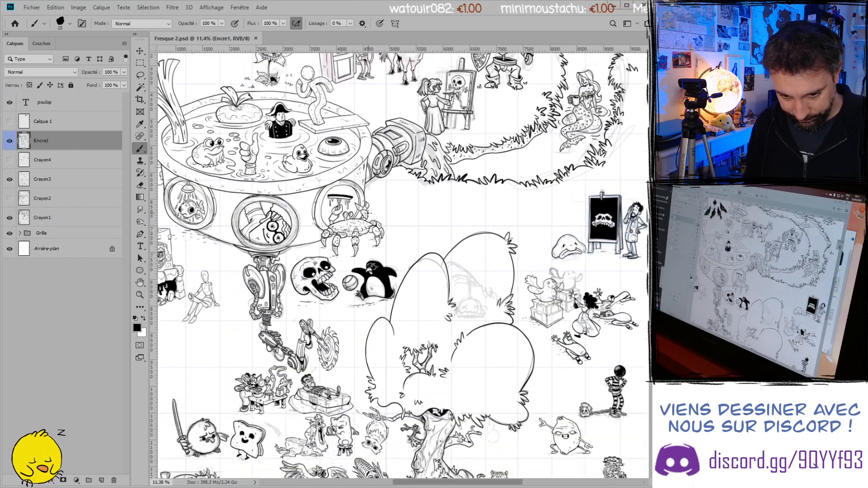
pyautogui.scroll(-2, 369, 211)
pyautogui.hscroll(-5, 368, 211)
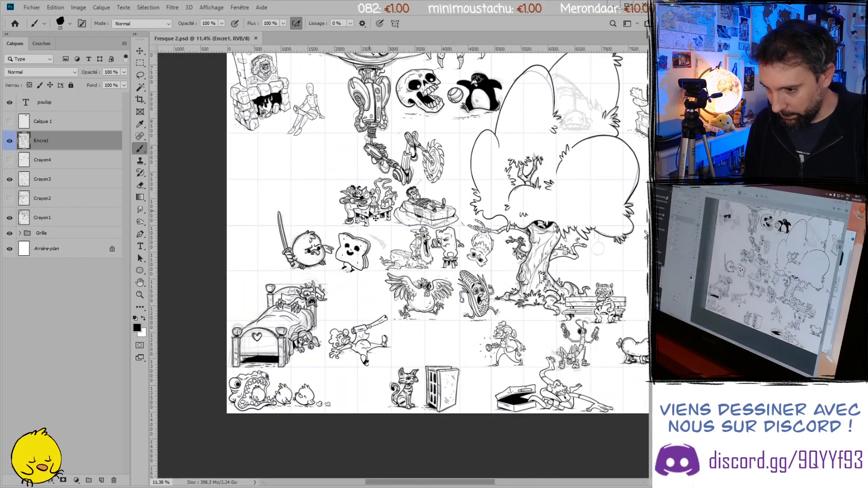
# - Rough out large overlapping guide ovals on the Crayon1 layer in the empty space above the sword-wielding chick
pyautogui.scroll(3, 248, 179)
pyautogui.scroll(2, 248, 179)
pyautogui.scroll(-1, 256, 194)
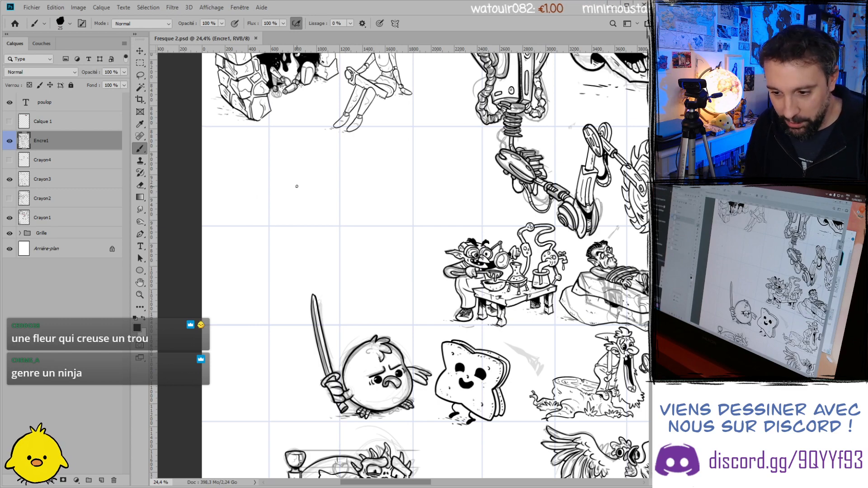
pyautogui.scroll(2, 296, 187)
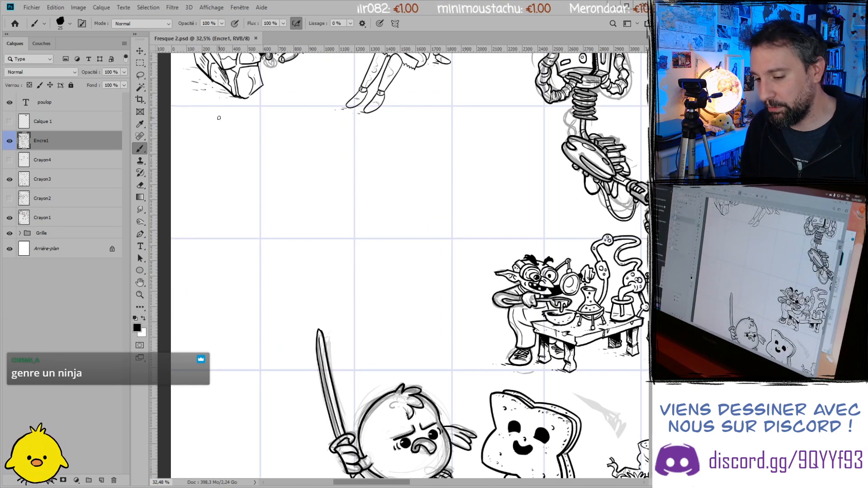
pyautogui.click(45, 219)
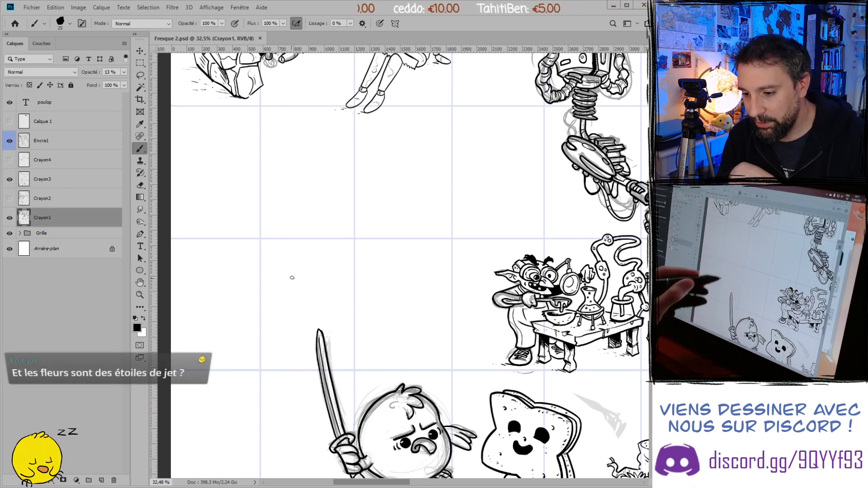
pyautogui.moveTo(295, 346); pyautogui.dragTo(235, 307)
pyautogui.moveTo(254, 280); pyautogui.dragTo(296, 238)
pyautogui.moveTo(369, 262); pyautogui.dragTo(400, 296)
pyautogui.moveTo(230, 280); pyautogui.dragTo(310, 322)
pyautogui.moveTo(361, 343)
pyautogui.mouseDown()
pyautogui.moveTo(436, 342)
pyautogui.moveTo(465, 306)
pyautogui.moveTo(452, 297)
pyautogui.moveTo(447, 332)
pyautogui.mouseUp()
# - Sketch the figure's round head at the top of the upper oval and a small shaded shape above the lower round form
pyautogui.moveTo(312, 136)
pyautogui.mouseDown()
pyautogui.moveTo(322, 212)
pyautogui.moveTo(332, 219)
pyautogui.moveTo(348, 171)
pyautogui.moveTo(323, 123)
pyautogui.moveTo(323, 165)
pyautogui.moveTo(303, 136)
pyautogui.moveTo(334, 125)
pyautogui.mouseUp()
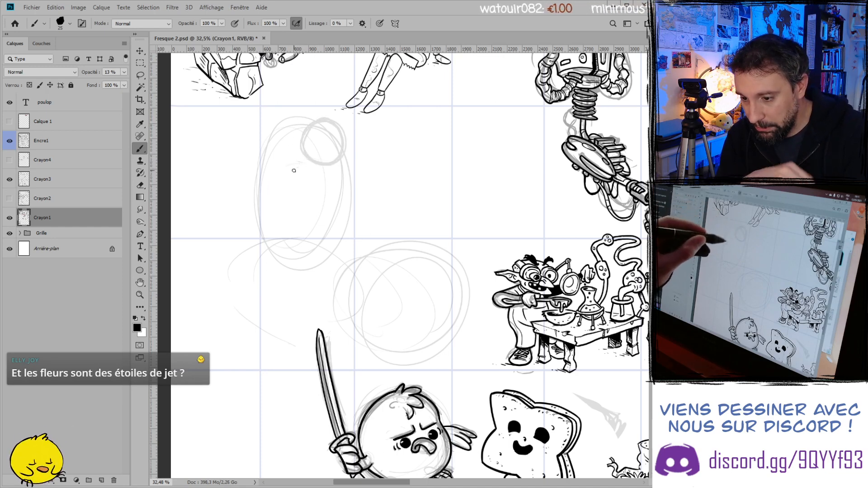
pyautogui.moveTo(379, 234)
pyautogui.mouseDown()
pyautogui.moveTo(369, 239)
pyautogui.moveTo(391, 236)
pyautogui.mouseUp()
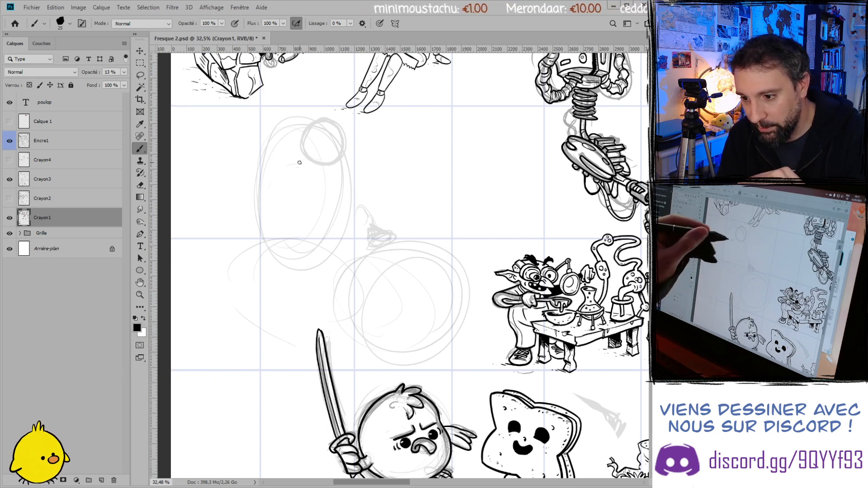
pyautogui.moveTo(311, 151)
pyautogui.mouseDown()
pyautogui.moveTo(335, 132)
pyautogui.moveTo(310, 123)
pyautogui.moveTo(302, 142)
pyautogui.moveTo(319, 159)
pyautogui.mouseUp()
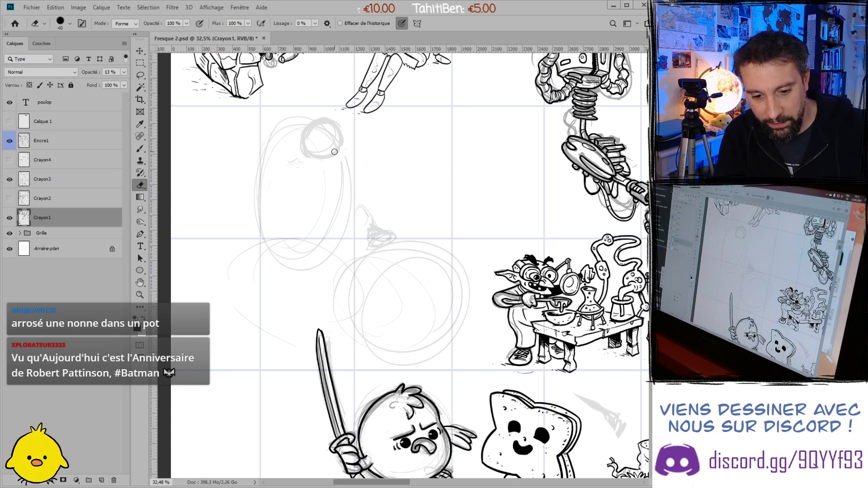
pyautogui.press('b')
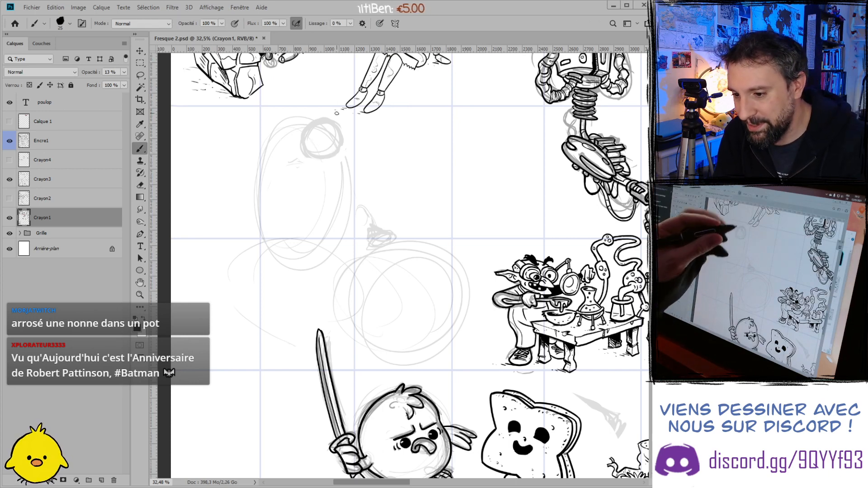
pyautogui.moveTo(340, 143); pyautogui.dragTo(314, 161)
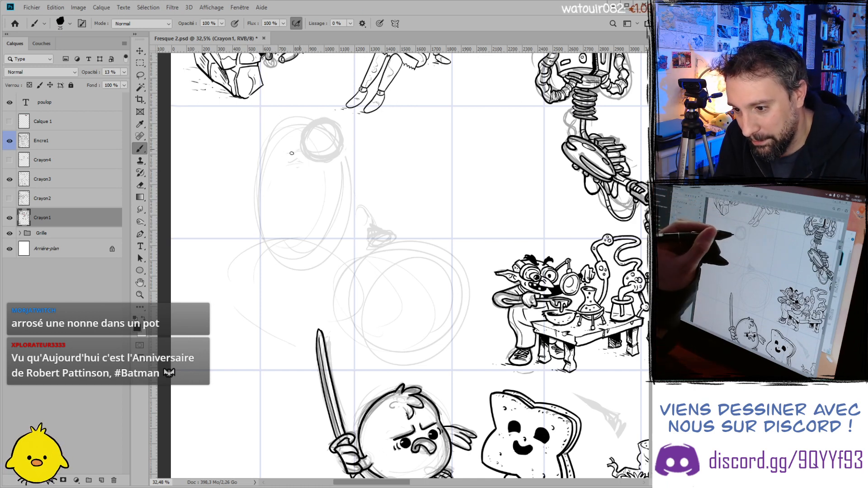
# - Sketch the shoulder line and a bent arm ending in a hand beside the figure's head
pyautogui.moveTo(276, 166)
pyautogui.mouseDown()
pyautogui.moveTo(292, 185)
pyautogui.moveTo(268, 168)
pyautogui.moveTo(289, 186)
pyautogui.moveTo(302, 157)
pyautogui.mouseUp()
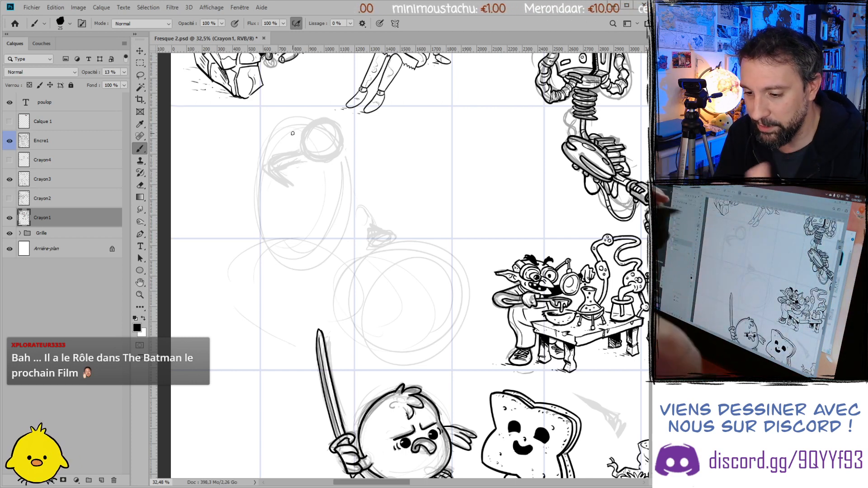
pyautogui.moveTo(288, 183); pyautogui.dragTo(291, 196)
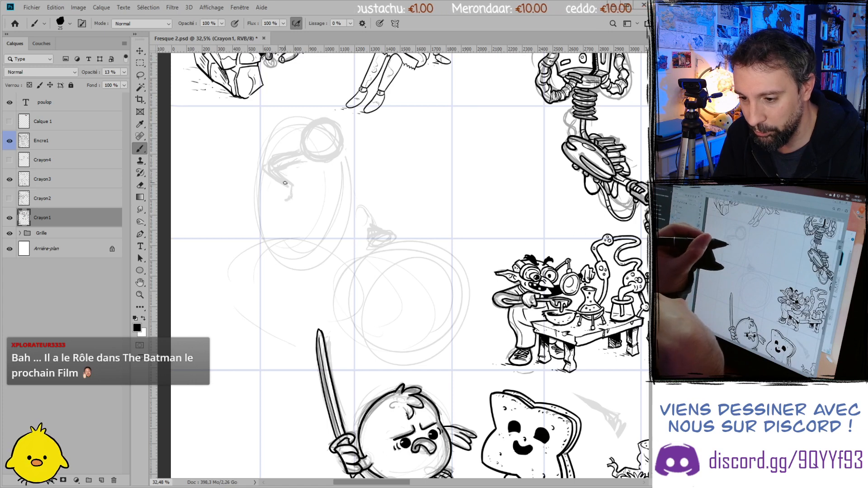
pyautogui.moveTo(288, 197); pyautogui.dragTo(286, 201)
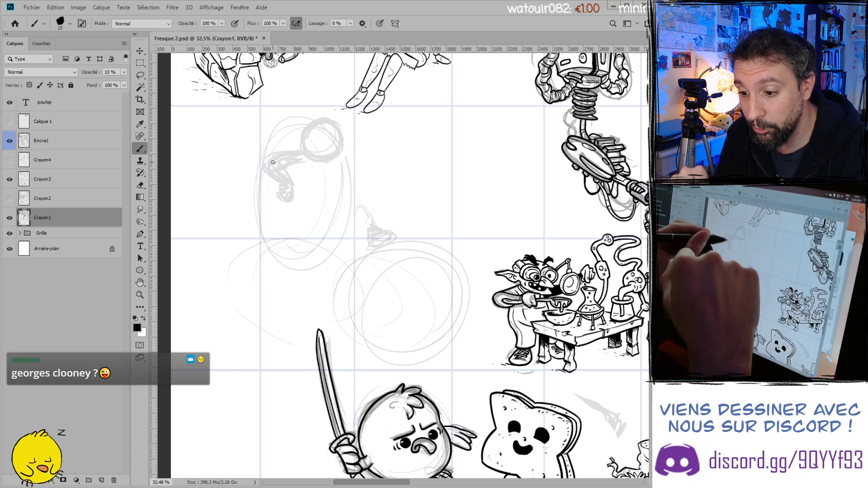
# - Erase the bent forearm and hand, keeping the figure's shoulder line, and return to the brush
pyautogui.press('e')
pyautogui.moveTo(270, 156)
pyautogui.mouseDown()
pyautogui.moveTo(278, 174)
pyautogui.moveTo(311, 150)
pyautogui.mouseUp()
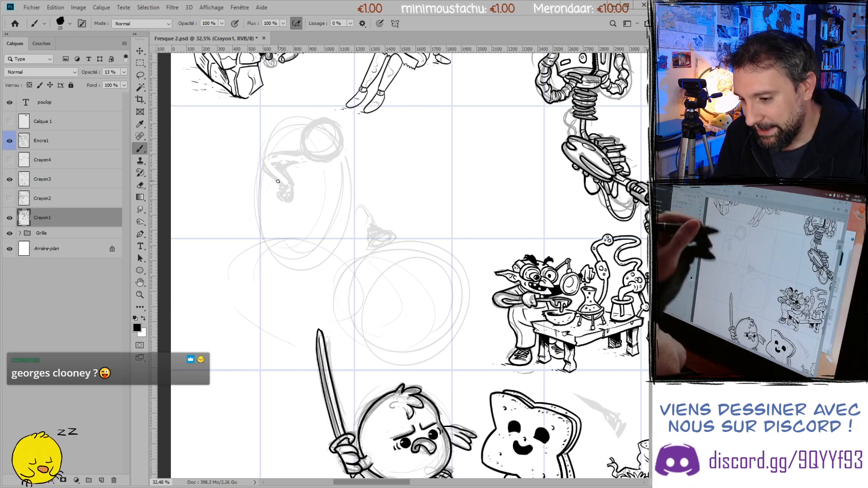
pyautogui.moveTo(276, 184)
pyautogui.mouseDown()
pyautogui.moveTo(295, 202)
pyautogui.moveTo(271, 182)
pyautogui.moveTo(285, 167)
pyautogui.mouseUp()
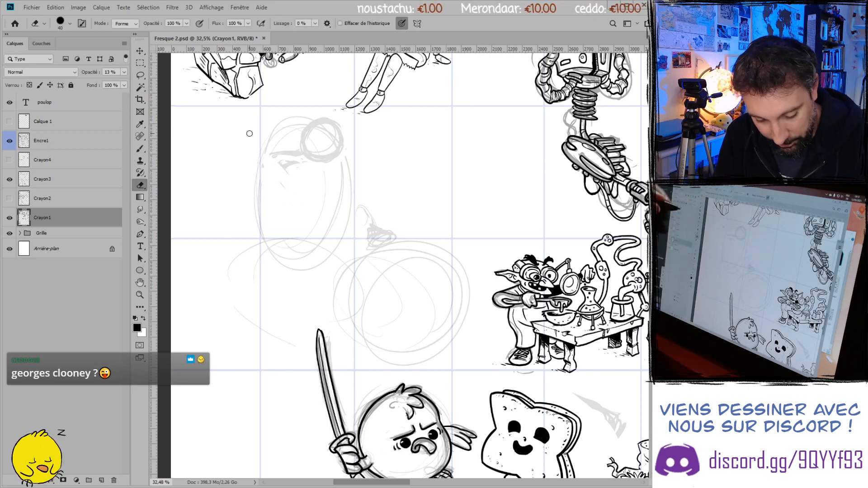
pyautogui.press('b')
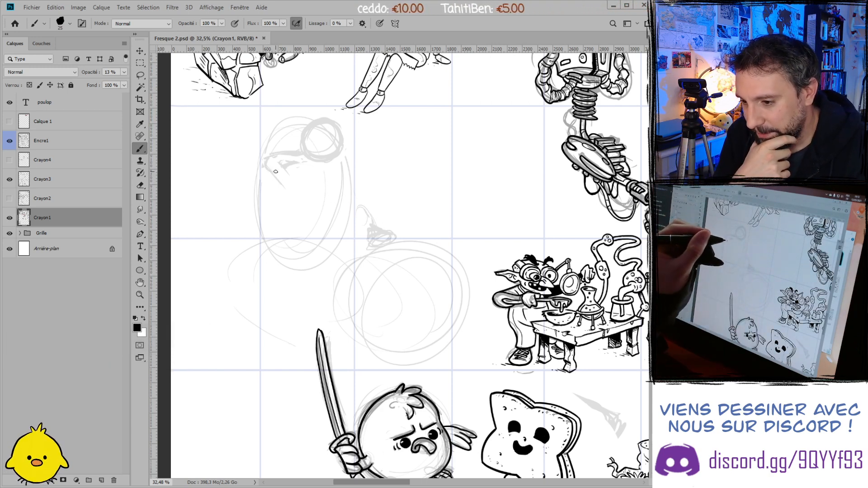
# - Sketch the figure's torso, hips and legs down to the feet inside the upper oval
pyautogui.moveTo(324, 154)
pyautogui.mouseDown()
pyautogui.moveTo(319, 116)
pyautogui.moveTo(308, 143)
pyautogui.moveTo(333, 152)
pyautogui.moveTo(307, 147)
pyautogui.moveTo(315, 151)
pyautogui.moveTo(313, 245)
pyautogui.moveTo(311, 156)
pyautogui.moveTo(319, 239)
pyautogui.mouseUp()
pyautogui.moveTo(315, 164)
pyautogui.mouseDown()
pyautogui.moveTo(316, 192)
pyautogui.moveTo(303, 162)
pyautogui.moveTo(299, 250)
pyautogui.moveTo(302, 197)
pyautogui.moveTo(322, 249)
pyautogui.moveTo(290, 198)
pyautogui.mouseUp()
pyautogui.moveTo(331, 218)
pyautogui.mouseDown()
pyautogui.moveTo(323, 251)
pyautogui.moveTo(281, 262)
pyautogui.mouseUp()
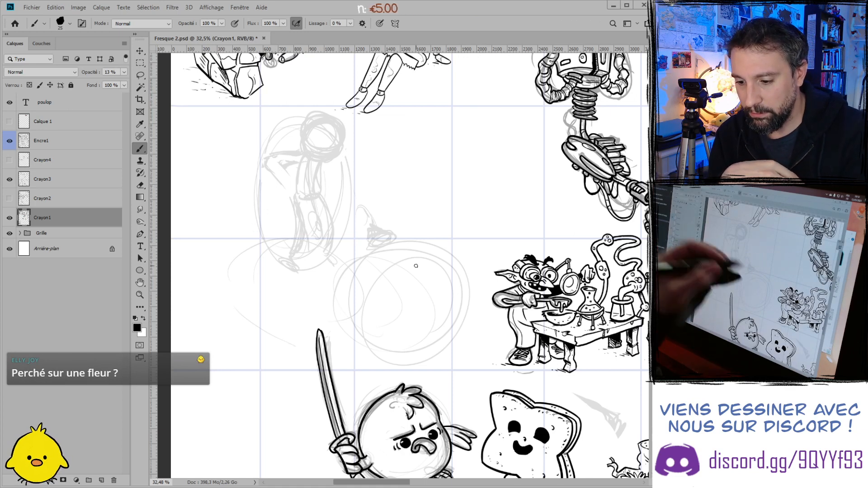
# - Rework the figure into a crouch with bent knees and an outstretched arm, and rough in the ledge beneath its feet
pyautogui.moveTo(266, 159); pyautogui.dragTo(181, 178)
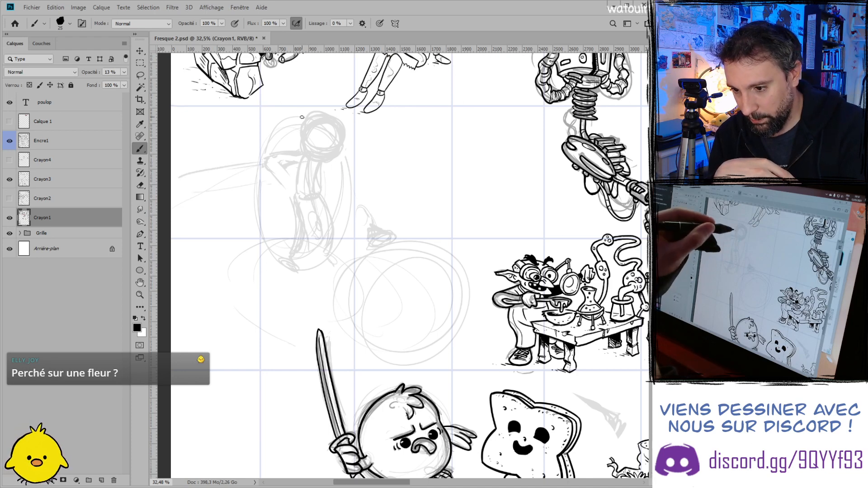
pyautogui.moveTo(305, 111); pyautogui.dragTo(339, 118)
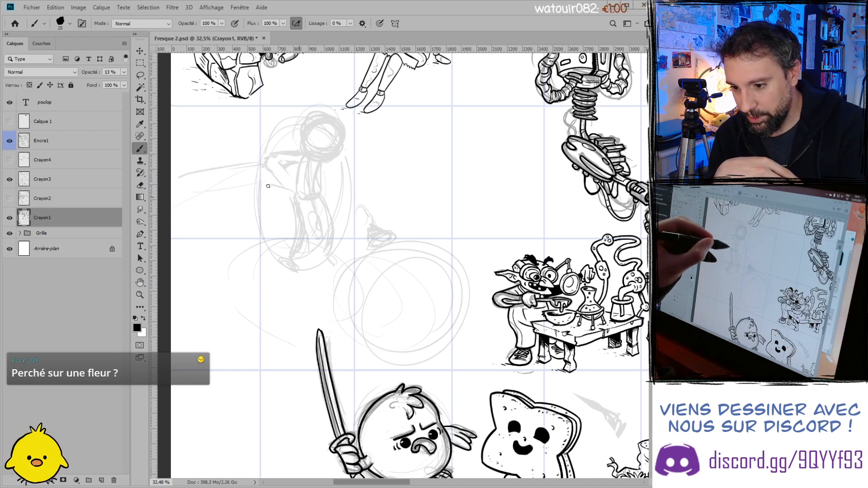
pyautogui.moveTo(316, 188)
pyautogui.mouseDown()
pyautogui.moveTo(349, 181)
pyautogui.moveTo(320, 202)
pyautogui.moveTo(342, 205)
pyautogui.moveTo(332, 163)
pyautogui.moveTo(374, 189)
pyautogui.moveTo(332, 163)
pyautogui.moveTo(375, 188)
pyautogui.moveTo(322, 164)
pyautogui.moveTo(377, 190)
pyautogui.mouseUp()
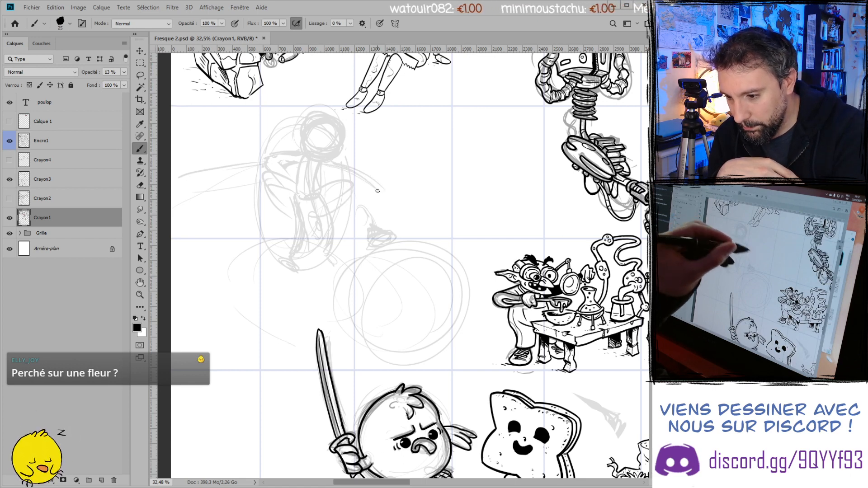
pyautogui.moveTo(278, 177); pyautogui.dragTo(289, 212)
pyautogui.moveTo(321, 185); pyautogui.dragTo(357, 195)
pyautogui.moveTo(296, 219); pyautogui.dragTo(273, 181)
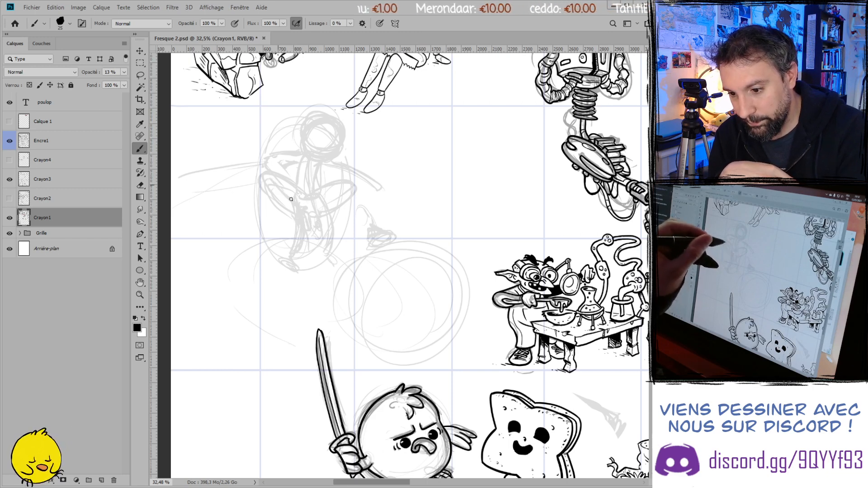
pyautogui.moveTo(298, 211)
pyautogui.mouseDown()
pyautogui.moveTo(291, 186)
pyautogui.moveTo(265, 181)
pyautogui.mouseUp()
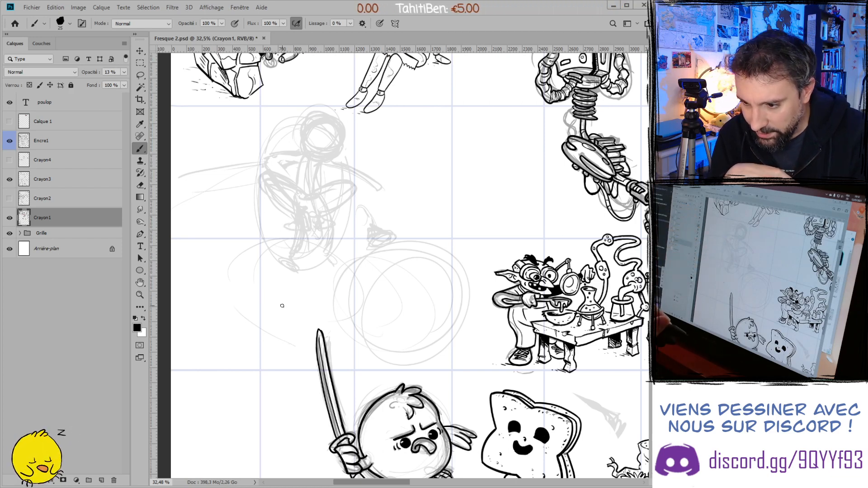
pyautogui.moveTo(276, 226)
pyautogui.mouseDown()
pyautogui.moveTo(163, 267)
pyautogui.moveTo(182, 252)
pyautogui.moveTo(292, 240)
pyautogui.mouseUp()
pyautogui.moveTo(348, 215)
pyautogui.mouseDown()
pyautogui.moveTo(331, 235)
pyautogui.moveTo(362, 230)
pyautogui.moveTo(343, 214)
pyautogui.moveTo(362, 226)
pyautogui.moveTo(346, 235)
pyautogui.mouseUp()
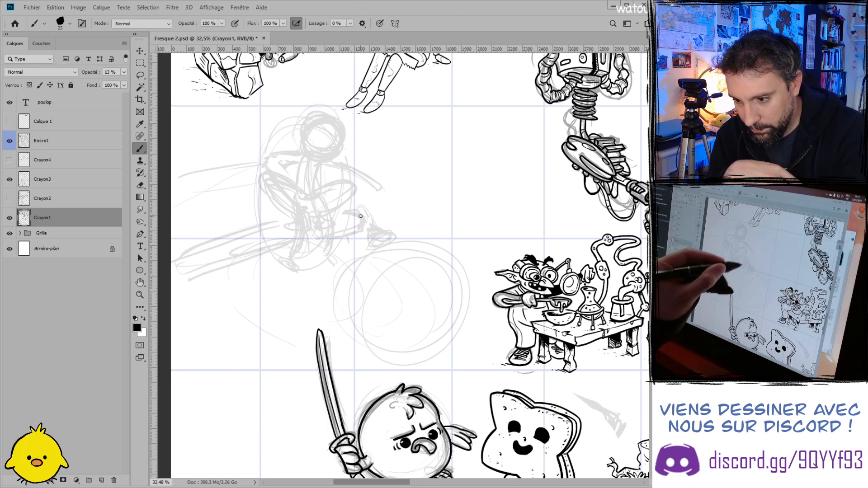
# - Sketch the hand at the end of the outstretched arm, holding a watering can with its spout tilted downward
pyautogui.moveTo(386, 190); pyautogui.dragTo(387, 212)
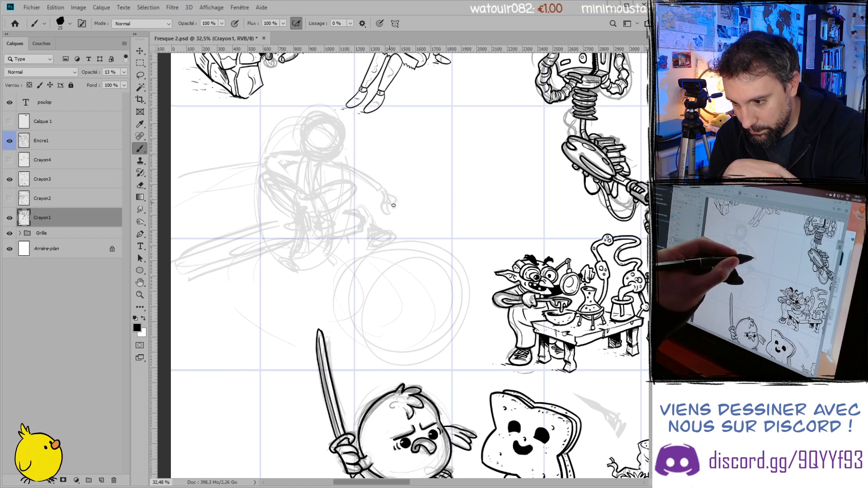
pyautogui.moveTo(390, 207)
pyautogui.mouseDown()
pyautogui.moveTo(396, 221)
pyautogui.moveTo(385, 213)
pyautogui.mouseUp()
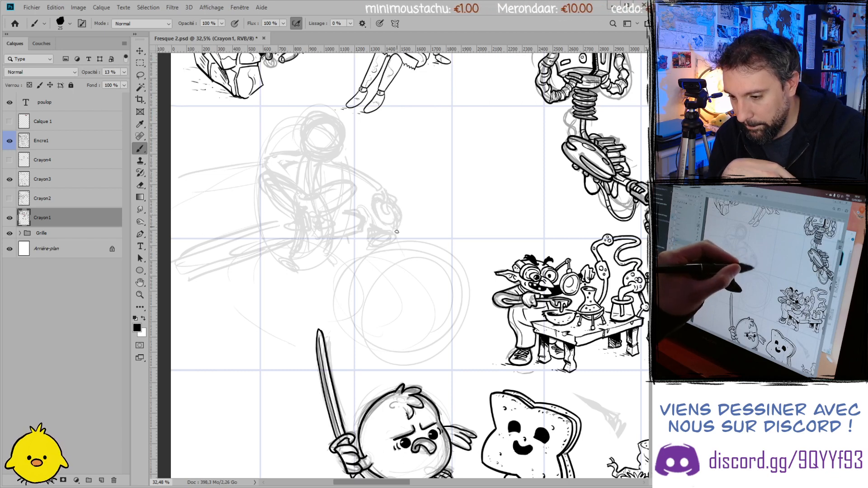
pyautogui.moveTo(378, 248)
pyautogui.mouseDown()
pyautogui.moveTo(400, 225)
pyautogui.moveTo(371, 240)
pyautogui.moveTo(368, 220)
pyautogui.moveTo(395, 253)
pyautogui.moveTo(402, 237)
pyautogui.moveTo(380, 244)
pyautogui.moveTo(399, 236)
pyautogui.moveTo(412, 250)
pyautogui.moveTo(395, 237)
pyautogui.moveTo(402, 260)
pyautogui.moveTo(432, 261)
pyautogui.moveTo(398, 265)
pyautogui.moveTo(423, 268)
pyautogui.mouseUp()
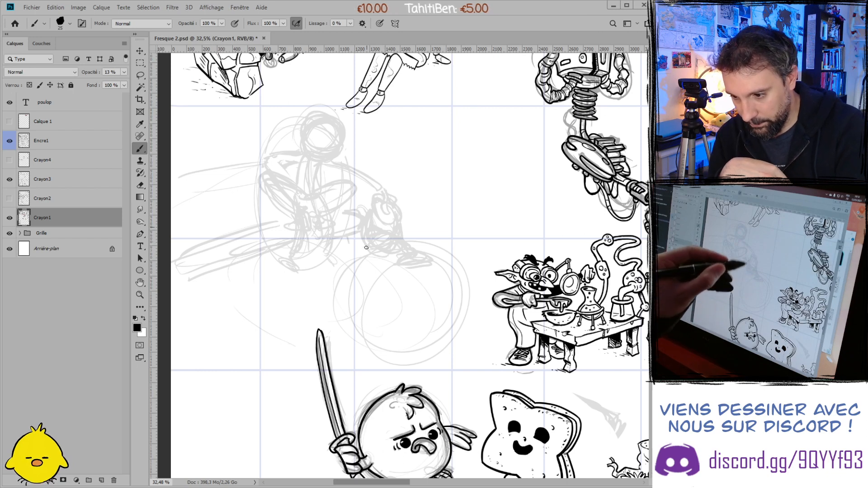
# - Sketch the slanted base line of the wall below the figure and strengthen the wall's upper edge
pyautogui.moveTo(284, 317); pyautogui.dragTo(216, 344)
pyautogui.moveTo(312, 306); pyautogui.dragTo(187, 361)
pyautogui.moveTo(290, 316); pyautogui.dragTo(196, 342)
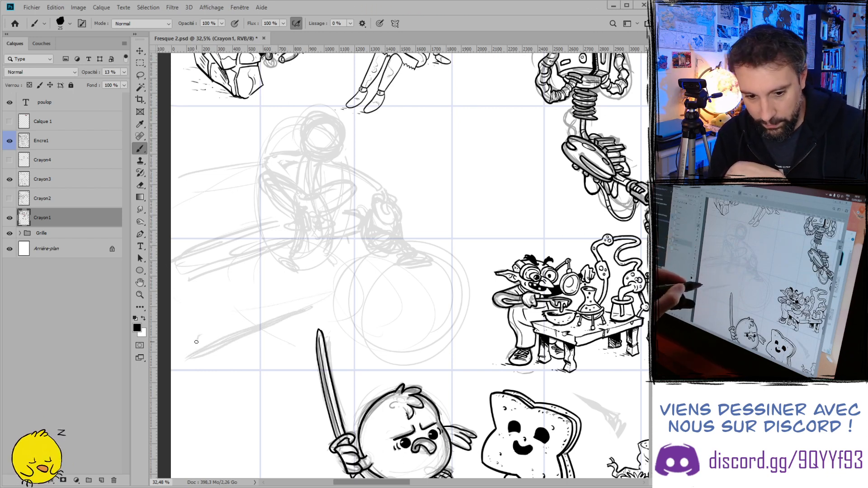
pyautogui.moveTo(285, 221); pyautogui.dragTo(185, 247)
pyautogui.moveTo(237, 233); pyautogui.dragTo(196, 249)
pyautogui.moveTo(284, 219); pyautogui.dragTo(174, 251)
pyautogui.moveTo(248, 228); pyautogui.dragTo(172, 247)
# - Rough in a large round form and short slanted strokes around the near end of the wall's base line
pyautogui.moveTo(216, 269)
pyautogui.mouseDown()
pyautogui.moveTo(176, 246)
pyautogui.moveTo(184, 235)
pyautogui.moveTo(217, 247)
pyautogui.moveTo(198, 292)
pyautogui.moveTo(204, 346)
pyautogui.mouseUp()
pyautogui.moveTo(214, 354); pyautogui.dragTo(180, 376)
pyautogui.moveTo(226, 352); pyautogui.dragTo(193, 368)
pyautogui.moveTo(266, 292)
pyautogui.mouseDown()
pyautogui.moveTo(199, 384)
pyautogui.moveTo(239, 399)
pyautogui.moveTo(202, 346)
pyautogui.mouseUp()
pyautogui.moveTo(244, 307); pyautogui.dragTo(208, 325)
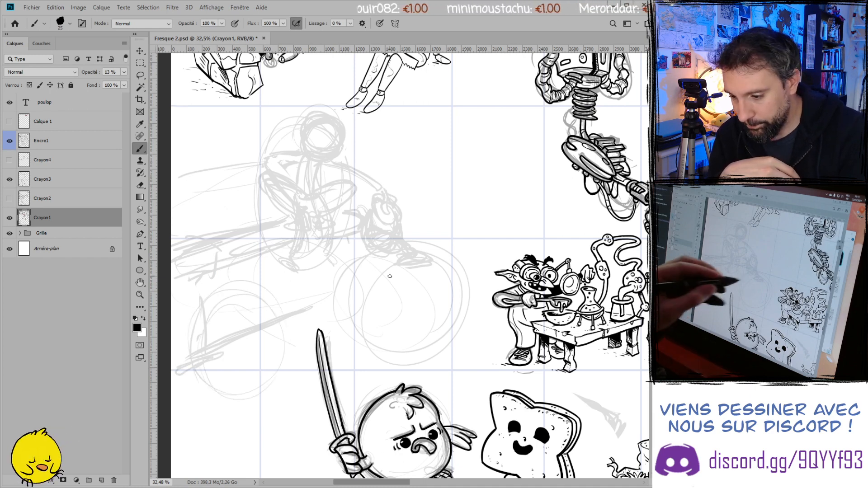
# - Sketch water falling from the spout and a jagged, wide-based shape inside the round form beneath it
pyautogui.moveTo(409, 268); pyautogui.dragTo(411, 285)
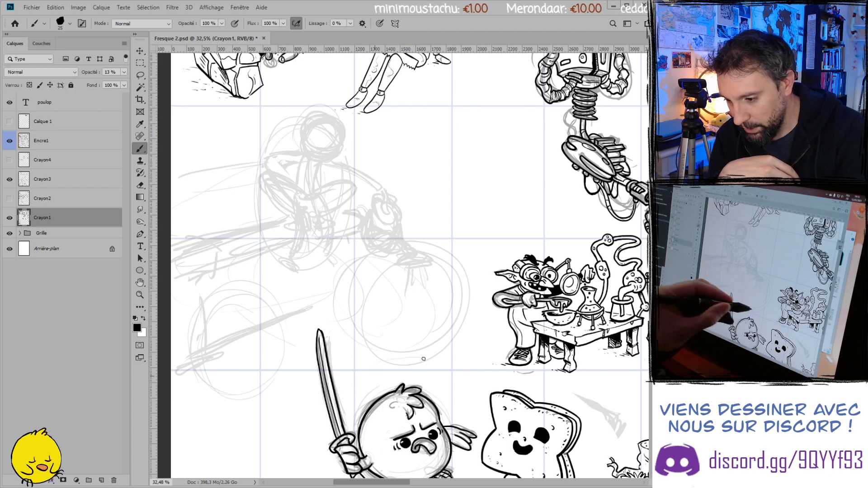
pyautogui.moveTo(438, 365)
pyautogui.mouseDown()
pyautogui.moveTo(393, 343)
pyautogui.moveTo(397, 324)
pyautogui.mouseUp()
pyautogui.moveTo(375, 356)
pyautogui.mouseDown()
pyautogui.moveTo(387, 304)
pyautogui.moveTo(442, 330)
pyautogui.moveTo(443, 298)
pyautogui.moveTo(367, 298)
pyautogui.moveTo(385, 293)
pyautogui.moveTo(354, 361)
pyautogui.moveTo(384, 291)
pyautogui.mouseUp()
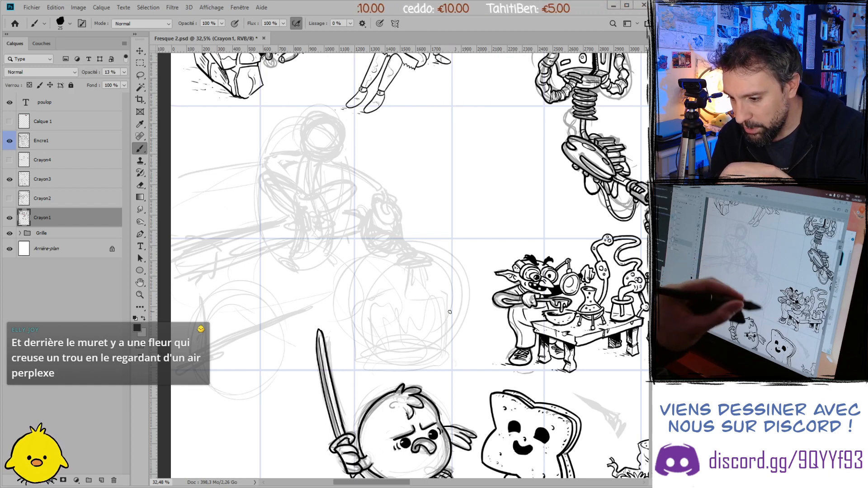
pyautogui.moveTo(452, 343)
pyautogui.mouseDown()
pyautogui.moveTo(425, 366)
pyautogui.moveTo(447, 347)
pyautogui.moveTo(405, 368)
pyautogui.moveTo(369, 354)
pyautogui.mouseUp()
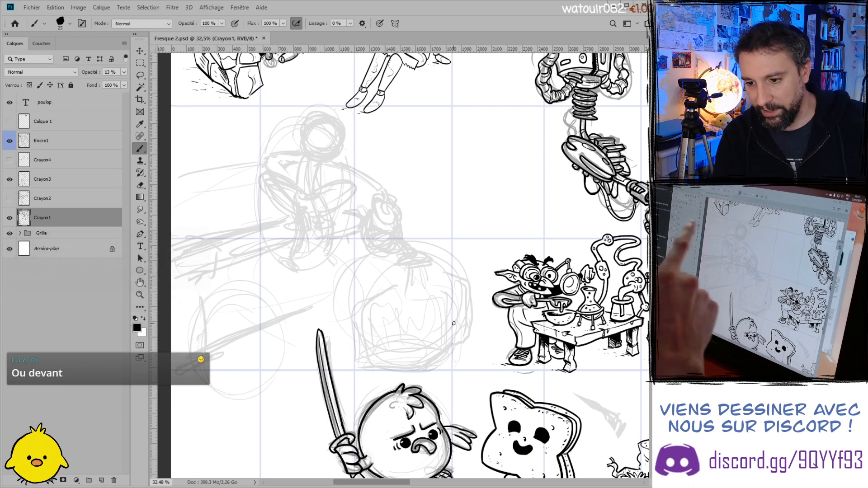
# - Sketch a tall upright oval behind the crouching figure, above the wall
pyautogui.moveTo(204, 222)
pyautogui.mouseDown()
pyautogui.moveTo(225, 209)
pyautogui.moveTo(240, 157)
pyautogui.moveTo(187, 170)
pyautogui.mouseUp()
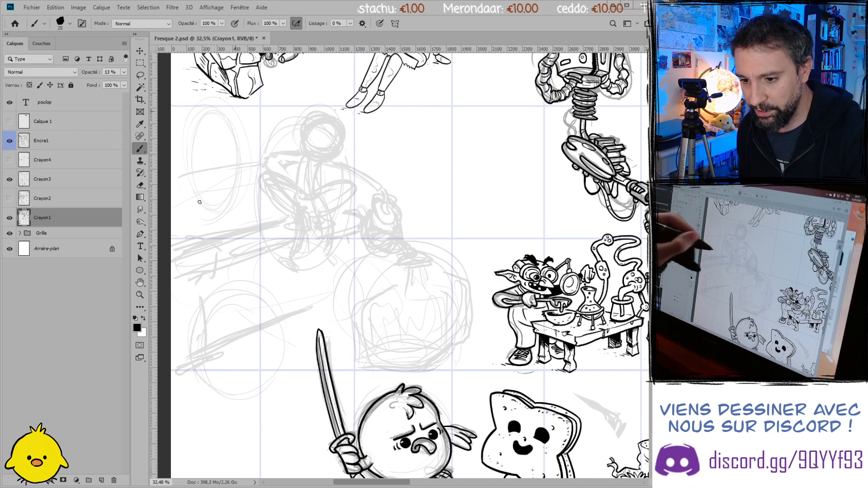
pyautogui.press('e')
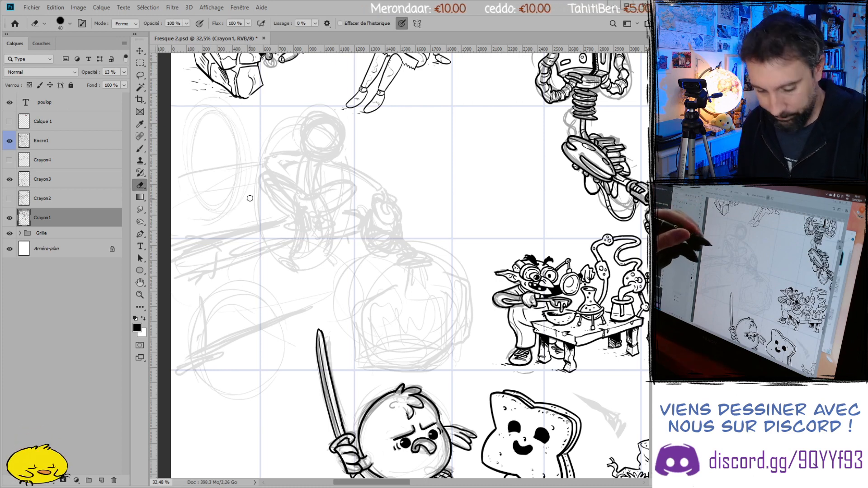
pyautogui.press('b')
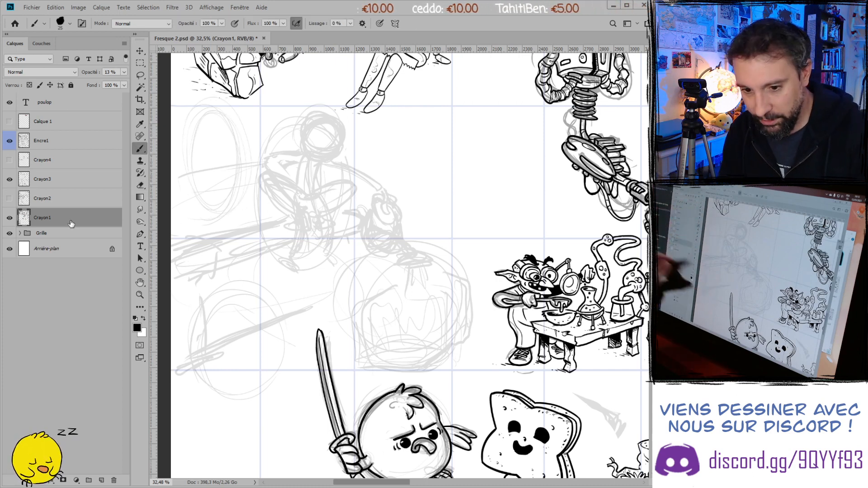
# - On the Crayon3 layer, draw the figure's head in darker pencil with two large round eyes, pupils and a small mouth
pyautogui.hotkey('alt', ']')
pyautogui.moveTo(317, 115)
pyautogui.mouseDown()
pyautogui.moveTo(326, 132)
pyautogui.moveTo(307, 145)
pyautogui.moveTo(328, 138)
pyautogui.moveTo(337, 147)
pyautogui.moveTo(337, 131)
pyautogui.moveTo(335, 150)
pyautogui.moveTo(344, 136)
pyautogui.moveTo(332, 134)
pyautogui.moveTo(336, 150)
pyautogui.moveTo(322, 150)
pyautogui.moveTo(327, 161)
pyautogui.mouseUp()
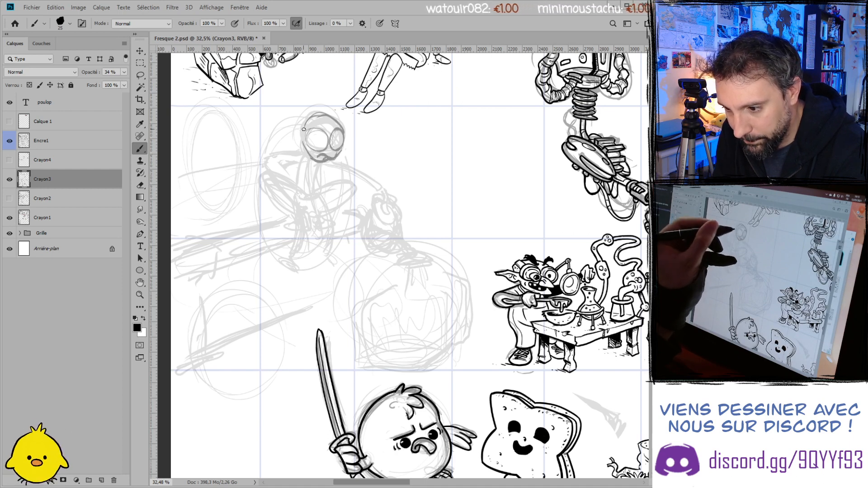
pyautogui.moveTo(306, 122); pyautogui.dragTo(302, 143)
pyautogui.moveTo(318, 115)
pyautogui.mouseDown()
pyautogui.moveTo(306, 124)
pyautogui.moveTo(324, 157)
pyautogui.mouseUp()
pyautogui.press('e')
pyautogui.press('b')
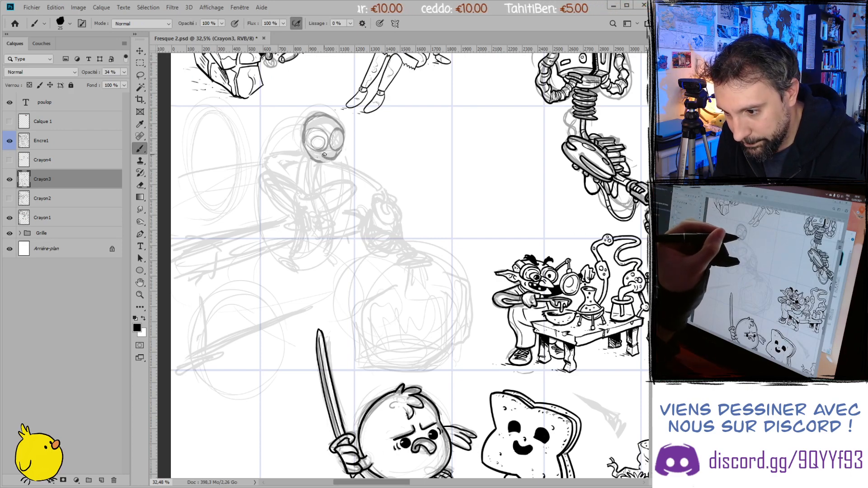
pyautogui.click(318, 145)
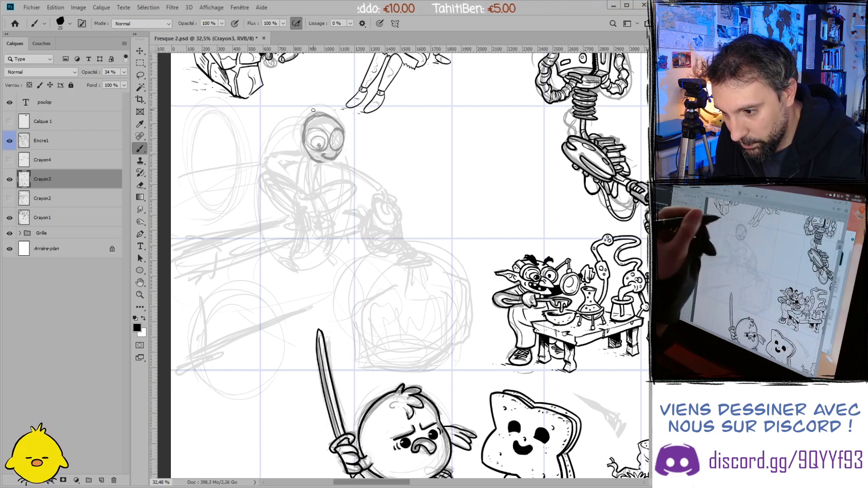
pyautogui.click(335, 143)
pyautogui.moveTo(324, 161)
pyautogui.mouseDown()
pyautogui.moveTo(306, 129)
pyautogui.moveTo(300, 139)
pyautogui.moveTo(305, 124)
pyautogui.moveTo(298, 134)
pyautogui.moveTo(310, 123)
pyautogui.moveTo(337, 123)
pyautogui.moveTo(309, 123)
pyautogui.mouseUp()
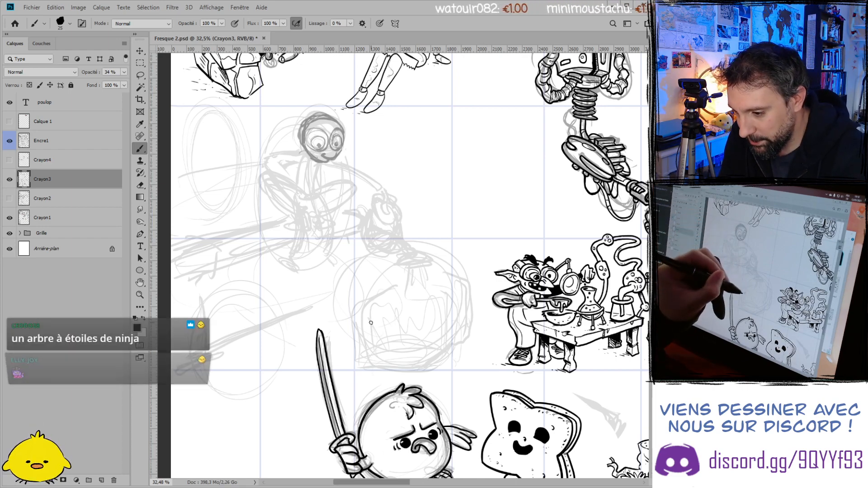
# - Draw darker curved guide lines across the large round form below the watering can
pyautogui.moveTo(376, 275); pyautogui.dragTo(409, 366)
pyautogui.moveTo(443, 293)
pyautogui.mouseDown()
pyautogui.moveTo(428, 302)
pyautogui.moveTo(414, 348)
pyautogui.mouseUp()
pyautogui.moveTo(379, 282)
pyautogui.mouseDown()
pyautogui.moveTo(361, 282)
pyautogui.moveTo(409, 359)
pyautogui.mouseUp()
pyautogui.moveTo(353, 273)
pyautogui.mouseDown()
pyautogui.moveTo(375, 281)
pyautogui.moveTo(398, 343)
pyautogui.moveTo(462, 295)
pyautogui.mouseUp()
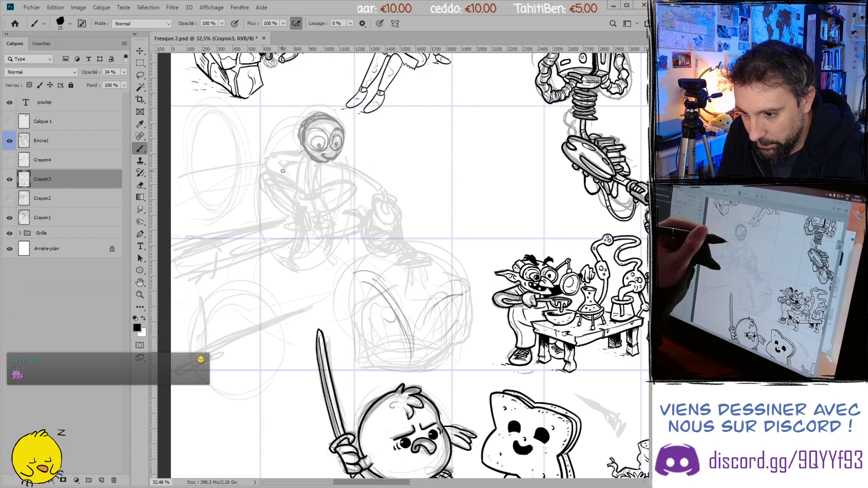
# - Draw the figure's resting arm, torso, waistband and crouching legs and feet in darker pencil over the rough sketch
pyautogui.moveTo(302, 153)
pyautogui.mouseDown()
pyautogui.moveTo(267, 166)
pyautogui.moveTo(262, 173)
pyautogui.moveTo(273, 197)
pyautogui.mouseUp()
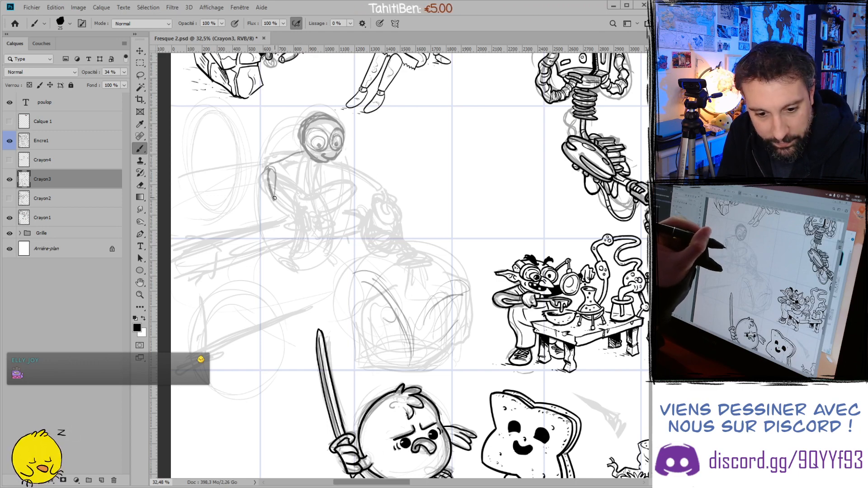
pyautogui.moveTo(280, 216)
pyautogui.mouseDown()
pyautogui.moveTo(266, 232)
pyautogui.moveTo(278, 202)
pyautogui.moveTo(265, 180)
pyautogui.moveTo(272, 199)
pyautogui.moveTo(272, 167)
pyautogui.moveTo(302, 161)
pyautogui.moveTo(295, 157)
pyautogui.moveTo(314, 175)
pyautogui.moveTo(307, 183)
pyautogui.moveTo(295, 167)
pyautogui.moveTo(295, 183)
pyautogui.moveTo(291, 164)
pyautogui.moveTo(294, 176)
pyautogui.moveTo(317, 186)
pyautogui.moveTo(291, 181)
pyautogui.moveTo(355, 184)
pyautogui.moveTo(324, 214)
pyautogui.moveTo(267, 175)
pyautogui.moveTo(256, 179)
pyautogui.moveTo(298, 211)
pyautogui.moveTo(261, 201)
pyautogui.moveTo(313, 228)
pyautogui.moveTo(334, 225)
pyautogui.moveTo(293, 232)
pyautogui.mouseUp()
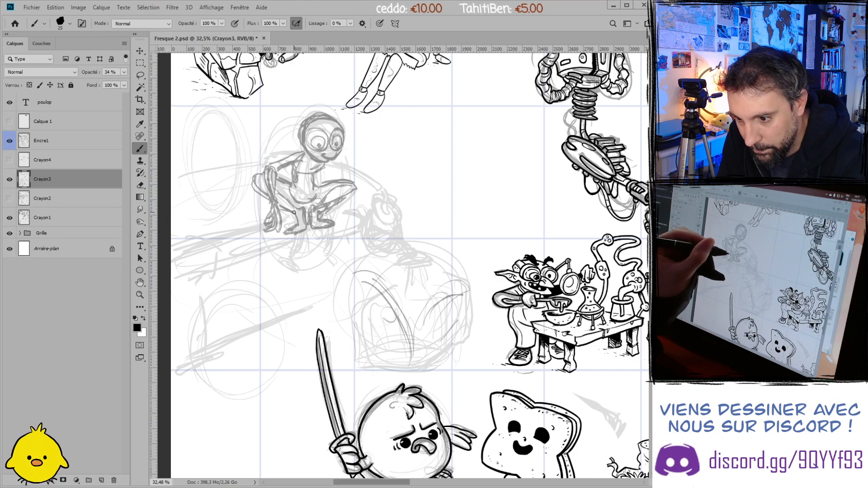
pyautogui.moveTo(311, 184)
pyautogui.mouseDown()
pyautogui.moveTo(290, 184)
pyautogui.moveTo(316, 194)
pyautogui.moveTo(311, 185)
pyautogui.moveTo(300, 191)
pyautogui.moveTo(316, 183)
pyautogui.mouseUp()
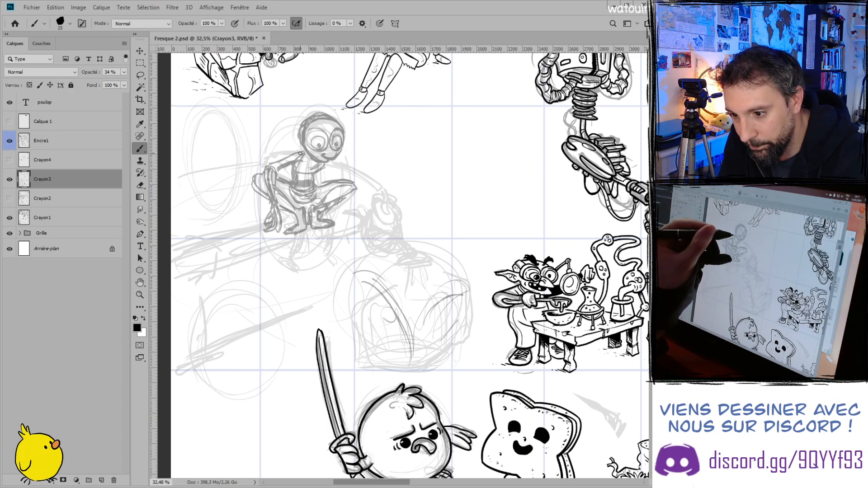
# - Draw the outstretched arm, its gripping hand and the watering can with its flared spout in darker pencil
pyautogui.moveTo(335, 160); pyautogui.dragTo(385, 189)
pyautogui.moveTo(331, 165)
pyautogui.mouseDown()
pyautogui.moveTo(378, 190)
pyautogui.moveTo(385, 185)
pyautogui.moveTo(385, 213)
pyautogui.moveTo(390, 194)
pyautogui.moveTo(402, 228)
pyautogui.mouseUp()
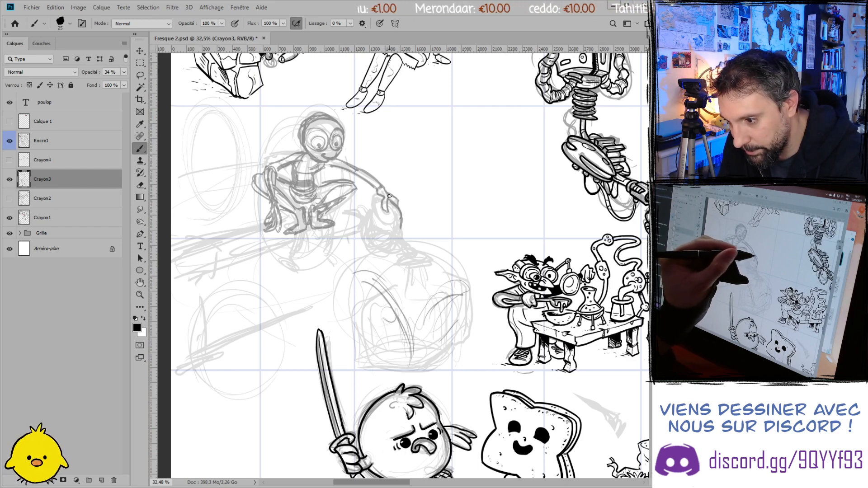
pyautogui.moveTo(396, 207); pyautogui.dragTo(388, 213)
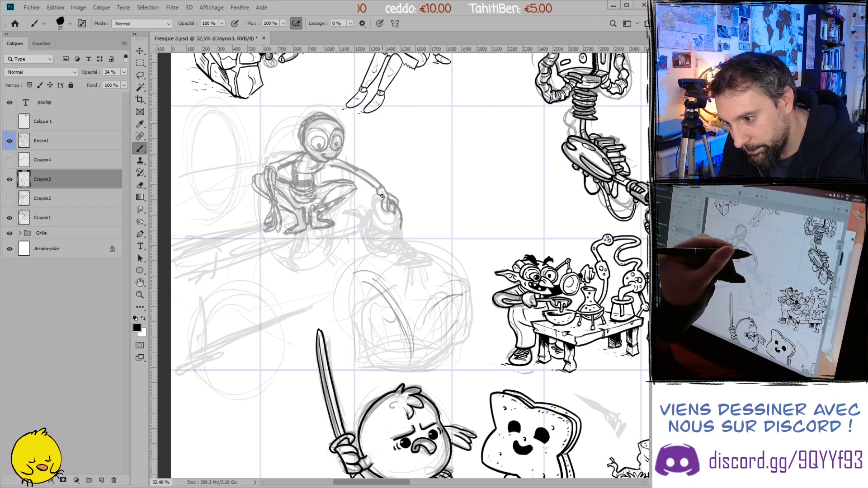
pyautogui.moveTo(376, 193)
pyautogui.mouseDown()
pyautogui.moveTo(394, 214)
pyautogui.moveTo(393, 223)
pyautogui.moveTo(393, 213)
pyautogui.moveTo(377, 209)
pyautogui.moveTo(384, 221)
pyautogui.moveTo(369, 210)
pyautogui.moveTo(367, 241)
pyautogui.moveTo(392, 243)
pyautogui.moveTo(401, 229)
pyautogui.moveTo(393, 253)
pyautogui.moveTo(409, 245)
pyautogui.moveTo(392, 237)
pyautogui.moveTo(434, 262)
pyautogui.moveTo(398, 264)
pyautogui.moveTo(433, 264)
pyautogui.mouseUp()
pyautogui.moveTo(431, 263)
pyautogui.mouseDown()
pyautogui.moveTo(399, 265)
pyautogui.moveTo(427, 251)
pyautogui.mouseUp()
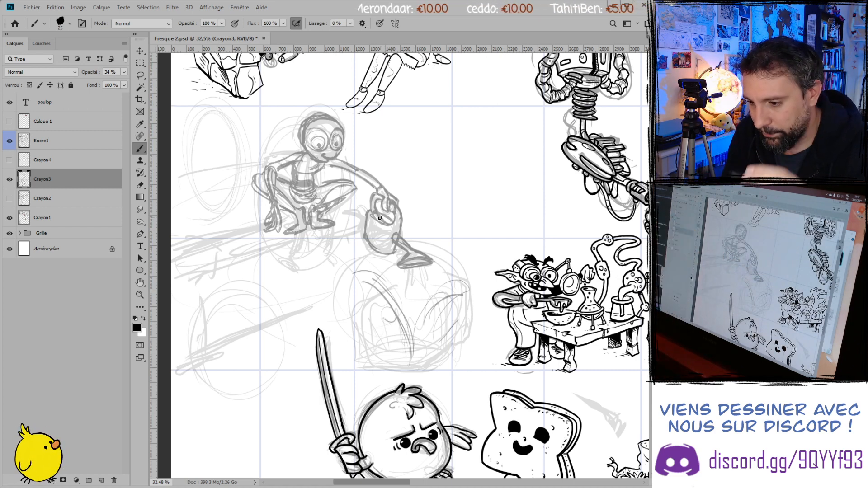
# - Draw the top of the wall under the figure as a row of separate rounded stone blocks
pyautogui.moveTo(334, 209); pyautogui.dragTo(364, 217)
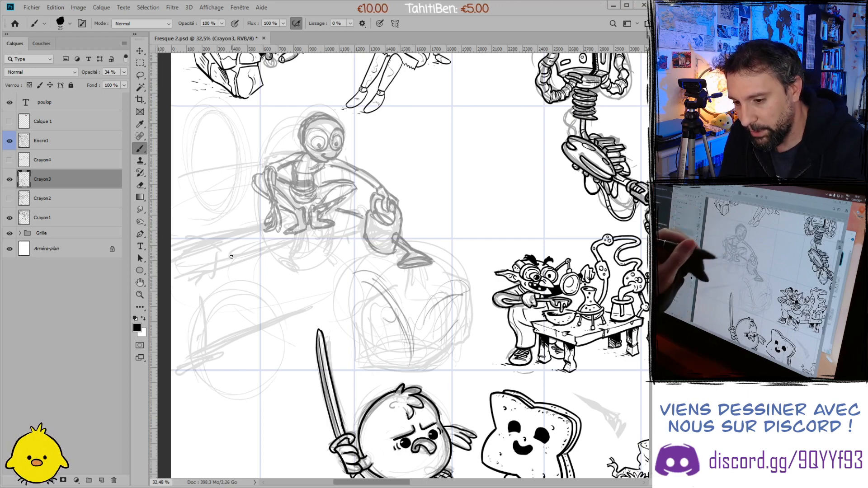
pyautogui.moveTo(260, 226)
pyautogui.mouseDown()
pyautogui.moveTo(178, 250)
pyautogui.moveTo(213, 250)
pyautogui.moveTo(199, 245)
pyautogui.moveTo(228, 254)
pyautogui.moveTo(220, 261)
pyautogui.moveTo(235, 277)
pyautogui.moveTo(223, 299)
pyautogui.moveTo(181, 306)
pyautogui.moveTo(173, 321)
pyautogui.moveTo(176, 282)
pyautogui.moveTo(180, 312)
pyautogui.moveTo(175, 281)
pyautogui.mouseUp()
pyautogui.moveTo(225, 270)
pyautogui.mouseDown()
pyautogui.moveTo(190, 280)
pyautogui.moveTo(239, 280)
pyautogui.moveTo(239, 289)
pyautogui.mouseUp()
pyautogui.moveTo(277, 250); pyautogui.dragTo(278, 274)
pyautogui.moveTo(277, 272); pyautogui.dragTo(256, 284)
pyautogui.moveTo(244, 238)
pyautogui.mouseDown()
pyautogui.moveTo(276, 248)
pyautogui.moveTo(240, 234)
pyautogui.mouseUp()
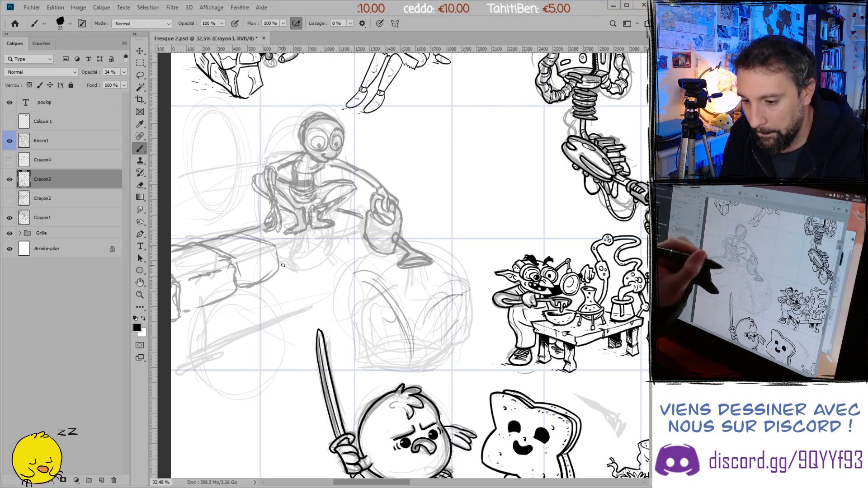
pyautogui.moveTo(322, 235)
pyautogui.mouseDown()
pyautogui.moveTo(319, 258)
pyautogui.moveTo(281, 270)
pyautogui.moveTo(331, 259)
pyautogui.mouseUp()
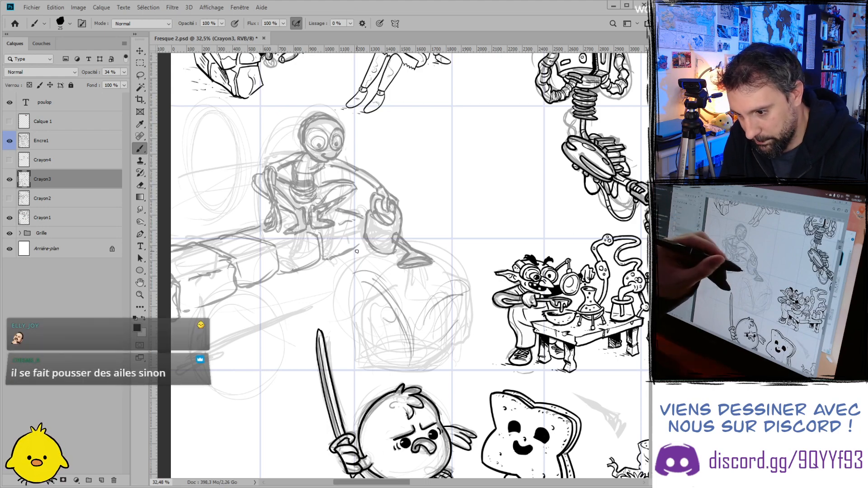
# - Draw the wall's vertical end beside the round form and its long slanted base edge
pyautogui.moveTo(351, 250)
pyautogui.mouseDown()
pyautogui.moveTo(350, 322)
pyautogui.moveTo(351, 315)
pyautogui.moveTo(347, 333)
pyautogui.mouseUp()
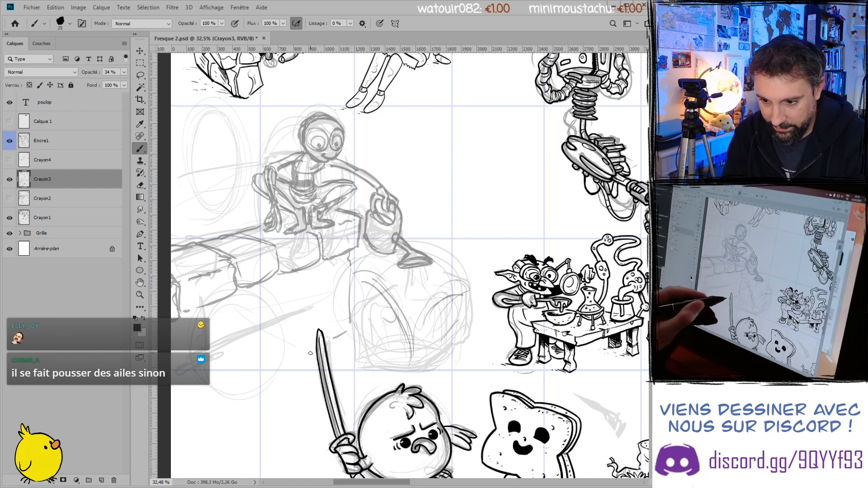
pyautogui.moveTo(346, 292); pyautogui.dragTo(273, 313)
pyautogui.moveTo(348, 292); pyautogui.dragTo(239, 345)
pyautogui.moveTo(289, 328); pyautogui.dragTo(185, 375)
pyautogui.moveTo(252, 339); pyautogui.dragTo(205, 361)
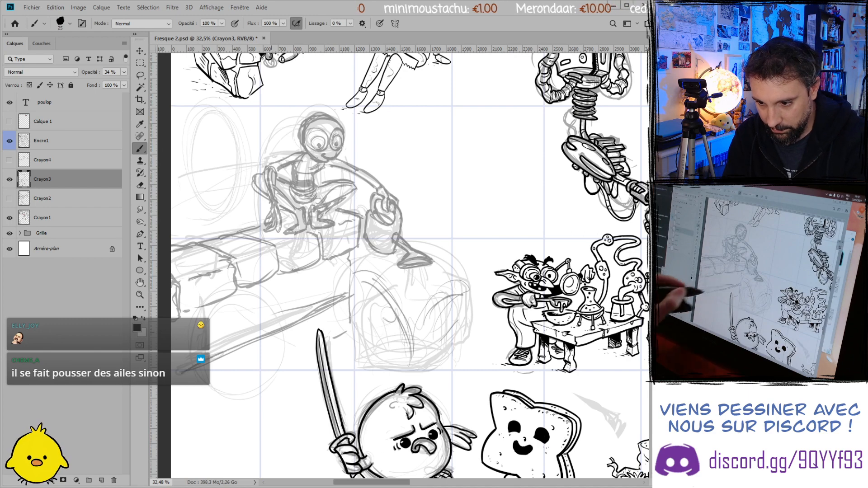
# - Sketch irregular stones on the lower wall face and grass tufts along its base on the Crayon3 layer
pyautogui.moveTo(180, 280)
pyautogui.mouseDown()
pyautogui.moveTo(187, 315)
pyautogui.moveTo(223, 299)
pyautogui.moveTo(237, 280)
pyautogui.mouseUp()
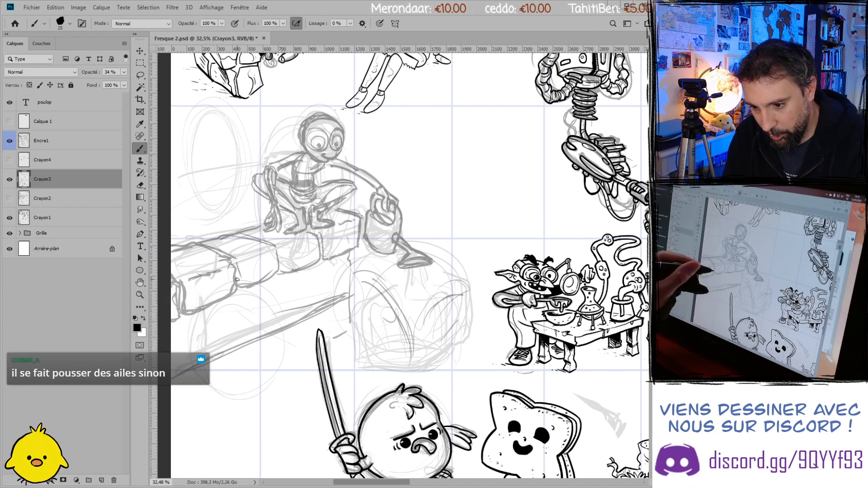
pyautogui.moveTo(173, 333)
pyautogui.mouseDown()
pyautogui.moveTo(196, 337)
pyautogui.moveTo(186, 358)
pyautogui.moveTo(172, 349)
pyautogui.moveTo(209, 326)
pyautogui.moveTo(214, 349)
pyautogui.moveTo(221, 327)
pyautogui.moveTo(246, 336)
pyautogui.moveTo(216, 353)
pyautogui.moveTo(249, 339)
pyautogui.moveTo(260, 322)
pyautogui.moveTo(255, 348)
pyautogui.mouseUp()
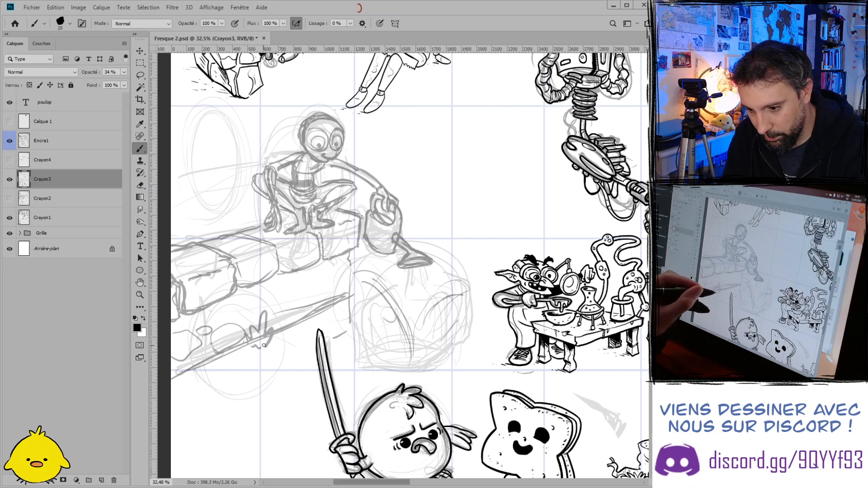
pyautogui.moveTo(303, 324)
pyautogui.mouseDown()
pyautogui.moveTo(310, 292)
pyautogui.moveTo(318, 290)
pyautogui.moveTo(323, 317)
pyautogui.moveTo(314, 316)
pyautogui.moveTo(332, 299)
pyautogui.mouseUp()
pyautogui.moveTo(349, 268)
pyautogui.mouseDown()
pyautogui.moveTo(344, 293)
pyautogui.moveTo(348, 278)
pyautogui.moveTo(357, 300)
pyautogui.moveTo(334, 308)
pyautogui.mouseUp()
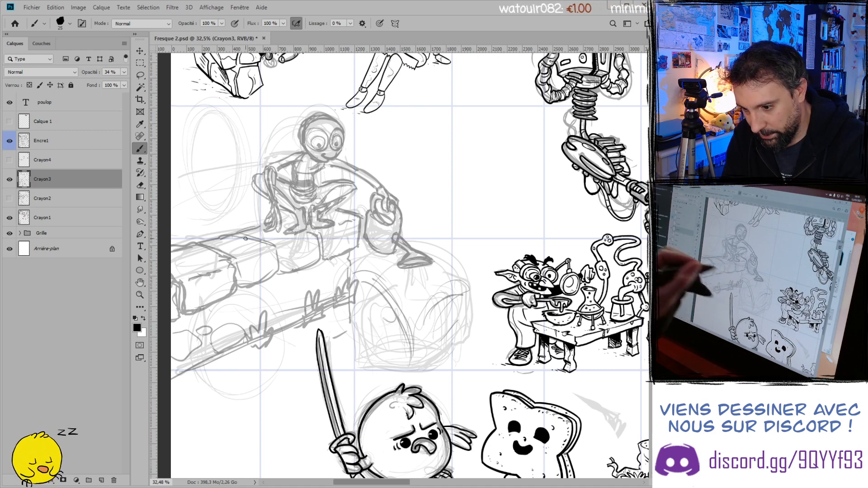
# - Extend the grass along the wall's base and fill the remaining wall face with irregular stones
pyautogui.moveTo(193, 373); pyautogui.dragTo(196, 349)
pyautogui.moveTo(196, 357)
pyautogui.mouseDown()
pyautogui.moveTo(233, 355)
pyautogui.moveTo(219, 348)
pyautogui.moveTo(236, 359)
pyautogui.moveTo(217, 361)
pyautogui.moveTo(235, 360)
pyautogui.mouseUp()
pyautogui.moveTo(275, 333); pyautogui.dragTo(298, 322)
pyautogui.moveTo(280, 283)
pyautogui.mouseDown()
pyautogui.moveTo(294, 299)
pyautogui.moveTo(283, 282)
pyautogui.moveTo(303, 280)
pyautogui.moveTo(301, 294)
pyautogui.moveTo(280, 301)
pyautogui.moveTo(293, 301)
pyautogui.moveTo(269, 302)
pyautogui.mouseUp()
pyautogui.moveTo(273, 290)
pyautogui.mouseDown()
pyautogui.moveTo(291, 317)
pyautogui.moveTo(270, 311)
pyautogui.moveTo(263, 283)
pyautogui.moveTo(255, 304)
pyautogui.moveTo(241, 297)
pyautogui.moveTo(278, 279)
pyautogui.moveTo(261, 273)
pyautogui.moveTo(226, 317)
pyautogui.moveTo(256, 312)
pyautogui.moveTo(240, 314)
pyautogui.moveTo(246, 324)
pyautogui.moveTo(218, 319)
pyautogui.moveTo(238, 333)
pyautogui.moveTo(247, 325)
pyautogui.moveTo(213, 318)
pyautogui.moveTo(226, 299)
pyautogui.moveTo(220, 317)
pyautogui.moveTo(195, 317)
pyautogui.mouseUp()
pyautogui.moveTo(293, 268)
pyautogui.mouseDown()
pyautogui.moveTo(317, 269)
pyautogui.moveTo(322, 287)
pyautogui.moveTo(340, 282)
pyautogui.moveTo(347, 259)
pyautogui.mouseUp()
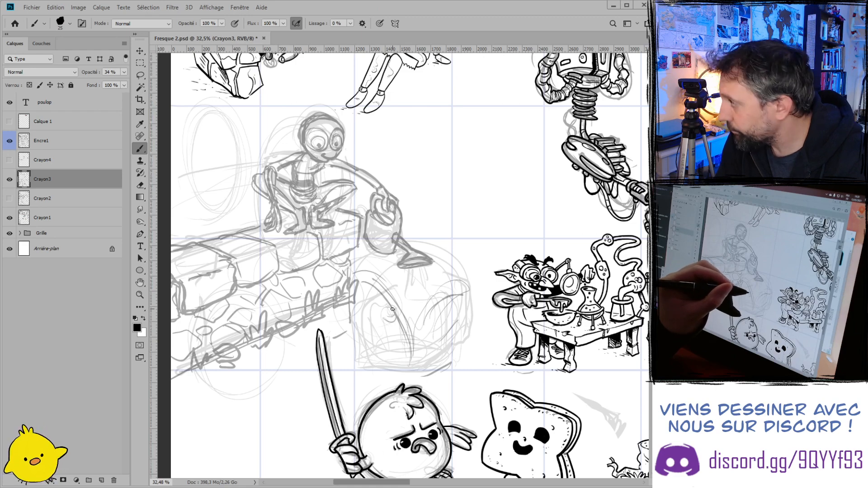
# - Sketch a flower with curved, pointed petals around a small centre inside the round bush below the watering can
pyautogui.moveTo(394, 306); pyautogui.dragTo(392, 308)
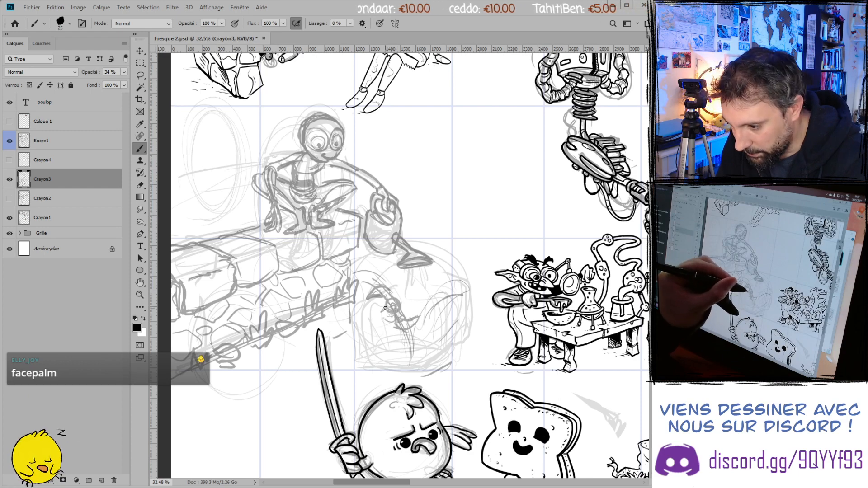
pyautogui.moveTo(379, 311); pyautogui.dragTo(388, 328)
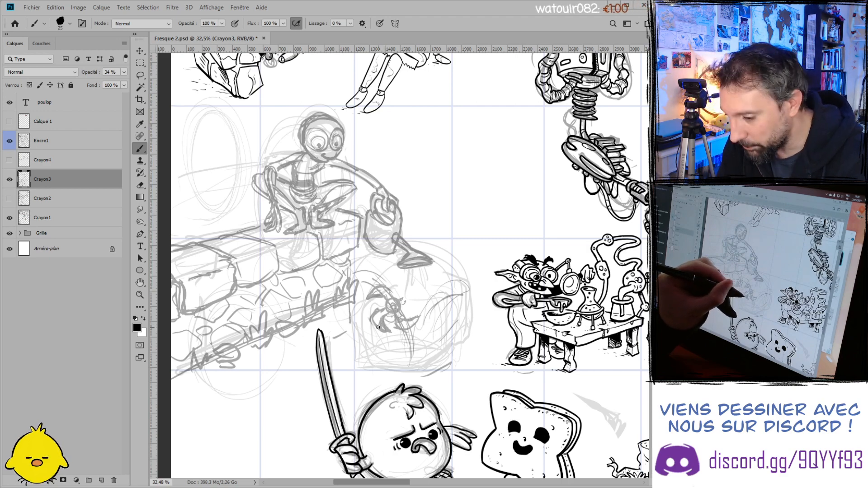
pyautogui.moveTo(375, 316)
pyautogui.mouseDown()
pyautogui.moveTo(373, 331)
pyautogui.moveTo(420, 326)
pyautogui.moveTo(410, 332)
pyautogui.mouseUp()
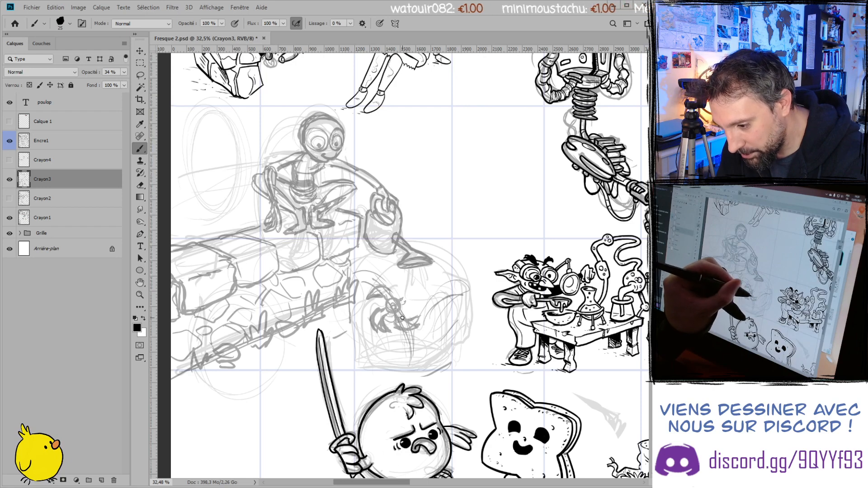
pyautogui.moveTo(364, 293); pyautogui.dragTo(377, 287)
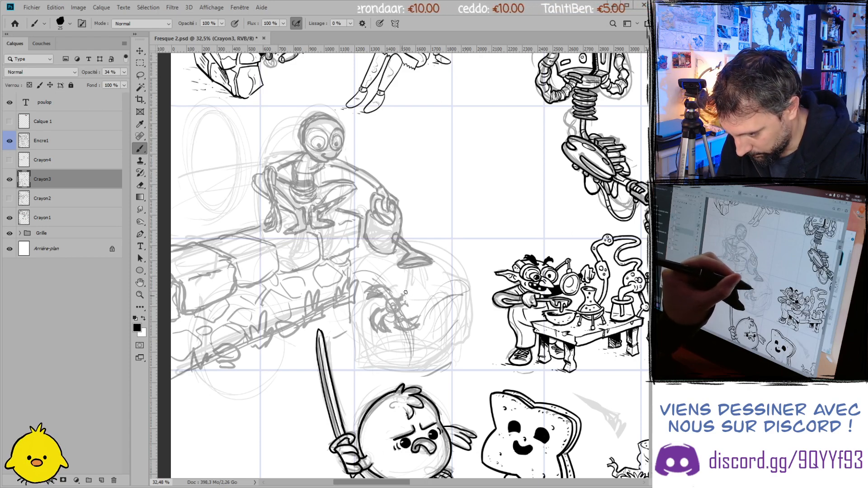
pyautogui.moveTo(411, 284); pyautogui.dragTo(412, 304)
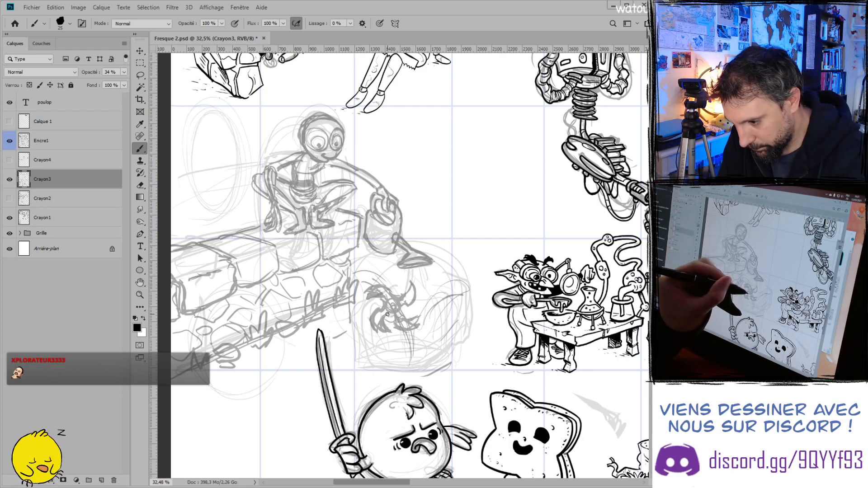
pyautogui.moveTo(406, 306); pyautogui.dragTo(400, 317)
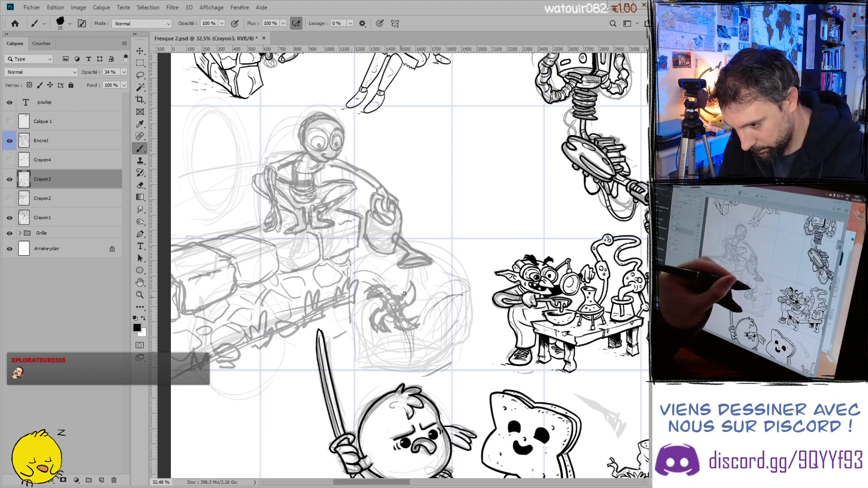
pyautogui.moveTo(409, 284)
pyautogui.mouseDown()
pyautogui.moveTo(377, 318)
pyautogui.moveTo(412, 317)
pyautogui.moveTo(413, 329)
pyautogui.moveTo(375, 309)
pyautogui.moveTo(388, 331)
pyautogui.mouseUp()
# - Erase the stray lines around the flower's petals and redraw its outline more cleanly
pyautogui.press('e')
pyautogui.moveTo(367, 295)
pyautogui.mouseDown()
pyautogui.moveTo(412, 290)
pyautogui.moveTo(416, 301)
pyautogui.mouseUp()
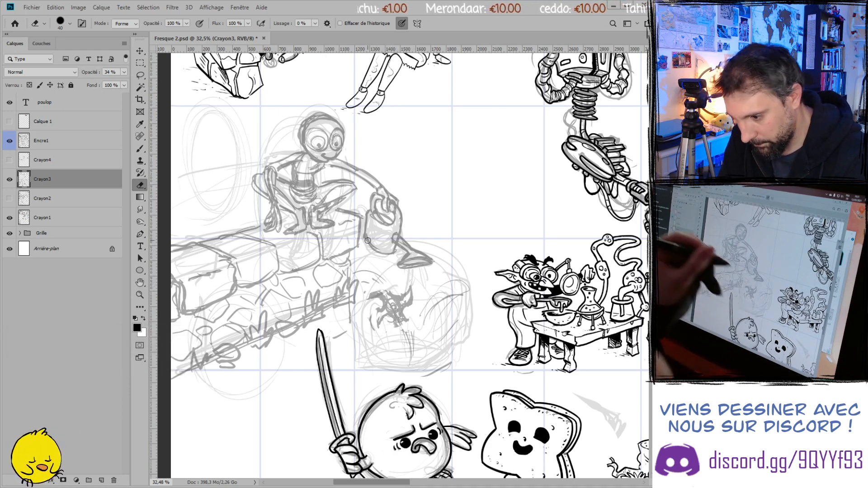
pyautogui.press('b')
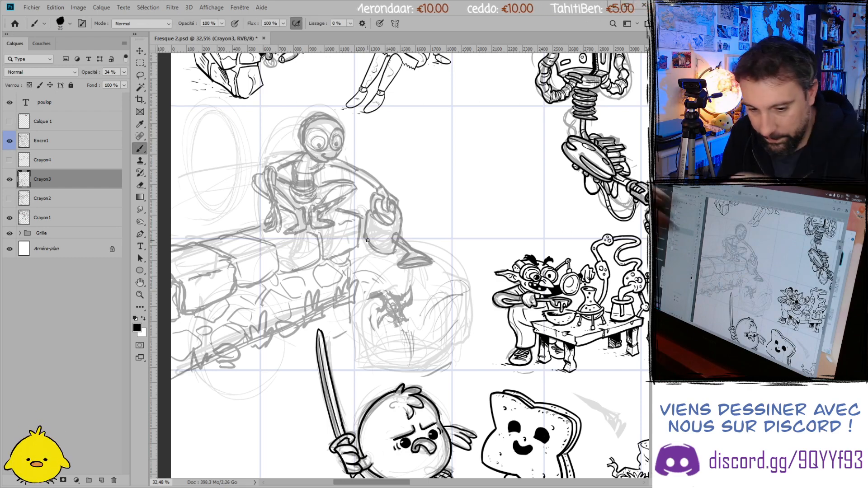
pyautogui.moveTo(402, 311)
pyautogui.mouseDown()
pyautogui.moveTo(412, 322)
pyautogui.moveTo(382, 320)
pyautogui.moveTo(383, 306)
pyautogui.mouseUp()
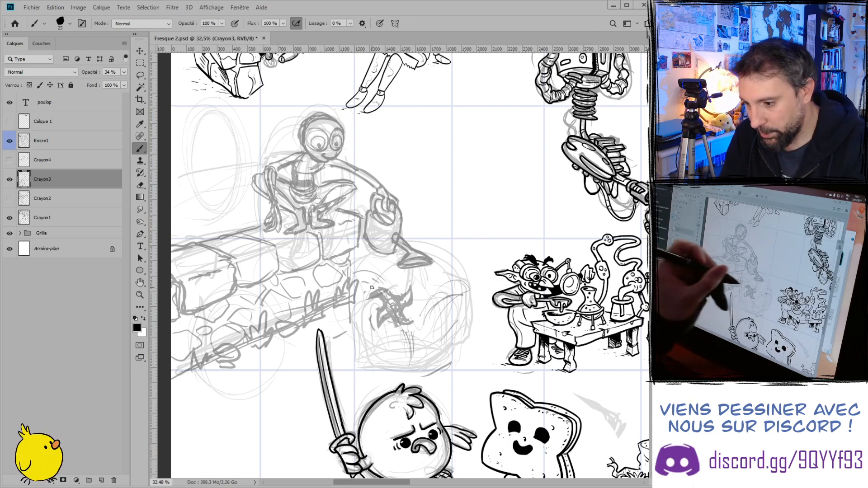
pyautogui.press('e')
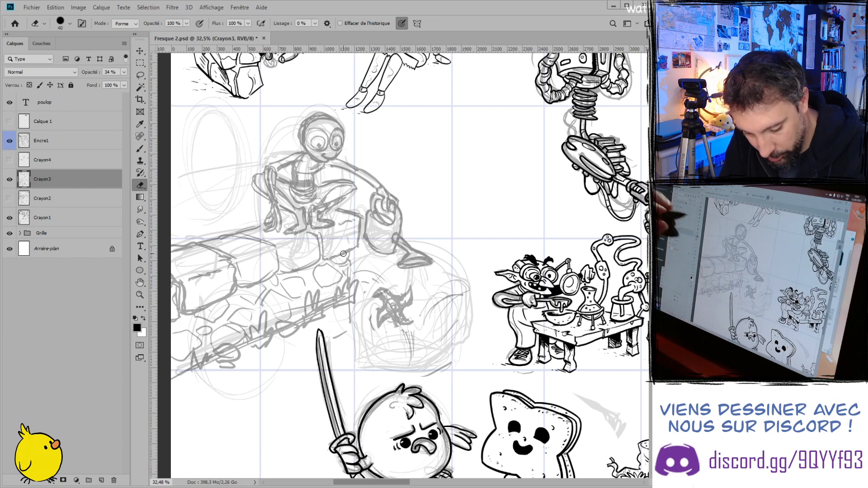
pyautogui.press('b')
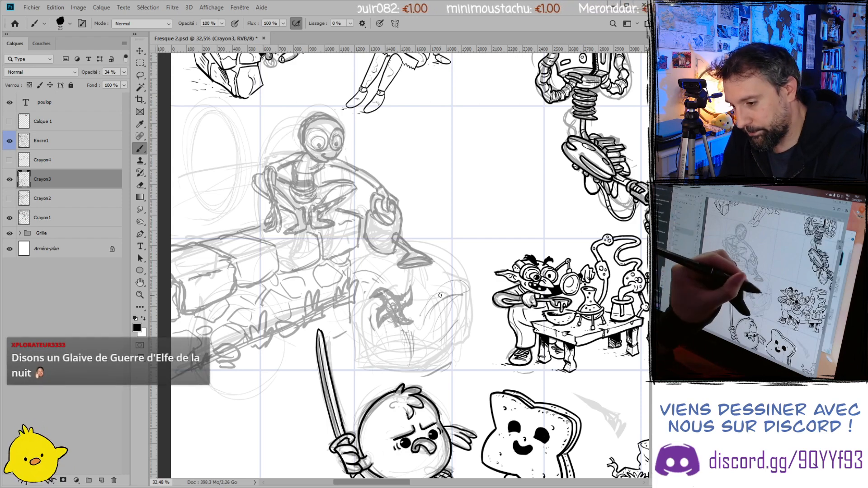
# - Sketch four oval guides for more flowers along the bush's right, lower and left sides
pyautogui.moveTo(433, 335); pyautogui.dragTo(440, 358)
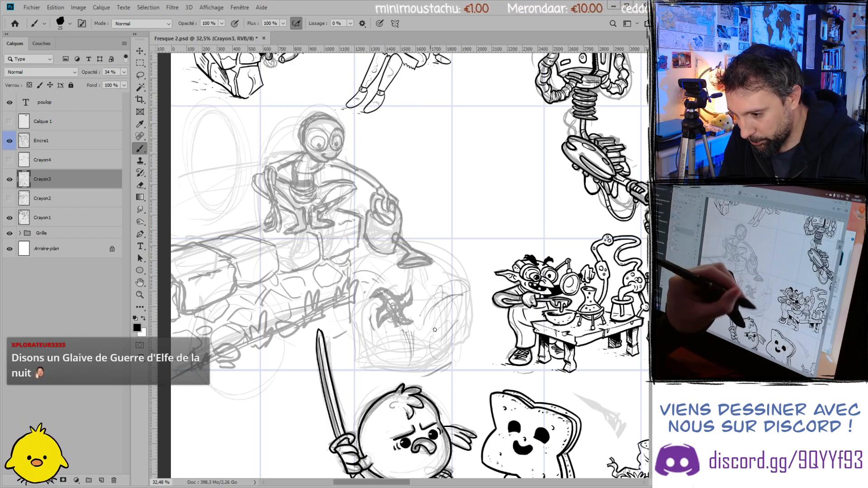
pyautogui.moveTo(453, 323); pyautogui.dragTo(432, 360)
pyautogui.moveTo(445, 281); pyautogui.dragTo(436, 309)
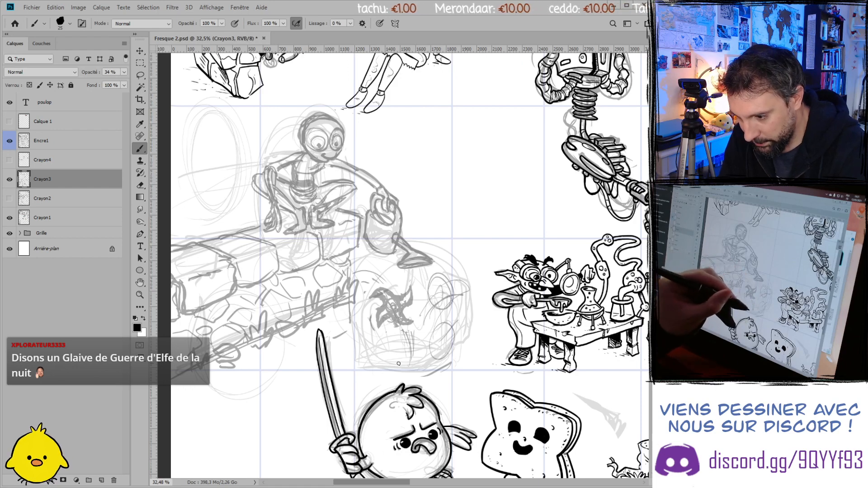
pyautogui.moveTo(424, 355)
pyautogui.mouseDown()
pyautogui.moveTo(397, 361)
pyautogui.moveTo(420, 339)
pyautogui.moveTo(441, 344)
pyautogui.moveTo(454, 326)
pyautogui.mouseUp()
pyautogui.moveTo(361, 337); pyautogui.dragTo(361, 355)
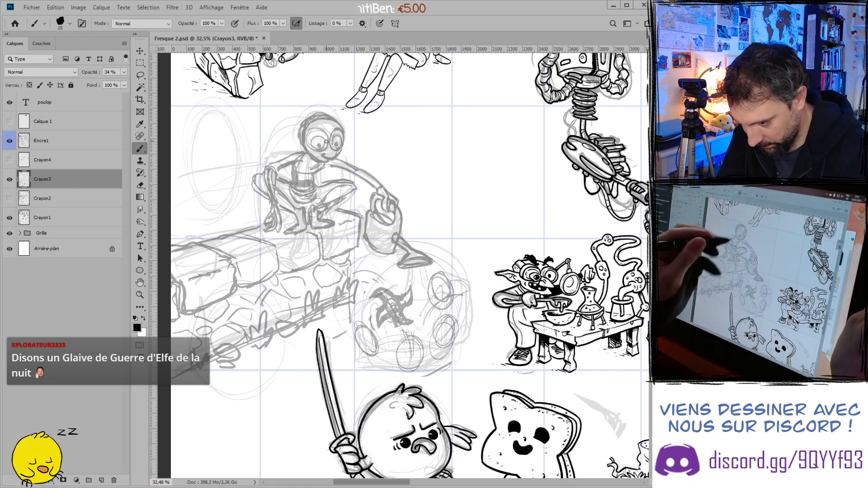
# - Sketch a flower with curved, pointed petals inside each of the four oval guides on the bush
pyautogui.hotkey('ctrl', '+')
pyautogui.hotkey('ctrl', '+')
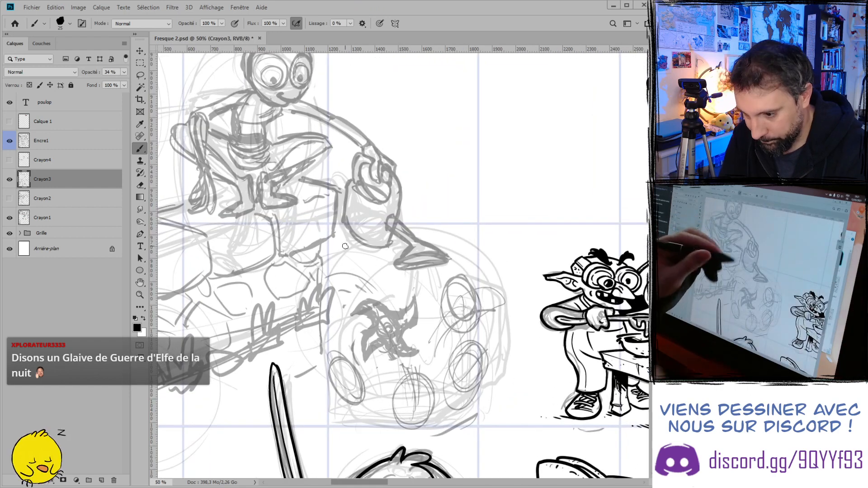
pyautogui.moveTo(345, 286); pyautogui.dragTo(259, 146)
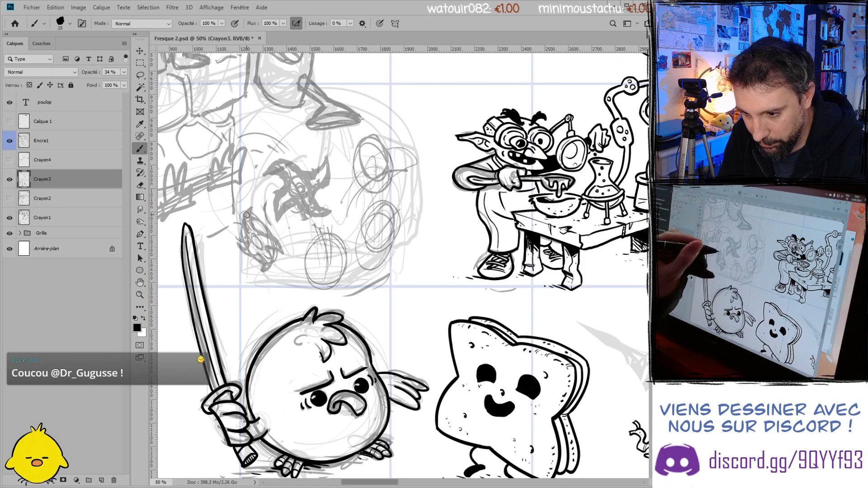
pyautogui.press('e')
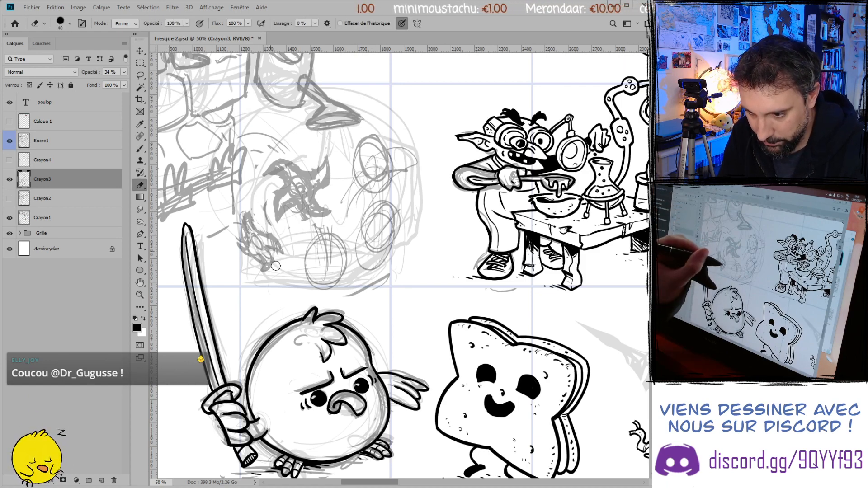
pyautogui.press('b')
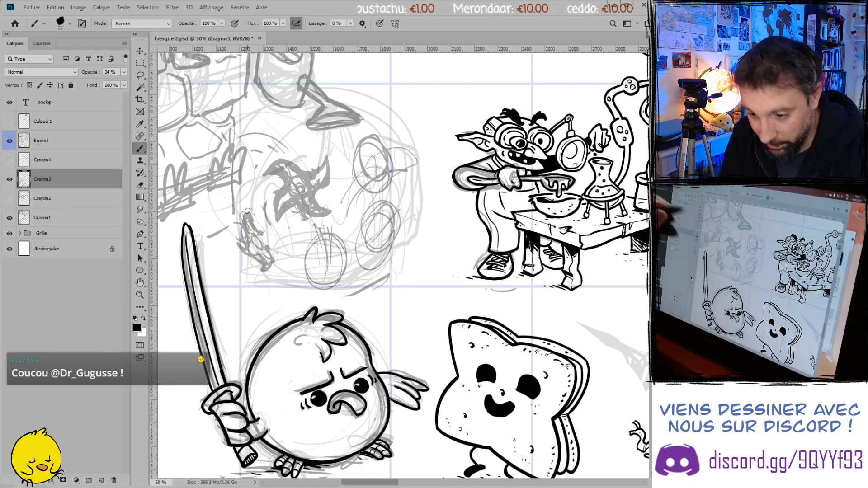
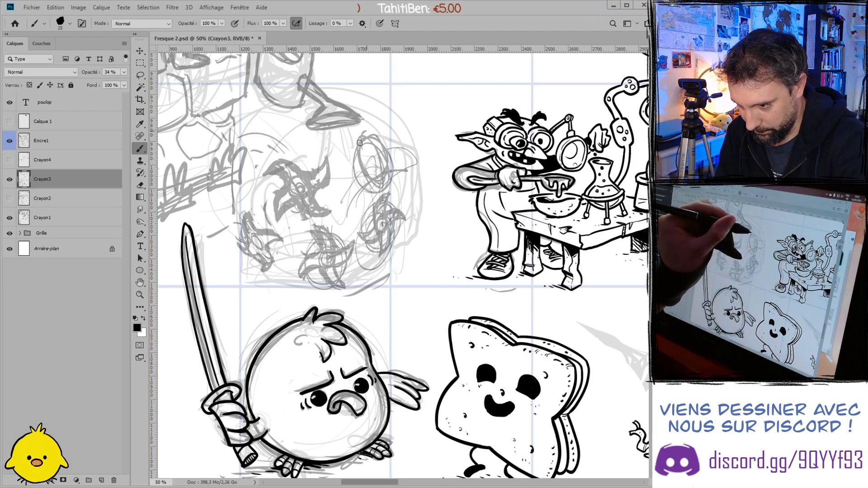
pyautogui.moveTo(369, 151); pyautogui.dragTo(373, 167)
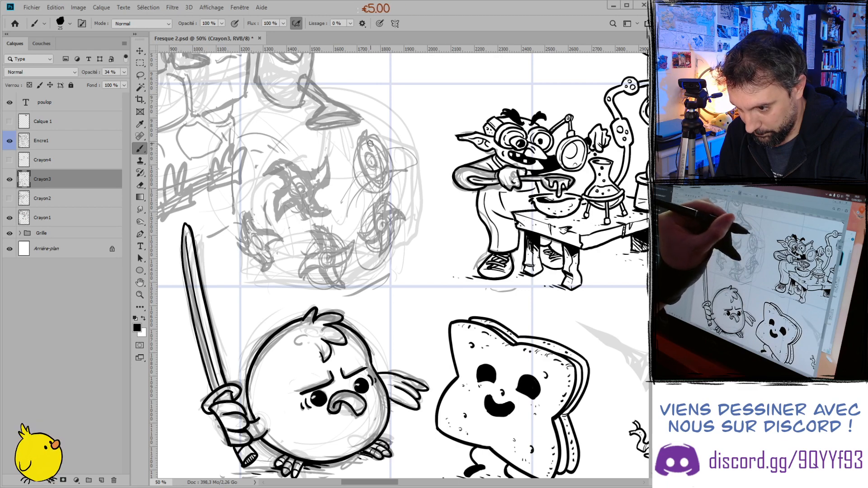
pyautogui.moveTo(367, 132); pyautogui.dragTo(363, 153)
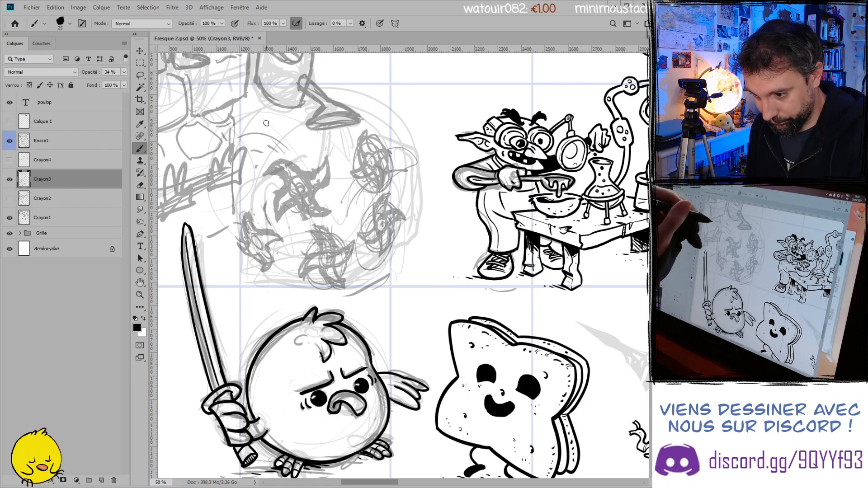
# - Select the first flower, scale it to about 79%, rotate it about 29° and move it slightly up in the bush
pyautogui.press('l')
pyautogui.moveTo(279, 229)
pyautogui.mouseDown()
pyautogui.moveTo(261, 170)
pyautogui.moveTo(323, 150)
pyautogui.moveTo(342, 169)
pyautogui.moveTo(329, 194)
pyautogui.moveTo(337, 205)
pyautogui.moveTo(322, 220)
pyautogui.moveTo(282, 218)
pyautogui.mouseUp()
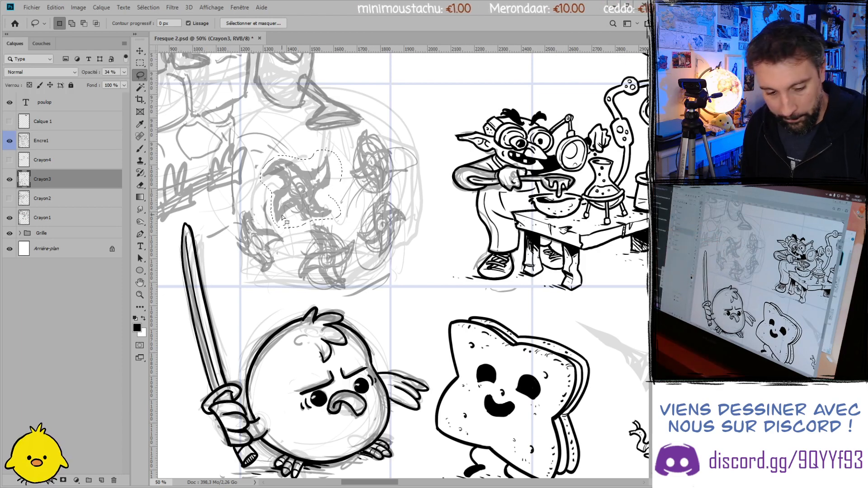
pyautogui.hotkey('ctrl', 't')
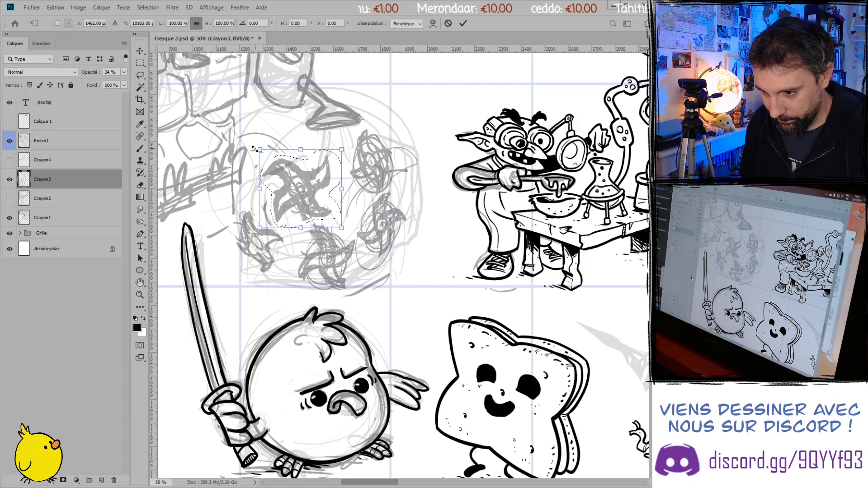
pyautogui.moveTo(255, 148); pyautogui.dragTo(277, 166)
pyautogui.moveTo(353, 160)
pyautogui.mouseDown()
pyautogui.moveTo(357, 194)
pyautogui.moveTo(298, 172)
pyautogui.mouseUp()
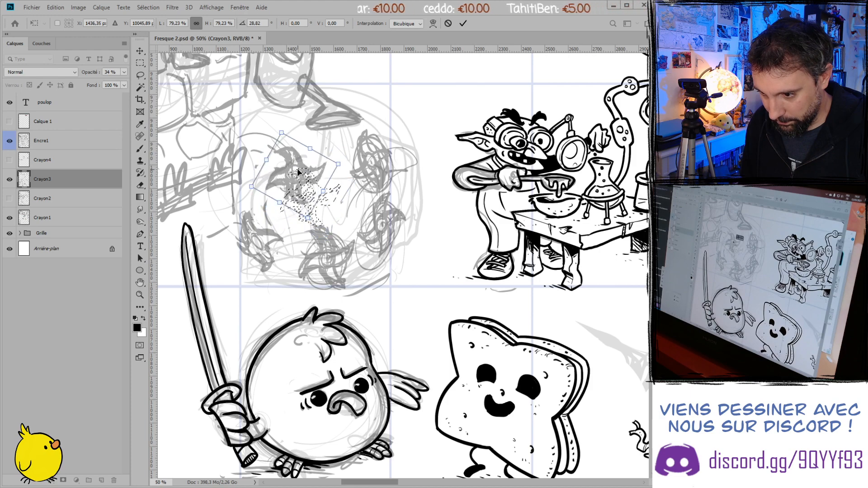
pyautogui.click(466, 23)
pyautogui.hotkey('ctrl', 'd')
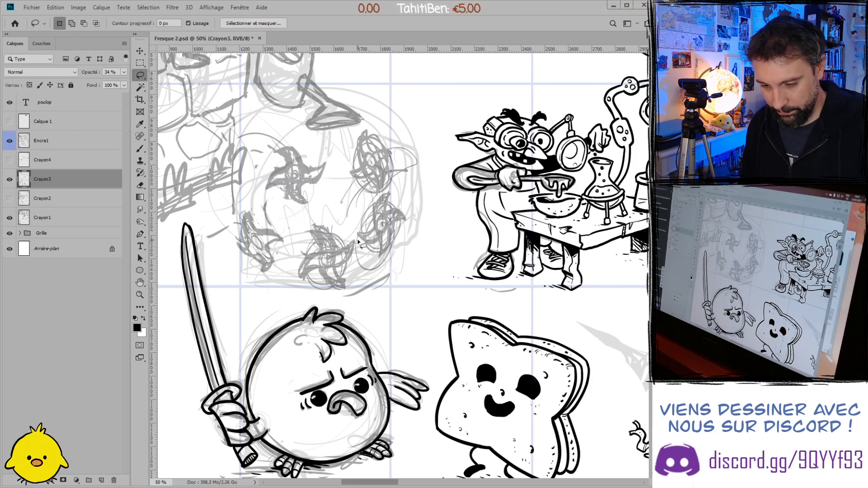
# - Sketch spiky leaves along the bush's upper edge and down its right side
pyautogui.press('b')
pyautogui.moveTo(274, 134)
pyautogui.mouseDown()
pyautogui.moveTo(282, 123)
pyautogui.moveTo(288, 137)
pyautogui.moveTo(267, 119)
pyautogui.moveTo(291, 142)
pyautogui.moveTo(305, 133)
pyautogui.moveTo(339, 169)
pyautogui.mouseUp()
pyautogui.moveTo(386, 137)
pyautogui.mouseDown()
pyautogui.moveTo(402, 121)
pyautogui.moveTo(407, 163)
pyautogui.moveTo(441, 159)
pyautogui.mouseUp()
pyautogui.moveTo(415, 185); pyautogui.dragTo(441, 163)
pyautogui.moveTo(405, 202)
pyautogui.mouseDown()
pyautogui.moveTo(434, 215)
pyautogui.moveTo(417, 229)
pyautogui.mouseUp()
pyautogui.moveTo(393, 259)
pyautogui.mouseDown()
pyautogui.moveTo(413, 265)
pyautogui.moveTo(408, 248)
pyautogui.moveTo(443, 267)
pyautogui.moveTo(414, 243)
pyautogui.moveTo(425, 241)
pyautogui.moveTo(406, 225)
pyautogui.mouseUp()
pyautogui.moveTo(421, 257)
pyautogui.mouseDown()
pyautogui.moveTo(439, 256)
pyautogui.moveTo(432, 267)
pyautogui.moveTo(447, 273)
pyautogui.mouseUp()
pyautogui.press('e')
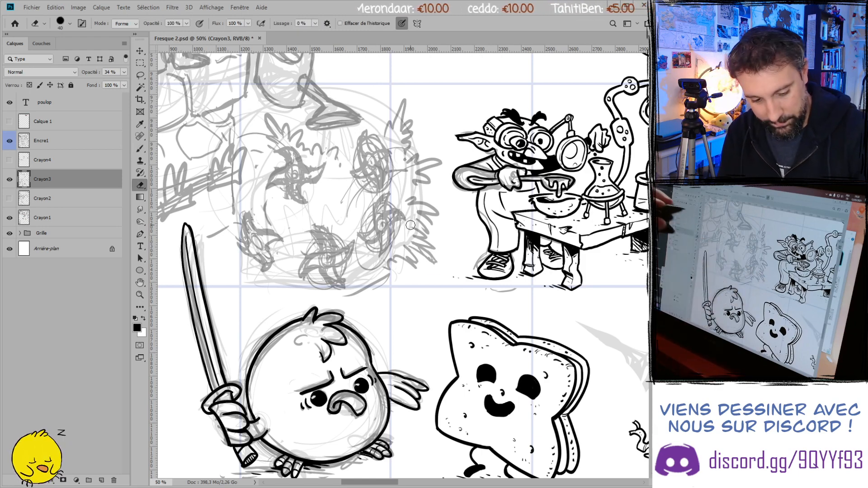
# - Add spiky leaves at the bush's lower right and small ones between the two upper flowers
pyautogui.press('b')
pyautogui.moveTo(376, 271)
pyautogui.mouseDown()
pyautogui.moveTo(368, 280)
pyautogui.moveTo(385, 286)
pyautogui.mouseUp()
pyautogui.moveTo(387, 256)
pyautogui.mouseDown()
pyautogui.moveTo(355, 278)
pyautogui.moveTo(370, 302)
pyautogui.mouseUp()
pyautogui.moveTo(363, 271); pyautogui.dragTo(372, 285)
pyautogui.moveTo(321, 137)
pyautogui.mouseDown()
pyautogui.moveTo(329, 153)
pyautogui.moveTo(349, 148)
pyautogui.mouseUp()
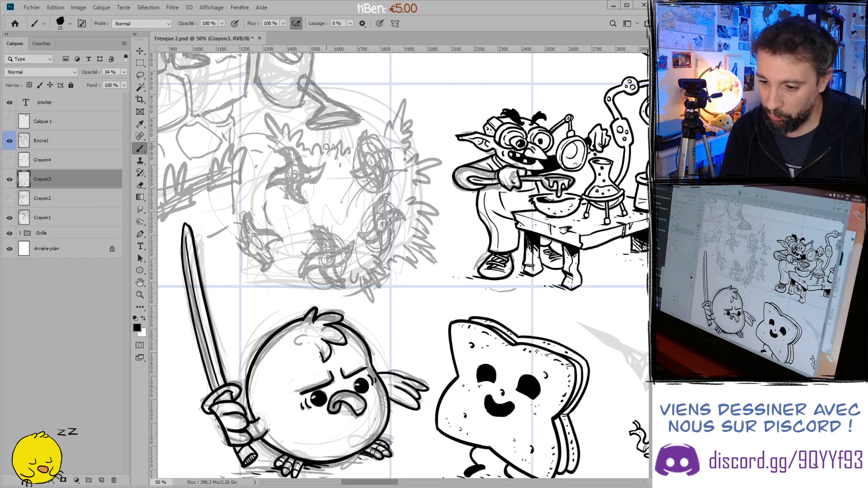
# - Add spiky leaves on the bush's left side, in its centre, along the bottom and below the watering can's spout
pyautogui.moveTo(247, 190)
pyautogui.mouseDown()
pyautogui.moveTo(270, 202)
pyautogui.moveTo(221, 195)
pyautogui.moveTo(235, 207)
pyautogui.mouseUp()
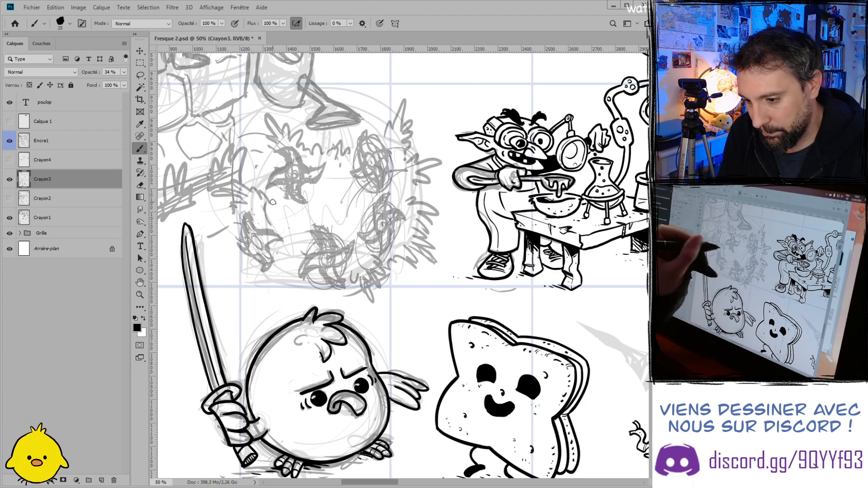
pyautogui.moveTo(244, 131); pyautogui.dragTo(262, 145)
pyautogui.moveTo(323, 202)
pyautogui.mouseDown()
pyautogui.moveTo(334, 183)
pyautogui.moveTo(347, 190)
pyautogui.moveTo(360, 221)
pyautogui.mouseUp()
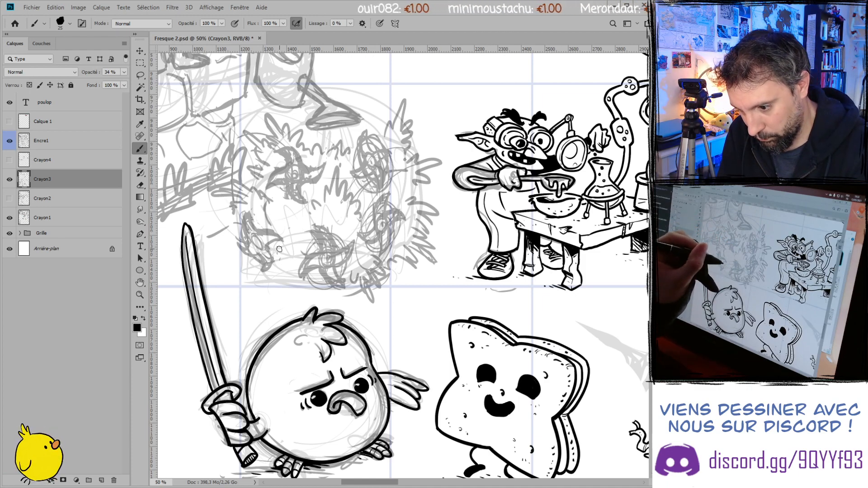
pyautogui.moveTo(277, 258)
pyautogui.mouseDown()
pyautogui.moveTo(285, 277)
pyautogui.moveTo(296, 272)
pyautogui.mouseUp()
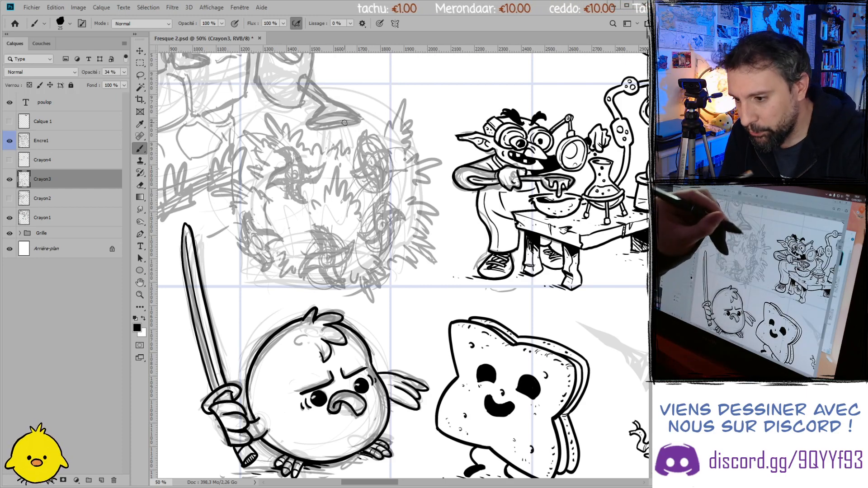
pyautogui.moveTo(347, 134)
pyautogui.mouseDown()
pyautogui.moveTo(353, 153)
pyautogui.moveTo(335, 156)
pyautogui.mouseUp()
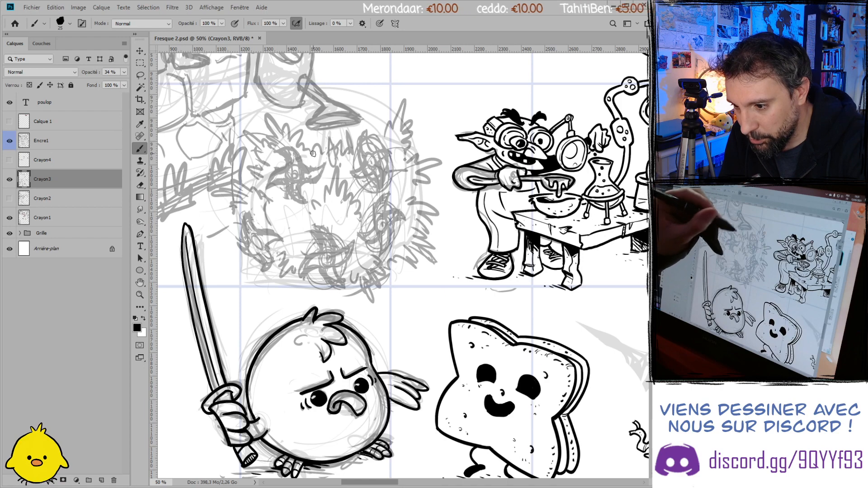
# - Sketch elongated water drops falling from the watering can through the centre of the bush
pyautogui.moveTo(314, 213)
pyautogui.mouseDown()
pyautogui.moveTo(328, 177)
pyautogui.moveTo(336, 209)
pyautogui.moveTo(341, 175)
pyautogui.mouseUp()
pyautogui.moveTo(352, 211)
pyautogui.mouseDown()
pyautogui.moveTo(351, 230)
pyautogui.moveTo(349, 167)
pyautogui.mouseUp()
pyautogui.moveTo(344, 236); pyautogui.dragTo(342, 217)
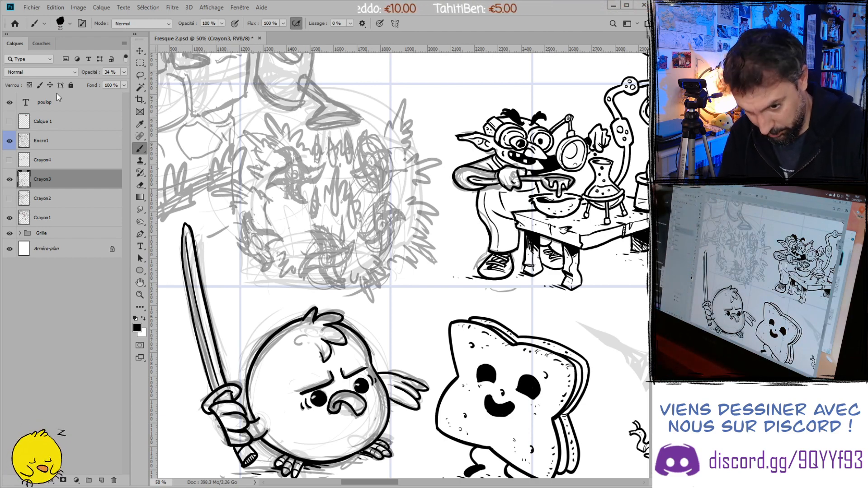
# - On the Encre1 layer, ink the fingers holding the watering can and the can's right side
pyautogui.click(38, 146)
pyautogui.moveTo(235, 71); pyautogui.dragTo(311, 178)
pyautogui.moveTo(350, 116); pyautogui.dragTo(349, 120)
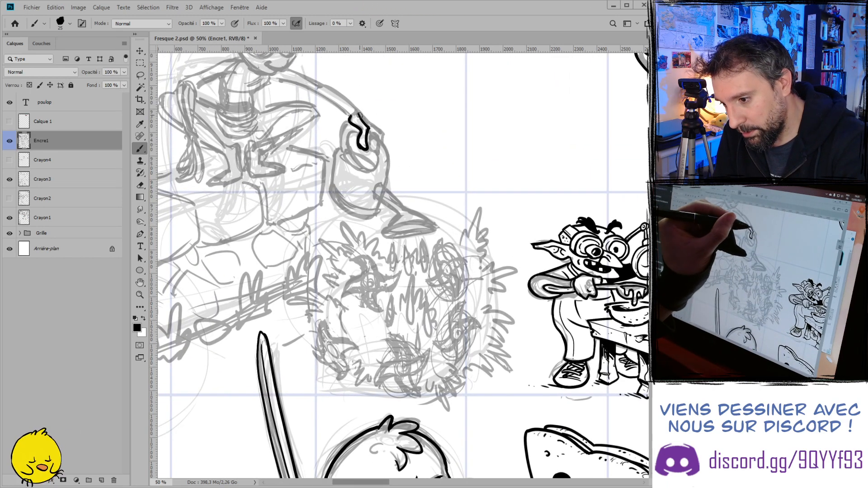
pyautogui.moveTo(375, 131)
pyautogui.mouseDown()
pyautogui.moveTo(370, 148)
pyautogui.moveTo(387, 190)
pyautogui.mouseUp()
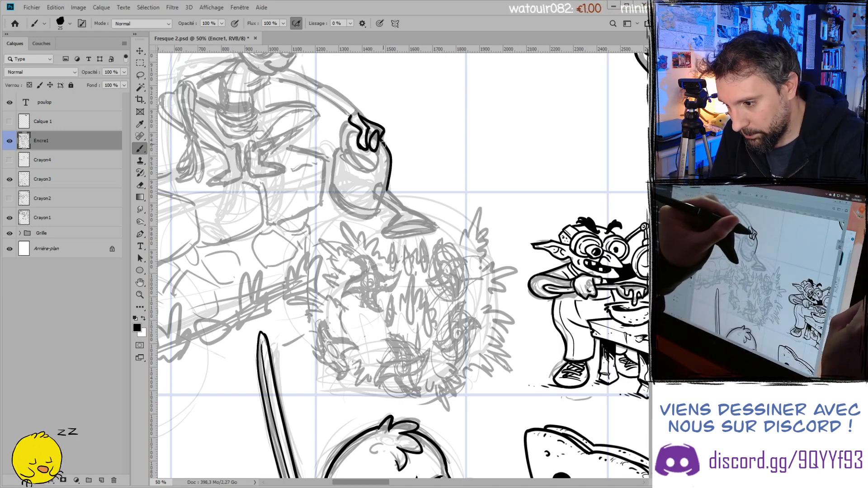
# - Ink the watering can's round opening and the handle loop beneath the fingers
pyautogui.moveTo(377, 146)
pyautogui.mouseDown()
pyautogui.moveTo(347, 157)
pyautogui.moveTo(356, 131)
pyautogui.moveTo(352, 163)
pyautogui.mouseUp()
pyautogui.hotkey('ctrl', 'z')
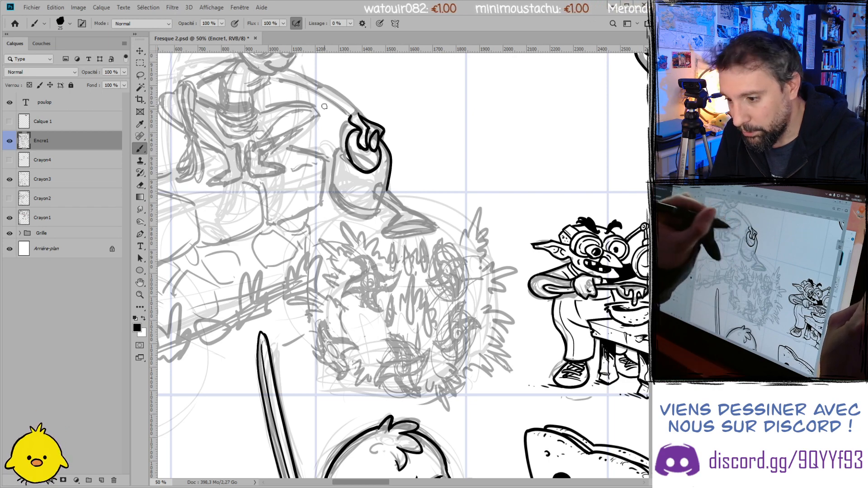
pyautogui.hotkey('ctrl', 'z')
pyautogui.moveTo(350, 129); pyautogui.dragTo(357, 160)
pyautogui.moveTo(352, 121); pyautogui.dragTo(344, 156)
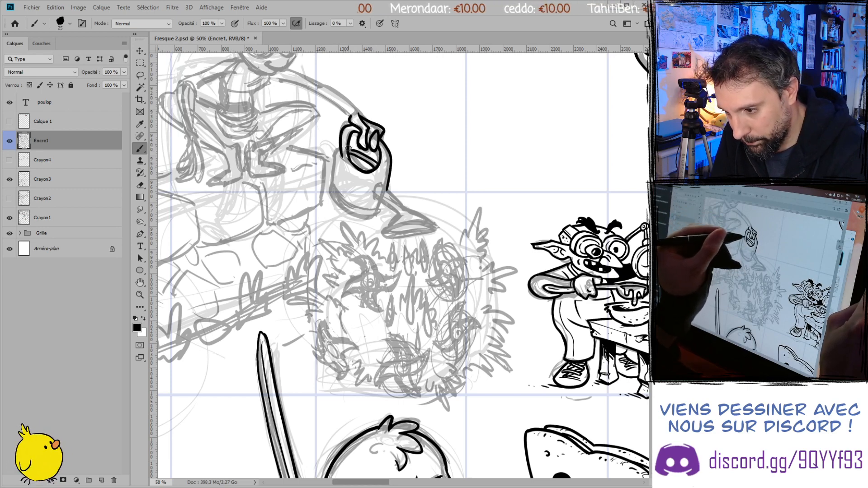
# - Ink the watering can's left side, bottom edge and spout tube, with short shading strokes on the body
pyautogui.moveTo(339, 149); pyautogui.dragTo(331, 193)
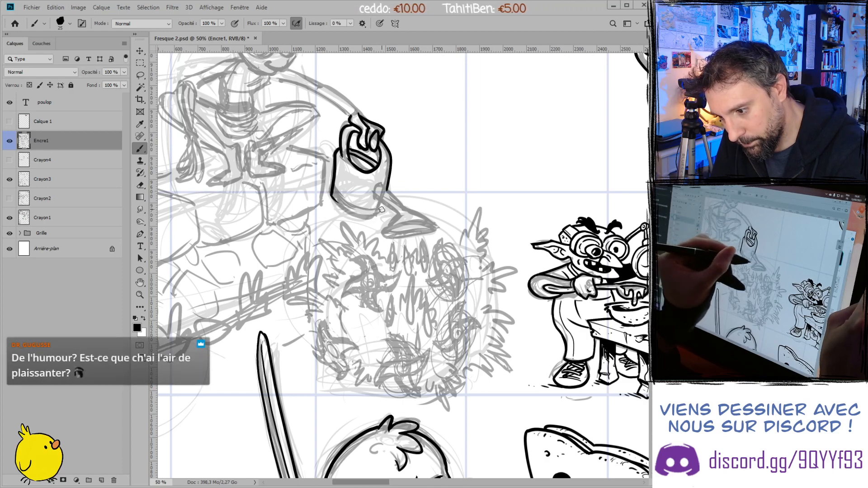
pyautogui.hotkey('ctrl', 'z')
pyautogui.moveTo(383, 201); pyautogui.dragTo(347, 209)
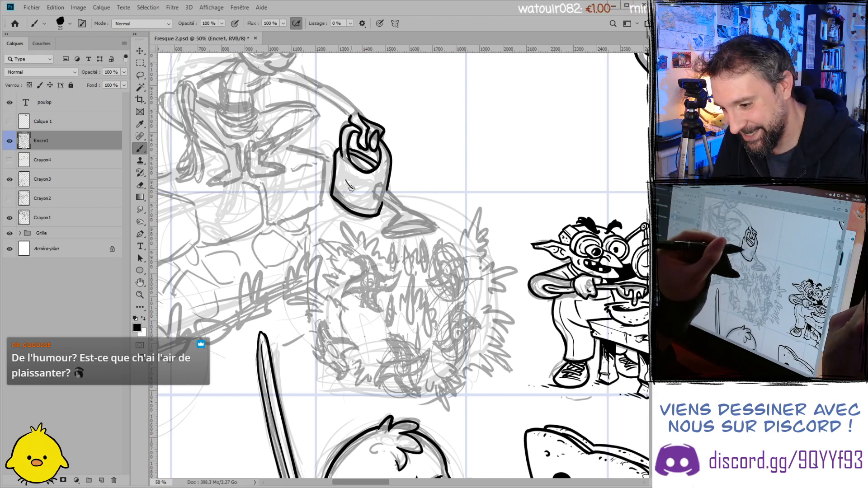
pyautogui.moveTo(382, 187); pyautogui.dragTo(406, 209)
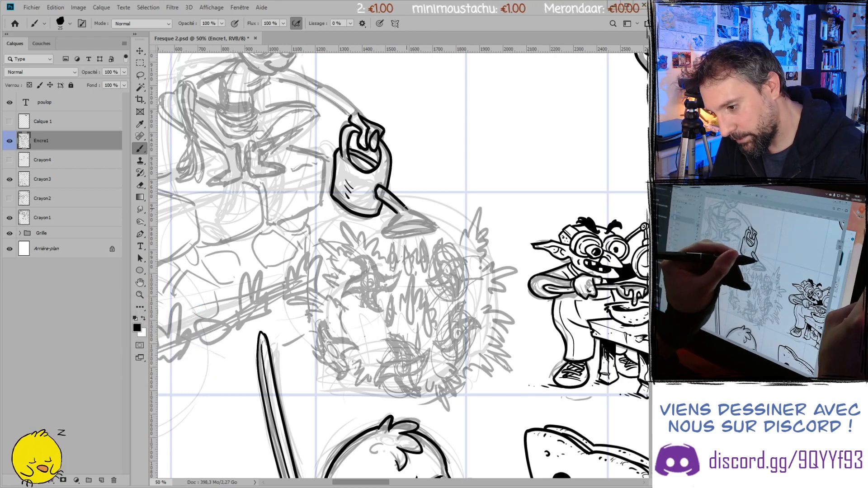
# - Try inking the flat oval sprinkler head at the end of the spout, and erase its outline
pyautogui.moveTo(436, 226)
pyautogui.mouseDown()
pyautogui.moveTo(370, 228)
pyautogui.moveTo(436, 228)
pyautogui.moveTo(384, 235)
pyautogui.mouseUp()
pyautogui.hotkey('ctrl', 'z')
pyautogui.hotkey('ctrl', 'z')
pyautogui.moveTo(436, 228); pyautogui.dragTo(384, 236)
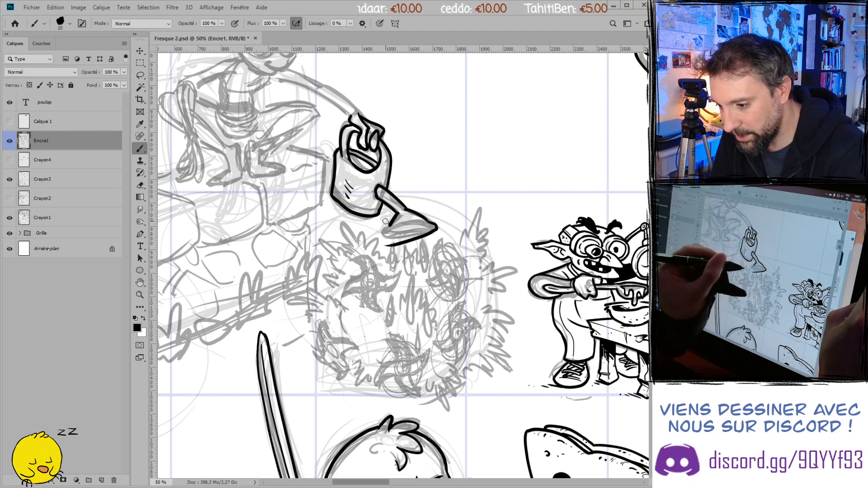
pyautogui.hotkey('ctrl', 'z')
pyautogui.moveTo(437, 221); pyautogui.dragTo(381, 234)
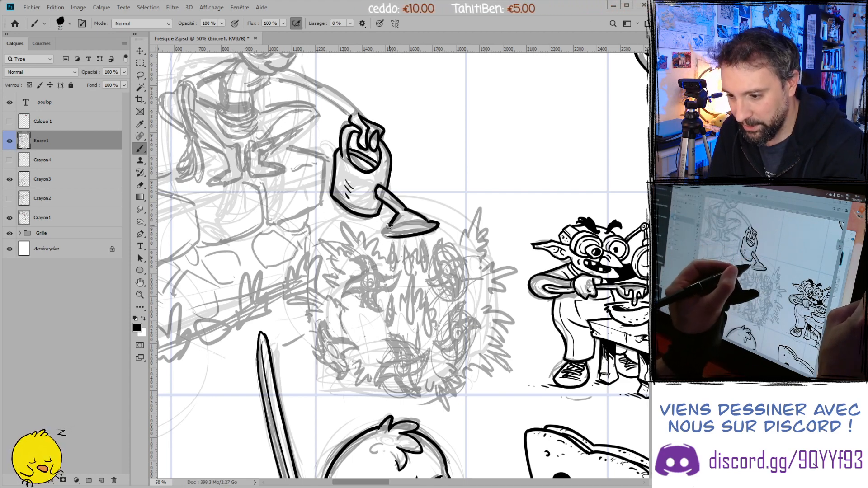
pyautogui.moveTo(434, 223); pyautogui.dragTo(387, 226)
pyautogui.hotkey('ctrl', 'z')
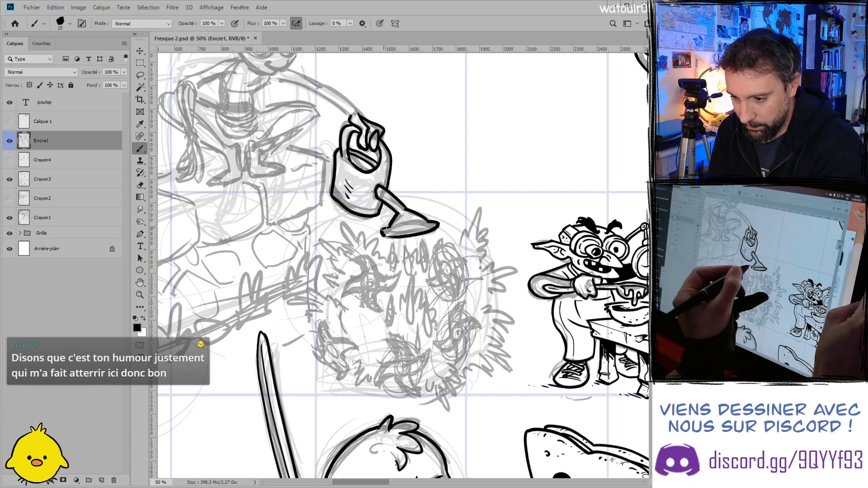
pyautogui.moveTo(433, 222); pyautogui.dragTo(381, 226)
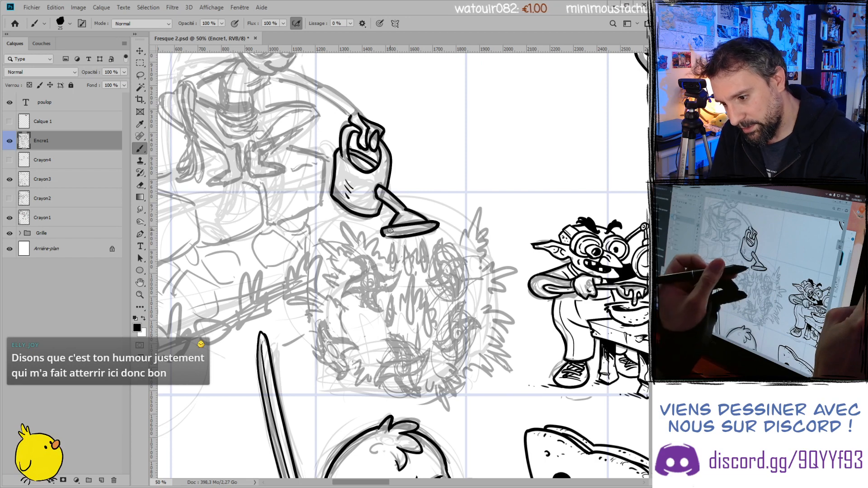
pyautogui.press('e')
pyautogui.moveTo(404, 235)
pyautogui.mouseDown()
pyautogui.moveTo(444, 228)
pyautogui.moveTo(418, 231)
pyautogui.moveTo(379, 208)
pyautogui.moveTo(427, 218)
pyautogui.mouseUp()
pyautogui.press('b')
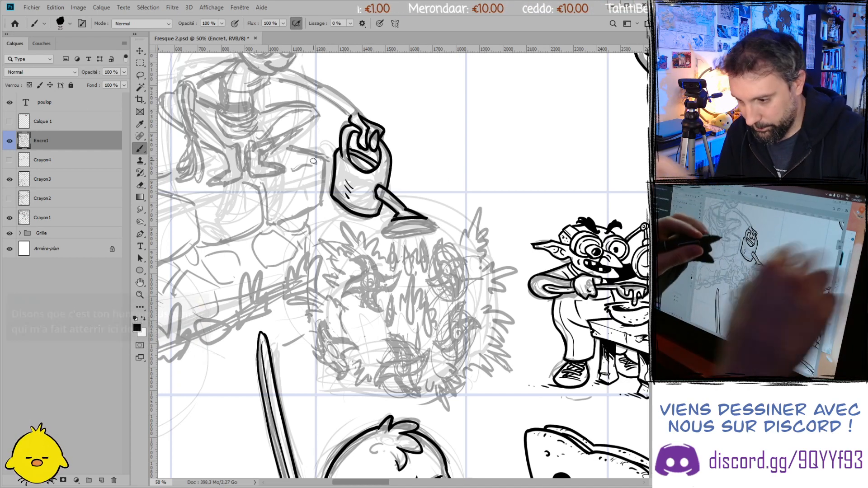
# - Ink a wider oval sprinkler head with a double rim and fill its face with small holes
pyautogui.hotkey('ctrl', '+')
pyautogui.moveTo(331, 247)
pyautogui.mouseDown()
pyautogui.moveTo(324, 208)
pyautogui.moveTo(227, 113)
pyautogui.mouseUp()
pyautogui.moveTo(344, 112)
pyautogui.mouseDown()
pyautogui.moveTo(277, 121)
pyautogui.moveTo(291, 110)
pyautogui.moveTo(301, 132)
pyautogui.moveTo(350, 120)
pyautogui.mouseUp()
pyautogui.hotkey('ctrl', 'z')
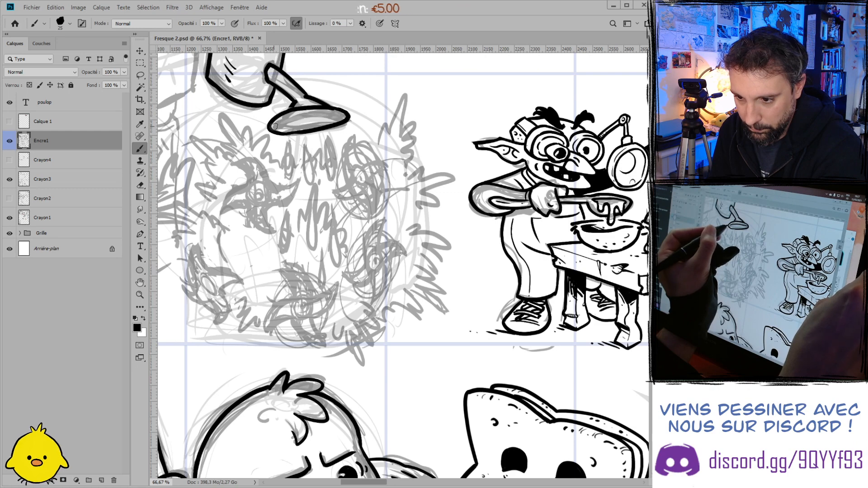
pyautogui.moveTo(277, 126); pyautogui.dragTo(346, 118)
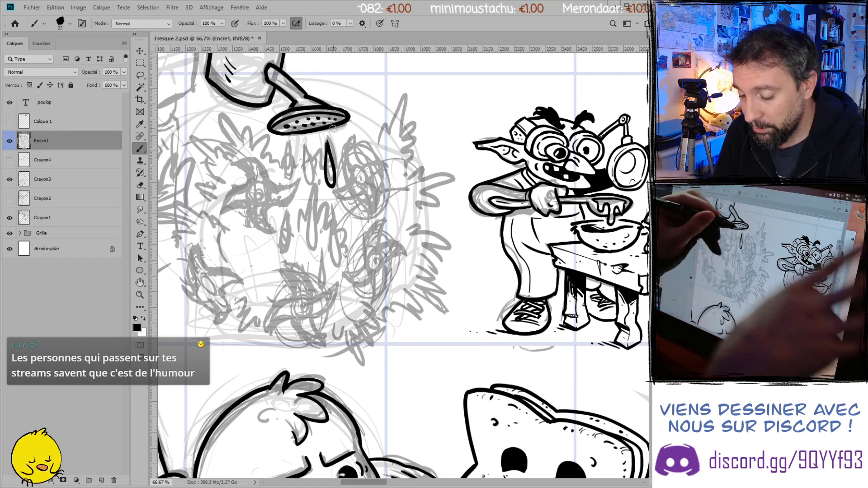
# - Ink three elongated water drops just below the sprinkler head
pyautogui.moveTo(325, 137); pyautogui.dragTo(330, 178)
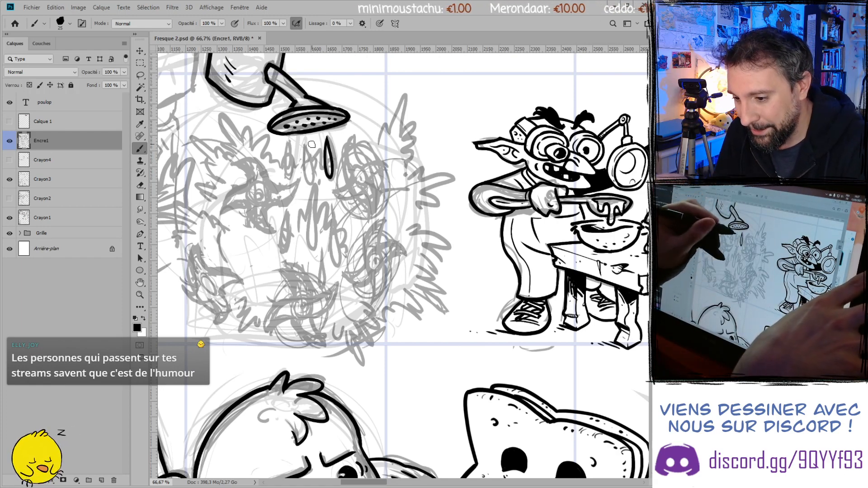
pyautogui.moveTo(308, 136); pyautogui.dragTo(311, 189)
pyautogui.hotkey('ctrl', 'z')
pyautogui.hotkey('ctrl', 'z')
pyautogui.moveTo(290, 136); pyautogui.dragTo(292, 177)
pyautogui.moveTo(293, 136); pyautogui.dragTo(293, 176)
# - Ink four more water drops lower down, between the flowers of the bush
pyautogui.moveTo(330, 201); pyautogui.dragTo(333, 244)
pyautogui.moveTo(309, 214); pyautogui.dragTo(311, 255)
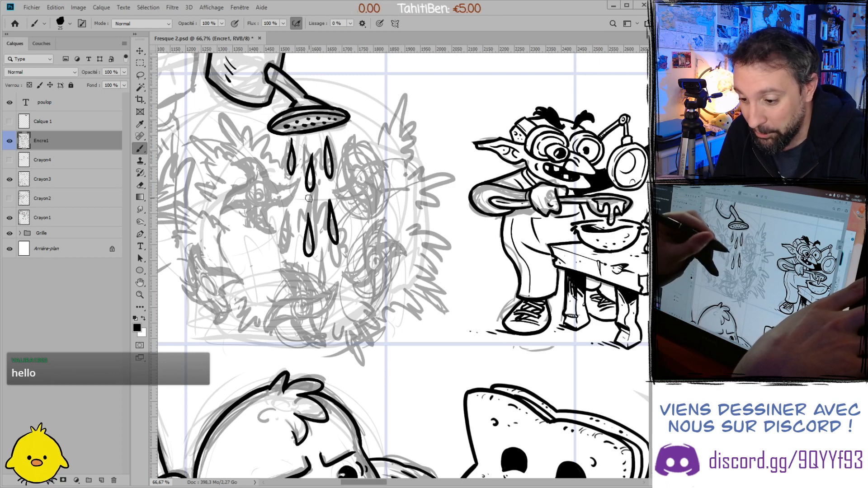
pyautogui.moveTo(291, 209); pyautogui.dragTo(291, 213)
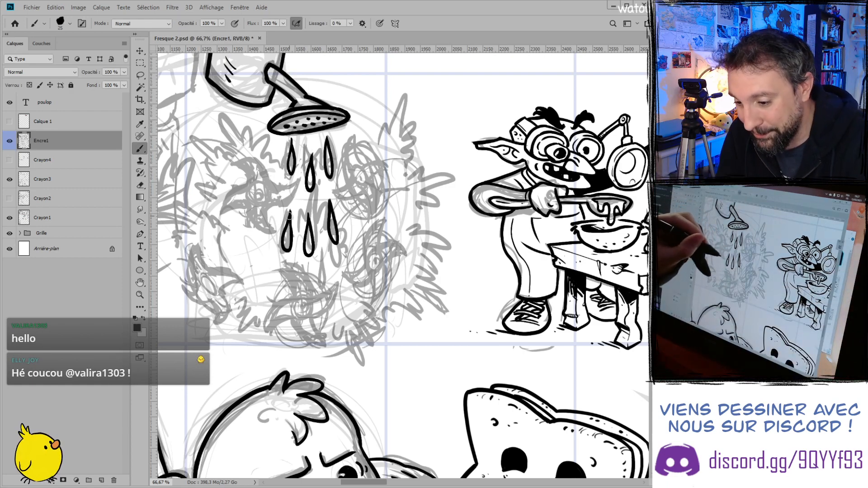
pyautogui.moveTo(326, 248); pyautogui.dragTo(328, 275)
pyautogui.hotkey('ctrl', 'z')
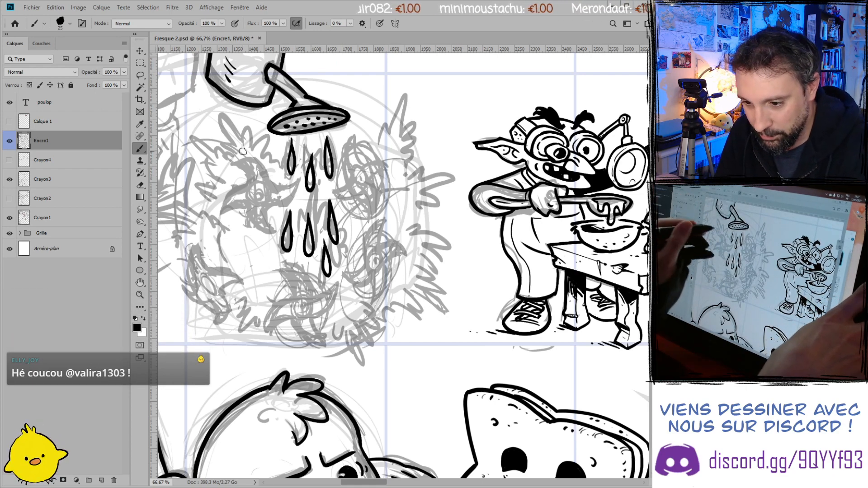
# - Ink the curved, pointed petals on the left side of the bush's upper-left flower
pyautogui.hotkey('ctrl', 'z')
pyautogui.moveTo(231, 164)
pyautogui.mouseDown()
pyautogui.moveTo(269, 180)
pyautogui.moveTo(249, 152)
pyautogui.moveTo(246, 175)
pyautogui.moveTo(223, 193)
pyautogui.moveTo(224, 183)
pyautogui.moveTo(248, 181)
pyautogui.moveTo(244, 203)
pyautogui.moveTo(225, 210)
pyautogui.moveTo(230, 196)
pyautogui.moveTo(256, 182)
pyautogui.moveTo(274, 233)
pyautogui.mouseUp()
pyautogui.hotkey('ctrl', 'z')
pyautogui.moveTo(247, 205); pyautogui.dragTo(274, 231)
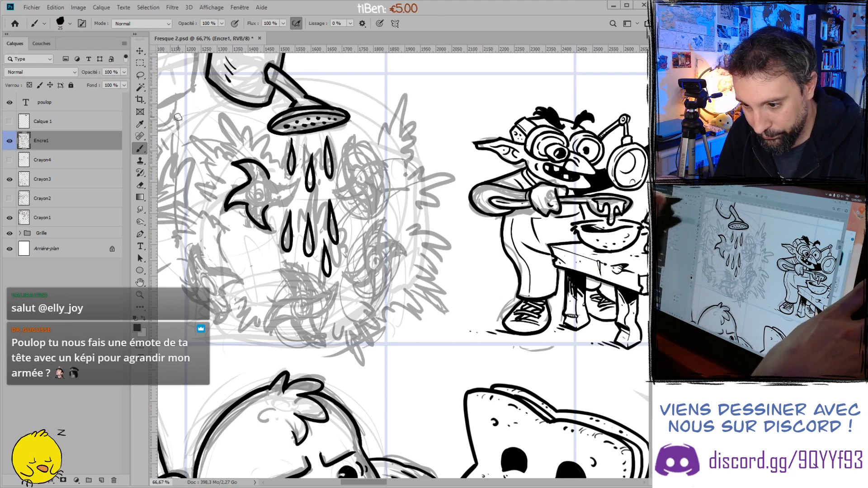
# - Ink the right-hand petals of the upper-left flower to close its outline
pyautogui.moveTo(267, 180)
pyautogui.mouseDown()
pyautogui.moveTo(291, 183)
pyautogui.moveTo(271, 203)
pyautogui.moveTo(270, 175)
pyautogui.moveTo(271, 206)
pyautogui.mouseUp()
pyautogui.hotkey('ctrl', 'z')
pyautogui.hotkey('ctrl', 'z')
pyautogui.hotkey('ctrl', 'z')
pyautogui.hotkey('ctrl', 'z')
pyautogui.hotkey('ctrl', 'z')
pyautogui.hotkey('ctrl', 'z')
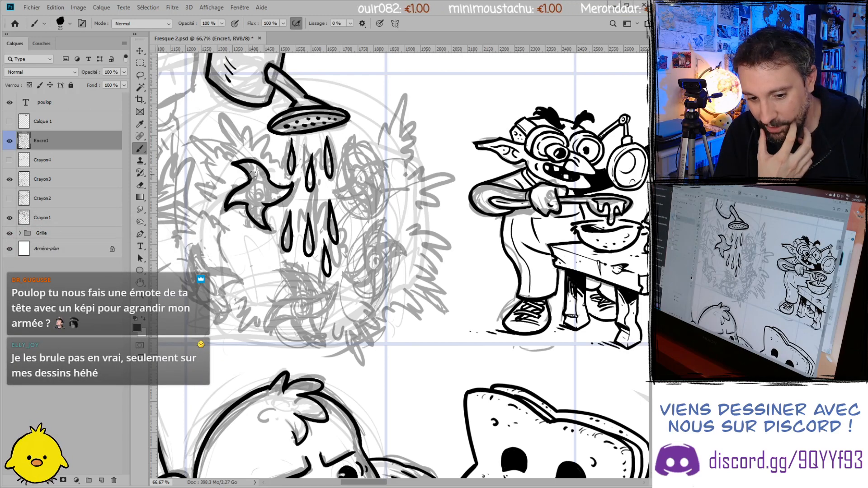
# - Ink a ringed round centre with a small dot in the upper-left flower
pyautogui.press('e')
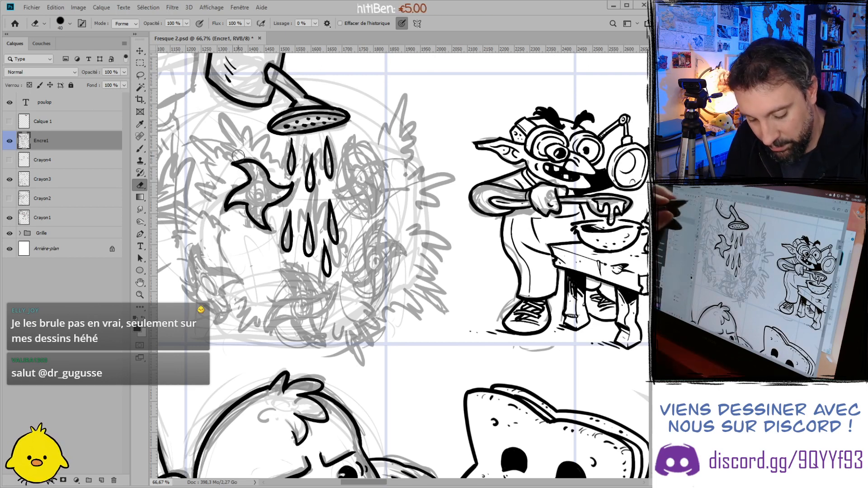
pyautogui.press('b')
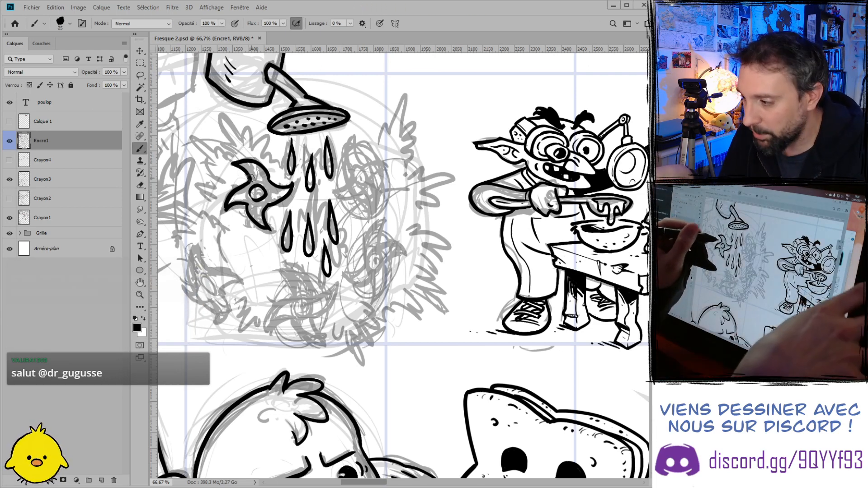
pyautogui.moveTo(248, 187)
pyautogui.mouseDown()
pyautogui.moveTo(258, 204)
pyautogui.moveTo(253, 192)
pyautogui.moveTo(265, 195)
pyautogui.moveTo(251, 194)
pyautogui.mouseUp()
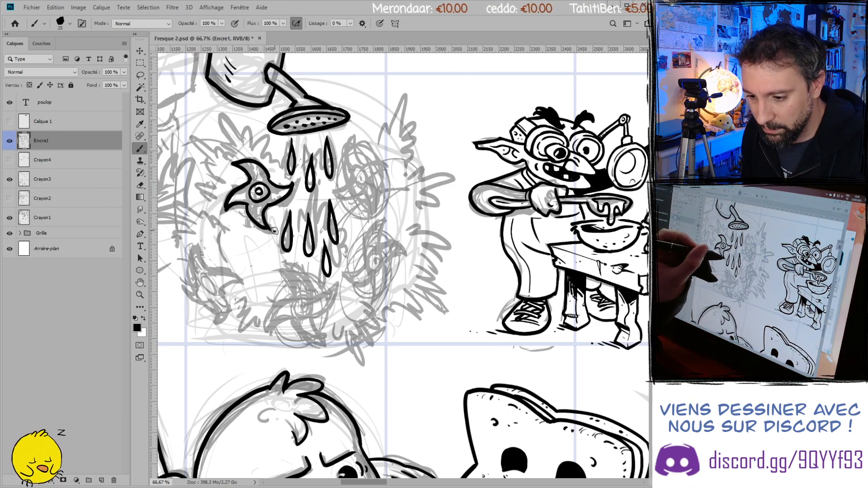
# - Erase the lower petal of the upper-left flower and re-ink it with a shorter tip
pyautogui.press('e')
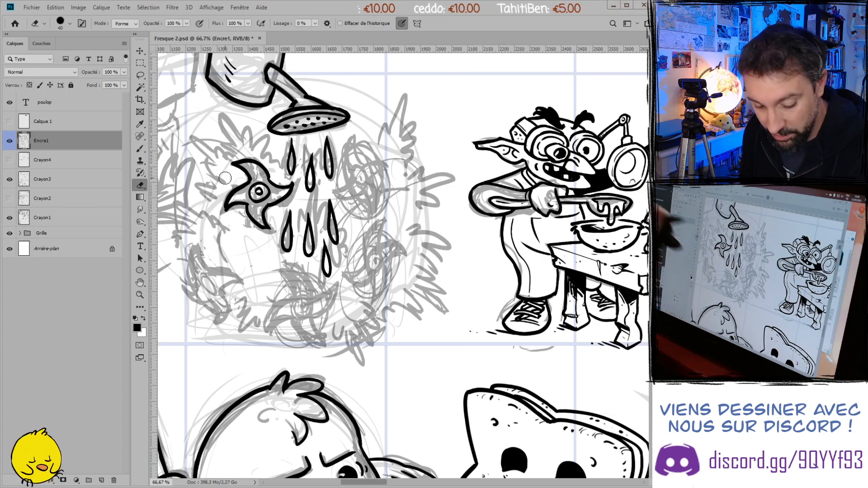
pyautogui.press('b')
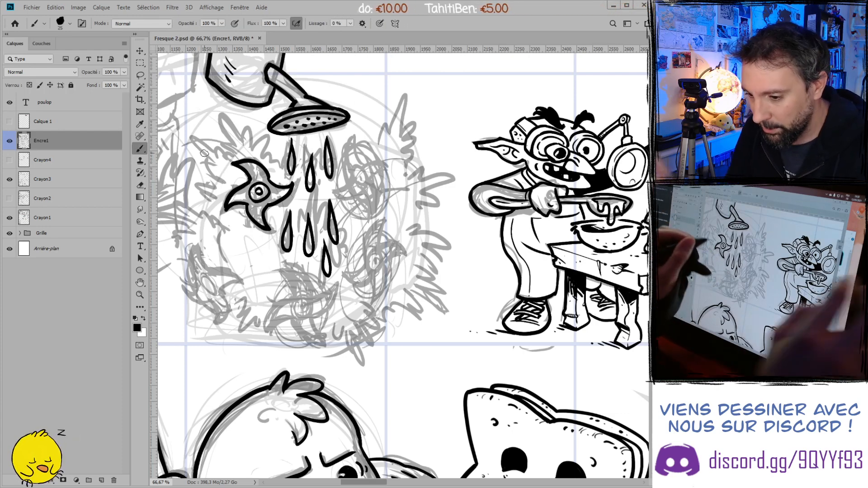
pyautogui.press('e')
pyautogui.moveTo(267, 229); pyautogui.dragTo(246, 208)
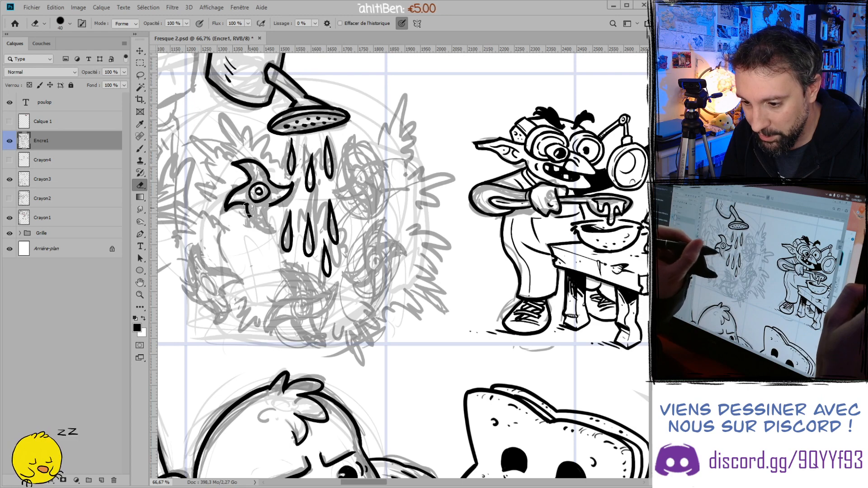
pyautogui.press('b')
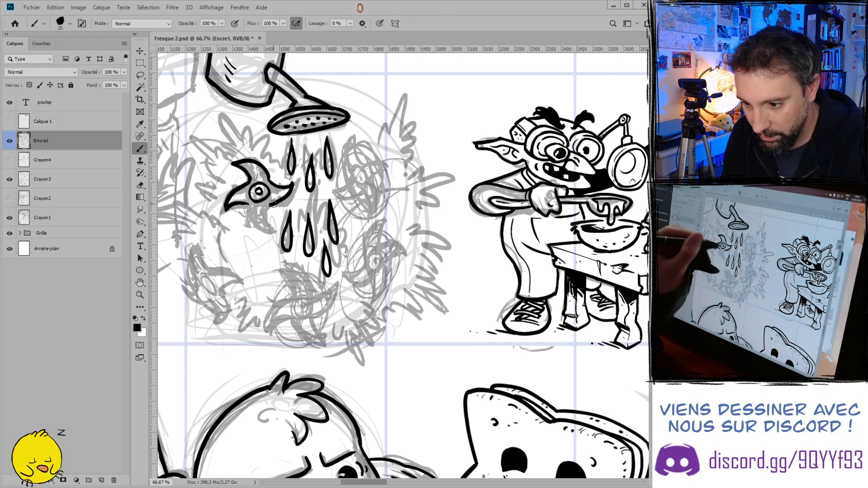
pyautogui.moveTo(269, 211)
pyautogui.mouseDown()
pyautogui.moveTo(272, 223)
pyautogui.moveTo(249, 206)
pyautogui.mouseUp()
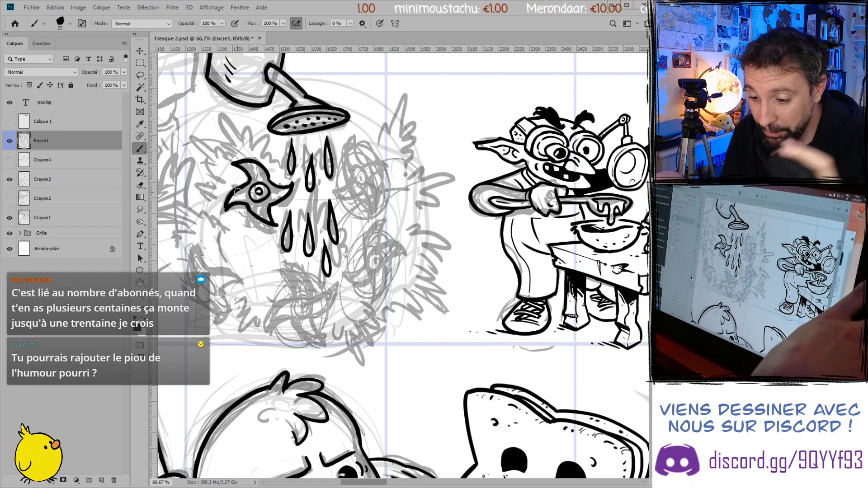
pyautogui.press('e')
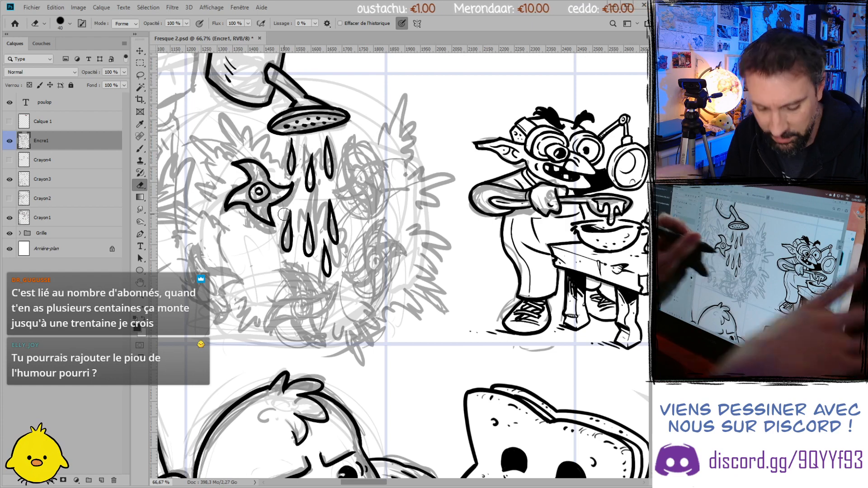
pyautogui.press('b')
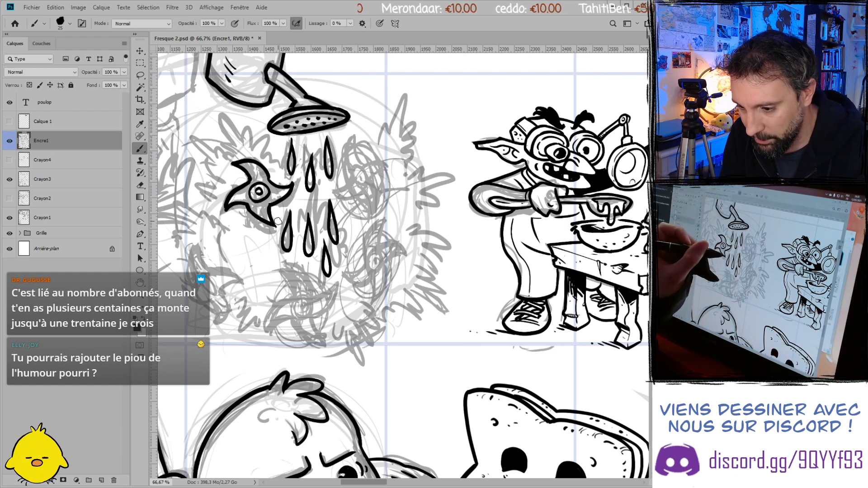
pyautogui.press('e')
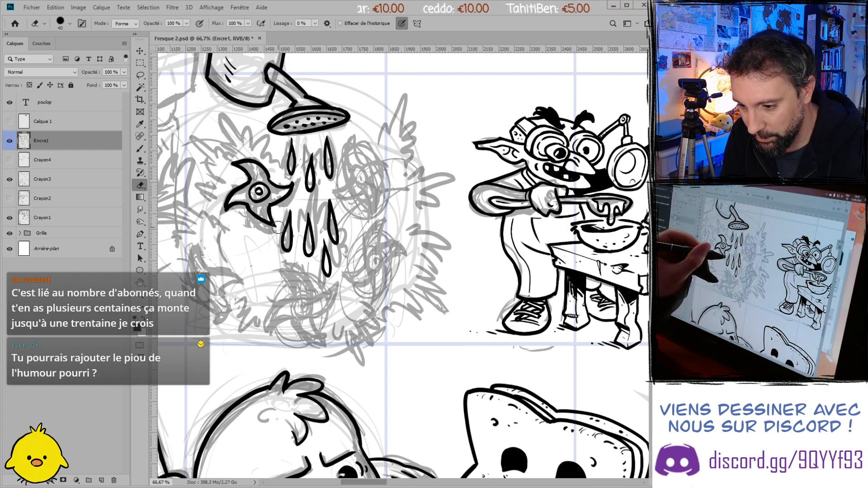
pyautogui.press('b')
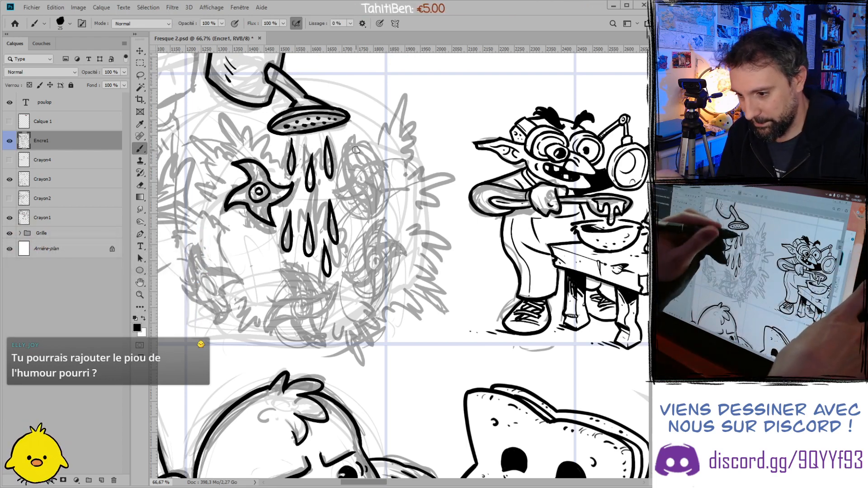
# - Ink the bush's upper-right flower with curved, pointed petals and a ringed round centre
pyautogui.moveTo(353, 137)
pyautogui.mouseDown()
pyautogui.moveTo(361, 165)
pyautogui.moveTo(343, 175)
pyautogui.mouseUp()
pyautogui.hotkey('ctrl', 'z')
pyautogui.moveTo(356, 138)
pyautogui.mouseDown()
pyautogui.moveTo(347, 179)
pyautogui.moveTo(329, 187)
pyautogui.moveTo(365, 188)
pyautogui.moveTo(391, 170)
pyautogui.moveTo(367, 178)
pyautogui.moveTo(369, 220)
pyautogui.moveTo(376, 179)
pyautogui.mouseUp()
pyautogui.hotkey('ctrl', 'z')
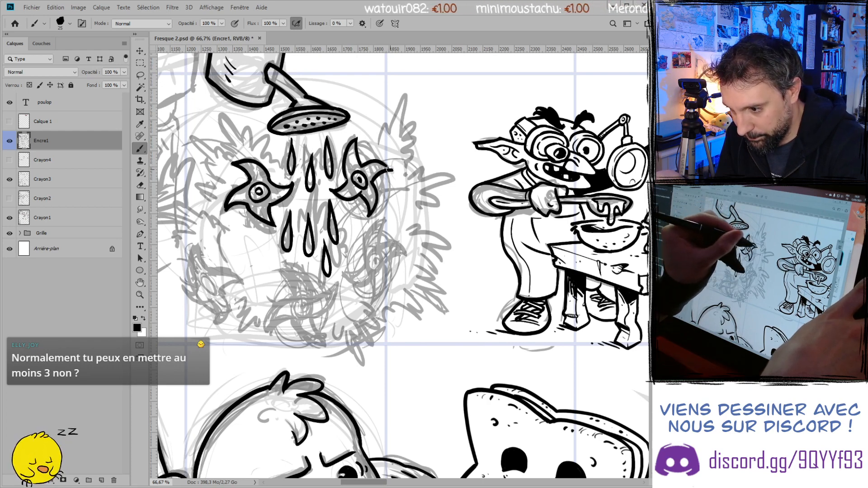
# - Erase the overshooting line at the right petal tip of the upper-right flower and clean up its inking
pyautogui.press('e')
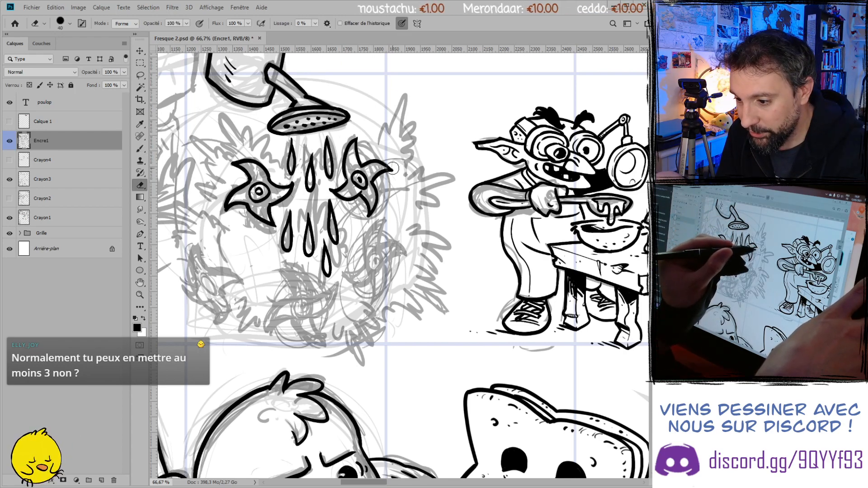
pyautogui.press('b')
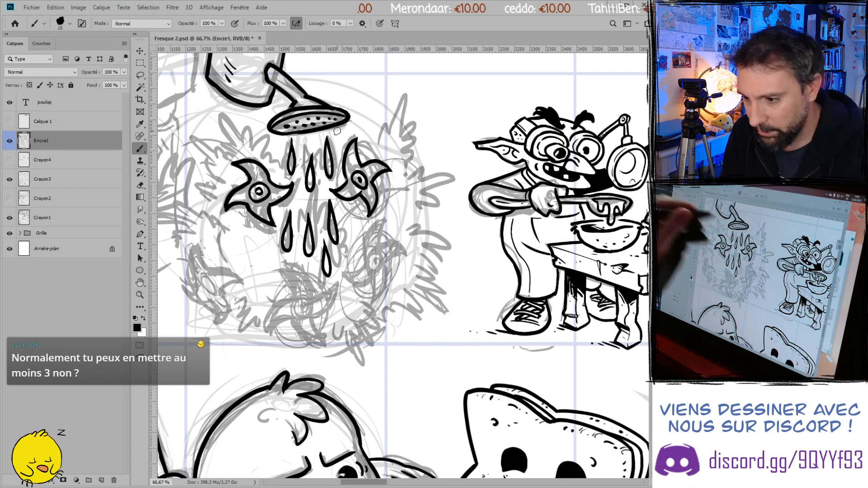
pyautogui.press('e')
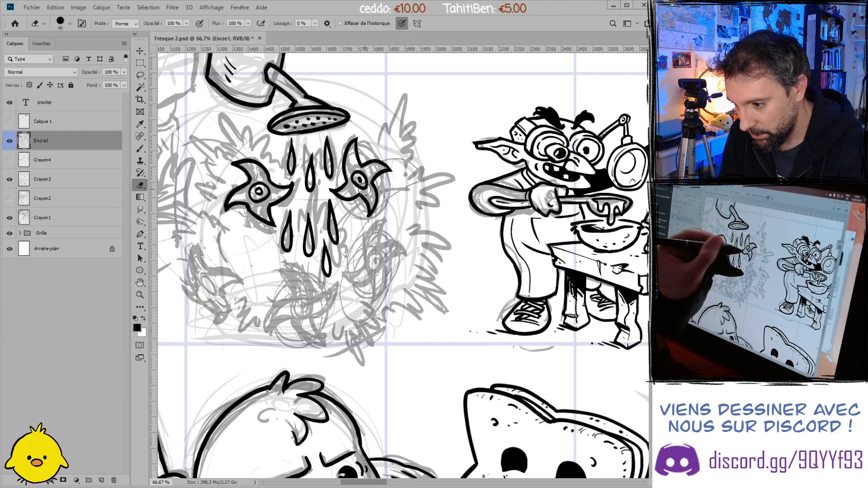
pyautogui.press('b')
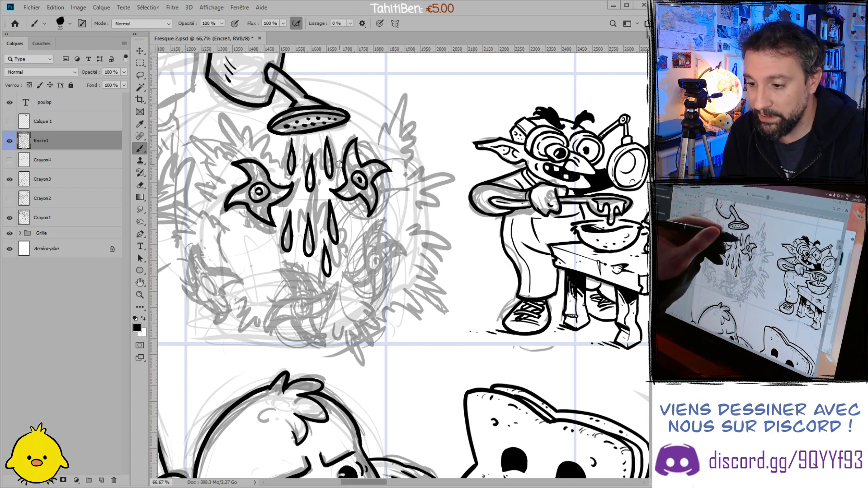
# - Ink the lower-right flower of the bush with curved, pointed petals around a ringed centre
pyautogui.moveTo(364, 261); pyautogui.dragTo(384, 223)
pyautogui.moveTo(366, 262)
pyautogui.mouseDown()
pyautogui.moveTo(345, 272)
pyautogui.moveTo(347, 287)
pyautogui.mouseUp()
pyautogui.moveTo(381, 246)
pyautogui.mouseDown()
pyautogui.moveTo(395, 262)
pyautogui.moveTo(386, 266)
pyautogui.moveTo(401, 257)
pyautogui.moveTo(377, 276)
pyautogui.moveTo(373, 305)
pyautogui.moveTo(377, 240)
pyautogui.moveTo(376, 260)
pyautogui.mouseUp()
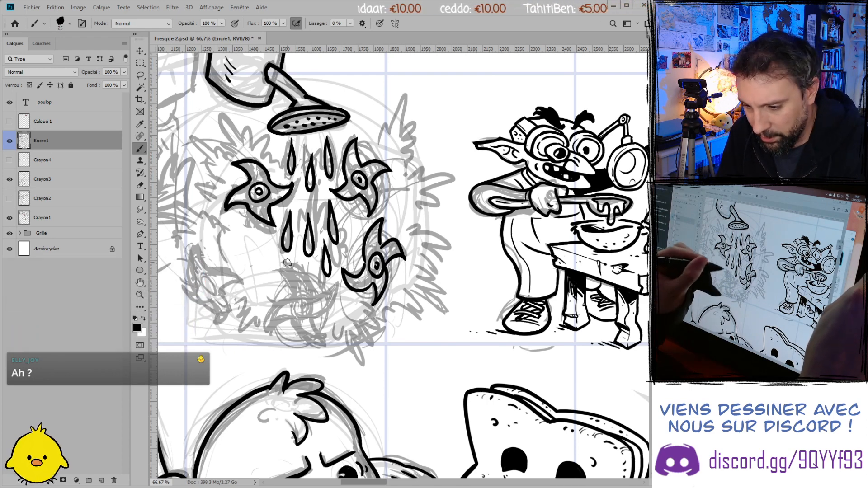
# - Ink the bottom-centre flower of the bush, redoing its upper petal until the curve fits, and give it a ringed centre
pyautogui.moveTo(271, 274); pyautogui.dragTo(312, 296)
pyautogui.hotkey('ctrl', 'z')
pyautogui.moveTo(271, 274)
pyautogui.mouseDown()
pyautogui.moveTo(312, 296)
pyautogui.moveTo(287, 289)
pyautogui.moveTo(310, 293)
pyautogui.moveTo(291, 298)
pyautogui.mouseUp()
pyautogui.hotkey('ctrl', 'z')
pyautogui.hotkey('ctrl', 'z')
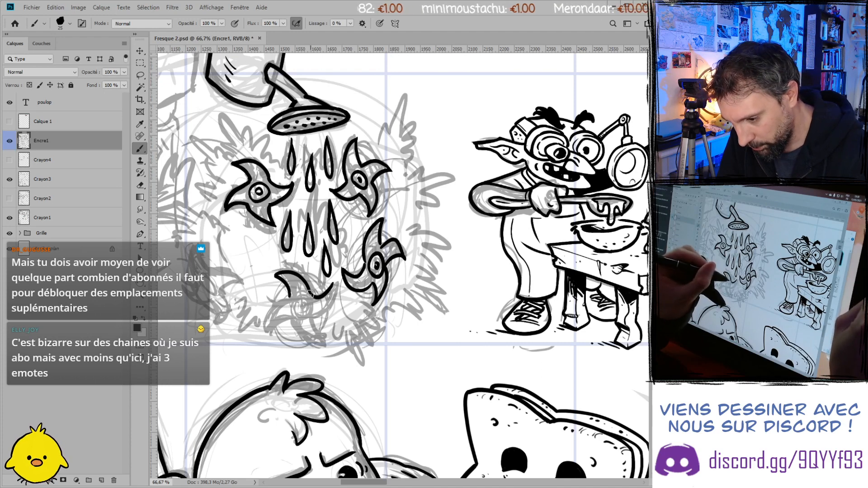
pyautogui.moveTo(334, 284); pyautogui.dragTo(320, 316)
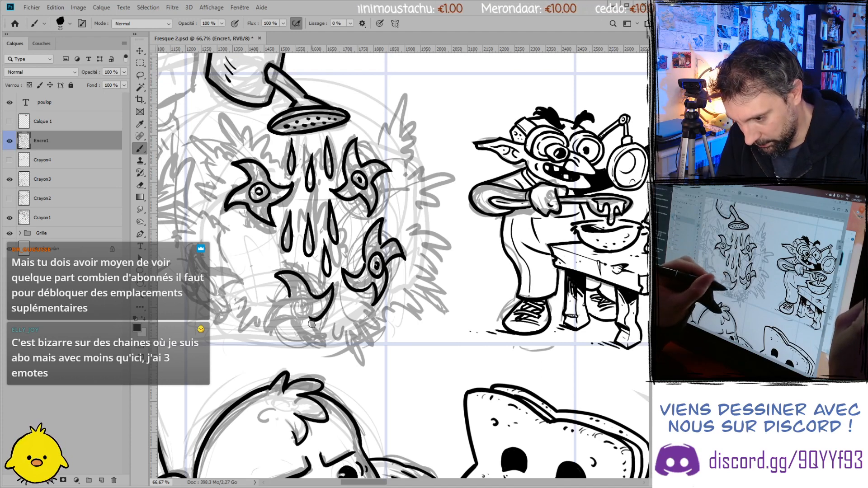
pyautogui.moveTo(323, 342); pyautogui.dragTo(293, 319)
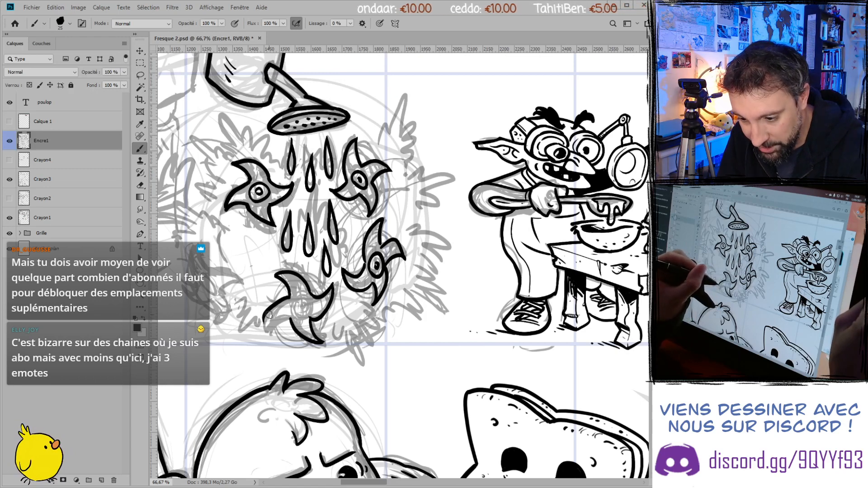
pyautogui.moveTo(266, 328); pyautogui.dragTo(292, 318)
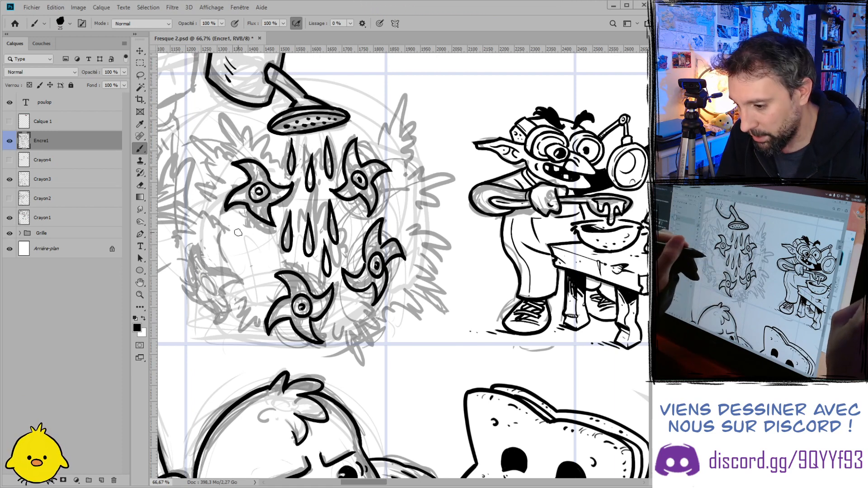
# - Ink the lower-left flower of the bush with curved, pointed petals and a ringed centre
pyautogui.moveTo(205, 240)
pyautogui.mouseDown()
pyautogui.moveTo(196, 272)
pyautogui.moveTo(207, 265)
pyautogui.moveTo(240, 286)
pyautogui.moveTo(223, 293)
pyautogui.moveTo(213, 326)
pyautogui.mouseUp()
pyautogui.hotkey('ctrl', 'z')
pyautogui.moveTo(230, 286)
pyautogui.mouseDown()
pyautogui.moveTo(215, 322)
pyautogui.moveTo(189, 295)
pyautogui.moveTo(210, 298)
pyautogui.moveTo(182, 283)
pyautogui.moveTo(189, 293)
pyautogui.moveTo(210, 271)
pyautogui.moveTo(206, 287)
pyautogui.mouseUp()
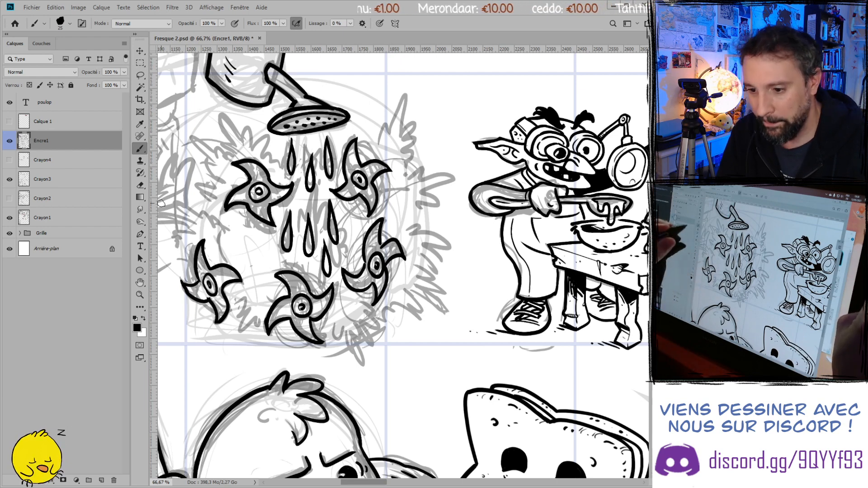
# - Ink the spiky leaves along the bush's top edge and down its right side
pyautogui.moveTo(193, 134)
pyautogui.mouseDown()
pyautogui.moveTo(217, 150)
pyautogui.moveTo(213, 163)
pyautogui.moveTo(219, 138)
pyautogui.moveTo(240, 134)
pyautogui.moveTo(230, 155)
pyautogui.moveTo(243, 133)
pyautogui.moveTo(277, 169)
pyautogui.mouseUp()
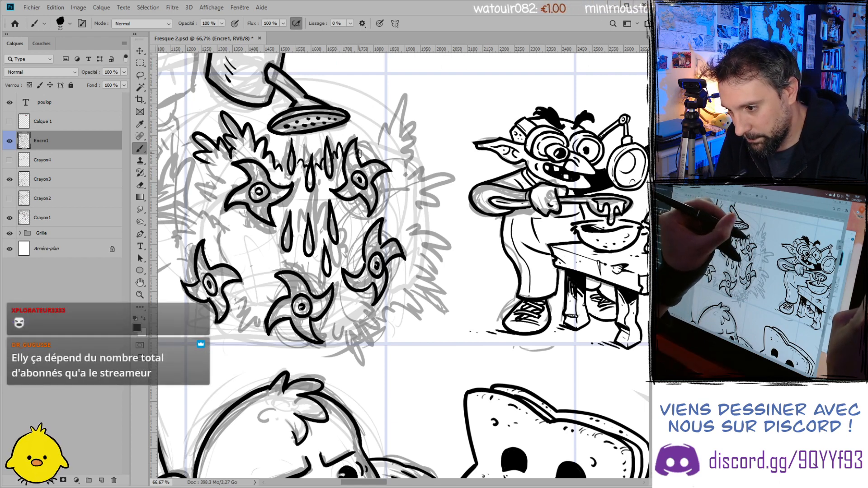
pyautogui.moveTo(378, 129)
pyautogui.mouseDown()
pyautogui.moveTo(397, 132)
pyautogui.moveTo(408, 180)
pyautogui.moveTo(427, 184)
pyautogui.moveTo(416, 212)
pyautogui.moveTo(424, 220)
pyautogui.moveTo(409, 232)
pyautogui.moveTo(445, 247)
pyautogui.moveTo(427, 249)
pyautogui.moveTo(437, 266)
pyautogui.mouseUp()
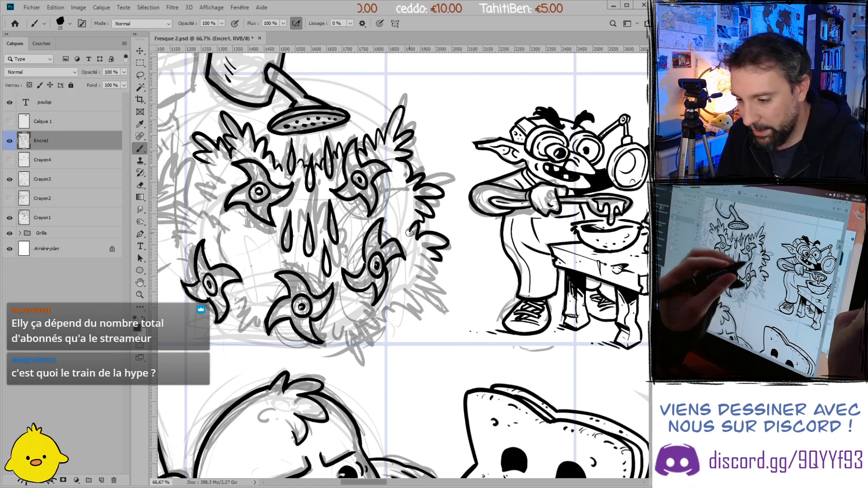
pyautogui.moveTo(421, 285); pyautogui.dragTo(418, 293)
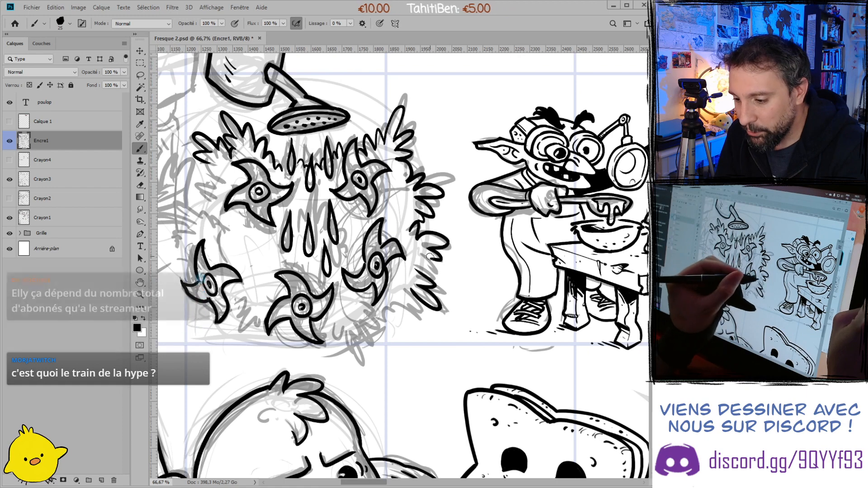
pyautogui.moveTo(431, 255); pyautogui.dragTo(419, 267)
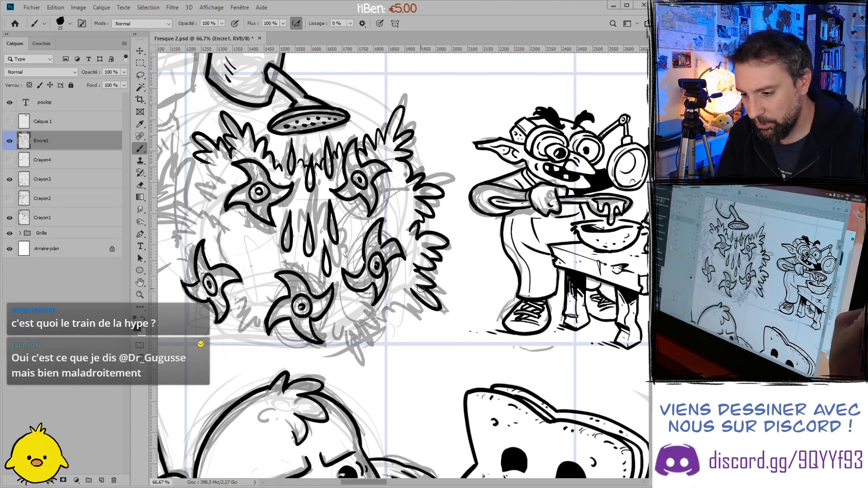
pyautogui.press('e')
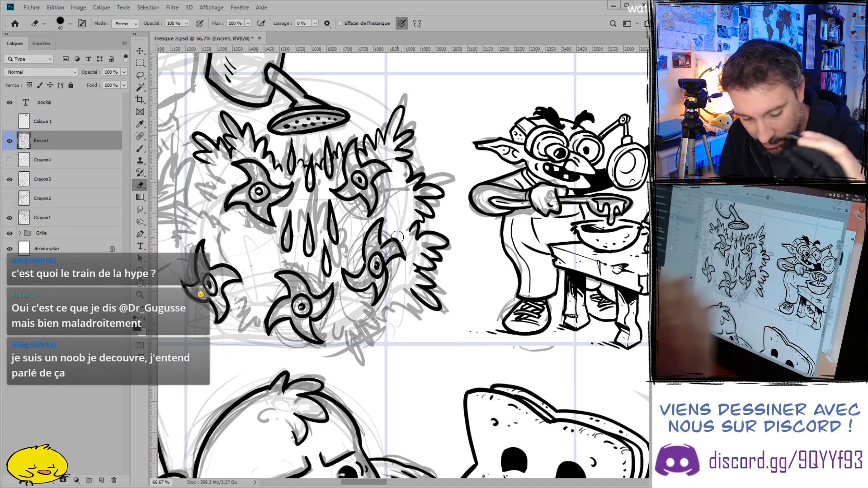
pyautogui.press('b')
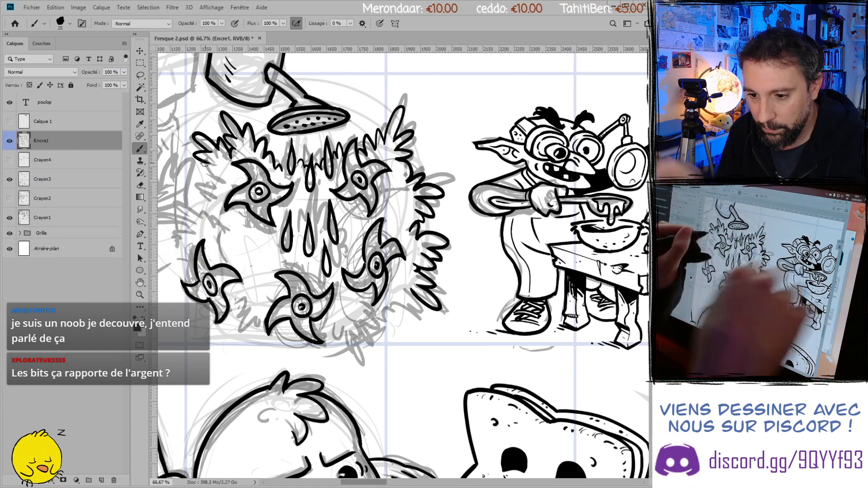
# - Ink spiky leaves left of the upper-left flower and along the whole lower edge of the bush
pyautogui.moveTo(193, 184)
pyautogui.mouseDown()
pyautogui.moveTo(212, 189)
pyautogui.moveTo(222, 179)
pyautogui.mouseUp()
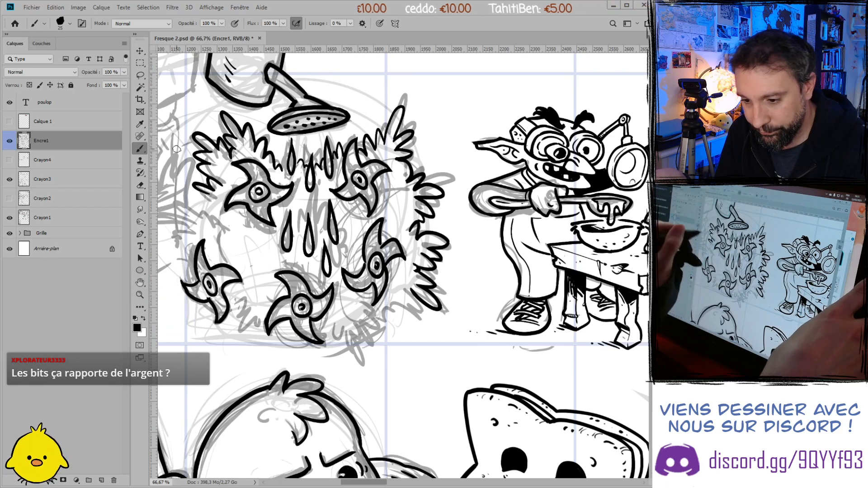
pyautogui.moveTo(362, 330)
pyautogui.mouseDown()
pyautogui.moveTo(387, 333)
pyautogui.moveTo(378, 317)
pyautogui.moveTo(395, 308)
pyautogui.moveTo(408, 317)
pyautogui.moveTo(407, 284)
pyautogui.mouseUp()
pyautogui.moveTo(353, 339)
pyautogui.mouseDown()
pyautogui.moveTo(358, 361)
pyautogui.moveTo(354, 337)
pyautogui.moveTo(365, 334)
pyautogui.moveTo(339, 324)
pyautogui.mouseUp()
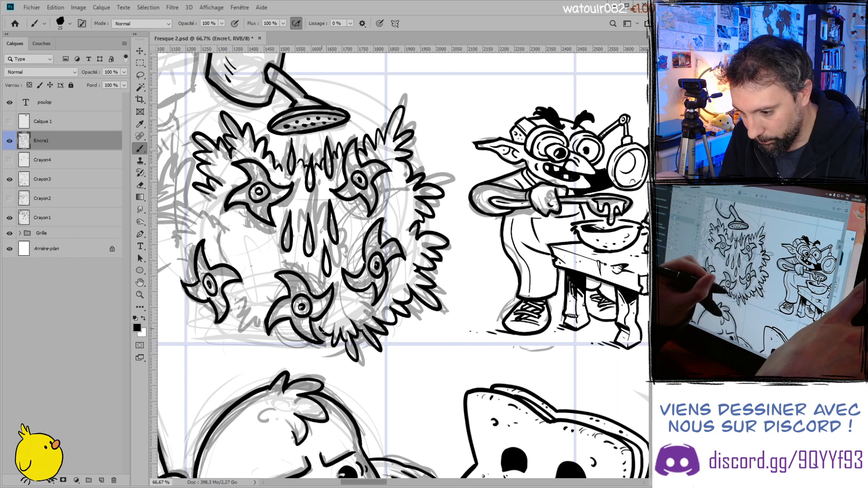
pyautogui.moveTo(286, 326)
pyautogui.mouseDown()
pyautogui.moveTo(294, 349)
pyautogui.moveTo(279, 326)
pyautogui.moveTo(264, 337)
pyautogui.mouseUp()
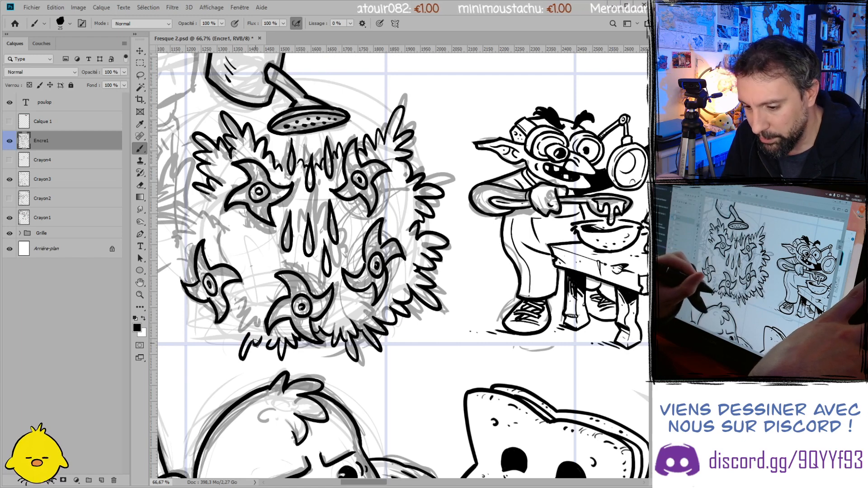
pyautogui.moveTo(249, 337)
pyautogui.mouseDown()
pyautogui.moveTo(269, 341)
pyautogui.moveTo(232, 314)
pyautogui.moveTo(240, 321)
pyautogui.moveTo(240, 312)
pyautogui.moveTo(243, 339)
pyautogui.moveTo(244, 315)
pyautogui.mouseUp()
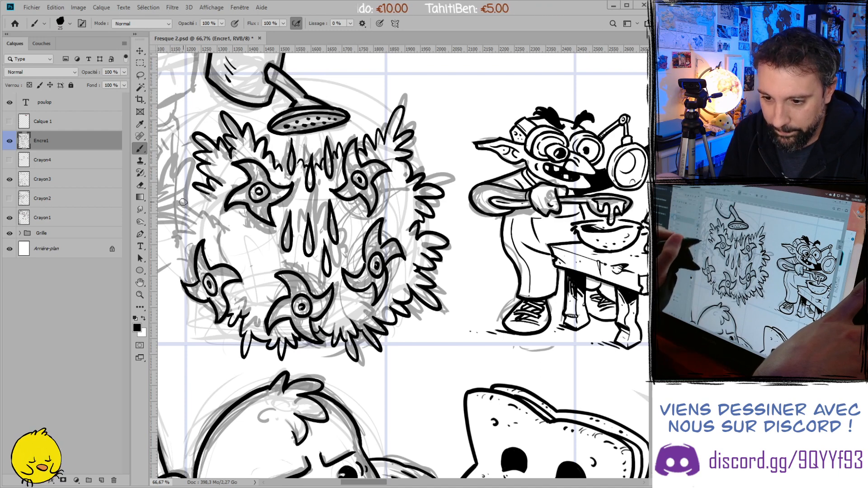
# - Ink the spiky leaves down the bush's left side to the lower-left flower, redoing the first leaf strokes
pyautogui.moveTo(174, 197); pyautogui.dragTo(202, 206)
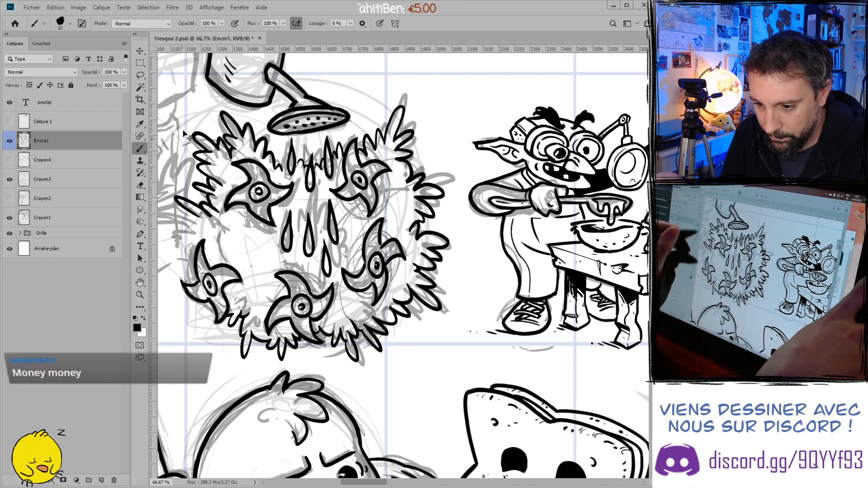
pyautogui.hotkey('ctrl', 'z')
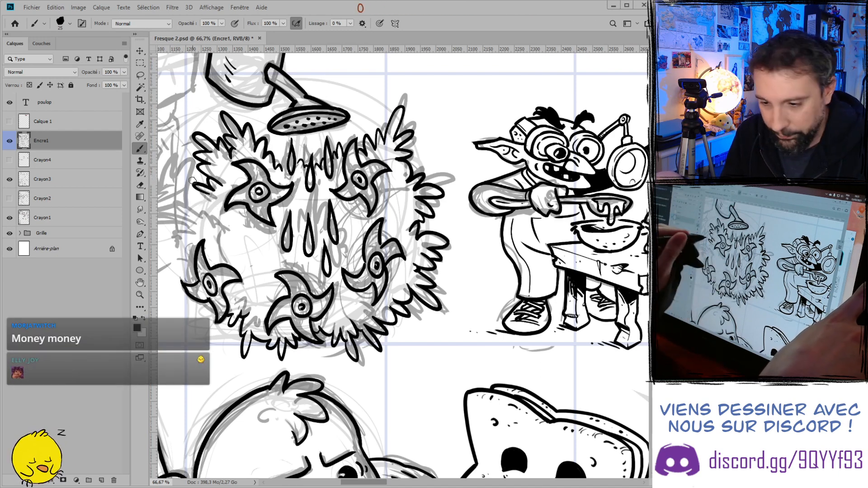
pyautogui.moveTo(202, 197)
pyautogui.mouseDown()
pyautogui.moveTo(214, 208)
pyautogui.moveTo(208, 218)
pyautogui.mouseUp()
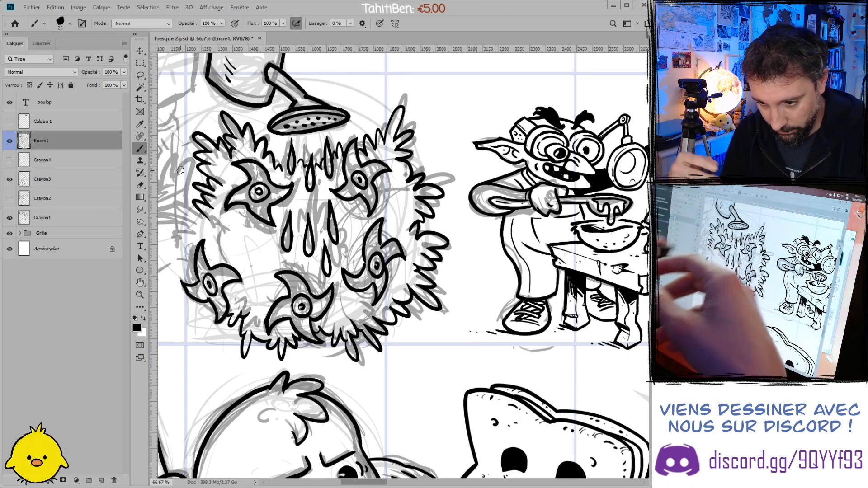
pyautogui.moveTo(199, 218); pyautogui.dragTo(187, 228)
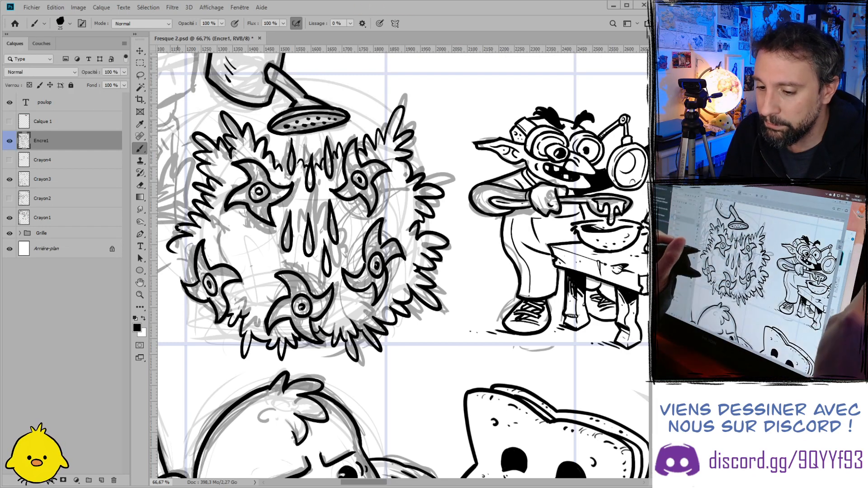
pyautogui.moveTo(169, 251); pyautogui.dragTo(176, 241)
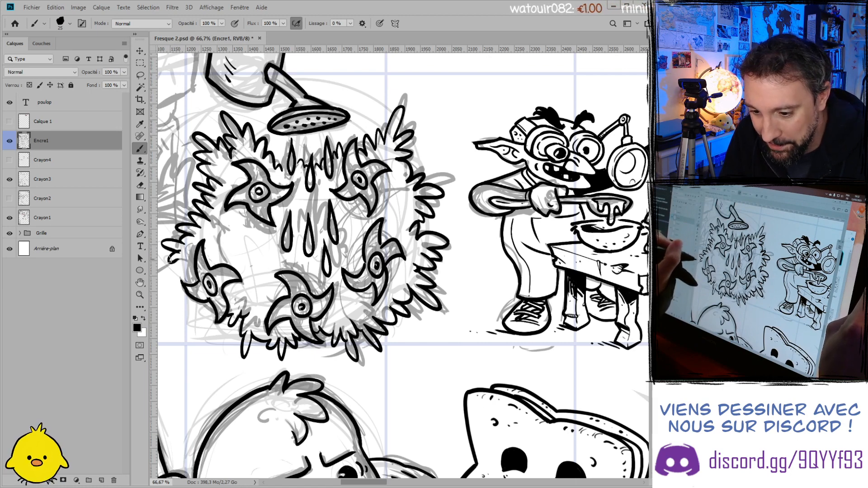
pyautogui.moveTo(180, 254); pyautogui.dragTo(164, 239)
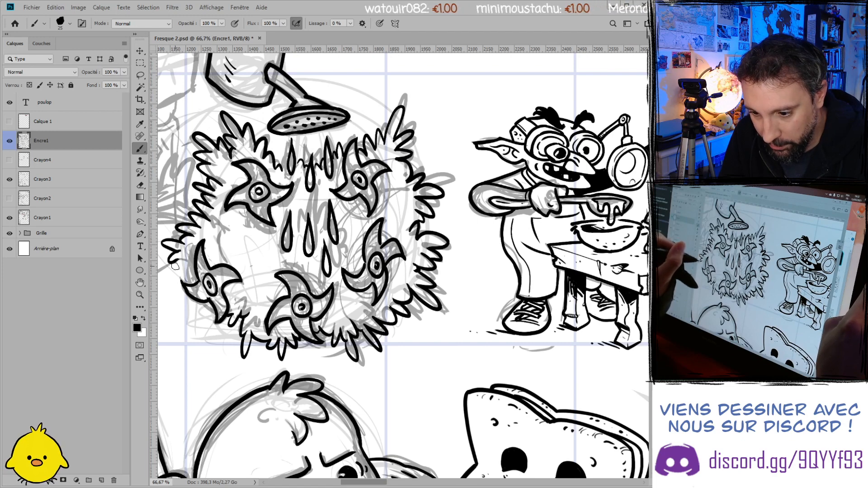
# - Ink the angular outline of the wall's top stone beside the watering can, redoing its upper and right edges
pyautogui.moveTo(161, 276); pyautogui.dragTo(231, 159)
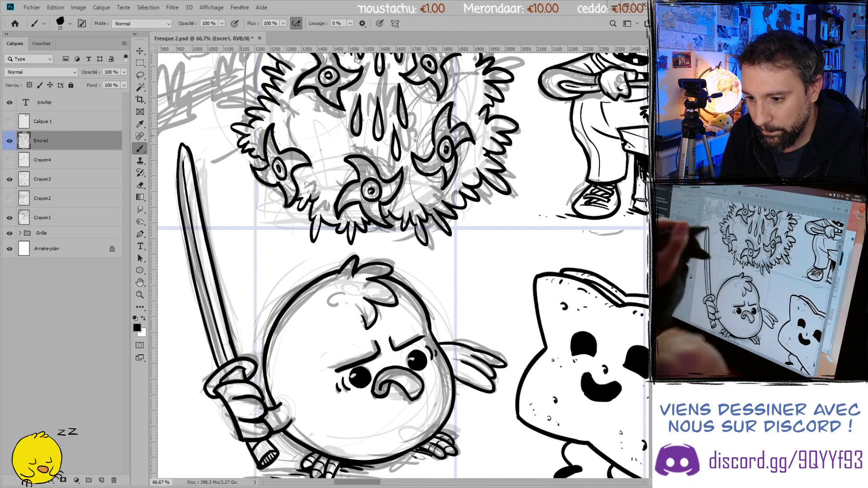
pyautogui.hotkey('ctrl', '-')
pyautogui.hotkey('ctrl', '+')
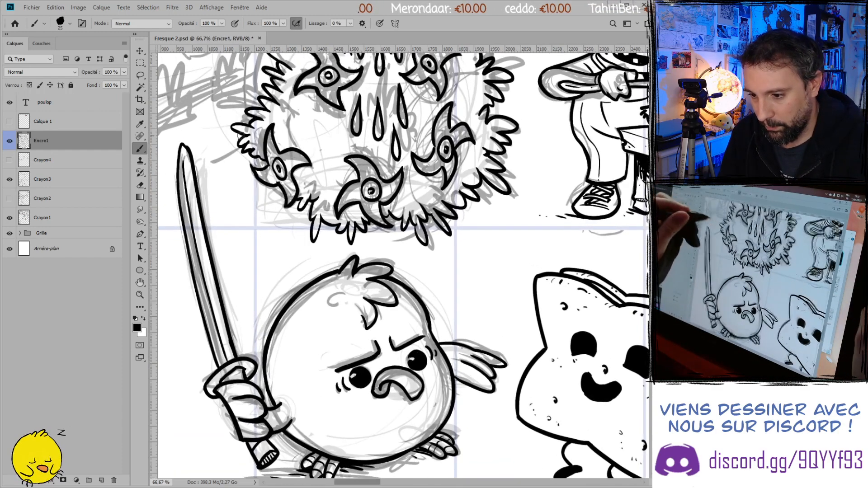
pyautogui.hotkey('ctrl', '-')
pyautogui.hotkey('ctrl', '-')
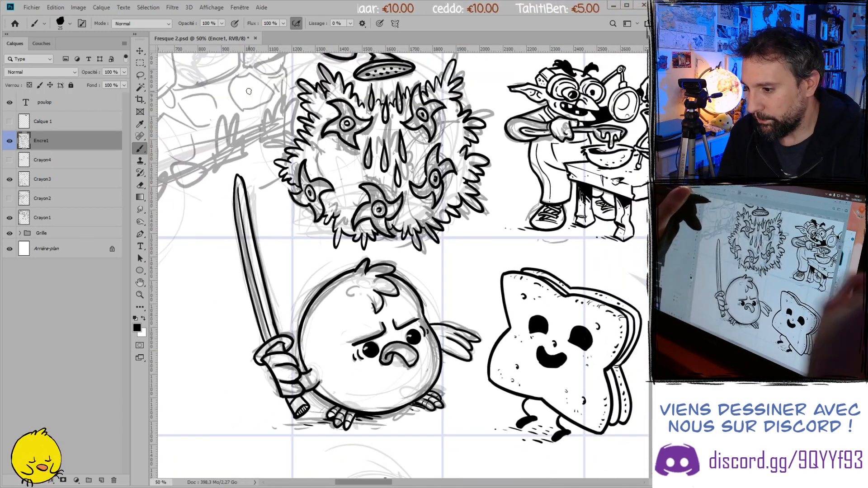
pyautogui.moveTo(266, 139); pyautogui.dragTo(321, 280)
pyautogui.moveTo(312, 134)
pyautogui.mouseDown()
pyautogui.moveTo(350, 142)
pyautogui.moveTo(350, 187)
pyautogui.moveTo(327, 194)
pyautogui.mouseUp()
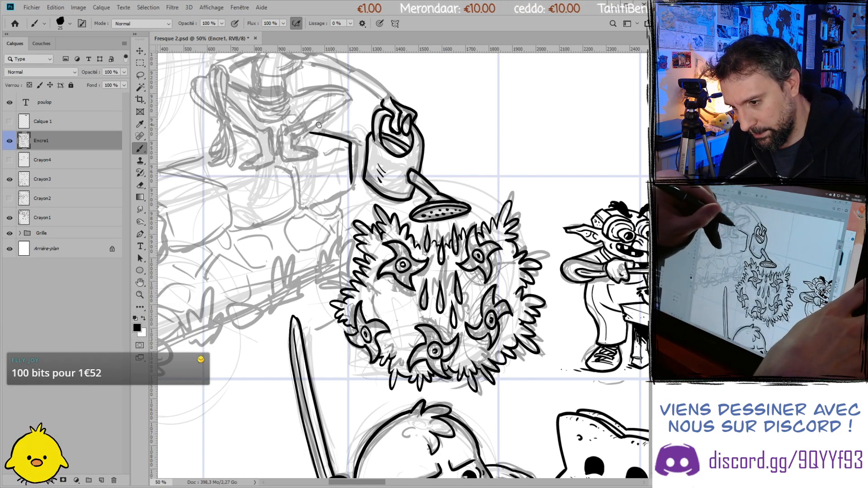
pyautogui.hotkey('ctrl', 'z')
pyautogui.moveTo(311, 133)
pyautogui.mouseDown()
pyautogui.moveTo(342, 139)
pyautogui.moveTo(338, 194)
pyautogui.mouseUp()
pyautogui.hotkey('ctrl', 'z')
pyautogui.moveTo(311, 134)
pyautogui.mouseDown()
pyautogui.moveTo(354, 152)
pyautogui.moveTo(348, 191)
pyautogui.moveTo(309, 206)
pyautogui.mouseUp()
pyautogui.moveTo(292, 165); pyautogui.dragTo(302, 196)
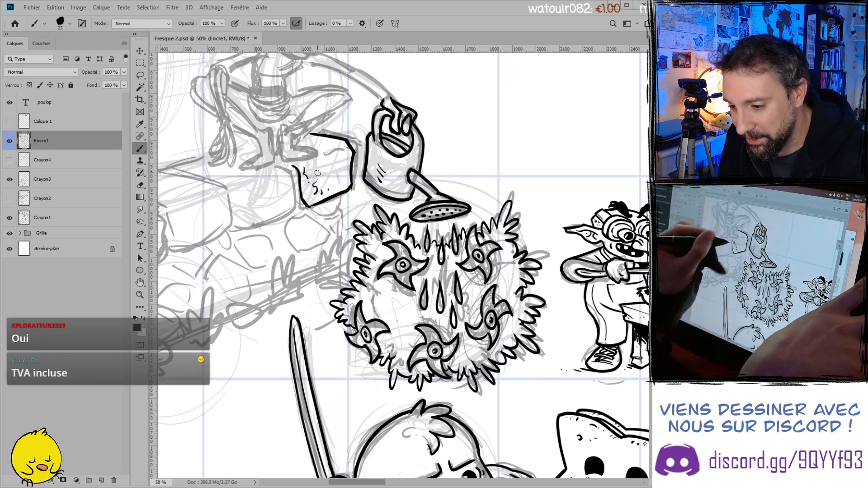
# - Add short hatching strokes and small texture marks to the right part of the stone beside the watering can
pyautogui.moveTo(334, 166); pyautogui.dragTo(330, 175)
pyautogui.moveTo(337, 166); pyautogui.dragTo(333, 175)
pyautogui.moveTo(340, 168)
pyautogui.mouseDown()
pyautogui.moveTo(336, 176)
pyautogui.moveTo(340, 149)
pyautogui.moveTo(349, 150)
pyautogui.mouseUp()
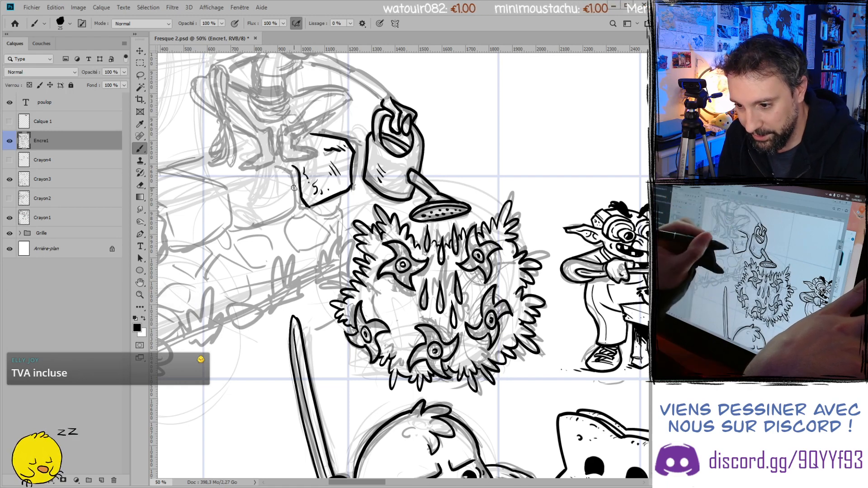
# - Ink the top stone beneath the character's feet: its sides, lower edge, slanted front edge and back corner
pyautogui.moveTo(290, 172)
pyautogui.mouseDown()
pyautogui.moveTo(297, 206)
pyautogui.moveTo(246, 227)
pyautogui.mouseUp()
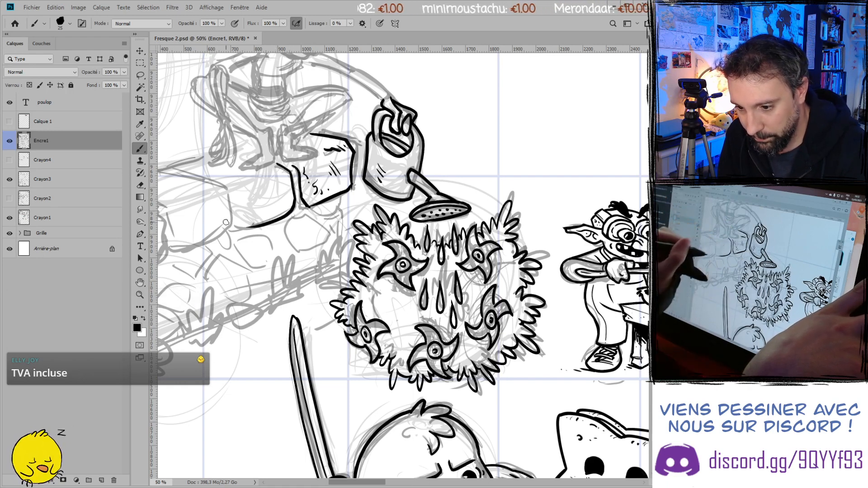
pyautogui.moveTo(225, 190); pyautogui.dragTo(230, 221)
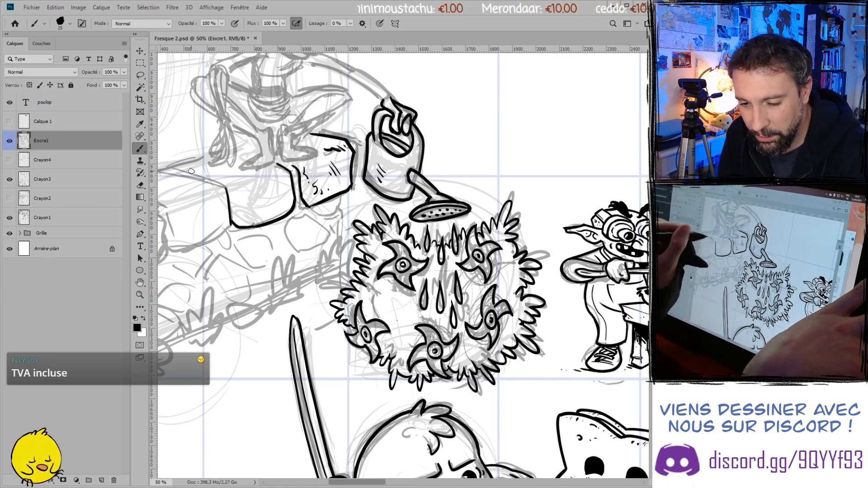
pyautogui.moveTo(170, 170)
pyautogui.mouseDown()
pyautogui.moveTo(218, 184)
pyautogui.moveTo(221, 177)
pyautogui.moveTo(234, 216)
pyautogui.mouseUp()
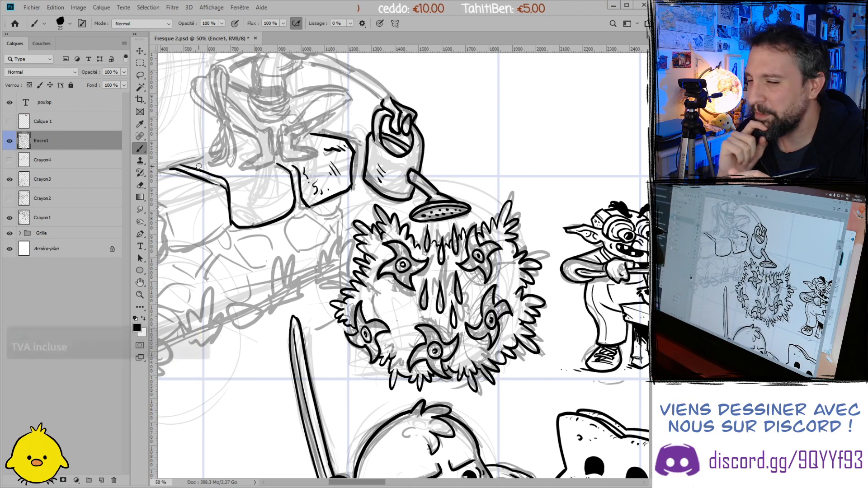
pyautogui.moveTo(177, 168)
pyautogui.mouseDown()
pyautogui.moveTo(210, 154)
pyautogui.moveTo(177, 156)
pyautogui.moveTo(173, 168)
pyautogui.moveTo(212, 166)
pyautogui.mouseUp()
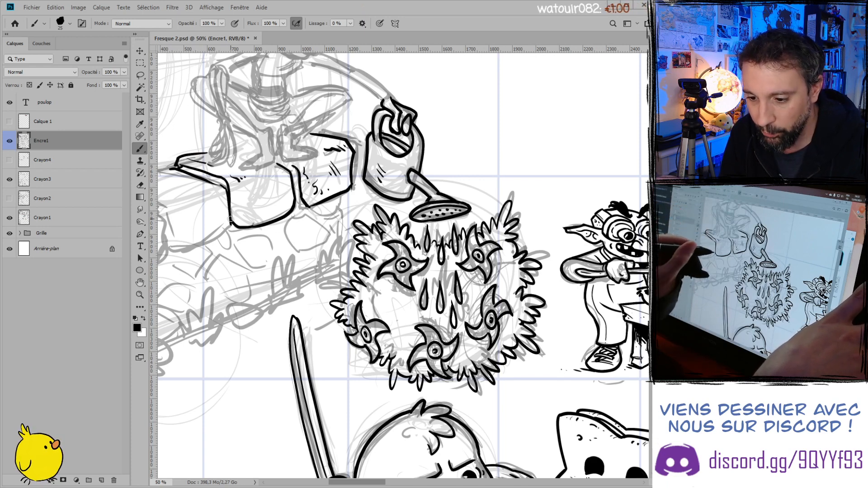
# - Ink the next top stone's front outline and the upper and right edges of the stone near the canvas edge, redoing the latter
pyautogui.moveTo(226, 269)
pyautogui.mouseDown()
pyautogui.moveTo(350, 250)
pyautogui.moveTo(384, 254)
pyautogui.mouseUp()
pyautogui.moveTo(218, 168)
pyautogui.mouseDown()
pyautogui.moveTo(257, 165)
pyautogui.moveTo(315, 198)
pyautogui.moveTo(323, 235)
pyautogui.moveTo(282, 255)
pyautogui.mouseUp()
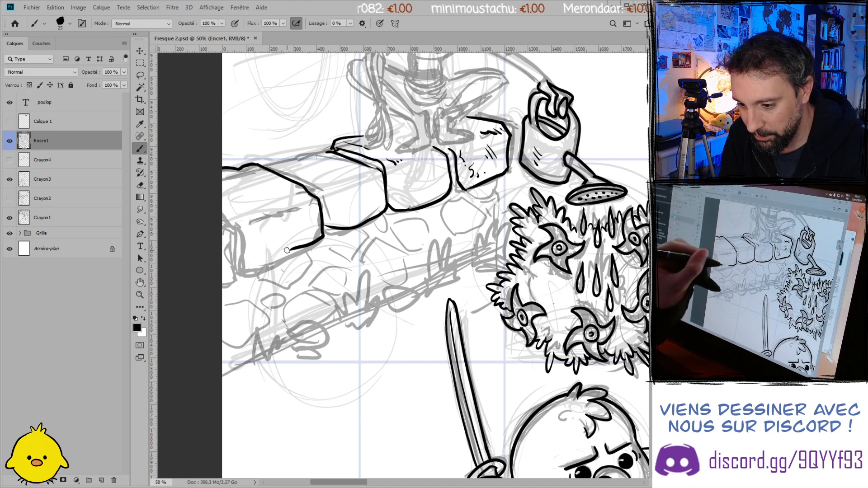
pyautogui.hotkey('ctrl', 'z')
pyautogui.moveTo(222, 170)
pyautogui.mouseDown()
pyautogui.moveTo(255, 165)
pyautogui.moveTo(314, 198)
pyautogui.moveTo(317, 233)
pyautogui.moveTo(271, 267)
pyautogui.mouseUp()
pyautogui.hotkey('ctrl', 'z')
pyautogui.moveTo(223, 168)
pyautogui.mouseDown()
pyautogui.moveTo(260, 165)
pyautogui.moveTo(311, 197)
pyautogui.moveTo(303, 252)
pyautogui.moveTo(250, 260)
pyautogui.mouseUp()
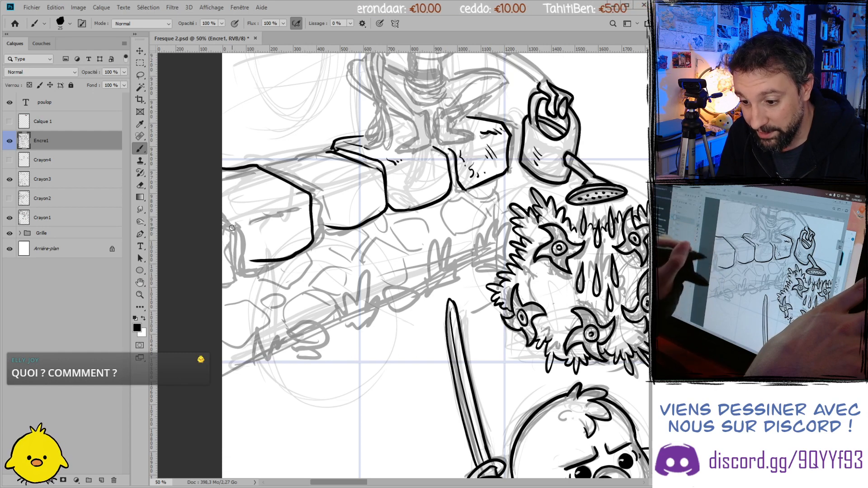
# - Ink the left and lower edges of the stone near the canvas edge, redoing the left edge and cleaning its lower corner with the Eraser
pyautogui.moveTo(219, 211)
pyautogui.mouseDown()
pyautogui.moveTo(243, 264)
pyautogui.moveTo(261, 267)
pyautogui.moveTo(263, 255)
pyautogui.moveTo(238, 270)
pyautogui.mouseUp()
pyautogui.hotkey('ctrl', 'z')
pyautogui.hotkey('ctrl', 'z')
pyautogui.moveTo(220, 217); pyautogui.dragTo(240, 255)
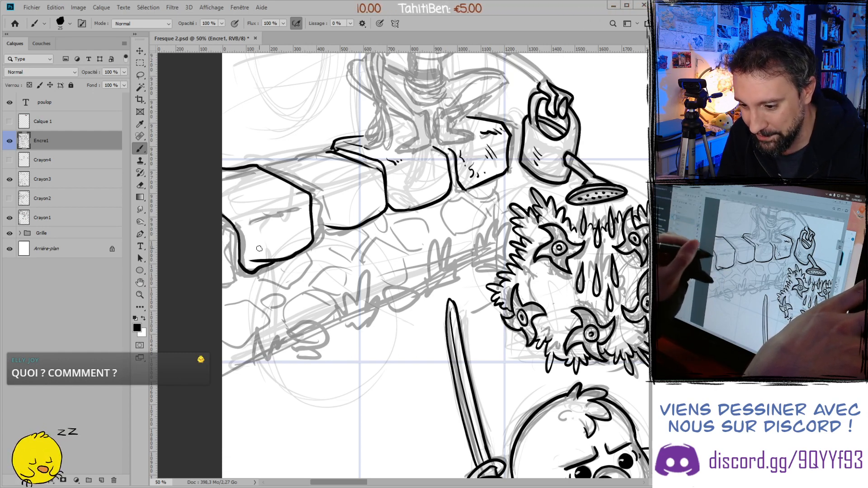
pyautogui.press('e')
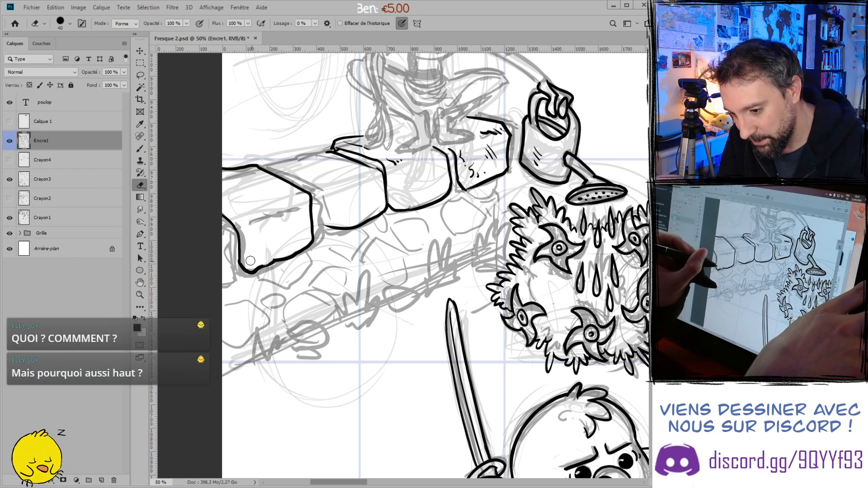
pyautogui.press('b')
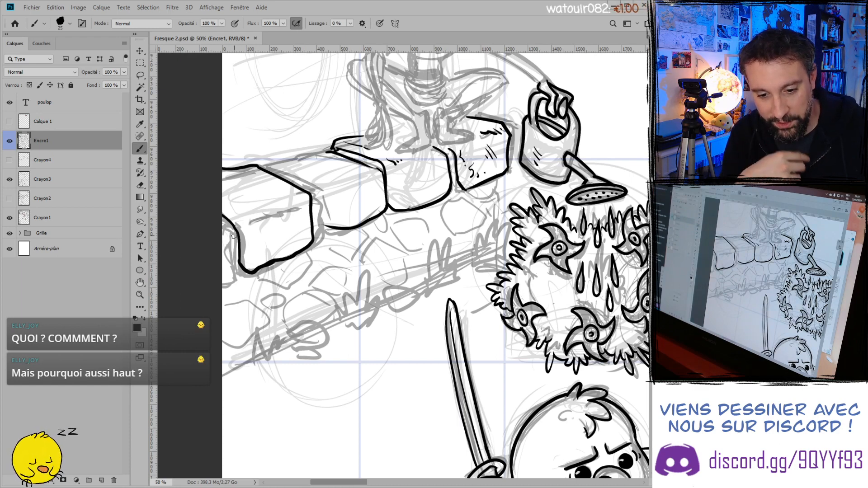
# - Ink the gap and back edge between the two stones left of the character, adding small cracks, dots and hatching to their surfaces
pyautogui.moveTo(231, 185); pyautogui.dragTo(267, 202)
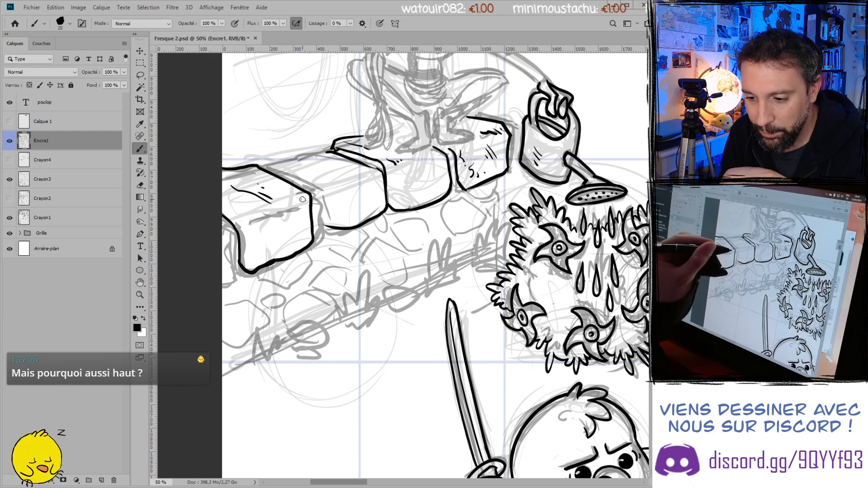
pyautogui.moveTo(272, 173)
pyautogui.mouseDown()
pyautogui.moveTo(309, 186)
pyautogui.moveTo(321, 218)
pyautogui.mouseUp()
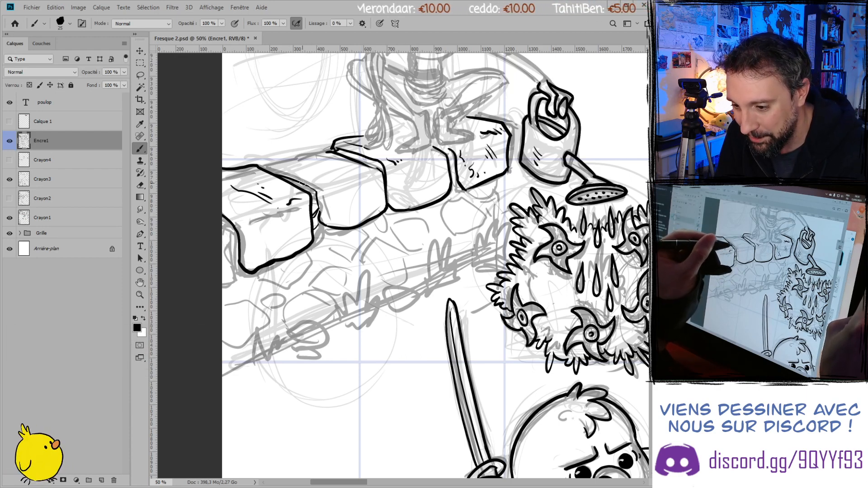
pyautogui.moveTo(261, 163); pyautogui.dragTo(312, 153)
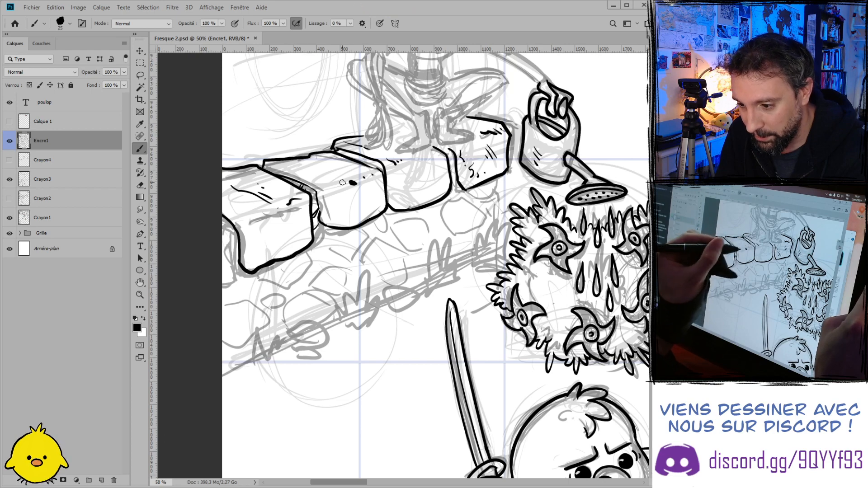
pyautogui.moveTo(334, 196); pyautogui.dragTo(343, 189)
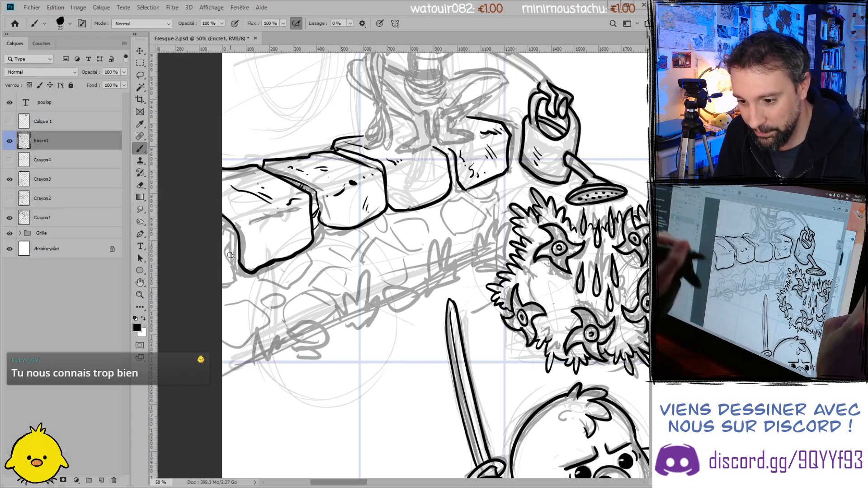
# - Ink the partial top stone cut off by the canvas edge and add hatching, cracks and dots across the top stones
pyautogui.moveTo(218, 218)
pyautogui.mouseDown()
pyautogui.moveTo(236, 275)
pyautogui.moveTo(223, 292)
pyautogui.mouseUp()
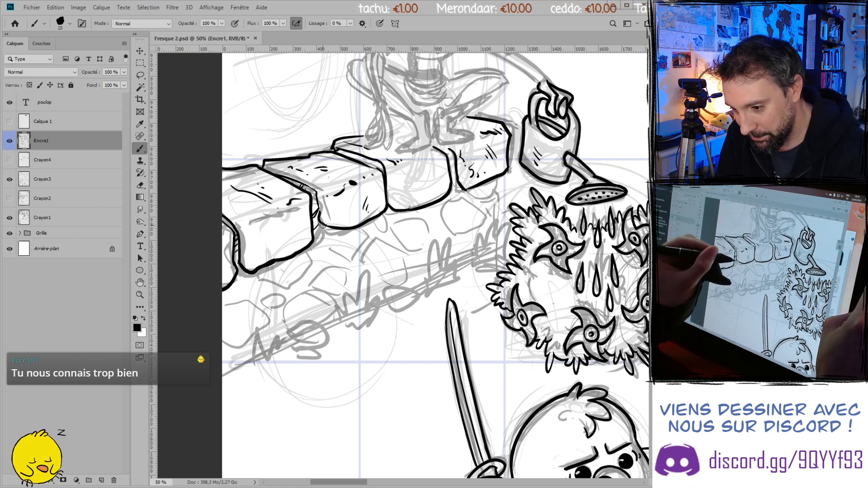
pyautogui.moveTo(323, 225); pyautogui.dragTo(316, 232)
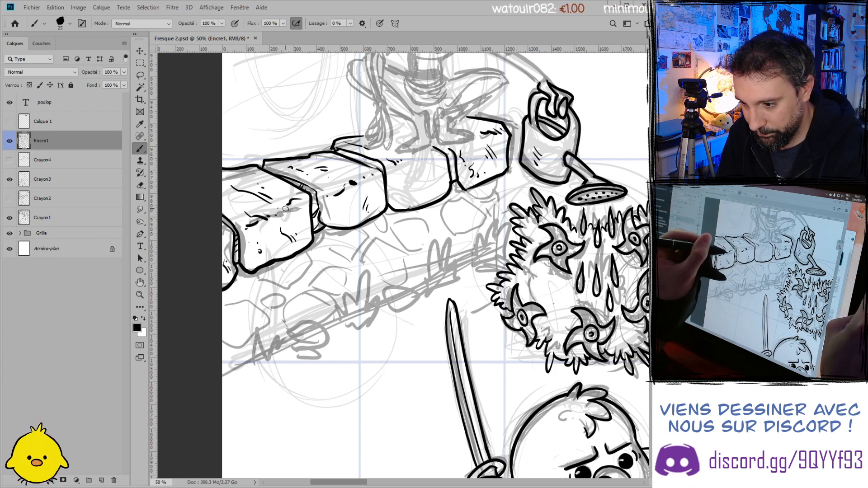
pyautogui.moveTo(428, 160)
pyautogui.mouseDown()
pyautogui.moveTo(394, 170)
pyautogui.moveTo(425, 172)
pyautogui.moveTo(428, 181)
pyautogui.mouseUp()
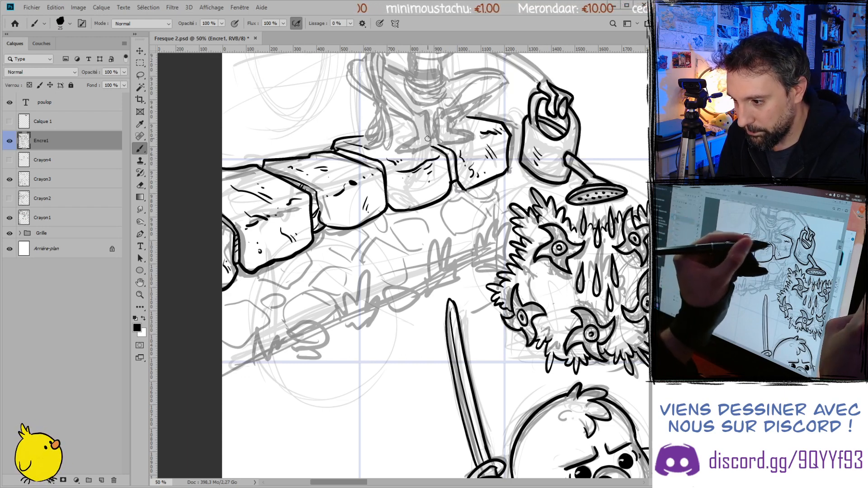
# - Ink the outlines of two irregular wall stones below the leftmost top stones, redoing the first one
pyautogui.moveTo(309, 252)
pyautogui.mouseDown()
pyautogui.moveTo(296, 284)
pyautogui.moveTo(271, 288)
pyautogui.moveTo(258, 275)
pyautogui.mouseUp()
pyautogui.hotkey('ctrl', 'z')
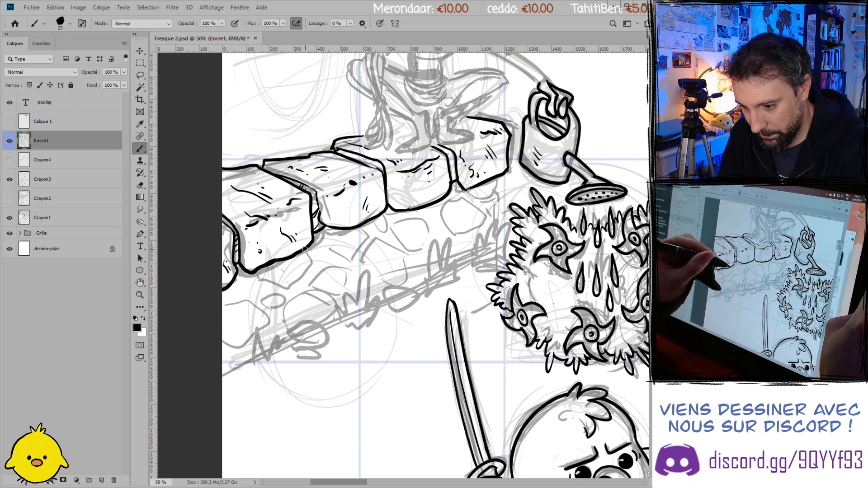
pyautogui.moveTo(224, 304)
pyautogui.mouseDown()
pyautogui.moveTo(252, 300)
pyautogui.moveTo(263, 316)
pyautogui.mouseUp()
# - Ink a spiky tuft of grass at the wall's foot near the canvas edge, redoing its first blades
pyautogui.moveTo(249, 352); pyautogui.dragTo(269, 346)
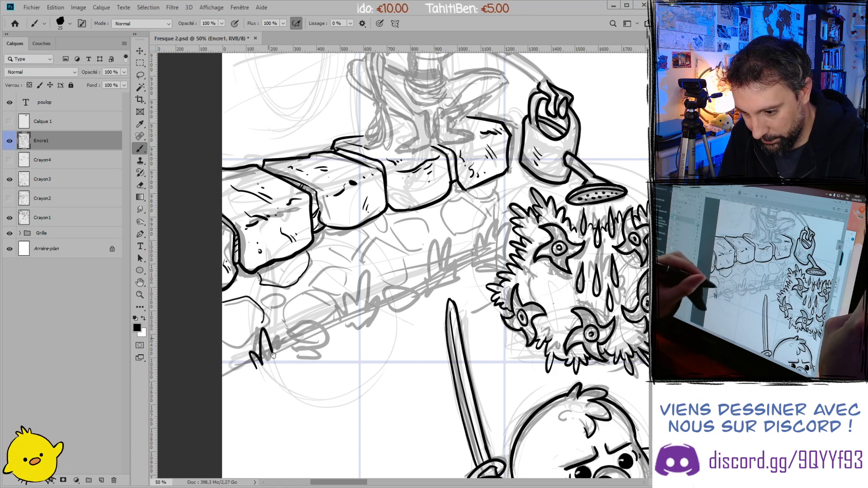
pyautogui.hotkey('ctrl', 'z')
pyautogui.moveTo(254, 317)
pyautogui.mouseDown()
pyautogui.moveTo(271, 355)
pyautogui.moveTo(281, 354)
pyautogui.moveTo(232, 372)
pyautogui.mouseUp()
# - Ink a large and a small pebble beside the leftmost grass tuft and speckle them with texture marks
pyautogui.moveTo(293, 343)
pyautogui.mouseDown()
pyautogui.moveTo(327, 324)
pyautogui.moveTo(300, 336)
pyautogui.moveTo(315, 343)
pyautogui.moveTo(334, 319)
pyautogui.moveTo(316, 347)
pyautogui.moveTo(312, 340)
pyautogui.mouseUp()
pyautogui.hotkey('ctrl', 'z')
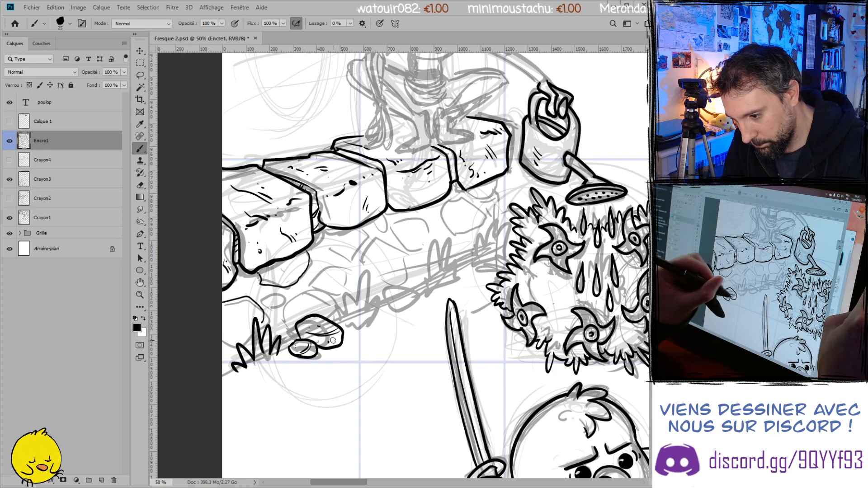
pyautogui.click(296, 347)
# - Ink a taller grass tuft right of the two pebbles, redoing the short ground strokes at its base
pyautogui.moveTo(337, 320); pyautogui.dragTo(373, 265)
pyautogui.moveTo(364, 319); pyautogui.dragTo(384, 288)
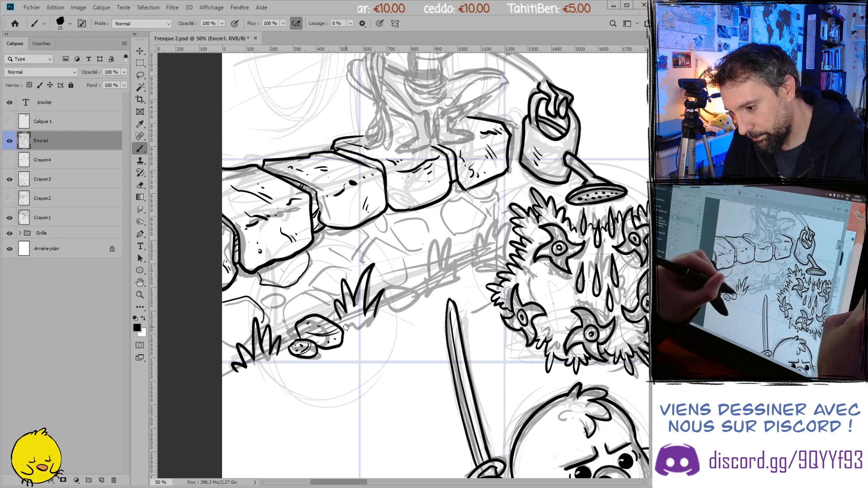
pyautogui.moveTo(345, 330); pyautogui.dragTo(379, 318)
pyautogui.hotkey('ctrl', 'z')
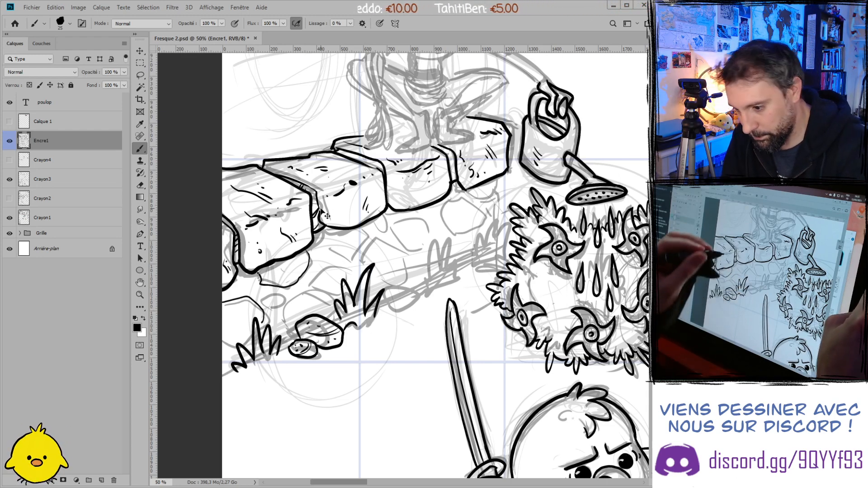
pyautogui.hotkey('ctrl', 'z')
pyautogui.moveTo(351, 326); pyautogui.dragTo(365, 324)
# - Ink a single speckled pebble and a spiky grass tuft beside it along the middle of the wall's foot
pyautogui.moveTo(405, 300)
pyautogui.mouseDown()
pyautogui.moveTo(392, 287)
pyautogui.moveTo(413, 299)
pyautogui.moveTo(397, 299)
pyautogui.moveTo(426, 292)
pyautogui.moveTo(414, 283)
pyautogui.mouseUp()
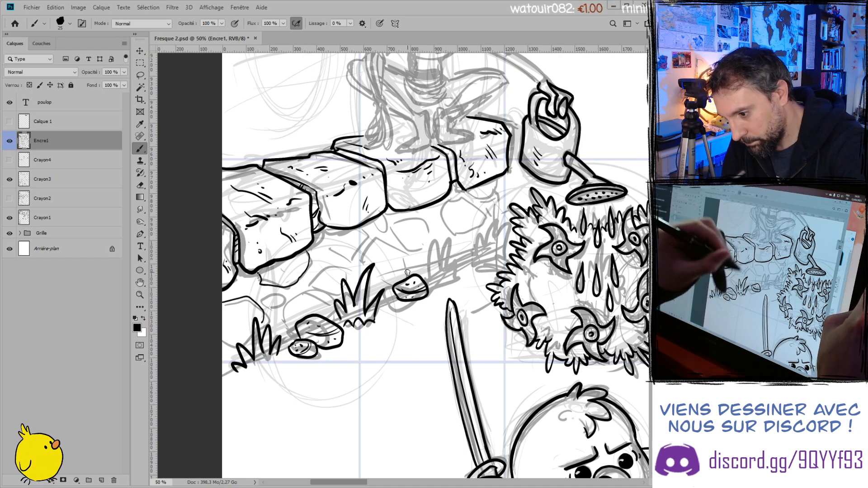
pyautogui.moveTo(420, 277)
pyautogui.mouseDown()
pyautogui.moveTo(415, 257)
pyautogui.moveTo(432, 229)
pyautogui.moveTo(461, 258)
pyautogui.mouseUp()
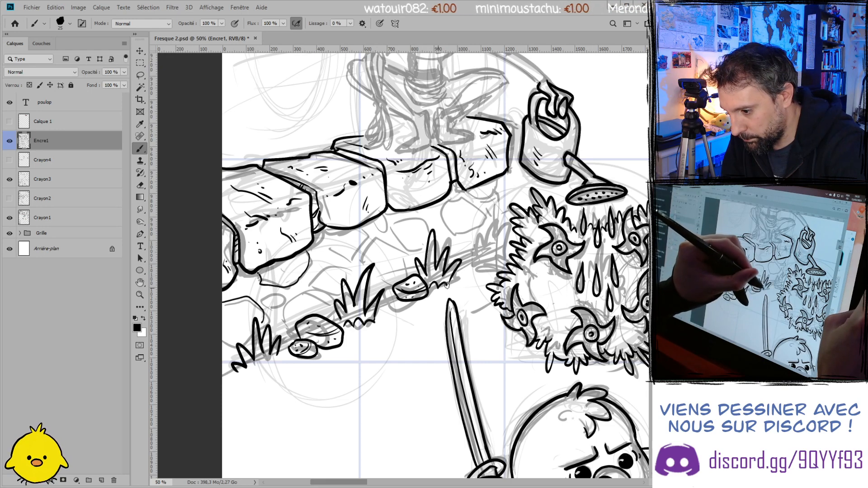
pyautogui.moveTo(396, 297)
pyautogui.mouseDown()
pyautogui.moveTo(378, 306)
pyautogui.moveTo(396, 298)
pyautogui.mouseUp()
pyautogui.hotkey('ctrl', 'z')
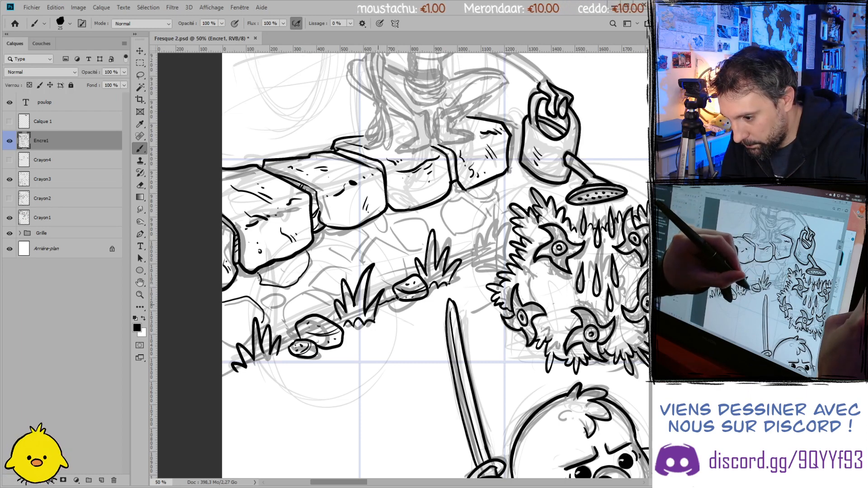
# - Ink the wall's jagged right edge and a grass tuft between the wall and the bush, redoing stray strokes
pyautogui.moveTo(497, 179)
pyautogui.mouseDown()
pyautogui.moveTo(494, 218)
pyautogui.moveTo(475, 235)
pyautogui.moveTo(492, 244)
pyautogui.mouseUp()
pyautogui.hotkey('ctrl', 'z')
pyautogui.moveTo(499, 212)
pyautogui.mouseDown()
pyautogui.moveTo(484, 249)
pyautogui.moveTo(480, 228)
pyautogui.moveTo(477, 258)
pyautogui.mouseUp()
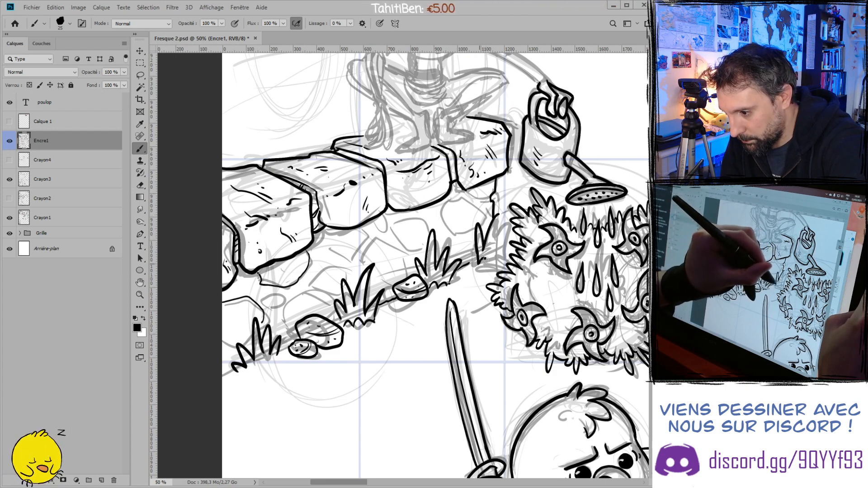
pyautogui.moveTo(499, 214); pyautogui.dragTo(495, 254)
pyautogui.hotkey('ctrl', 'z')
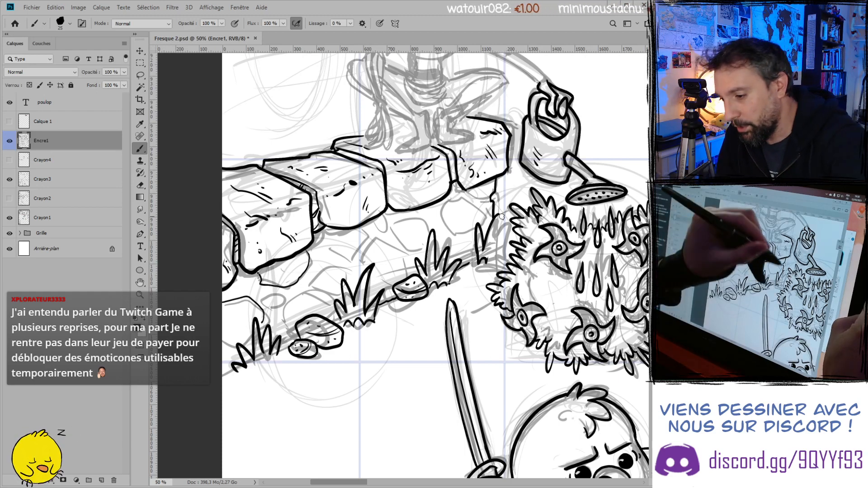
pyautogui.moveTo(495, 212); pyautogui.dragTo(492, 259)
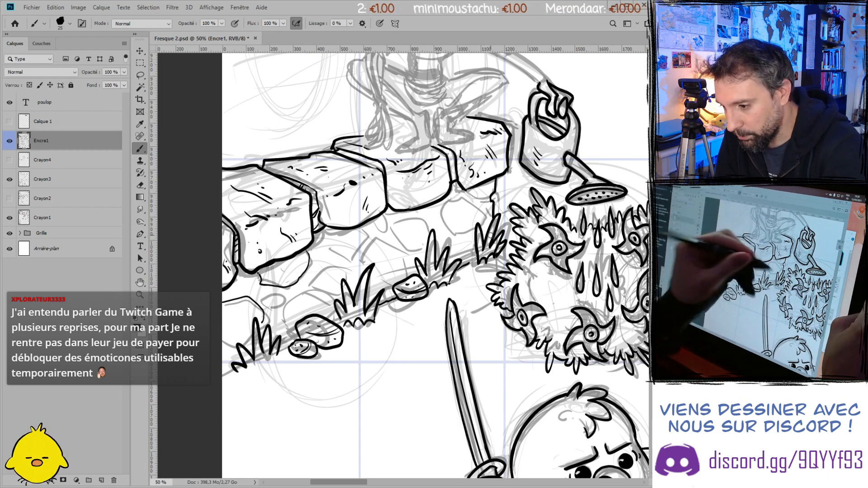
# - Ink a polygonal wall stone below the rightmost top stones, redoing its first strokes, and small stones along the wall's right edge
pyautogui.moveTo(392, 160); pyautogui.dragTo(401, 164)
pyautogui.moveTo(409, 174); pyautogui.dragTo(454, 234)
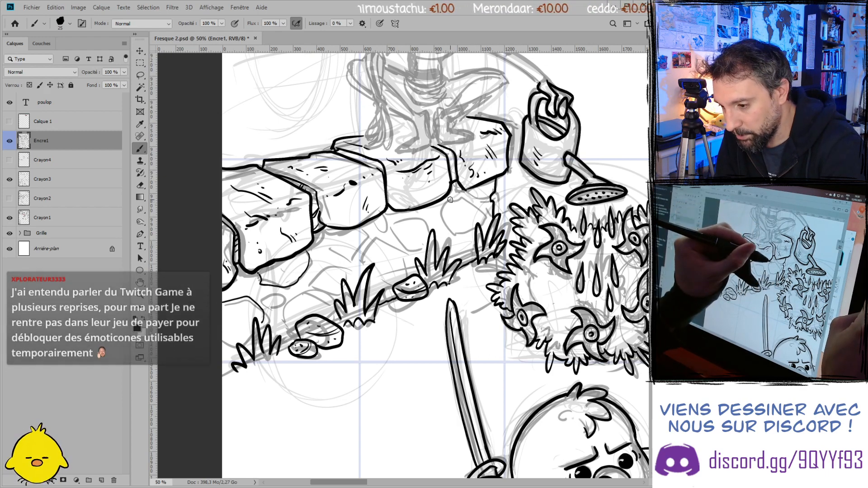
pyautogui.moveTo(467, 199)
pyautogui.mouseDown()
pyautogui.moveTo(463, 227)
pyautogui.moveTo(476, 211)
pyautogui.moveTo(474, 224)
pyautogui.moveTo(451, 234)
pyautogui.moveTo(476, 212)
pyautogui.moveTo(475, 194)
pyautogui.mouseUp()
pyautogui.hotkey('ctrl', 'z')
pyautogui.hotkey('ctrl', 'z')
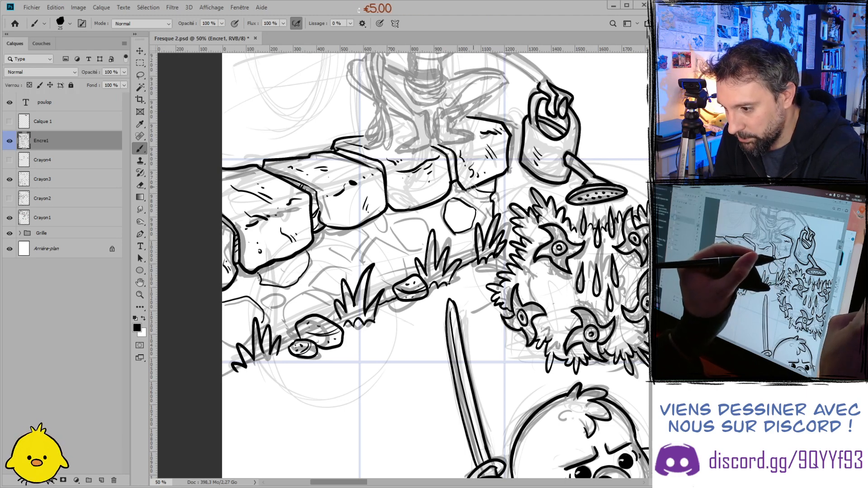
pyautogui.moveTo(492, 201)
pyautogui.mouseDown()
pyautogui.moveTo(481, 204)
pyautogui.moveTo(487, 224)
pyautogui.mouseUp()
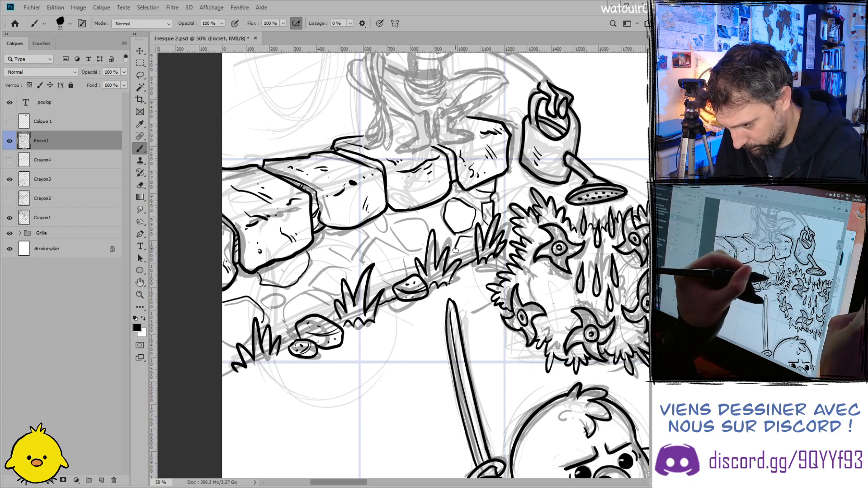
# - Ink angular stones across the middle of the wall face below the top stones, adding small hatching and dots
pyautogui.moveTo(418, 212)
pyautogui.mouseDown()
pyautogui.moveTo(438, 220)
pyautogui.moveTo(437, 245)
pyautogui.moveTo(403, 211)
pyautogui.moveTo(420, 213)
pyautogui.moveTo(425, 250)
pyautogui.moveTo(404, 241)
pyautogui.moveTo(418, 214)
pyautogui.moveTo(392, 234)
pyautogui.mouseUp()
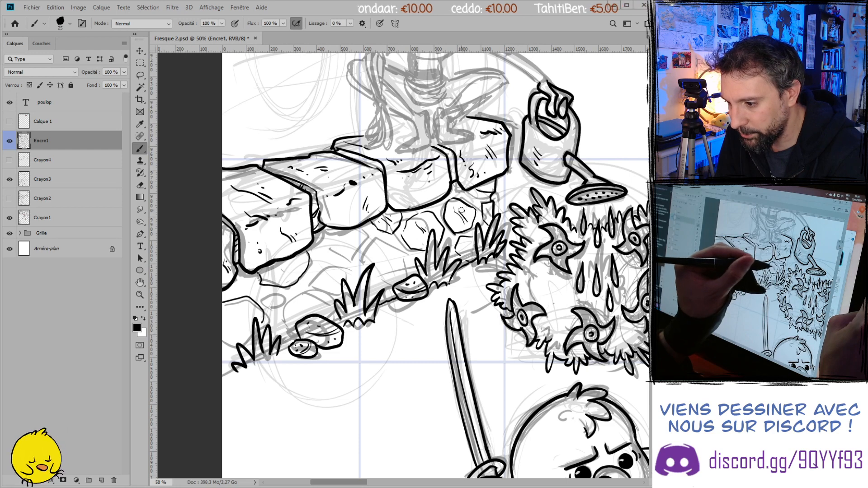
pyautogui.moveTo(399, 238); pyautogui.dragTo(403, 265)
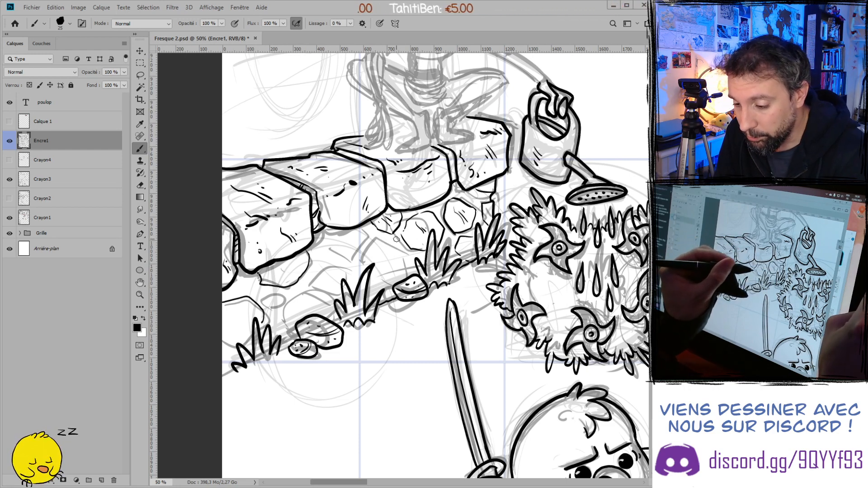
pyautogui.moveTo(367, 226)
pyautogui.mouseDown()
pyautogui.moveTo(359, 259)
pyautogui.moveTo(335, 256)
pyautogui.mouseUp()
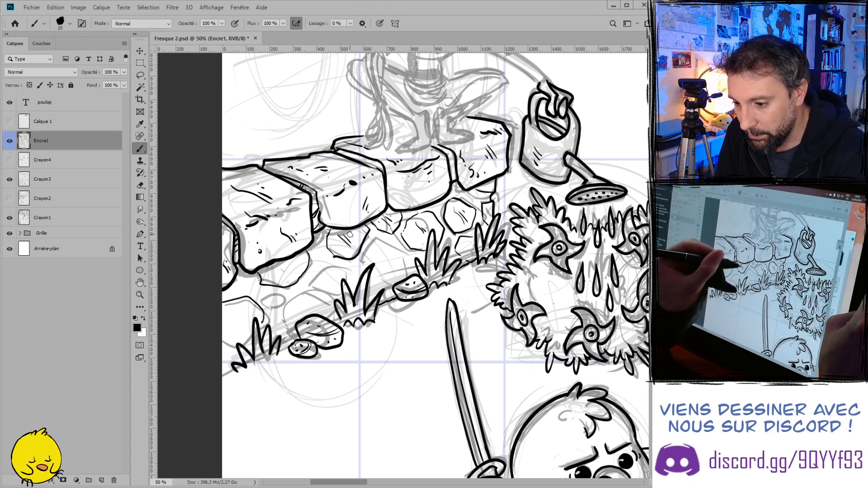
pyautogui.moveTo(392, 246); pyautogui.dragTo(386, 273)
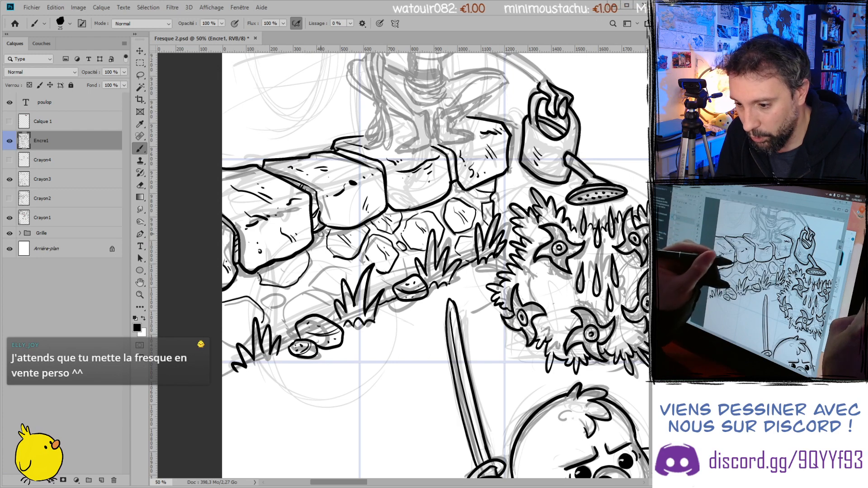
pyautogui.moveTo(321, 237); pyautogui.dragTo(324, 252)
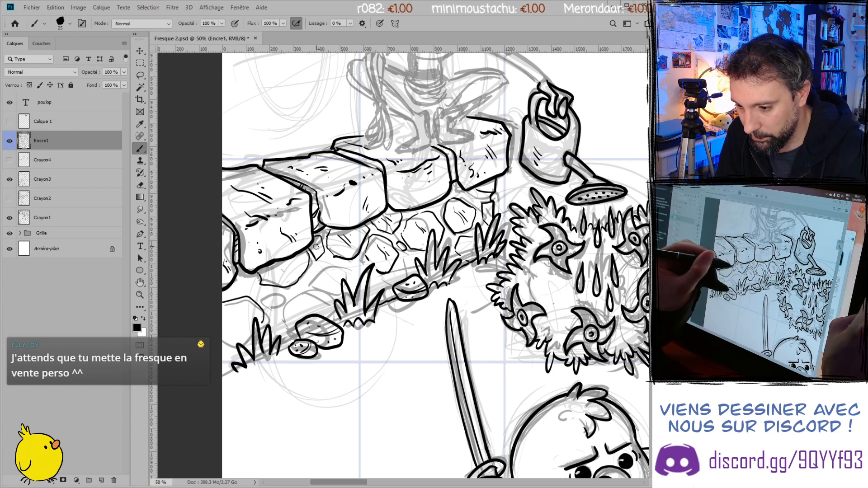
# - Ink angular stones with light hatching on the lower wall face, between the leftmost large top stones and the grass tuft
pyautogui.moveTo(277, 266); pyautogui.dragTo(290, 274)
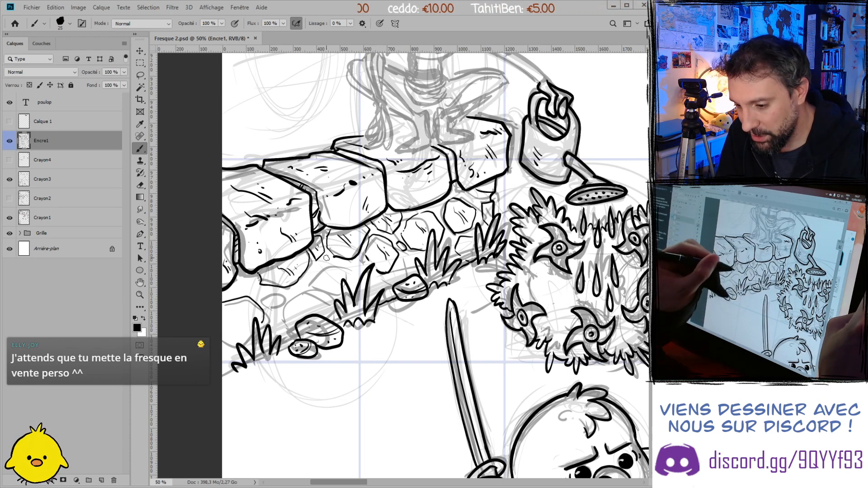
pyautogui.moveTo(350, 268)
pyautogui.mouseDown()
pyautogui.moveTo(325, 264)
pyautogui.moveTo(315, 274)
pyautogui.moveTo(310, 292)
pyautogui.moveTo(324, 303)
pyautogui.moveTo(320, 255)
pyautogui.moveTo(311, 279)
pyautogui.moveTo(321, 293)
pyautogui.moveTo(338, 293)
pyautogui.moveTo(352, 271)
pyautogui.moveTo(350, 290)
pyautogui.moveTo(323, 260)
pyautogui.moveTo(325, 279)
pyautogui.moveTo(326, 271)
pyautogui.moveTo(334, 279)
pyautogui.moveTo(307, 254)
pyautogui.moveTo(289, 279)
pyautogui.moveTo(290, 295)
pyautogui.moveTo(302, 282)
pyautogui.moveTo(285, 299)
pyautogui.moveTo(290, 315)
pyautogui.moveTo(315, 311)
pyautogui.moveTo(317, 295)
pyautogui.moveTo(289, 316)
pyautogui.mouseUp()
pyautogui.moveTo(304, 285); pyautogui.dragTo(284, 295)
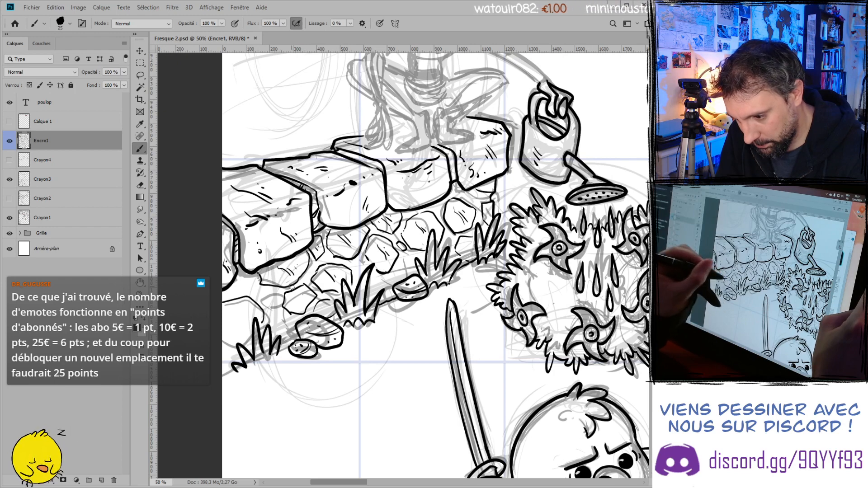
pyautogui.press('e')
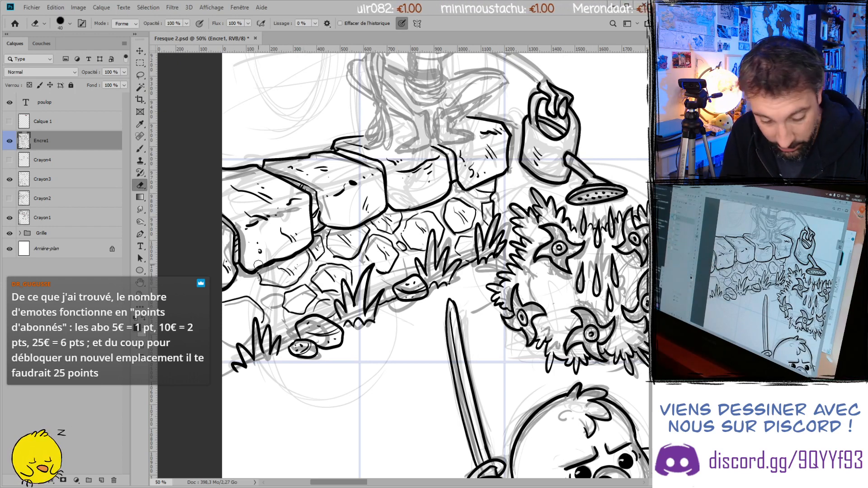
pyautogui.press('b')
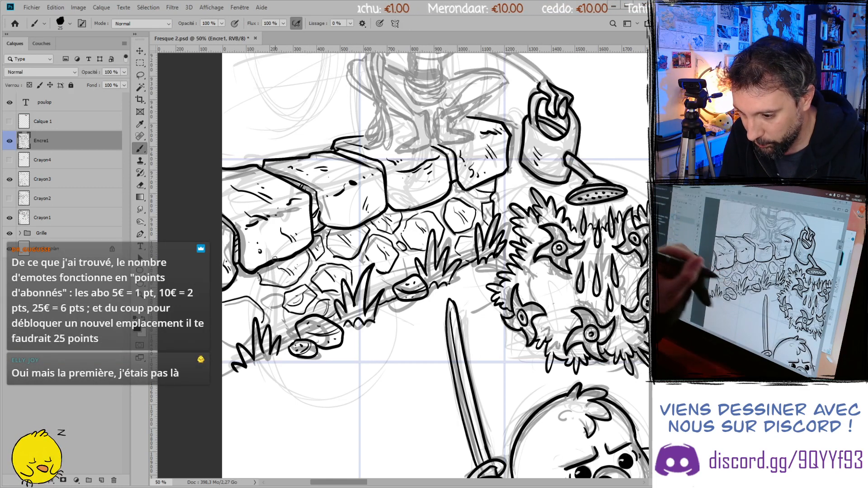
# - Ink small rounded and angular stones filling the gaps in the lower wall face above the paired pebbles
pyautogui.moveTo(271, 293)
pyautogui.mouseDown()
pyautogui.moveTo(279, 298)
pyautogui.moveTo(267, 302)
pyautogui.mouseUp()
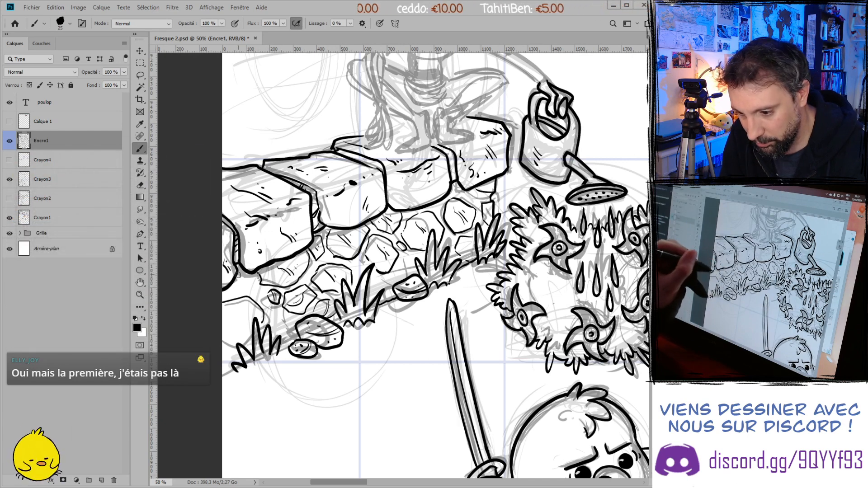
pyautogui.moveTo(251, 274); pyautogui.dragTo(234, 283)
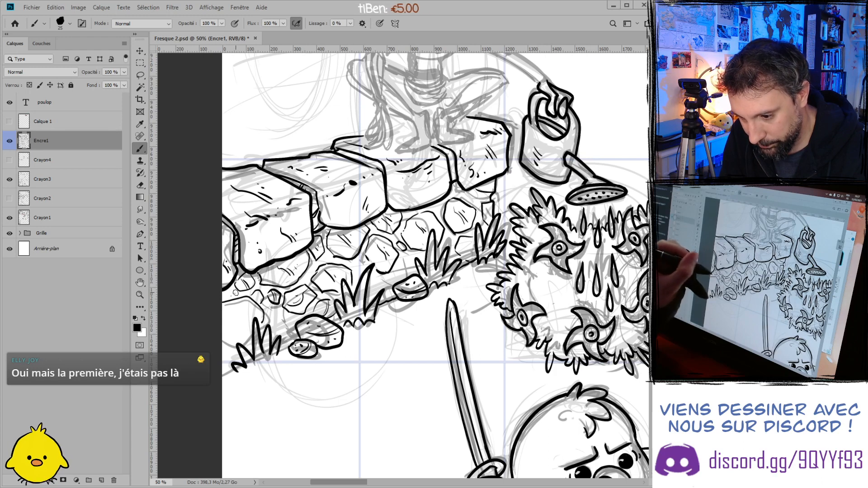
pyautogui.moveTo(263, 296); pyautogui.dragTo(261, 300)
pyautogui.moveTo(266, 314); pyautogui.dragTo(288, 320)
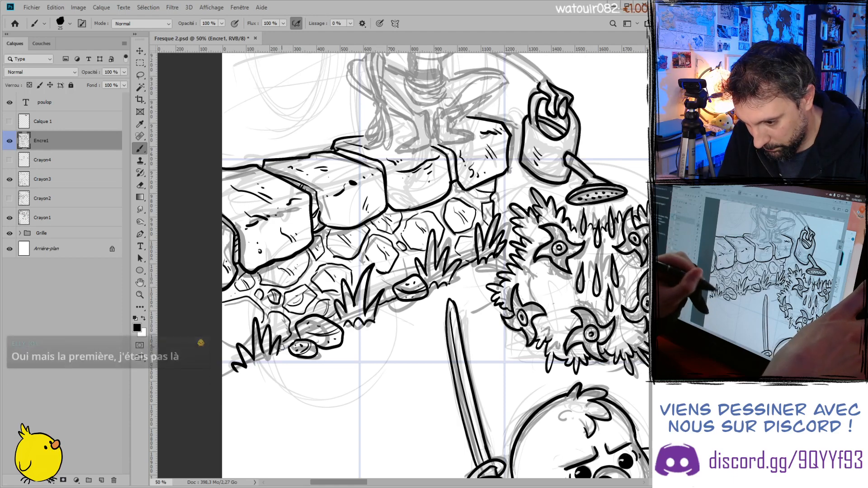
# - Ink the jagged base of the leftmost grass tuft and fill the wall face behind it with more stones
pyautogui.moveTo(247, 352)
pyautogui.mouseDown()
pyautogui.moveTo(234, 367)
pyautogui.moveTo(243, 375)
pyautogui.moveTo(270, 362)
pyautogui.mouseUp()
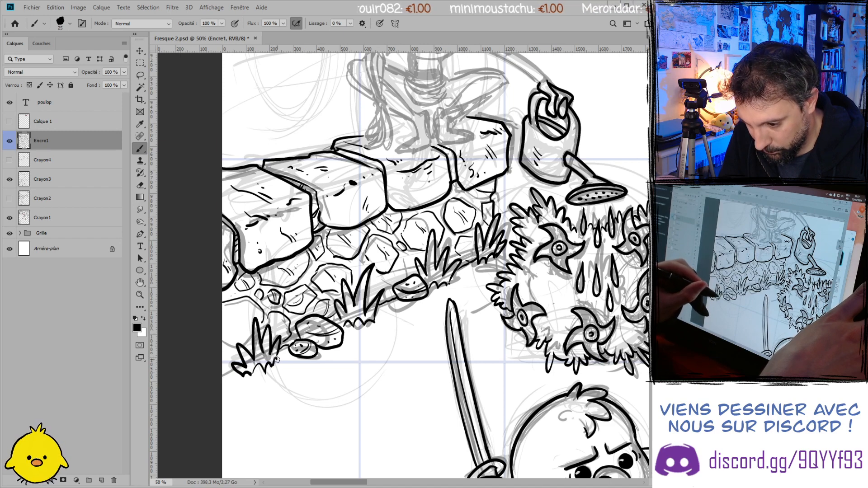
pyautogui.moveTo(260, 363); pyautogui.dragTo(250, 378)
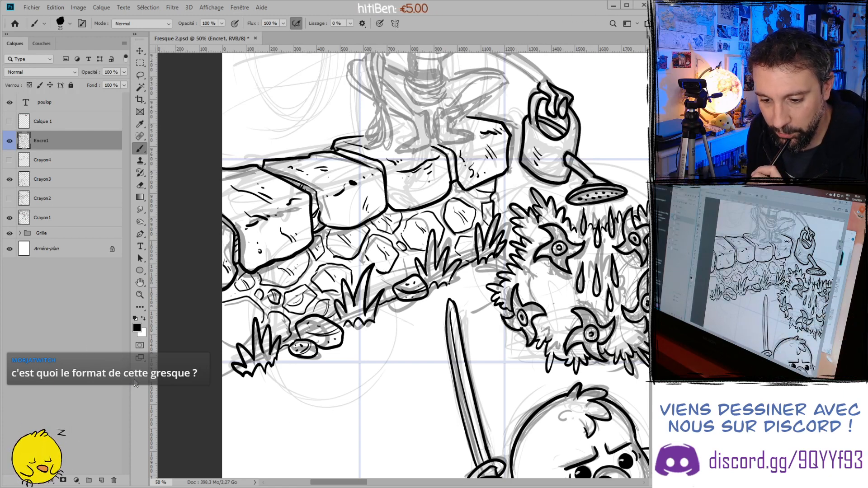
pyautogui.press('Tab')
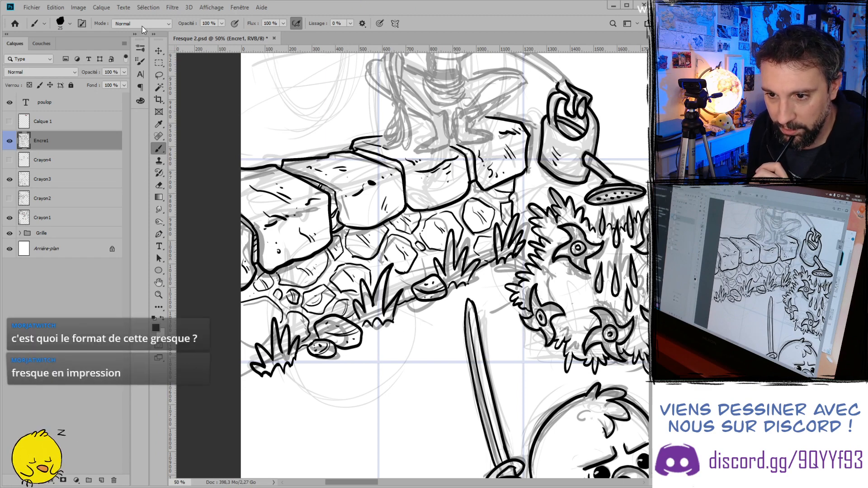
pyautogui.press('Tab')
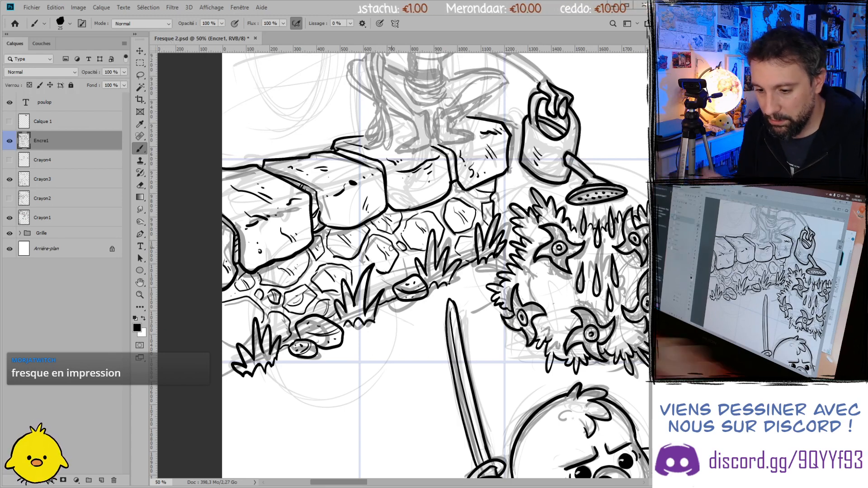
pyautogui.moveTo(250, 337)
pyautogui.mouseDown()
pyautogui.moveTo(243, 326)
pyautogui.moveTo(222, 326)
pyautogui.mouseUp()
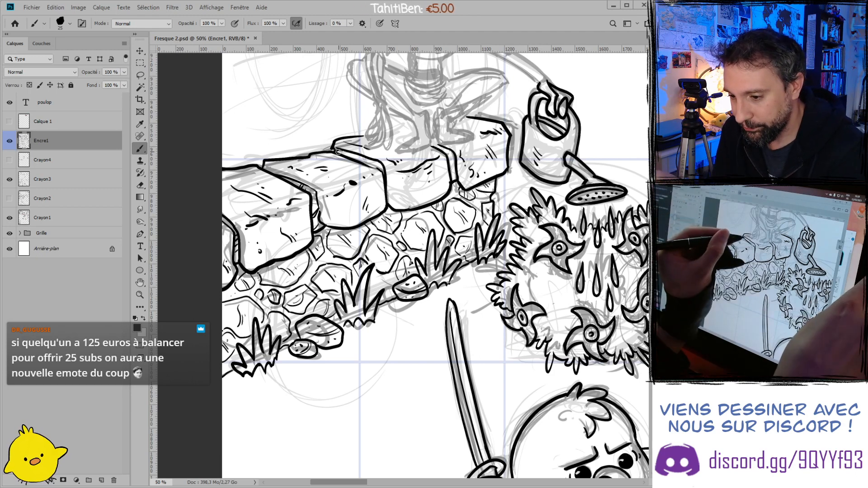
pyautogui.moveTo(338, 152); pyautogui.dragTo(353, 158)
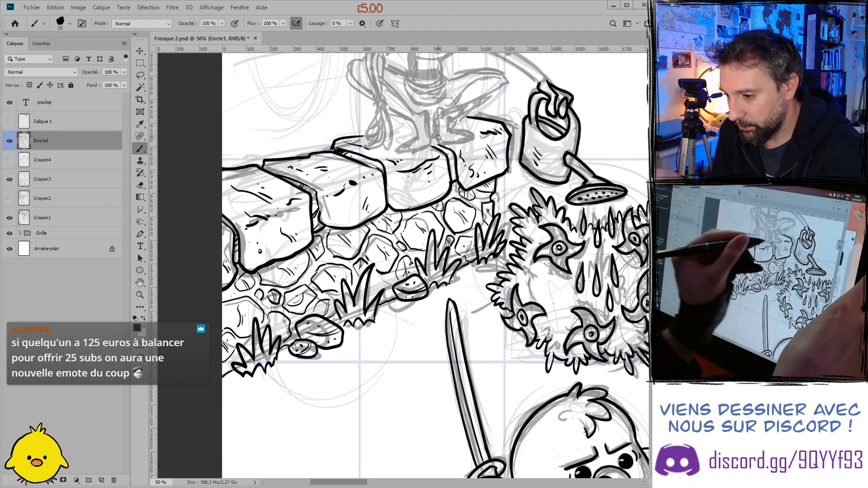
# - Ink the crouching character's small smiling mouth and rounded head outline, redoing stray strokes
pyautogui.moveTo(376, 109); pyautogui.dragTo(330, 192)
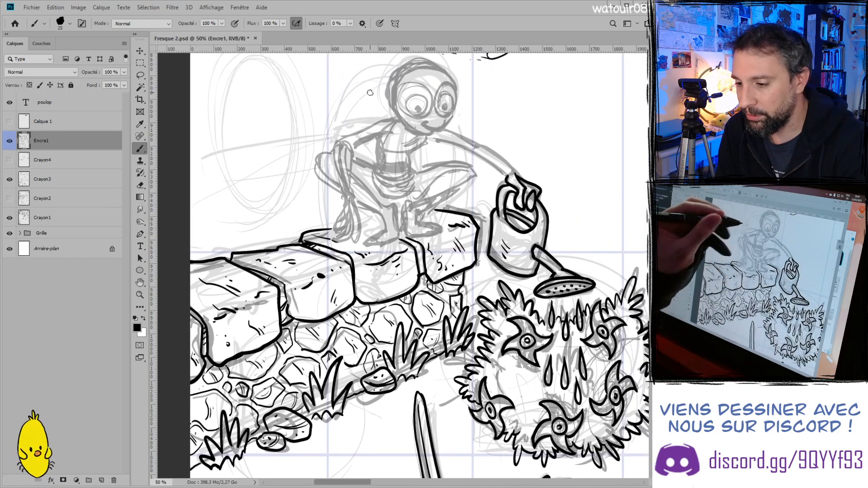
pyautogui.moveTo(450, 117); pyautogui.dragTo(421, 119)
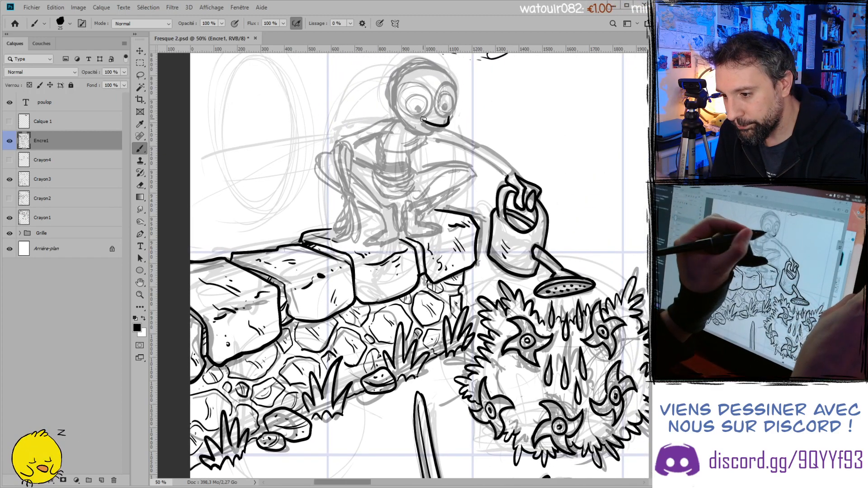
pyautogui.hotkey('ctrl', 'z')
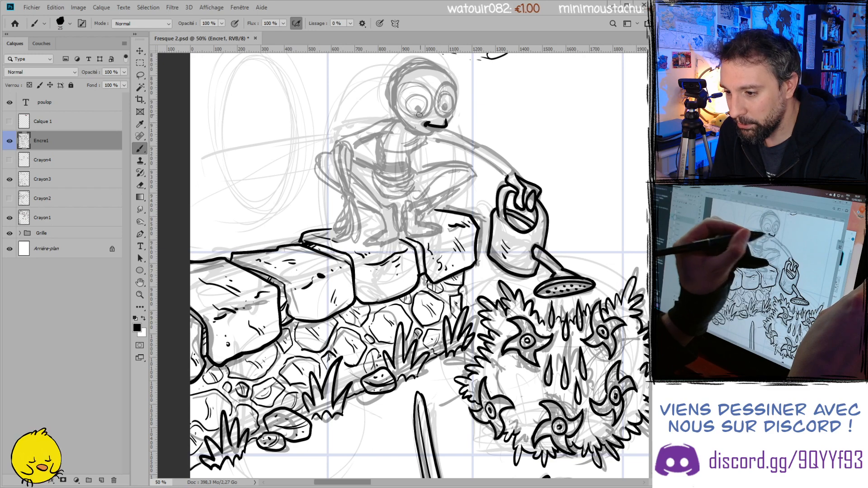
pyautogui.moveTo(427, 123)
pyautogui.mouseDown()
pyautogui.moveTo(447, 121)
pyautogui.moveTo(429, 132)
pyautogui.moveTo(424, 123)
pyautogui.mouseUp()
pyautogui.hotkey('ctrl', 'z')
pyautogui.moveTo(449, 78)
pyautogui.mouseDown()
pyautogui.moveTo(430, 66)
pyautogui.moveTo(390, 89)
pyautogui.moveTo(403, 117)
pyautogui.mouseUp()
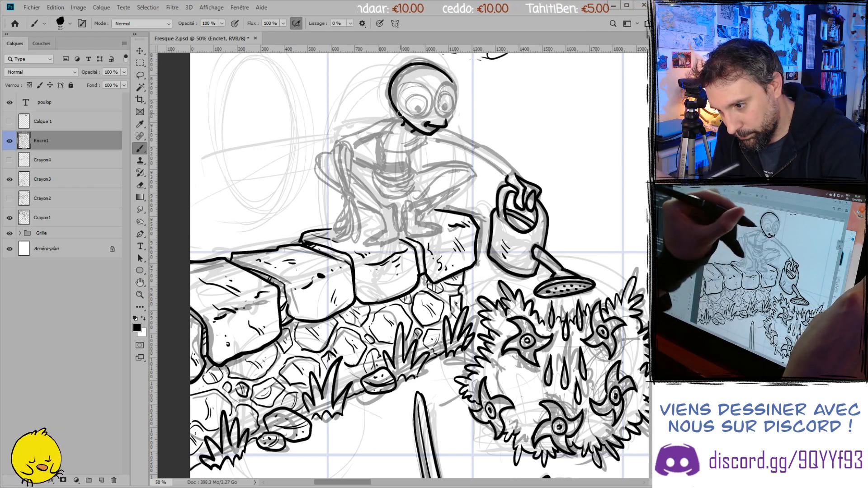
pyautogui.hotkey('ctrl', 'z')
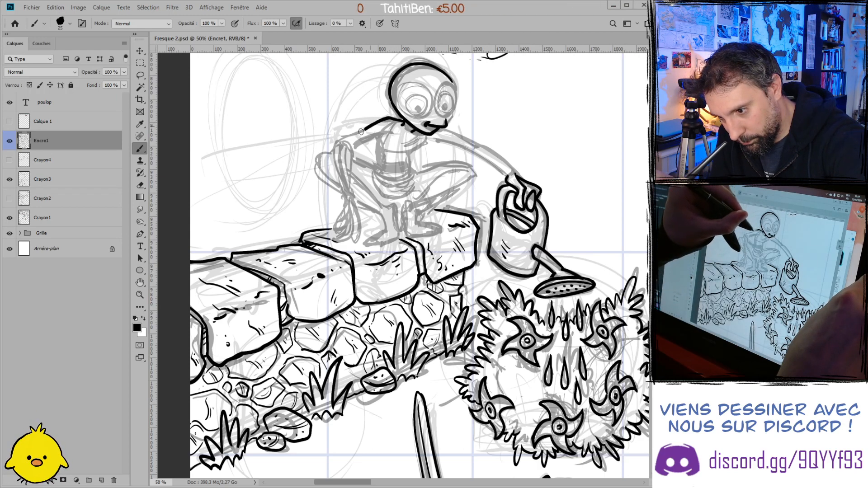
# - Ink the character's bent arm with its hand resting on the wall and the folded leg behind it, redoing failed strokes
pyautogui.moveTo(391, 135)
pyautogui.mouseDown()
pyautogui.moveTo(356, 151)
pyautogui.moveTo(350, 196)
pyautogui.mouseUp()
pyautogui.moveTo(336, 149)
pyautogui.mouseDown()
pyautogui.moveTo(354, 199)
pyautogui.moveTo(353, 235)
pyautogui.mouseUp()
pyautogui.hotkey('ctrl', 'z')
pyautogui.hotkey('ctrl', 'z')
pyautogui.hotkey('ctrl', 'z')
pyautogui.moveTo(348, 225); pyautogui.dragTo(339, 239)
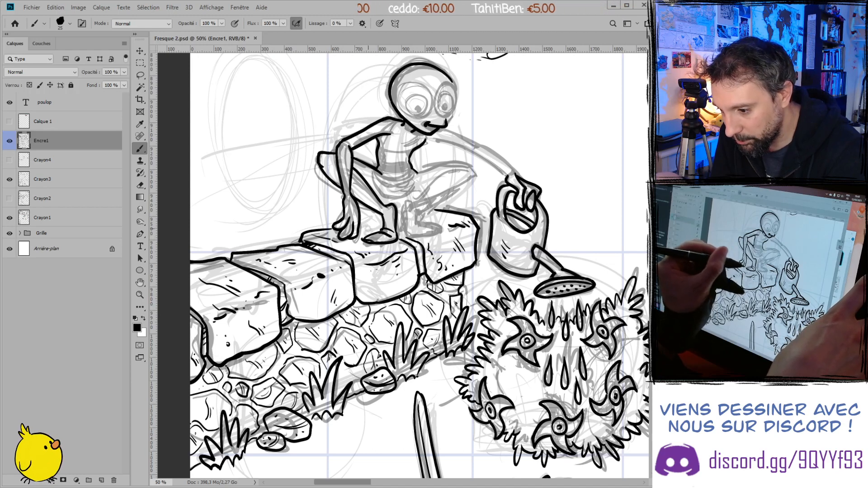
# - Ink the character's other bent leg, with its knee toward the watering can and its foot on the wall
pyautogui.moveTo(411, 202); pyautogui.dragTo(404, 230)
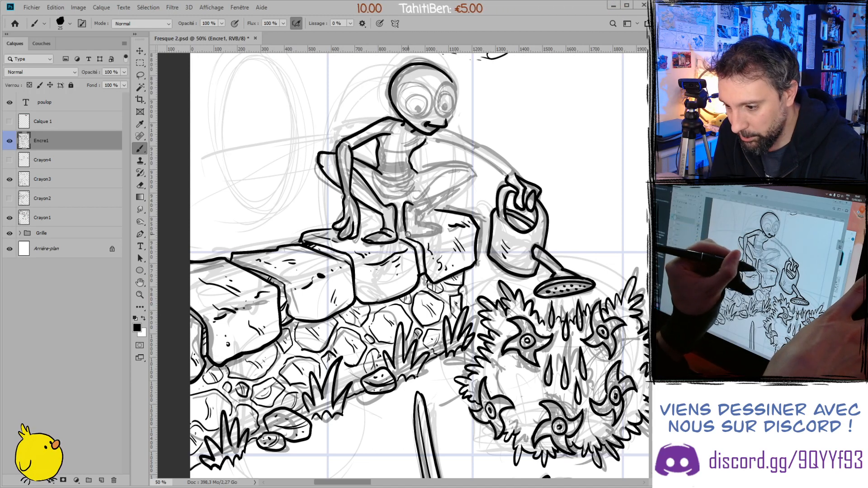
pyautogui.moveTo(411, 227)
pyautogui.mouseDown()
pyautogui.moveTo(436, 234)
pyautogui.moveTo(420, 223)
pyautogui.mouseUp()
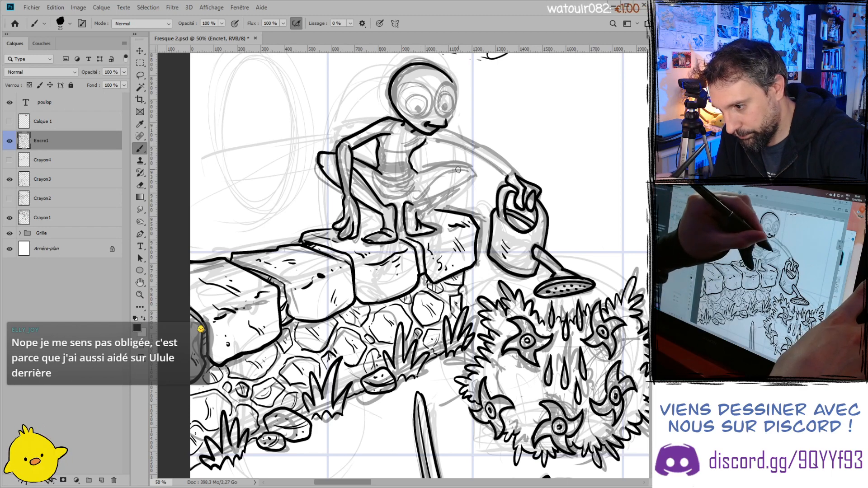
pyautogui.moveTo(425, 184); pyautogui.dragTo(474, 174)
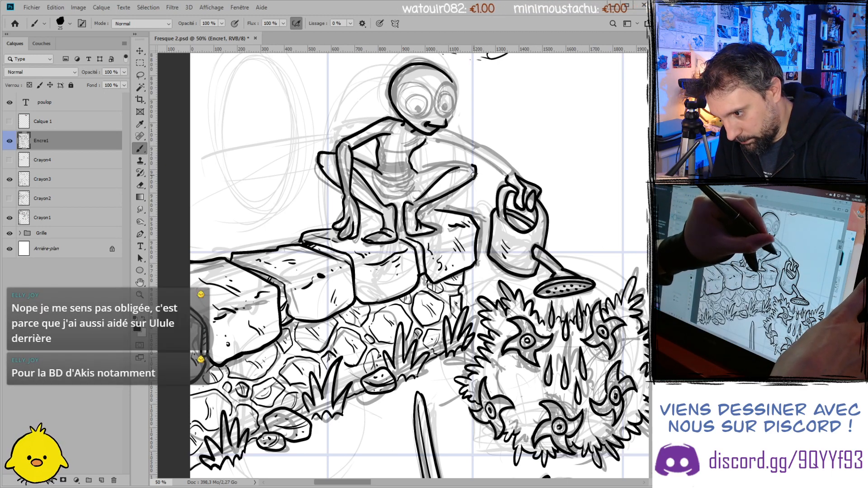
pyautogui.moveTo(461, 166); pyautogui.dragTo(476, 177)
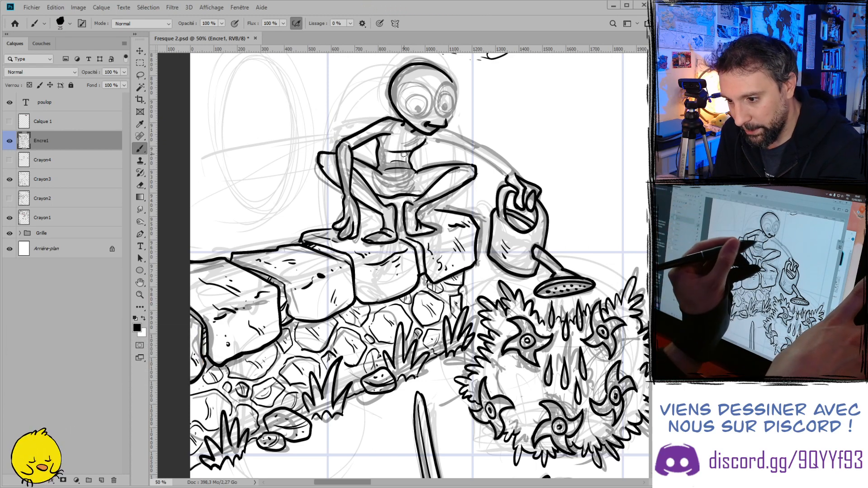
# - Ink the waistband and shorts on the character's lower torso and horizontal stripes across the tank top
pyautogui.moveTo(414, 173); pyautogui.dragTo(389, 175)
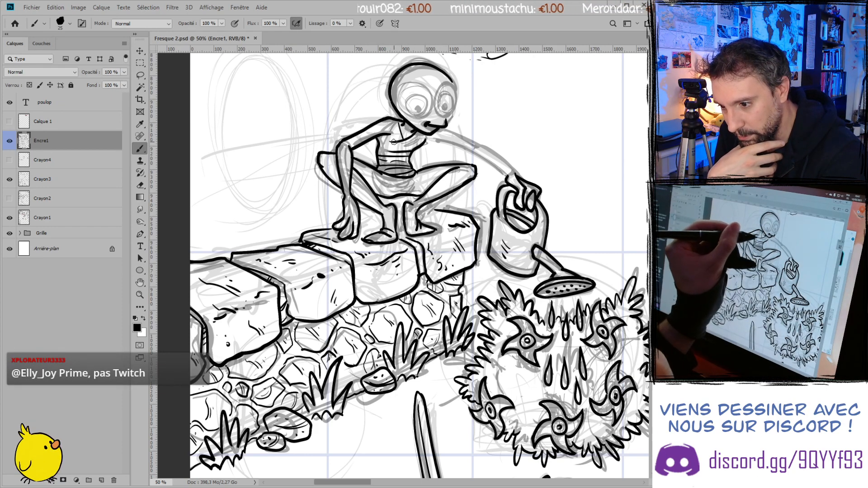
pyautogui.moveTo(382, 136); pyautogui.dragTo(409, 138)
pyautogui.moveTo(381, 143); pyautogui.dragTo(411, 146)
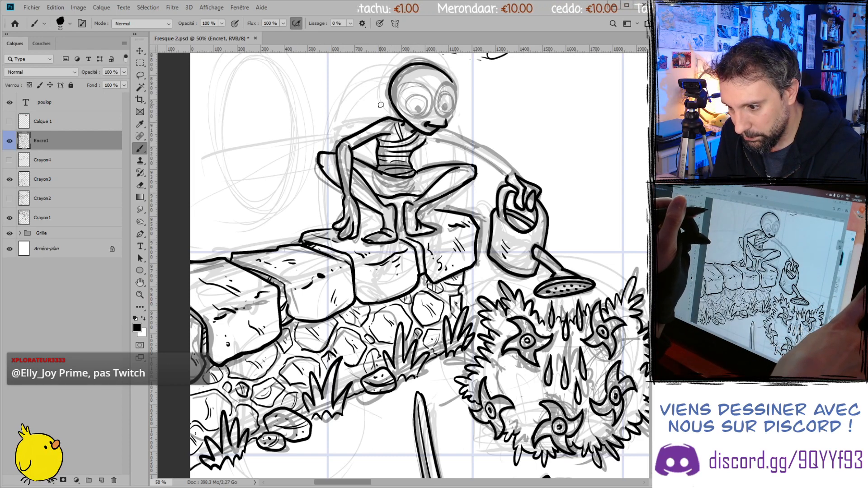
pyautogui.press('e')
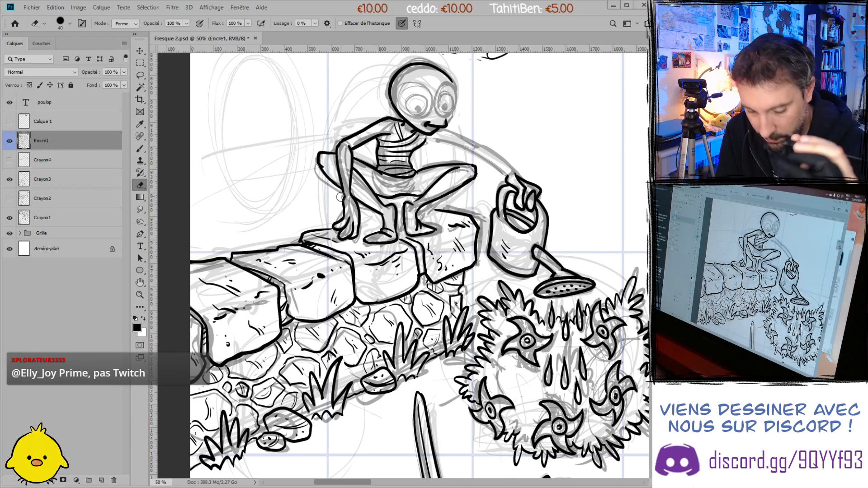
pyautogui.press('b')
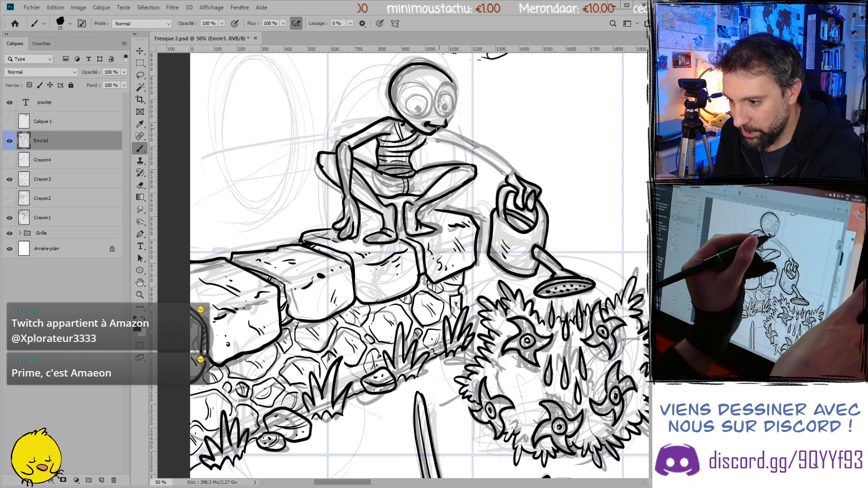
# - Ink the character's outstretched arm down to the watering can and the two large round eyes with dark pupils
pyautogui.moveTo(445, 135)
pyautogui.mouseDown()
pyautogui.moveTo(473, 144)
pyautogui.moveTo(425, 141)
pyautogui.moveTo(478, 154)
pyautogui.moveTo(474, 145)
pyautogui.moveTo(526, 180)
pyautogui.moveTo(496, 150)
pyautogui.moveTo(475, 145)
pyautogui.moveTo(515, 173)
pyautogui.mouseUp()
pyautogui.moveTo(474, 152); pyautogui.dragTo(511, 178)
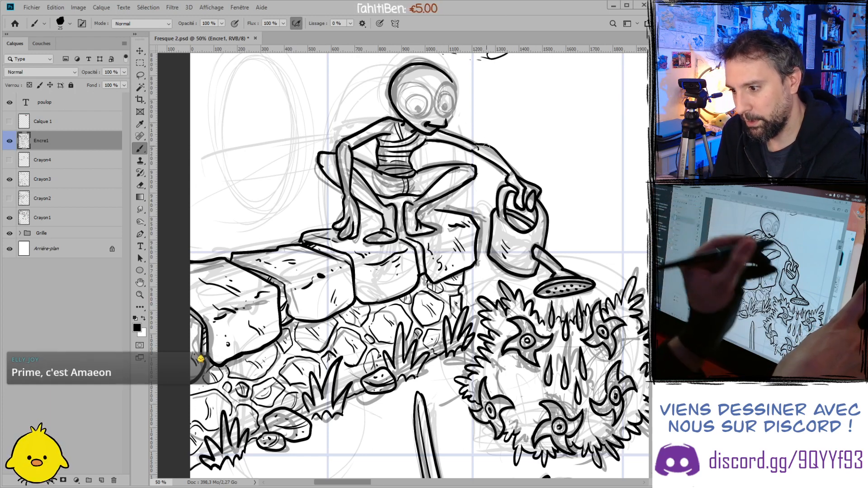
pyautogui.press('e')
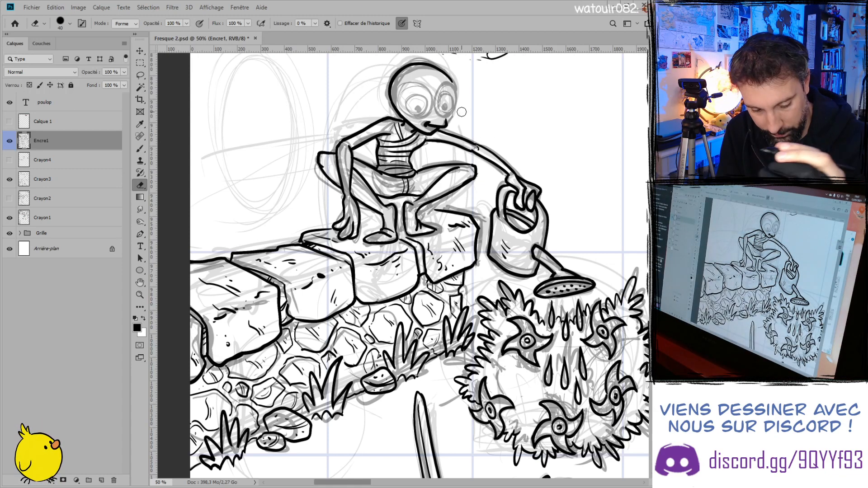
pyautogui.press('b')
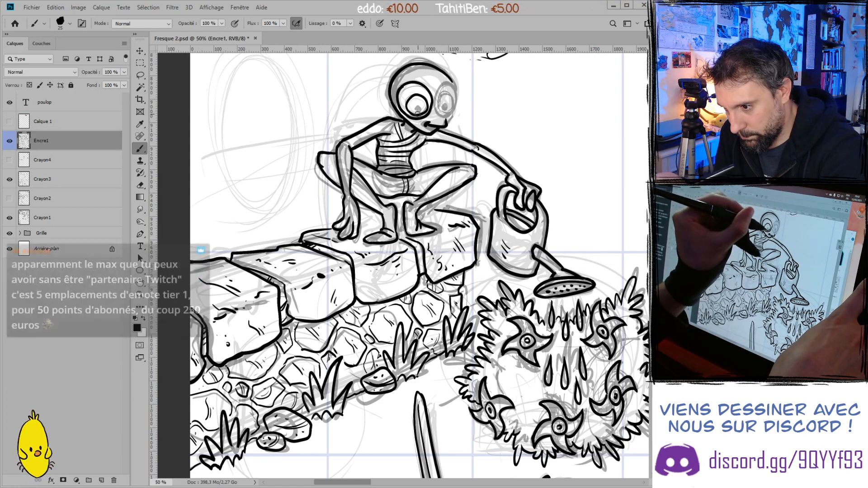
pyautogui.moveTo(440, 110); pyautogui.dragTo(437, 102)
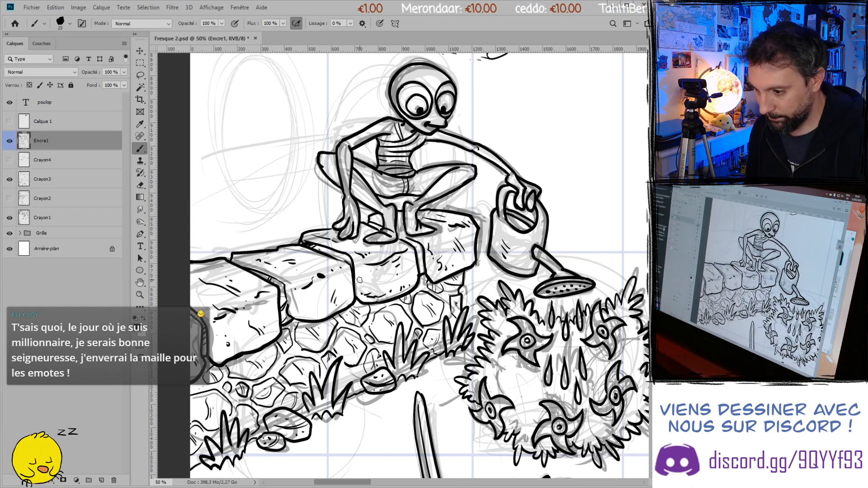
# - Save the mural drawing and check the inked wall, grass and bush area up close and from afar
pyautogui.hotkey('ctrl', 's')
pyautogui.scroll(-3, 354, 284)
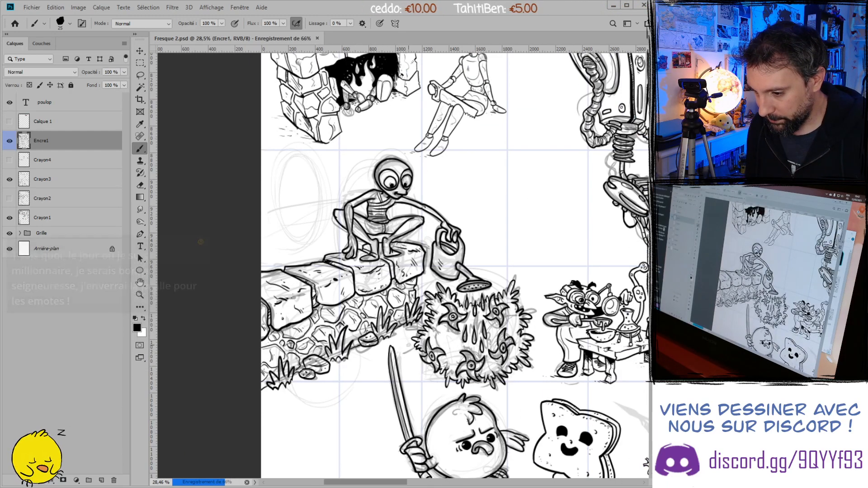
pyautogui.scroll(-3, 361, 317)
pyautogui.scroll(-2, 367, 350)
pyautogui.scroll(3, 305, 254)
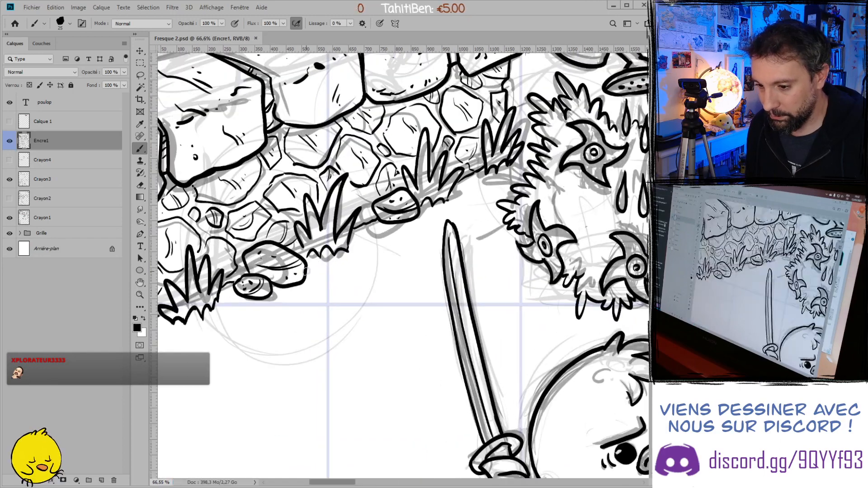
pyautogui.moveTo(306, 254); pyautogui.dragTo(304, 248)
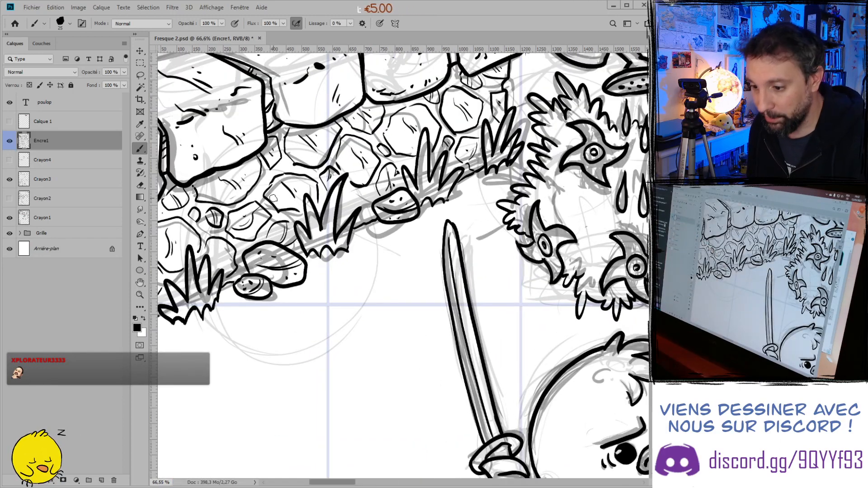
pyautogui.scroll(-2, 403, 208)
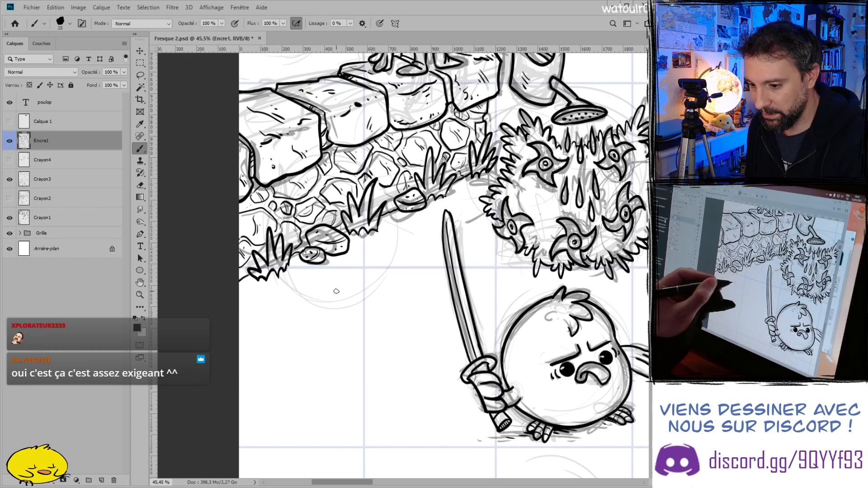
# - Ink a speckled oval pebble on the ground in front of the stone wall and save the mural
pyautogui.moveTo(337, 313)
pyautogui.mouseDown()
pyautogui.moveTo(312, 308)
pyautogui.moveTo(325, 292)
pyautogui.moveTo(331, 314)
pyautogui.moveTo(318, 308)
pyautogui.moveTo(327, 293)
pyautogui.mouseUp()
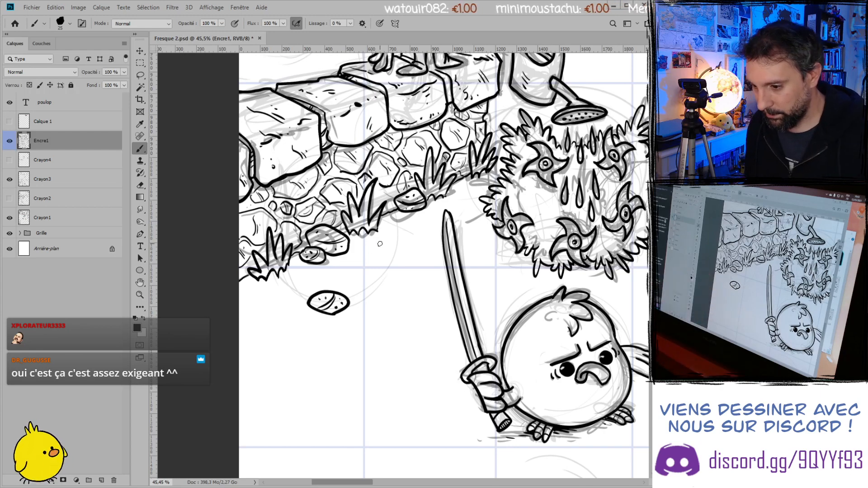
pyautogui.scroll(-1, 380, 244)
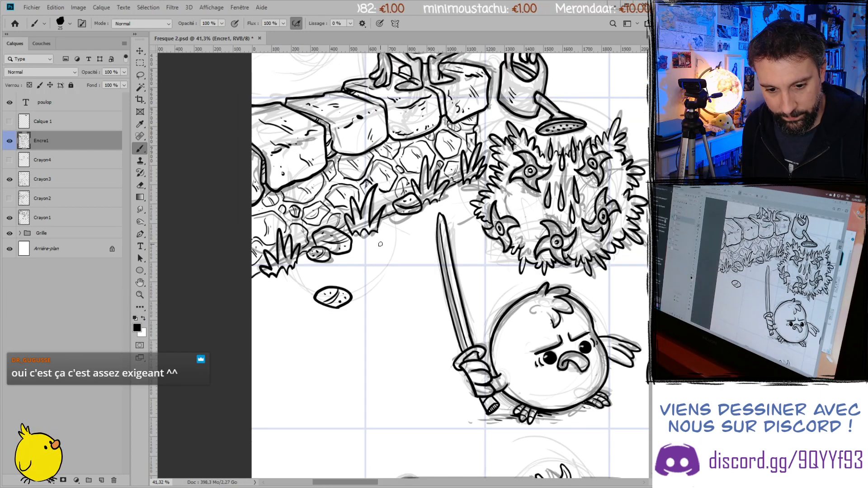
pyautogui.hotkey('ctrl', 's')
# - Touch up the inking of the flowering bush between its two flowers on the side facing the goblin's table
pyautogui.hscroll(-1, 381, 247)
pyautogui.hscroll(2, 383, 252)
pyautogui.scroll(-2, 388, 256)
pyautogui.scroll(3, 388, 255)
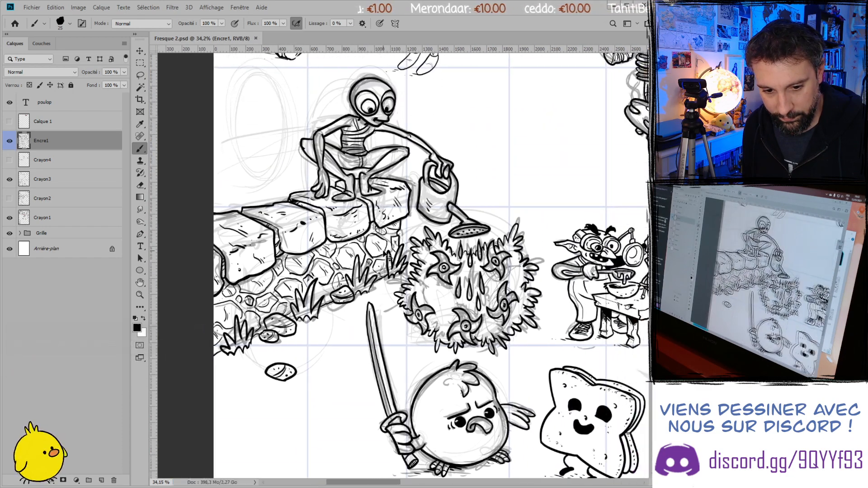
pyautogui.scroll(-2, 388, 256)
pyautogui.hscroll(2, 388, 256)
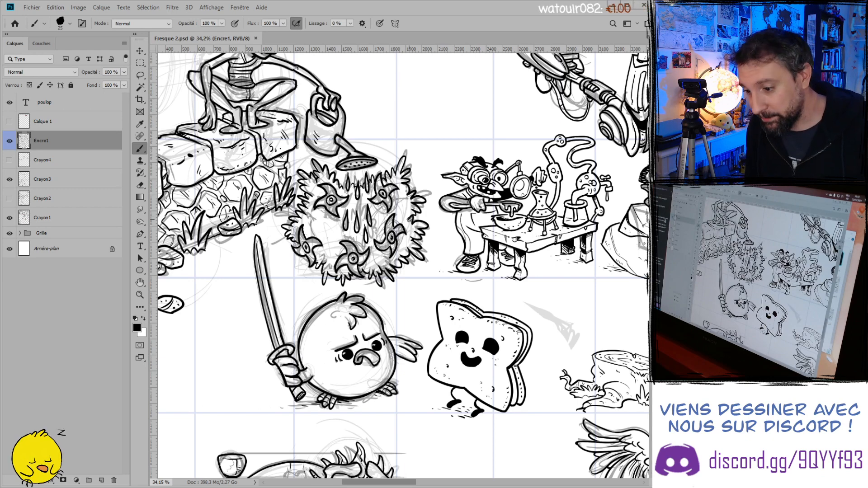
pyautogui.scroll(5, 424, 208)
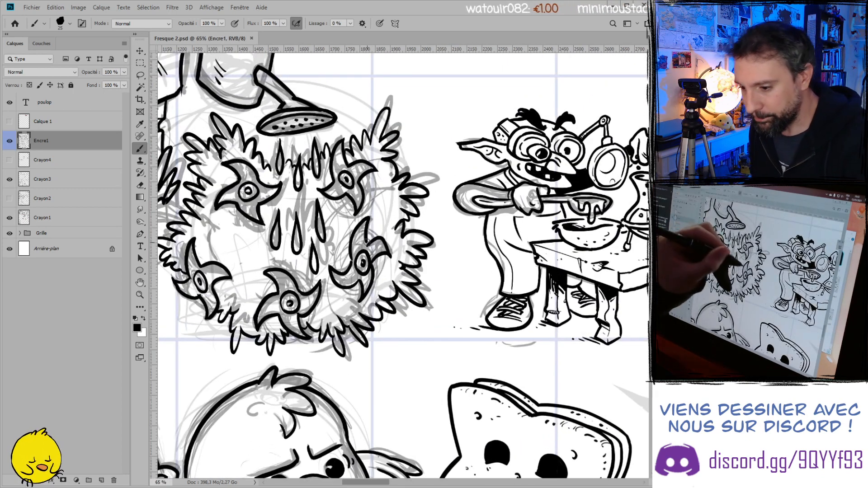
pyautogui.moveTo(366, 222); pyautogui.dragTo(361, 231)
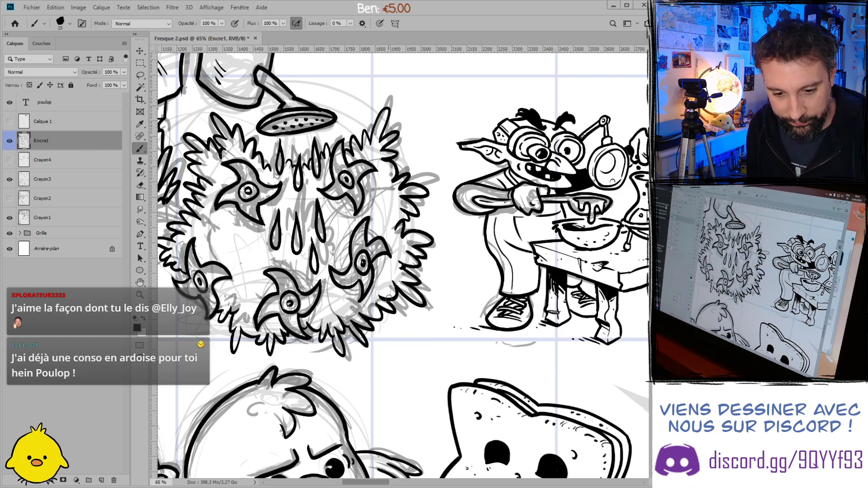
# - Ink short hatching in the gap between the wall's cap stones near the crouching character's hand
pyautogui.scroll(-5, 387, 312)
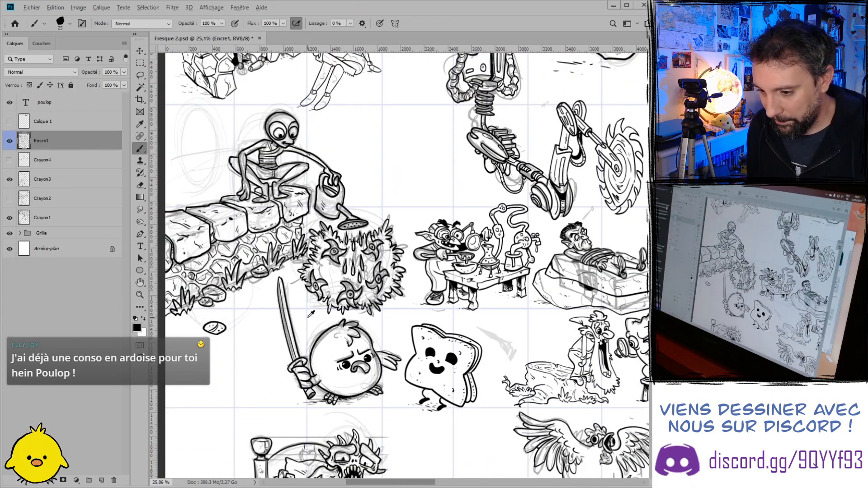
pyautogui.scroll(2, 314, 313)
pyautogui.scroll(1, 315, 311)
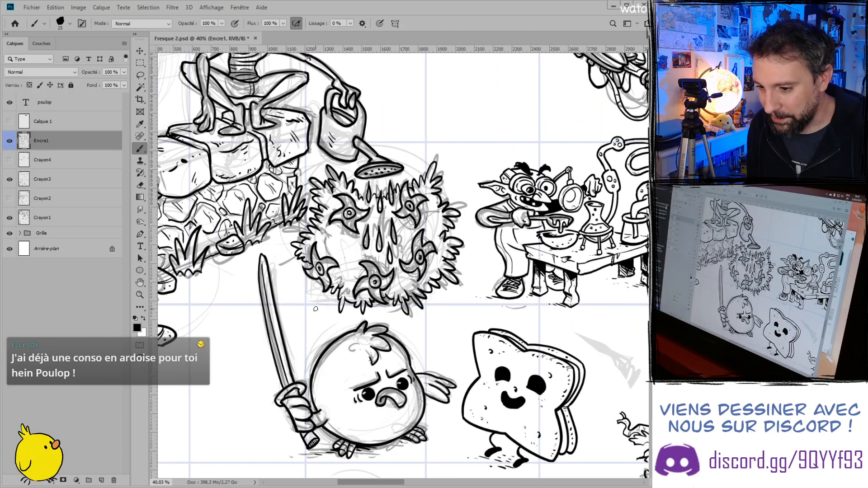
pyautogui.scroll(-2, 319, 311)
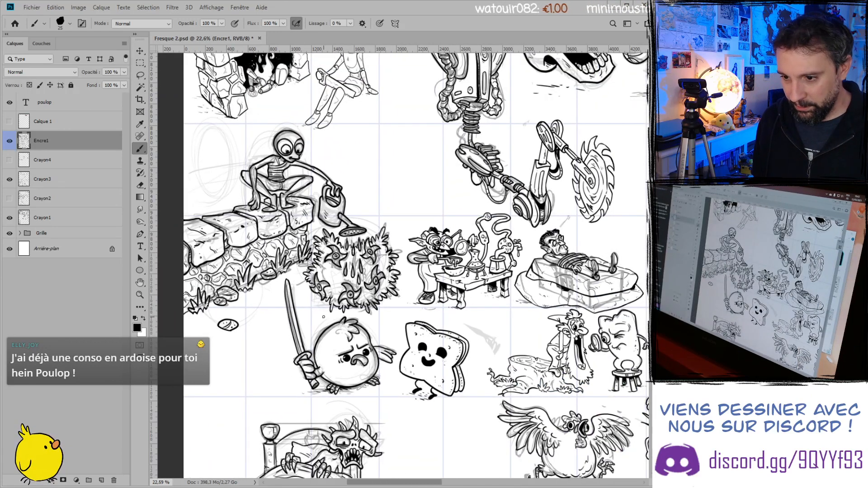
pyautogui.scroll(2, 323, 317)
pyautogui.scroll(3, 248, 220)
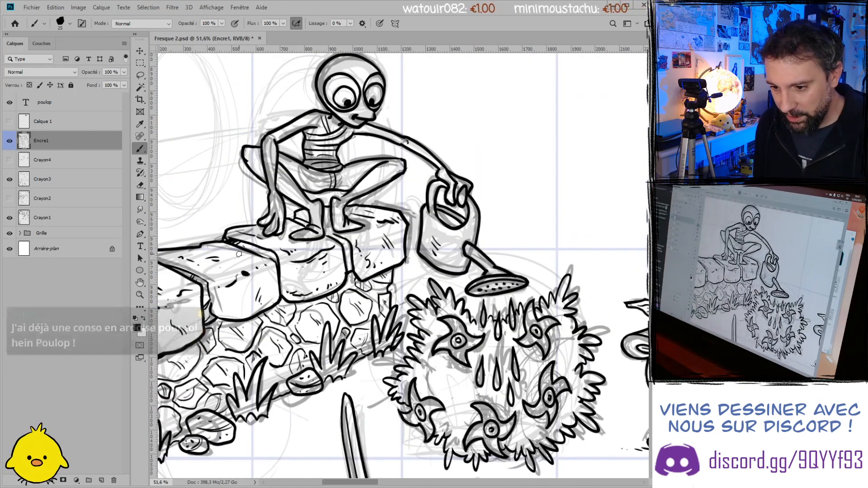
pyautogui.moveTo(261, 255); pyautogui.dragTo(262, 248)
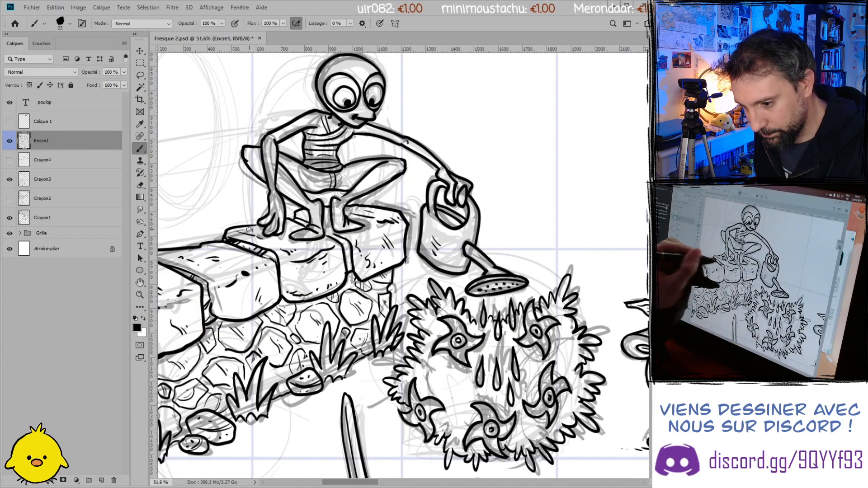
# - Check the inked watering scene from near and far and save the mural drawing
pyautogui.scroll(-1, 273, 237)
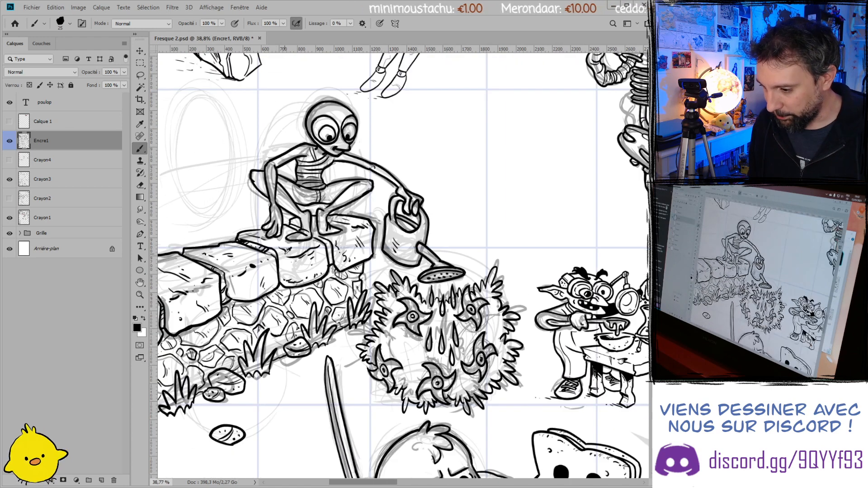
pyautogui.scroll(-2, 479, 265)
pyautogui.scroll(-3, 479, 265)
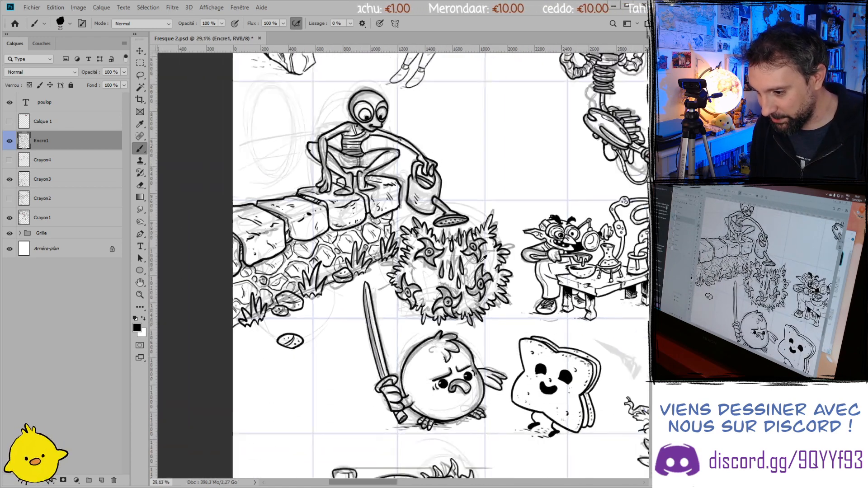
pyautogui.scroll(3, 398, 295)
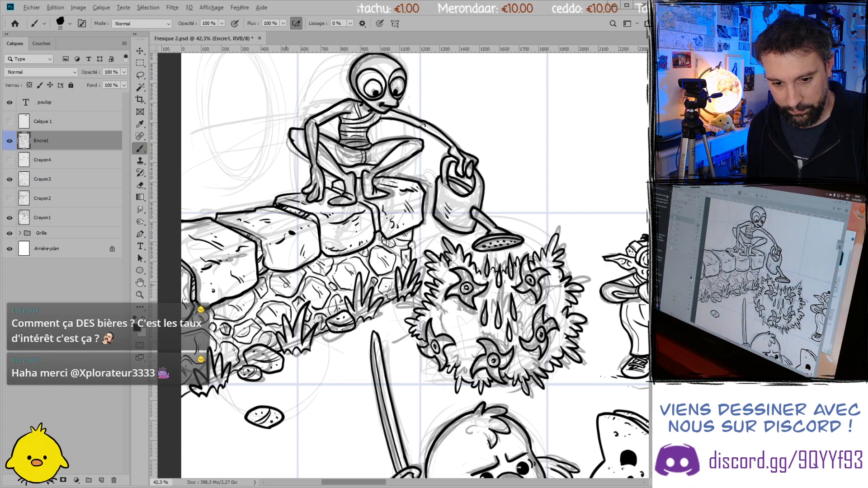
pyautogui.scroll(-5, 285, 285)
pyautogui.scroll(1, 330, 249)
pyautogui.moveTo(331, 174); pyautogui.dragTo(328, 271)
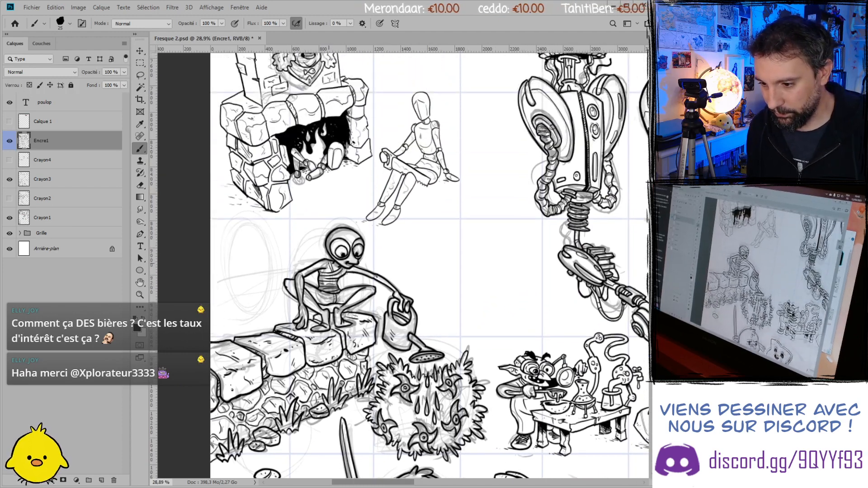
pyautogui.scroll(4, 324, 389)
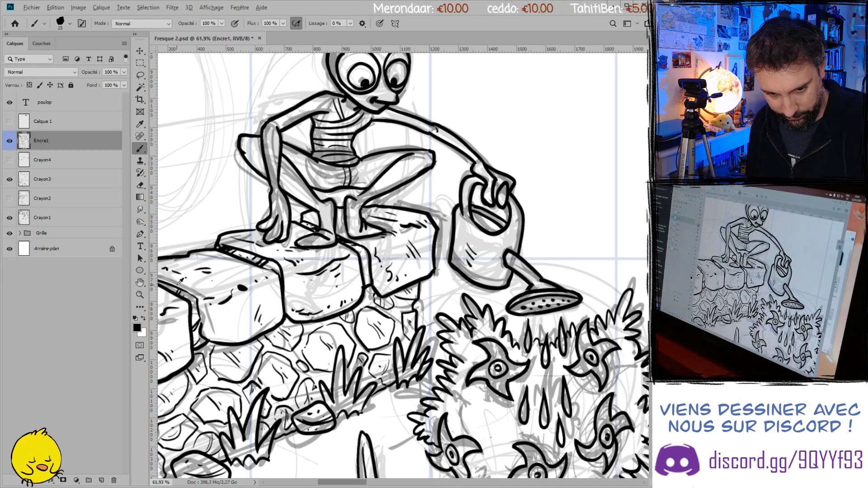
pyautogui.scroll(-3, 179, 280)
pyautogui.scroll(-6, 183, 277)
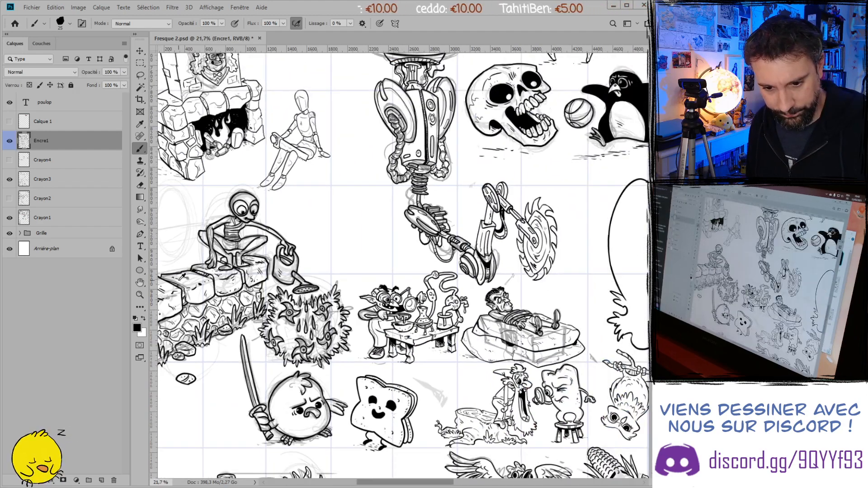
pyautogui.hotkey('ctrl', 's')
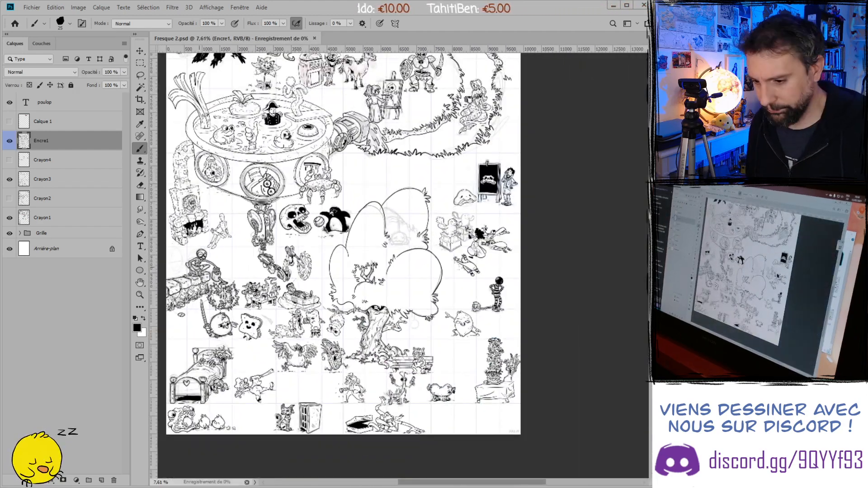
# - Examine the finished watering scene alongside the neighbouring robot, skull, tree and basin drawings of the mural
pyautogui.scroll(3, 190, 262)
pyautogui.scroll(3, 186, 295)
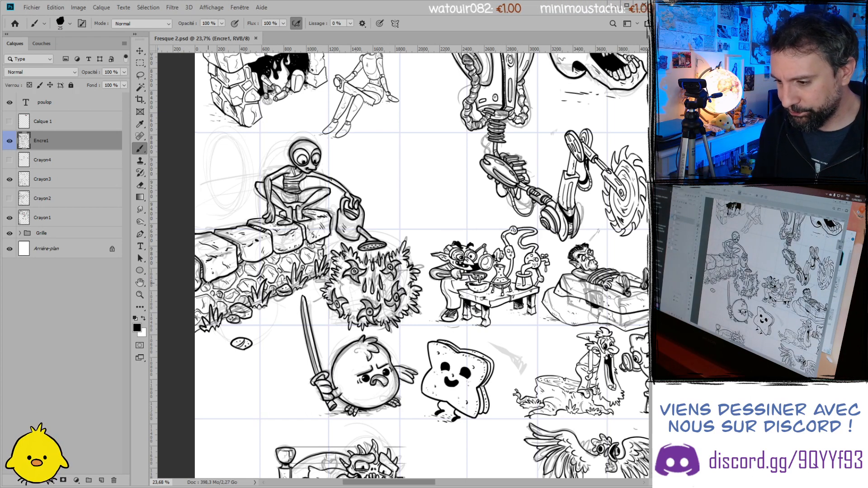
pyautogui.scroll(2, 209, 283)
pyautogui.scroll(-3, 209, 283)
pyautogui.hscroll(3, 266, 281)
pyautogui.hscroll(-2, 268, 281)
pyautogui.scroll(3, 267, 280)
pyautogui.scroll(-2, 267, 280)
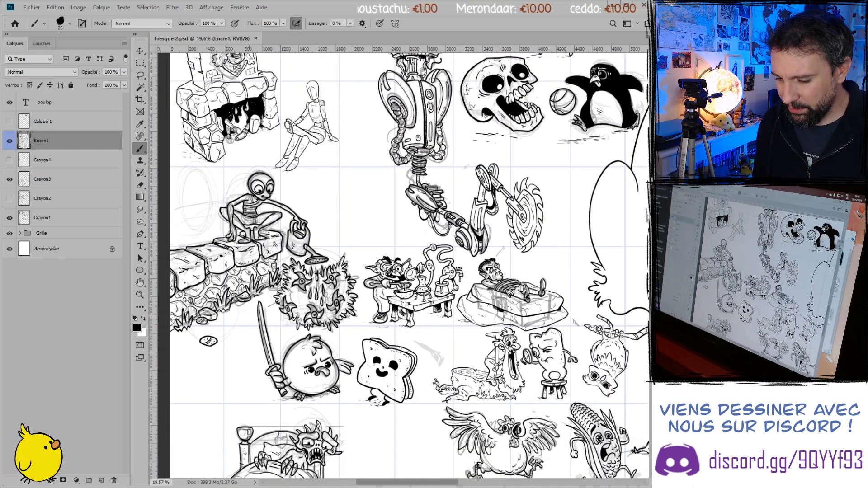
pyautogui.scroll(2, 250, 274)
pyautogui.hscroll(3, 250, 274)
pyautogui.hscroll(2, 251, 275)
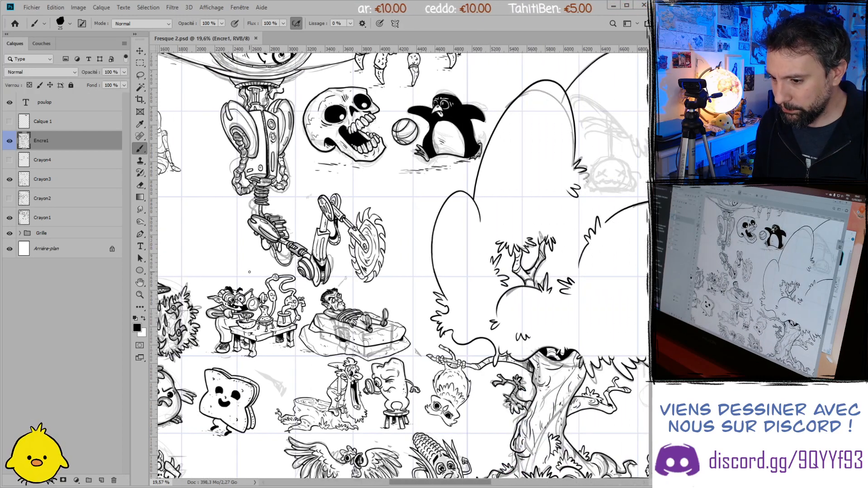
pyautogui.scroll(10, 249, 271)
pyautogui.hscroll(1, 246, 267)
pyautogui.scroll(-5, 247, 268)
pyautogui.hscroll(-1, 243, 270)
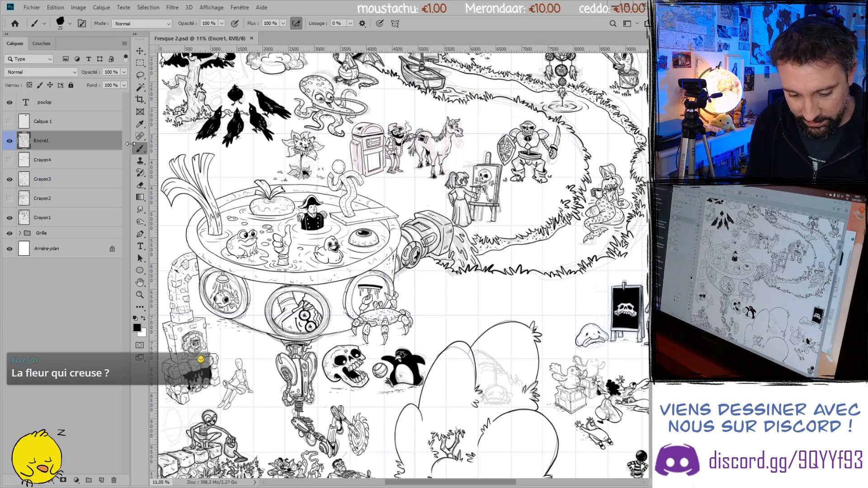
# - Survey the upper half of the mural, from the river and basin down to the robot leg
pyautogui.press('h')
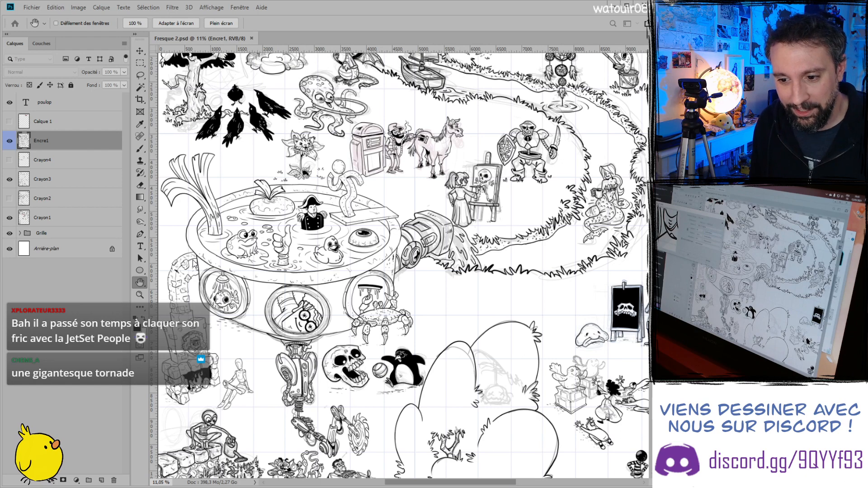
pyautogui.press('b')
pyautogui.scroll(-3, 434, 123)
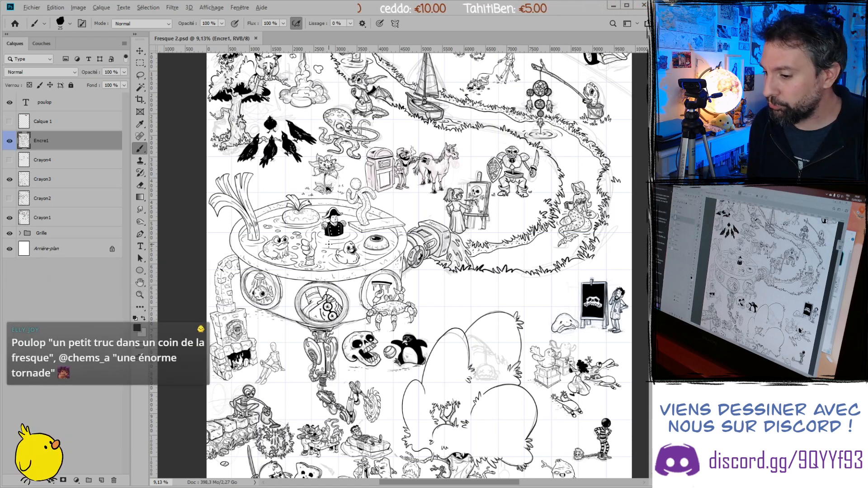
pyautogui.scroll(2, 328, 244)
pyautogui.scroll(-2, 319, 268)
pyautogui.scroll(3, 311, 275)
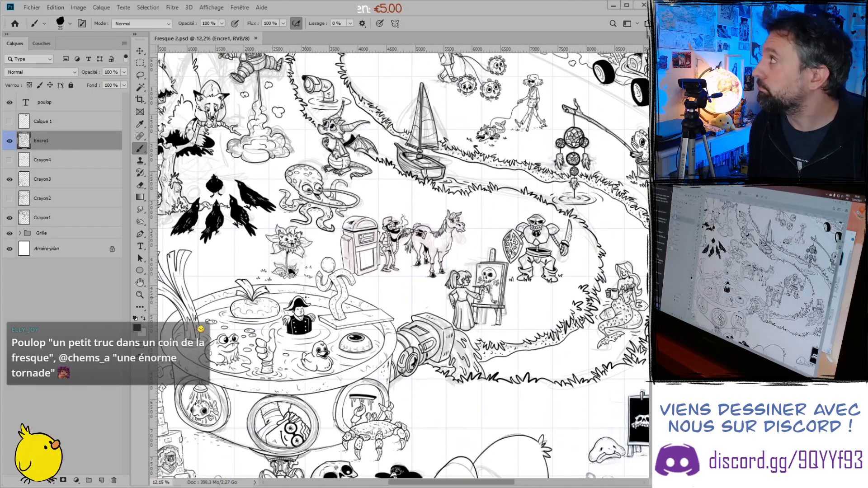
pyautogui.scroll(-3, 289, 316)
pyautogui.scroll(-1, 289, 315)
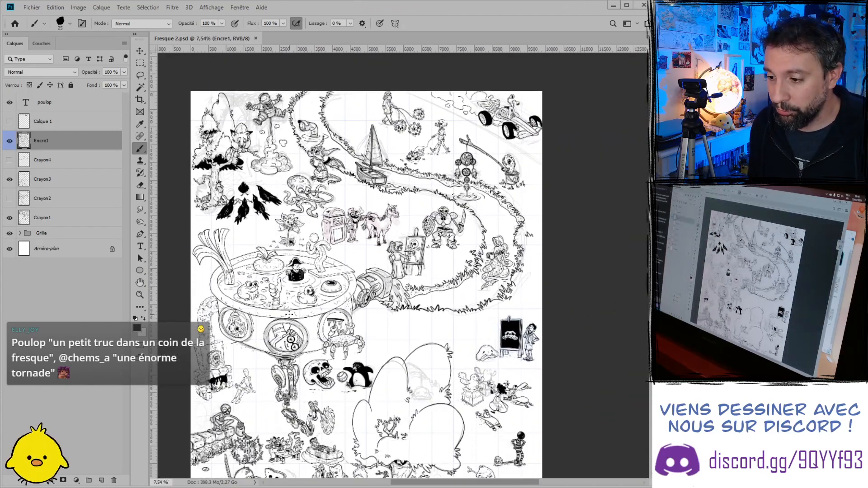
pyautogui.scroll(2, 290, 315)
pyautogui.scroll(1, 289, 314)
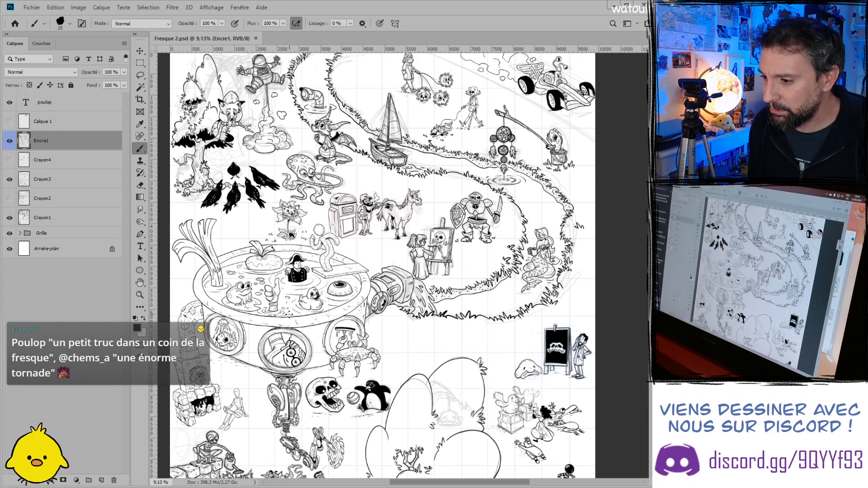
pyautogui.scroll(-6, 290, 314)
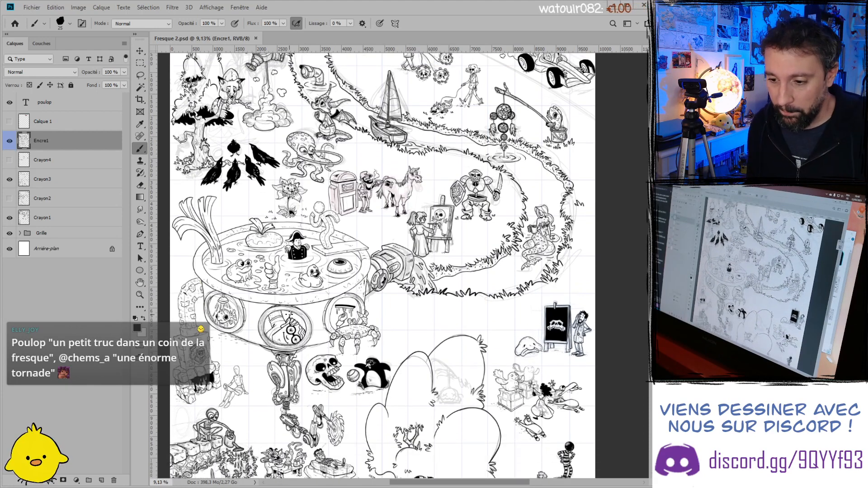
pyautogui.scroll(2, 271, 264)
pyautogui.scroll(2, 270, 264)
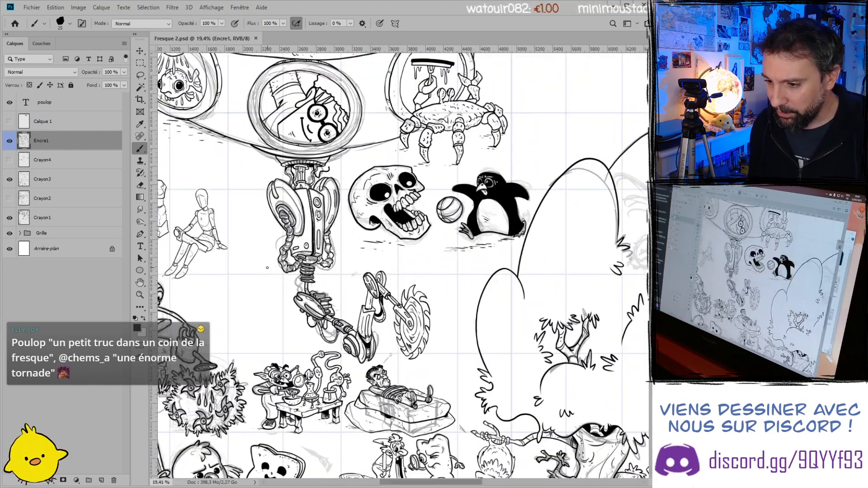
# - Inspect the lower part of the mural around the toast, chicken, clown and cat for empty areas
pyautogui.scroll(-2, 269, 266)
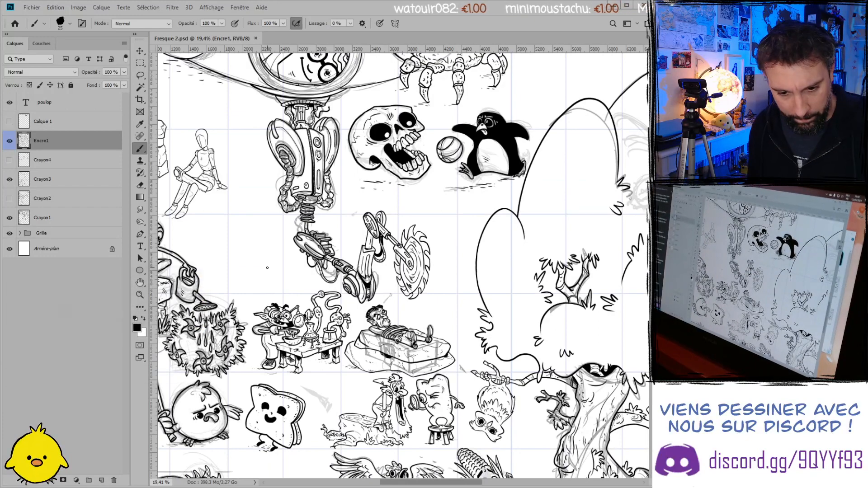
pyautogui.scroll(-4, 267, 267)
pyautogui.scroll(-1, 267, 268)
pyautogui.scroll(-2, 267, 267)
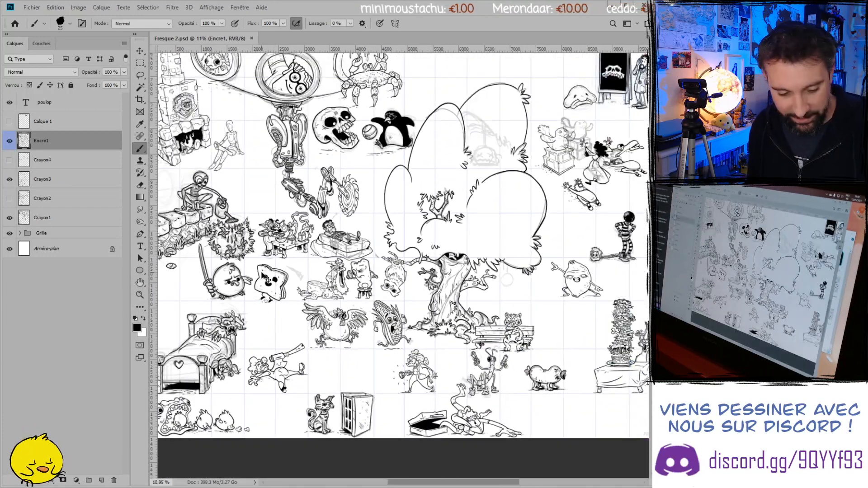
pyautogui.scroll(2, 248, 331)
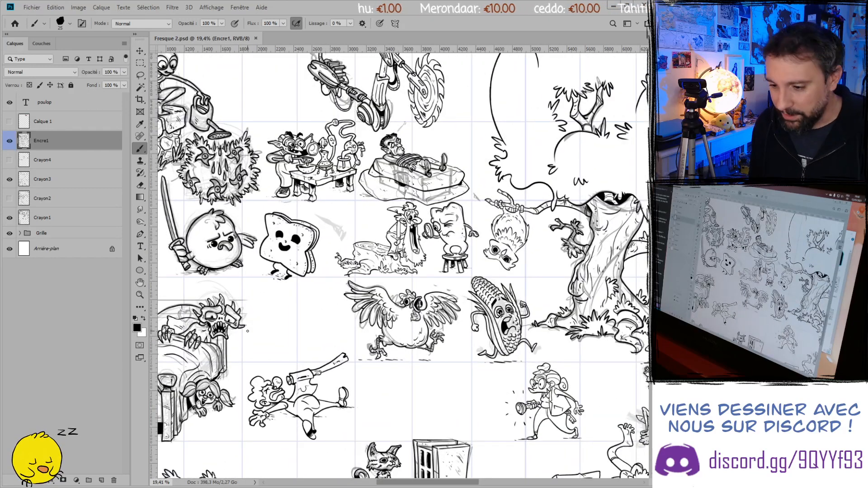
pyautogui.scroll(-1, 247, 330)
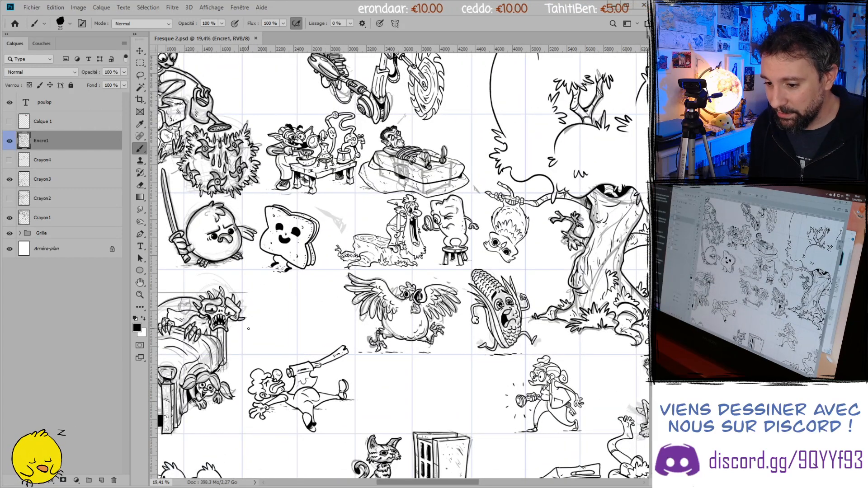
pyautogui.scroll(1, 248, 327)
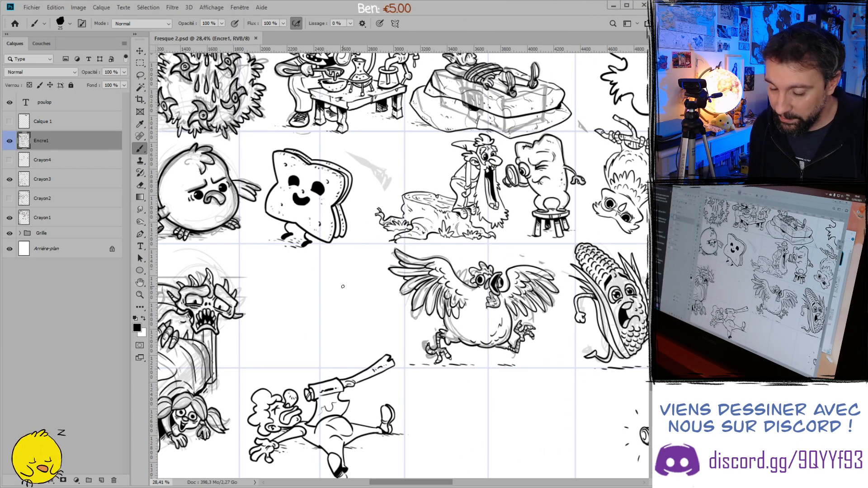
pyautogui.scroll(-10, 342, 286)
pyautogui.hscroll(4, 342, 290)
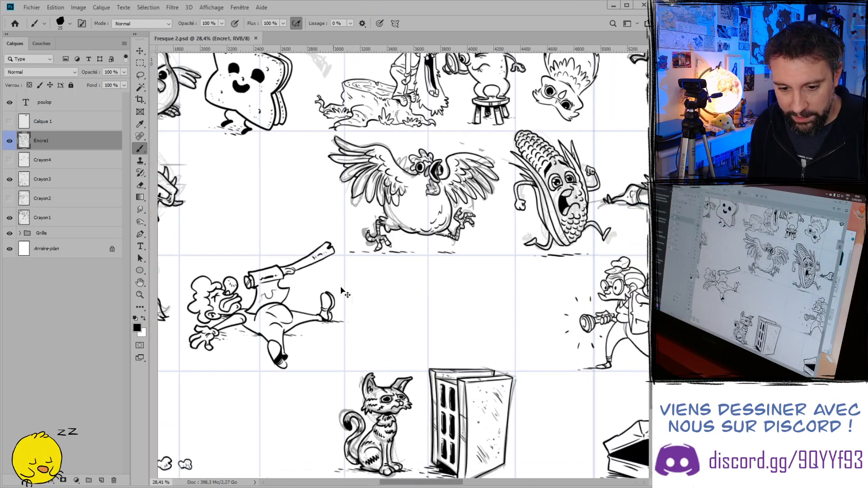
# - Survey the mural from the astronaut, river and dragon to the crab, penguin and large tree for empty areas
pyautogui.hscroll(15, 343, 293)
pyautogui.scroll(3, 335, 294)
pyautogui.scroll(20, 333, 294)
pyautogui.scroll(15, 335, 295)
pyautogui.keyDown('alt'); pyautogui.scroll(-1, 333, 294); pyautogui.keyUp('alt')
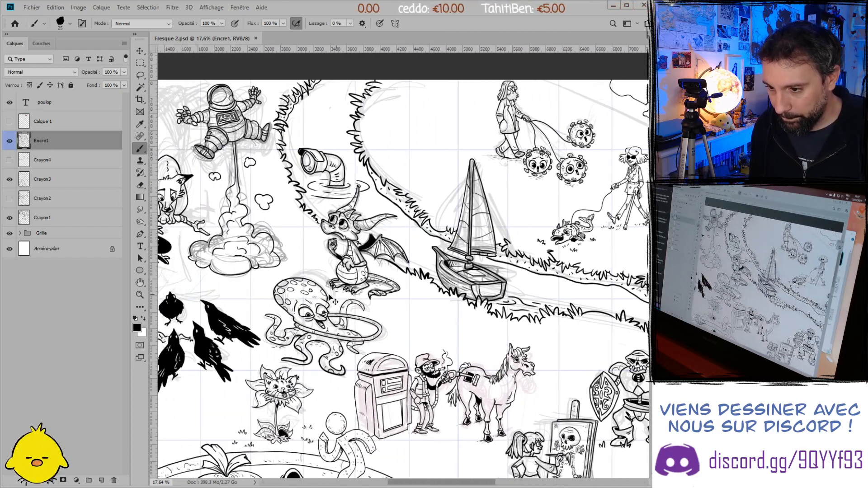
pyautogui.hscroll(-3, 332, 299)
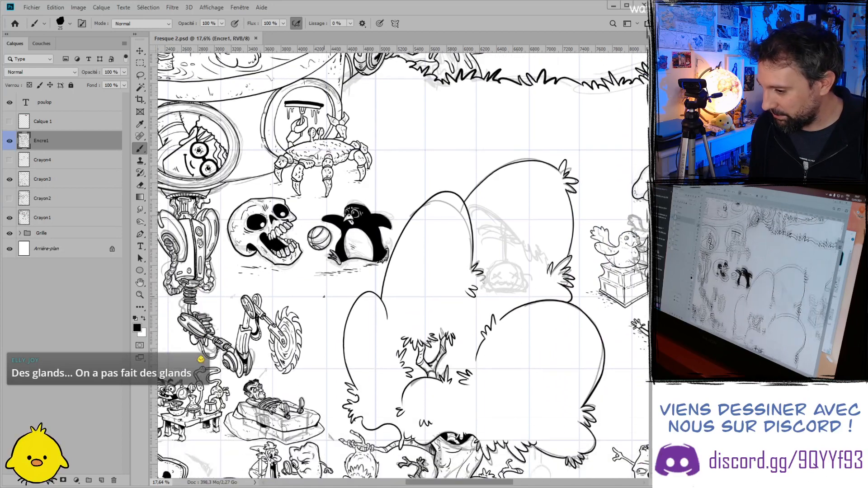
pyautogui.scroll(-3, 323, 297)
pyautogui.hscroll(10, 323, 296)
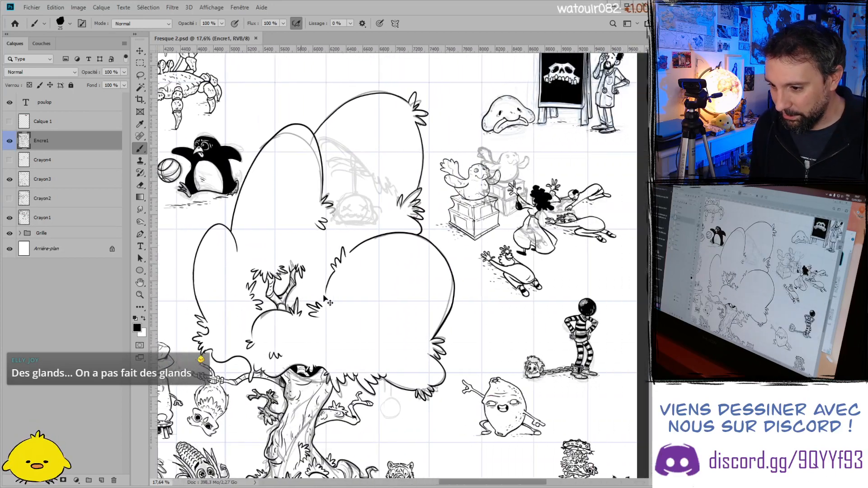
# - Examine the large tree's crown and the faint pumpkin sketch inside it, along with the drawings beside the tree
pyautogui.scroll(7, 300, 251)
pyautogui.scroll(4, 298, 251)
pyautogui.hscroll(-3, 252, 253)
pyautogui.scroll(-6, 252, 254)
pyautogui.scroll(-4, 253, 251)
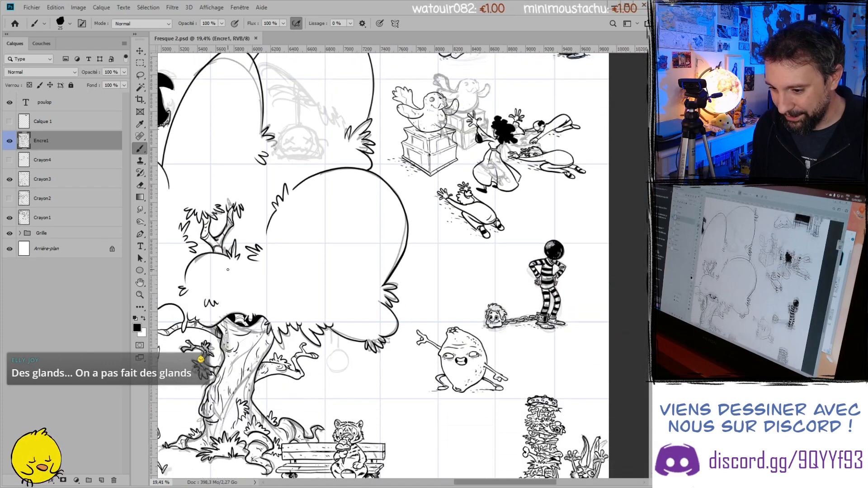
pyautogui.hscroll(-2, 228, 270)
pyautogui.scroll(4, 228, 270)
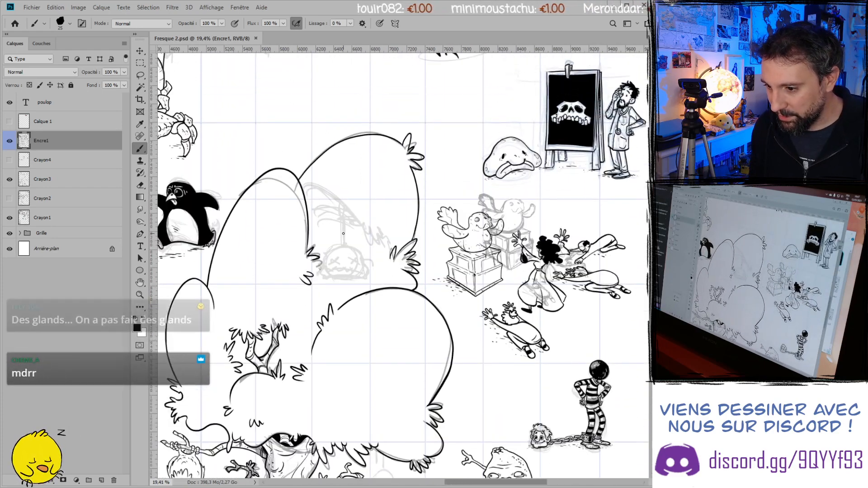
pyautogui.scroll(2, 334, 238)
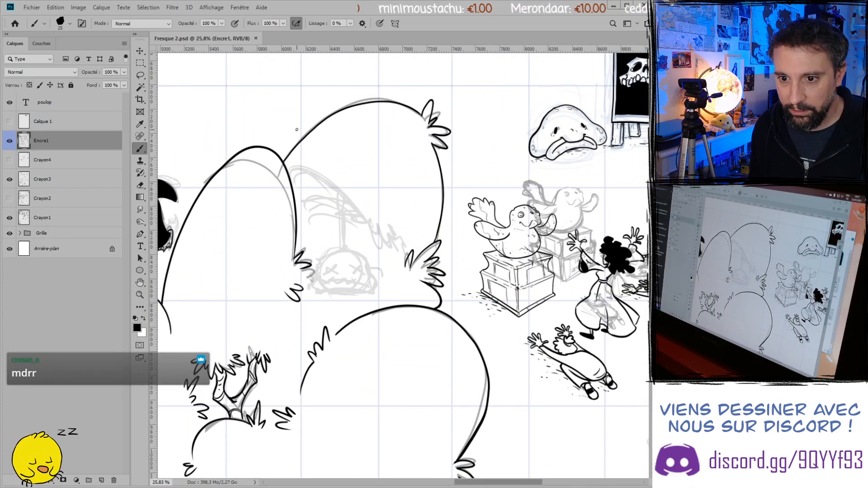
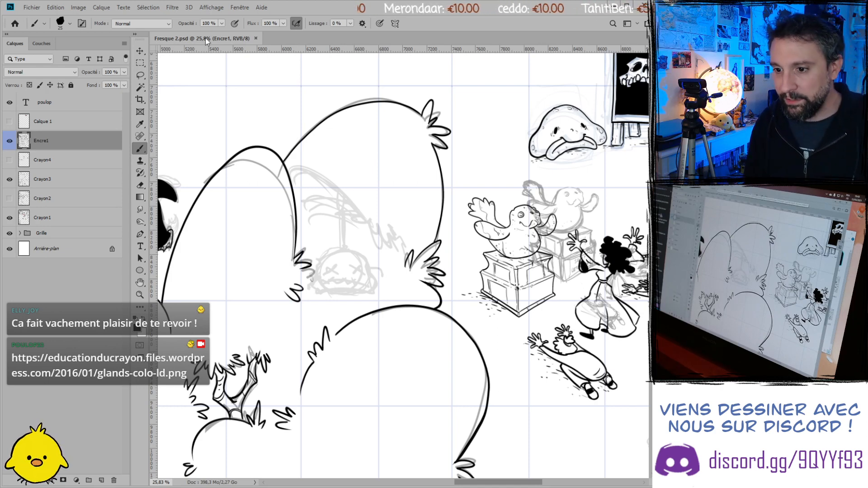
pyautogui.scroll(2, 324, 298)
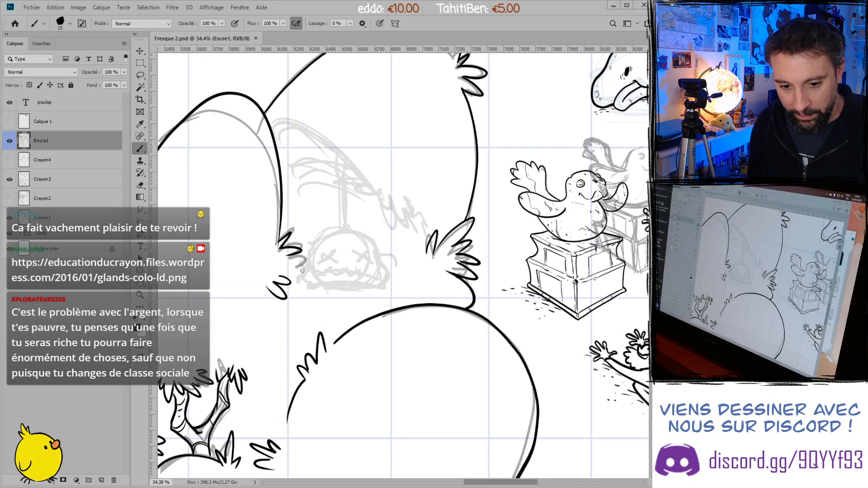
pyautogui.scroll(-3, 402, 267)
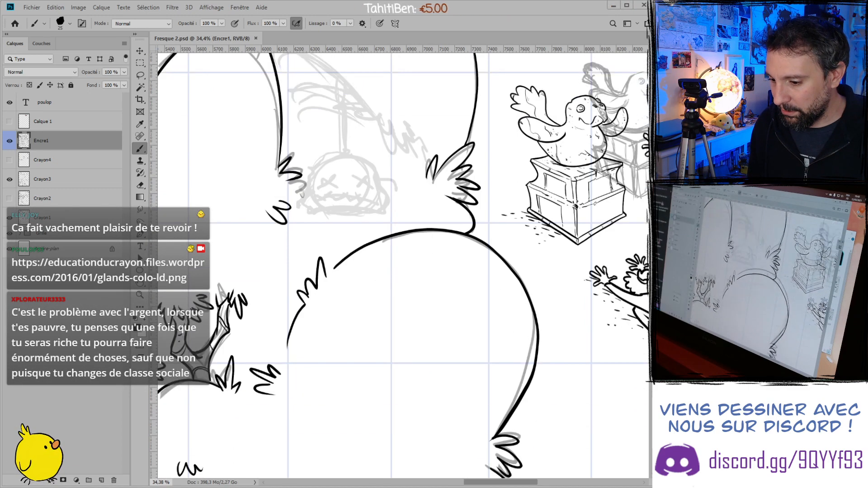
pyautogui.scroll(4, 403, 267)
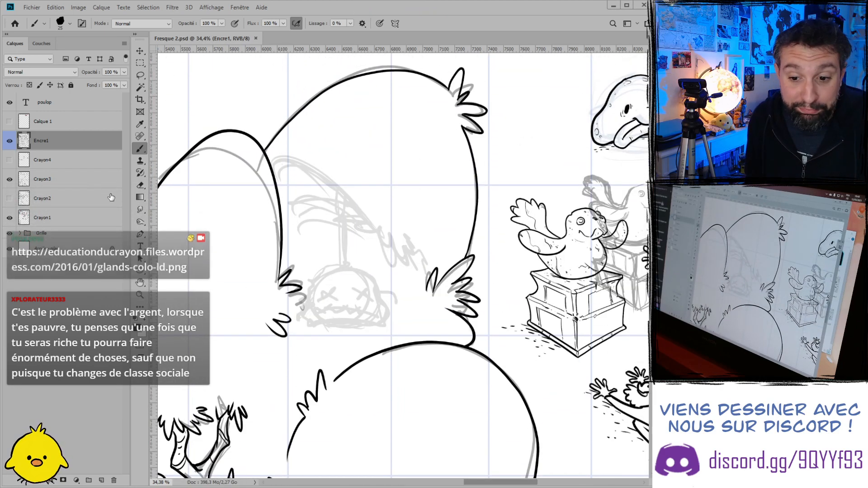
# - Erase the faint pumpkin and foliage sketch inside the tree's crown on the Crayon1 layer with an enlarged eraser
pyautogui.click(63, 217)
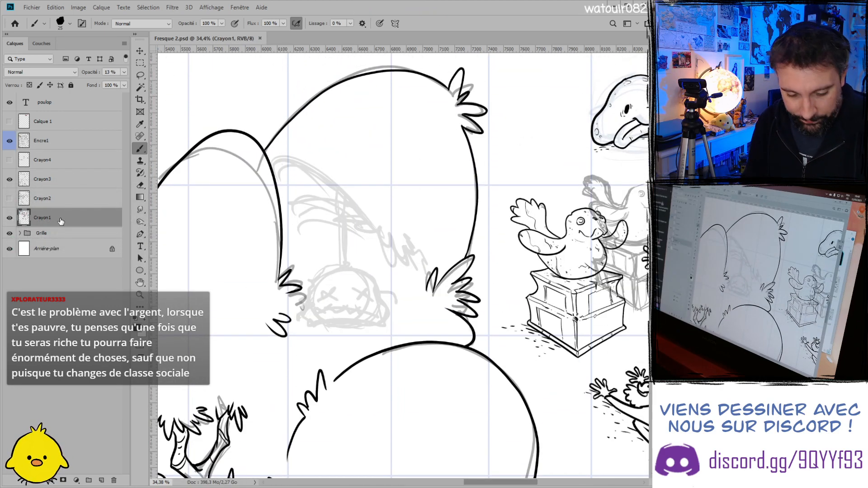
pyautogui.press('e')
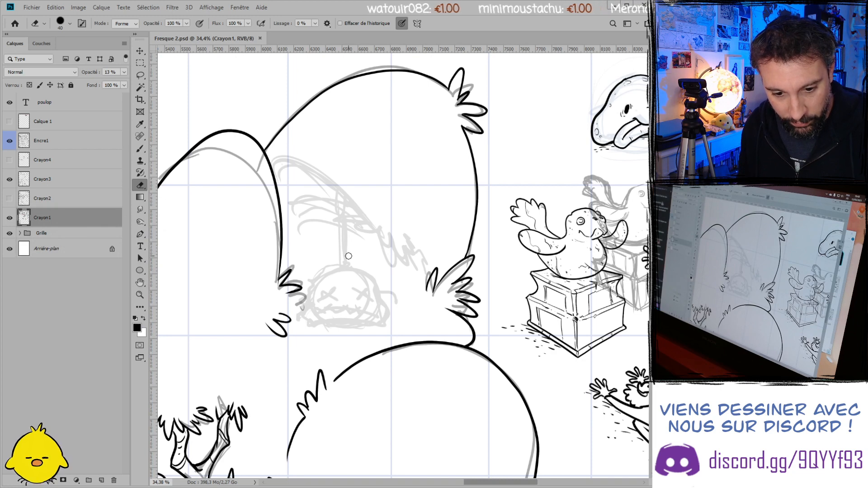
pyautogui.press(']')
pyautogui.press(']')
pyautogui.press(']')
pyautogui.press(']')
pyautogui.press(']')
pyautogui.press(']')
pyautogui.press(']')
pyautogui.press(']')
pyautogui.press(']')
pyautogui.press(']')
pyautogui.press(']')
pyautogui.press(']')
pyautogui.moveTo(299, 208)
pyautogui.mouseDown()
pyautogui.moveTo(288, 171)
pyautogui.moveTo(401, 271)
pyautogui.moveTo(358, 306)
pyautogui.moveTo(310, 310)
pyautogui.mouseUp()
# - Sketch a new ragged foliage edge running diagonally through the tree's crown on the Crayon1 layer
pyautogui.press('b')
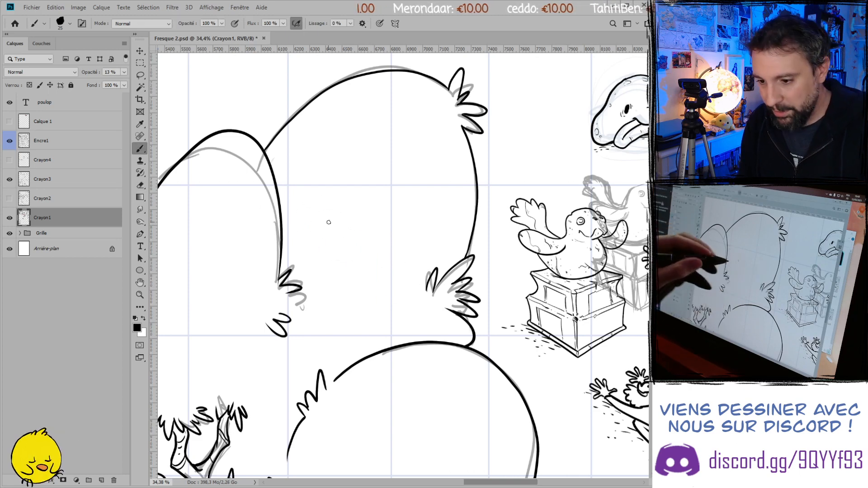
pyautogui.moveTo(280, 192)
pyautogui.mouseDown()
pyautogui.moveTo(335, 244)
pyautogui.moveTo(282, 192)
pyautogui.moveTo(317, 230)
pyautogui.mouseUp()
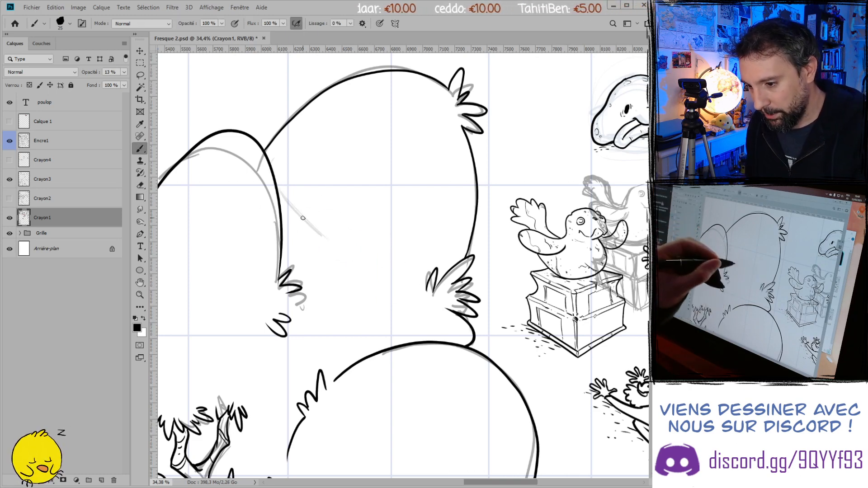
pyautogui.moveTo(360, 270)
pyautogui.mouseDown()
pyautogui.moveTo(389, 270)
pyautogui.moveTo(390, 254)
pyautogui.moveTo(405, 255)
pyautogui.moveTo(394, 248)
pyautogui.moveTo(402, 264)
pyautogui.moveTo(391, 261)
pyautogui.moveTo(396, 275)
pyautogui.moveTo(441, 335)
pyautogui.moveTo(403, 307)
pyautogui.moveTo(395, 276)
pyautogui.moveTo(409, 291)
pyautogui.mouseUp()
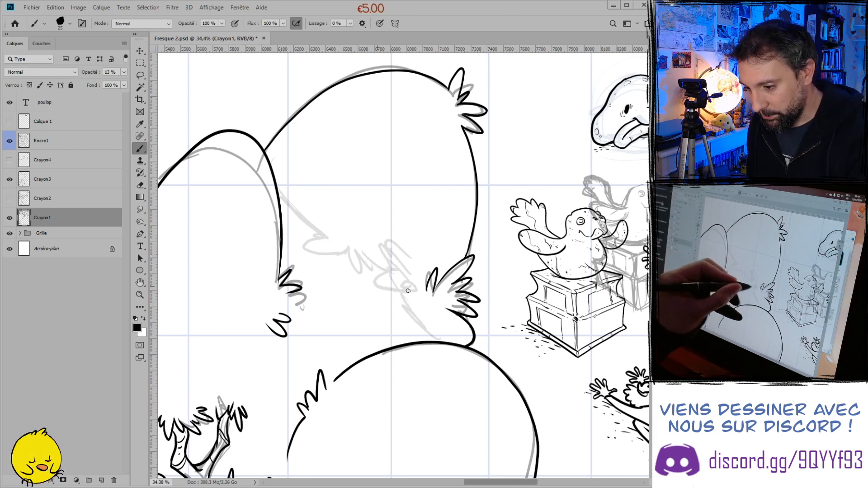
pyautogui.moveTo(289, 222)
pyautogui.mouseDown()
pyautogui.moveTo(329, 243)
pyautogui.moveTo(327, 274)
pyautogui.moveTo(343, 264)
pyautogui.moveTo(322, 243)
pyautogui.mouseUp()
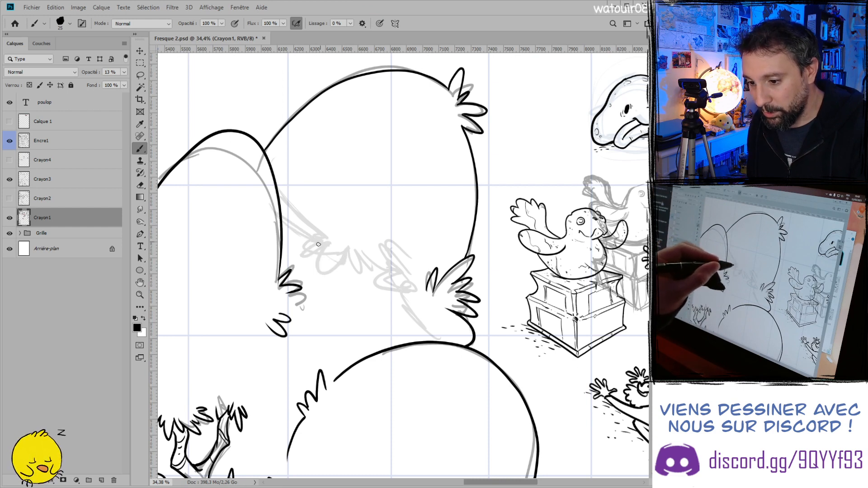
pyautogui.moveTo(322, 280); pyautogui.dragTo(354, 267)
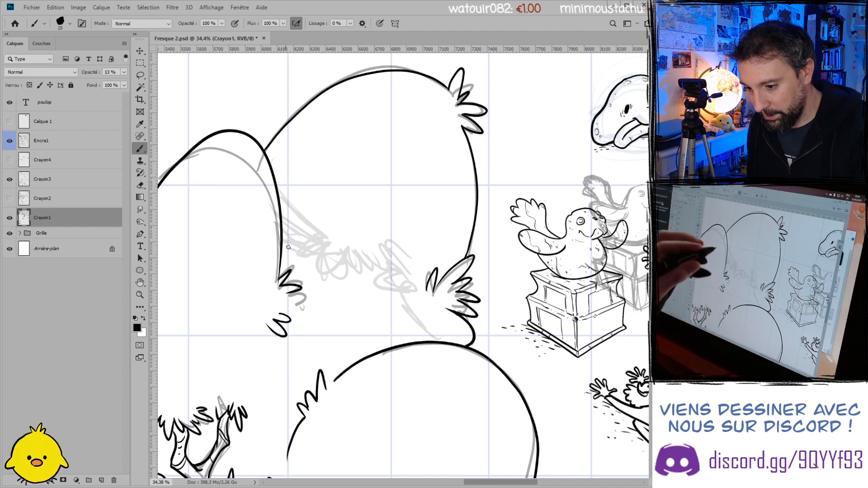
# - Rough out an acorn with a slanted cap and two round eyes hanging below the sketched foliage
pyautogui.moveTo(351, 293)
pyautogui.mouseDown()
pyautogui.moveTo(332, 353)
pyautogui.moveTo(364, 300)
pyautogui.moveTo(328, 348)
pyautogui.moveTo(358, 313)
pyautogui.mouseUp()
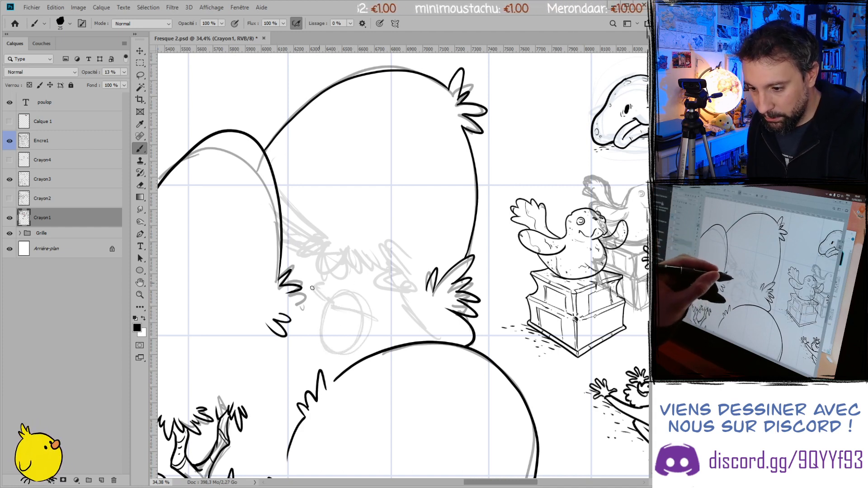
pyautogui.moveTo(318, 306)
pyautogui.mouseDown()
pyautogui.moveTo(347, 348)
pyautogui.moveTo(366, 329)
pyautogui.mouseUp()
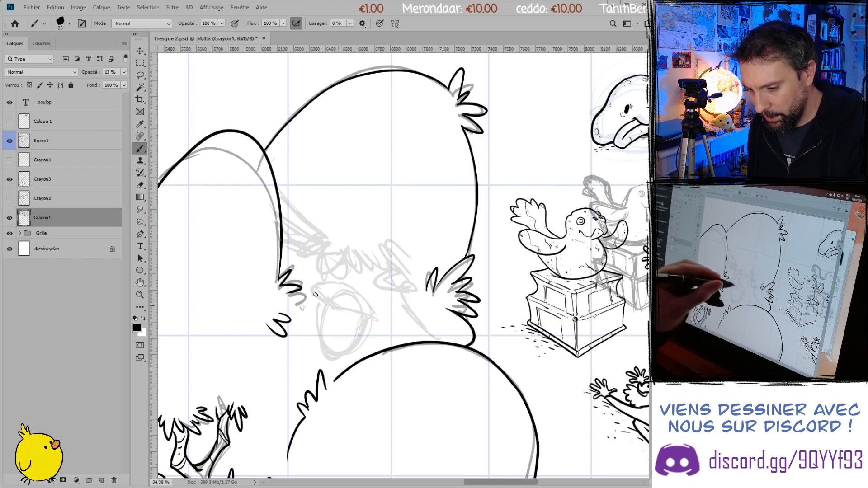
pyautogui.moveTo(342, 282); pyautogui.dragTo(374, 304)
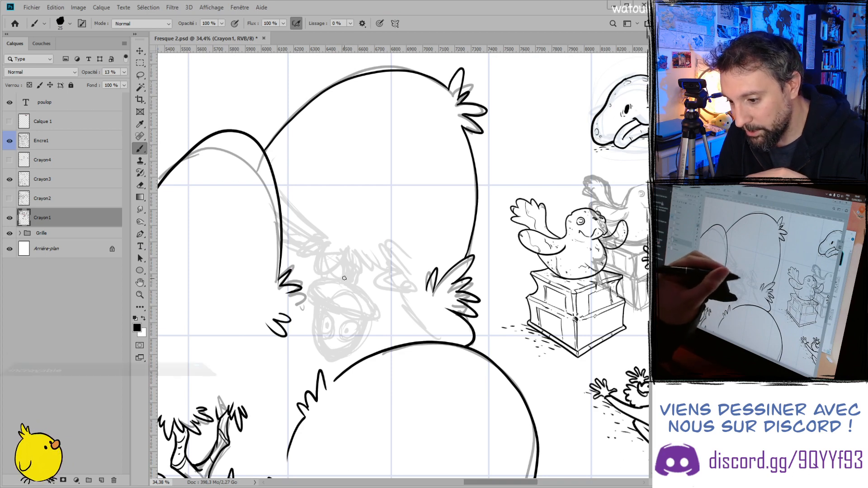
pyautogui.press('e')
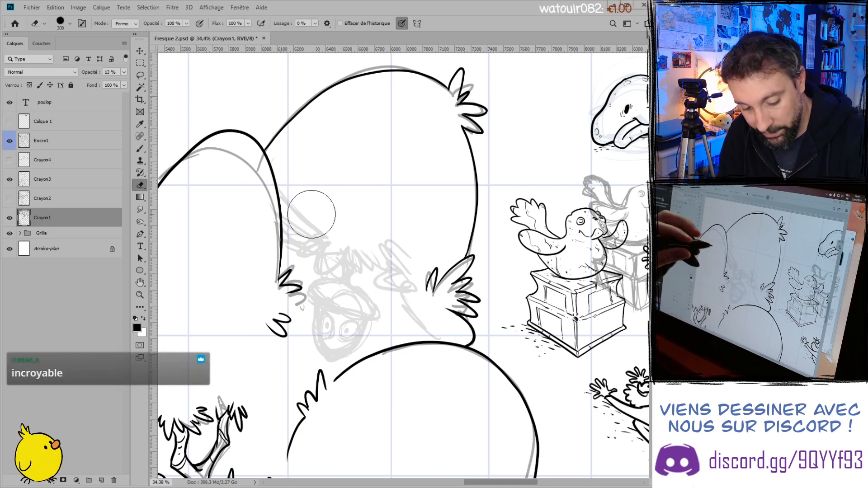
pyautogui.press('b')
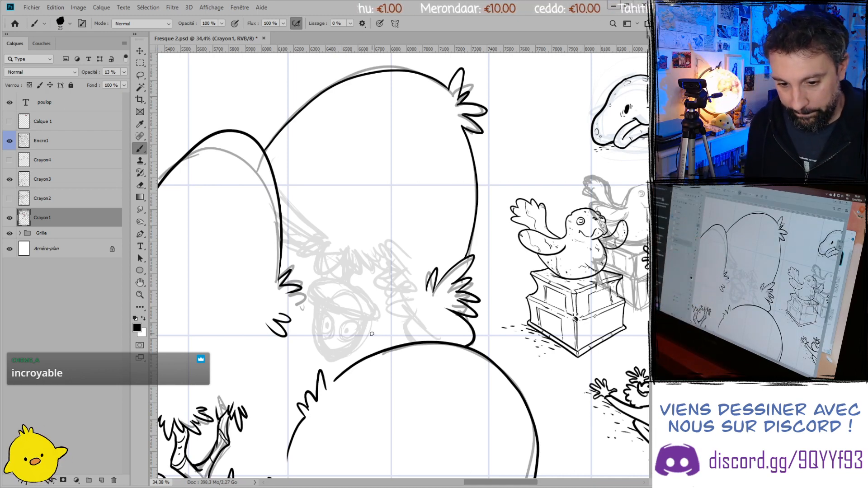
# - Outline the acorn's slanted oval cap more firmly on the Crayon3 layer
pyautogui.scroll(5, 362, 325)
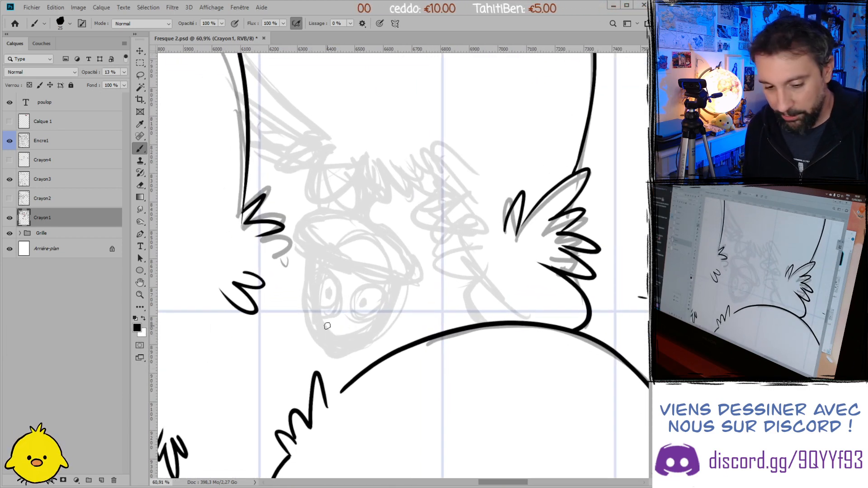
pyautogui.scroll(3, 329, 328)
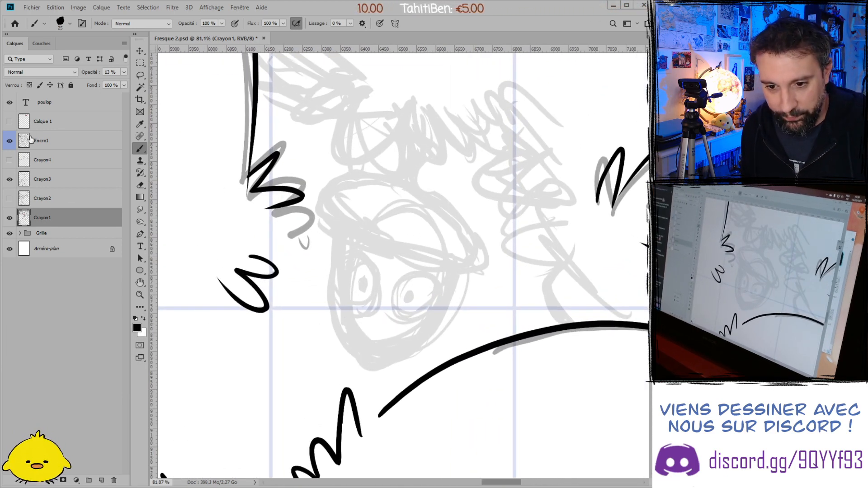
pyautogui.click(61, 181)
pyautogui.moveTo(329, 185)
pyautogui.mouseDown()
pyautogui.moveTo(315, 207)
pyautogui.moveTo(337, 224)
pyautogui.moveTo(473, 267)
pyautogui.mouseUp()
pyautogui.moveTo(412, 180)
pyautogui.mouseDown()
pyautogui.moveTo(486, 253)
pyautogui.moveTo(465, 268)
pyautogui.moveTo(379, 176)
pyautogui.moveTo(322, 191)
pyautogui.moveTo(443, 192)
pyautogui.mouseUp()
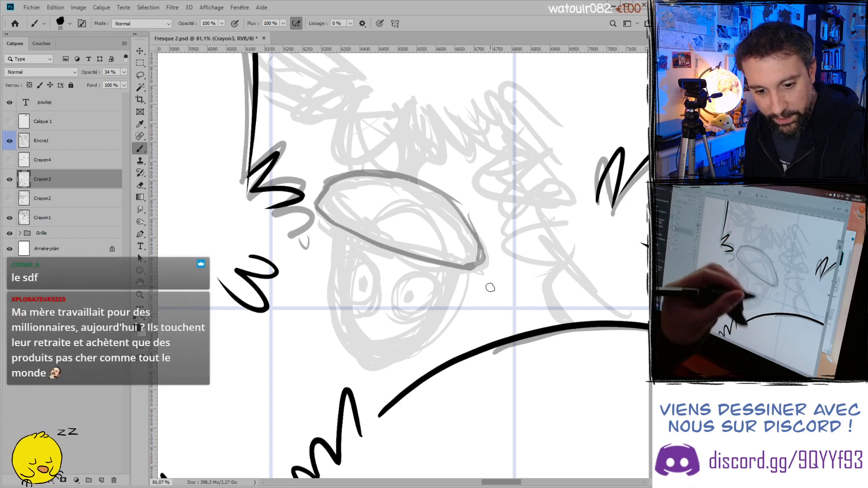
# - Draw the acorn's stem and the jagged leaf tufts descending from it to the lower foliage mass on the right
pyautogui.moveTo(402, 142); pyautogui.dragTo(396, 173)
pyautogui.moveTo(415, 127)
pyautogui.mouseDown()
pyautogui.moveTo(411, 176)
pyautogui.moveTo(396, 153)
pyautogui.moveTo(418, 125)
pyautogui.mouseUp()
pyautogui.moveTo(450, 149)
pyautogui.mouseDown()
pyautogui.moveTo(431, 103)
pyautogui.moveTo(483, 135)
pyautogui.mouseUp()
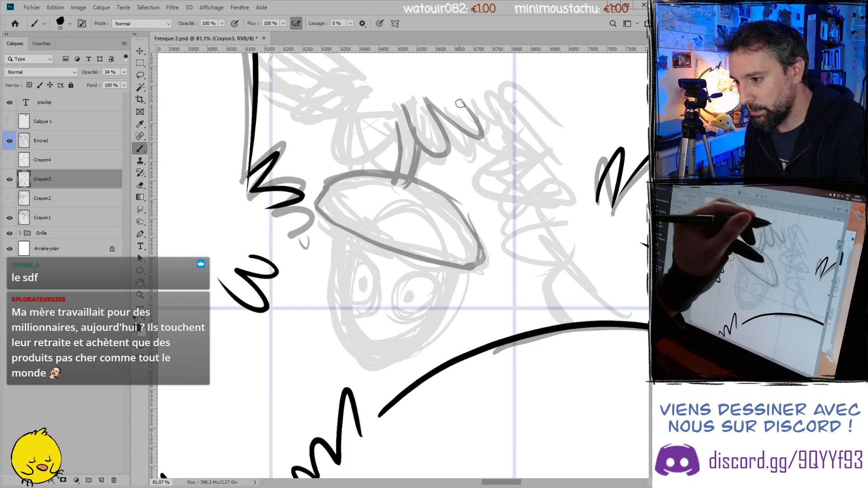
pyautogui.moveTo(458, 97); pyautogui.dragTo(483, 129)
pyautogui.moveTo(534, 117)
pyautogui.mouseDown()
pyautogui.moveTo(515, 115)
pyautogui.moveTo(522, 149)
pyautogui.moveTo(552, 192)
pyautogui.moveTo(525, 217)
pyautogui.moveTo(560, 222)
pyautogui.moveTo(564, 256)
pyautogui.moveTo(528, 263)
pyautogui.mouseUp()
pyautogui.moveTo(571, 242); pyautogui.dragTo(575, 252)
pyautogui.moveTo(575, 252)
pyautogui.mouseDown()
pyautogui.moveTo(581, 265)
pyautogui.moveTo(566, 290)
pyautogui.mouseUp()
pyautogui.moveTo(566, 290); pyautogui.dragTo(585, 318)
pyautogui.moveTo(575, 264); pyautogui.dragTo(560, 307)
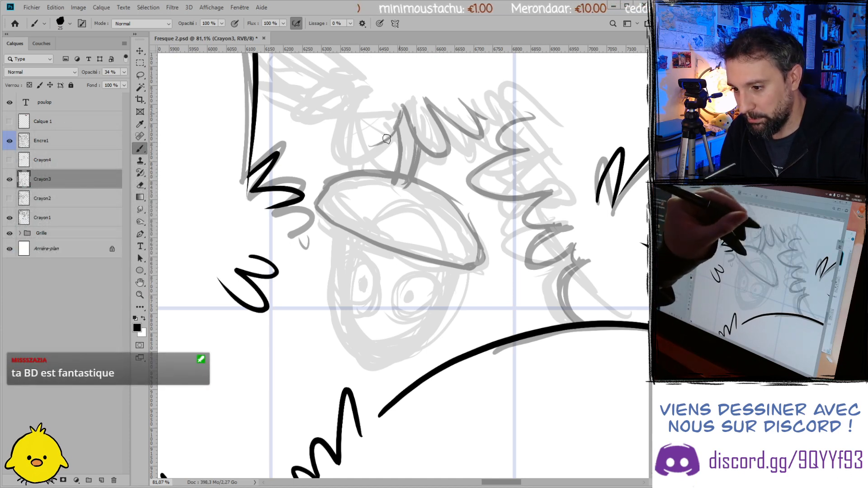
# - Draw the leaf tufts from the acorn's stem up to the crown's left foliage mass
pyautogui.moveTo(400, 109); pyautogui.dragTo(358, 144)
pyautogui.moveTo(384, 96); pyautogui.dragTo(340, 131)
pyautogui.moveTo(349, 84)
pyautogui.mouseDown()
pyautogui.moveTo(317, 108)
pyautogui.moveTo(292, 102)
pyautogui.moveTo(293, 122)
pyautogui.mouseUp()
pyautogui.moveTo(336, 66)
pyautogui.mouseDown()
pyautogui.moveTo(292, 79)
pyautogui.moveTo(278, 127)
pyautogui.moveTo(301, 229)
pyautogui.moveTo(291, 263)
pyautogui.moveTo(287, 194)
pyautogui.moveTo(331, 182)
pyautogui.moveTo(260, 169)
pyautogui.mouseUp()
pyautogui.moveTo(321, 181)
pyautogui.mouseDown()
pyautogui.moveTo(317, 207)
pyautogui.moveTo(293, 202)
pyautogui.moveTo(349, 196)
pyautogui.mouseUp()
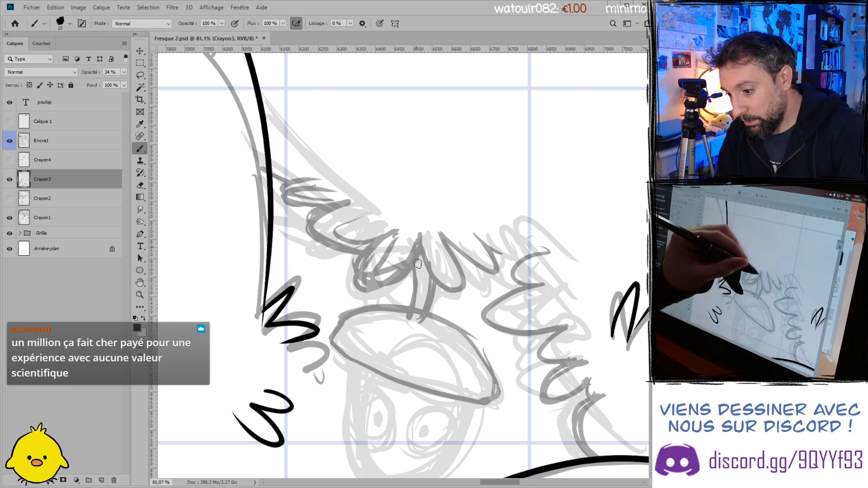
# - Darken the stem's upper end, hatch the stem, and cover the acorn's cap with rows of small curved scales
pyautogui.moveTo(426, 267)
pyautogui.mouseDown()
pyautogui.moveTo(417, 291)
pyautogui.moveTo(431, 292)
pyautogui.moveTo(411, 278)
pyautogui.mouseUp()
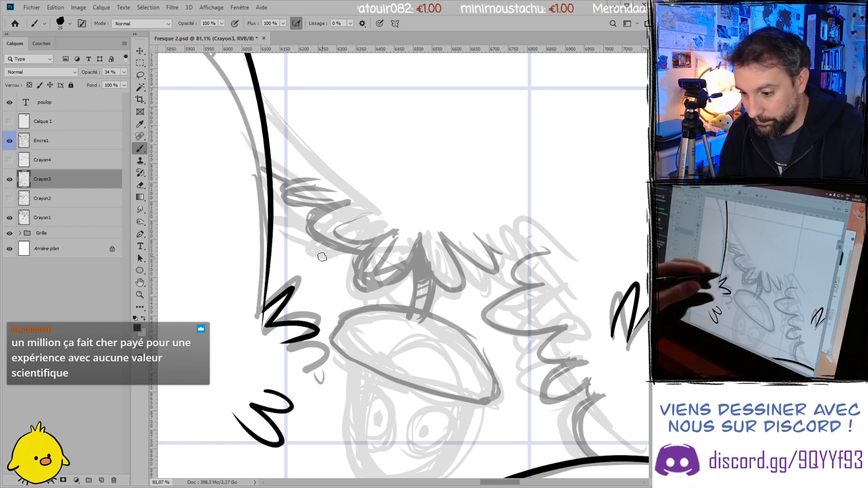
pyautogui.moveTo(410, 268); pyautogui.dragTo(409, 310)
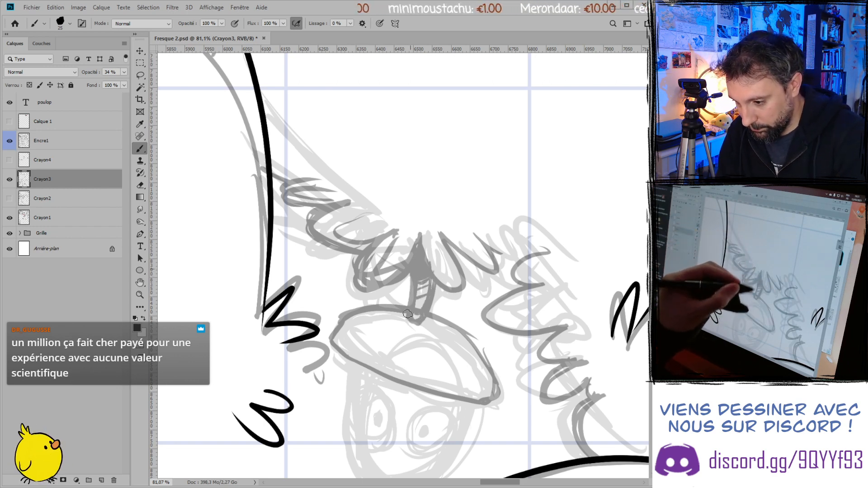
pyautogui.moveTo(357, 335); pyautogui.dragTo(376, 355)
pyautogui.moveTo(386, 346)
pyautogui.mouseDown()
pyautogui.moveTo(396, 364)
pyautogui.moveTo(406, 359)
pyautogui.mouseUp()
pyautogui.moveTo(405, 346)
pyautogui.mouseDown()
pyautogui.moveTo(403, 332)
pyautogui.moveTo(400, 348)
pyautogui.moveTo(428, 357)
pyautogui.moveTo(445, 377)
pyautogui.mouseUp()
pyautogui.moveTo(438, 346); pyautogui.dragTo(470, 386)
pyautogui.moveTo(466, 358); pyautogui.dragTo(482, 373)
pyautogui.moveTo(442, 336); pyautogui.dragTo(456, 344)
pyautogui.moveTo(427, 326); pyautogui.dragTo(436, 340)
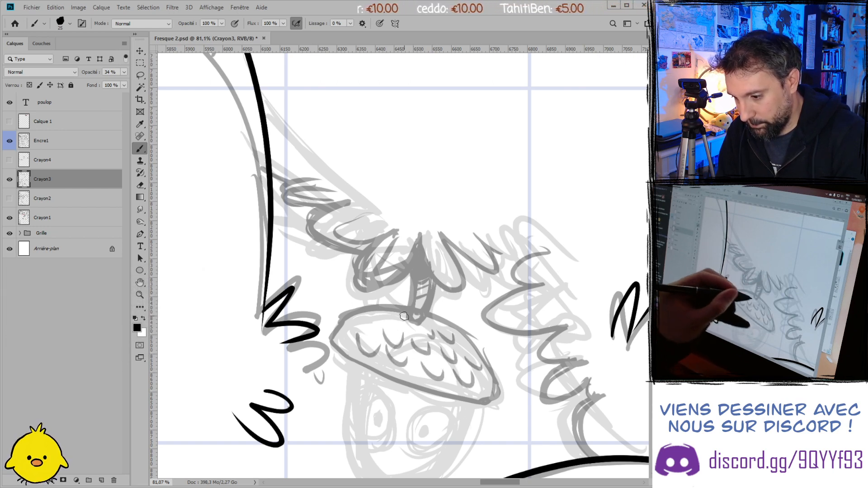
pyautogui.moveTo(375, 317)
pyautogui.mouseDown()
pyautogui.moveTo(392, 325)
pyautogui.moveTo(380, 326)
pyautogui.mouseUp()
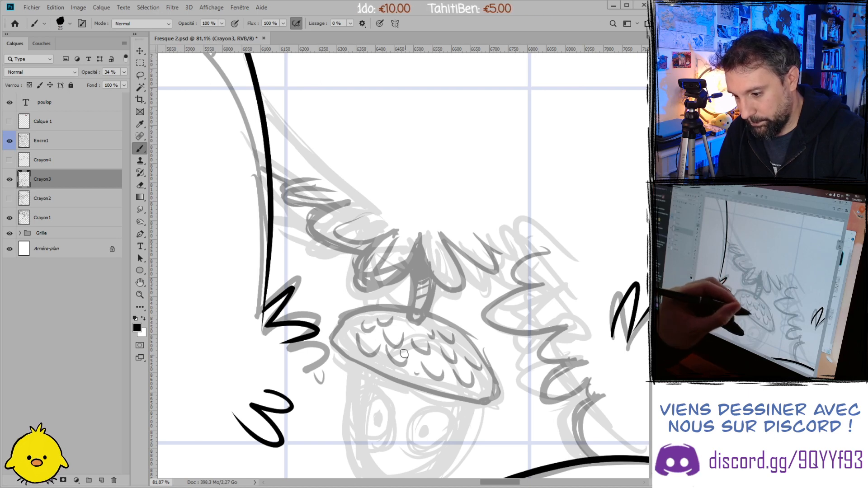
# - Outline the acorn's body below the cap on the Crayon3 layer, tapering both sides into a rounded lower end
pyautogui.moveTo(373, 364); pyautogui.dragTo(381, 220)
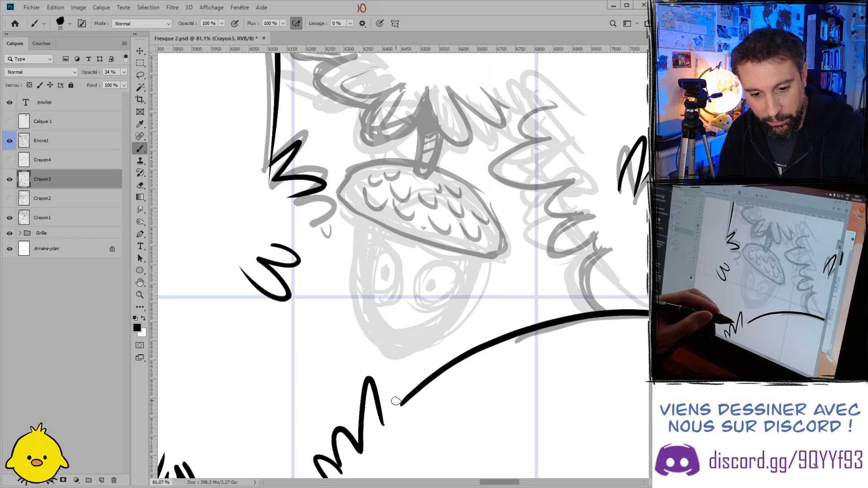
pyautogui.moveTo(348, 215); pyautogui.dragTo(346, 282)
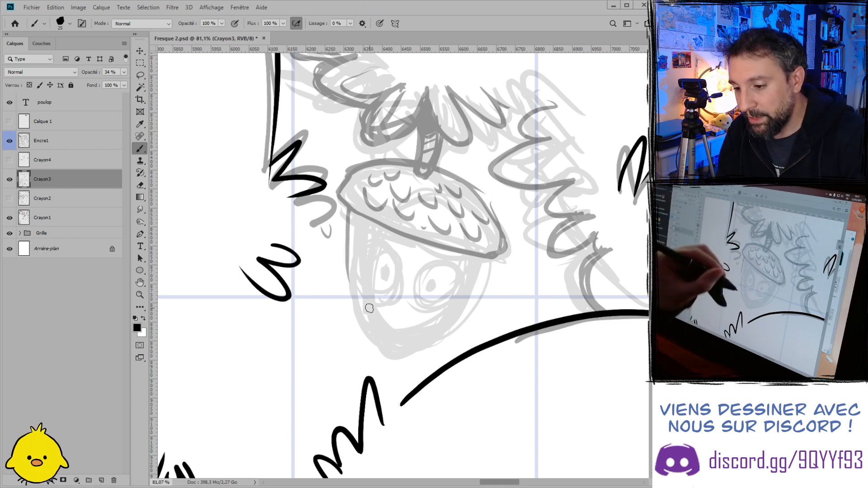
pyautogui.moveTo(478, 259)
pyautogui.mouseDown()
pyautogui.moveTo(389, 353)
pyautogui.moveTo(362, 350)
pyautogui.moveTo(360, 331)
pyautogui.mouseUp()
pyautogui.moveTo(351, 210)
pyautogui.mouseDown()
pyautogui.moveTo(346, 253)
pyautogui.moveTo(366, 352)
pyautogui.moveTo(353, 334)
pyautogui.mouseUp()
pyautogui.moveTo(339, 289); pyautogui.dragTo(378, 355)
pyautogui.moveTo(353, 237)
pyautogui.mouseDown()
pyautogui.moveTo(385, 278)
pyautogui.moveTo(349, 298)
pyautogui.mouseUp()
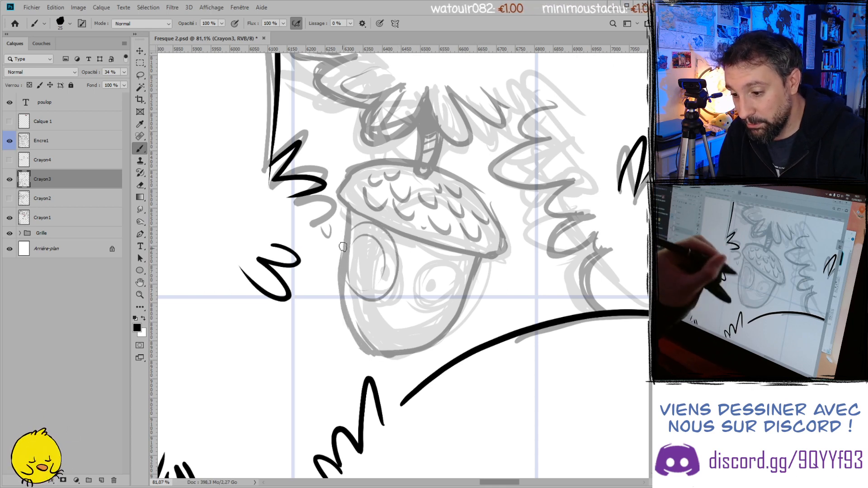
pyautogui.hotkey('ctrl', 'z')
pyautogui.moveTo(352, 235); pyautogui.dragTo(390, 290)
pyautogui.moveTo(384, 251)
pyautogui.mouseDown()
pyautogui.moveTo(378, 303)
pyautogui.moveTo(363, 303)
pyautogui.mouseUp()
pyautogui.click(364, 284)
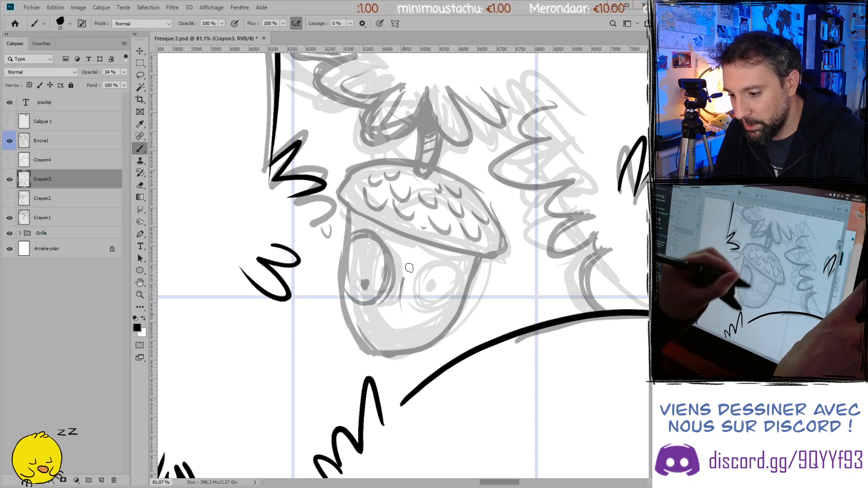
pyautogui.moveTo(419, 259); pyautogui.dragTo(400, 319)
pyautogui.moveTo(400, 318); pyautogui.dragTo(454, 312)
pyautogui.moveTo(455, 272)
pyautogui.mouseDown()
pyautogui.moveTo(418, 259)
pyautogui.moveTo(406, 291)
pyautogui.mouseUp()
pyautogui.click(416, 302)
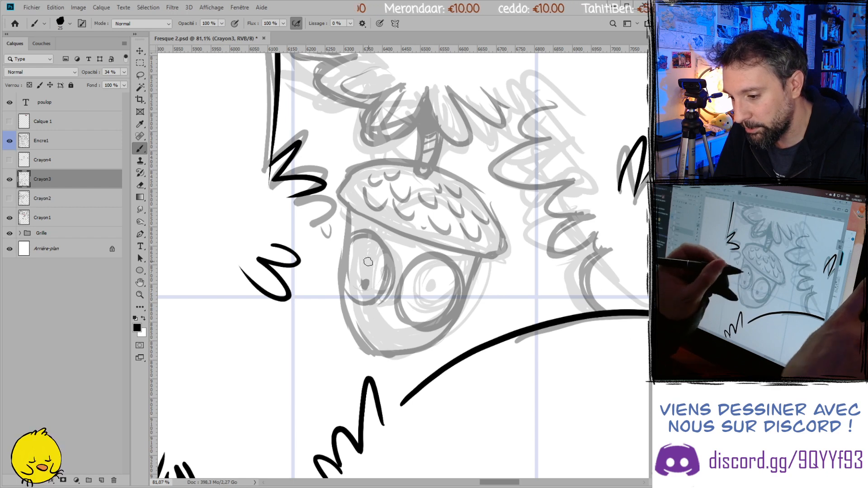
pyautogui.hotkey('ctrl', 'z')
pyautogui.hotkey('ctrl', 'z')
pyautogui.hotkey('ctrl', 'z')
pyautogui.hotkey('ctrl', 'z')
pyautogui.hotkey('ctrl', 'z')
pyautogui.hotkey('ctrl', 'z')
pyautogui.hotkey('ctrl', 'z')
pyautogui.hotkey('ctrl', 'z')
pyautogui.hotkey('ctrl', 'z')
# - Draw the acorn's left eye bulging beyond the body's edge, and erase the sketch lines inside it with a smaller eraser
pyautogui.moveTo(353, 228); pyautogui.dragTo(371, 272)
pyautogui.moveTo(351, 228); pyautogui.dragTo(358, 289)
pyautogui.moveTo(332, 239); pyautogui.dragTo(375, 276)
pyautogui.press('e')
pyautogui.press('[')
pyautogui.press('[')
pyautogui.press('[')
pyautogui.press('[')
pyautogui.press('[')
pyautogui.press('[')
pyautogui.press('[')
pyautogui.press('[')
pyautogui.press('[')
pyautogui.press('[')
pyautogui.press('[')
pyautogui.moveTo(346, 244)
pyautogui.mouseDown()
pyautogui.moveTo(349, 281)
pyautogui.moveTo(366, 251)
pyautogui.moveTo(362, 276)
pyautogui.mouseUp()
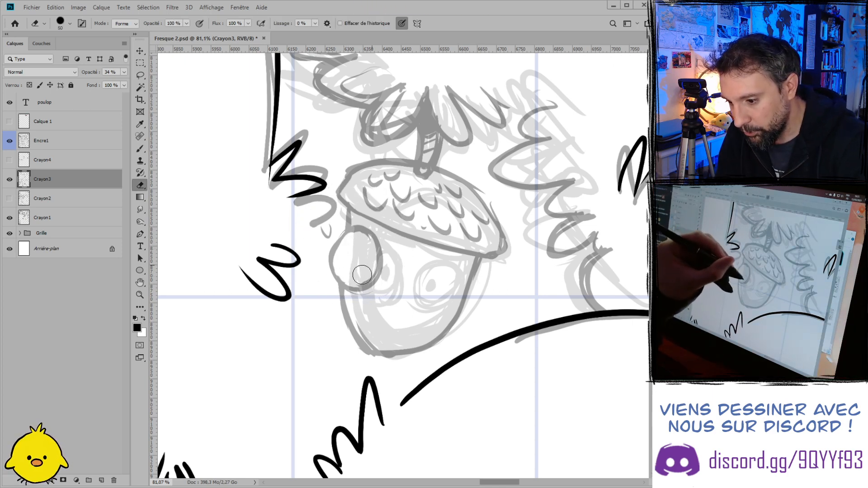
# - Draw the acorn's round right eye and small smile, and fill both eyes with large shaded pupils
pyautogui.press('b')
pyautogui.moveTo(409, 262); pyautogui.dragTo(415, 317)
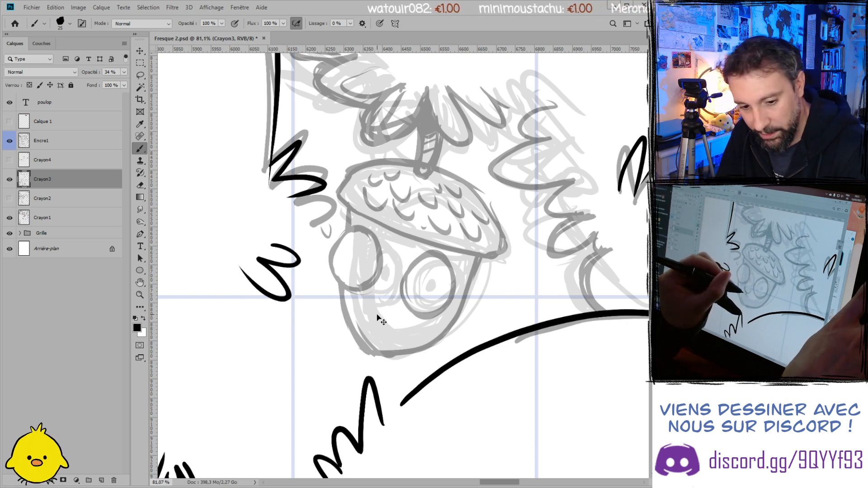
pyautogui.moveTo(369, 295)
pyautogui.mouseDown()
pyautogui.moveTo(393, 316)
pyautogui.moveTo(371, 304)
pyautogui.moveTo(379, 311)
pyautogui.mouseUp()
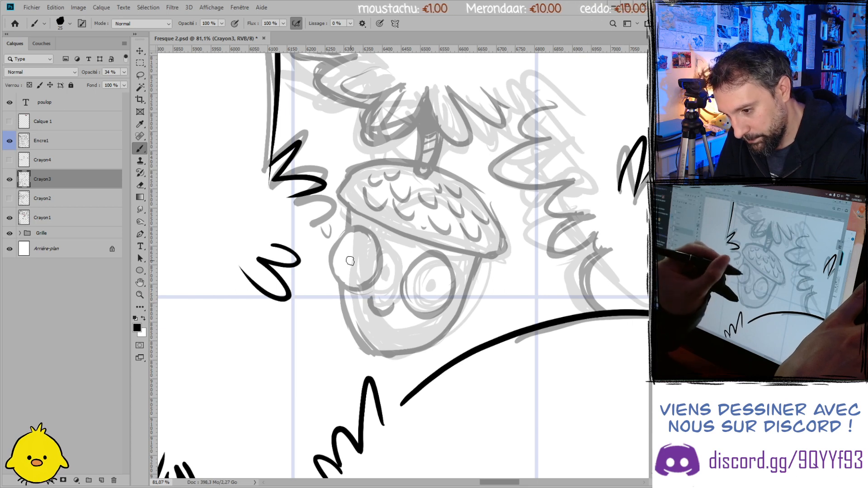
pyautogui.moveTo(347, 257); pyautogui.dragTo(349, 271)
pyautogui.moveTo(349, 249); pyautogui.dragTo(357, 260)
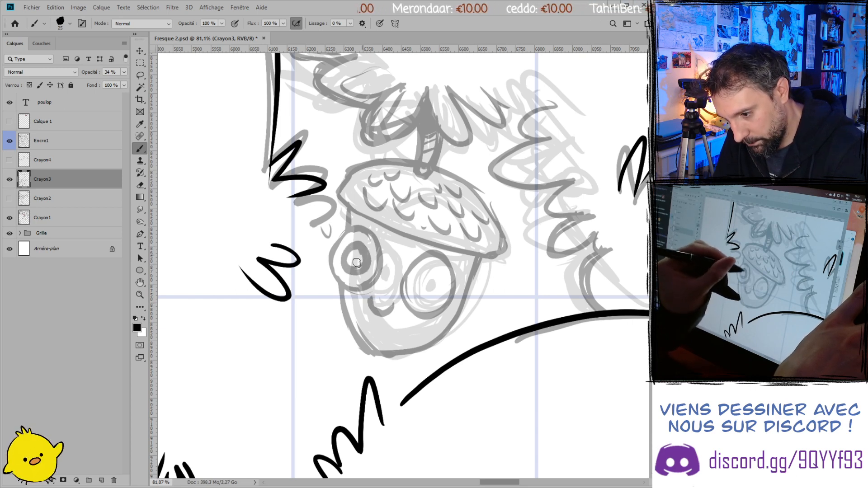
pyautogui.moveTo(418, 296); pyautogui.dragTo(416, 290)
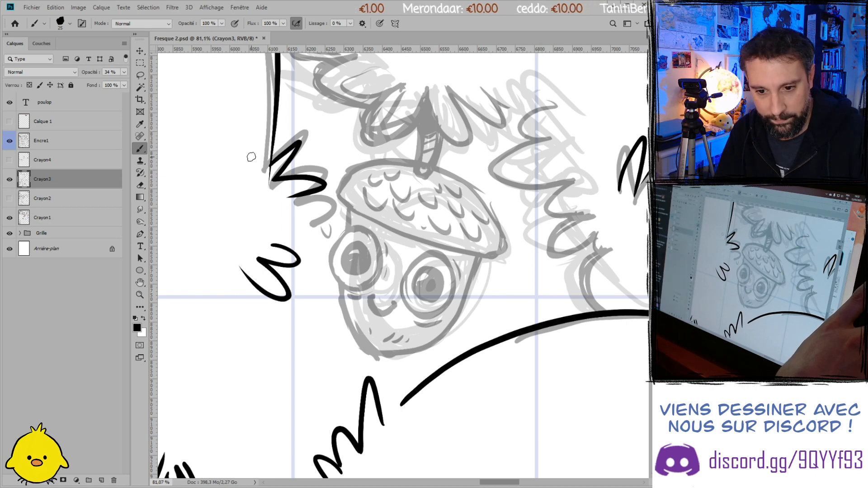
# - On the Encre1 layer, ink the jagged edge of the foliage right of the acorn and the acorn's slanted cap outline
pyautogui.click(60, 140)
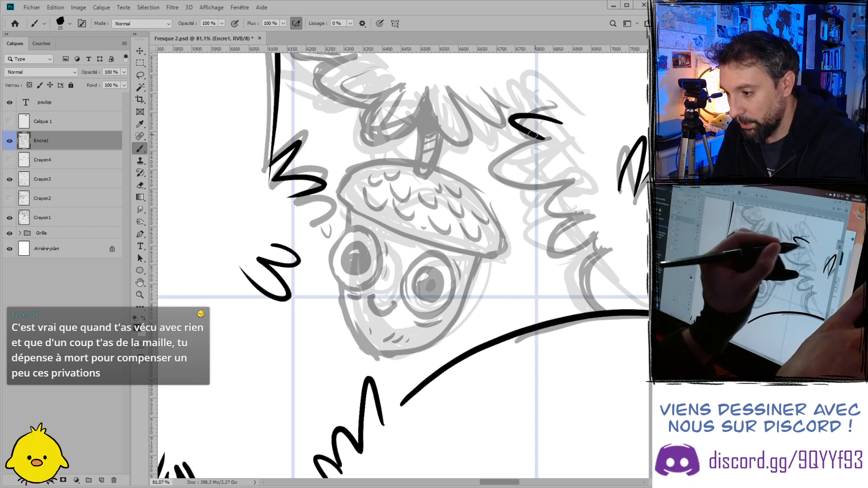
pyautogui.moveTo(561, 121)
pyautogui.mouseDown()
pyautogui.moveTo(511, 177)
pyautogui.moveTo(610, 251)
pyautogui.moveTo(582, 289)
pyautogui.moveTo(601, 311)
pyautogui.mouseUp()
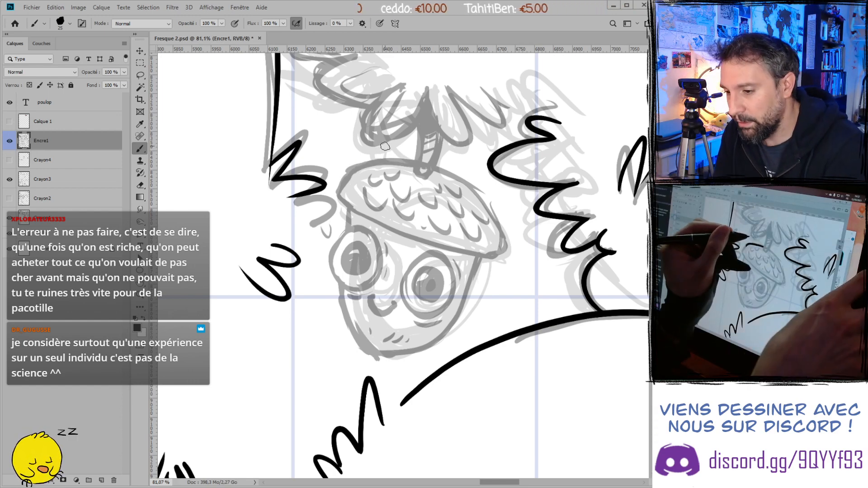
pyautogui.moveTo(416, 160)
pyautogui.mouseDown()
pyautogui.moveTo(340, 190)
pyautogui.moveTo(375, 221)
pyautogui.moveTo(482, 260)
pyautogui.moveTo(448, 174)
pyautogui.moveTo(452, 262)
pyautogui.mouseUp()
pyautogui.hotkey('ctrl', 'z')
pyautogui.moveTo(431, 166)
pyautogui.mouseDown()
pyautogui.moveTo(465, 181)
pyautogui.moveTo(461, 260)
pyautogui.mouseUp()
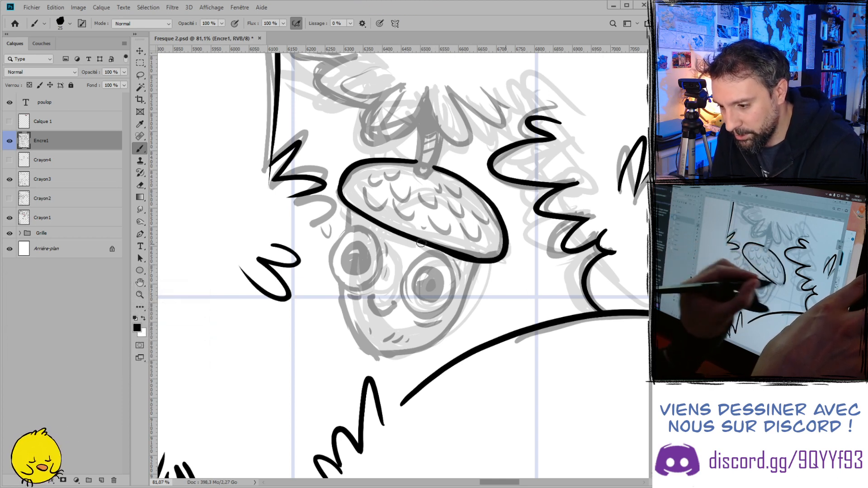
# - Ink the acorn's stem and the leaf tufts around it, continuing up to the trunk line on the left
pyautogui.moveTo(416, 124); pyautogui.dragTo(416, 175)
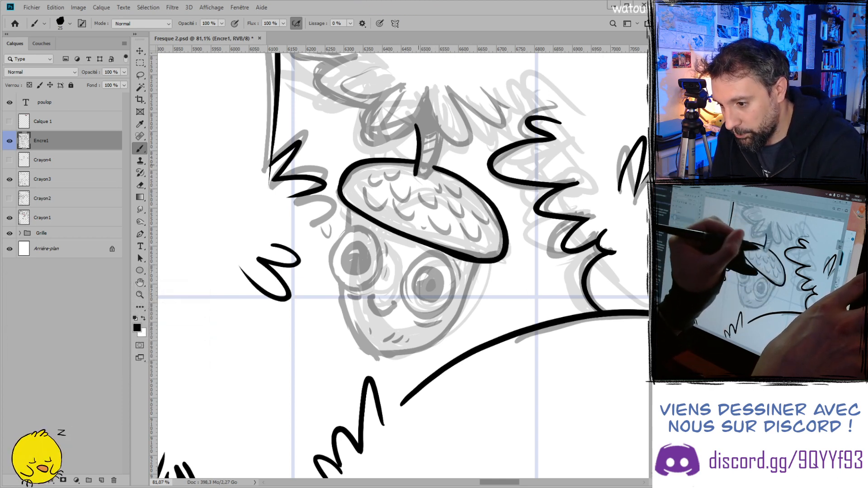
pyautogui.moveTo(438, 131); pyautogui.dragTo(428, 173)
pyautogui.moveTo(425, 94)
pyautogui.mouseDown()
pyautogui.moveTo(467, 147)
pyautogui.moveTo(463, 109)
pyautogui.moveTo(500, 125)
pyautogui.mouseUp()
pyautogui.moveTo(464, 80)
pyautogui.mouseDown()
pyautogui.moveTo(492, 107)
pyautogui.moveTo(513, 106)
pyautogui.mouseUp()
pyautogui.moveTo(424, 113); pyautogui.dragTo(409, 135)
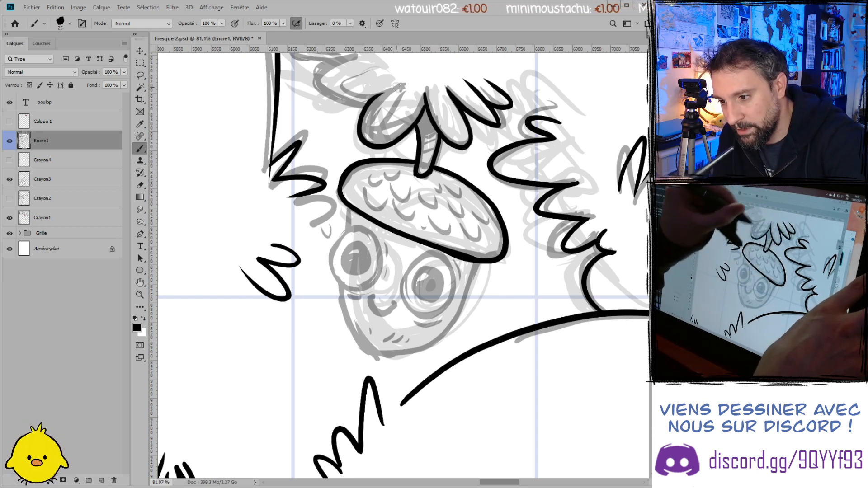
pyautogui.moveTo(307, 55)
pyautogui.mouseDown()
pyautogui.moveTo(253, 152)
pyautogui.moveTo(317, 219)
pyautogui.mouseUp()
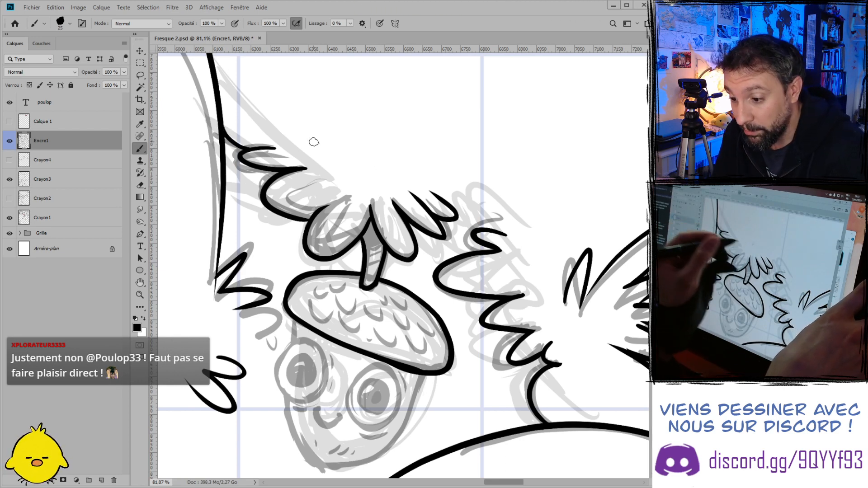
# - Ink the rows of small curved scales across the acorn's cap
pyautogui.scroll(-2, 332, 148)
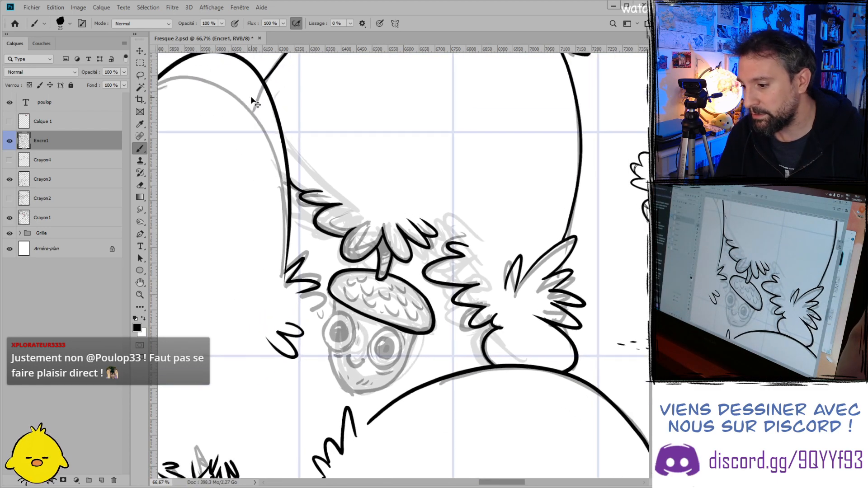
pyautogui.scroll(2, 290, 253)
pyautogui.scroll(1, 291, 253)
pyautogui.scroll(-2, 289, 267)
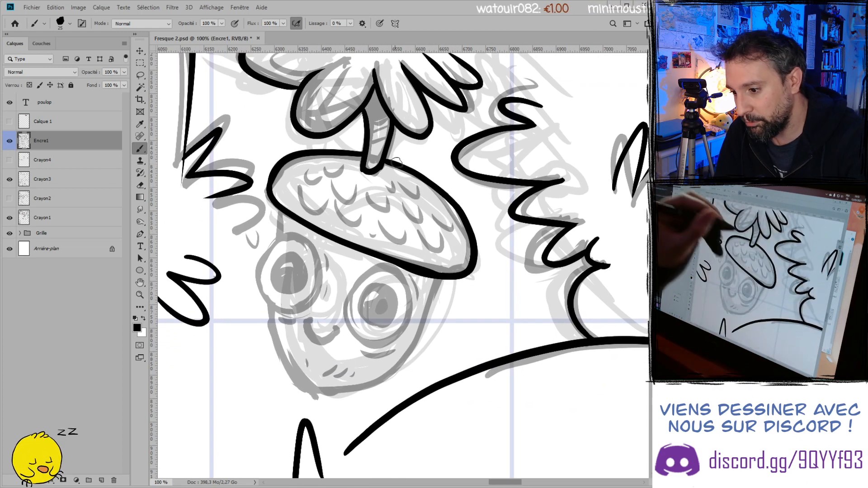
pyautogui.moveTo(400, 182)
pyautogui.mouseDown()
pyautogui.moveTo(425, 222)
pyautogui.moveTo(419, 208)
pyautogui.moveTo(404, 210)
pyautogui.moveTo(445, 256)
pyautogui.moveTo(421, 216)
pyautogui.moveTo(456, 248)
pyautogui.moveTo(463, 237)
pyautogui.moveTo(461, 249)
pyautogui.moveTo(434, 222)
pyautogui.moveTo(386, 203)
pyautogui.moveTo(404, 239)
pyautogui.mouseUp()
pyautogui.moveTo(366, 194); pyautogui.dragTo(387, 208)
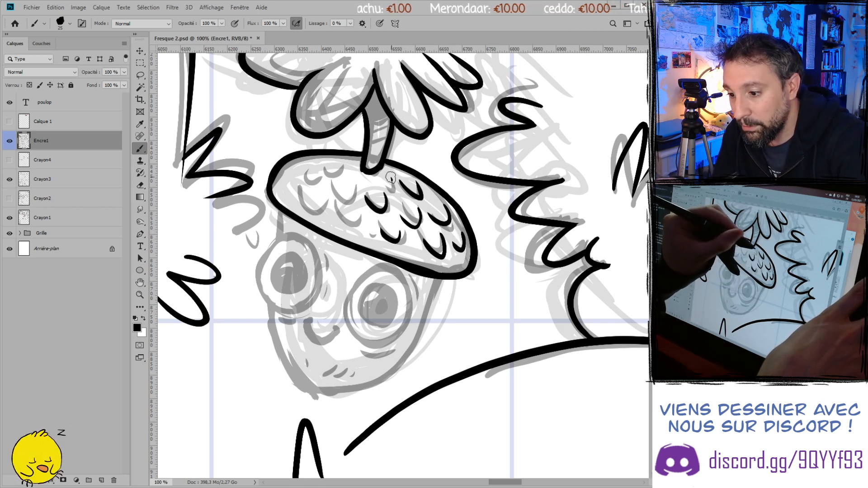
pyautogui.moveTo(333, 182)
pyautogui.mouseDown()
pyautogui.moveTo(343, 202)
pyautogui.moveTo(355, 186)
pyautogui.mouseUp()
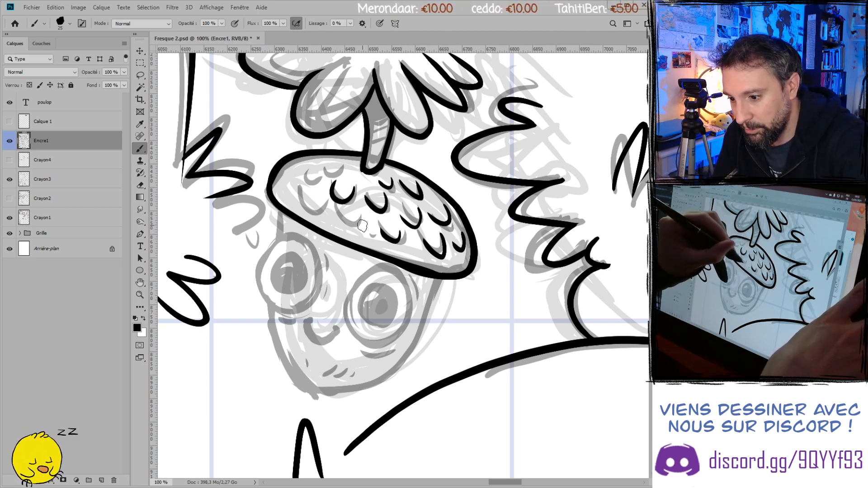
pyautogui.moveTo(299, 186); pyautogui.dragTo(317, 192)
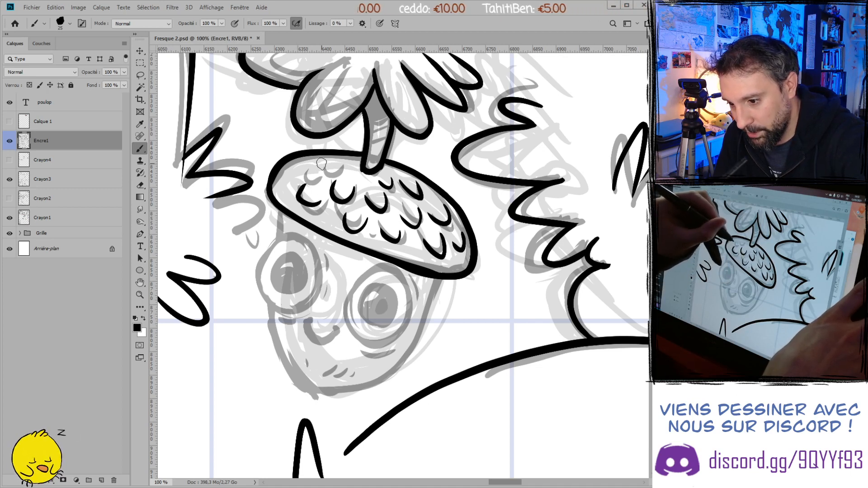
pyautogui.moveTo(329, 160)
pyautogui.mouseDown()
pyautogui.moveTo(294, 172)
pyautogui.moveTo(312, 165)
pyautogui.moveTo(315, 175)
pyautogui.moveTo(308, 162)
pyautogui.moveTo(294, 166)
pyautogui.moveTo(311, 171)
pyautogui.moveTo(291, 190)
pyautogui.mouseUp()
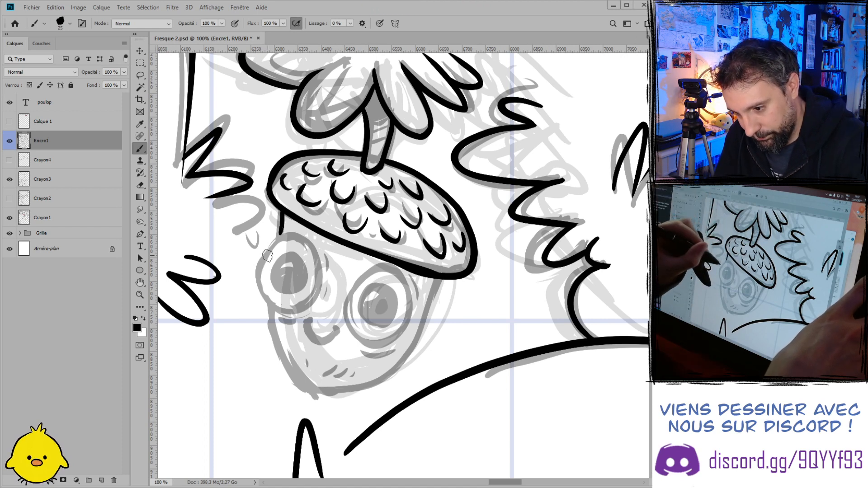
# - Ink both of the acorn's eyes as ovals with solid black pupils, leaving a small highlight in each
pyautogui.moveTo(284, 236)
pyautogui.mouseDown()
pyautogui.moveTo(272, 294)
pyautogui.moveTo(272, 242)
pyautogui.moveTo(314, 243)
pyautogui.moveTo(311, 301)
pyautogui.moveTo(261, 263)
pyautogui.mouseUp()
pyautogui.hotkey('ctrl', 'z')
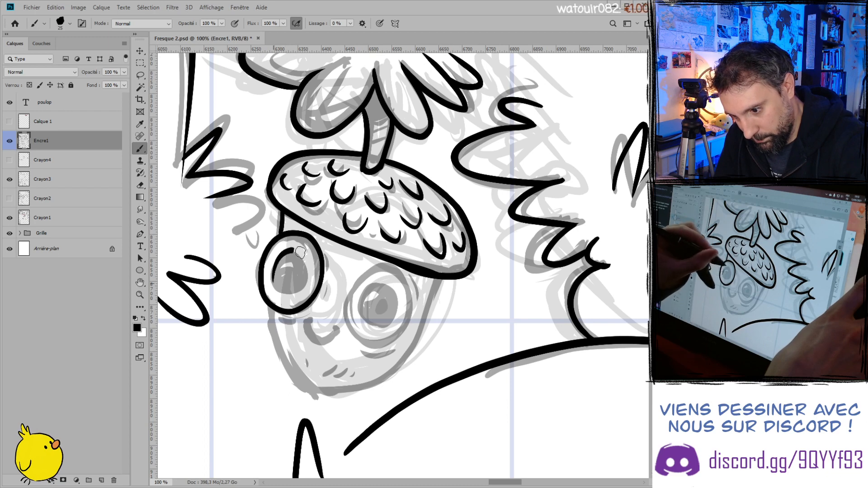
pyautogui.moveTo(275, 282)
pyautogui.mouseDown()
pyautogui.moveTo(281, 255)
pyautogui.moveTo(303, 282)
pyautogui.moveTo(278, 269)
pyautogui.moveTo(288, 252)
pyautogui.moveTo(277, 265)
pyautogui.moveTo(293, 252)
pyautogui.moveTo(294, 273)
pyautogui.mouseUp()
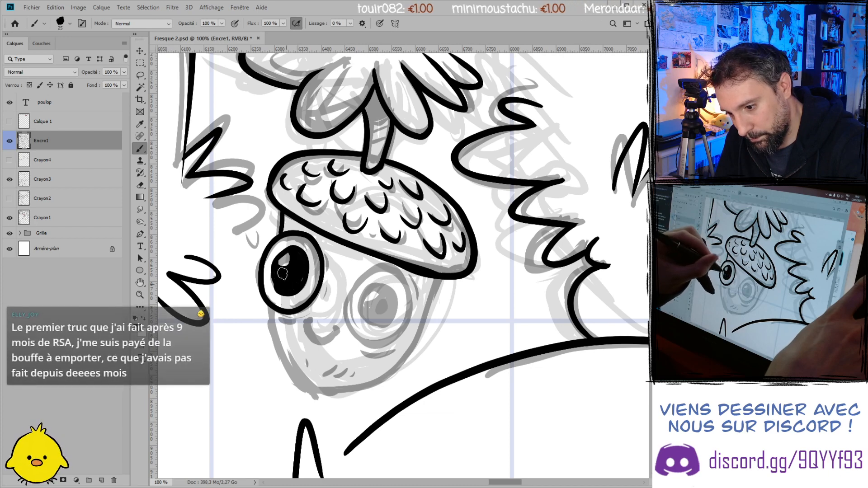
pyautogui.moveTo(347, 304)
pyautogui.mouseDown()
pyautogui.moveTo(373, 267)
pyautogui.moveTo(405, 329)
pyautogui.moveTo(349, 308)
pyautogui.moveTo(364, 340)
pyautogui.mouseUp()
pyautogui.hotkey('ctrl', 'z')
pyautogui.moveTo(348, 289); pyautogui.dragTo(370, 342)
pyautogui.moveTo(364, 303)
pyautogui.mouseDown()
pyautogui.moveTo(376, 285)
pyautogui.moveTo(389, 324)
pyautogui.moveTo(371, 290)
pyautogui.mouseUp()
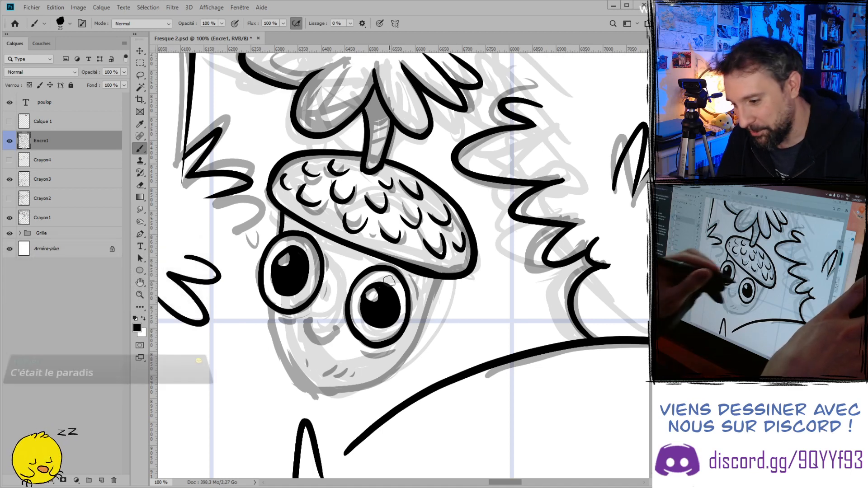
# - Ink the acorn's body outline down to its pointed lower tip, and clean up the tip with the Eraser
pyautogui.moveTo(411, 278)
pyautogui.mouseDown()
pyautogui.moveTo(415, 304)
pyautogui.moveTo(419, 280)
pyautogui.moveTo(430, 273)
pyautogui.moveTo(438, 280)
pyautogui.moveTo(410, 358)
pyautogui.moveTo(299, 395)
pyautogui.mouseUp()
pyautogui.moveTo(271, 310); pyautogui.dragTo(303, 398)
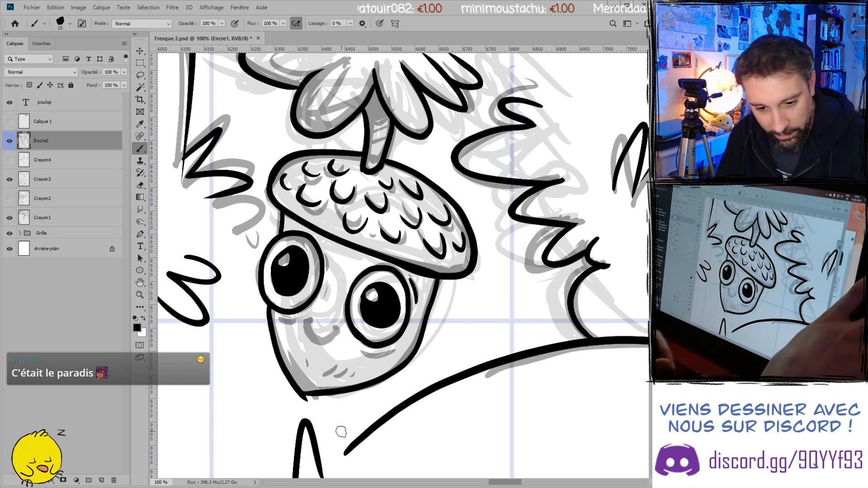
pyautogui.press('e')
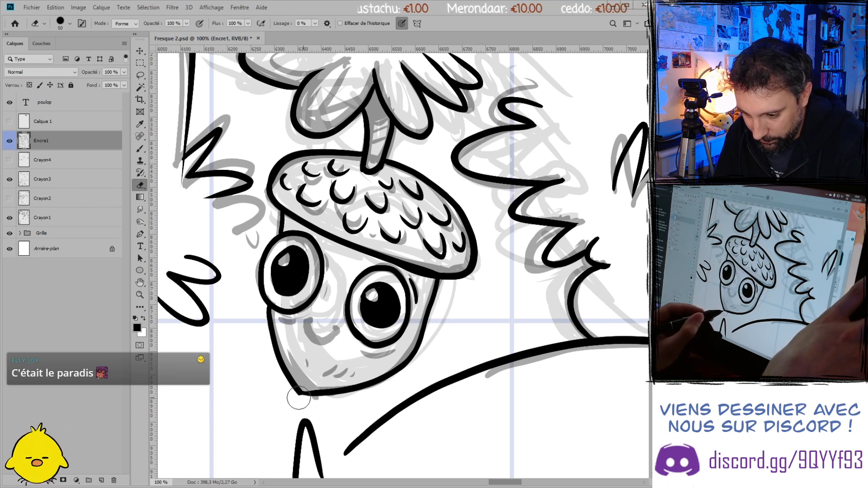
pyautogui.press('b')
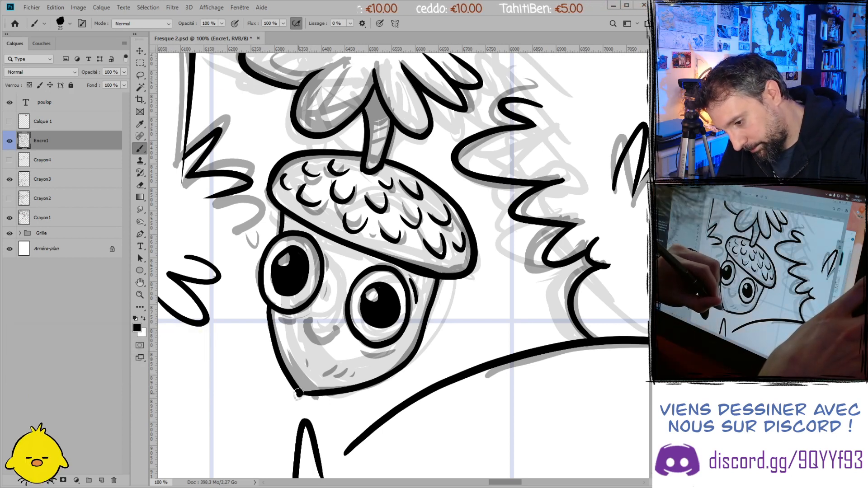
pyautogui.press('e')
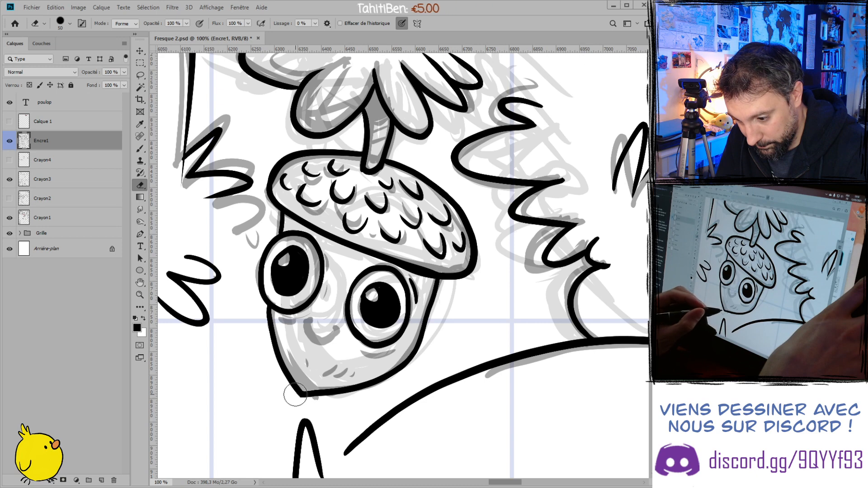
pyautogui.press('b')
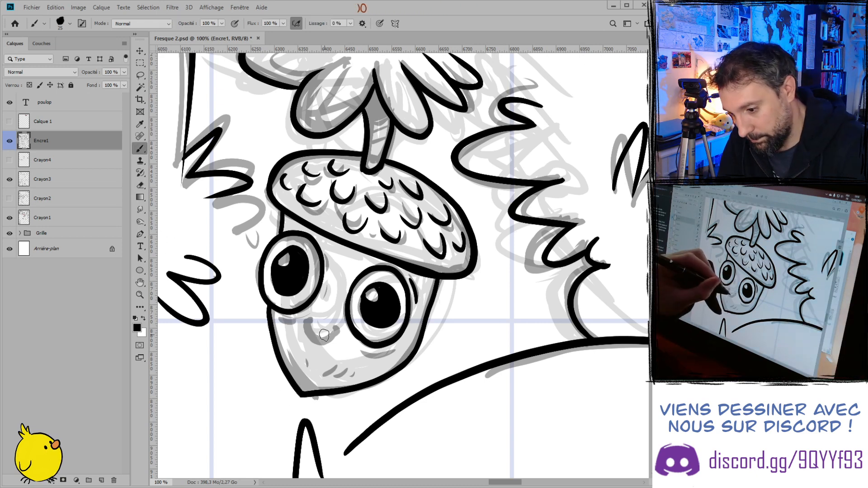
# - Ink the acorn's smile and short face creases, and fill the stem's upper end in black
pyautogui.moveTo(307, 320); pyautogui.dragTo(333, 334)
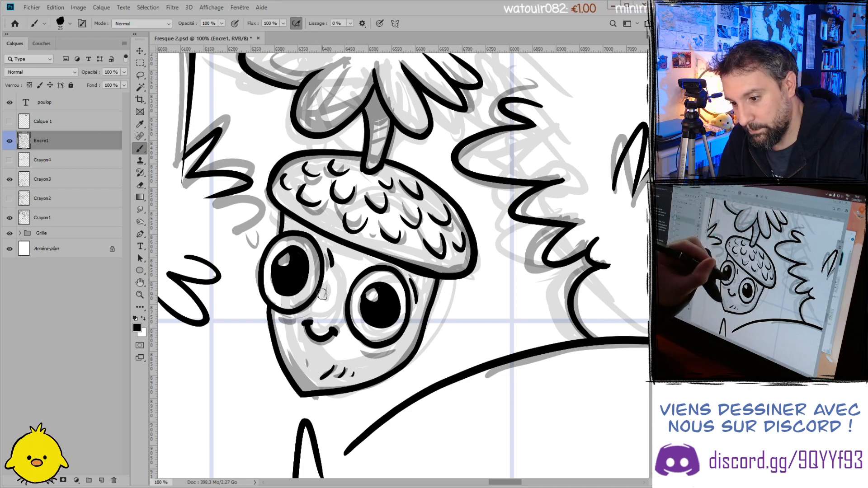
pyautogui.hotkey('ctrl', '-')
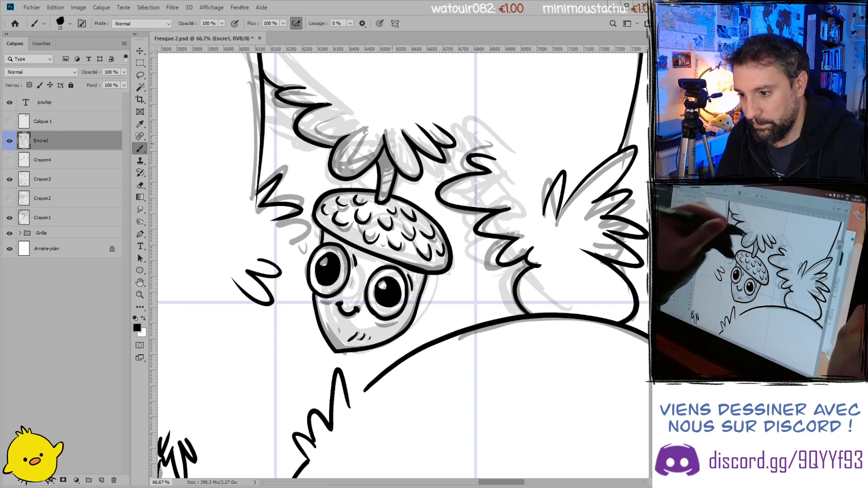
pyautogui.hotkey('ctrl', '+')
pyautogui.moveTo(370, 108)
pyautogui.mouseDown()
pyautogui.moveTo(380, 114)
pyautogui.moveTo(377, 102)
pyautogui.moveTo(382, 119)
pyautogui.moveTo(370, 124)
pyautogui.mouseUp()
pyautogui.hotkey('ctrl', '-')
pyautogui.hotkey('ctrl', '-')
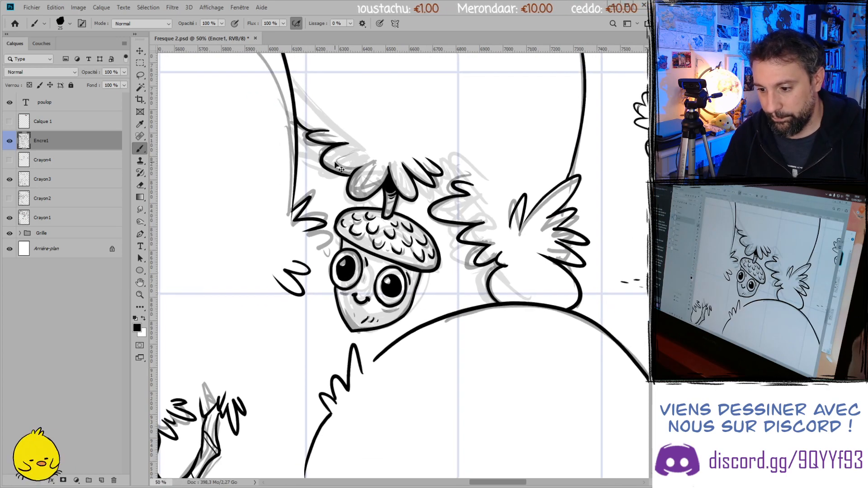
# - Reduce the Eraser to 20 px and touch up the acorn's outline between the cap and its left eye
pyautogui.hotkey('ctrl', '+')
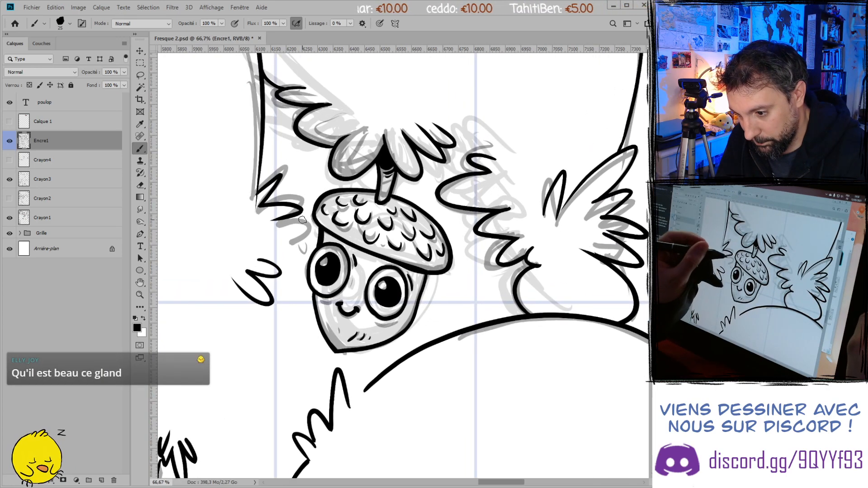
pyautogui.hotkey('ctrl', '+')
pyautogui.press('e')
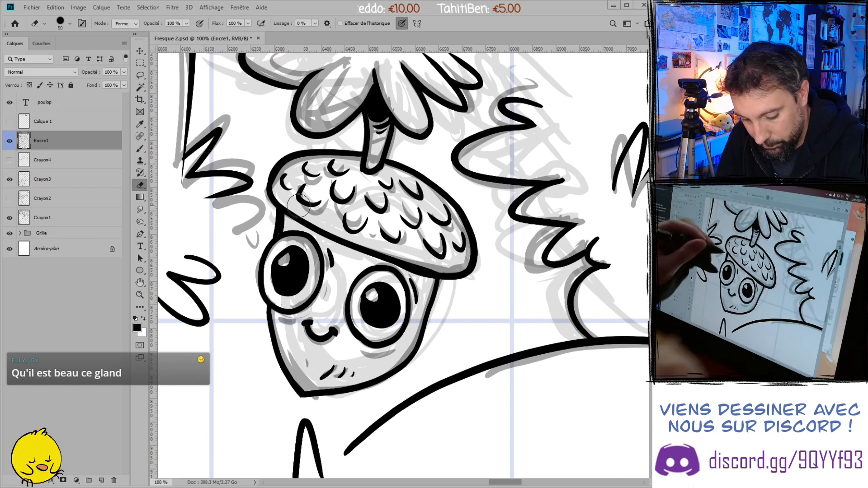
pyautogui.press('[')
pyautogui.press('[')
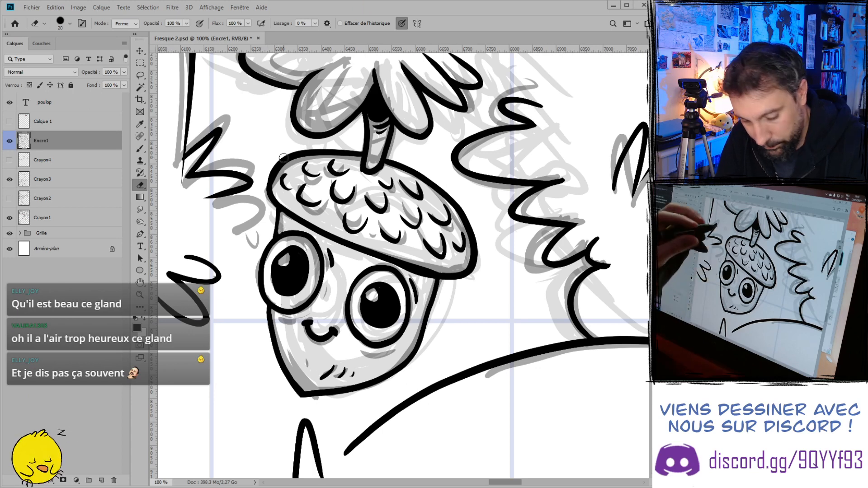
pyautogui.press('b')
pyautogui.moveTo(281, 210); pyautogui.dragTo(276, 235)
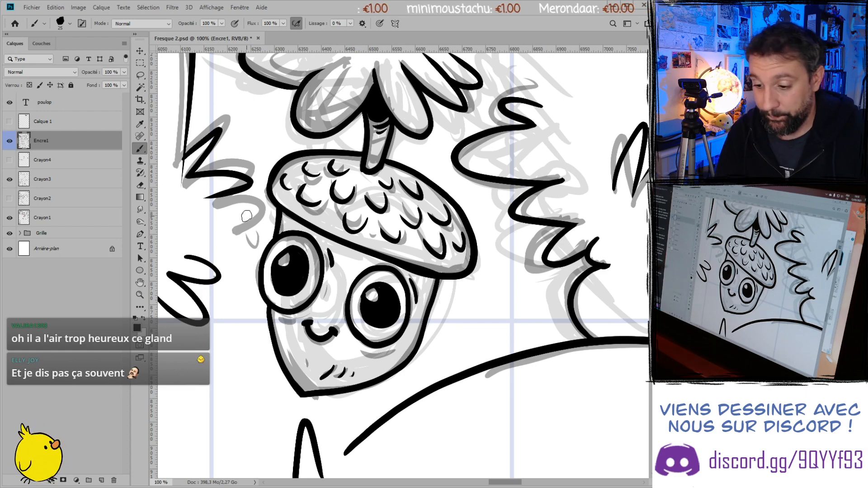
# - Clean up the acorn's lower left outline and ink short creases beneath both eyes
pyautogui.scroll(-5, 247, 216)
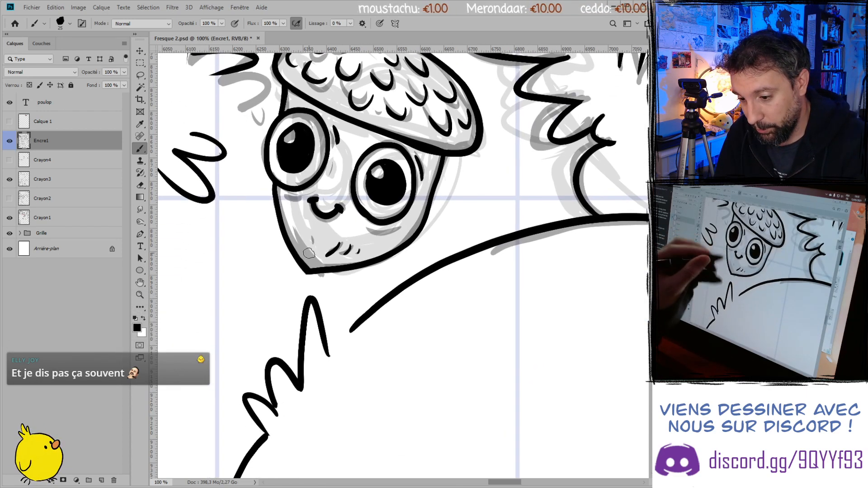
pyautogui.press('e')
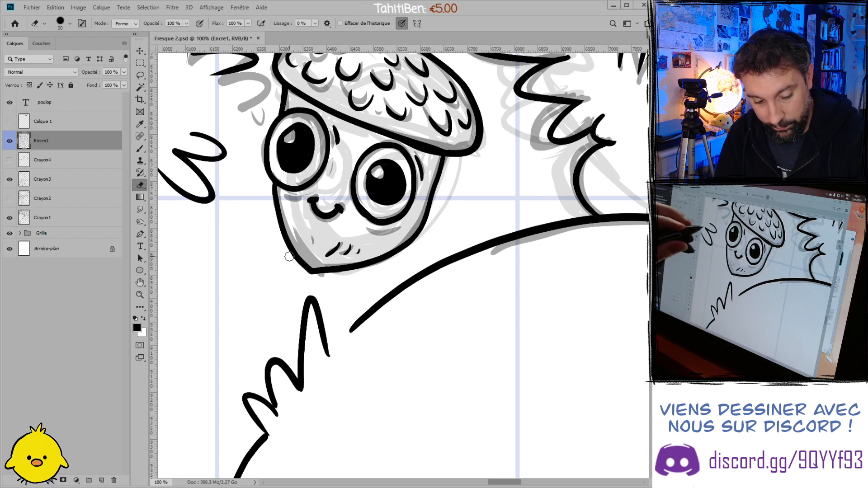
pyautogui.press('b')
pyautogui.moveTo(281, 194); pyautogui.dragTo(299, 199)
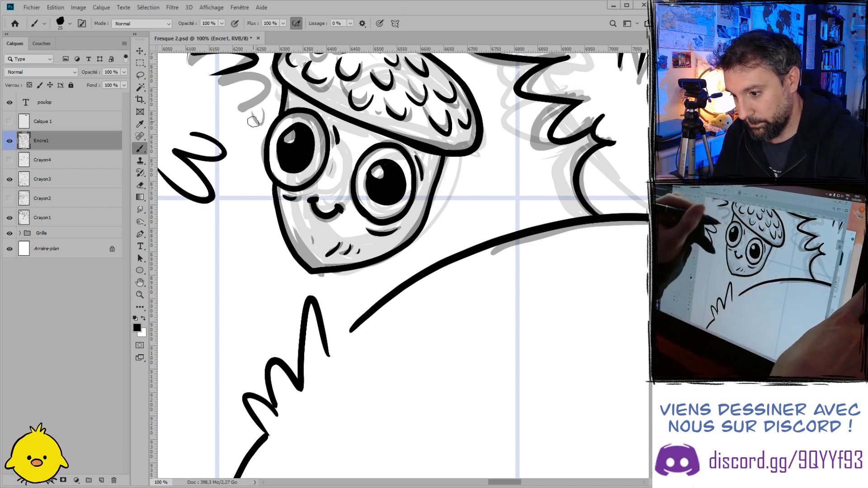
# - Hide the Crayon1 and Crayon3 pencil layers to leave the inked drawing without its sketches
pyautogui.hotkey('ctrl', '-')
pyautogui.hotkey('ctrl', '-')
pyautogui.hotkey('ctrl', '-')
pyautogui.hotkey('ctrl', '-')
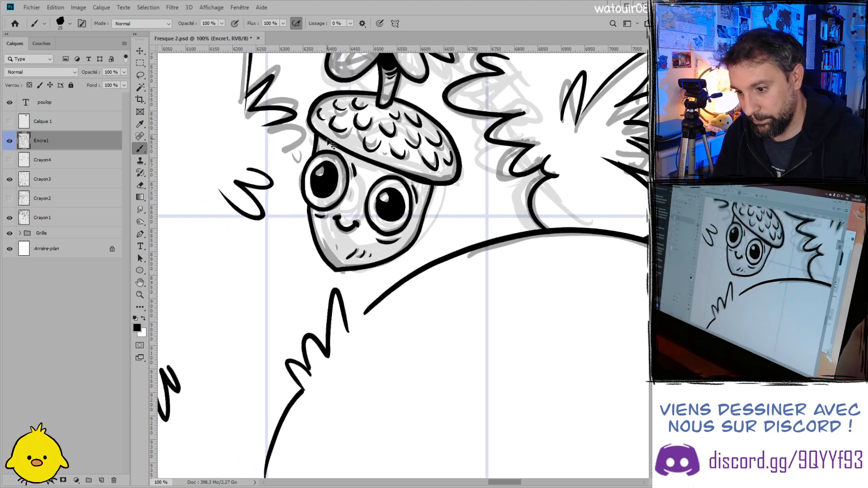
pyautogui.hotkey('ctrl', '-')
pyautogui.hotkey('ctrl', '-')
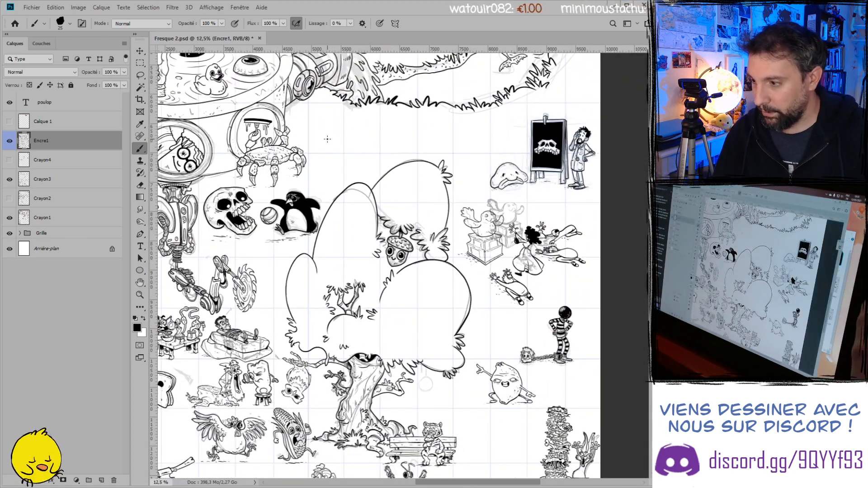
pyautogui.hotkey('ctrl', '+')
pyautogui.hotkey('ctrl', '+')
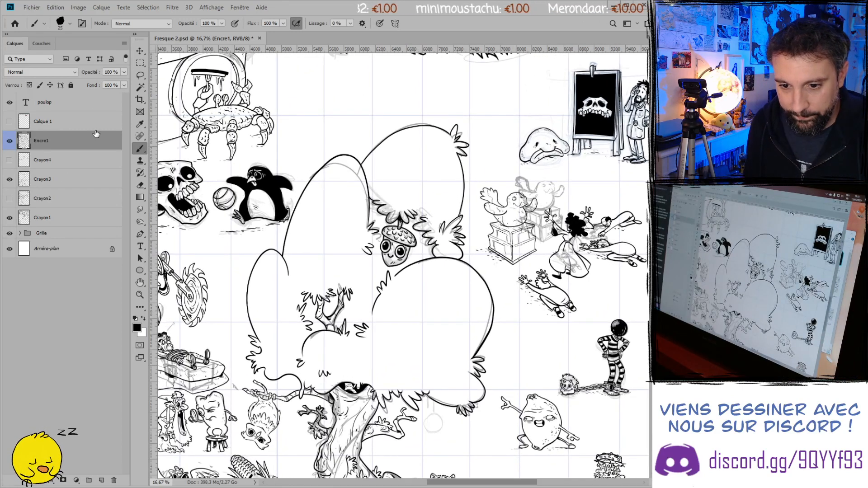
pyautogui.click(10, 218)
pyautogui.click(9, 179)
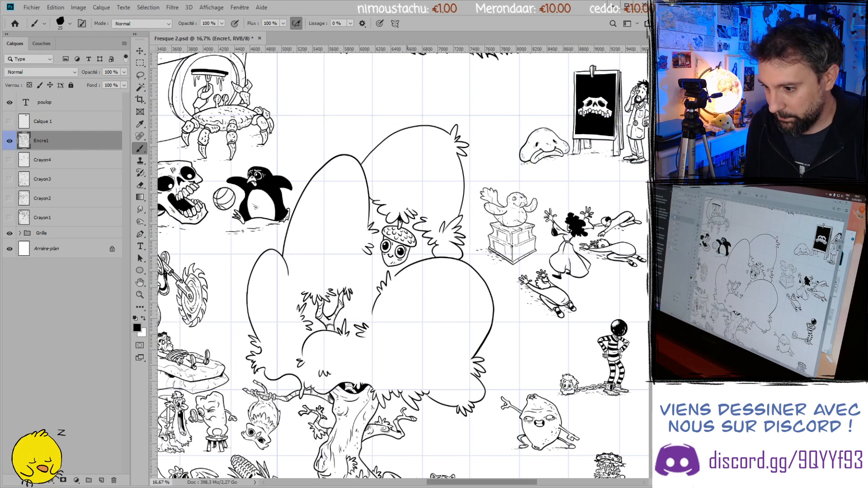
# - Reshape the acorn's pointed lower tip into a rounded chin, re-inking the curve and erasing the old corner
pyautogui.scroll(10, 396, 247)
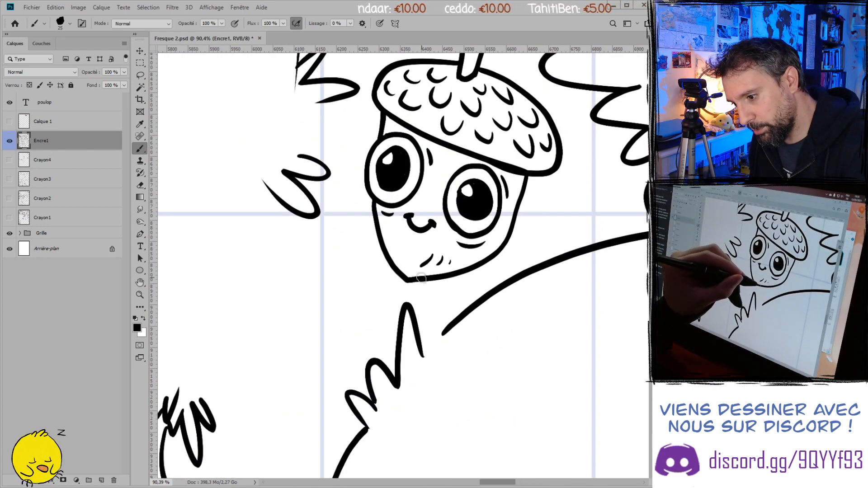
pyautogui.moveTo(421, 274); pyautogui.dragTo(380, 202)
pyautogui.hotkey('ctrl', 'z')
pyautogui.moveTo(441, 273); pyautogui.dragTo(392, 261)
pyautogui.moveTo(378, 217)
pyautogui.mouseDown()
pyautogui.moveTo(409, 277)
pyautogui.moveTo(382, 235)
pyautogui.moveTo(393, 269)
pyautogui.mouseUp()
pyautogui.press('e')
pyautogui.moveTo(372, 240)
pyautogui.mouseDown()
pyautogui.moveTo(397, 268)
pyautogui.moveTo(391, 261)
pyautogui.moveTo(411, 267)
pyautogui.moveTo(412, 256)
pyautogui.moveTo(396, 268)
pyautogui.moveTo(415, 285)
pyautogui.mouseUp()
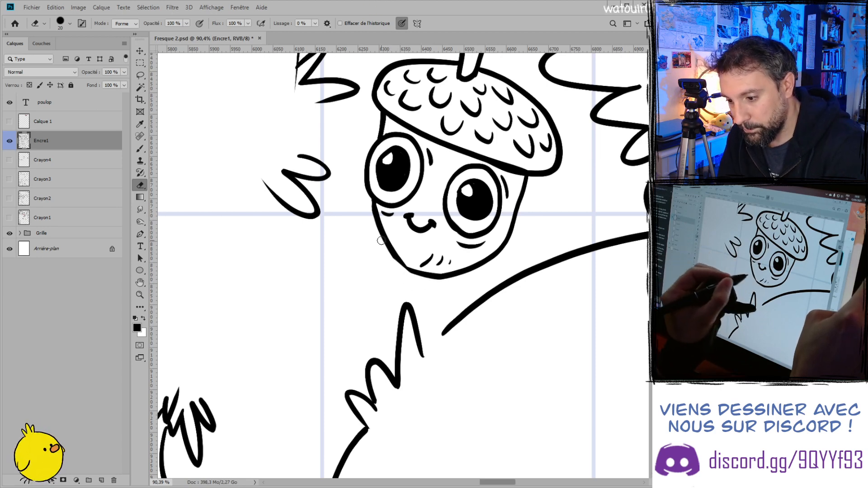
pyautogui.press('b')
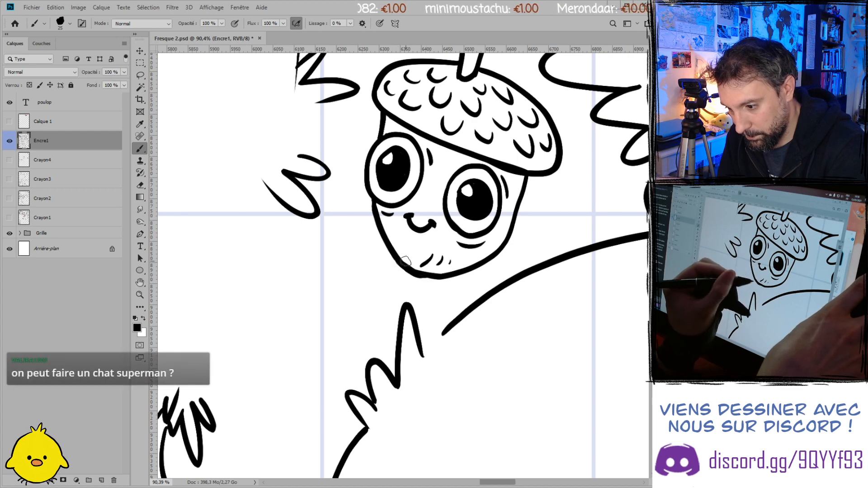
pyautogui.press('e')
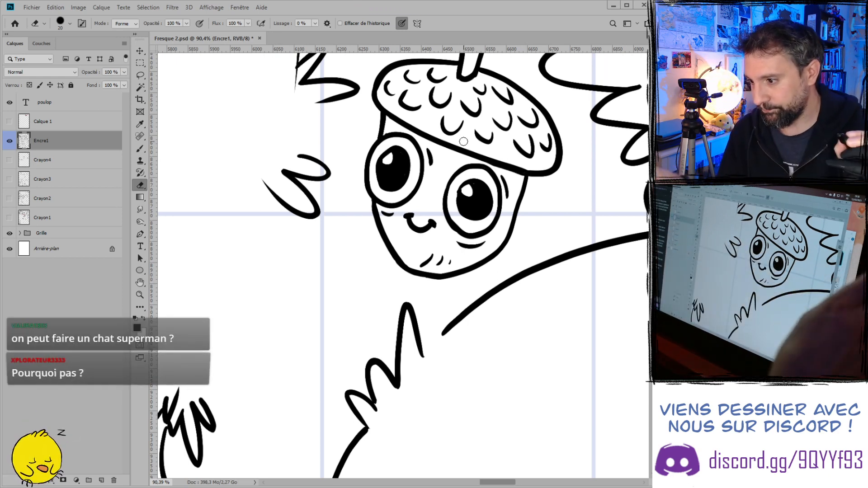
# - Save the Fresque 2 file with the reshaped acorn
pyautogui.hotkey('ctrl', '-')
pyautogui.hotkey('ctrl', '-')
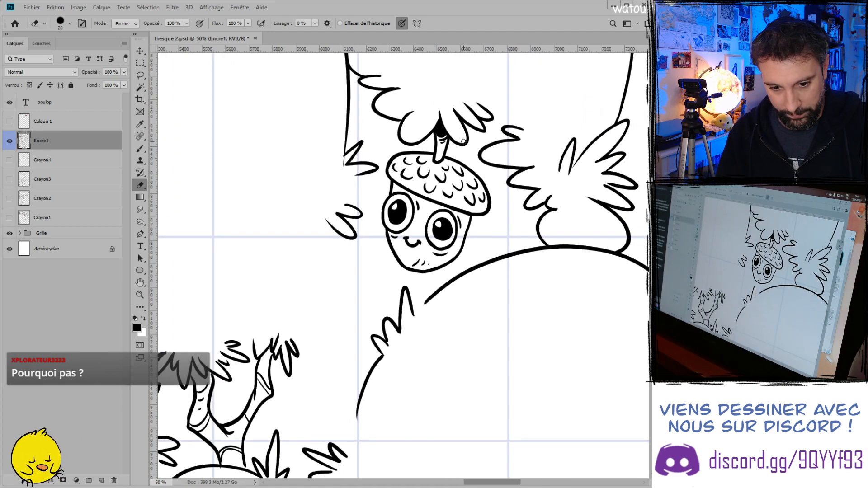
pyautogui.hotkey('ctrl', '-')
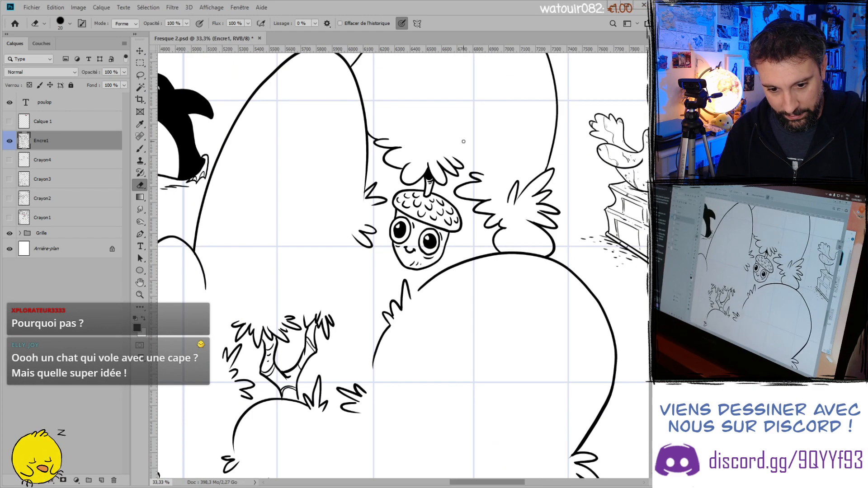
pyautogui.hotkey('ctrl', '+')
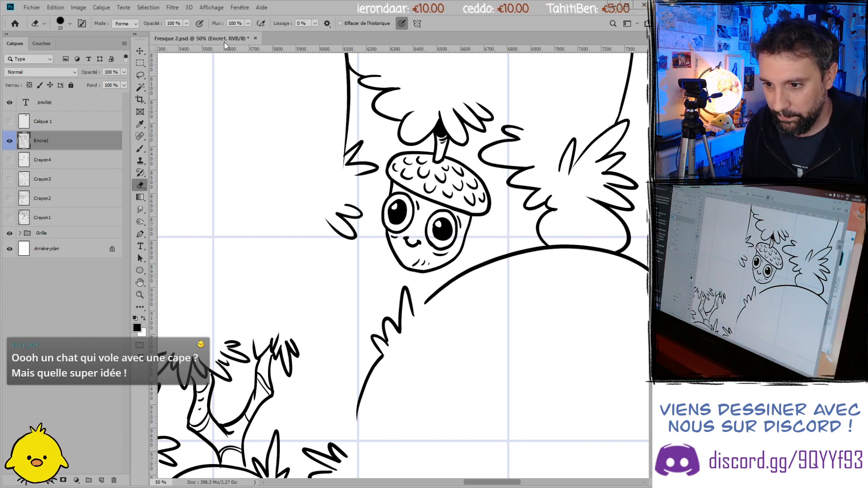
pyautogui.hotkey('ctrl', 's')
# - Hide the Grille layer group to remove the guide grid from the mural
pyautogui.scroll(-5, 409, 198)
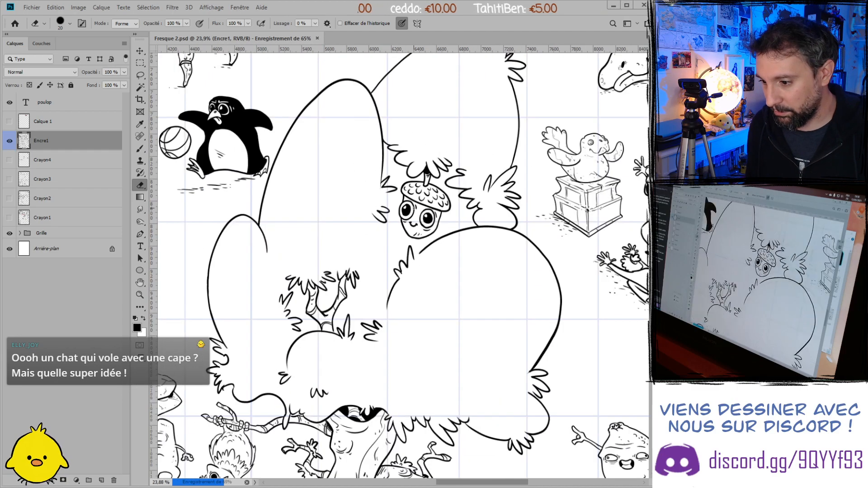
pyautogui.scroll(-2, 411, 208)
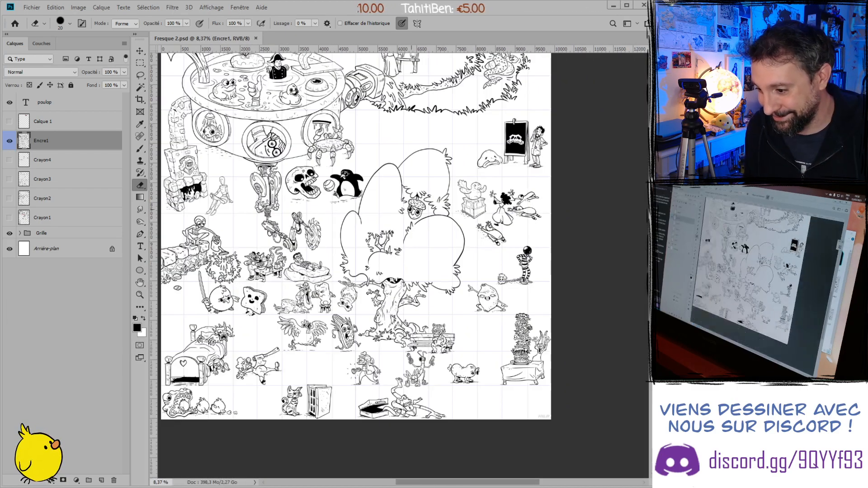
pyautogui.scroll(2, 411, 208)
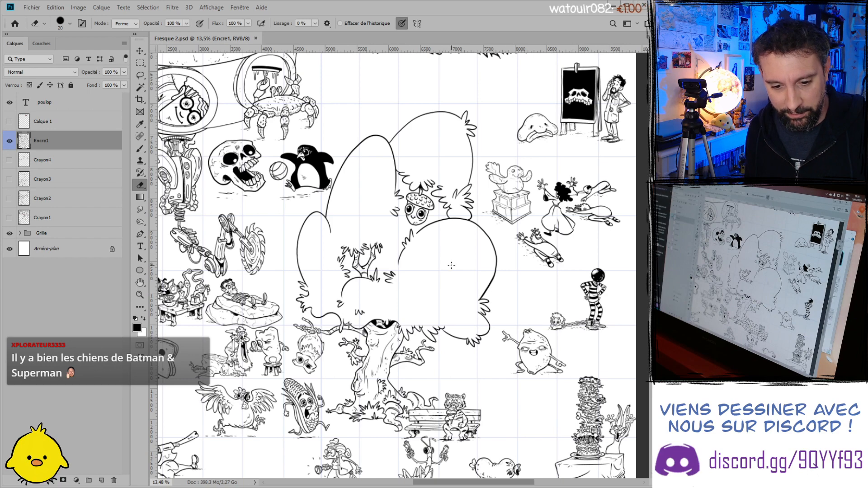
pyautogui.hscroll(-3, 451, 265)
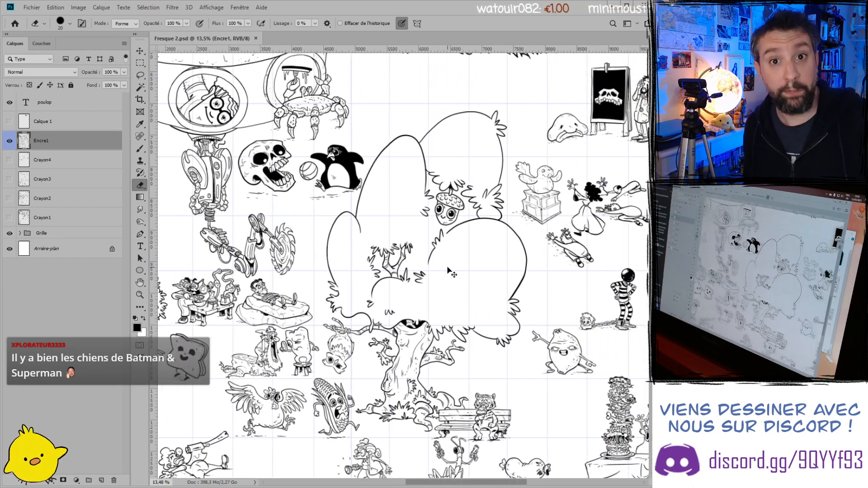
pyautogui.hscroll(3, 447, 270)
pyautogui.hscroll(-3, 450, 244)
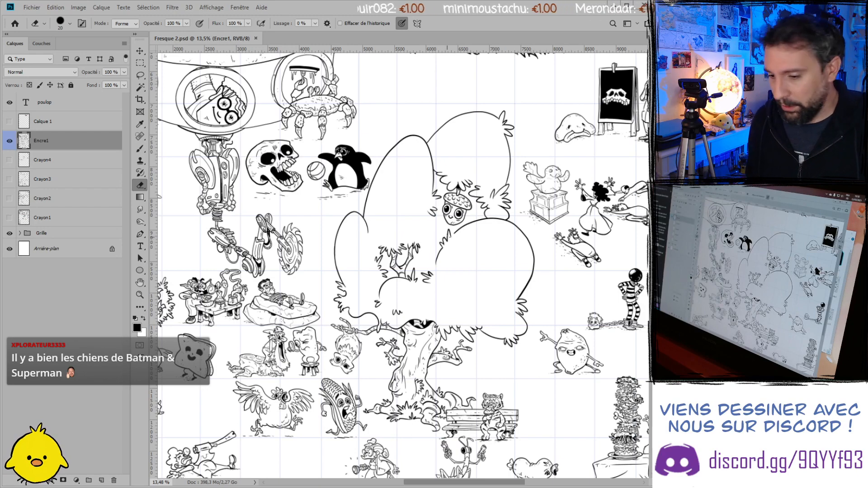
pyautogui.click(10, 232)
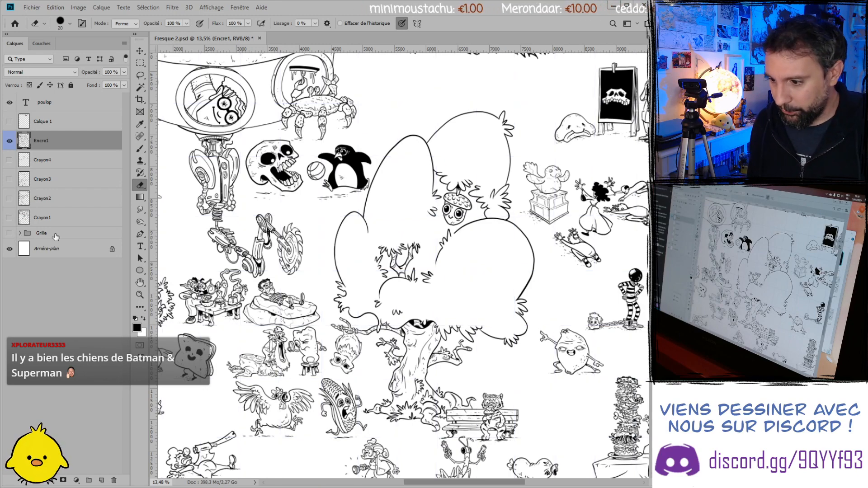
# - Examine the inked mural area by area, from the tree and lower scenes up to the upper edge, for remaining empty spots
pyautogui.scroll(-2, 399, 265)
pyautogui.scroll(-5, 382, 254)
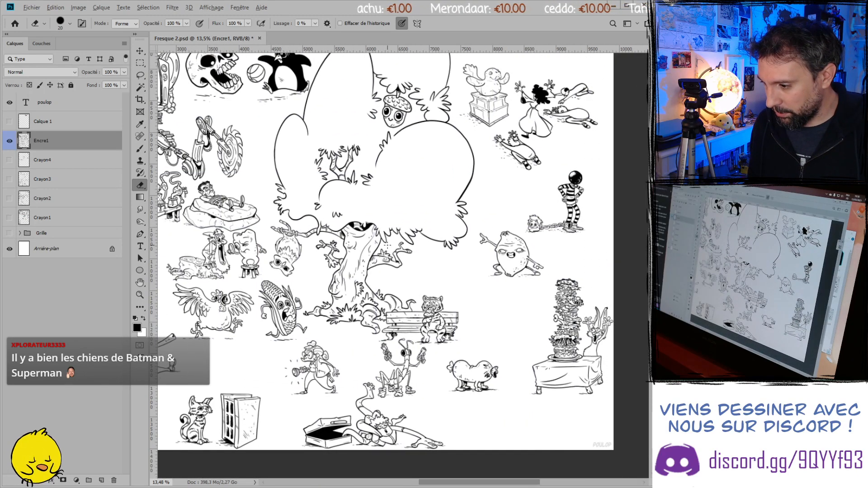
pyautogui.scroll(1, 387, 245)
pyautogui.scroll(-2, 387, 245)
pyautogui.hscroll(2, 388, 246)
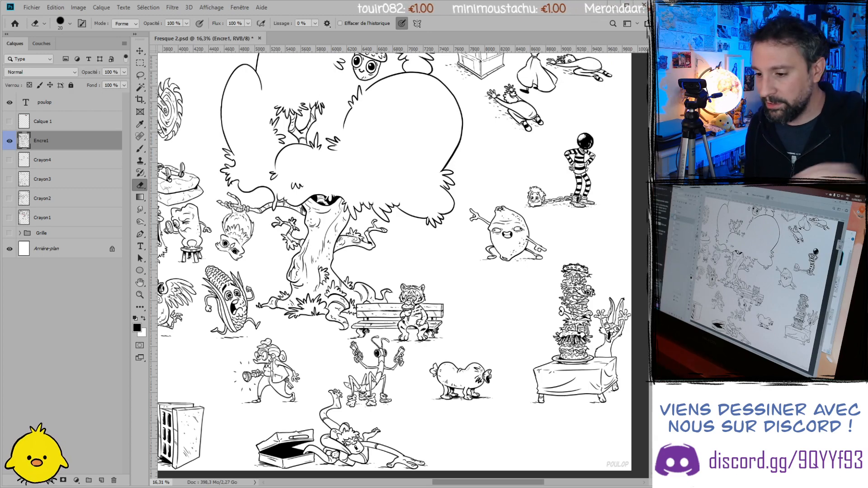
pyautogui.scroll(5, 394, 267)
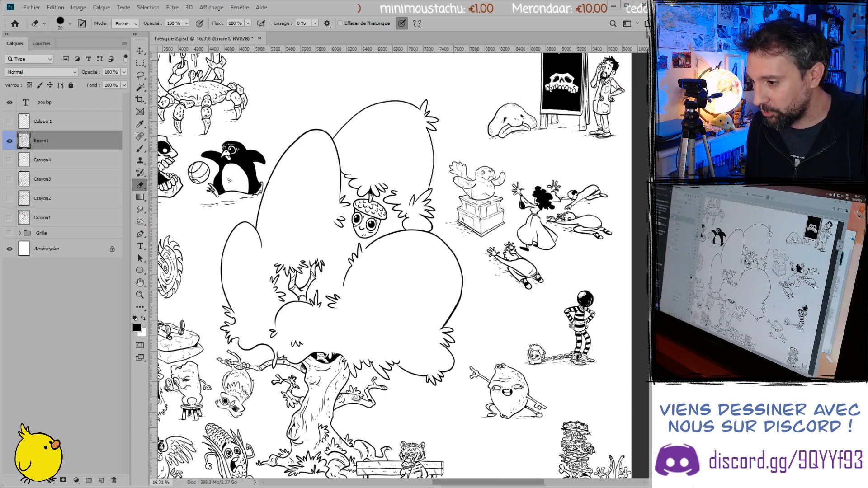
pyautogui.scroll(4, 393, 266)
pyautogui.scroll(-1, 393, 267)
pyautogui.scroll(-1, 394, 267)
pyautogui.scroll(-2, 393, 267)
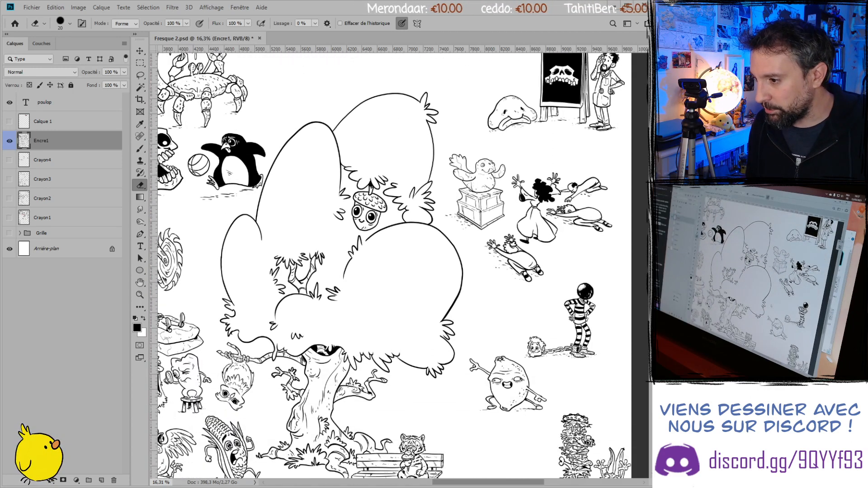
pyautogui.scroll(-8, 394, 267)
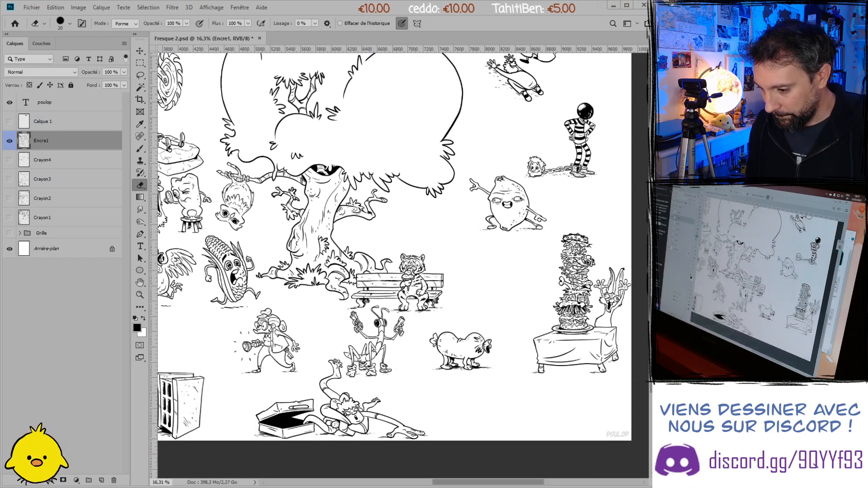
pyautogui.hscroll(-8, 393, 266)
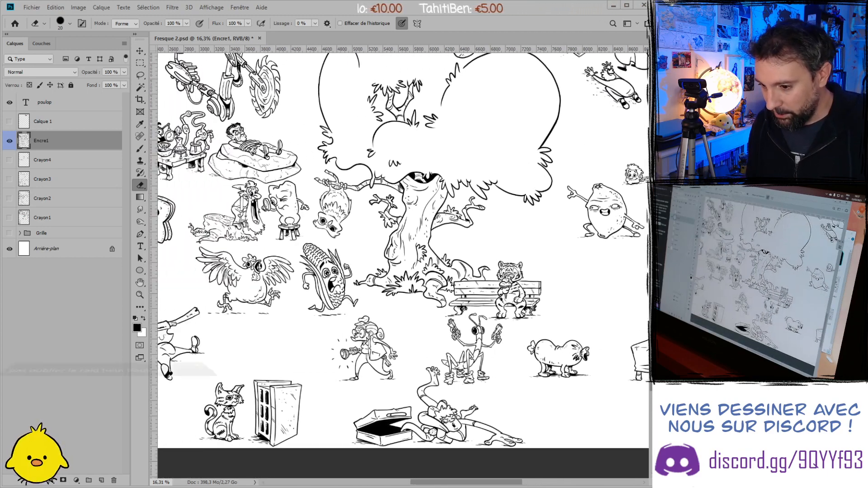
pyautogui.hscroll(-6, 394, 266)
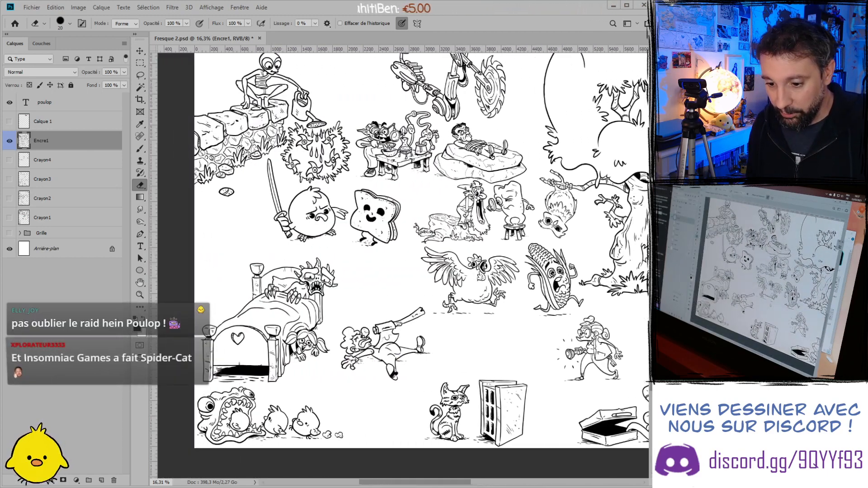
pyautogui.hscroll(-1, 393, 267)
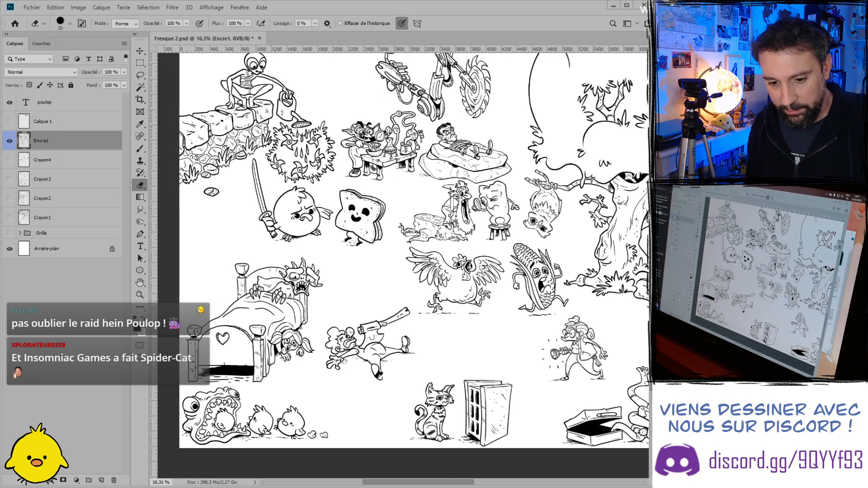
pyautogui.scroll(-1, 393, 267)
pyautogui.scroll(5, 393, 266)
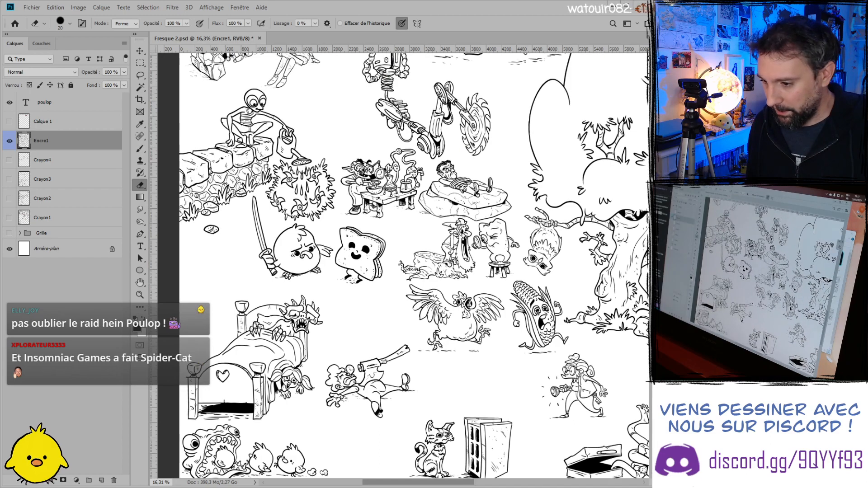
pyautogui.scroll(10, 393, 267)
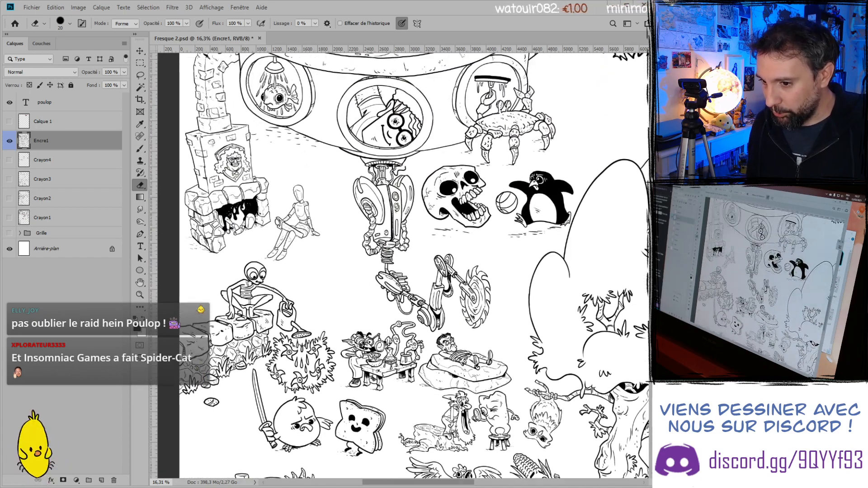
pyautogui.scroll(15, 393, 267)
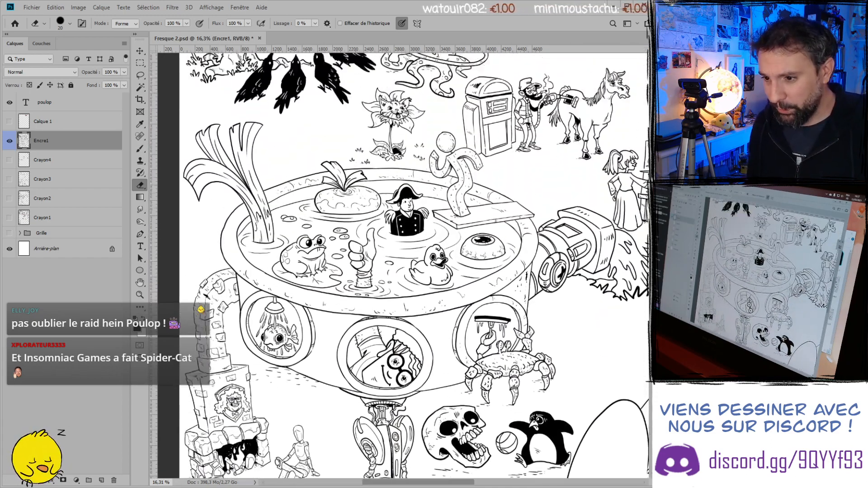
pyautogui.scroll(13, 393, 266)
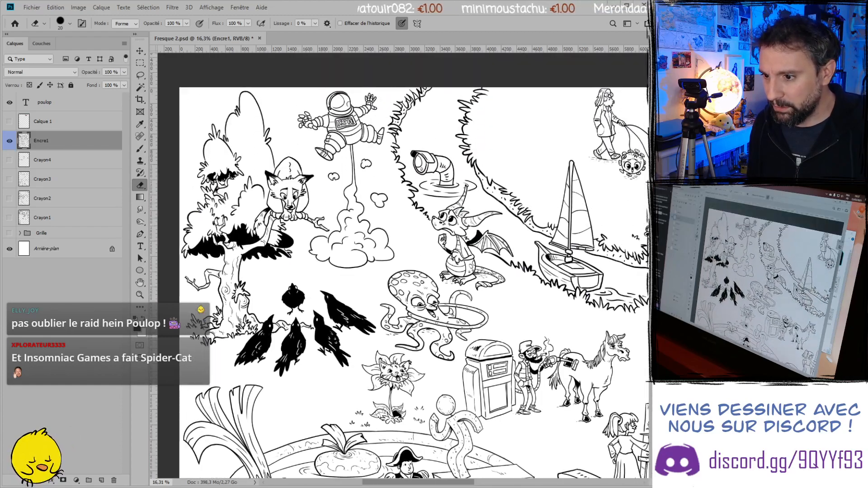
pyautogui.scroll(-5, 204, 227)
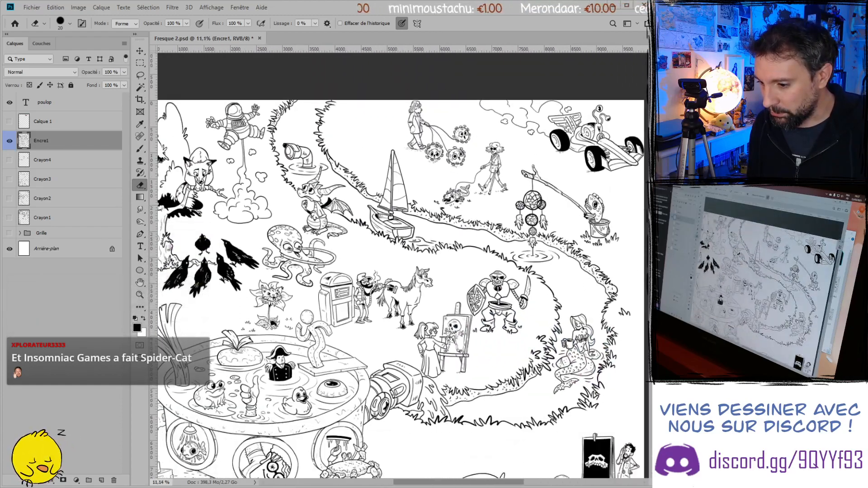
# - Save the mural with the grid and pencil layers hidden
pyautogui.hotkey('ctrl', '0')
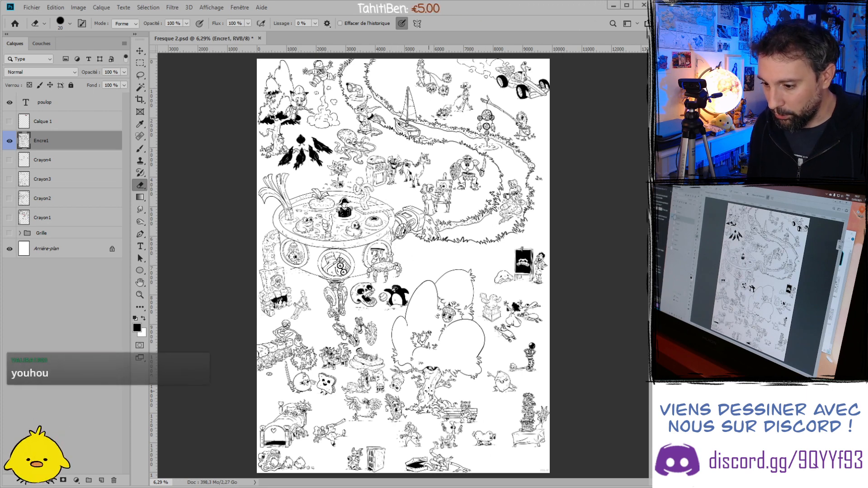
pyautogui.hotkey('ctrl', 's')
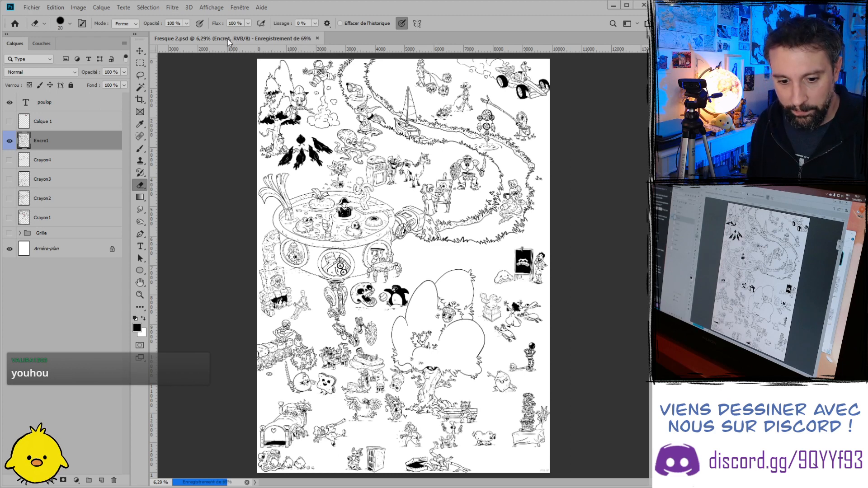